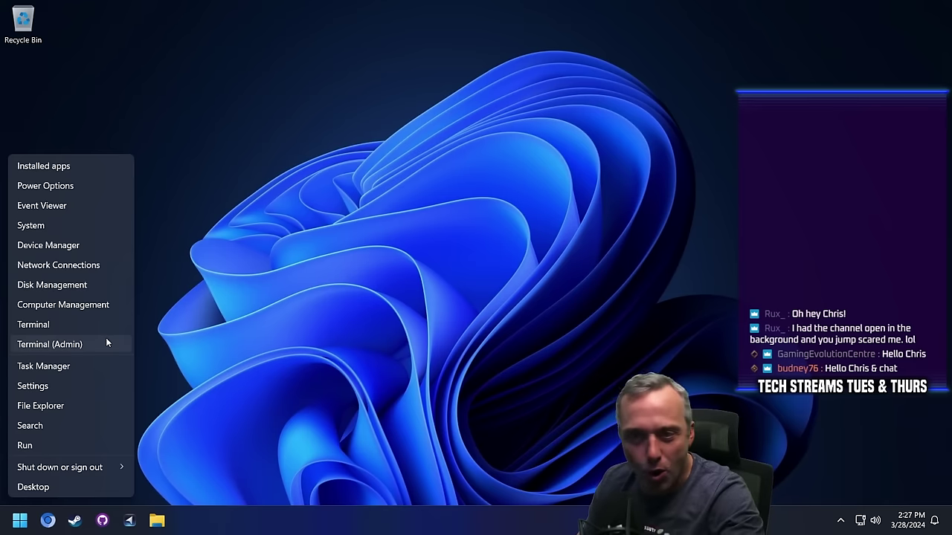
# Run "irm christitus.com/win | iex" in an administrator terminal and close the utility window it opens.
pyautogui.click(106, 340)
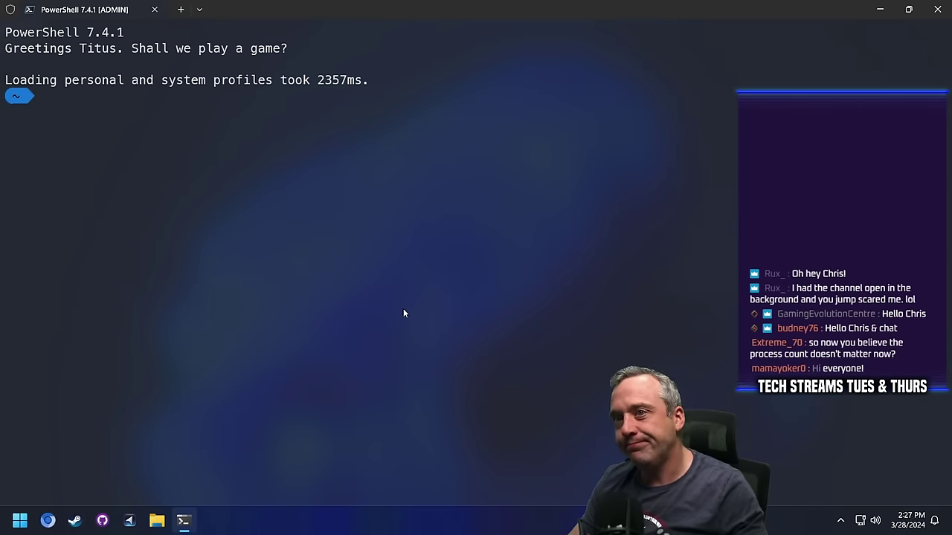
pyautogui.write('irm')
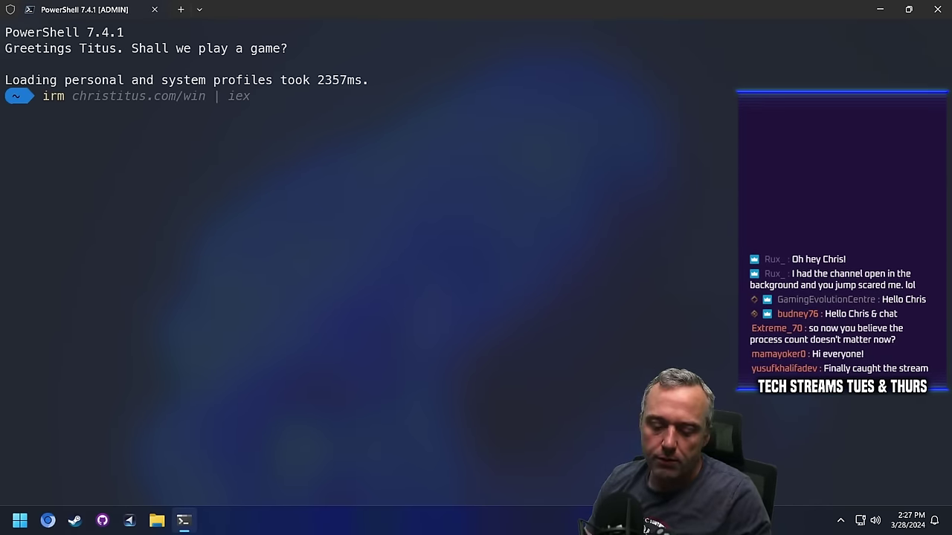
pyautogui.press('Right')
pyautogui.press('Return')
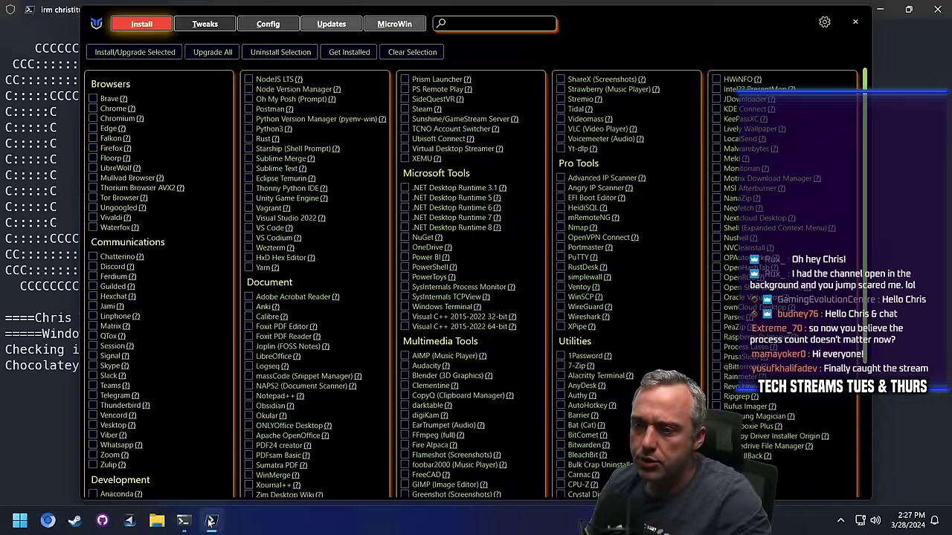
pyautogui.click(211, 521)
pyautogui.click(212, 521)
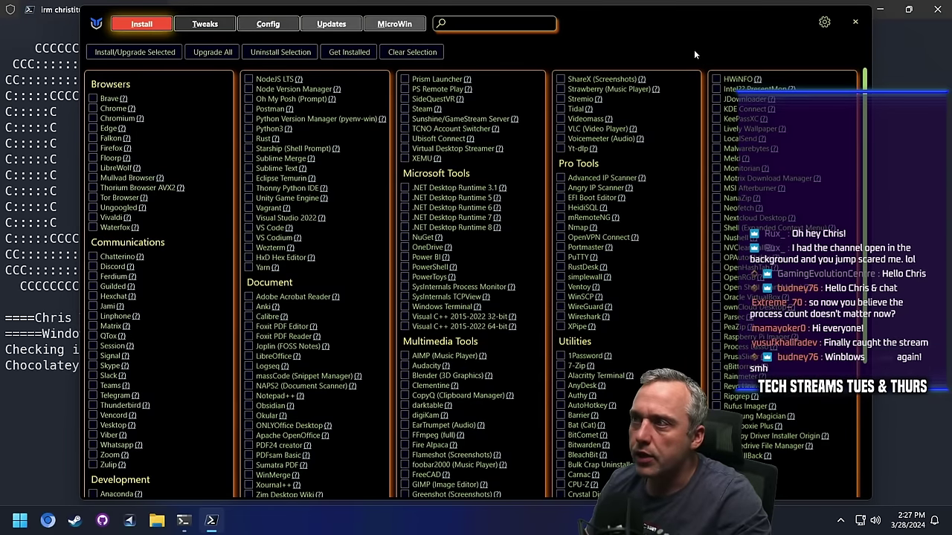
pyautogui.click(854, 26)
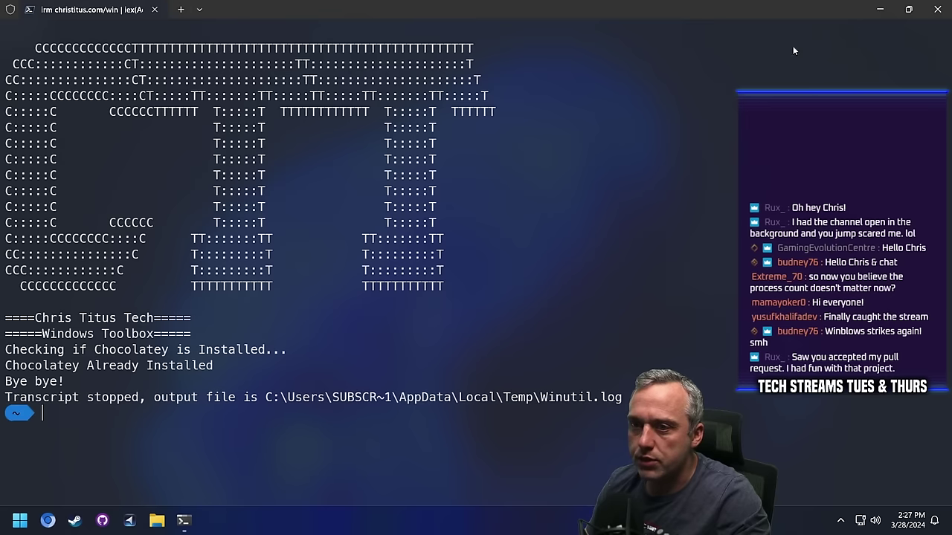
# View the Windows Update history in Settings and check for new updates.
pyautogui.click(22, 520)
pyautogui.rightClick(27, 520)
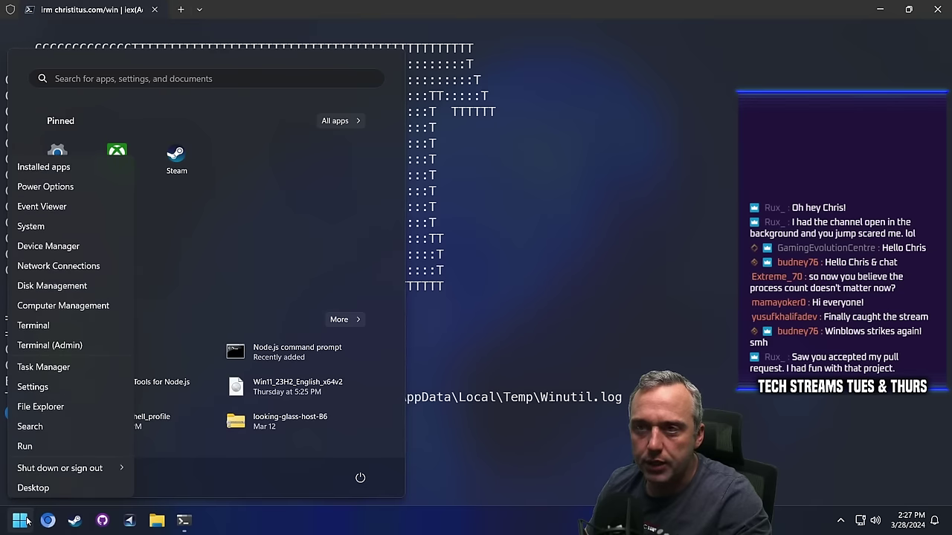
pyautogui.click(55, 387)
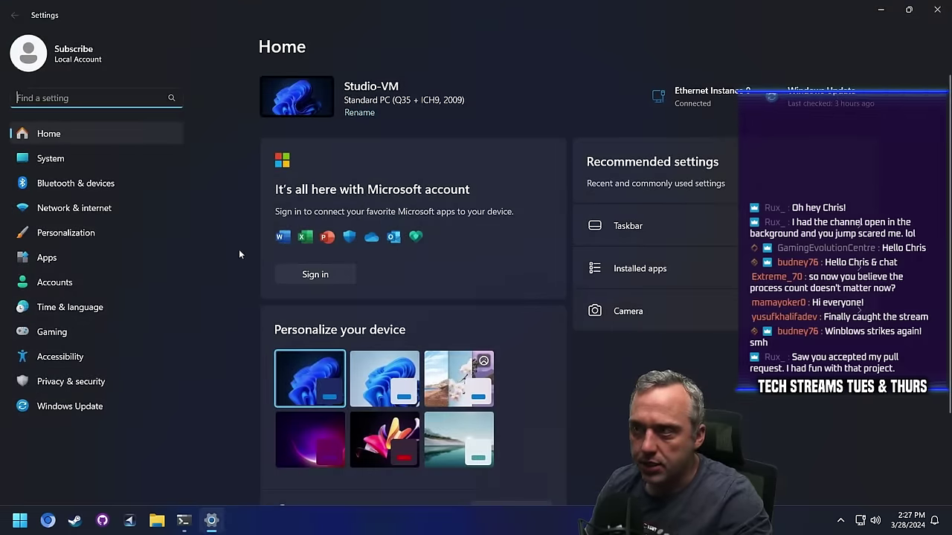
pyautogui.click(870, 92)
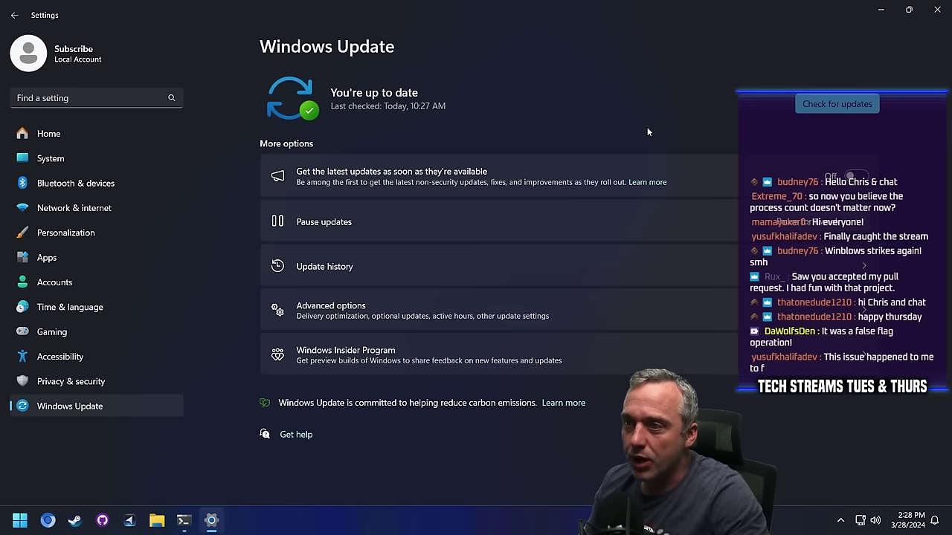
pyautogui.click(551, 266)
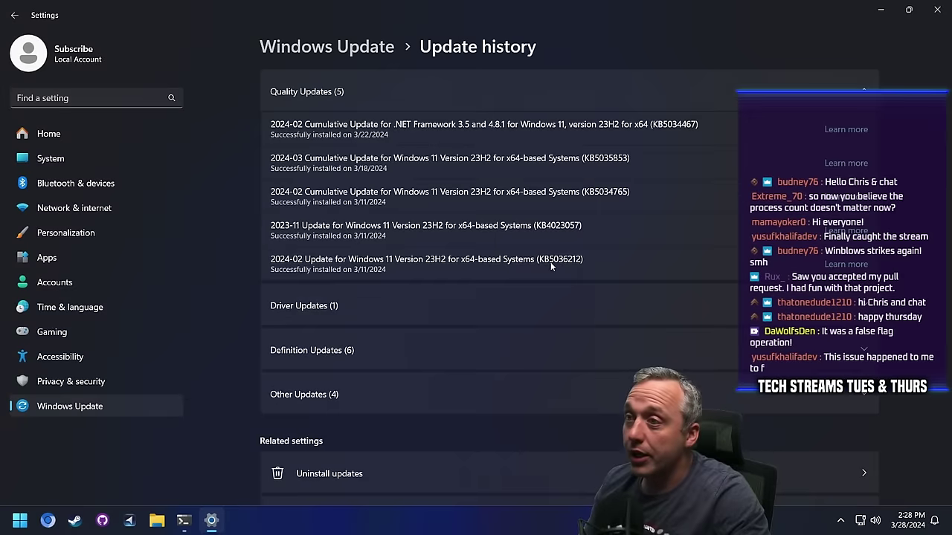
pyautogui.click(121, 411)
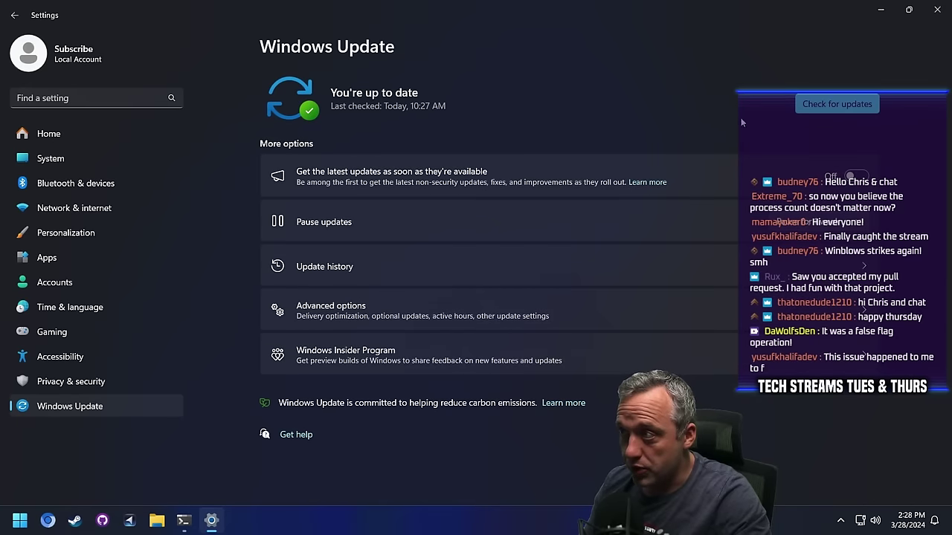
pyautogui.click(847, 104)
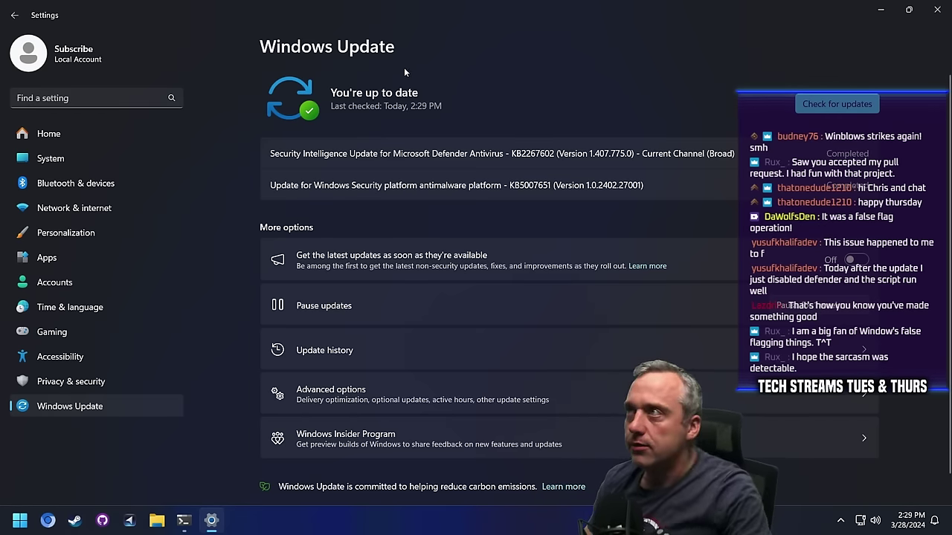
# Rerun the previous utility launch command in the terminal and close the utility window again.
pyautogui.click(193, 524)
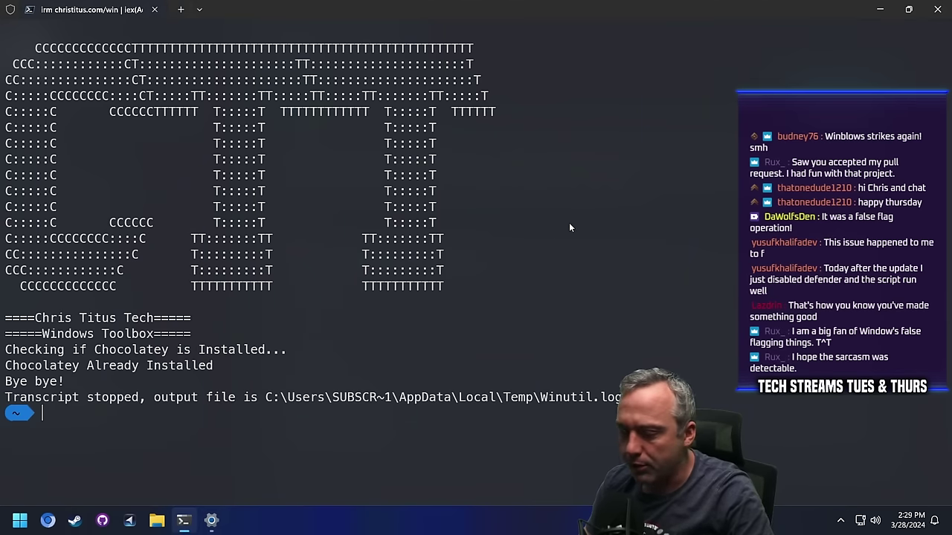
pyautogui.press('Up')
pyautogui.press('Return')
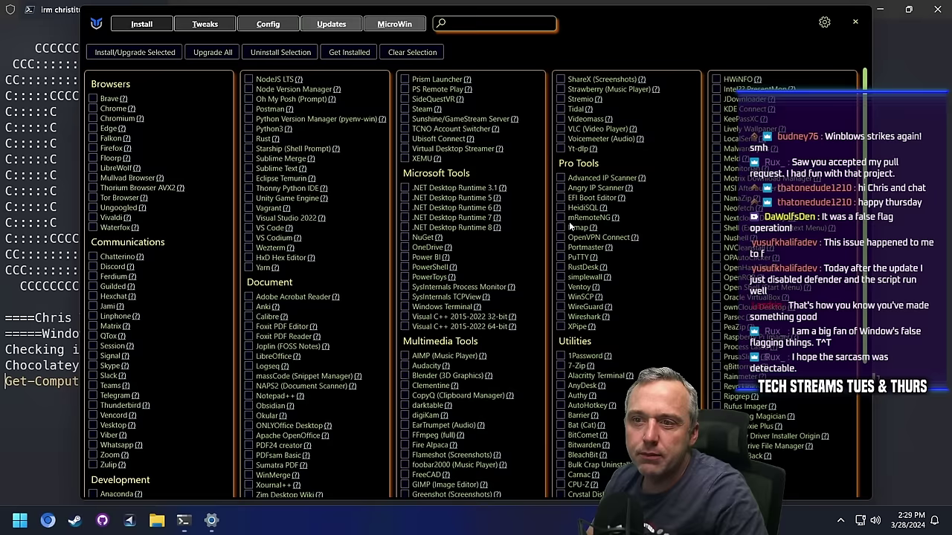
pyautogui.click(855, 22)
# Close the terminal and Settings windows and restart Windows.
pyautogui.click(936, 10)
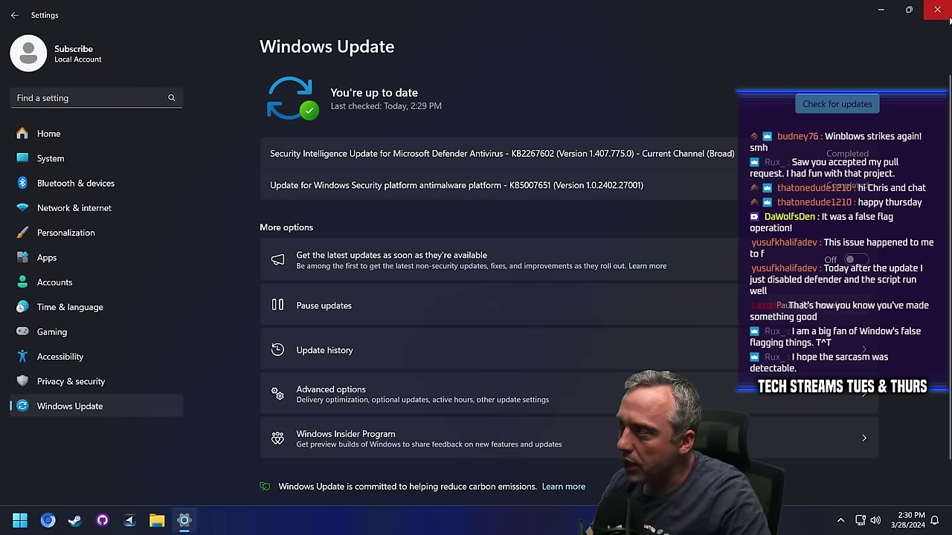
pyautogui.click(935, 10)
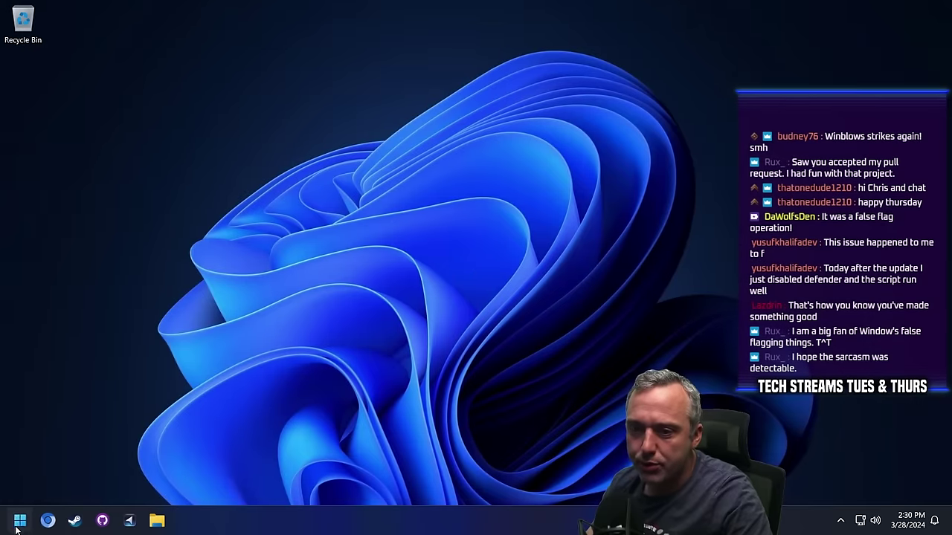
pyautogui.rightClick(21, 520)
pyautogui.moveTo(75, 465)
pyautogui.click(148, 466)
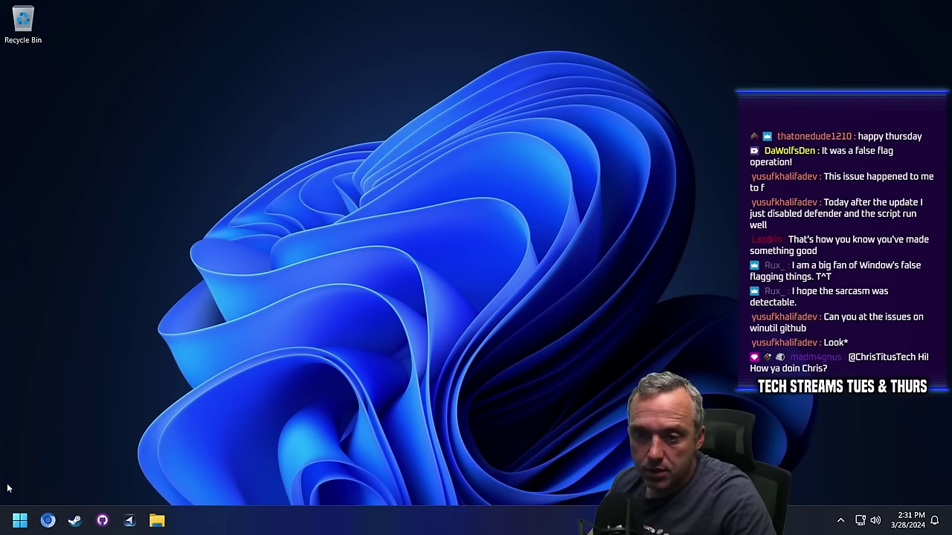
# Open a new administrator terminal and run "irm christitus.com/win | iex".
pyautogui.click(21, 525)
pyautogui.rightClick(21, 525)
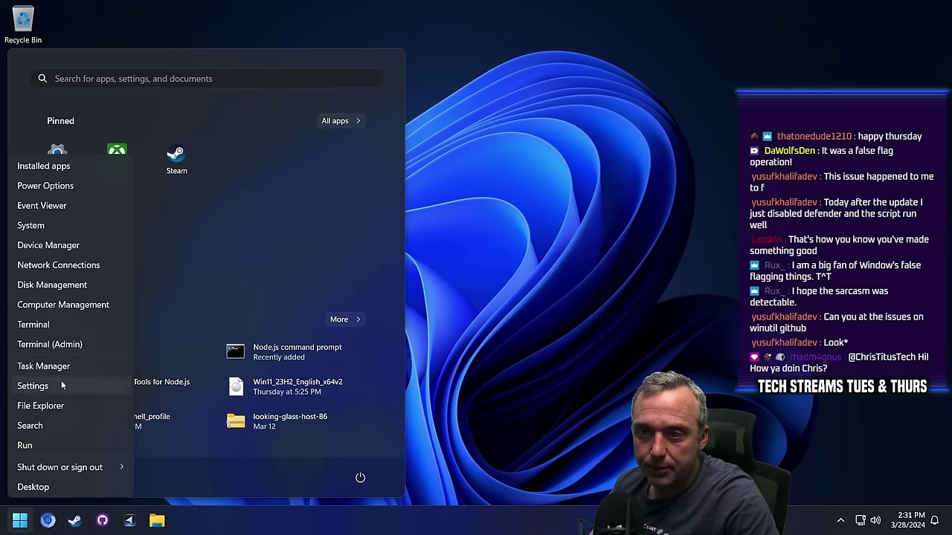
pyautogui.click(74, 343)
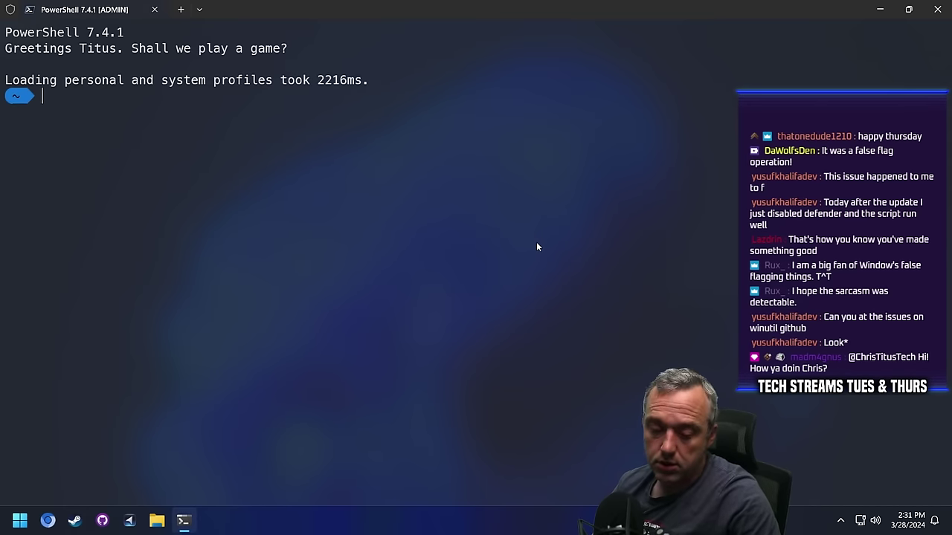
pyautogui.write('irm christitus.com/win | iex')
pyautogui.press('Return')
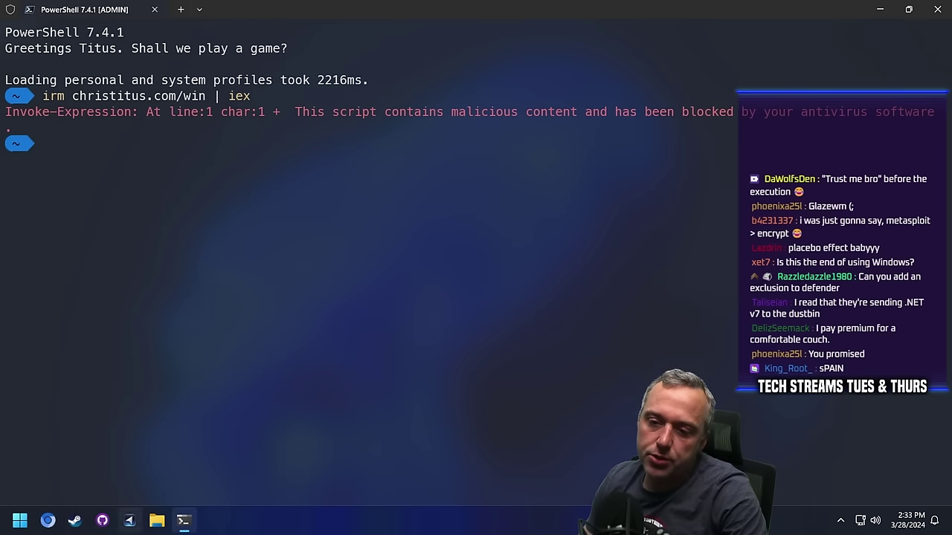
# Switch to the web browser, go to github.com/christitustech and open the winutil repository from the profile's pull request list.
pyautogui.click(48, 521)
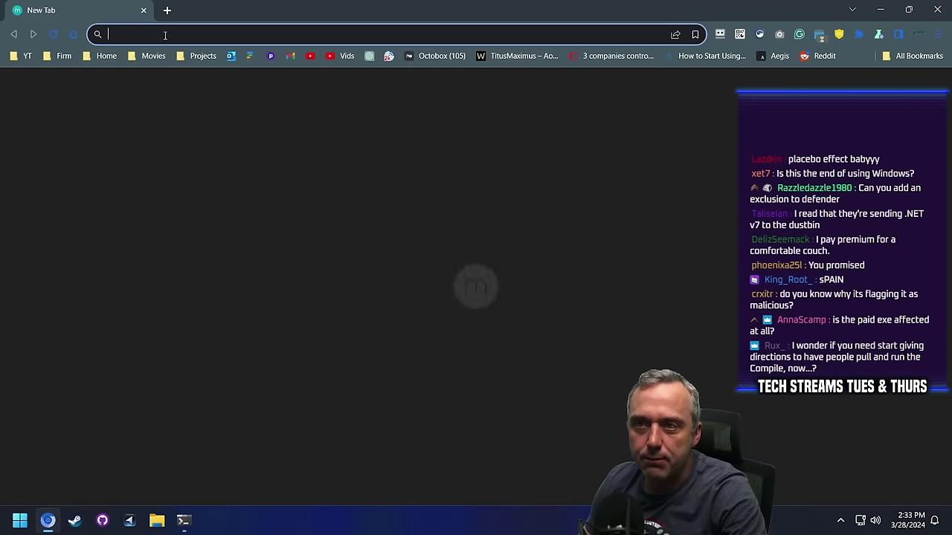
pyautogui.click(165, 34)
pyautogui.write('github.com/christitustech')
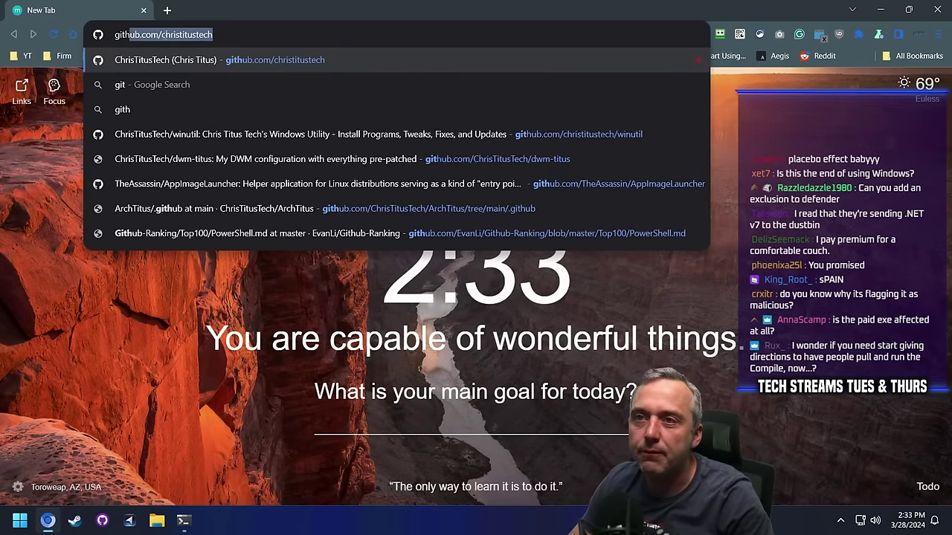
pyautogui.press('Return')
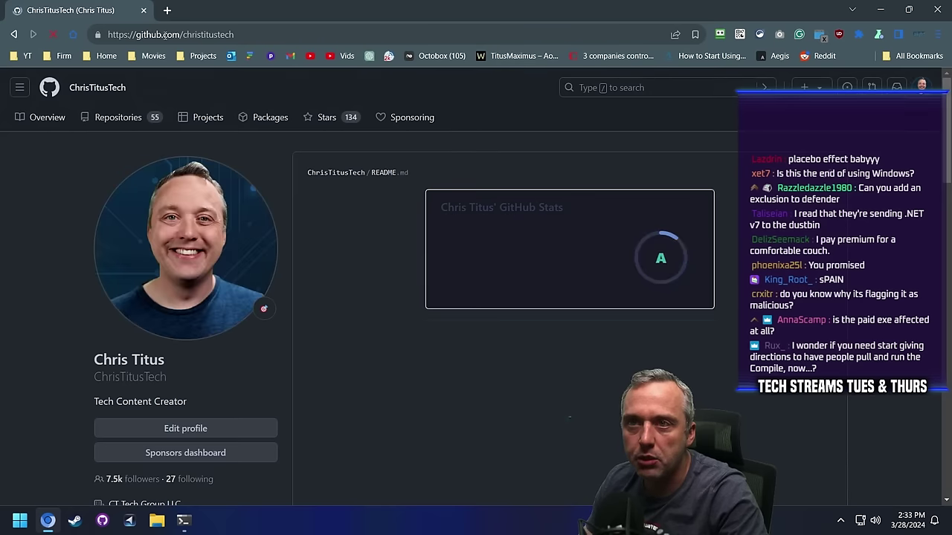
pyautogui.scroll(-6, 342, 263)
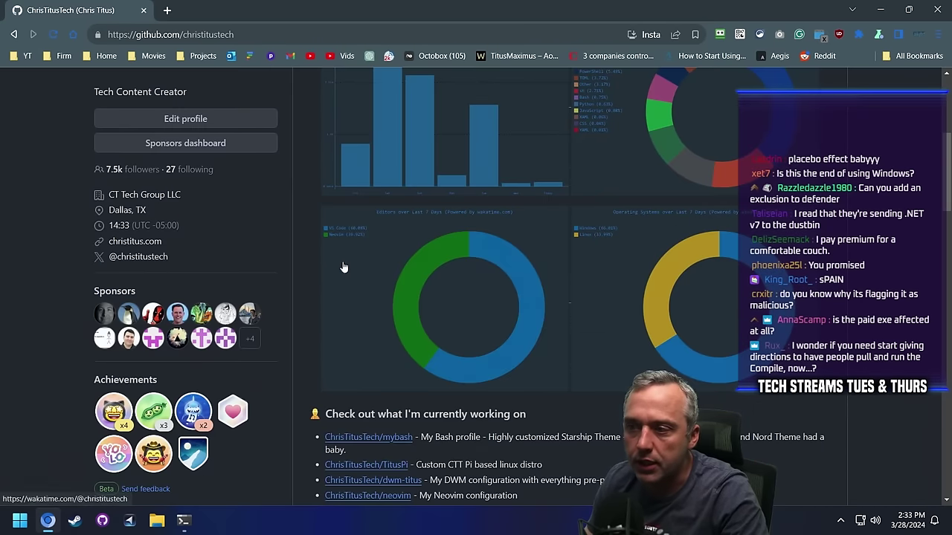
pyautogui.scroll(-1, 394, 286)
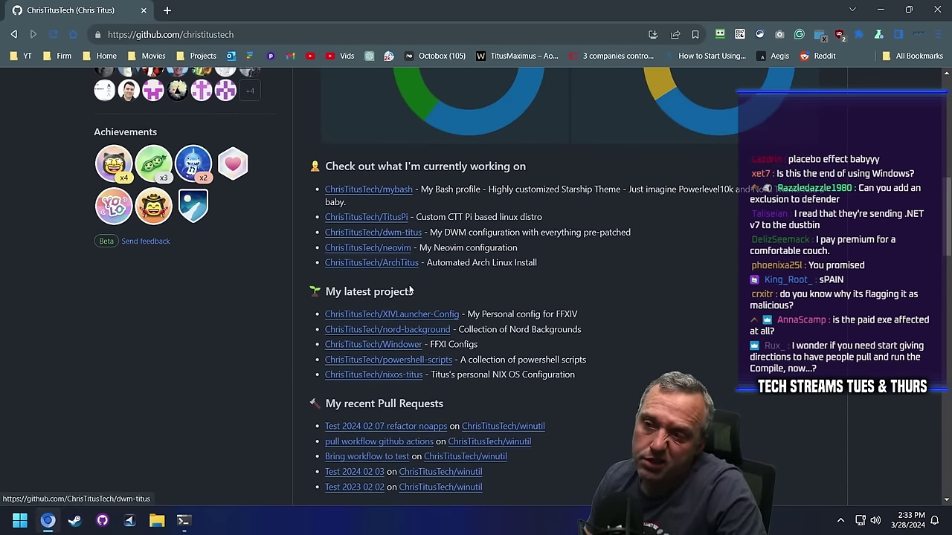
pyautogui.scroll(-1, 409, 281)
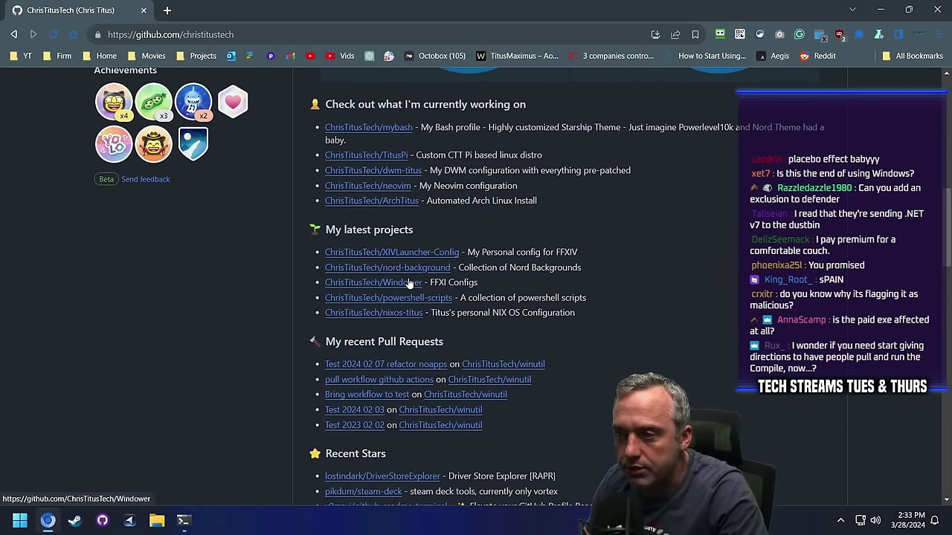
pyautogui.click(513, 364)
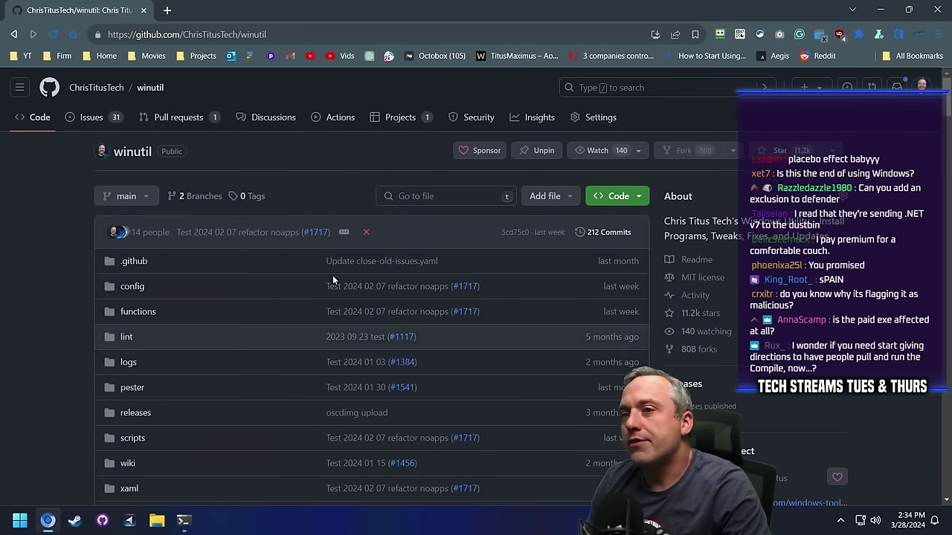
# Open the raw version of winutil.ps1 from the repository and copy its URL.
pyautogui.scroll(-5, 249, 285)
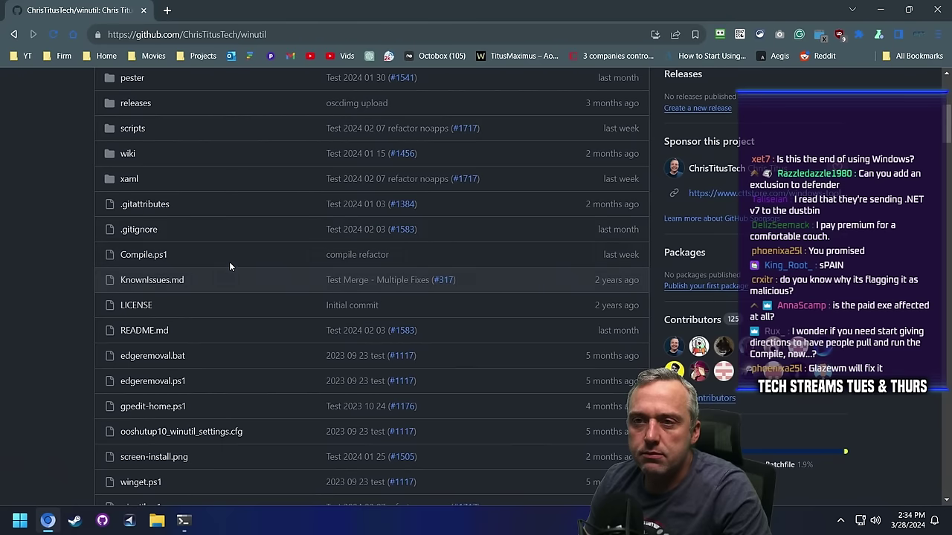
pyautogui.scroll(-5, 149, 223)
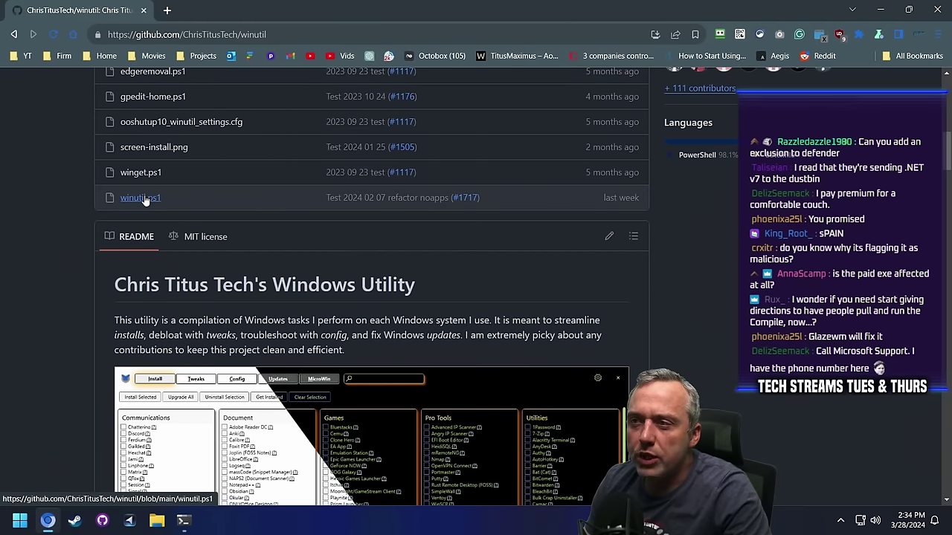
pyautogui.click(141, 198)
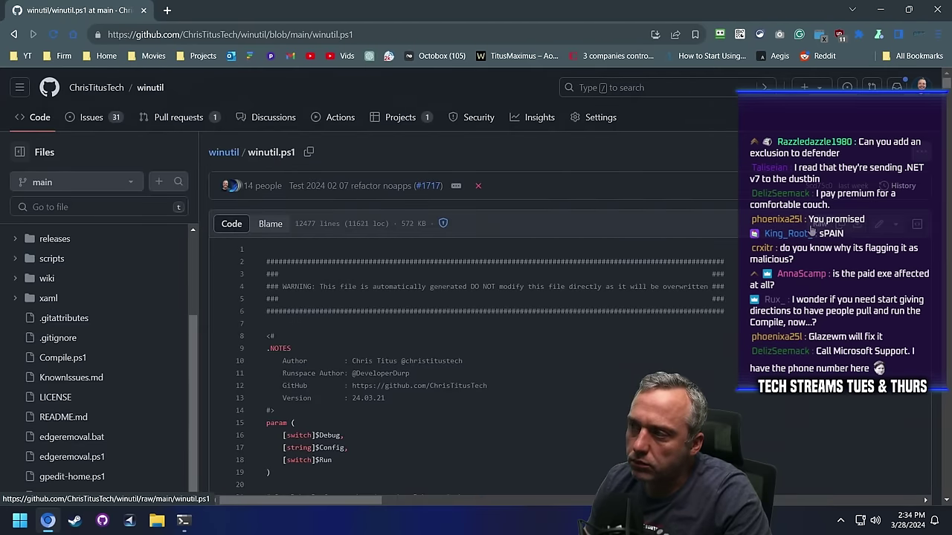
pyautogui.click(812, 229)
pyautogui.click(298, 34)
pyautogui.hotkey('ctrl', 'c')
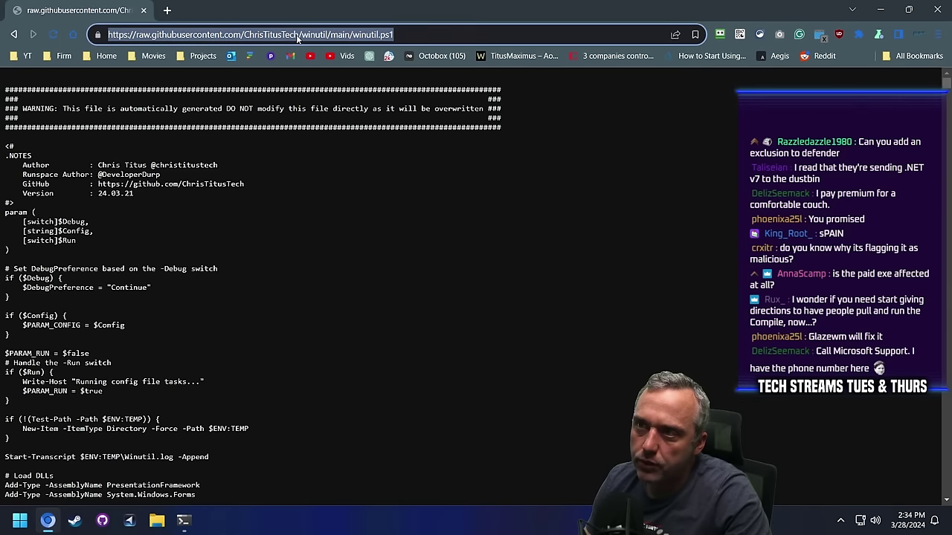
pyautogui.rightClick(295, 34)
pyautogui.click(330, 115)
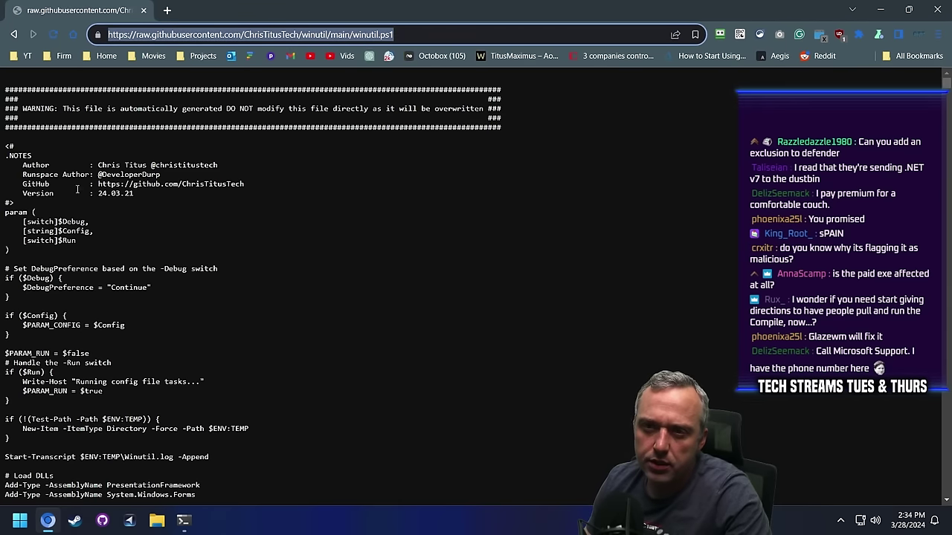
pyautogui.click(183, 520)
pyautogui.write('irm')
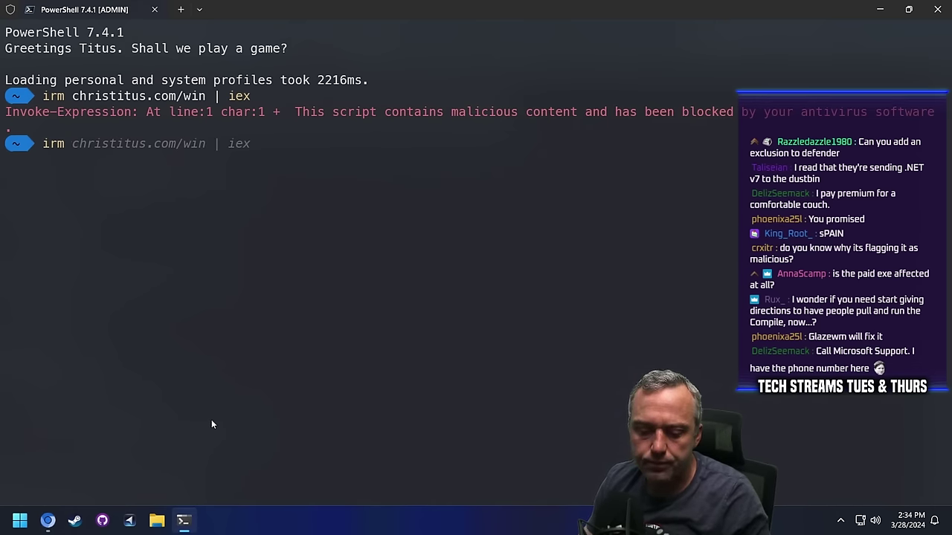
pyautogui.hotkey('ctrl', 'v')
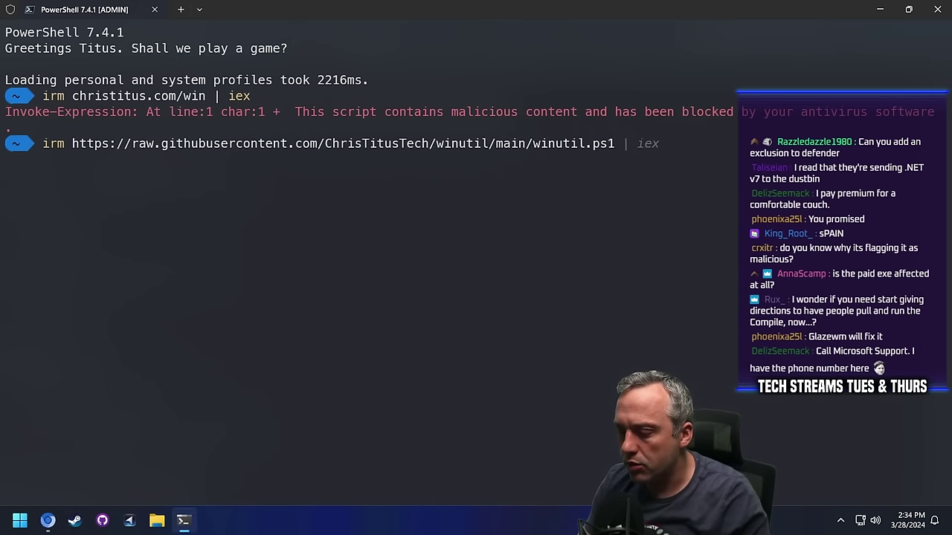
pyautogui.press('Right')
pyautogui.press('Return')
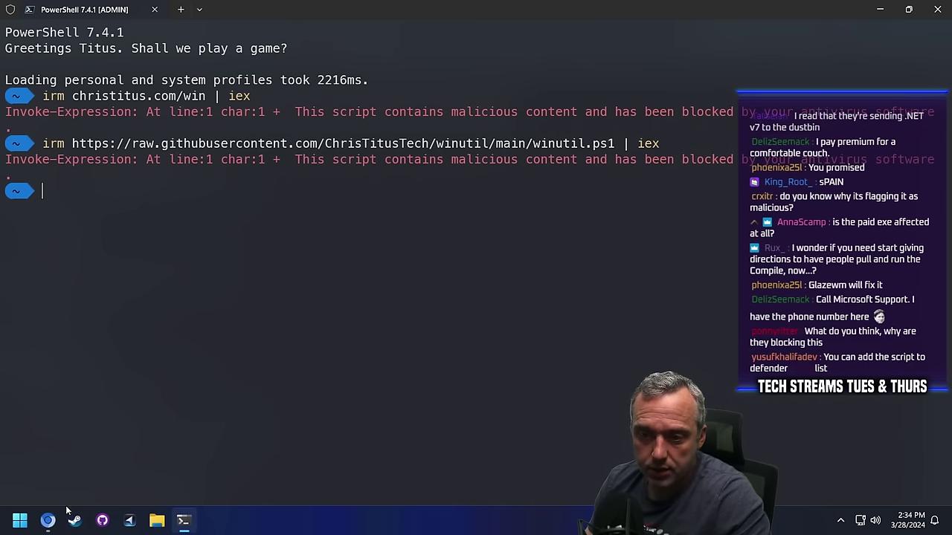
# Switch to the web browser, return to the winutil repository's main page and change the branch to test-2024-03-21.
pyautogui.click(48, 521)
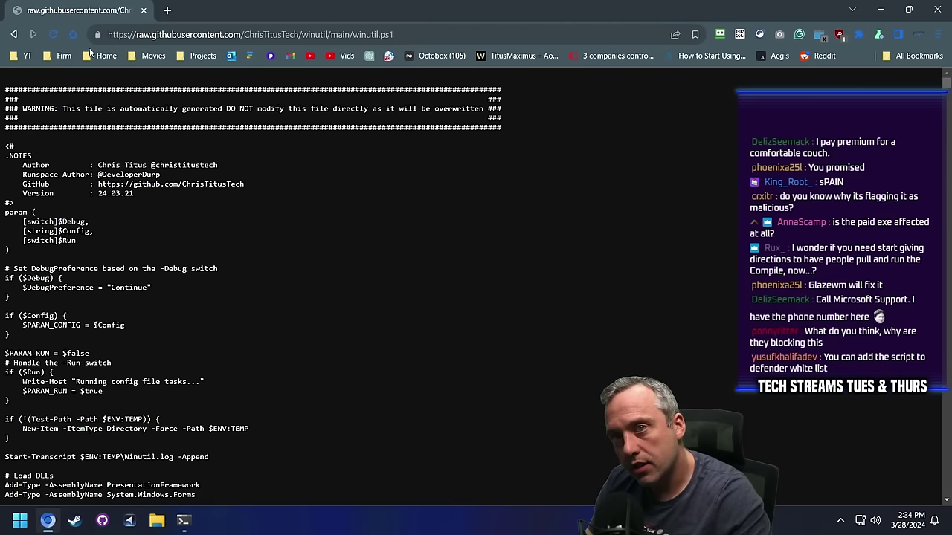
pyautogui.click(15, 34)
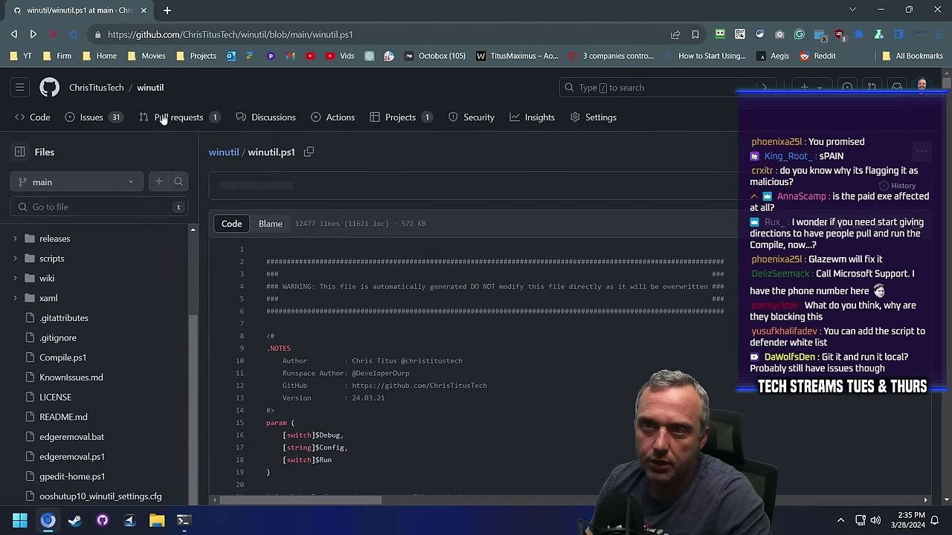
pyautogui.click(144, 87)
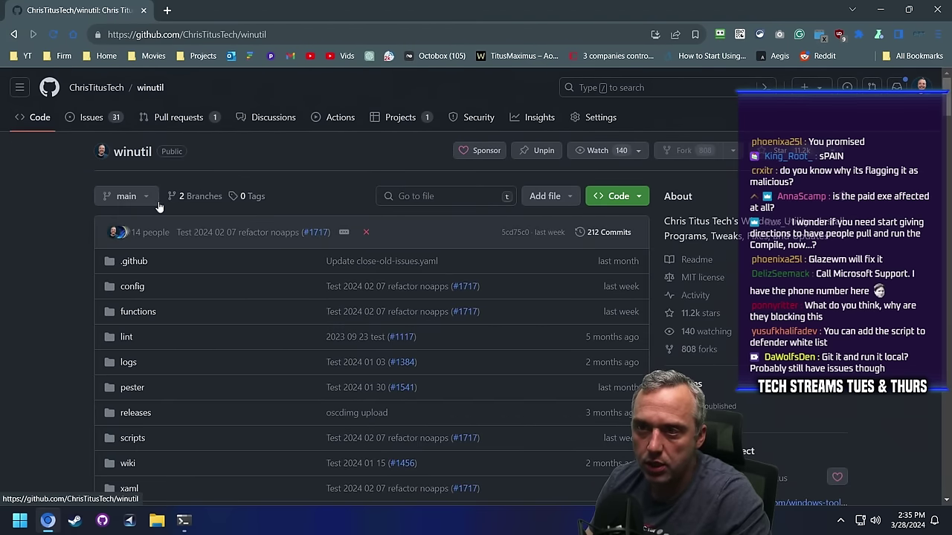
pyautogui.click(123, 195)
pyautogui.click(156, 321)
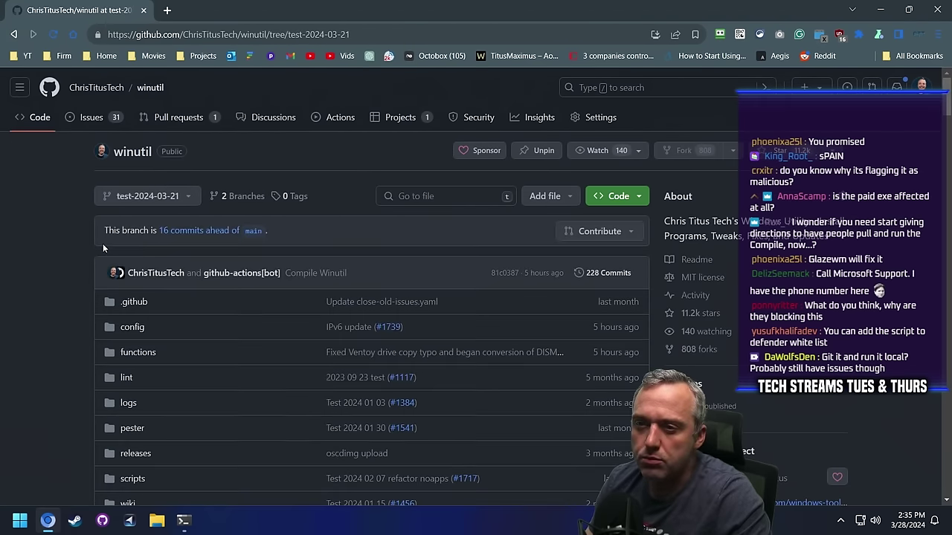
# Open the raw version of winutil.ps1 from the test-2024-03-21 branch and copy its URL.
pyautogui.scroll(-4, 76, 235)
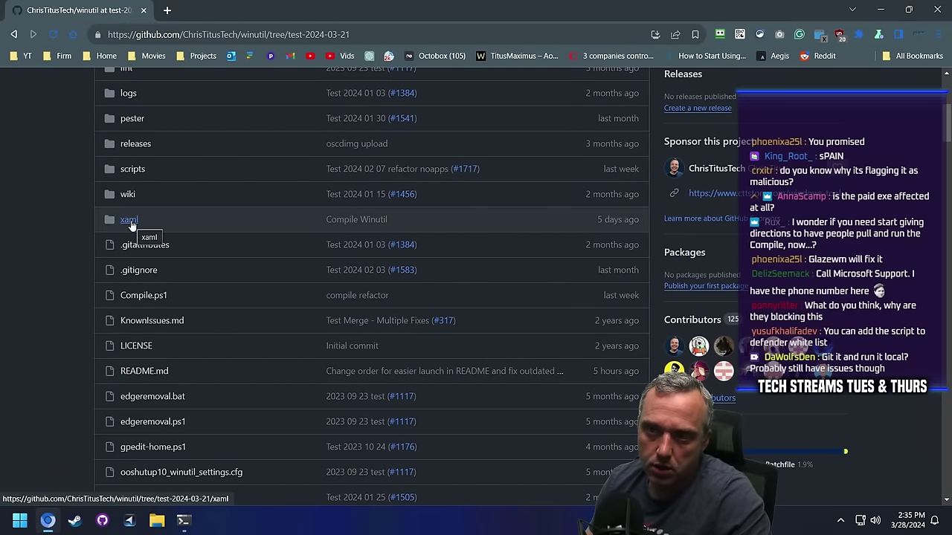
pyautogui.scroll(-3, 256, 299)
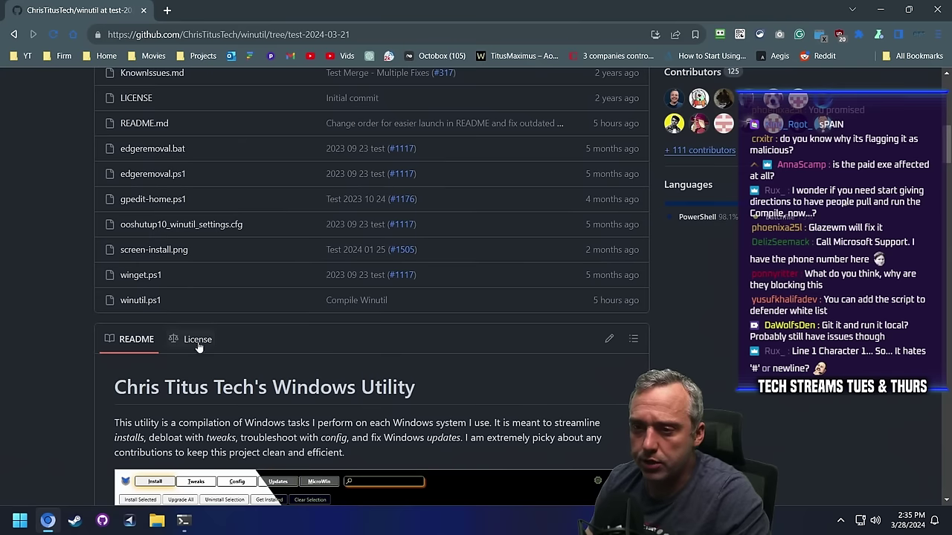
pyautogui.click(146, 302)
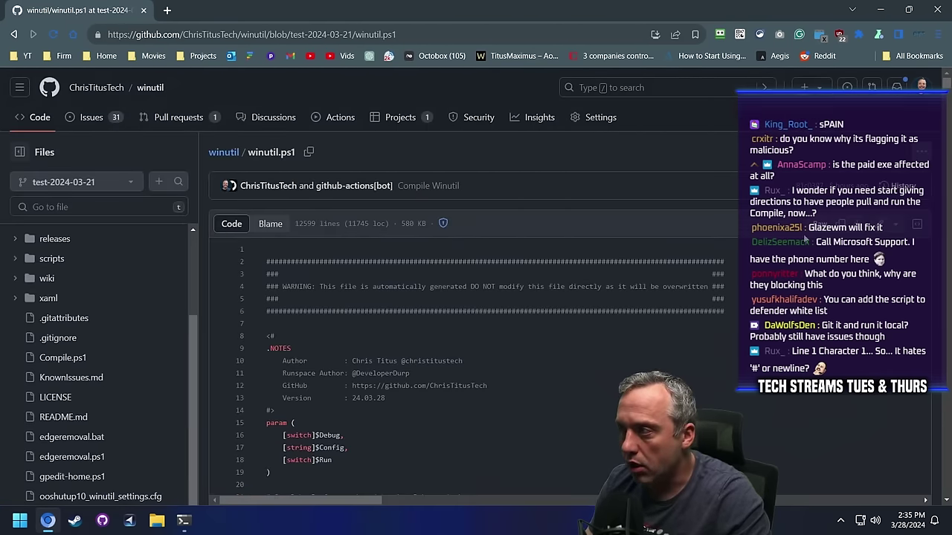
pyautogui.click(829, 223)
pyautogui.hotkey('ctrl', 'l')
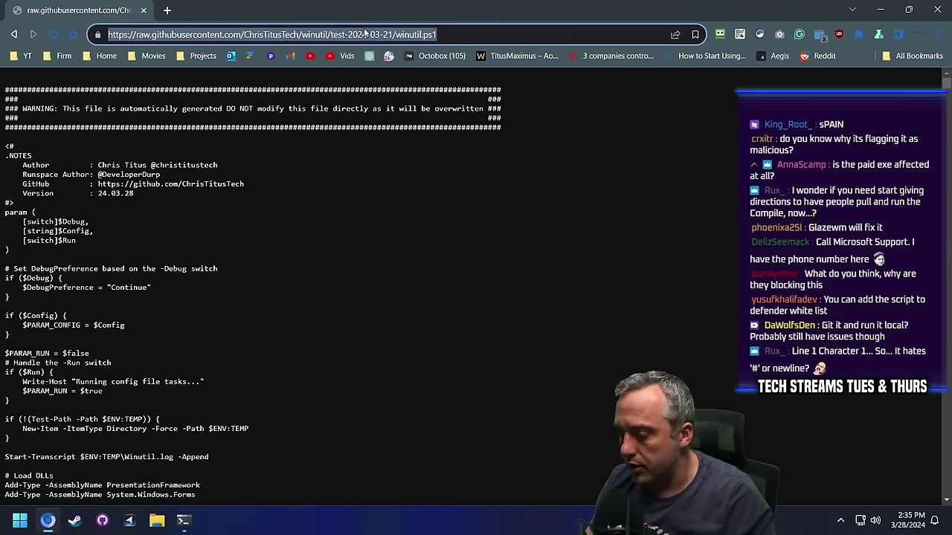
pyautogui.write('ccc')
pyautogui.click(435, 474)
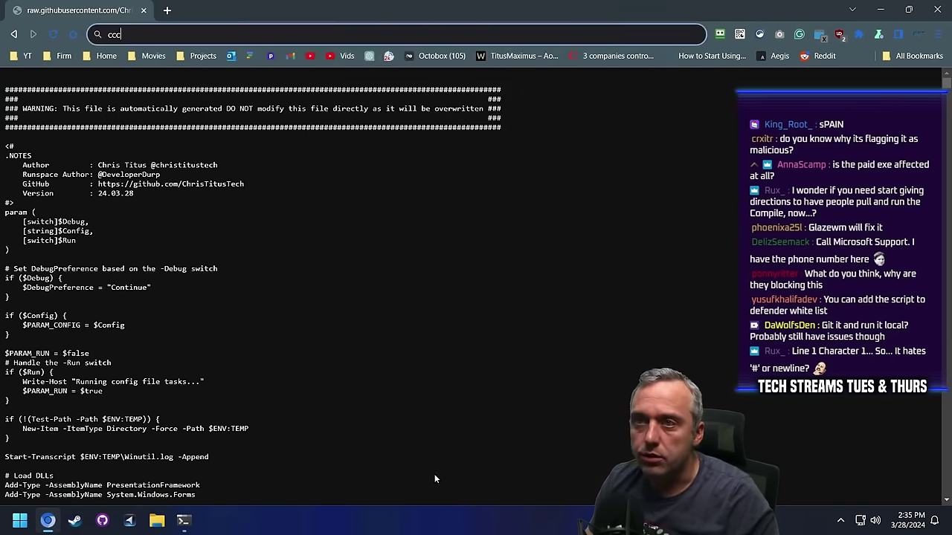
pyautogui.hotkey('ctrl', 'l')
pyautogui.press('Escape')
pyautogui.hotkey('ctrl', 'c')
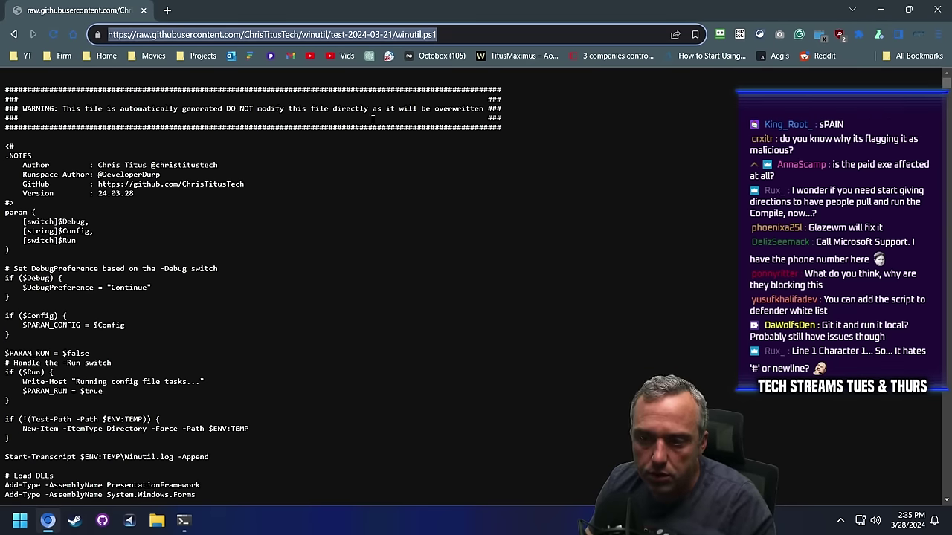
pyautogui.hotkey('alt', 'Tab')
pyautogui.hotkey('ctrl', 'v')
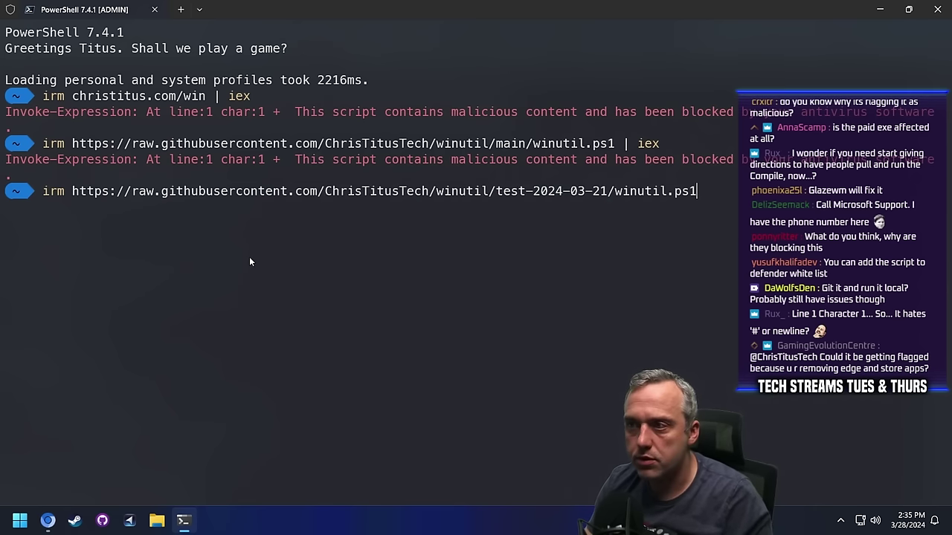
pyautogui.write('| iex')
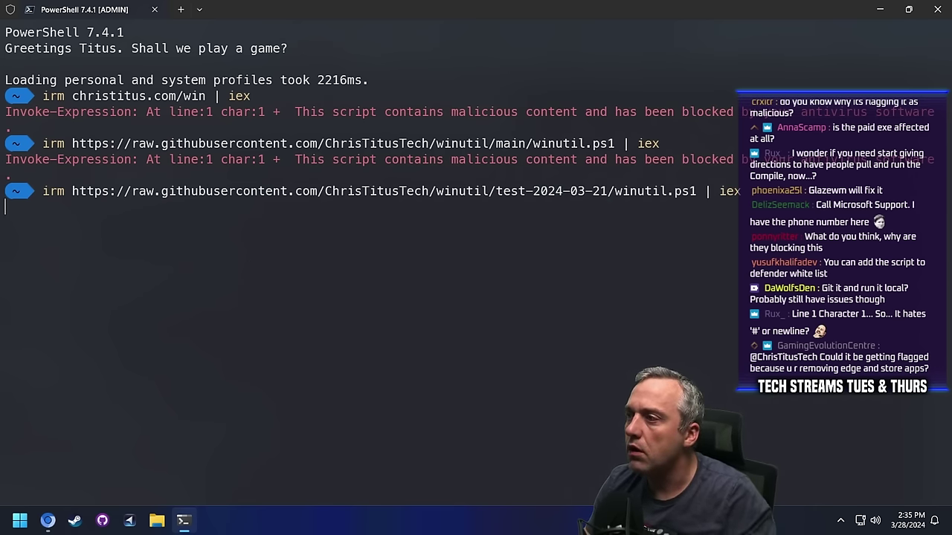
pyautogui.press('Return')
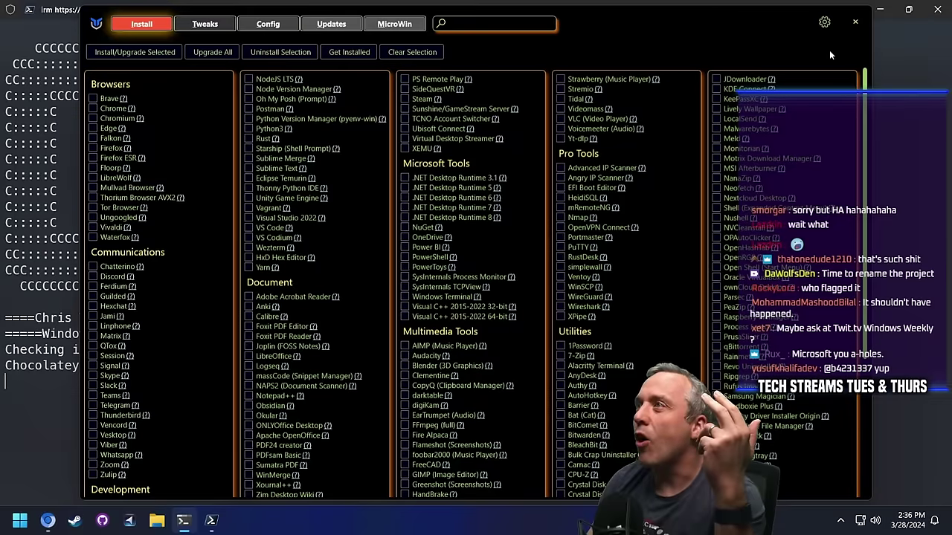
pyautogui.click(855, 22)
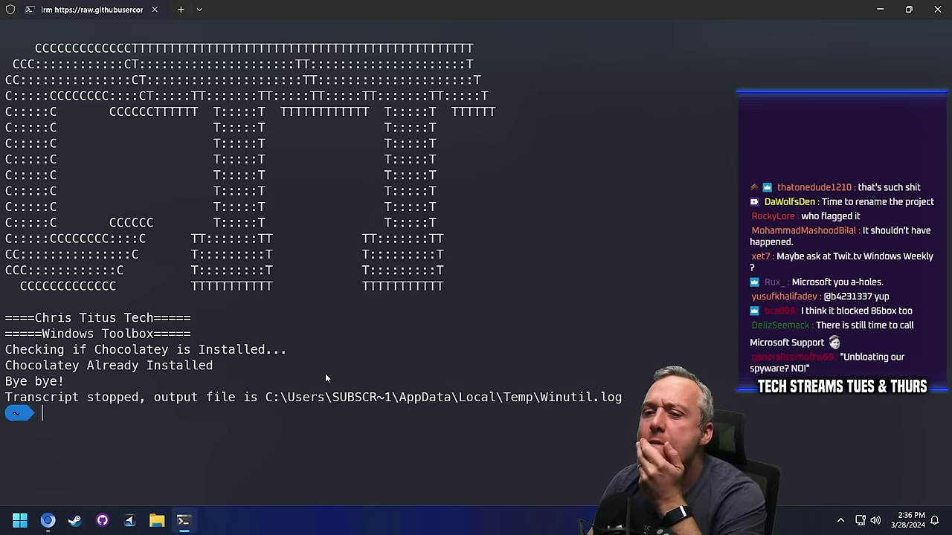
# Switch to the web browser, return to the winutil repository's test-2024-03-21 branch and start a pull request from it into main.
pyautogui.click(47, 520)
pyautogui.hotkey('alt', 'Left')
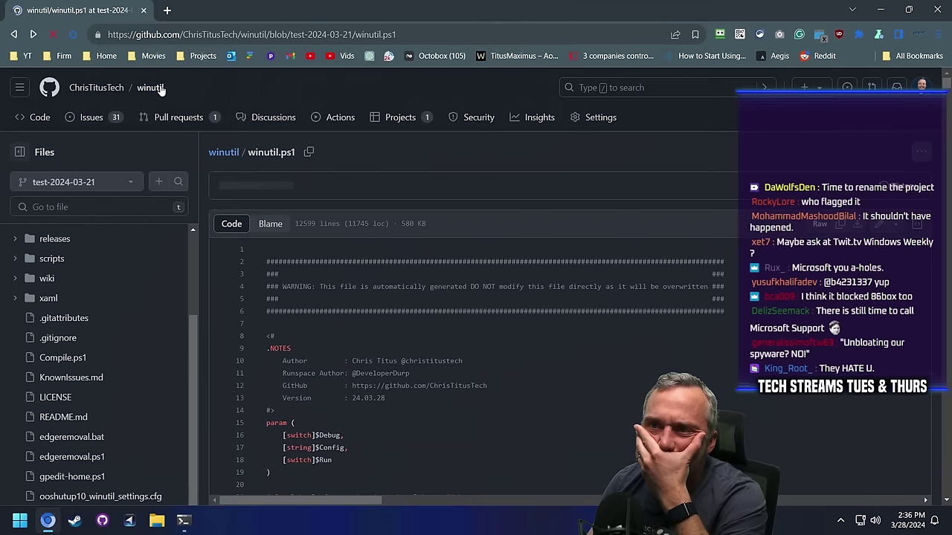
pyautogui.click(156, 88)
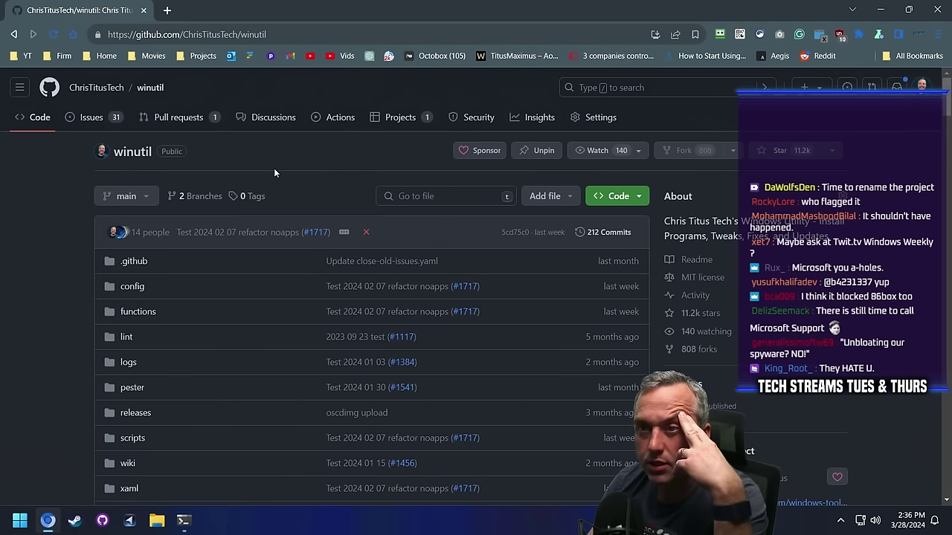
pyautogui.scroll(-5, 64, 182)
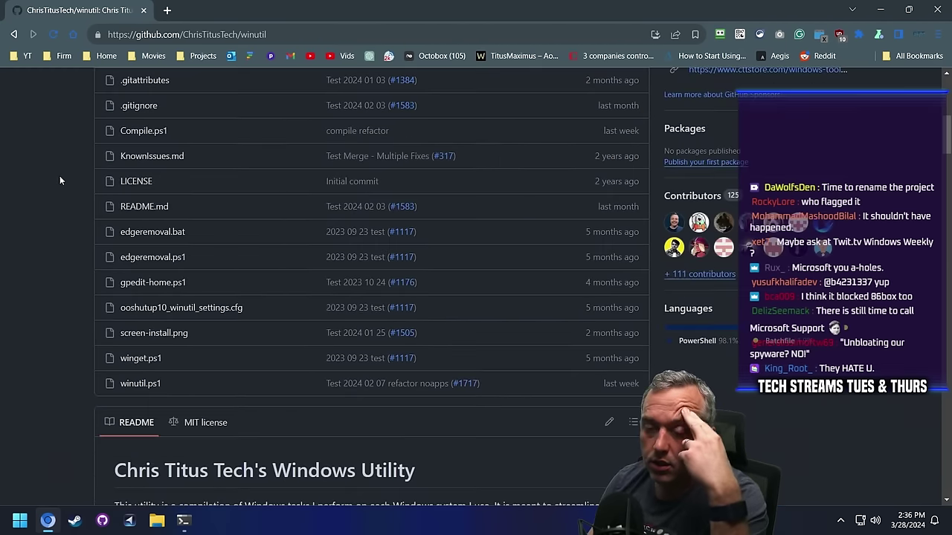
pyautogui.scroll(5, 61, 181)
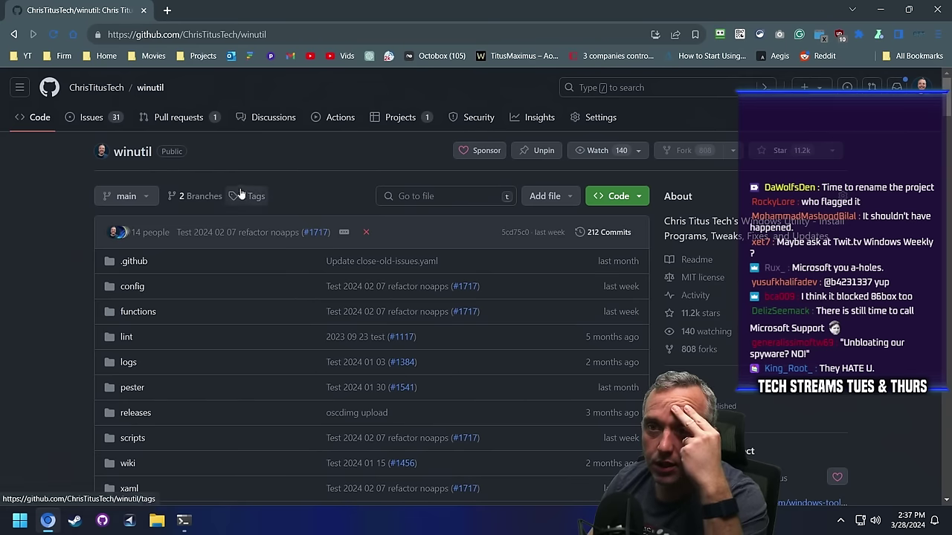
pyautogui.click(123, 196)
pyautogui.click(153, 321)
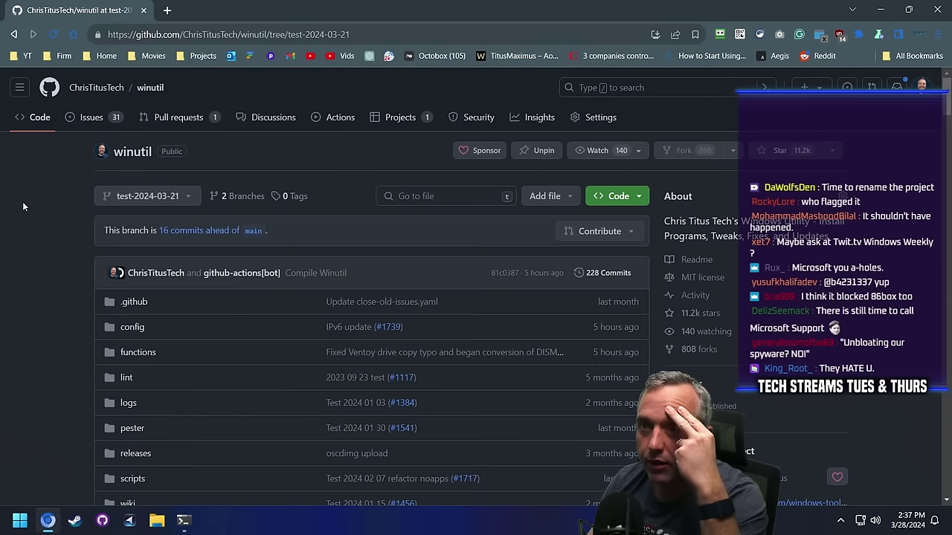
pyautogui.scroll(-2, 19, 201)
pyautogui.scroll(2, 17, 207)
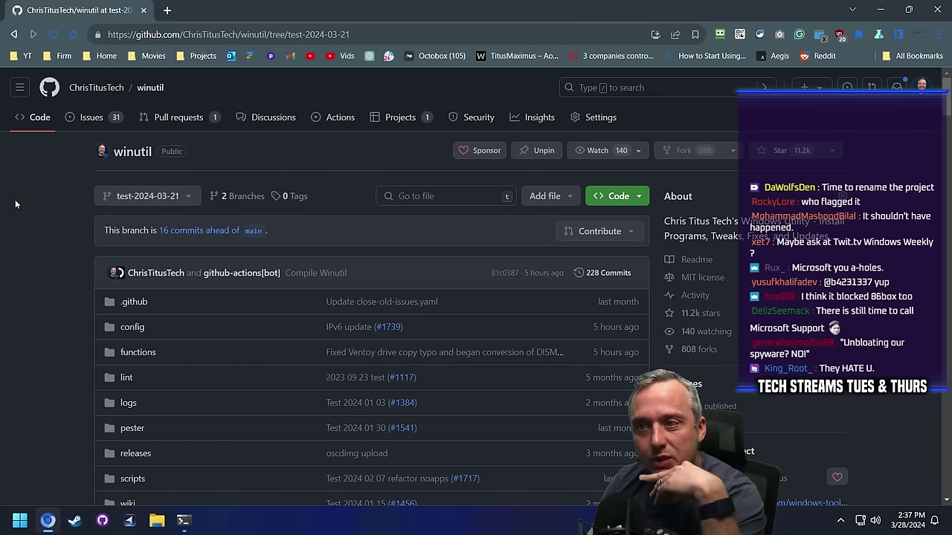
pyautogui.click(603, 234)
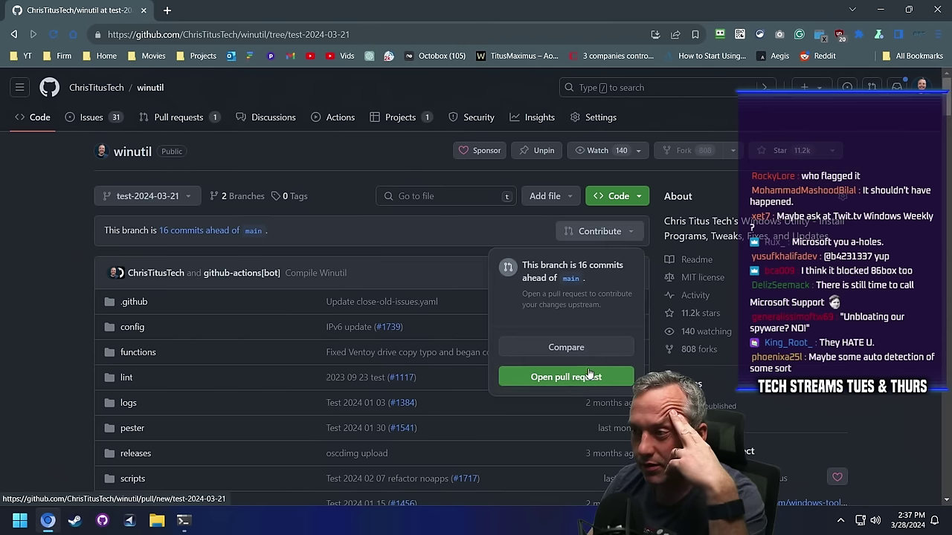
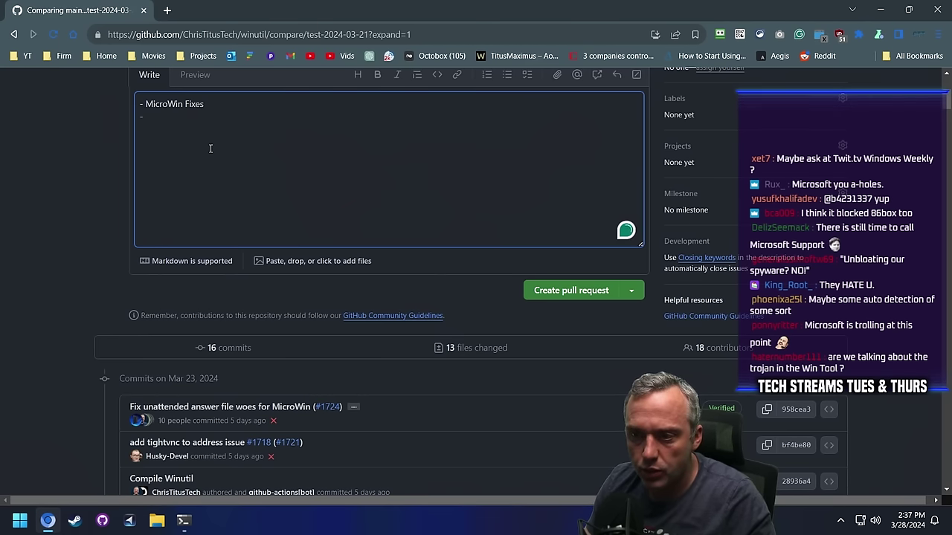
# Add the bullets "Fixed TightVNC Install Issue" and "Winget fixes" to the pull request description.
pyautogui.write('Fixed')
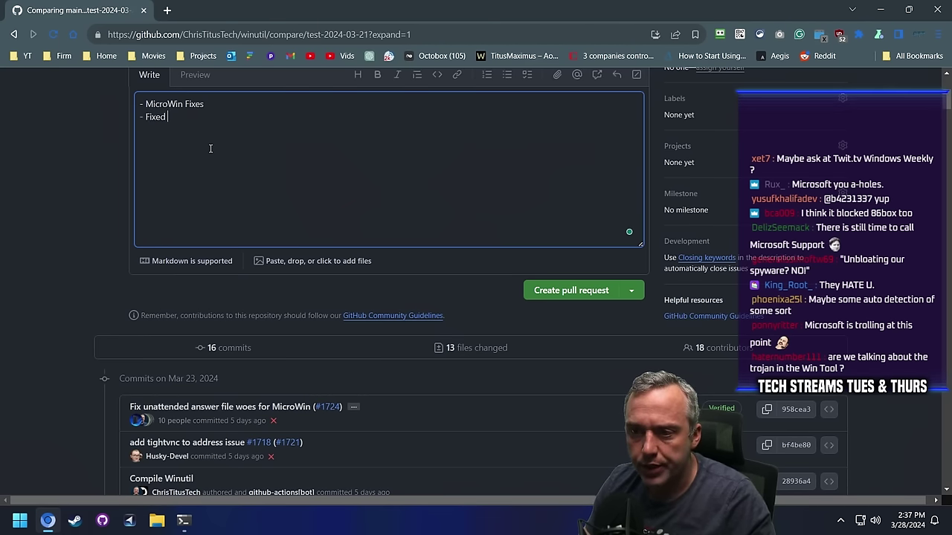
pyautogui.write(' TightVNC Install Issue')
pyautogui.press('Return')
pyautogui.write('Winget ')
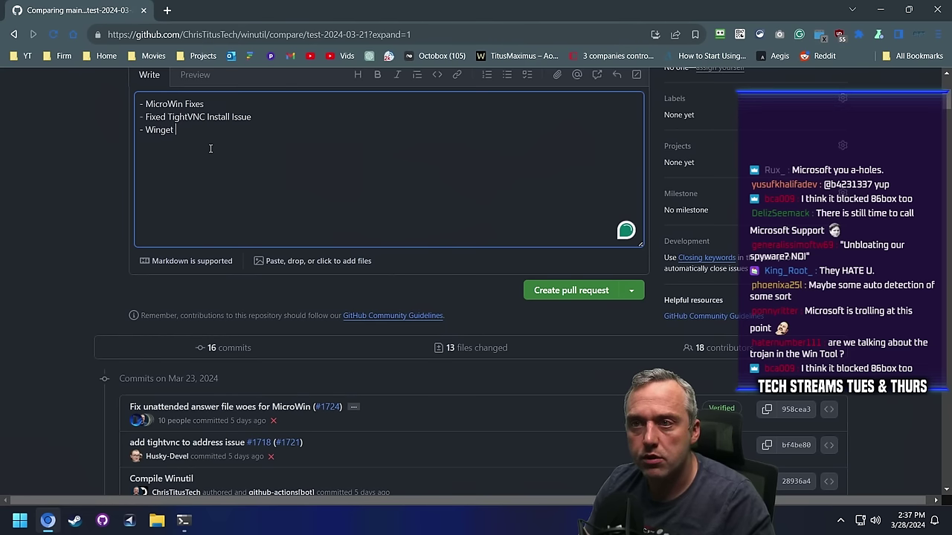
pyautogui.write('fixes')
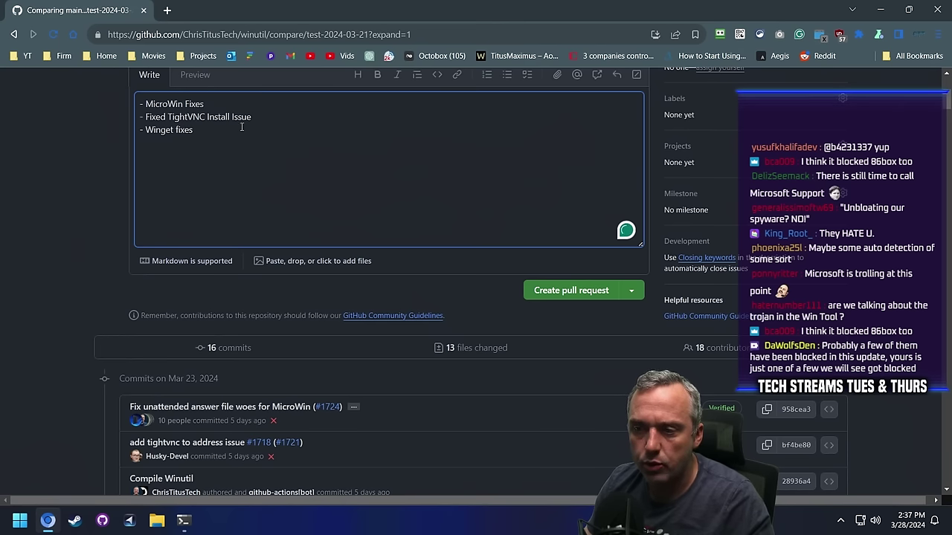
pyautogui.click(242, 101)
pyautogui.write('@CodingWonders')
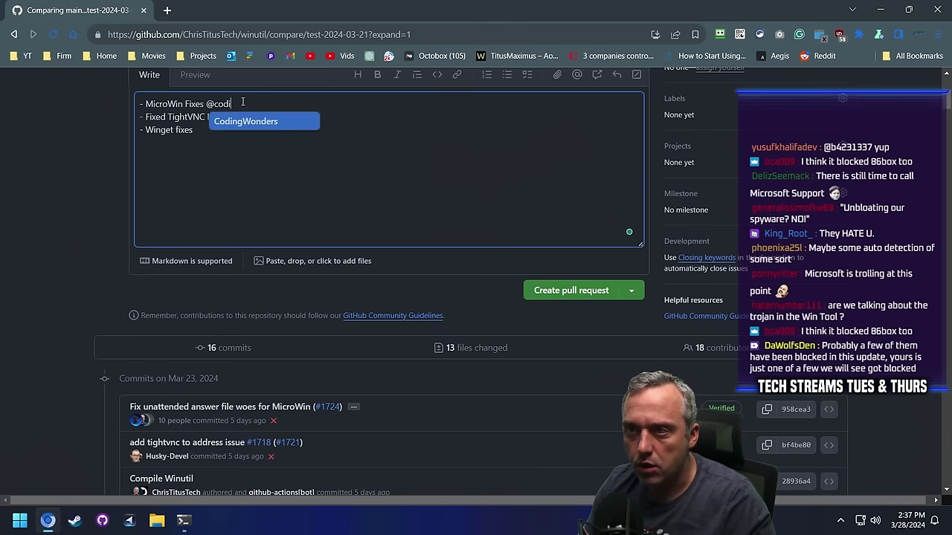
pyautogui.press('Return')
pyautogui.write('@Husk')
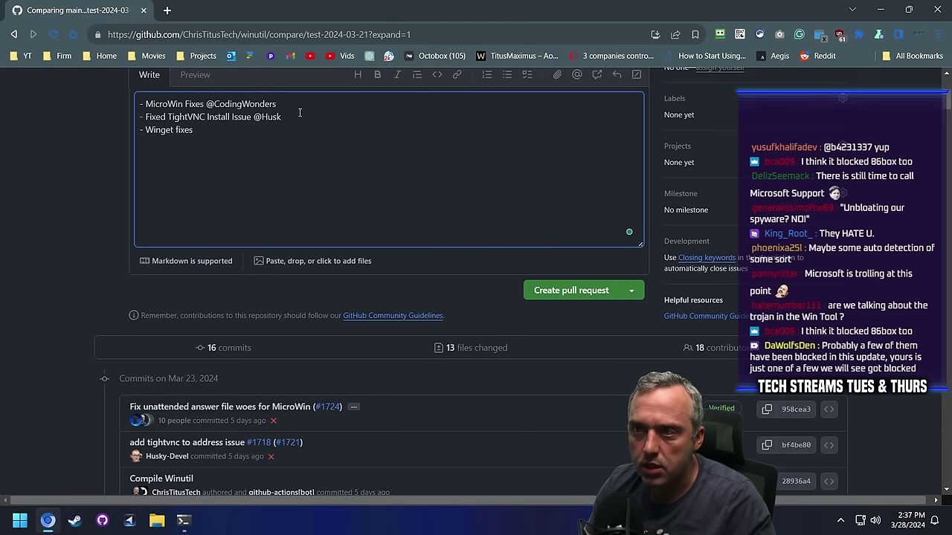
pyautogui.press('BackSpace')
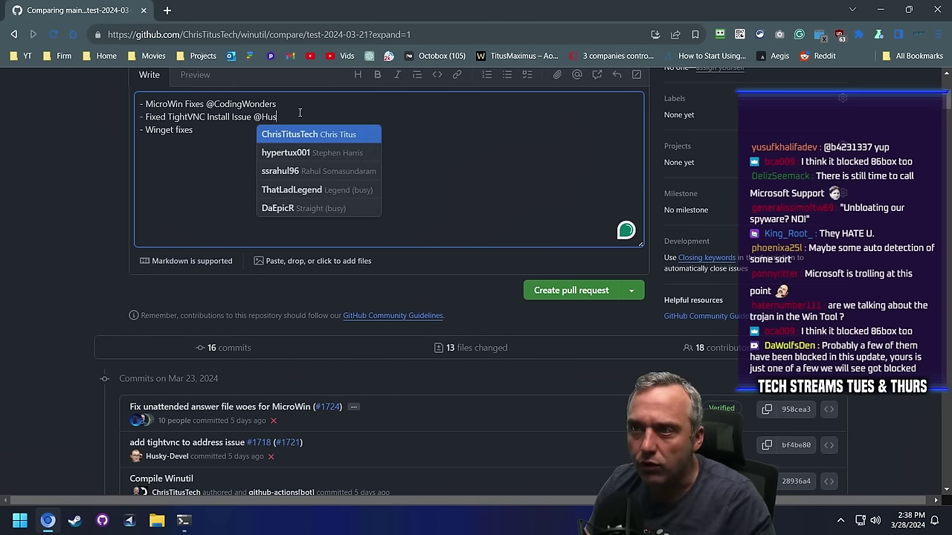
pyautogui.write('ky-')
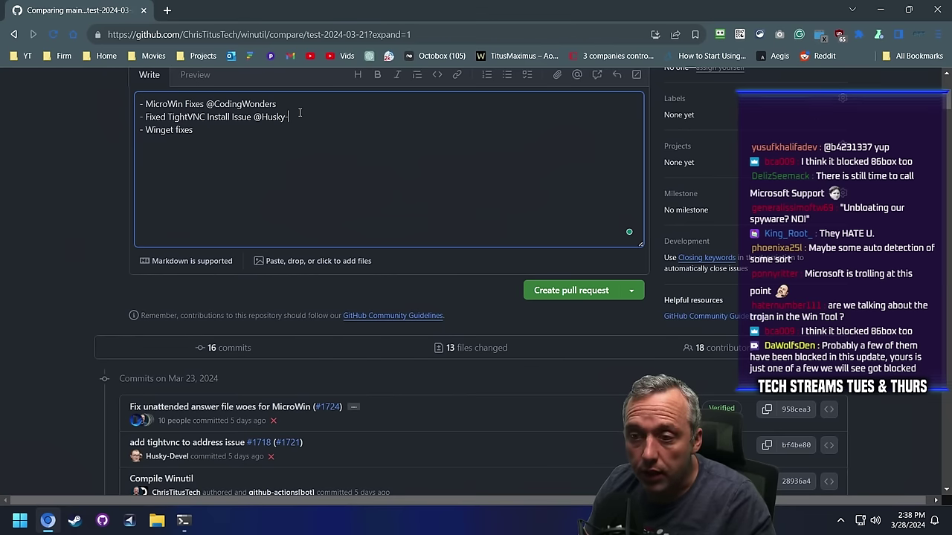
pyautogui.write('Devel')
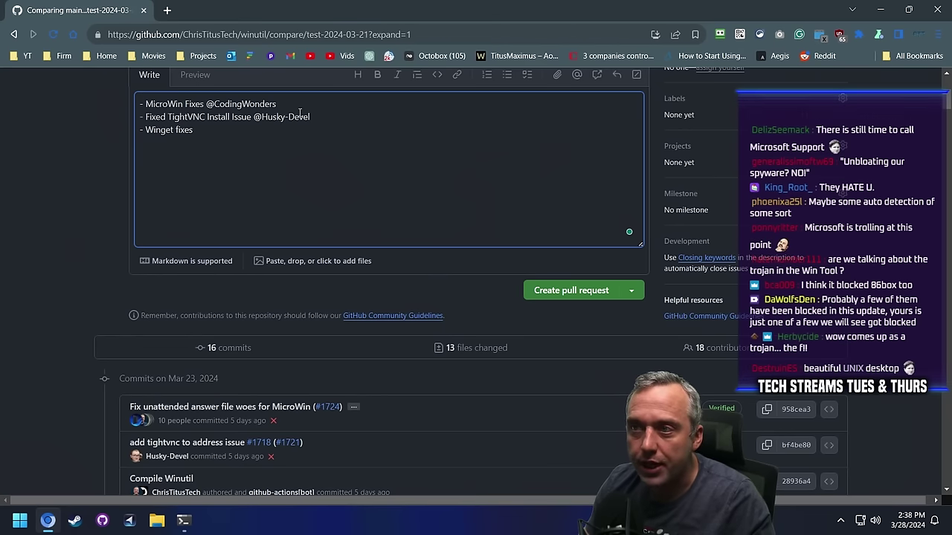
pyautogui.scroll(-3, 266, 132)
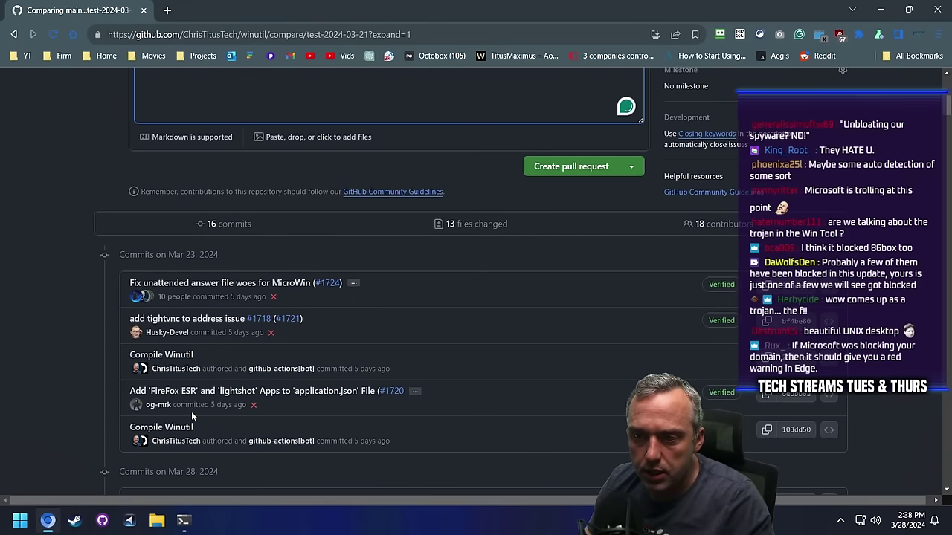
pyautogui.scroll(-2, 207, 432)
pyautogui.scroll(-1, 207, 392)
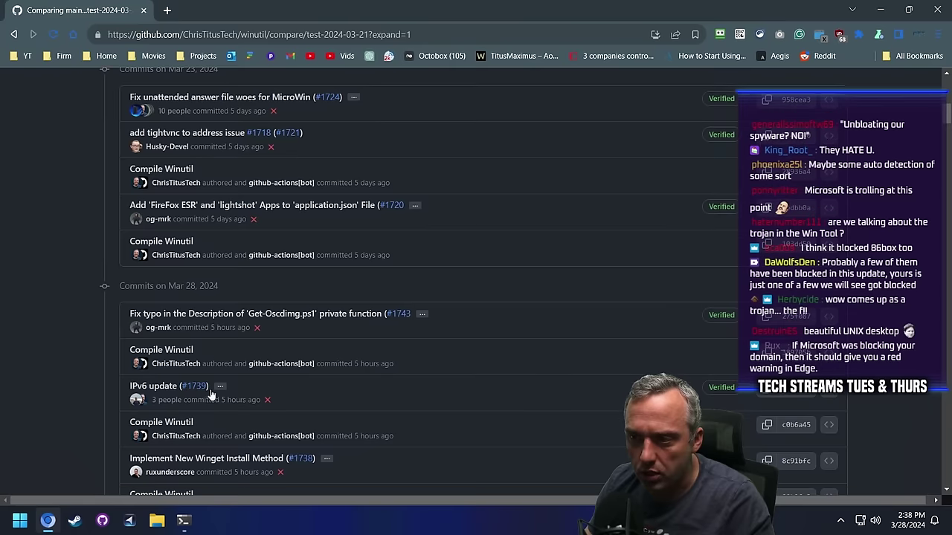
pyautogui.scroll(-1, 190, 362)
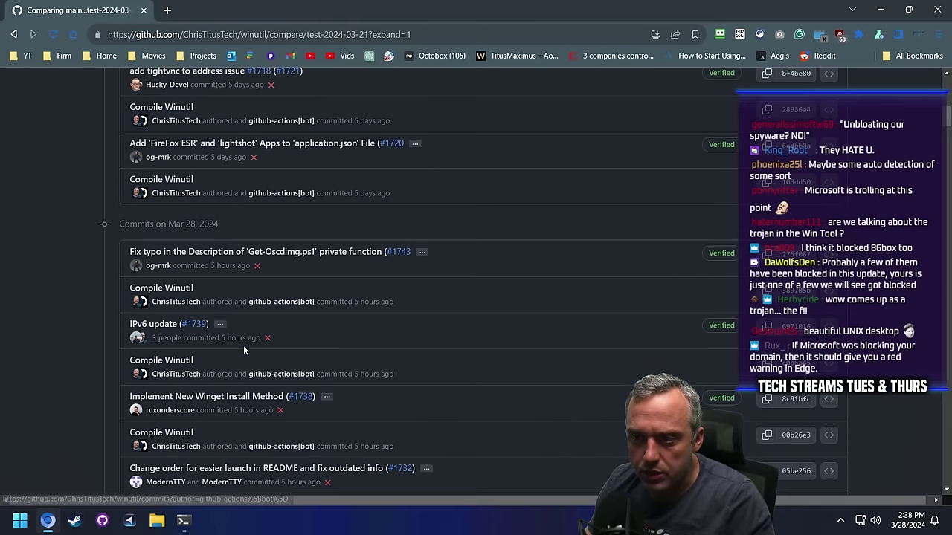
pyautogui.scroll(-1, 220, 375)
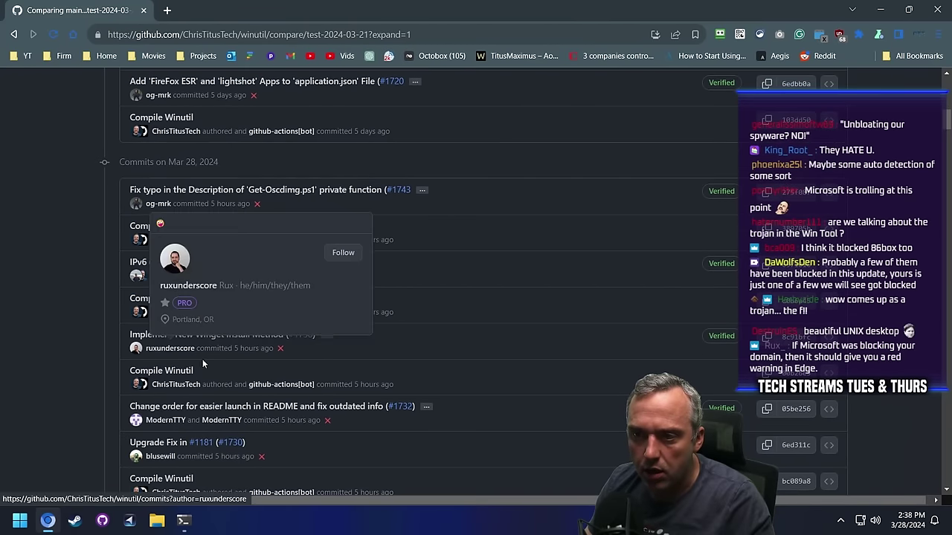
pyautogui.scroll(6, 436, 356)
pyautogui.scroll(4, 436, 356)
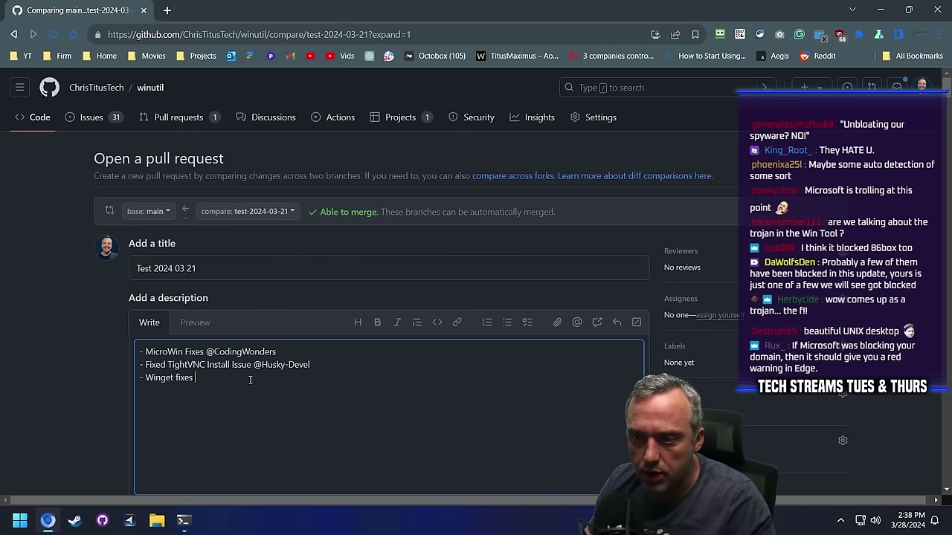
pyautogui.write('@rux')
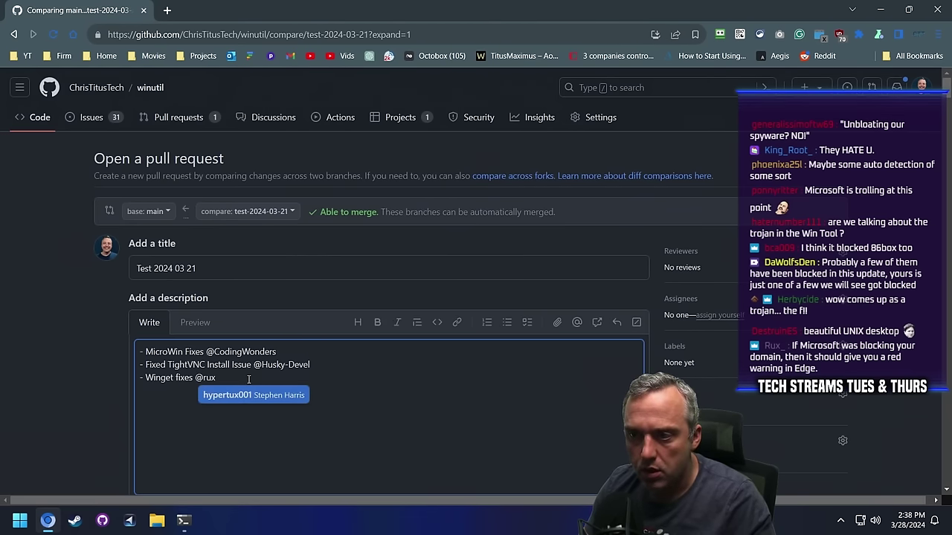
pyautogui.write('underscore')
# Check the remaining commits against the description and create the "Test 2024 03 21" pull request.
pyautogui.scroll(-8, 277, 384)
pyautogui.scroll(-3, 276, 384)
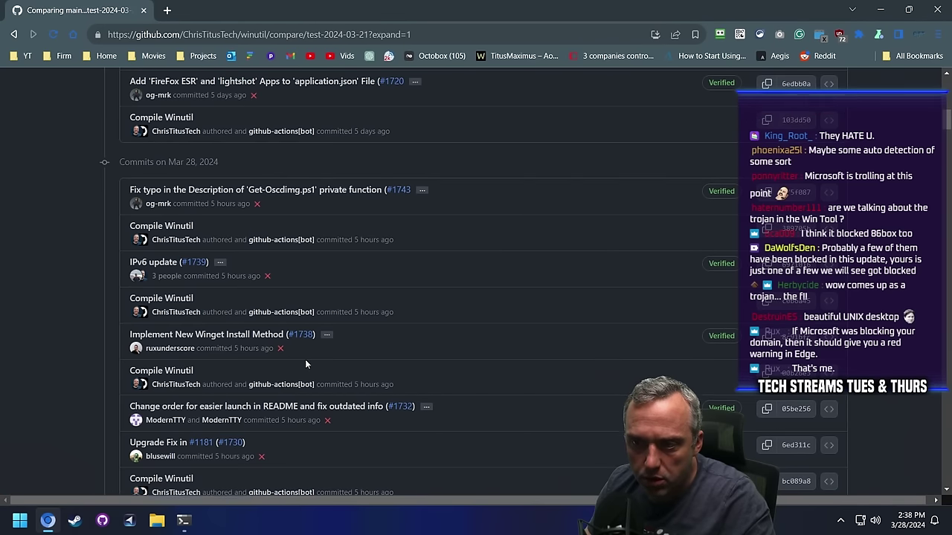
pyautogui.scroll(-2, 305, 359)
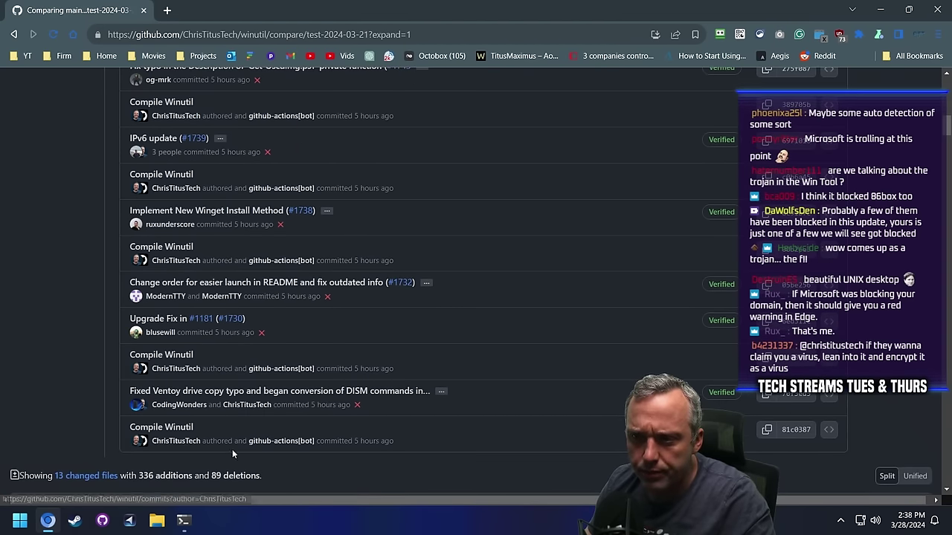
pyautogui.scroll(8, 320, 422)
pyautogui.scroll(4, 333, 410)
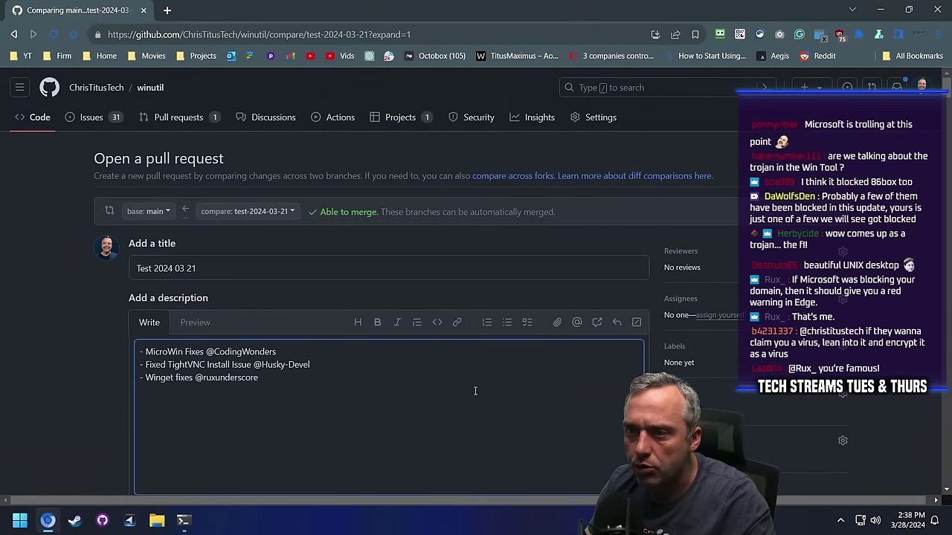
pyautogui.scroll(-1, 349, 399)
pyautogui.scroll(-3, 349, 399)
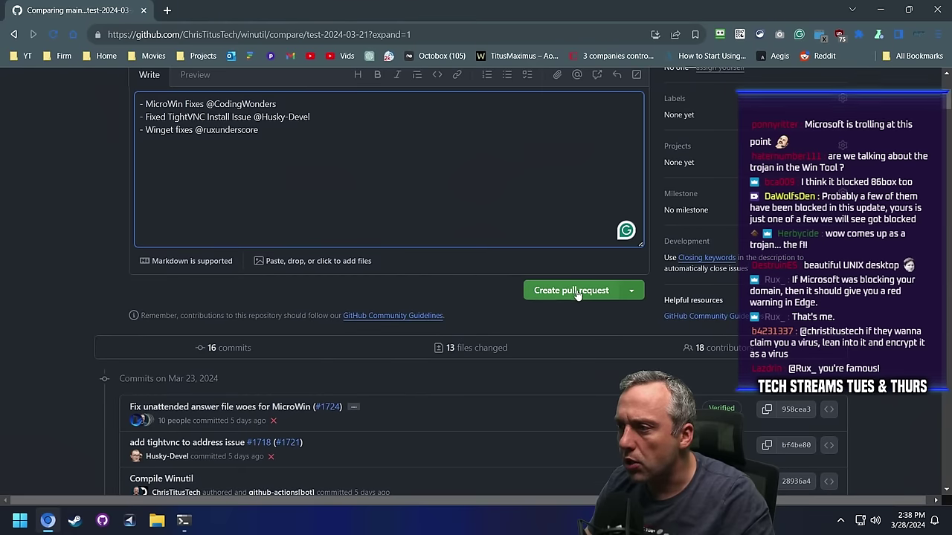
pyautogui.scroll(3, 554, 368)
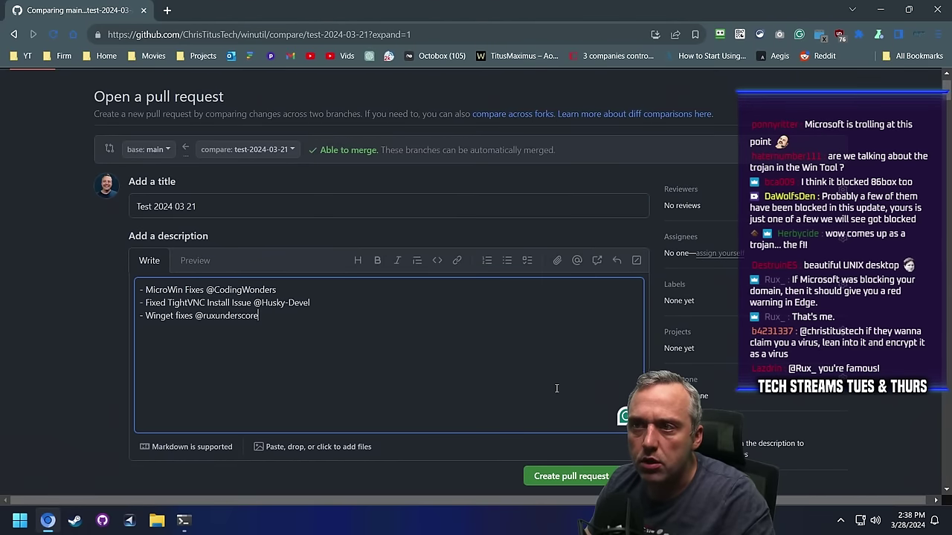
pyautogui.scroll(-2, 587, 350)
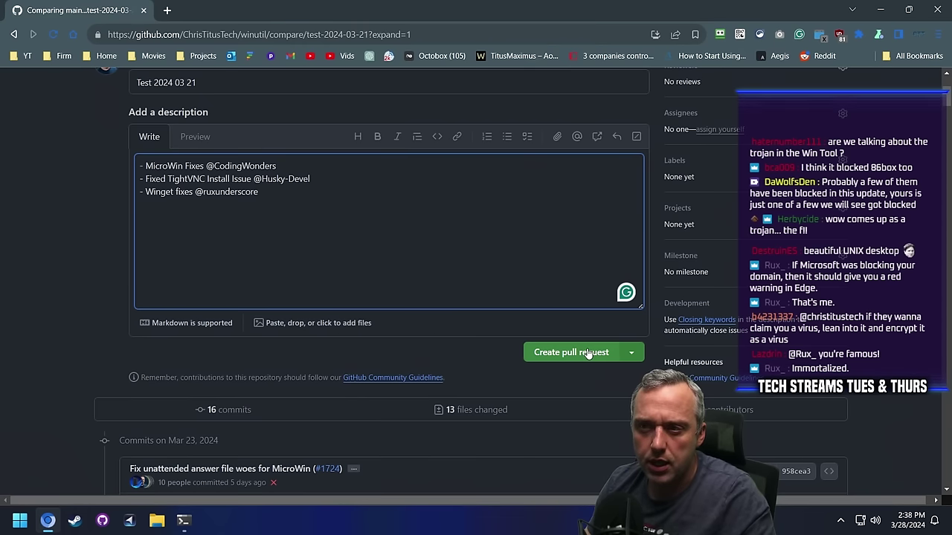
pyautogui.click(584, 354)
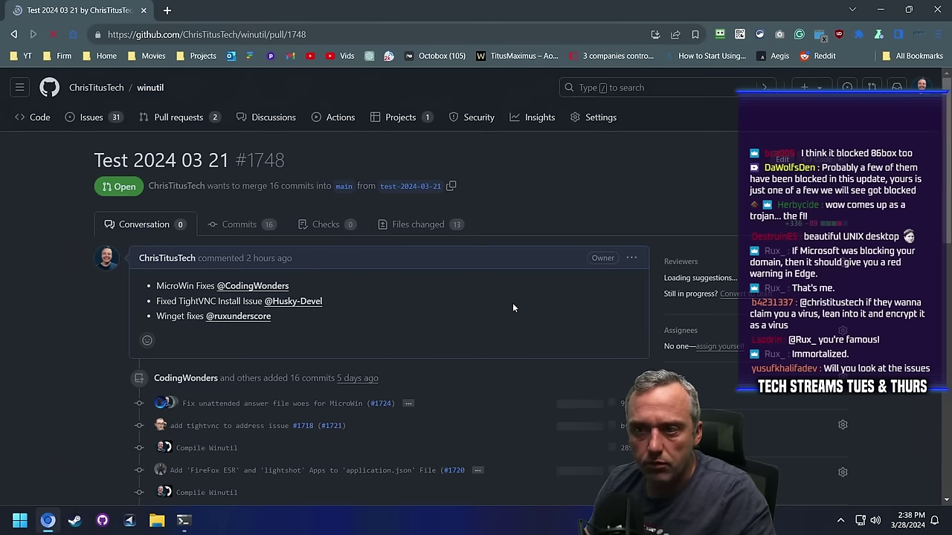
# Review the pull request's commits, then squash and merge it into main and confirm the merge.
pyautogui.scroll(-8, 512, 302)
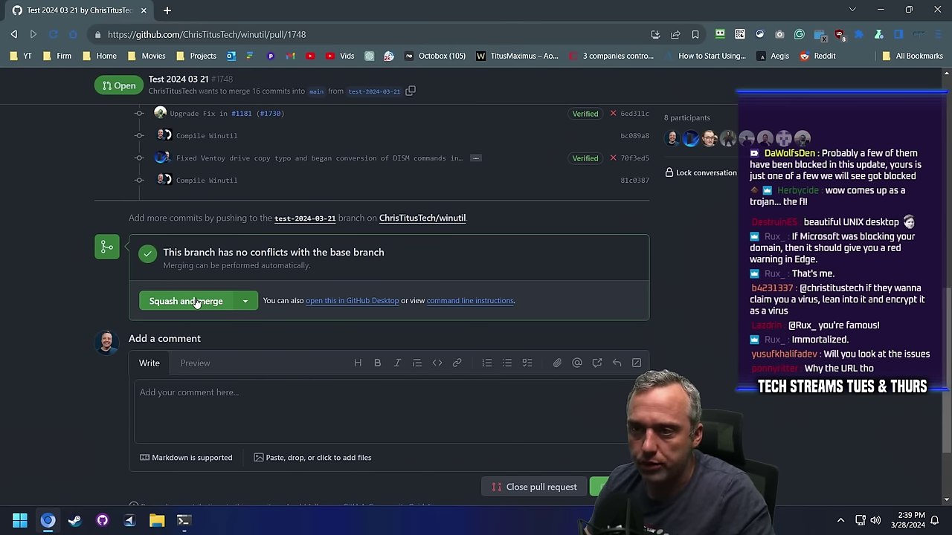
pyautogui.scroll(8, 176, 296)
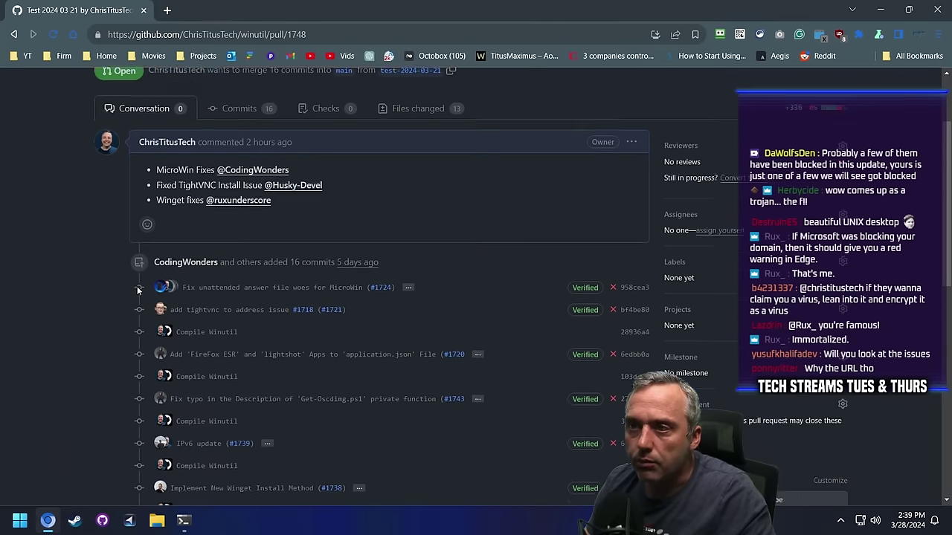
pyautogui.scroll(-6, 64, 295)
pyautogui.scroll(-2, 63, 296)
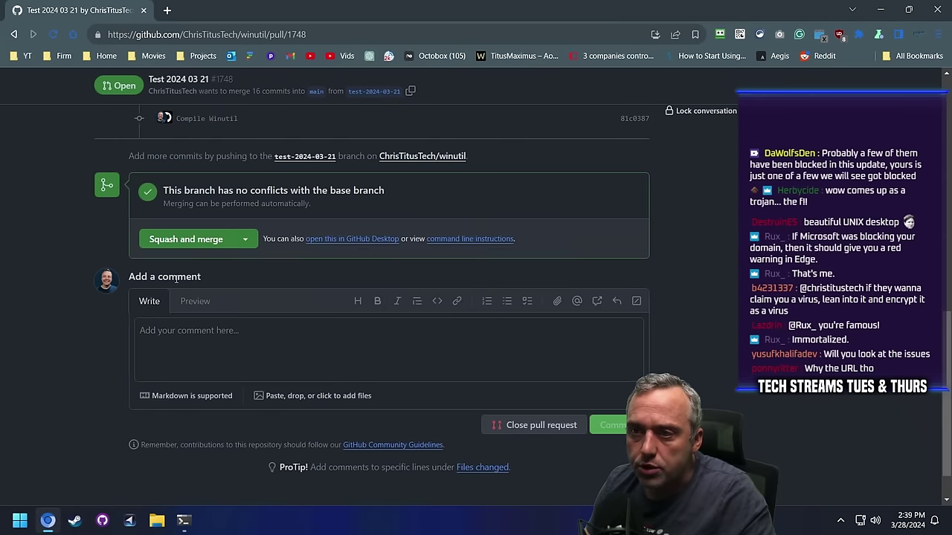
pyautogui.click(181, 240)
pyautogui.click(189, 190)
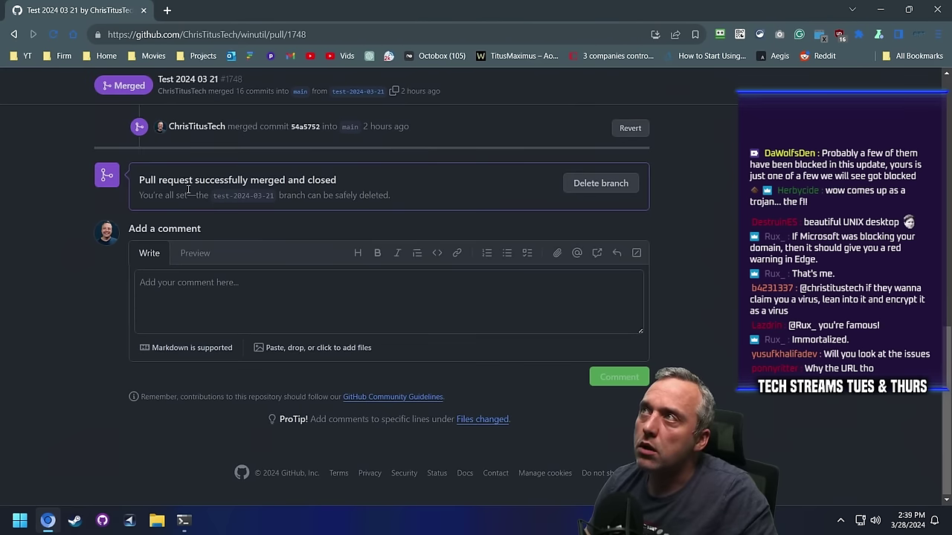
# Return to the winutil repository and open the pull request about adding "a few" apps.
pyautogui.scroll(10, 288, 444)
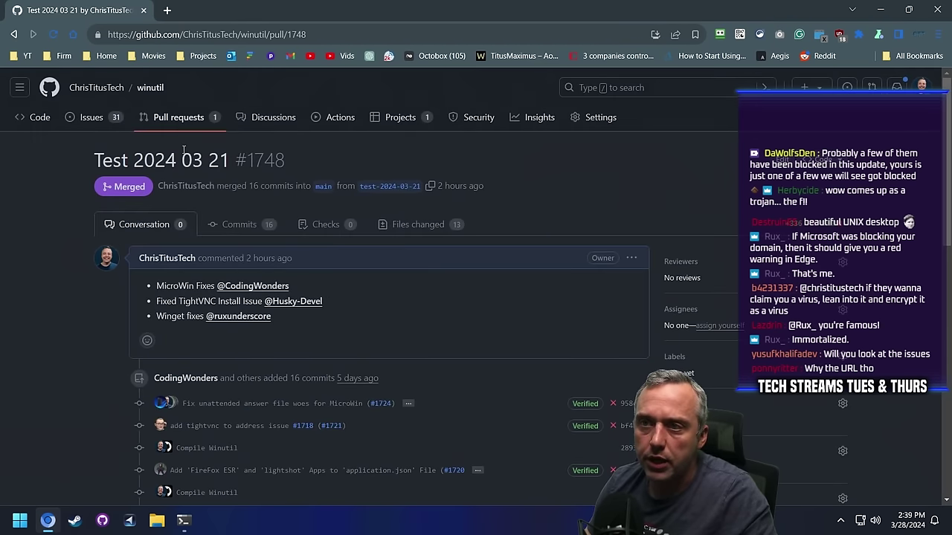
pyautogui.click(152, 90)
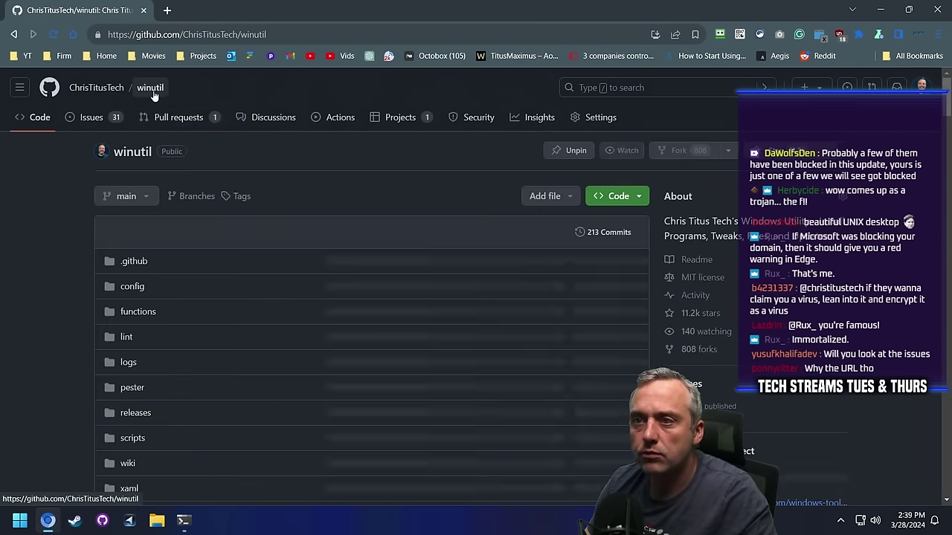
pyautogui.click(197, 124)
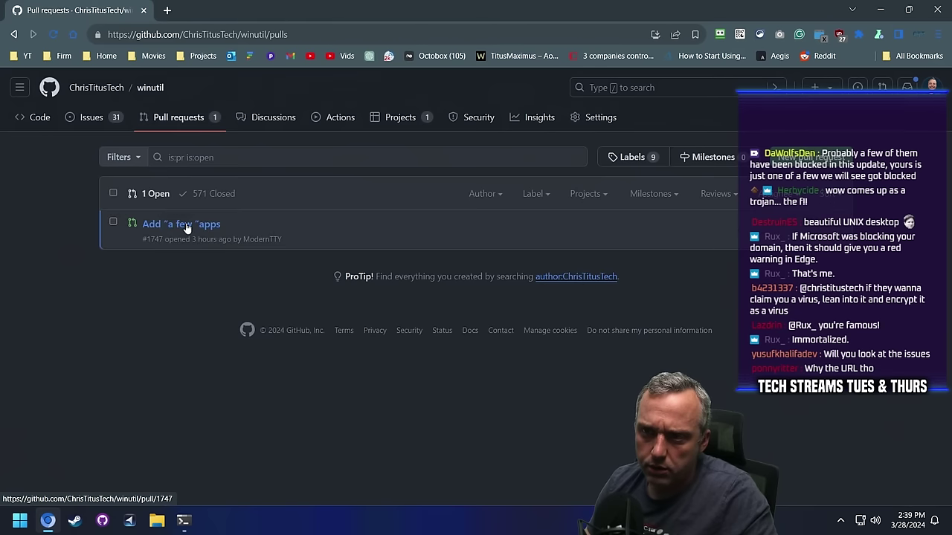
pyautogui.moveTo(186, 229)
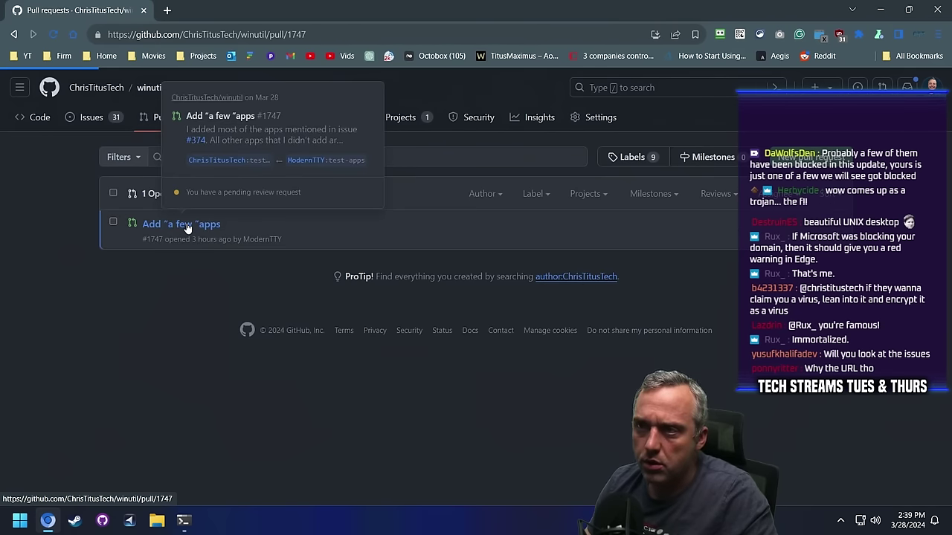
pyautogui.click(186, 225)
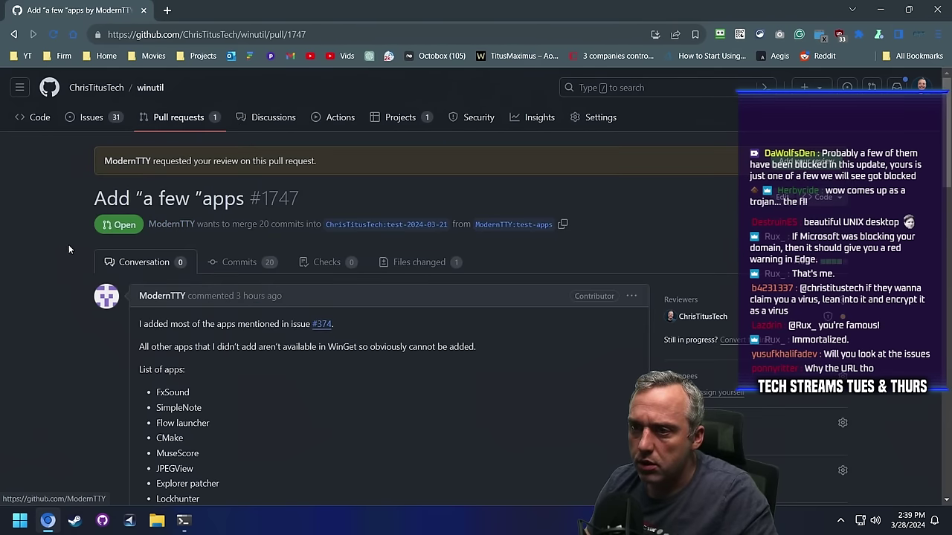
# Open the winutil issue titled "This script contains malicious content and has been blocked by your antivirus software.".
pyautogui.click(150, 88)
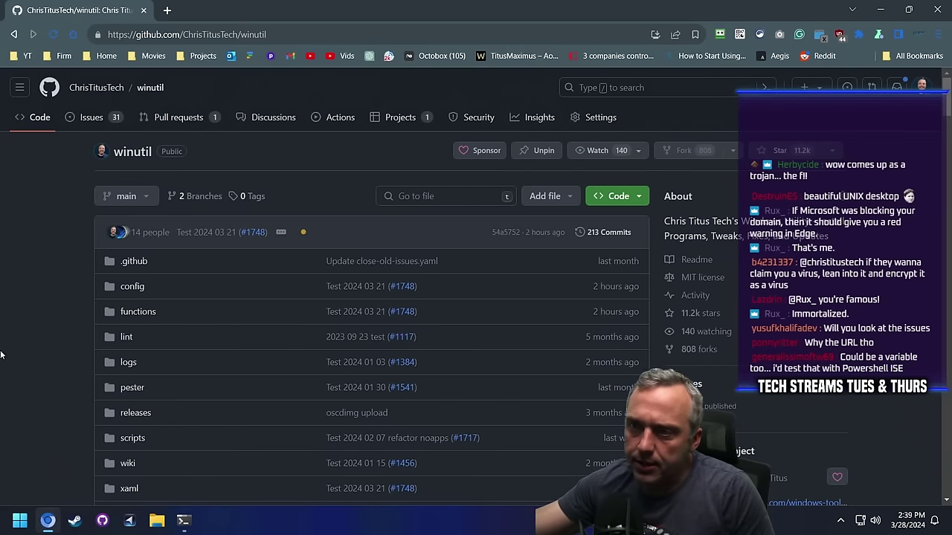
pyautogui.click(90, 117)
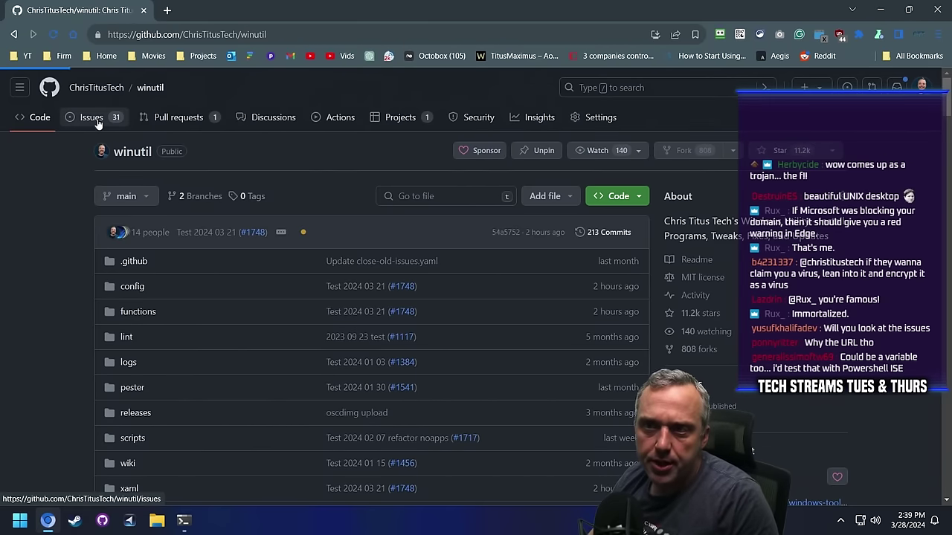
pyautogui.scroll(-1, 38, 294)
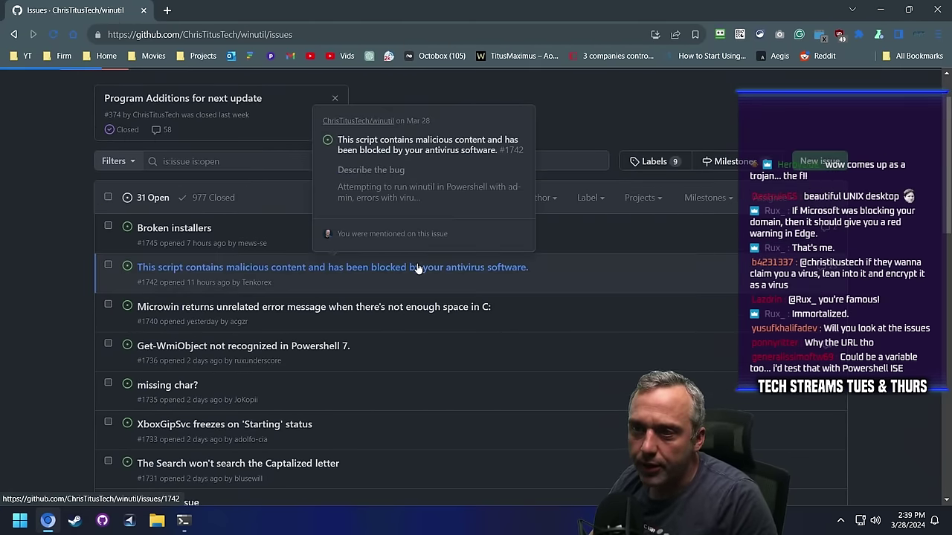
pyautogui.click(417, 266)
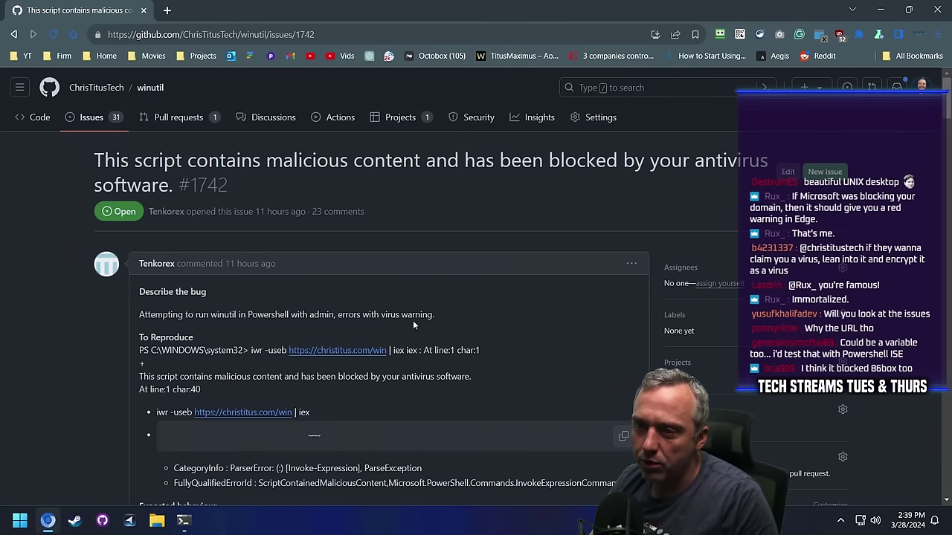
# Read the antivirus issue's bug description and its comments about Windows Defender exclusions and workarounds.
pyautogui.scroll(-3, 421, 313)
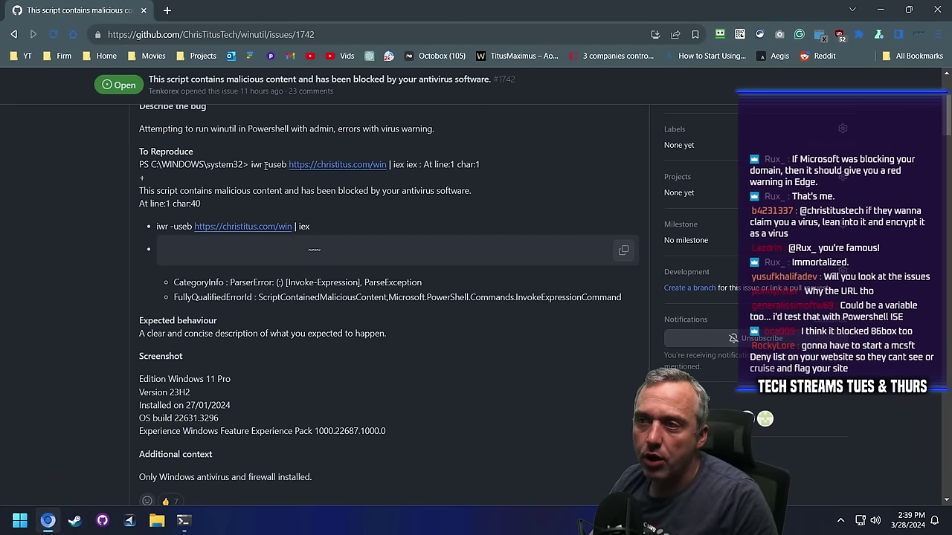
pyautogui.scroll(-2, 245, 191)
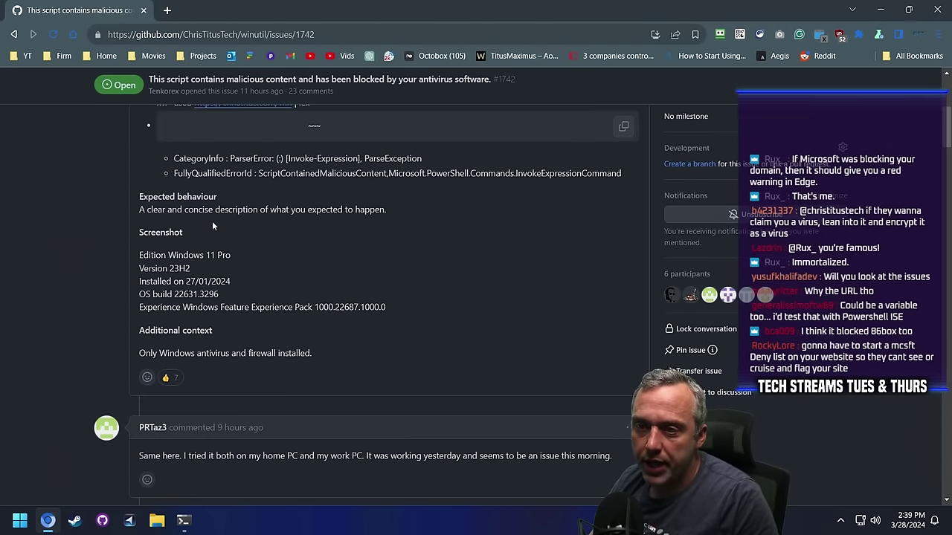
pyautogui.scroll(-2, 212, 226)
pyautogui.scroll(-6, 268, 286)
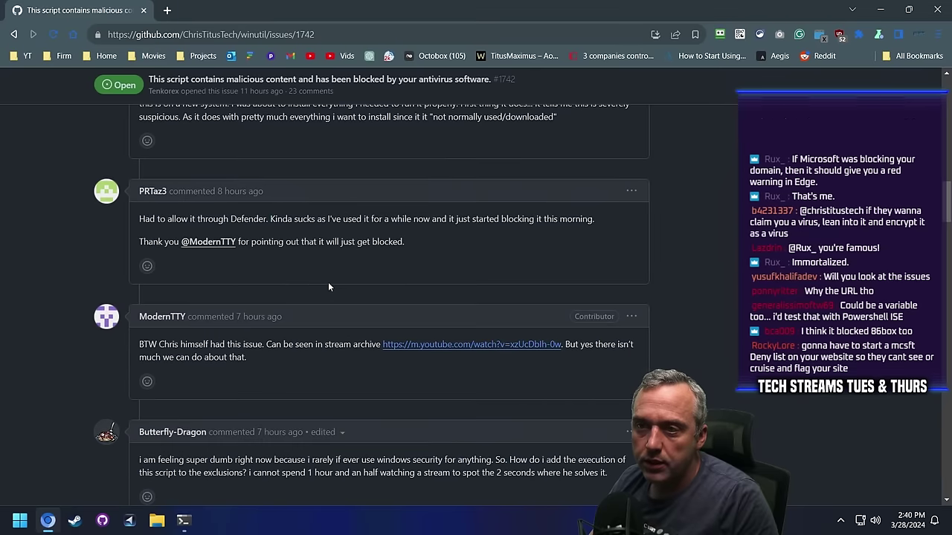
pyautogui.scroll(-2, 288, 248)
pyautogui.scroll(-4, 287, 246)
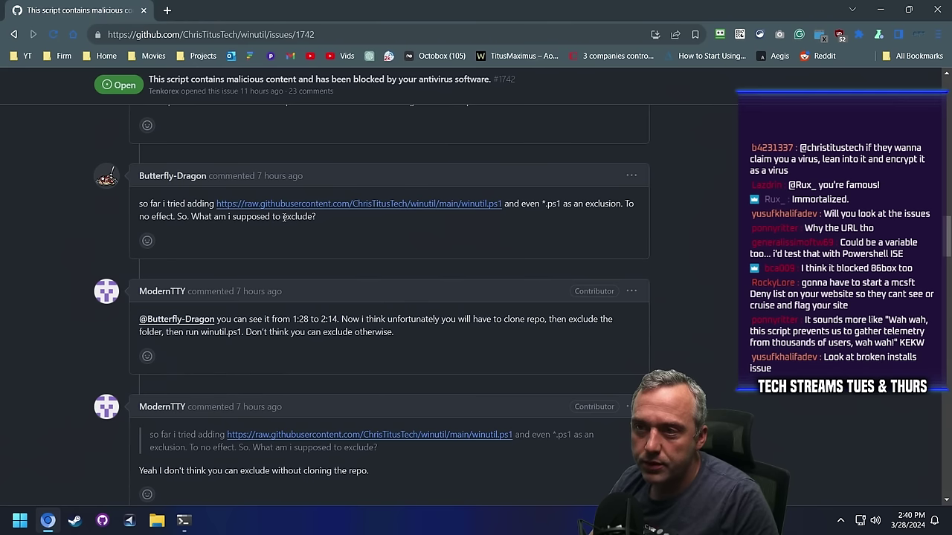
pyautogui.scroll(-2, 284, 217)
pyautogui.scroll(-2, 235, 238)
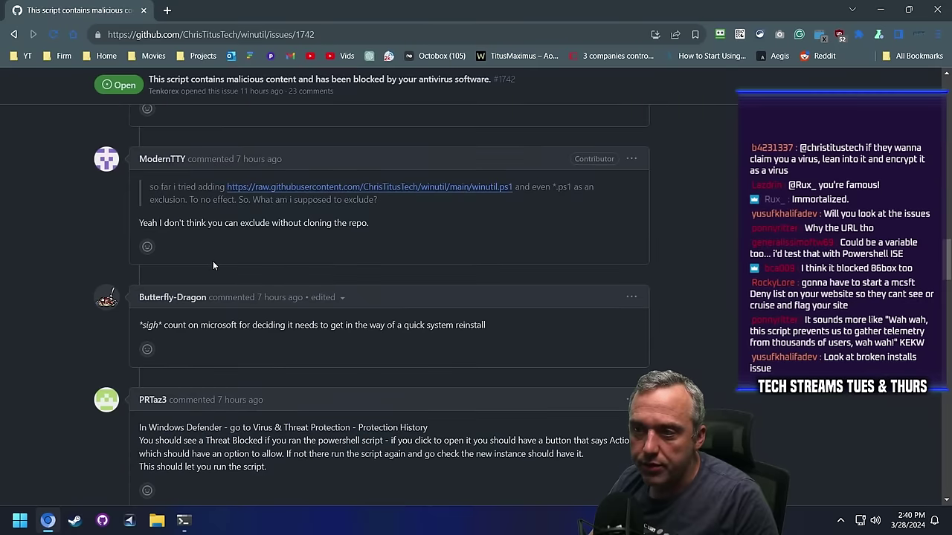
pyautogui.scroll(-2, 199, 232)
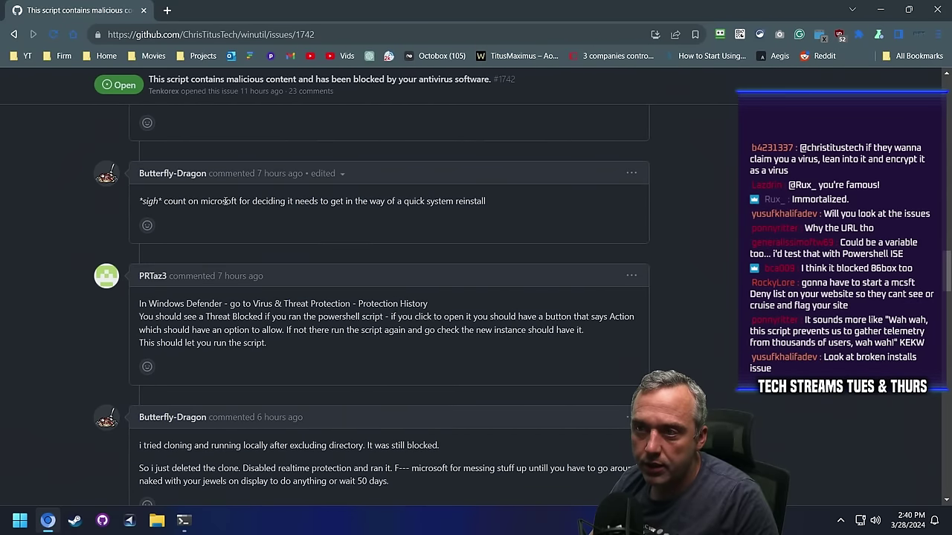
pyautogui.scroll(-2, 286, 197)
pyautogui.scroll(-1, 286, 196)
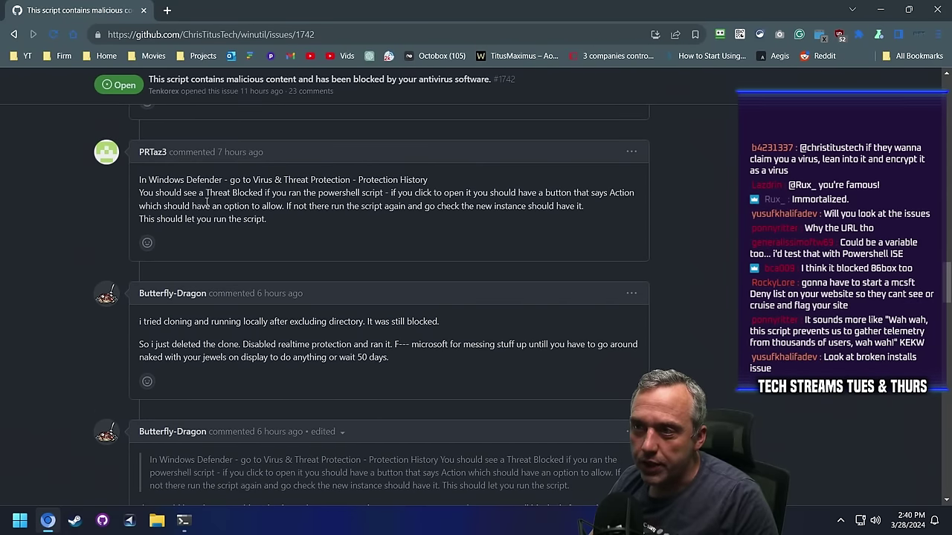
pyautogui.scroll(-1, 216, 201)
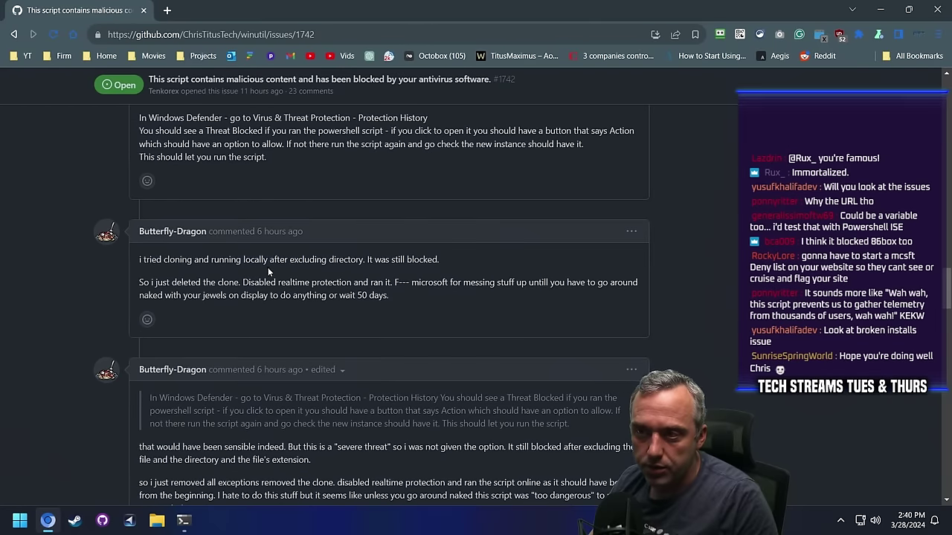
pyautogui.scroll(-3, 268, 272)
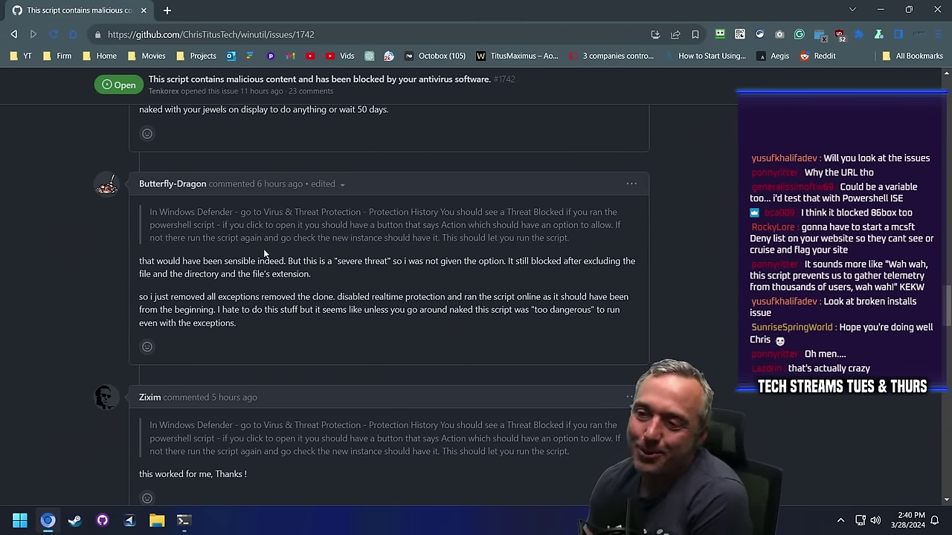
# Read the antivirus issue's remaining comments about allowing the threat and disabling real-time protection, down to the end of the thread.
pyautogui.scroll(-2, 262, 290)
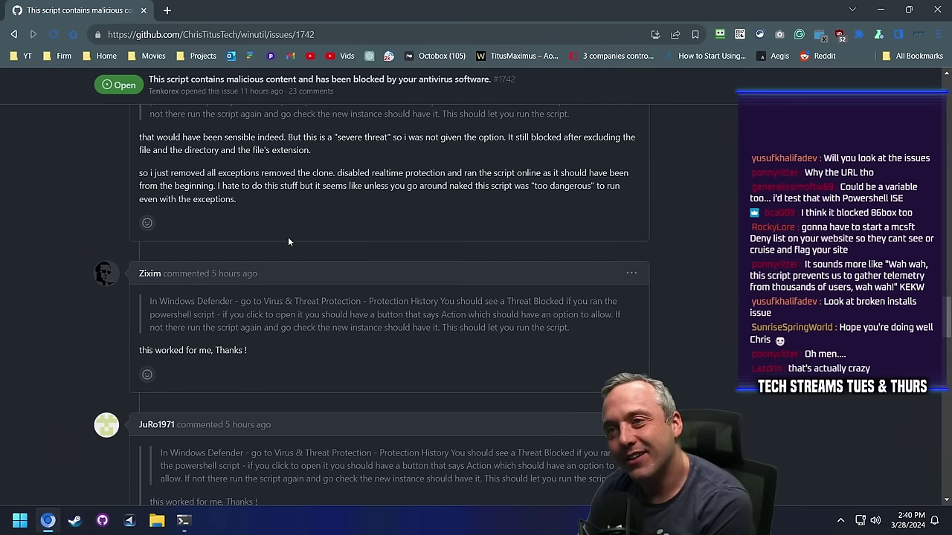
pyautogui.scroll(-3, 304, 180)
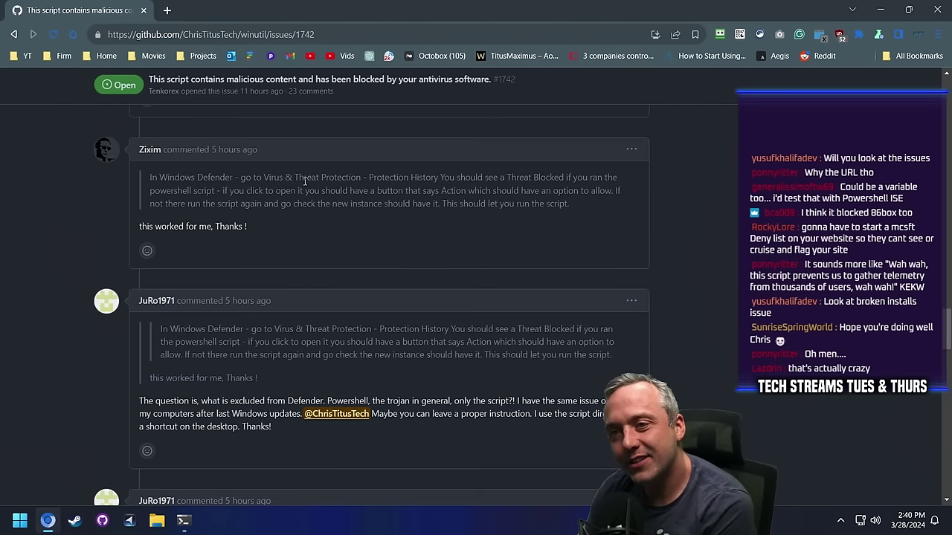
pyautogui.scroll(-12, 243, 316)
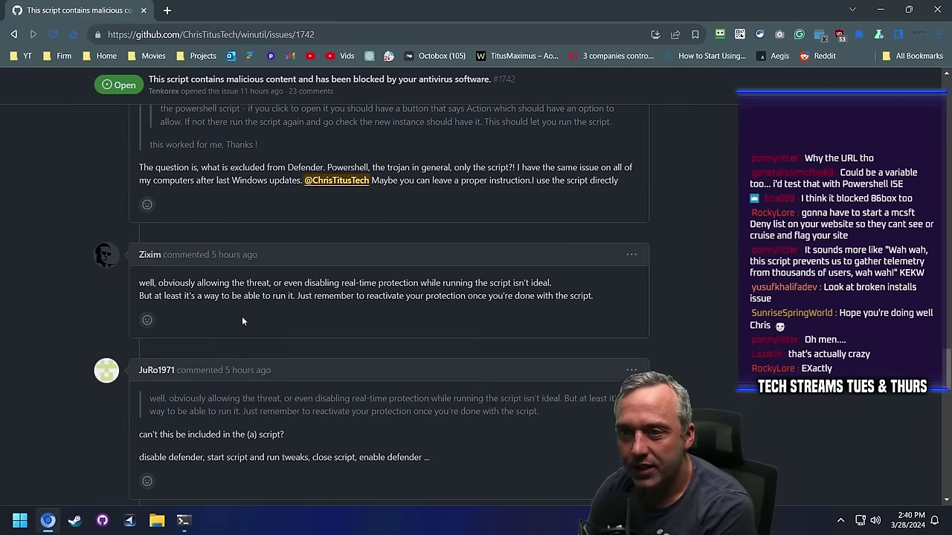
pyautogui.scroll(-3, 318, 263)
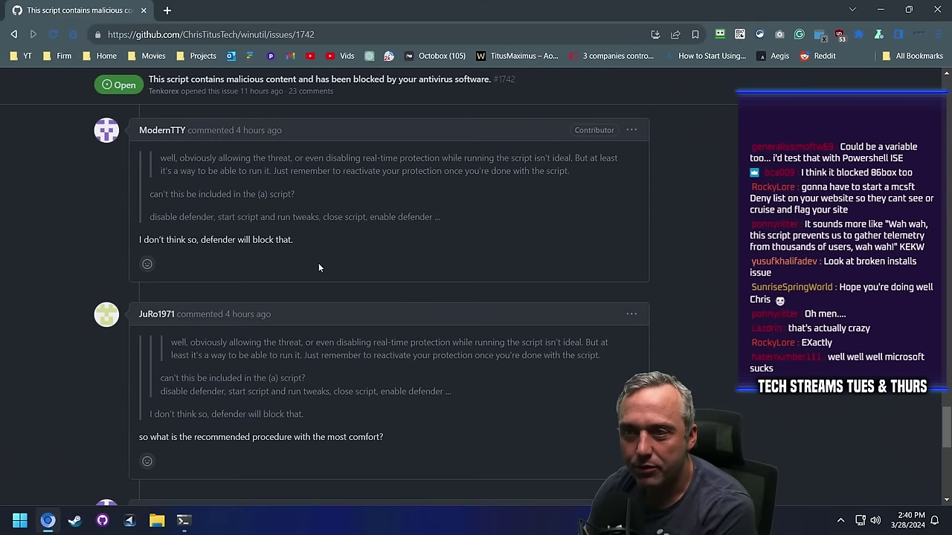
pyautogui.scroll(-10, 312, 261)
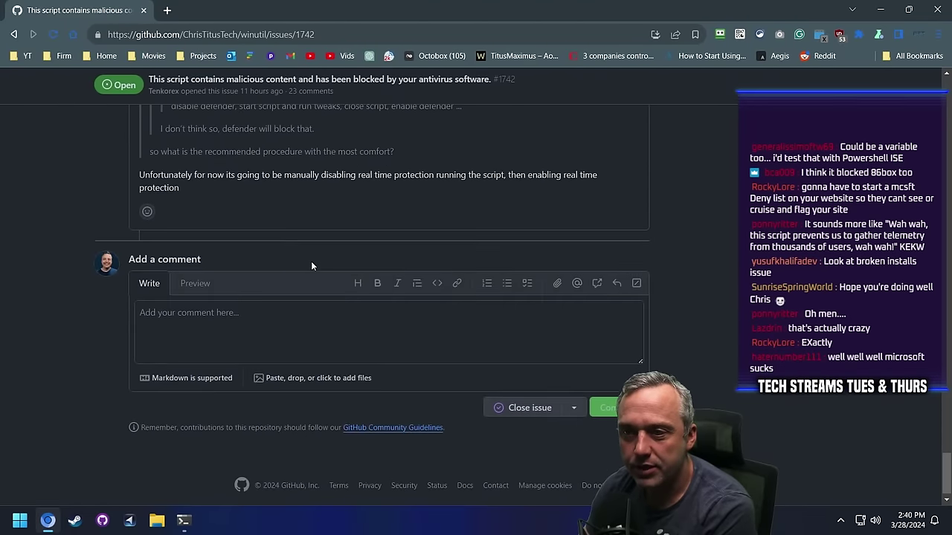
pyautogui.click(334, 338)
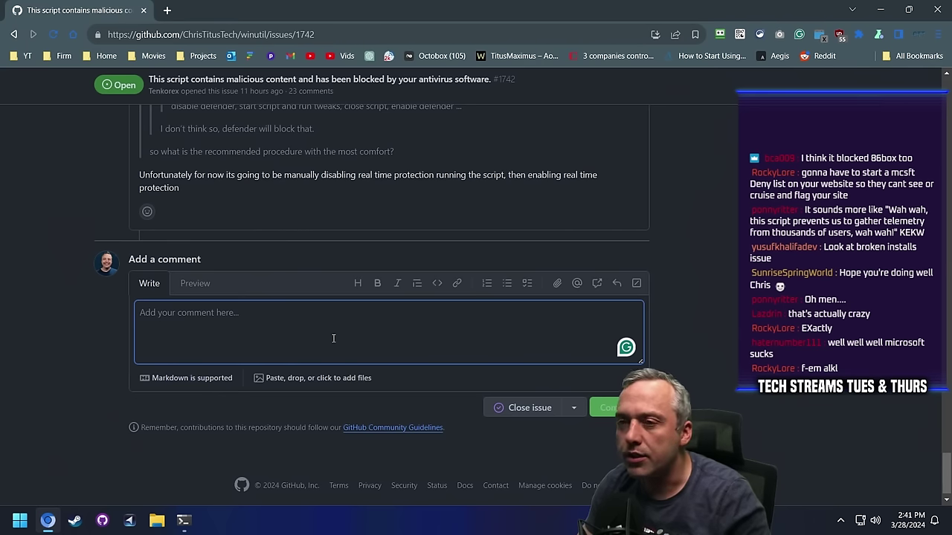
pyautogui.write('Rig')
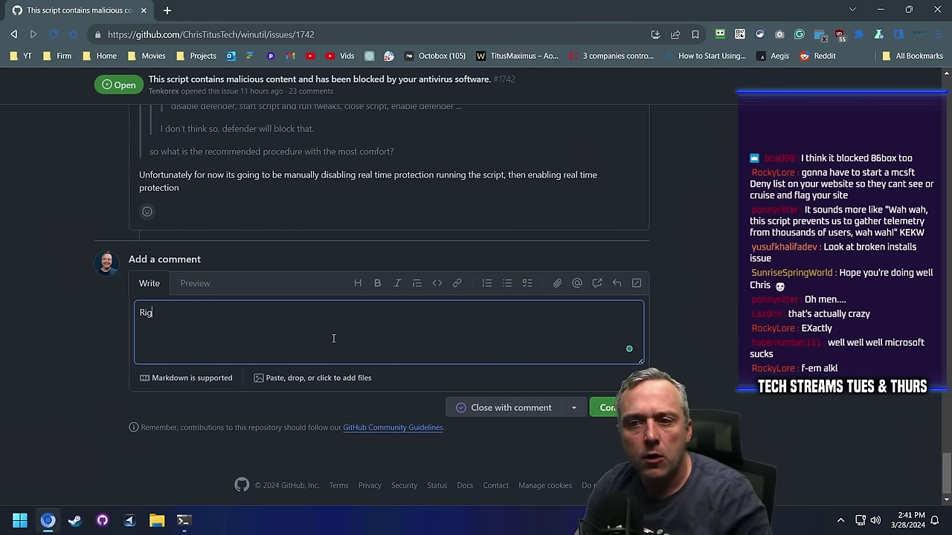
pyautogui.write('ht now I am troubleshoot the script to')
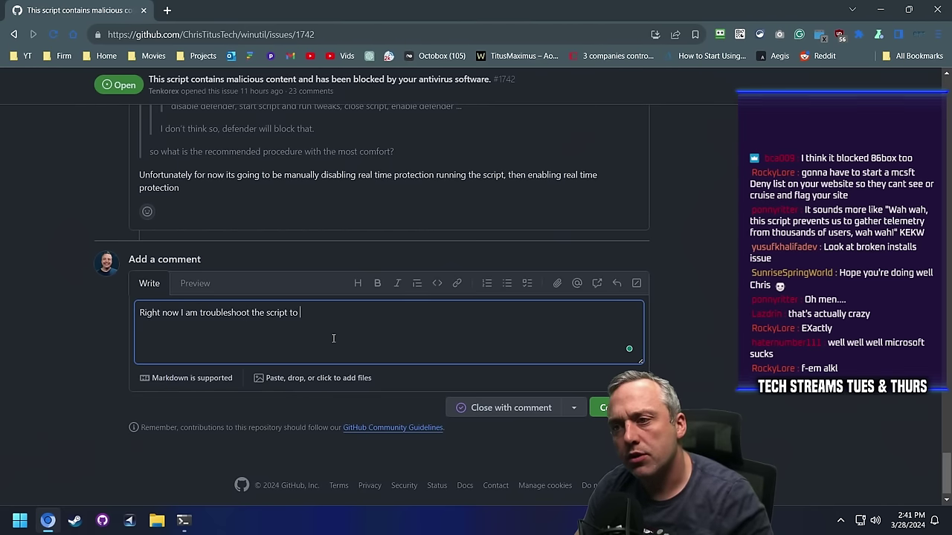
pyautogui.write(' see what exactly is getting flagged.')
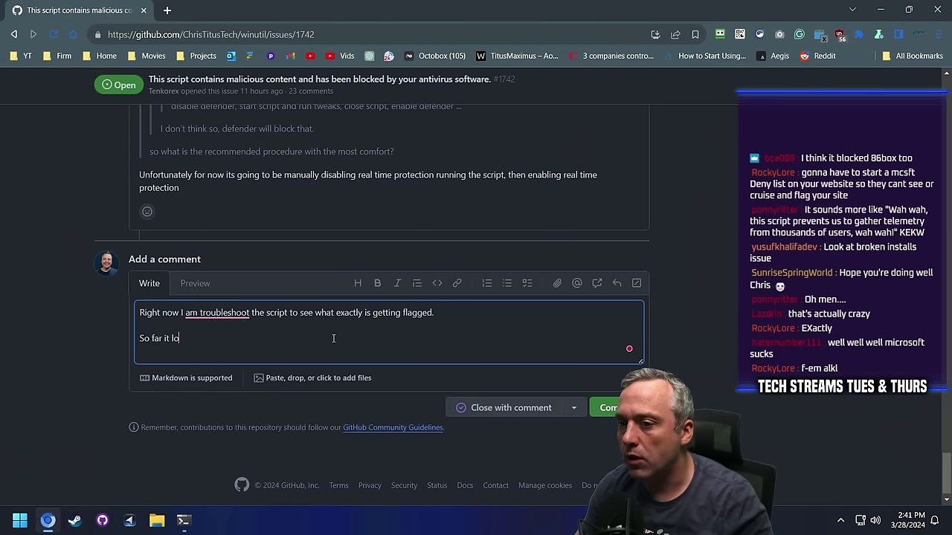
pyautogui.write('icrosoft targeted the URL and')
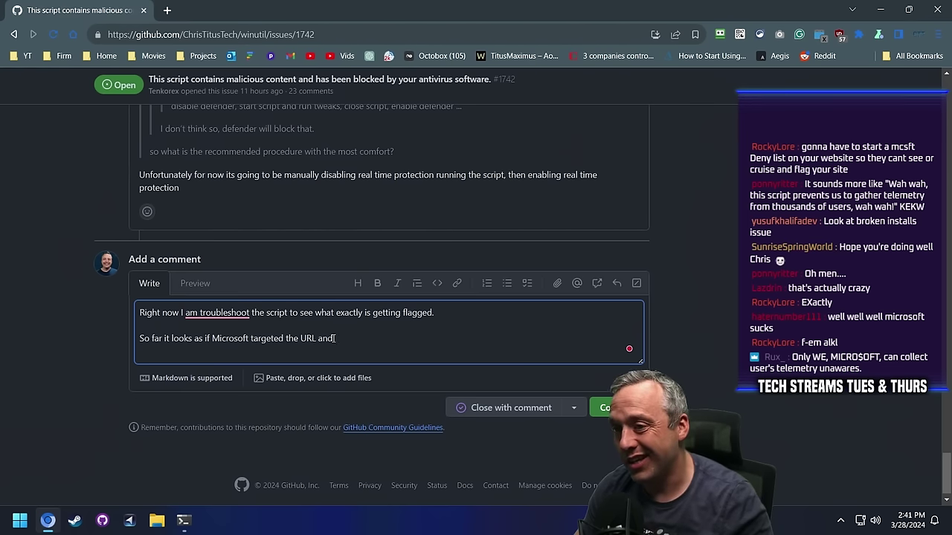
pyautogui.write(' none of the code in the script.')
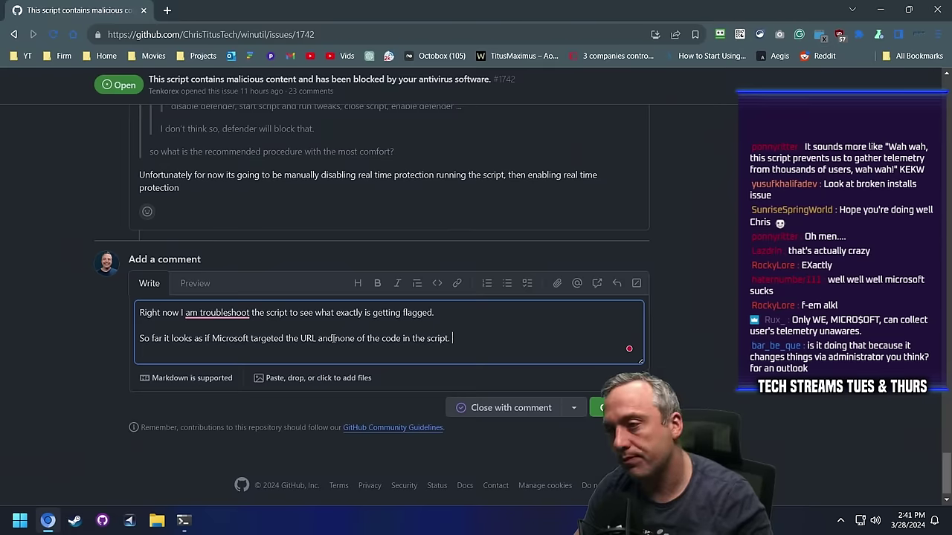
pyautogui.moveTo(453, 340); pyautogui.dragTo(103, 308)
pyautogui.press('BackSpace')
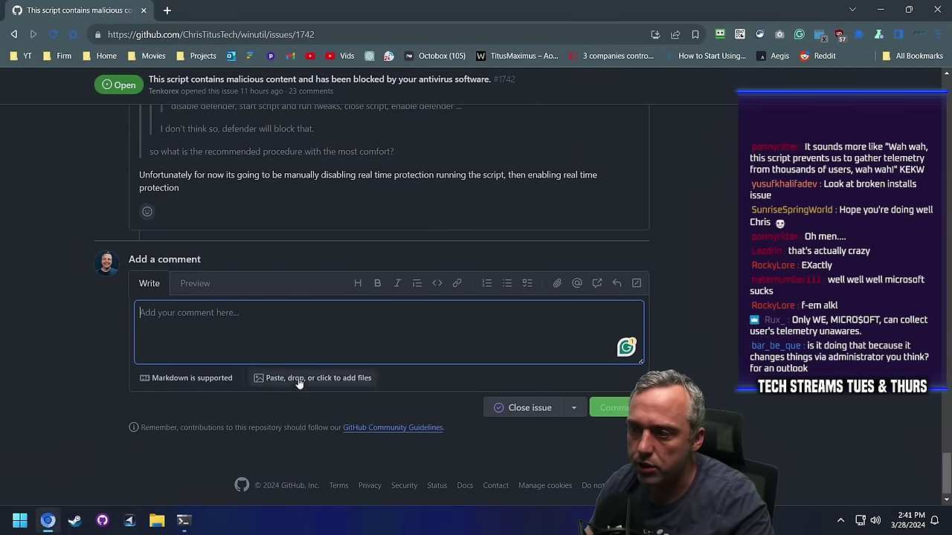
# Return to the winutil repository's main page and open winutil.ps1 from the main branch's file list.
pyautogui.scroll(3, 292, 377)
pyautogui.scroll(15, 292, 376)
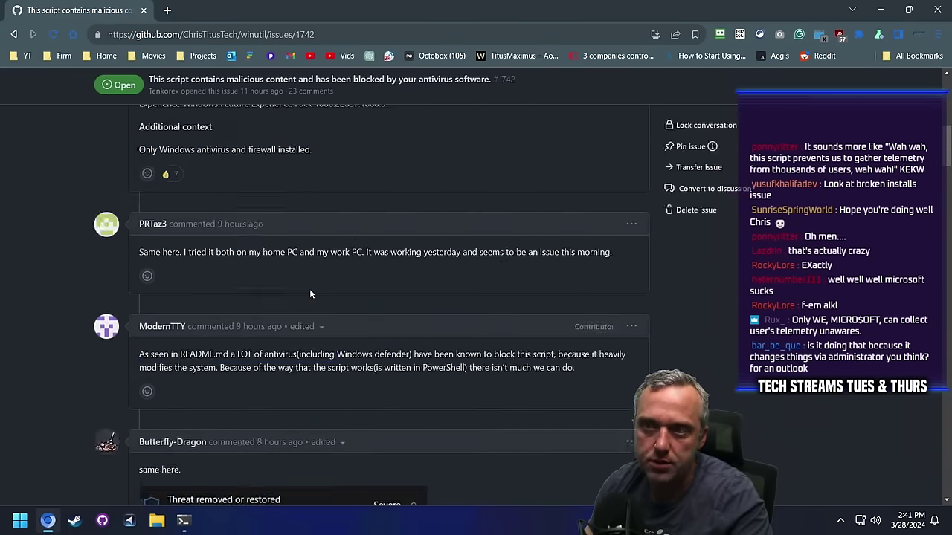
pyautogui.click(163, 90)
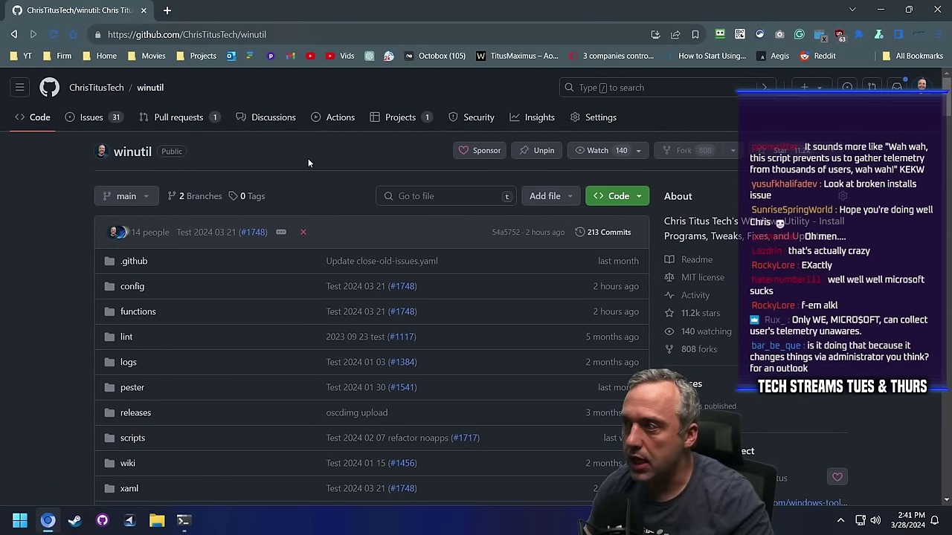
pyautogui.scroll(-3, 309, 170)
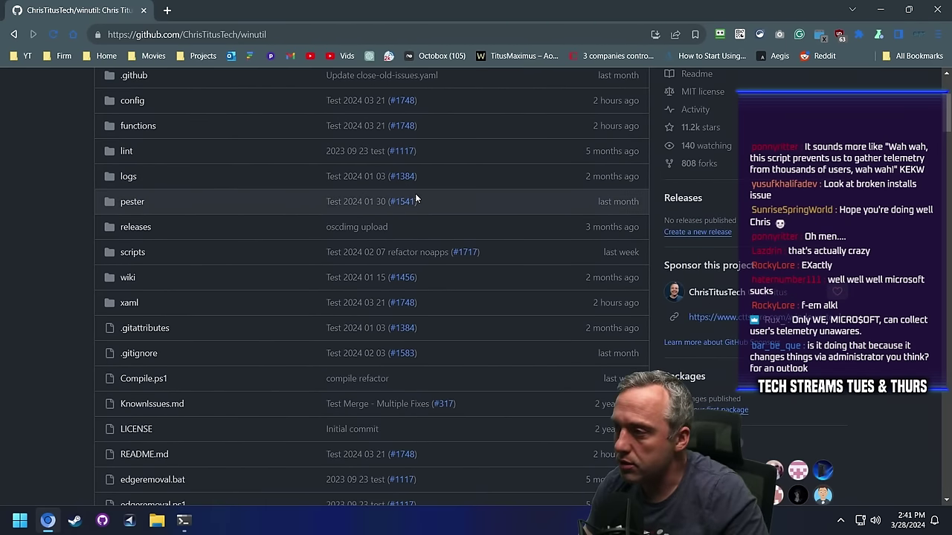
pyautogui.scroll(-1, 331, 217)
pyautogui.scroll(-3, 321, 217)
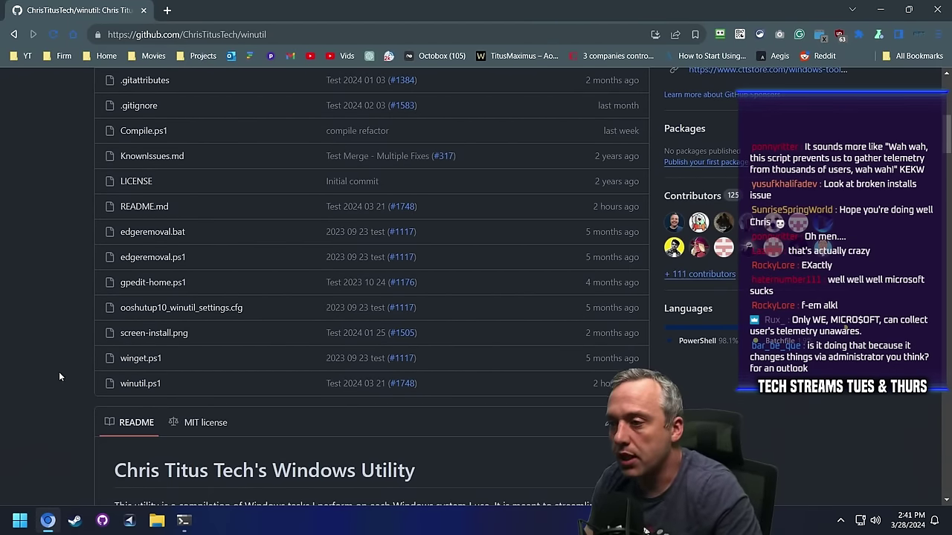
pyautogui.scroll(-3, 58, 372)
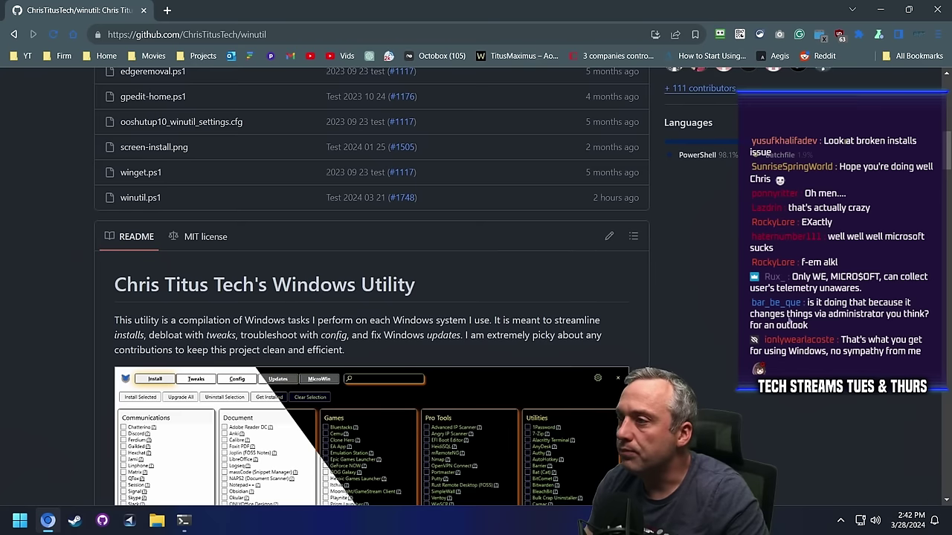
pyautogui.click(153, 196)
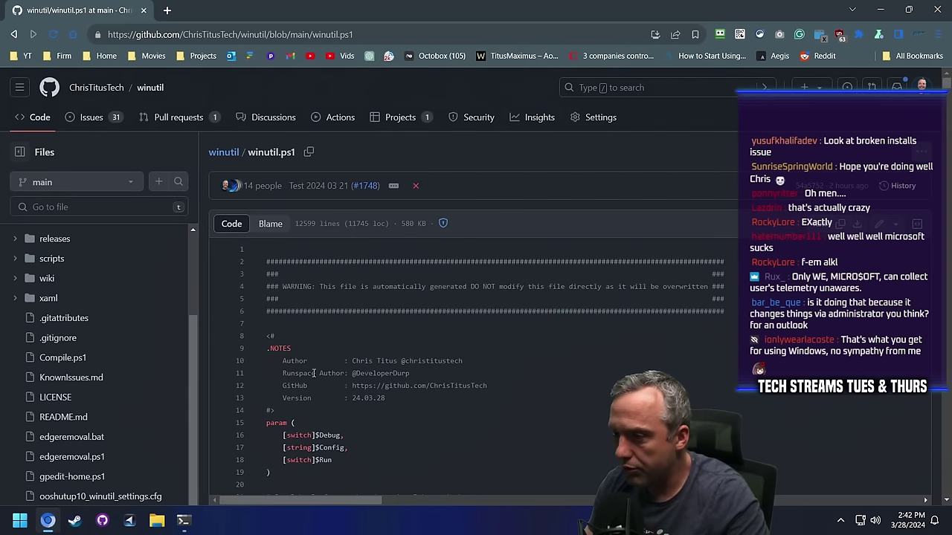
# Check the version line in winutil.ps1, open the file's raw view and copy its URL.
pyautogui.doubleClick(375, 399)
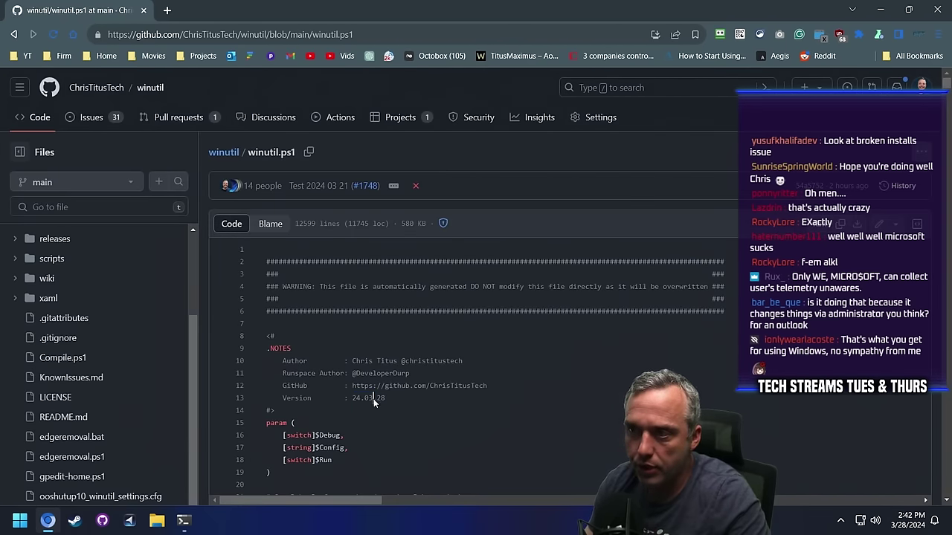
pyautogui.click(816, 229)
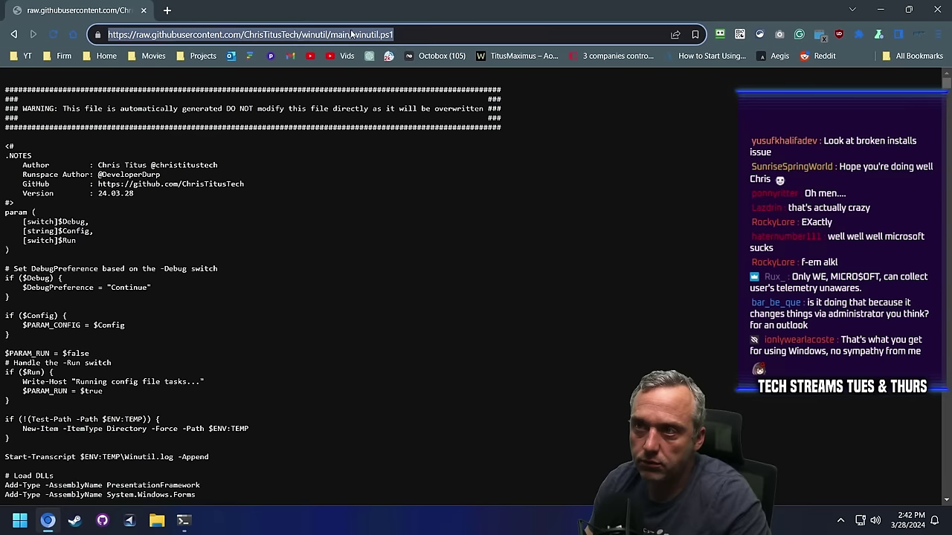
pyautogui.rightClick(296, 34)
pyautogui.click(331, 111)
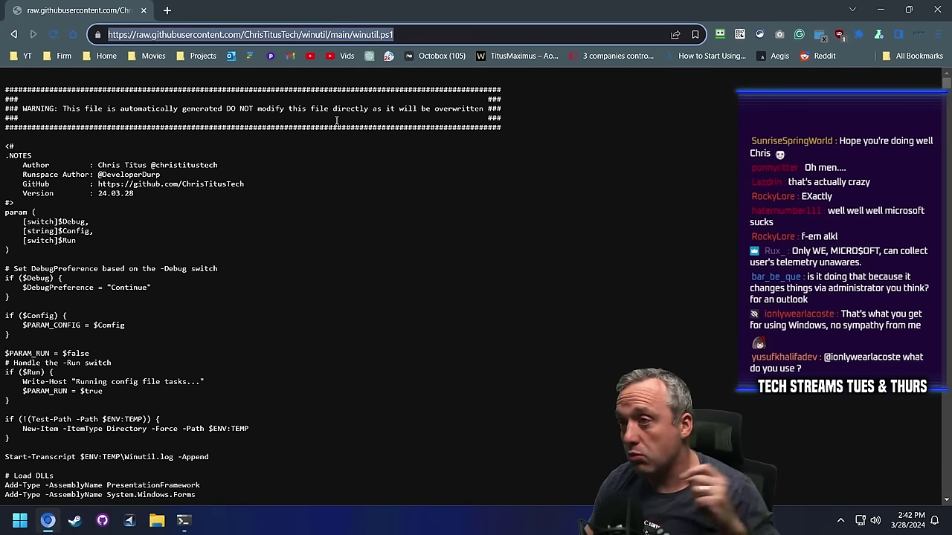
pyautogui.click(184, 521)
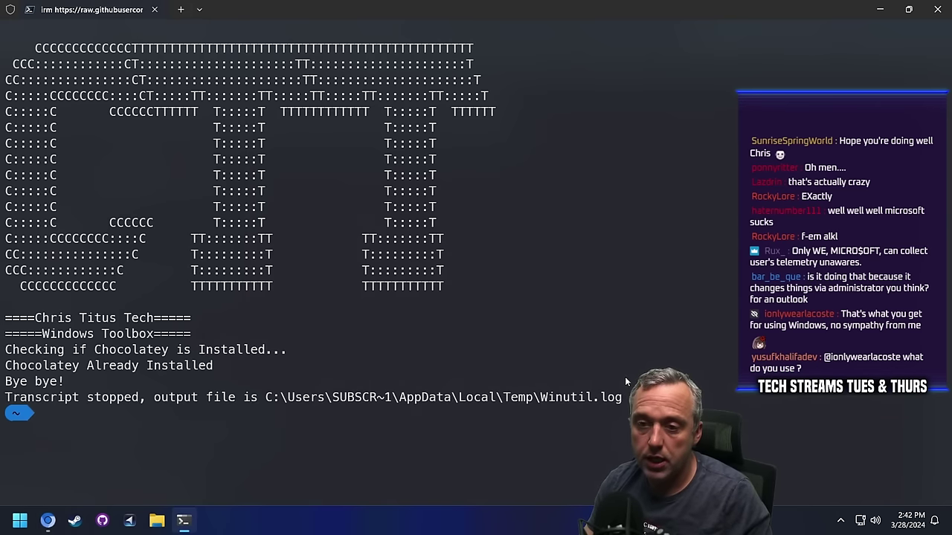
pyautogui.write('irm')
pyautogui.hotkey('ctrl', 'v')
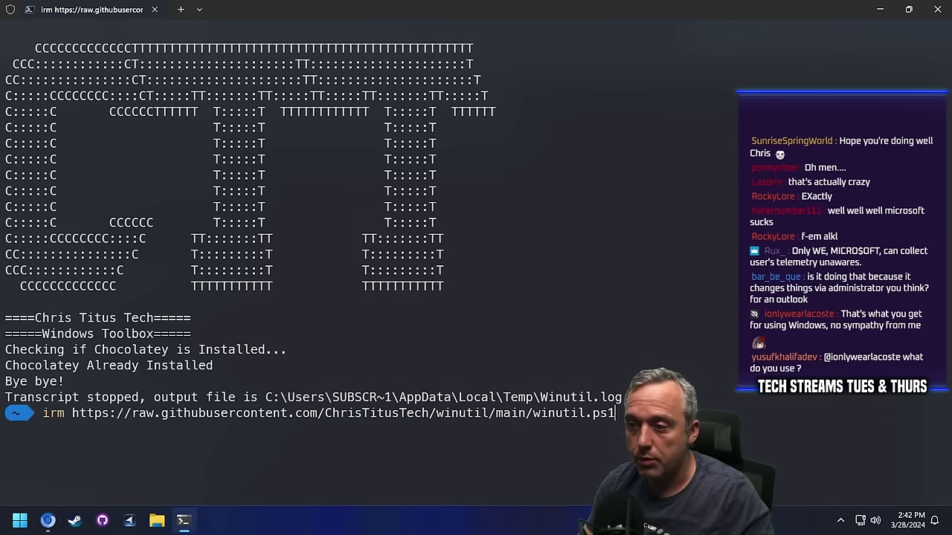
pyautogui.write('|')
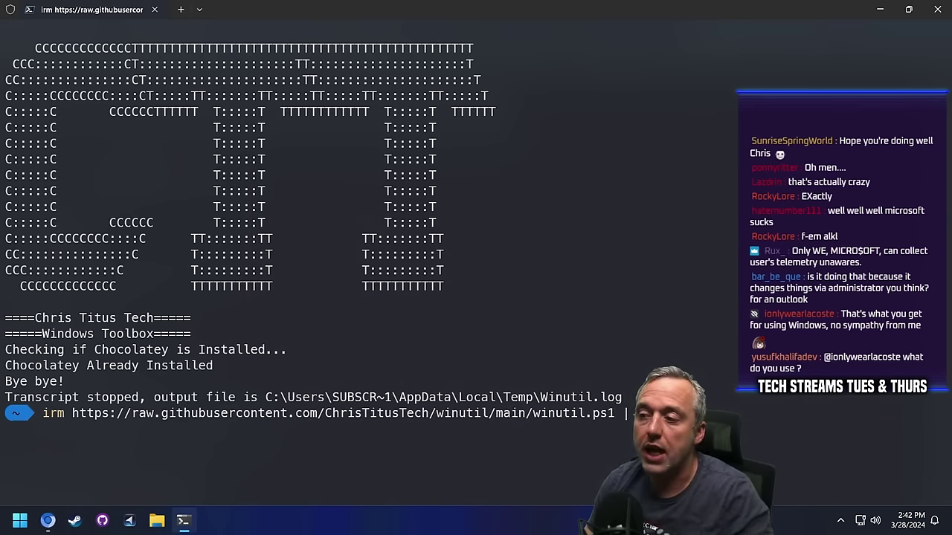
pyautogui.write(' iex')
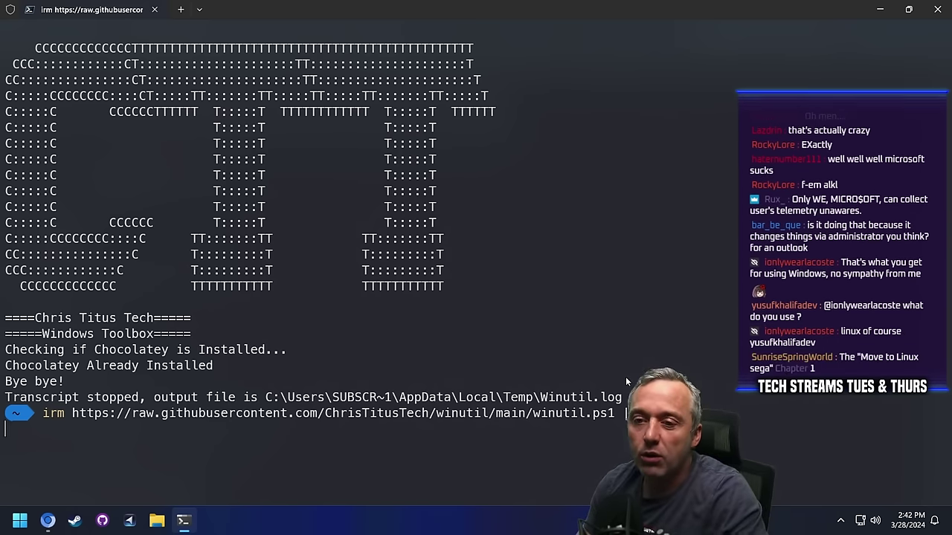
pyautogui.press('Return')
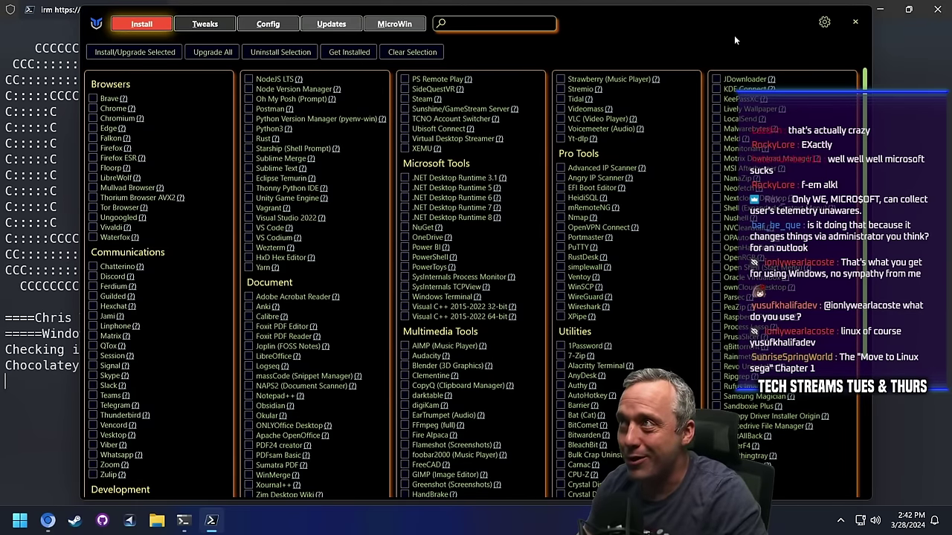
pyautogui.hotkey('alt', 'F4')
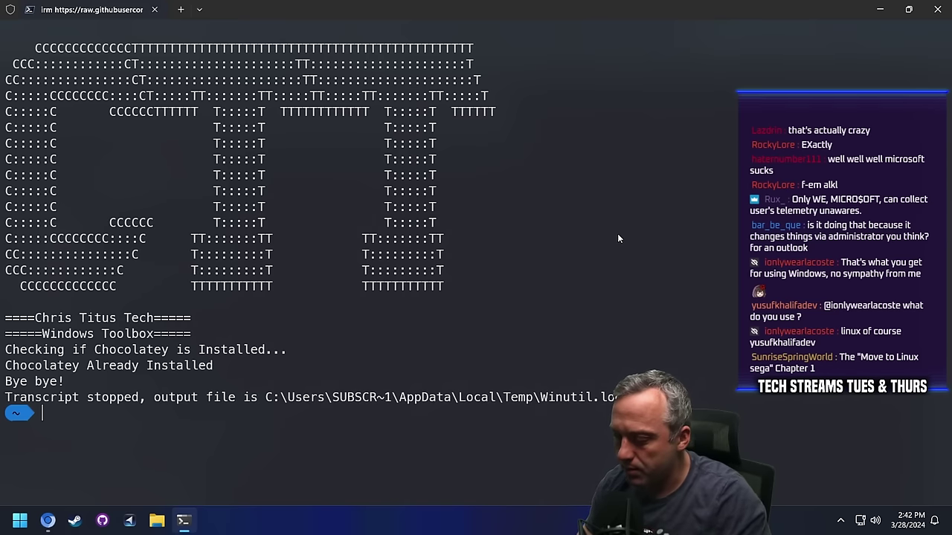
# Run "irm christitus.com/win | iex" to test the short URL, and close the winutil window once it has loaded.
pyautogui.write('irm c')
pyautogui.press('Right')
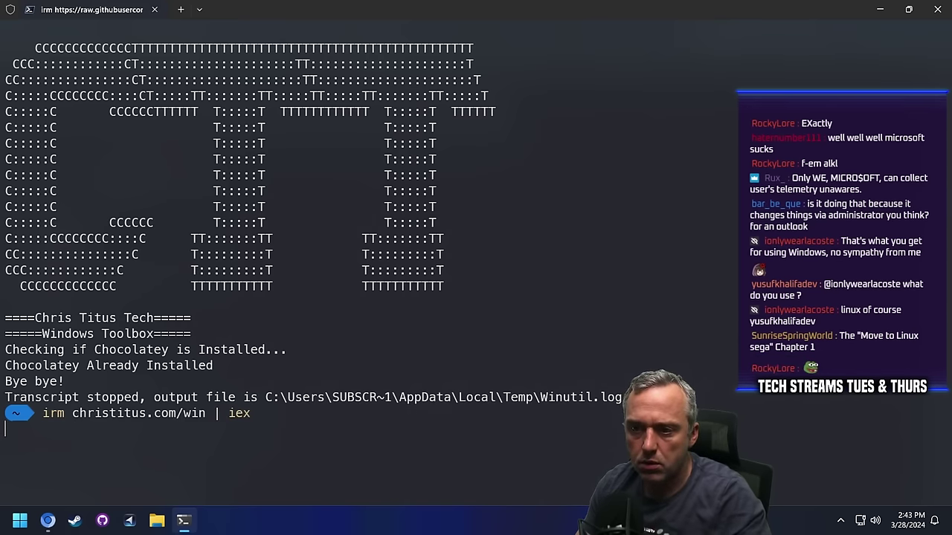
pyautogui.press('Return')
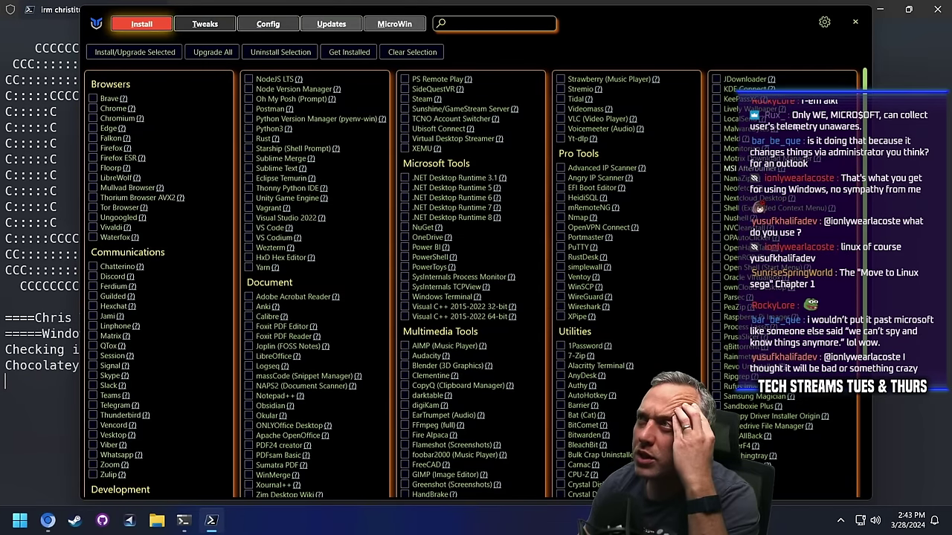
pyautogui.click(857, 23)
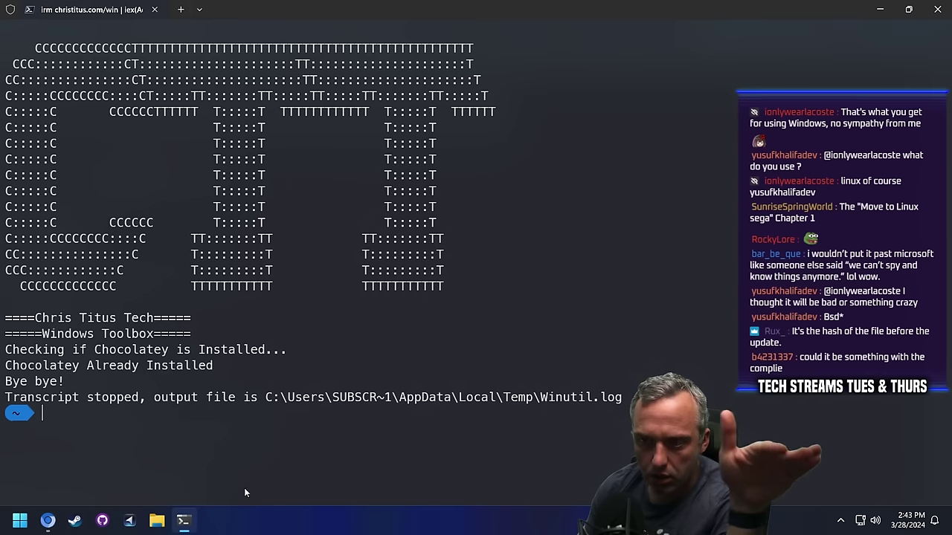
pyautogui.moveTo(183, 522)
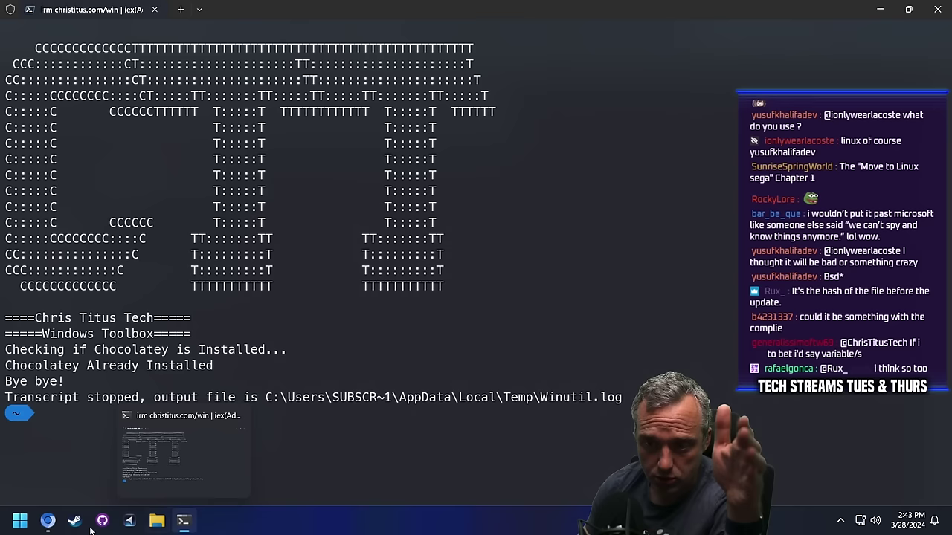
pyautogui.moveTo(47, 523)
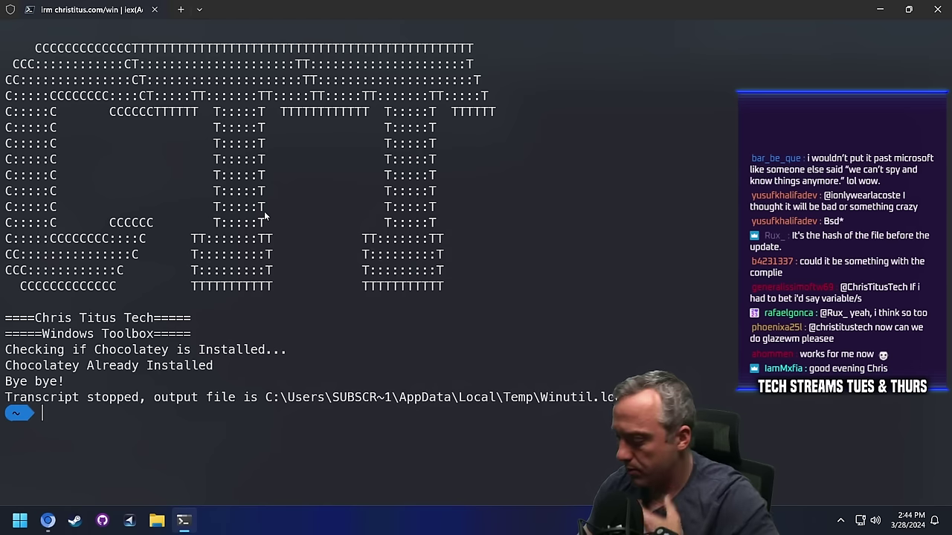
# Run "irm christitus.com/win | iex" again, check the version in winutil's About information, and close the winutil window.
pyautogui.press('Up')
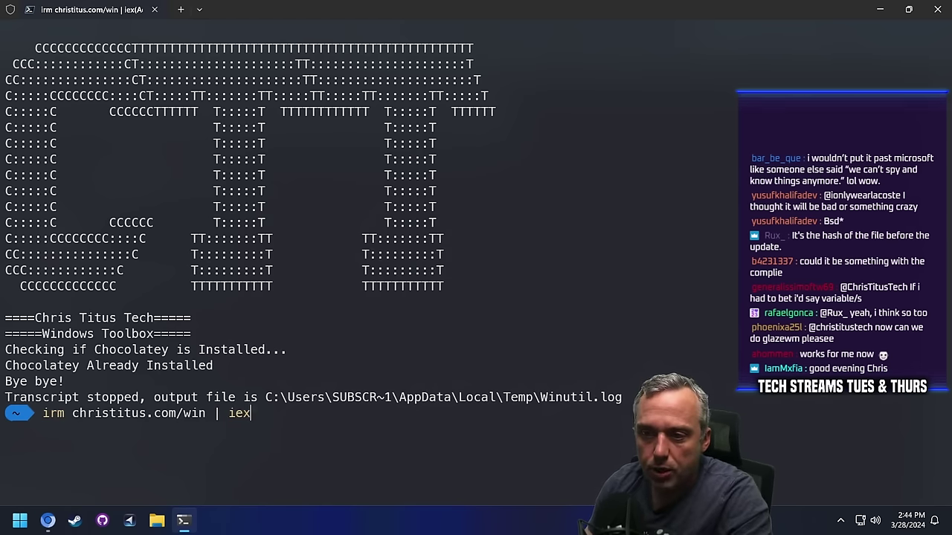
pyautogui.press('Return')
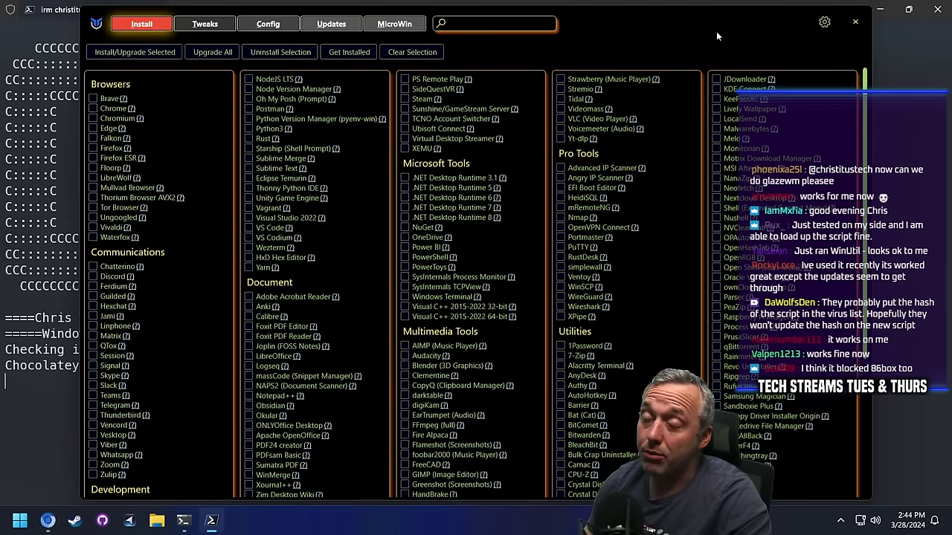
pyautogui.click(824, 23)
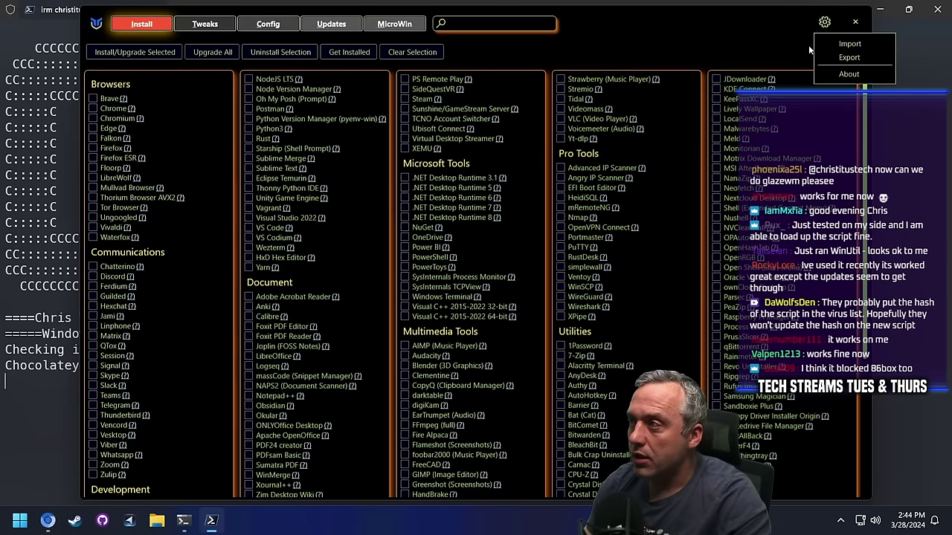
pyautogui.click(842, 74)
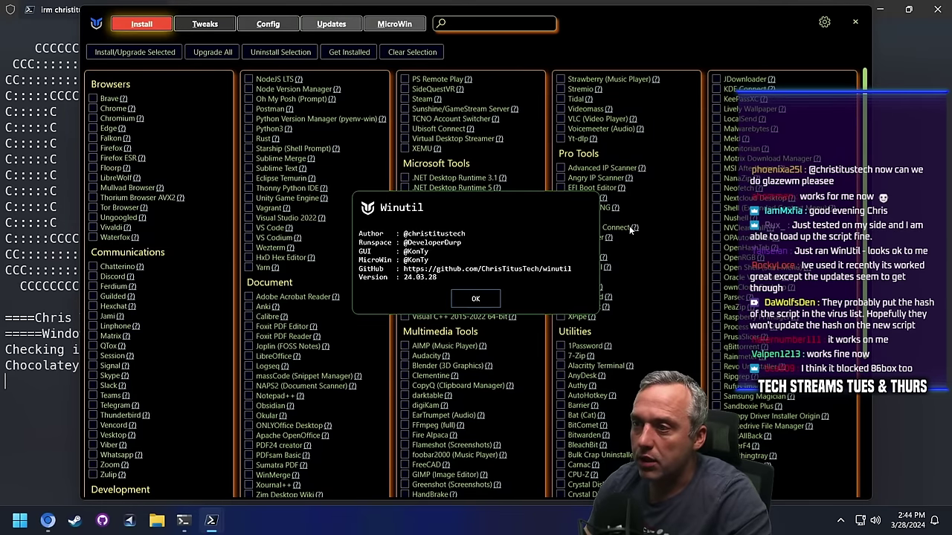
pyautogui.click(475, 298)
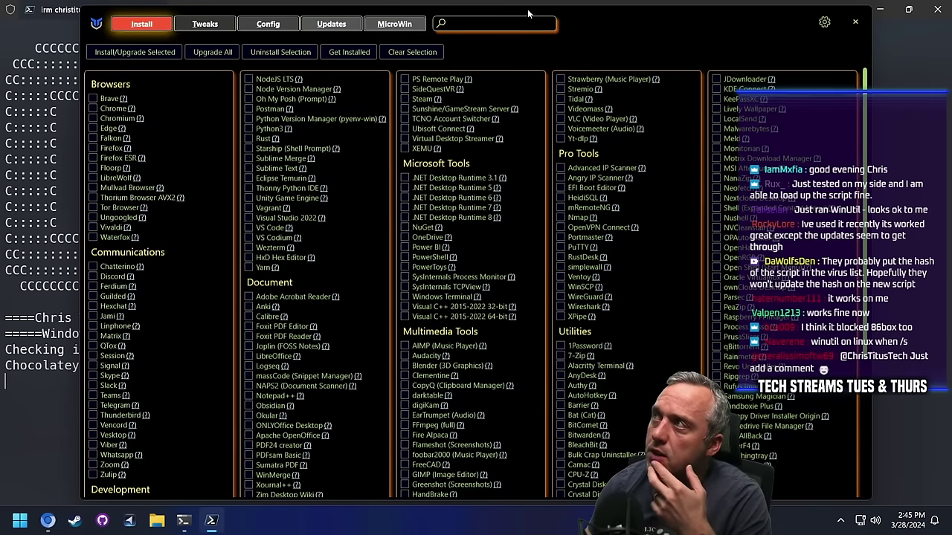
pyautogui.click(855, 21)
# Switch to the browser, open winutil issue #1742 about the script being blocked by antivirus, and start a new comment on it.
pyautogui.click(47, 520)
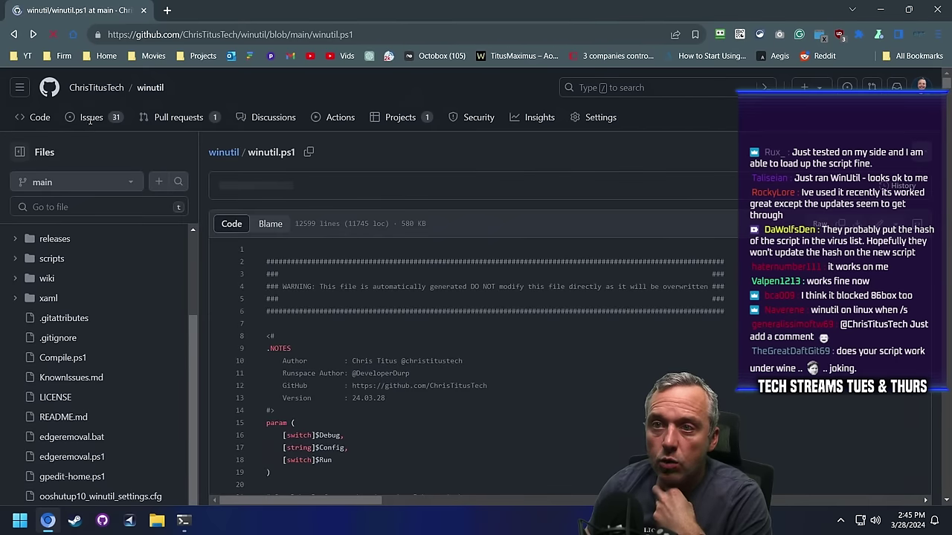
pyautogui.click(91, 119)
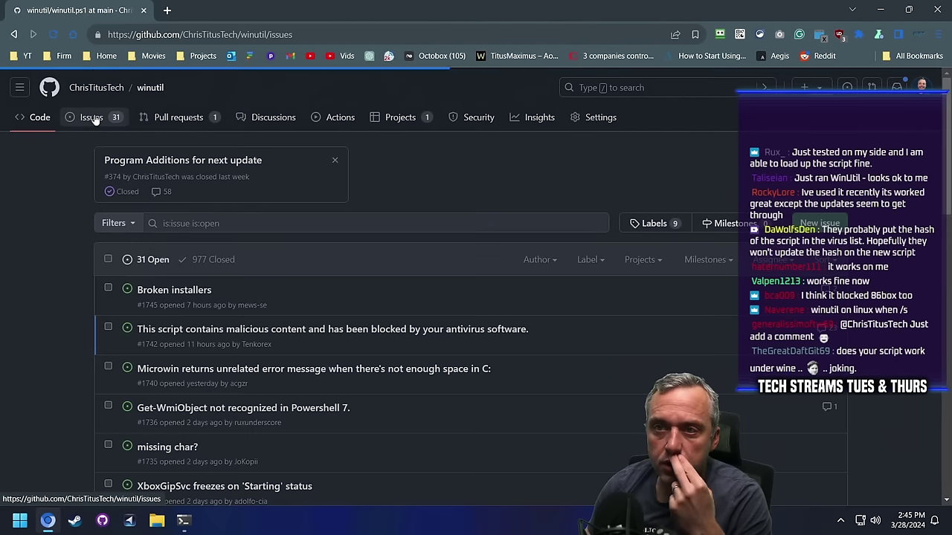
pyautogui.click(274, 330)
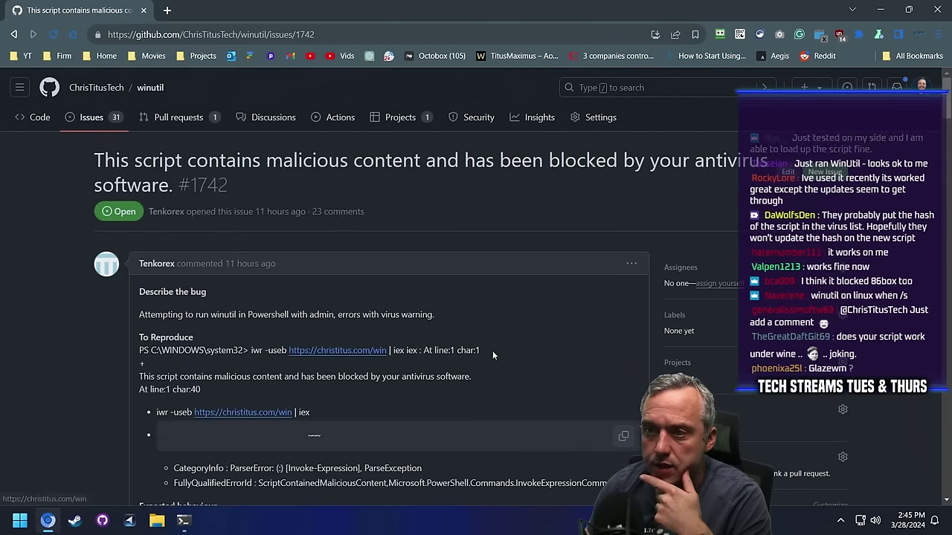
pyautogui.scroll(-15, 470, 331)
pyautogui.click(260, 348)
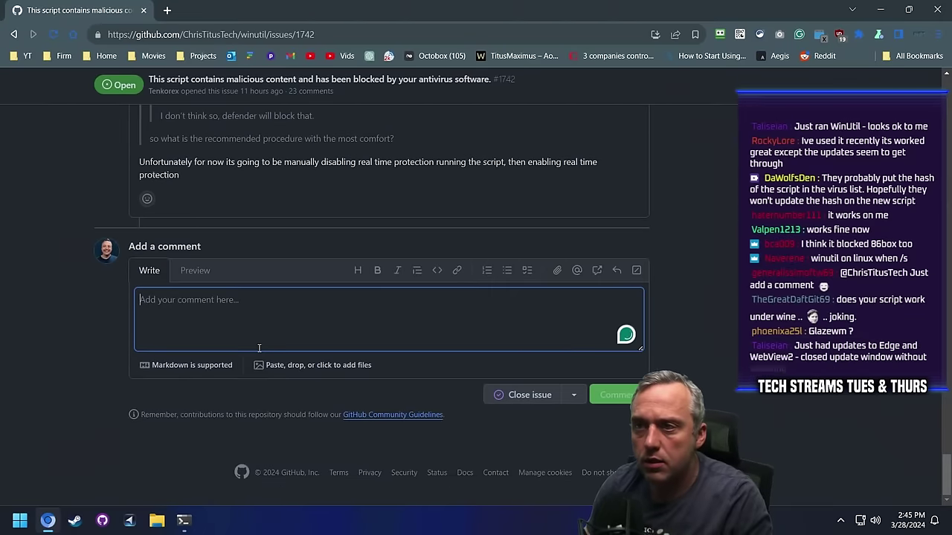
# Begin the comment with "This should be fixed now. I can confirm the latest Windows Defender updates flagged winutil.ps1 as a virus.".
pyautogui.write('This should be fixed now. I can confirm t')
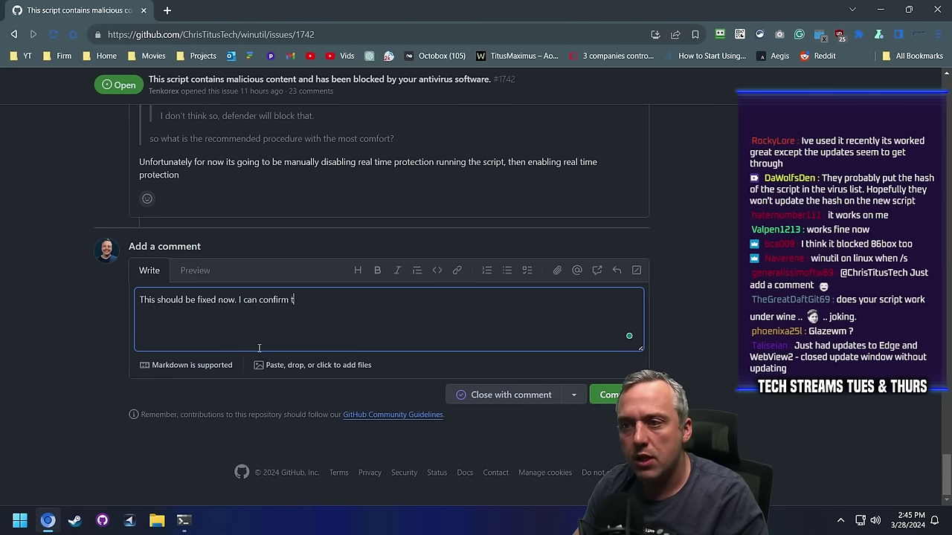
pyautogui.write('he latest Wind')
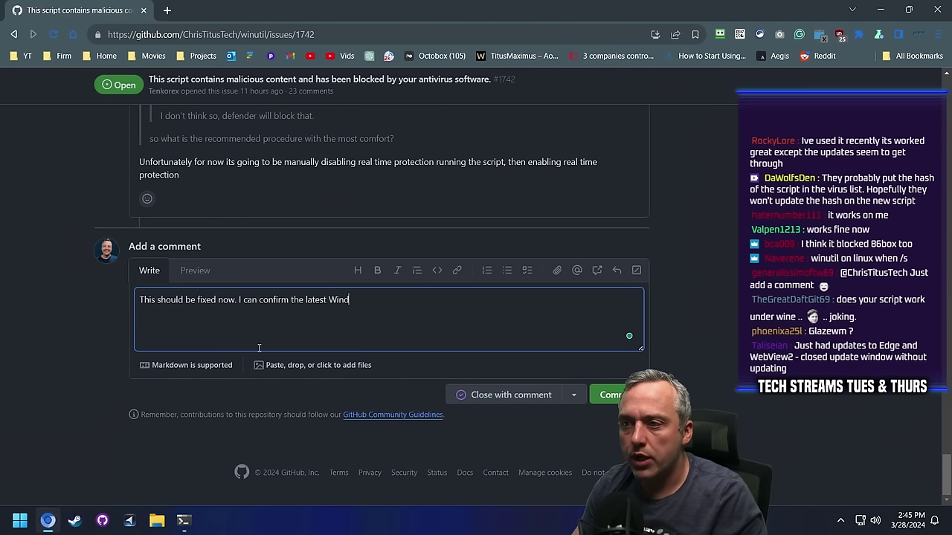
pyautogui.write('ows Defender updates flagged')
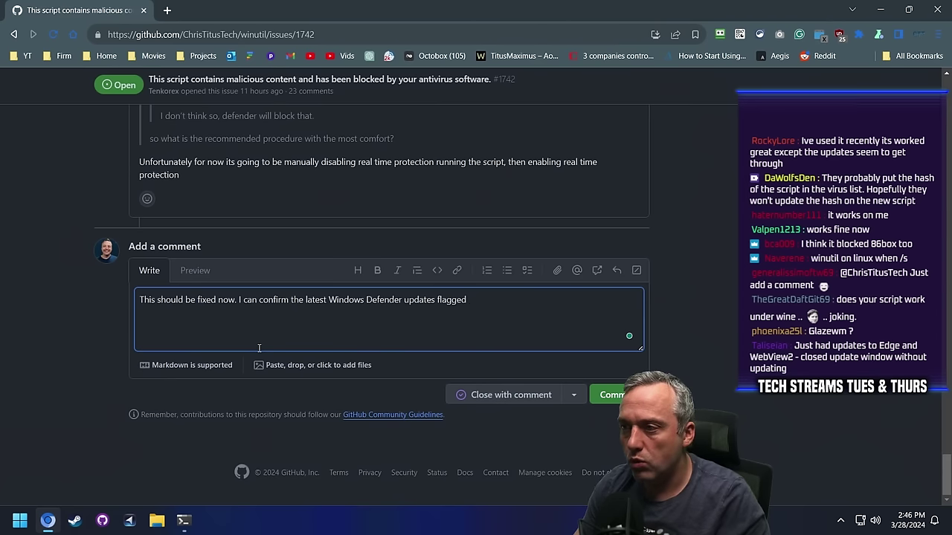
pyautogui.write(' winutil.ps1')
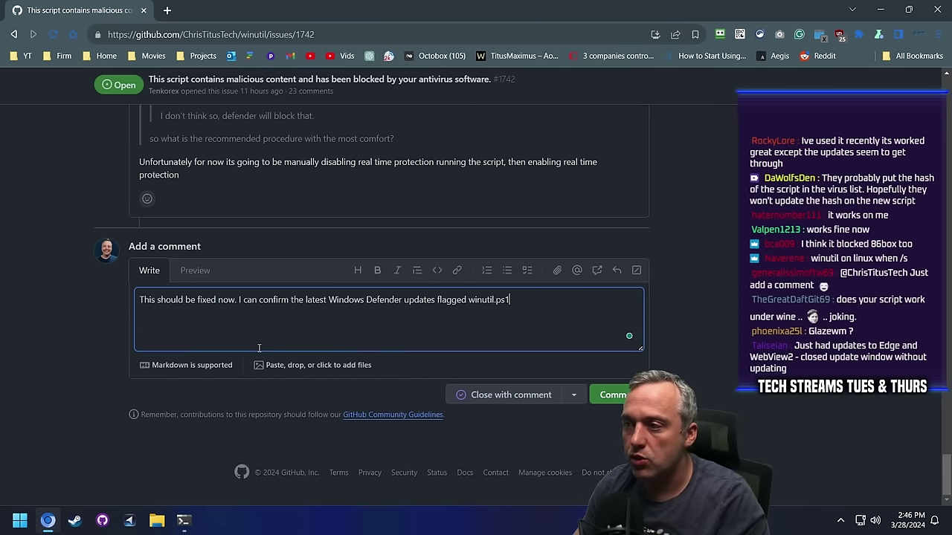
pyautogui.write(' as a virus.')
pyautogui.press('Return')
pyautogui.press('Return')
# Add the paragraph "However, no major code was changed and I merged some basic fixes in from the test branch and now it launches fine.".
pyautogui.write('However, n')
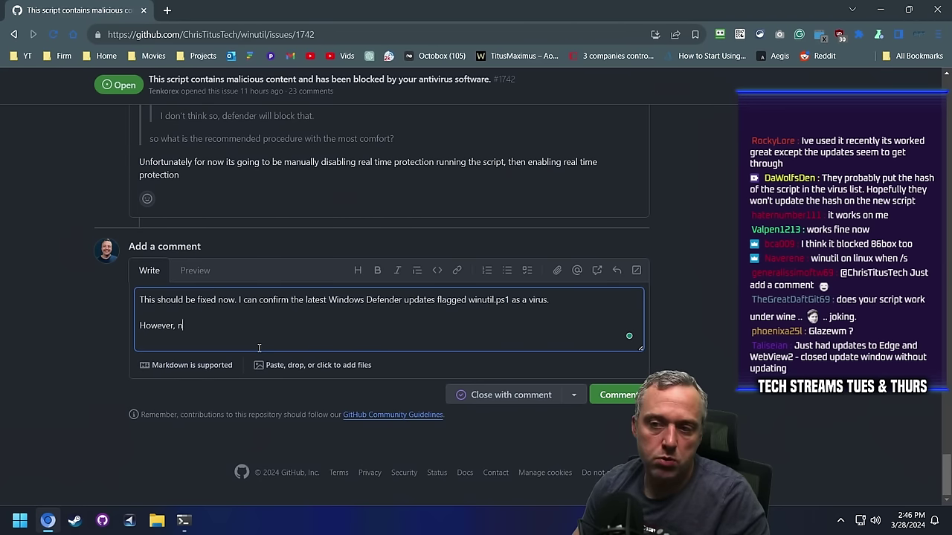
pyautogui.write('o major code was changed and ')
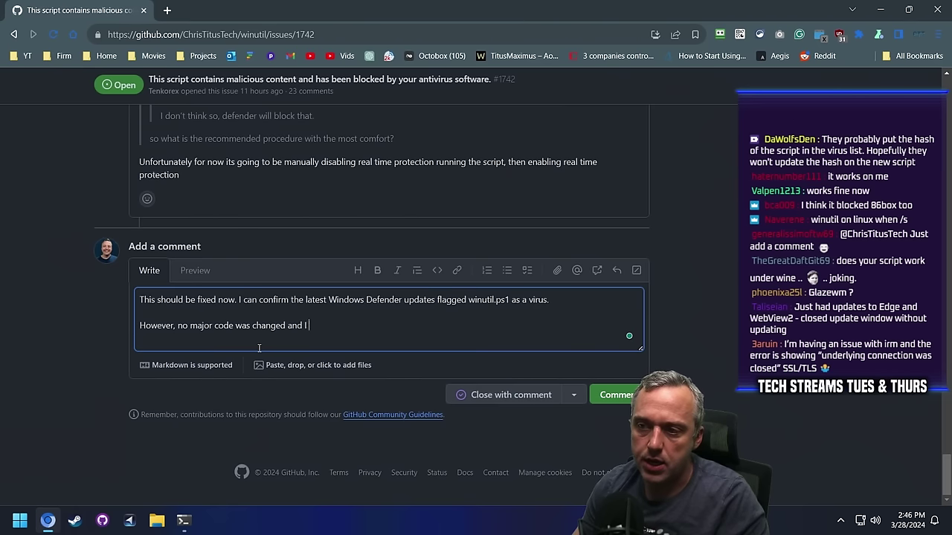
pyautogui.write('I merged som')
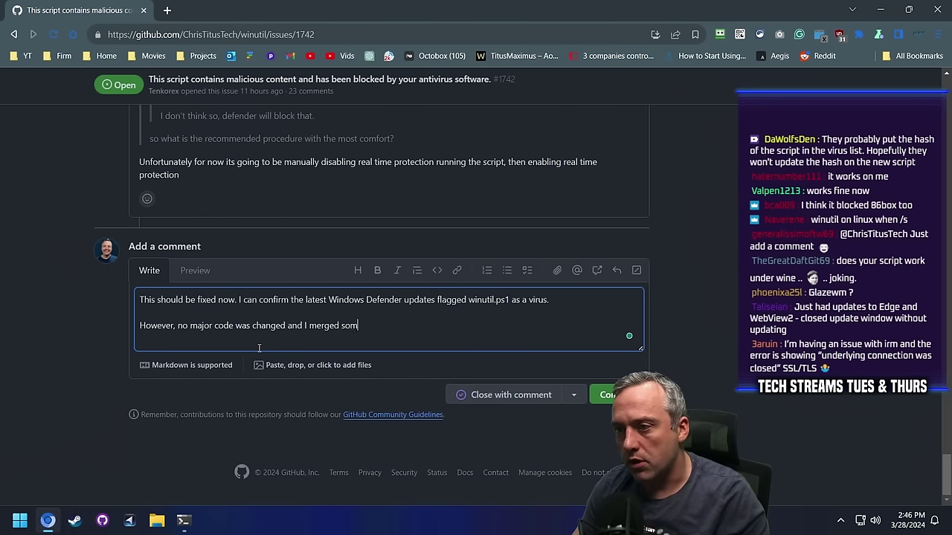
pyautogui.write('e basic fixes in from the')
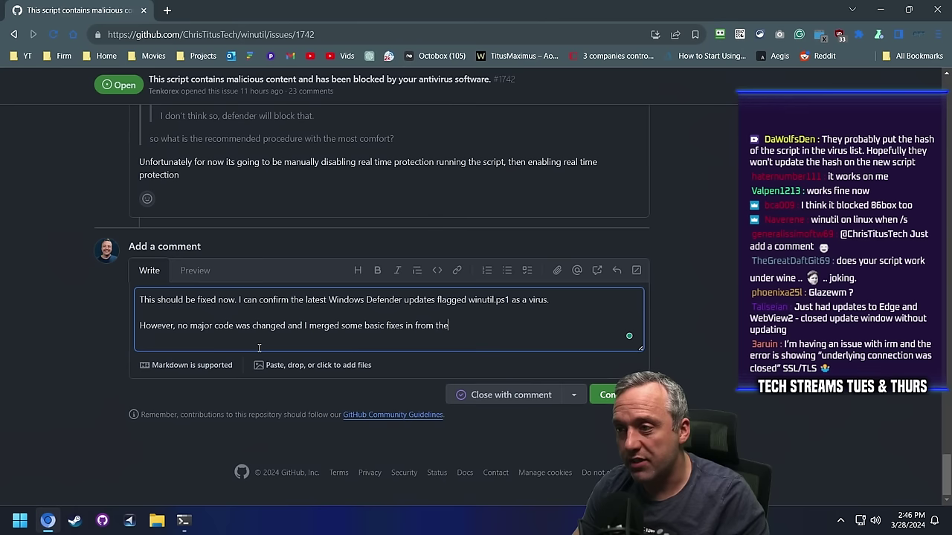
pyautogui.write(' test branch and no')
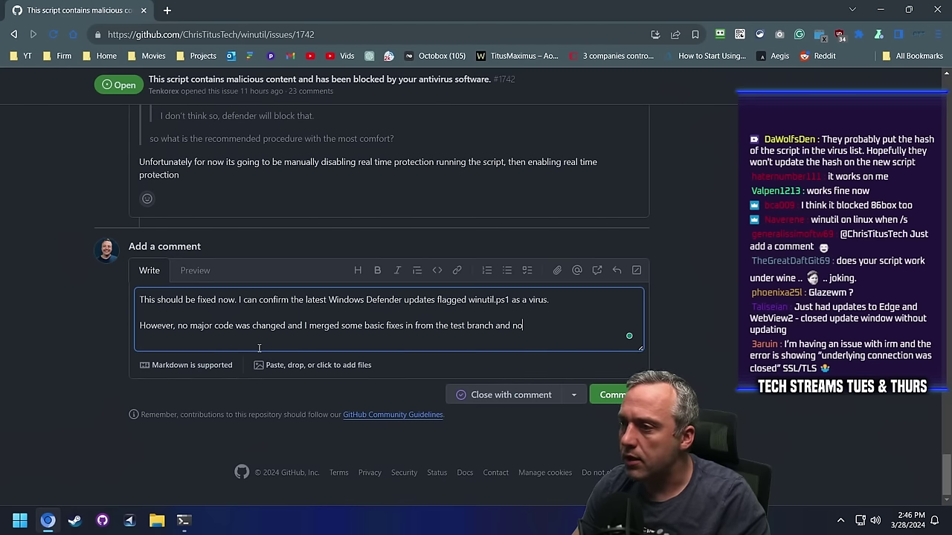
pyautogui.write('w it launch')
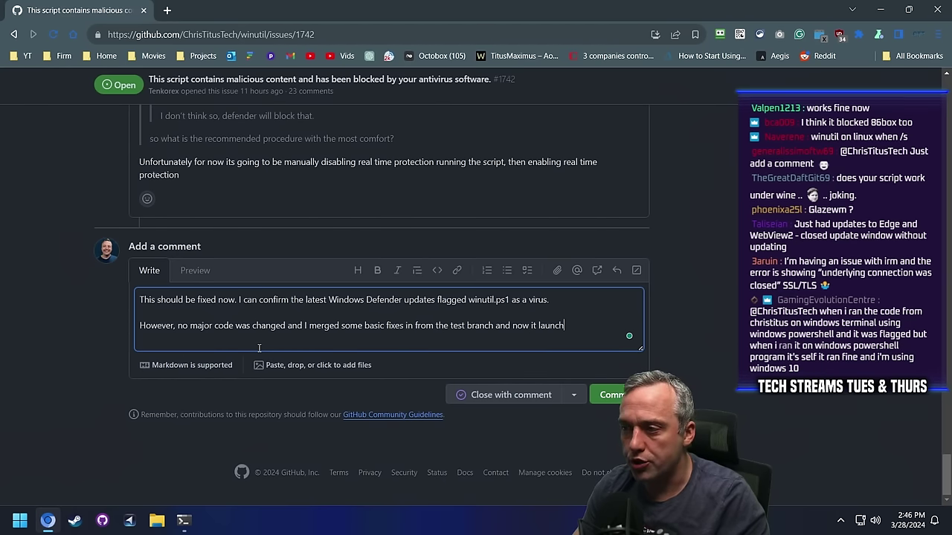
pyautogui.write('es fine.  The')
pyautogui.press('Return')
pyautogui.press('Return')
# Start a third paragraph with "The best I can come up with is they flagged the hash of the old ps1 script.".
pyautogui.write('The best I can ')
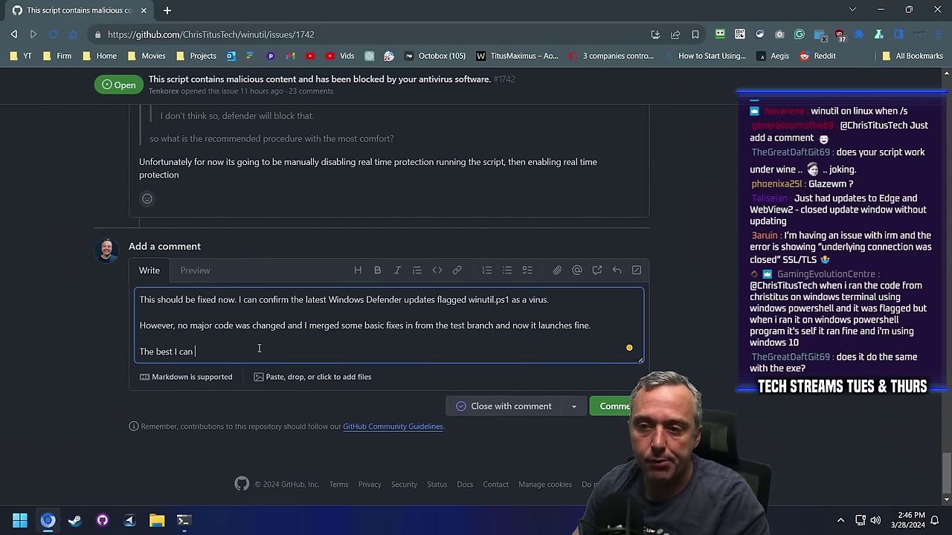
pyautogui.write('come up with is they ')
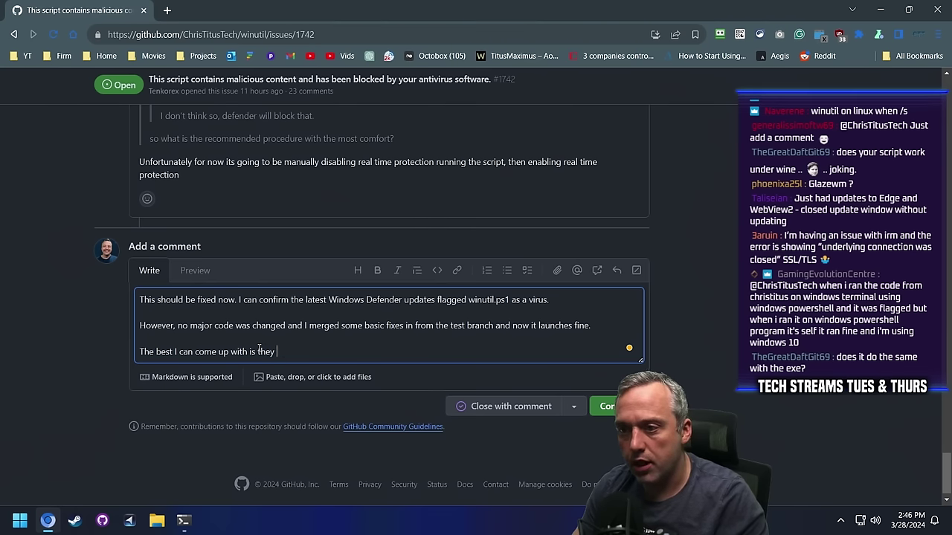
pyautogui.write('blocklist')
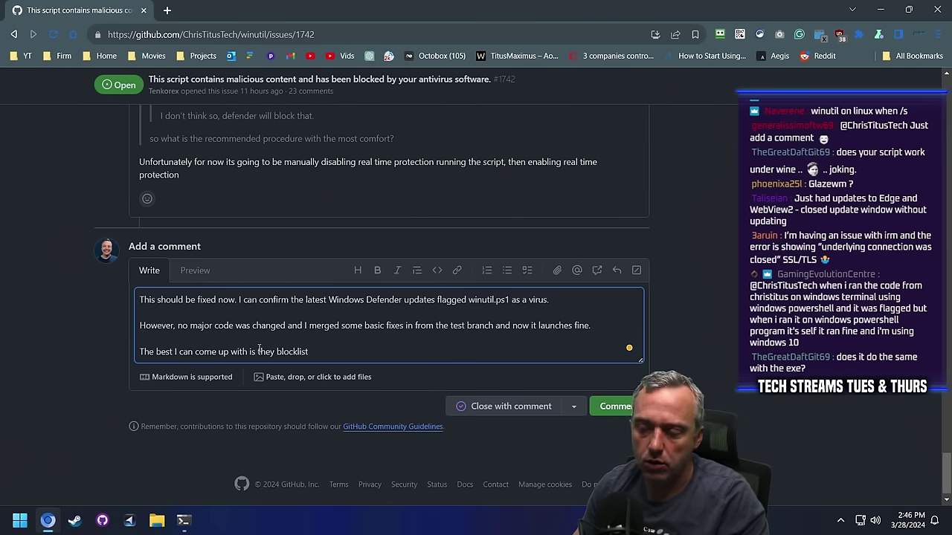
pyautogui.press('BackSpace')
pyautogui.press('BackSpace')
pyautogui.press('BackSpace')
pyautogui.press('BackSpace')
pyautogui.press('BackSpace')
pyautogui.press('BackSpace')
pyautogui.press('BackSpace')
pyautogui.press('BackSpace')
pyautogui.press('BackSpace')
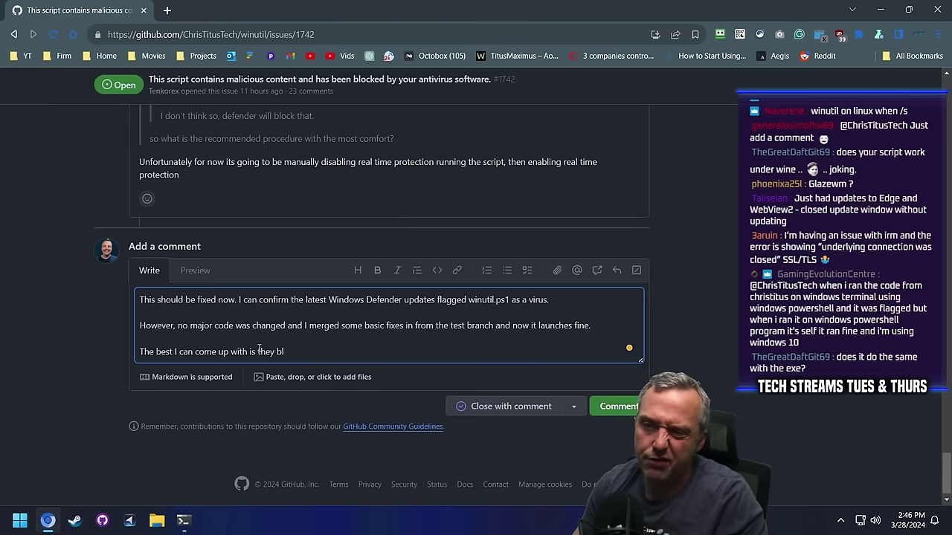
pyautogui.write('flagged the has')
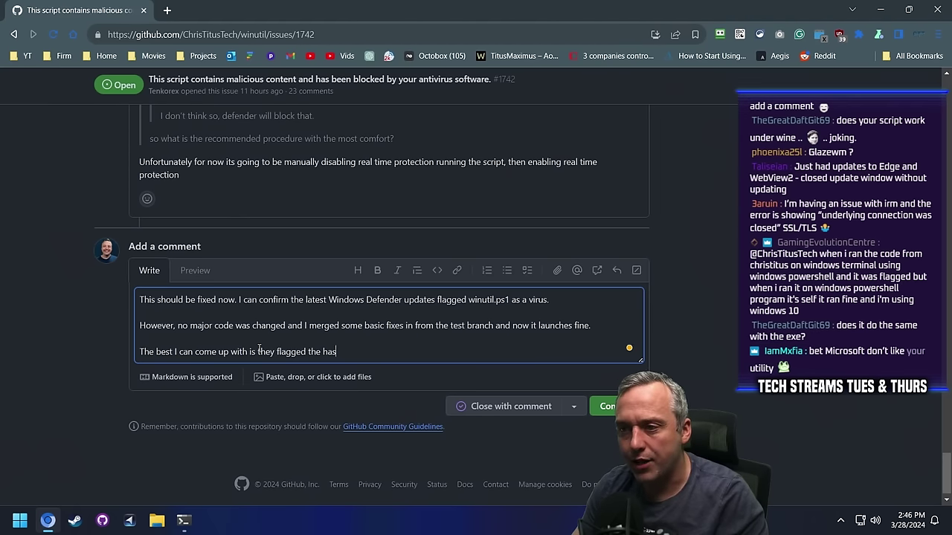
pyautogui.write('h of the old ps1 ')
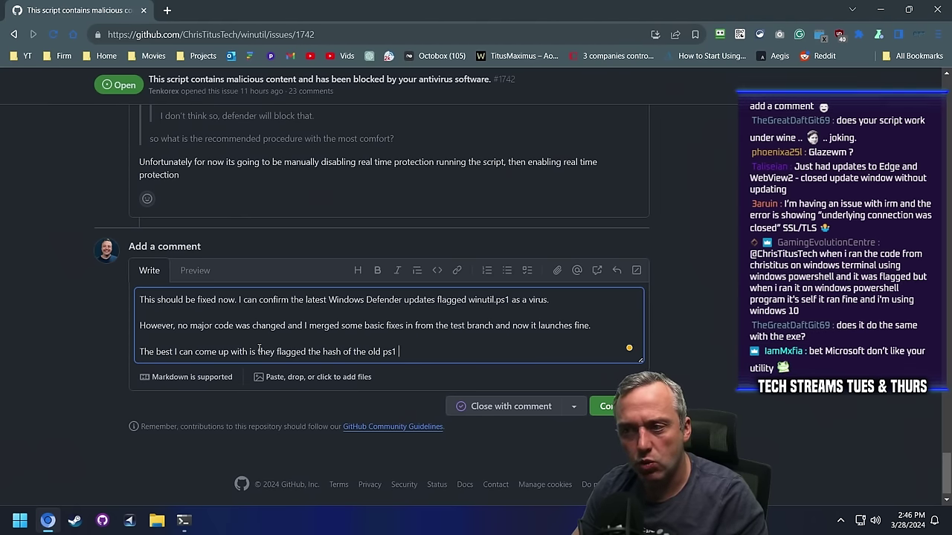
pyautogui.write('script. I ')
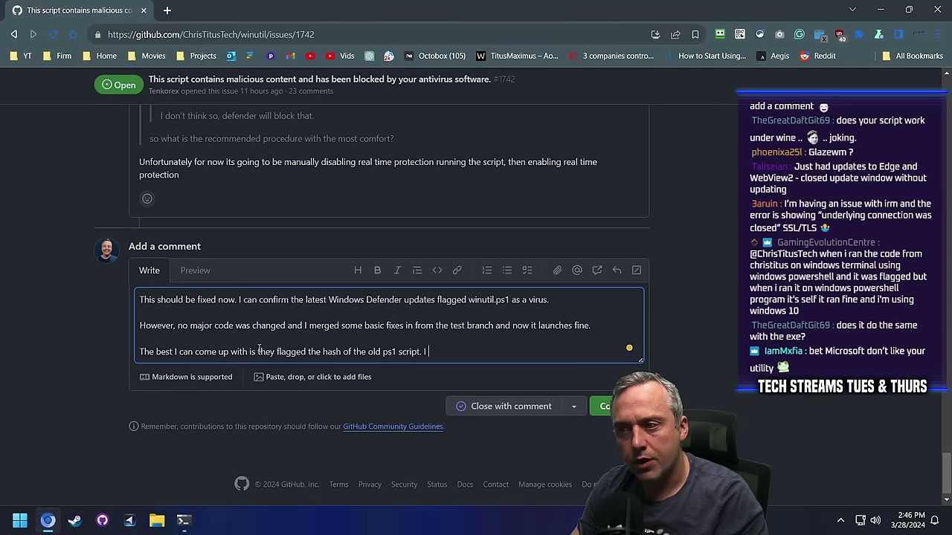
# Finish with "I do worry that they will update this and flag it again in the future." and post the comment.
pyautogui.write('do worry that ')
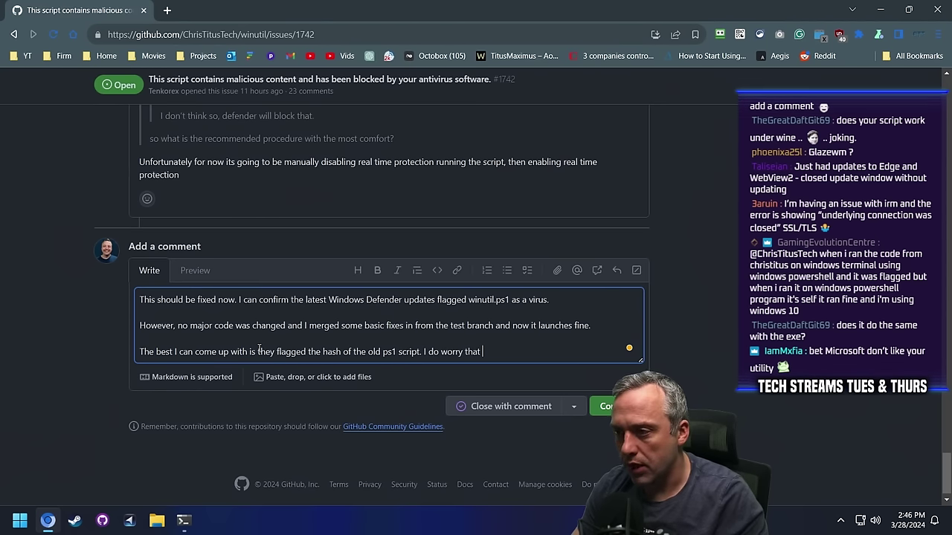
pyautogui.write('they will update t')
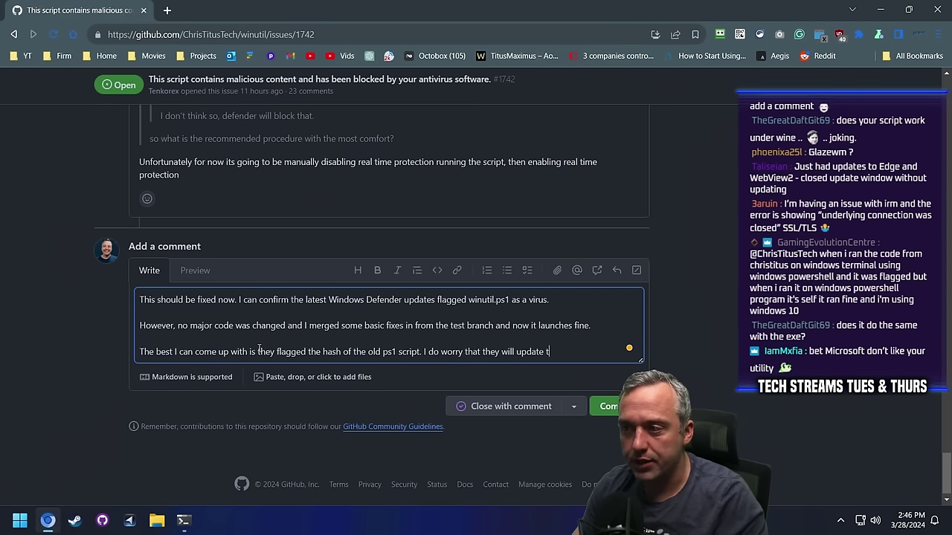
pyautogui.write('his and flag it ')
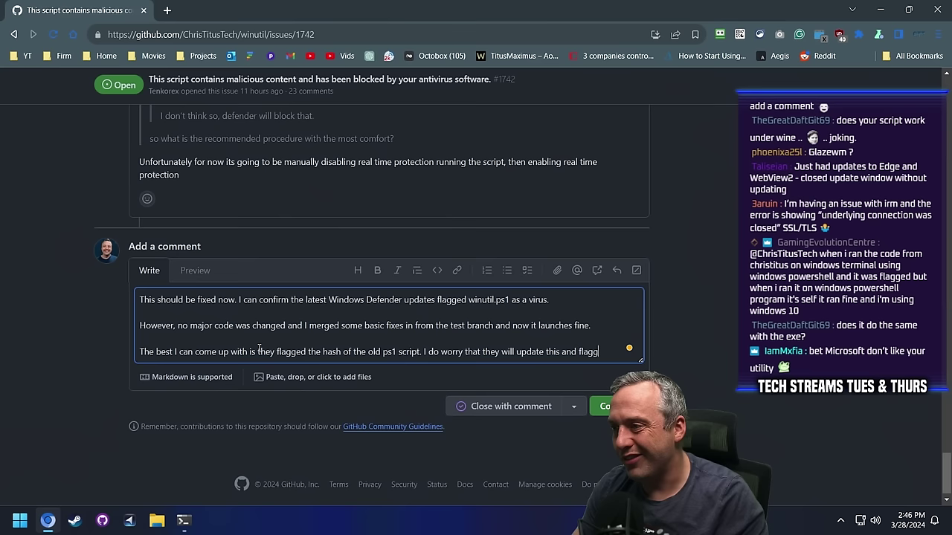
pyautogui.write('again in the future.')
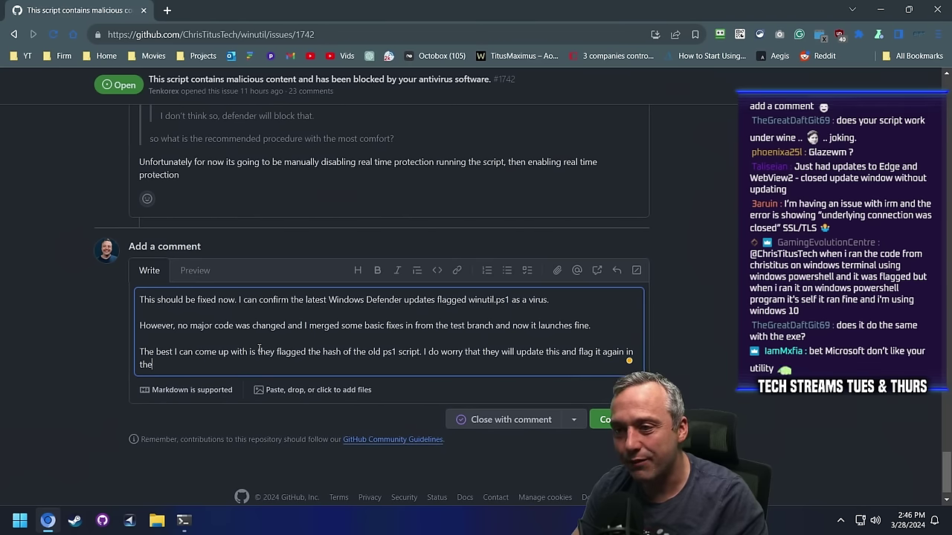
pyautogui.click(619, 419)
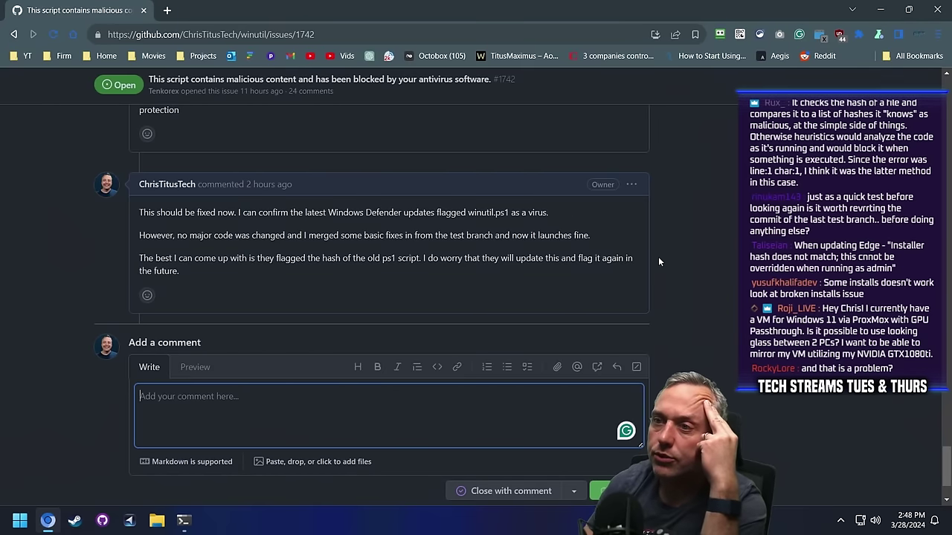
# Return to the winutil issues list and open the "Broken installers" issue #1745 for review.
pyautogui.scroll(20, 72, 214)
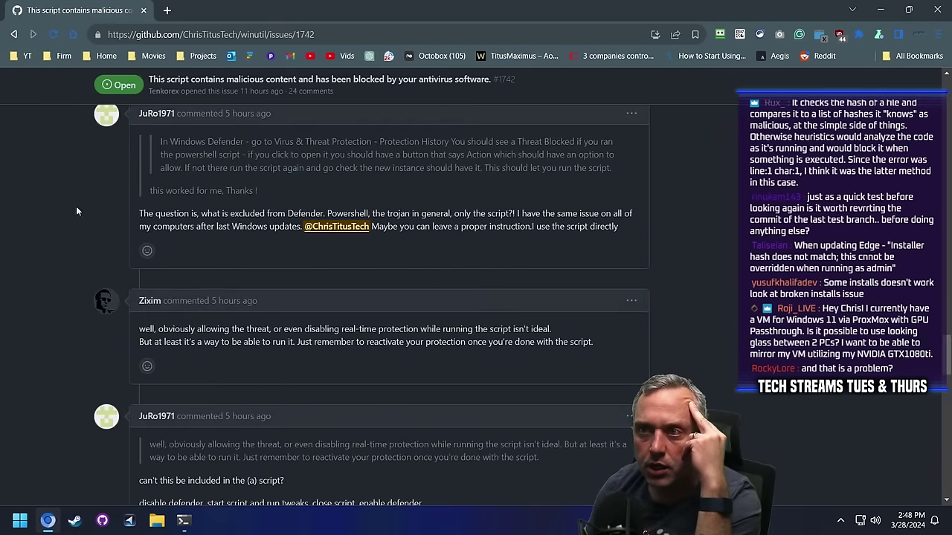
pyautogui.scroll(15, 124, 185)
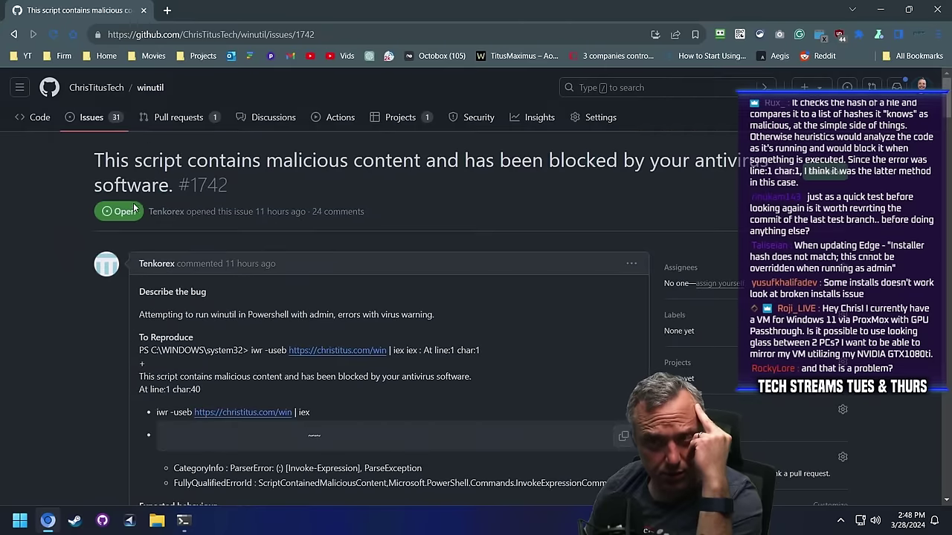
pyautogui.click(108, 119)
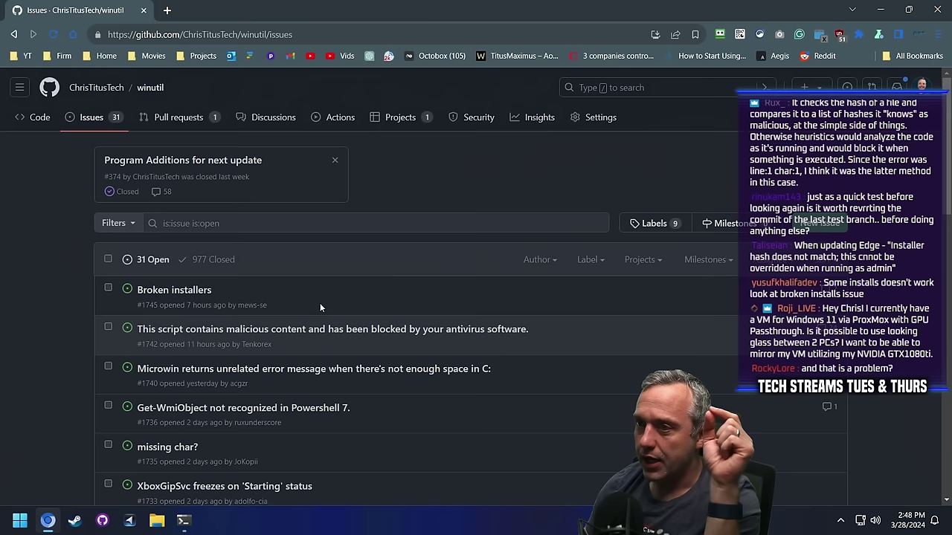
pyautogui.click(158, 293)
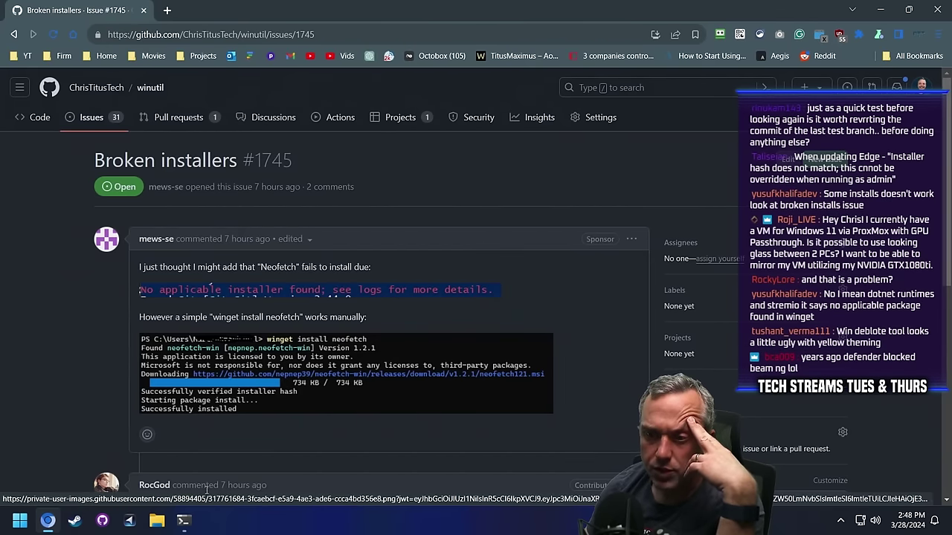
# Switch to the terminal, rerun the previous winutil launch command, and filter its install list for "neo".
pyautogui.click(184, 520)
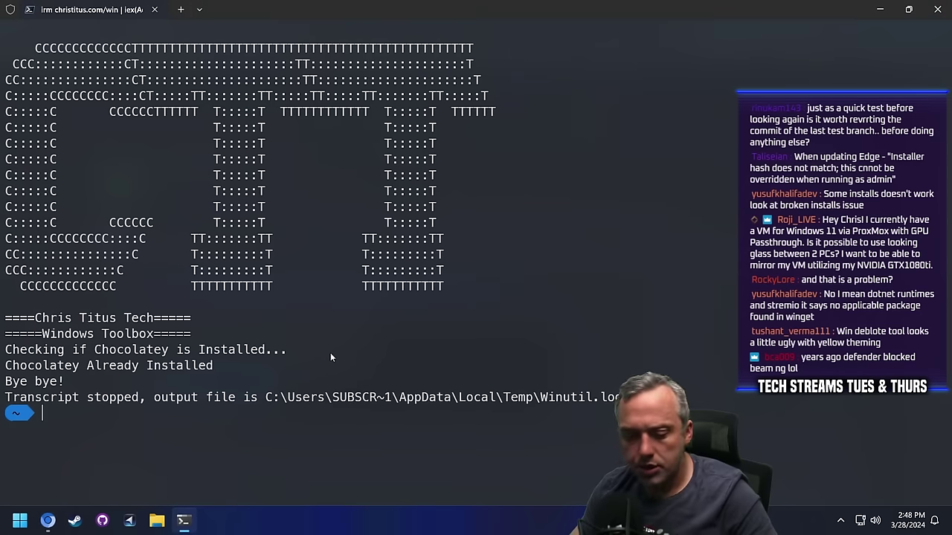
pyautogui.press('Up')
pyautogui.press('Return')
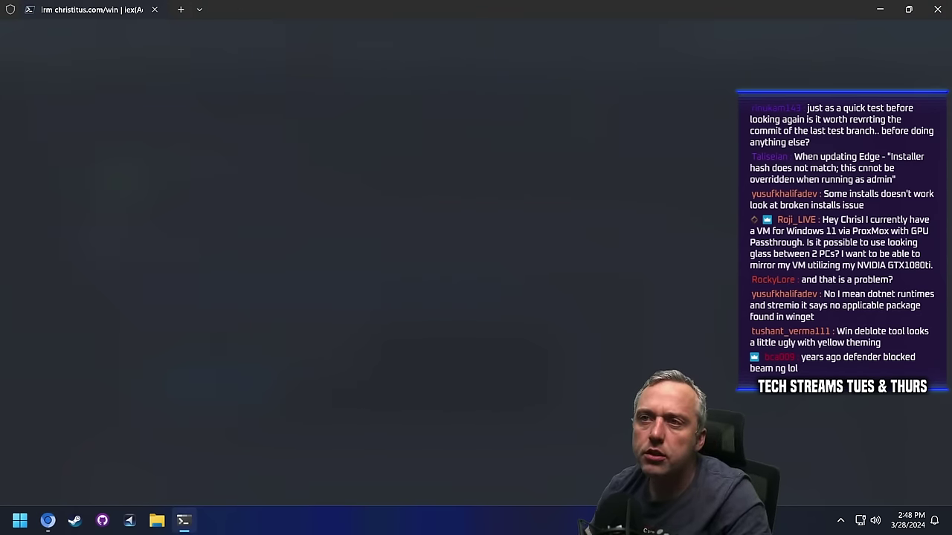
pyautogui.write('neo')
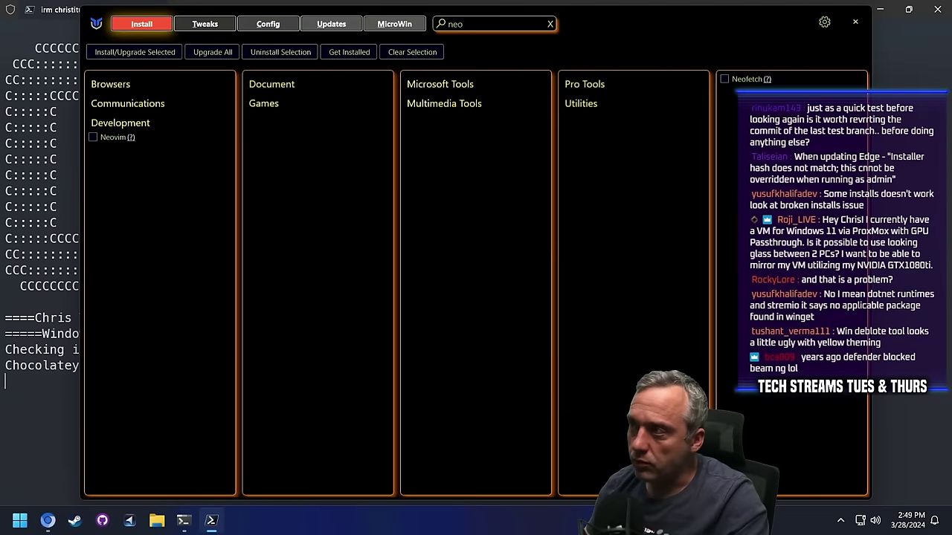
# Select Neofetch in the filtered list and start its installation.
pyautogui.click(725, 77)
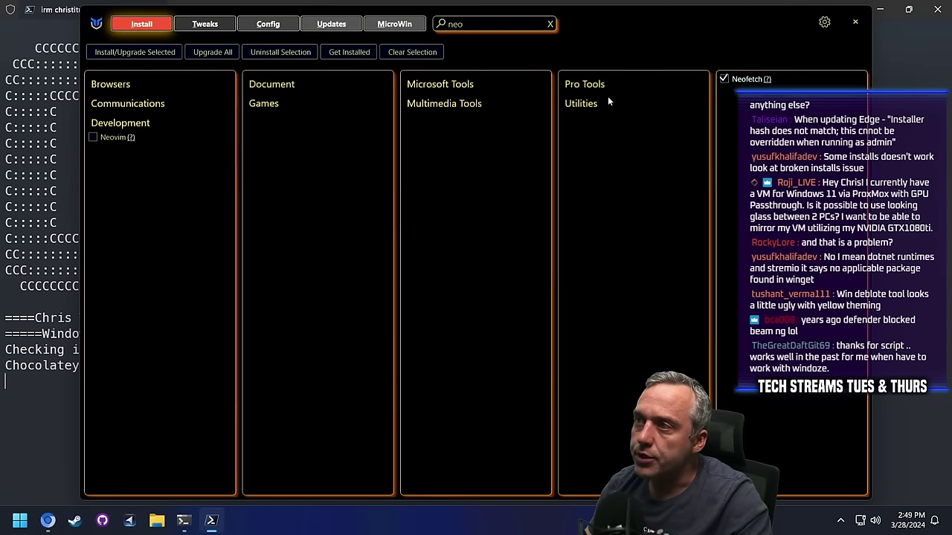
pyautogui.click(111, 51)
pyautogui.click(60, 139)
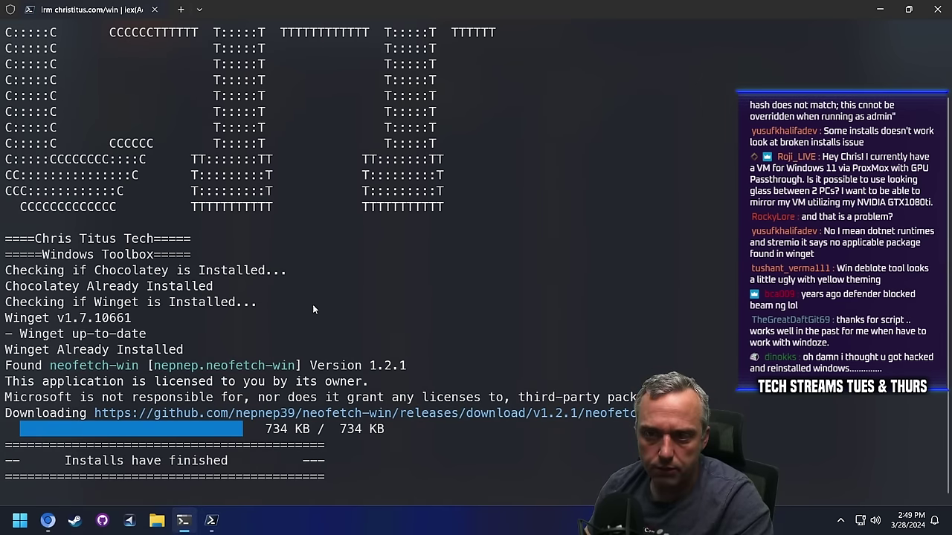
# Close the winutil window and run neofetch in the terminal to test the installation.
pyautogui.click(212, 523)
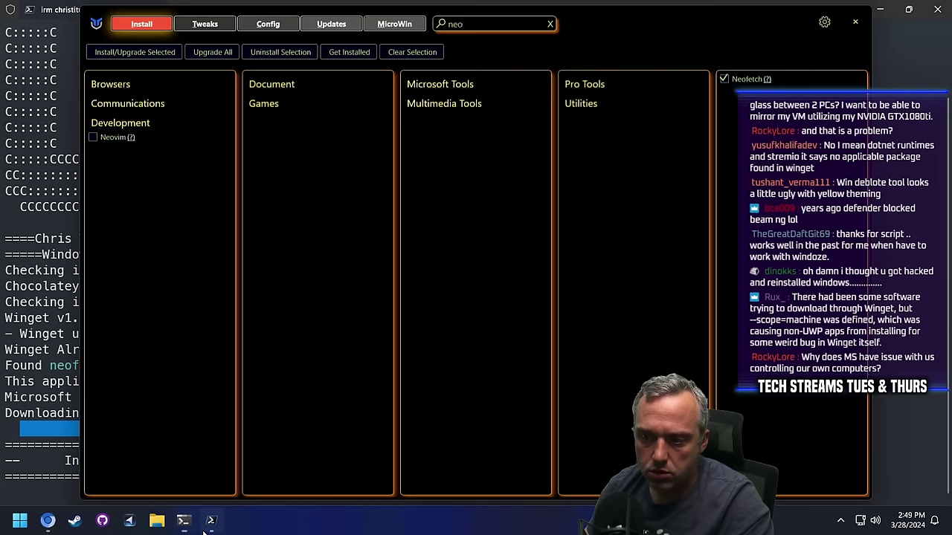
pyautogui.click(854, 24)
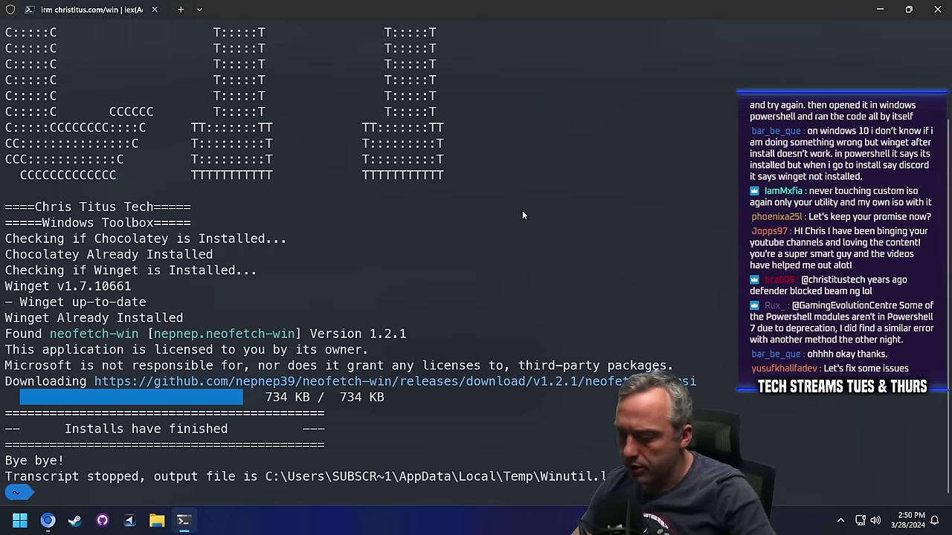
pyautogui.write('neofetch')
pyautogui.press('Return')
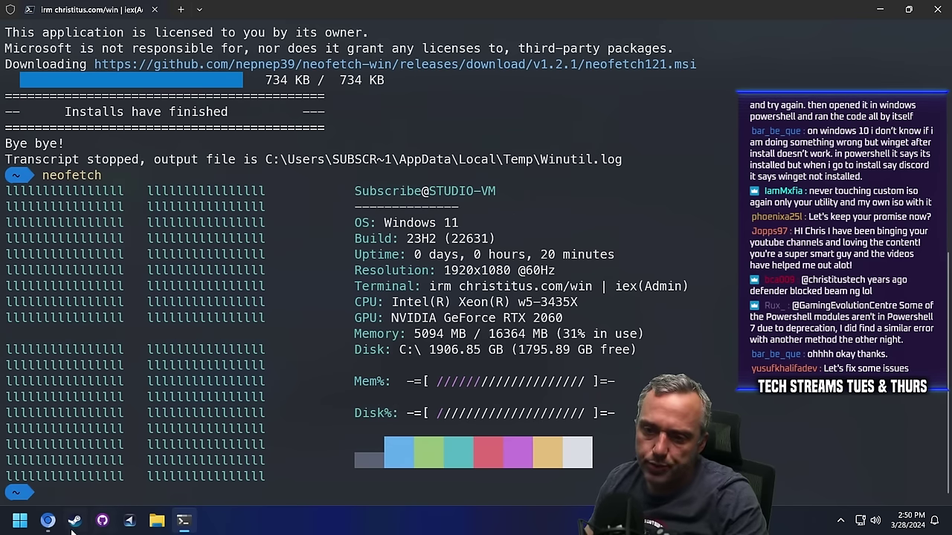
# Return to the browser, reread the comments on issue #1745, and check the winutil repository's code page for the latest merged pull request.
pyautogui.click(47, 521)
pyautogui.scroll(-5, 226, 301)
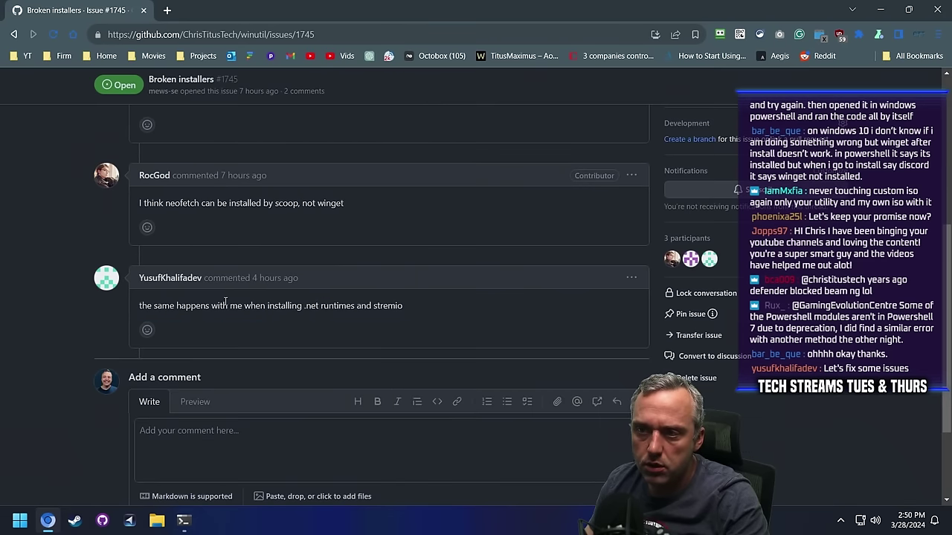
pyautogui.scroll(5, 344, 446)
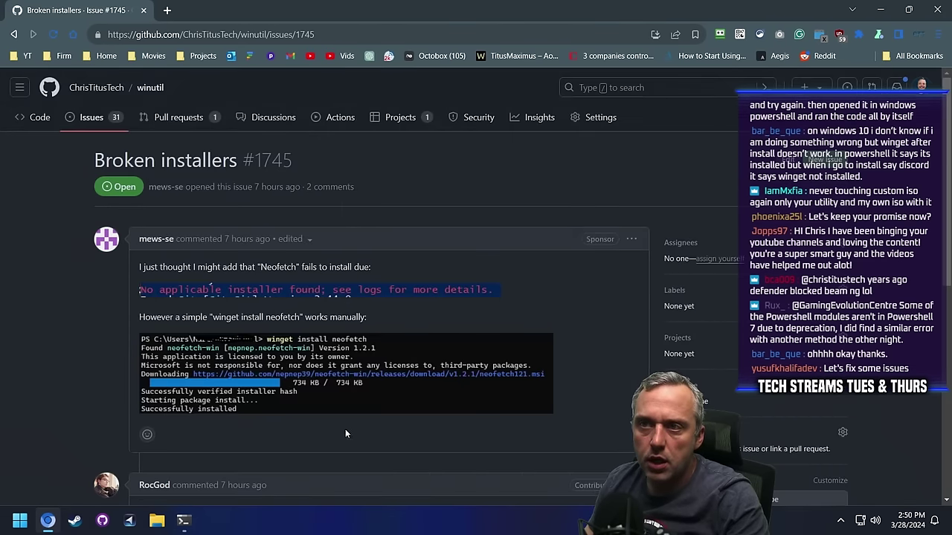
pyautogui.click(150, 89)
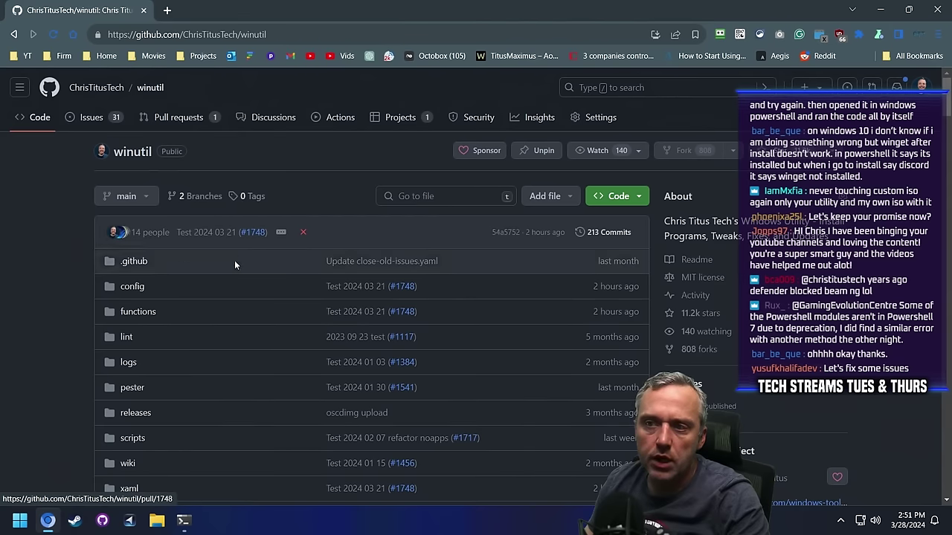
# Reopen the "Broken installers" issue, comment "Should be fixed now with" plus the merged pull request's reference, close it, and return to the issues list.
pyautogui.click(92, 117)
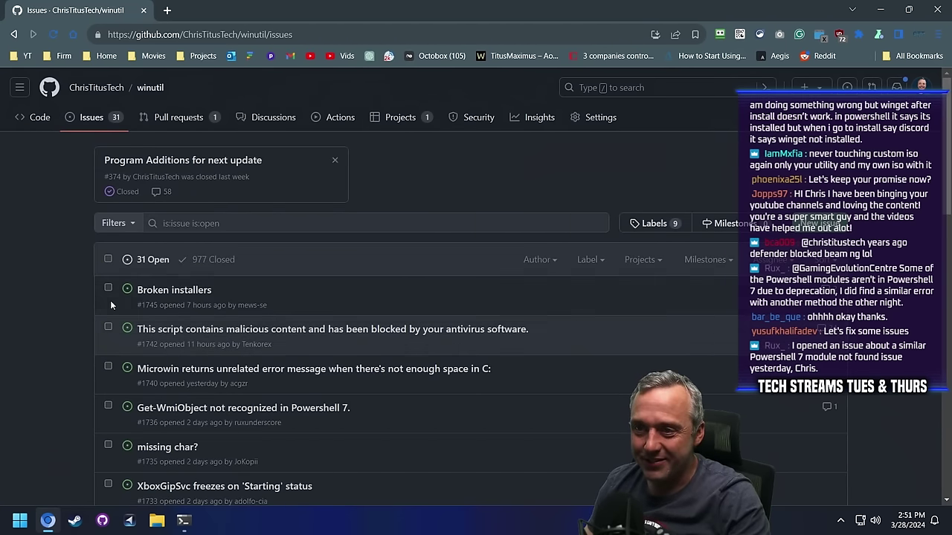
pyautogui.click(168, 292)
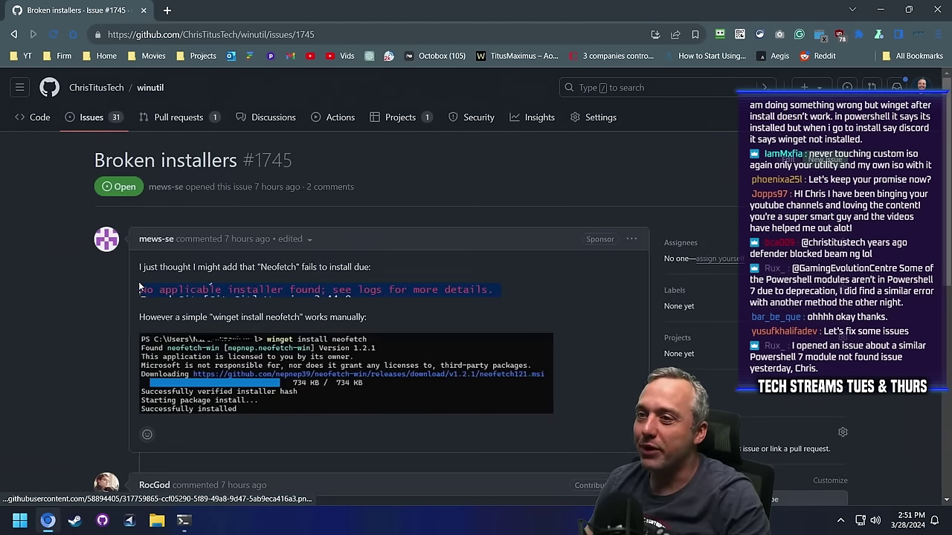
pyautogui.scroll(-2, 104, 295)
pyautogui.scroll(-4, 103, 296)
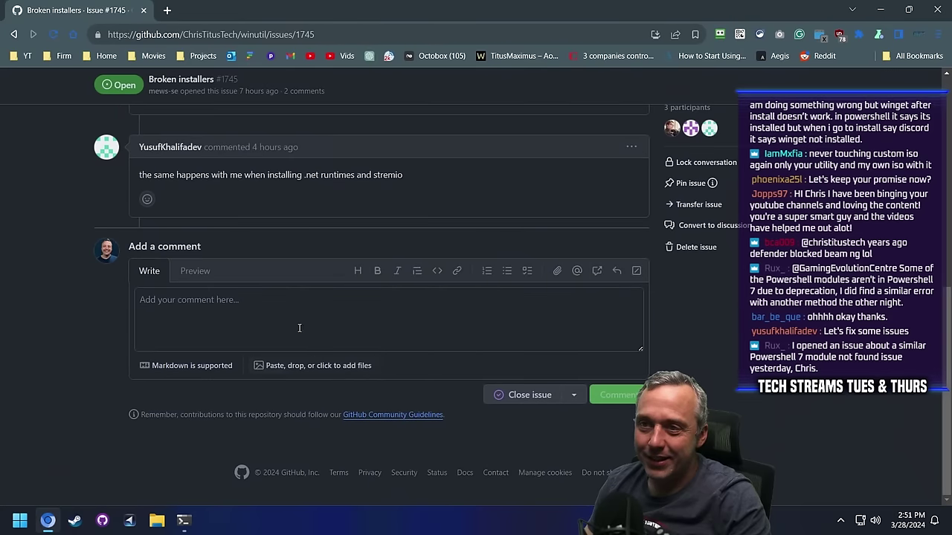
pyautogui.click(306, 321)
pyautogui.write('Should')
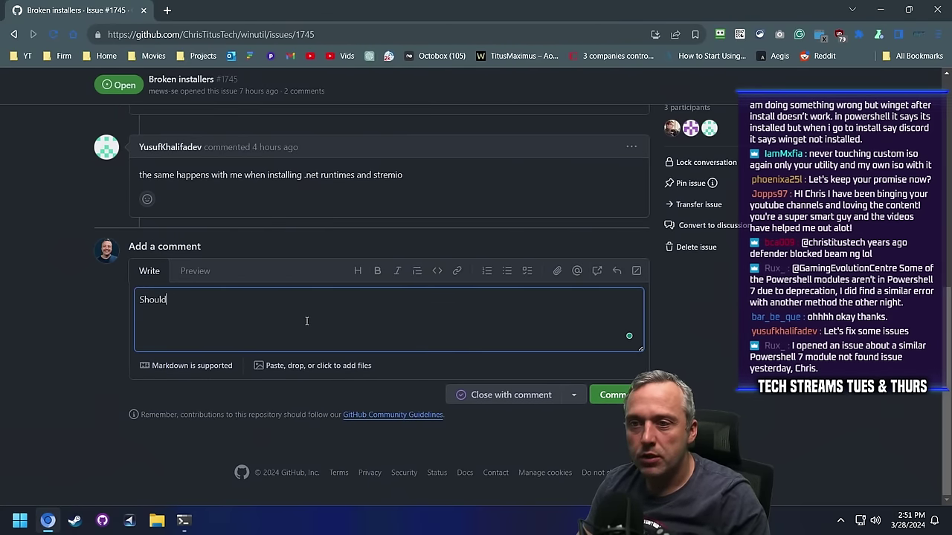
pyautogui.write(' be fixed now with')
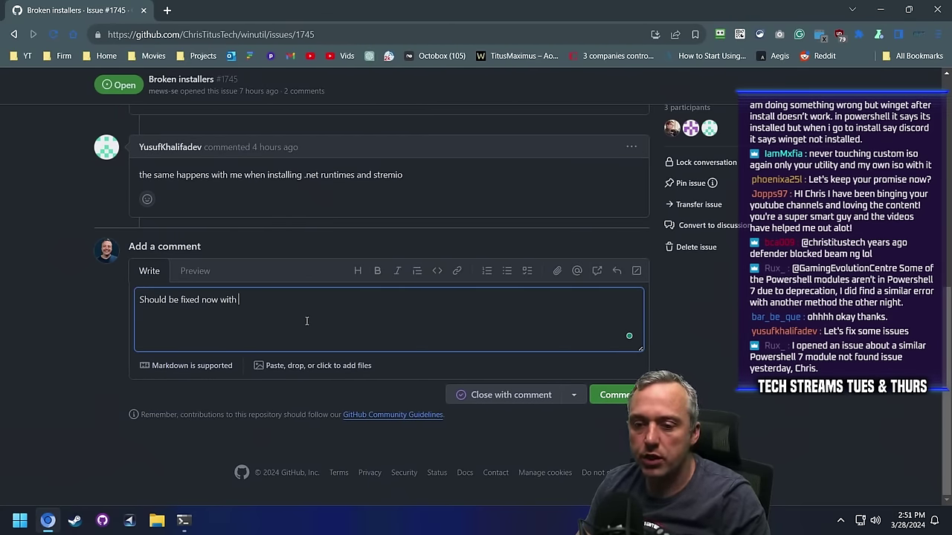
pyautogui.write(' #174')
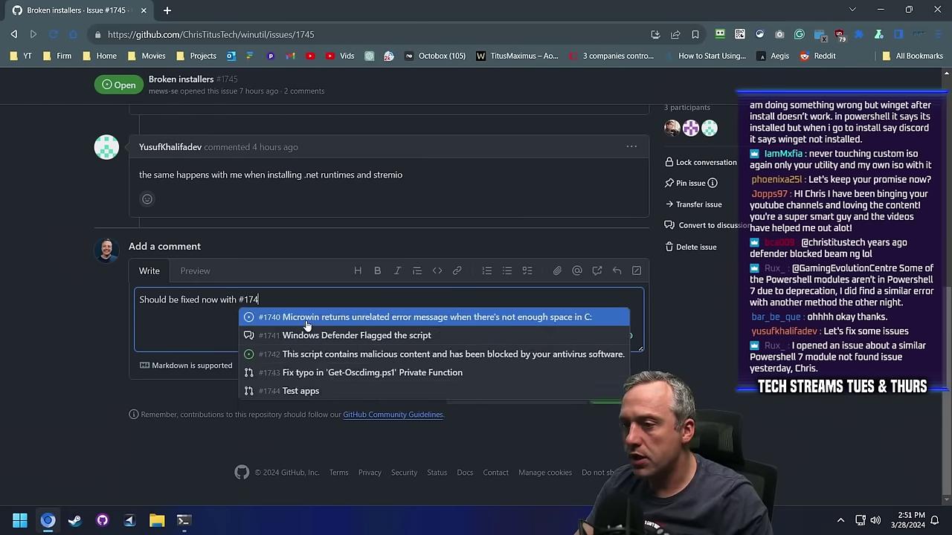
pyautogui.hotkey('alt', 'Left')
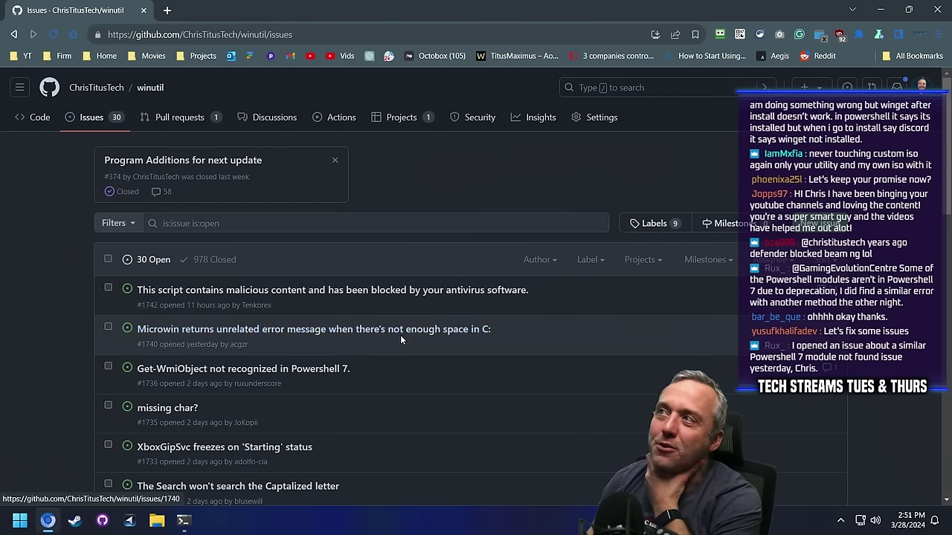
# Open issue #1736, "Get-WmiObject not recognized in Powershell 7.", and read its description, error screenshot and suggested fallback.
pyautogui.moveTo(399, 331)
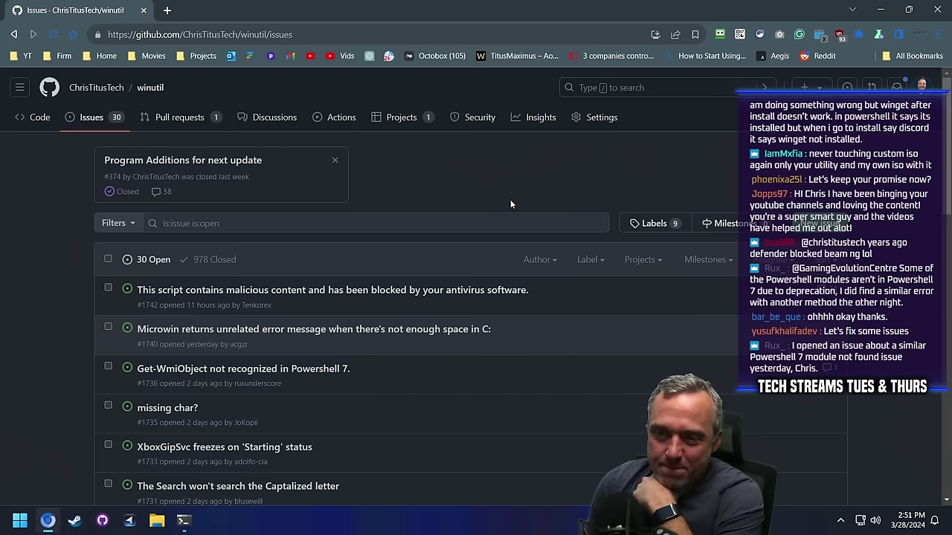
pyautogui.moveTo(315, 374)
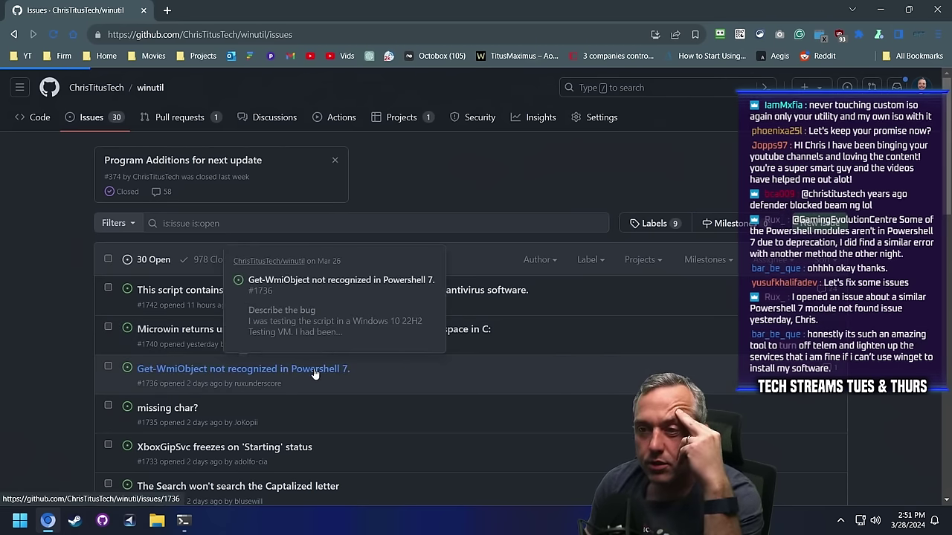
pyautogui.click(313, 369)
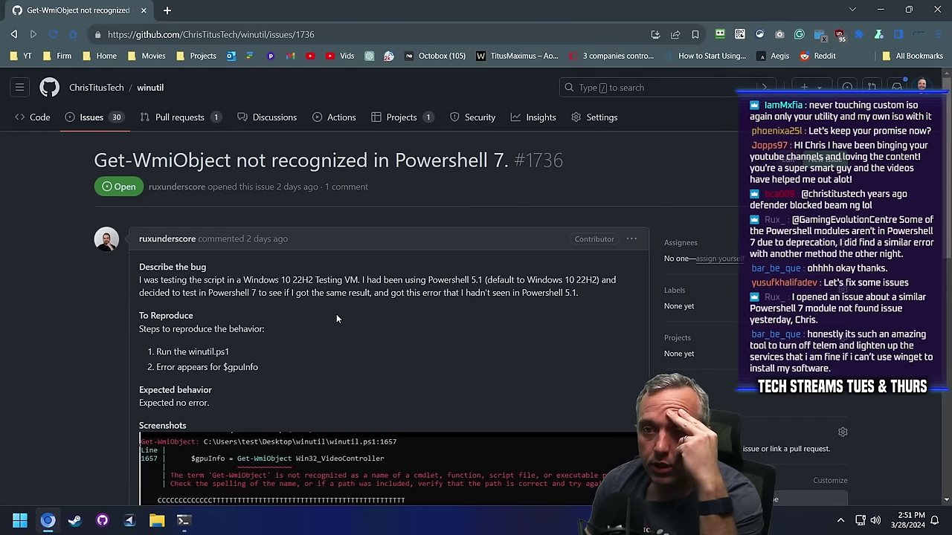
pyautogui.scroll(-2, 263, 297)
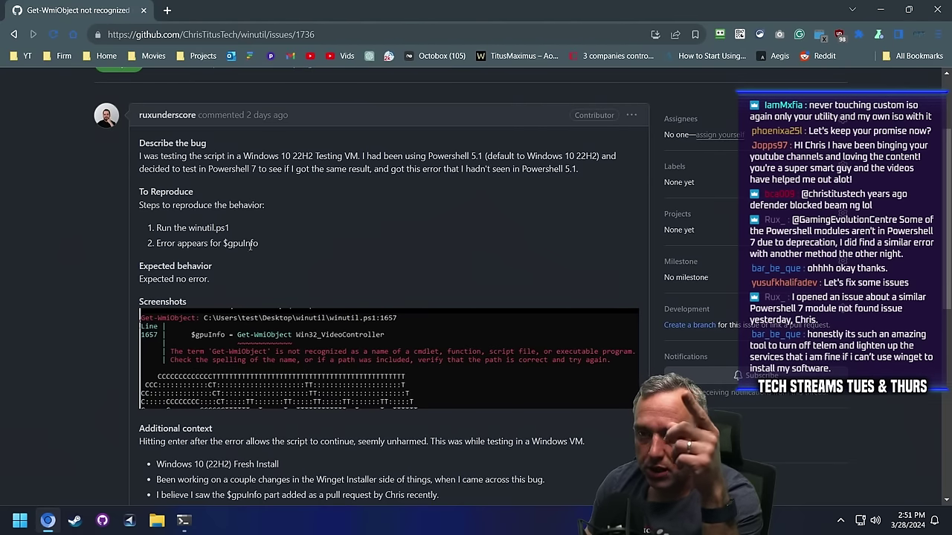
pyautogui.scroll(1, 266, 231)
pyautogui.scroll(1, 266, 233)
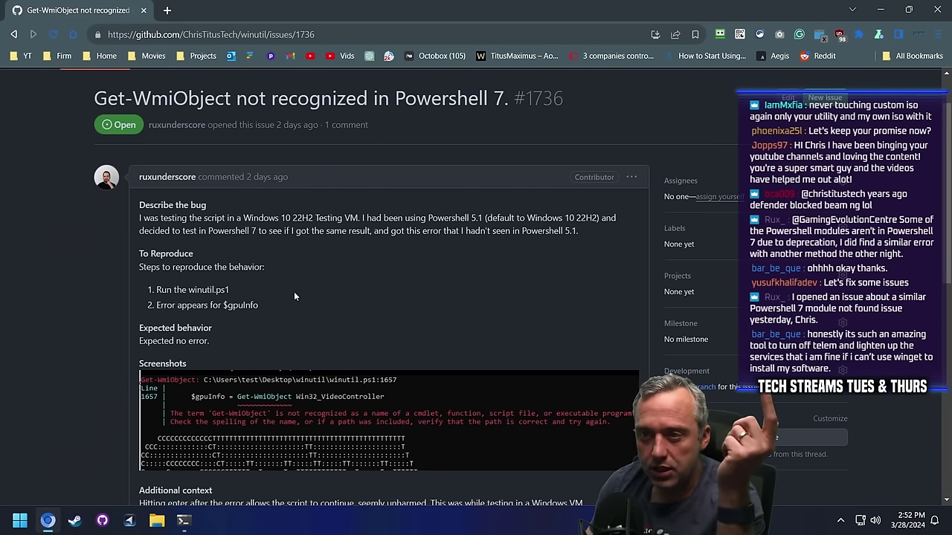
pyautogui.scroll(-2, 294, 291)
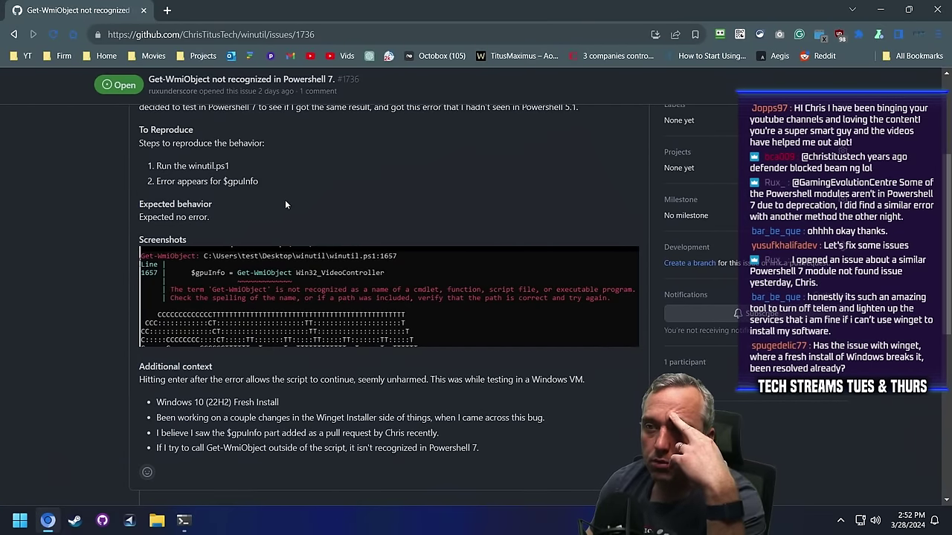
pyautogui.scroll(-3, 330, 374)
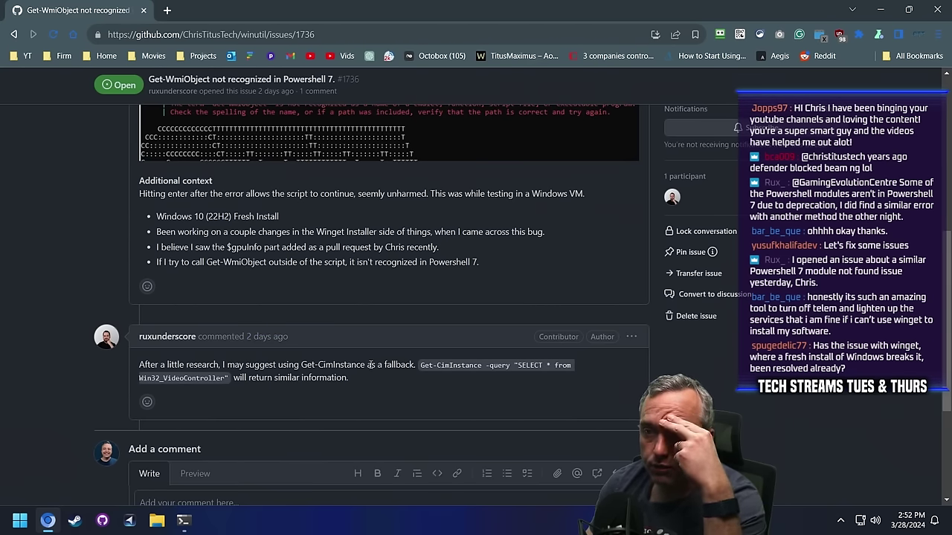
pyautogui.scroll(-1, 371, 364)
pyautogui.scroll(-1, 369, 365)
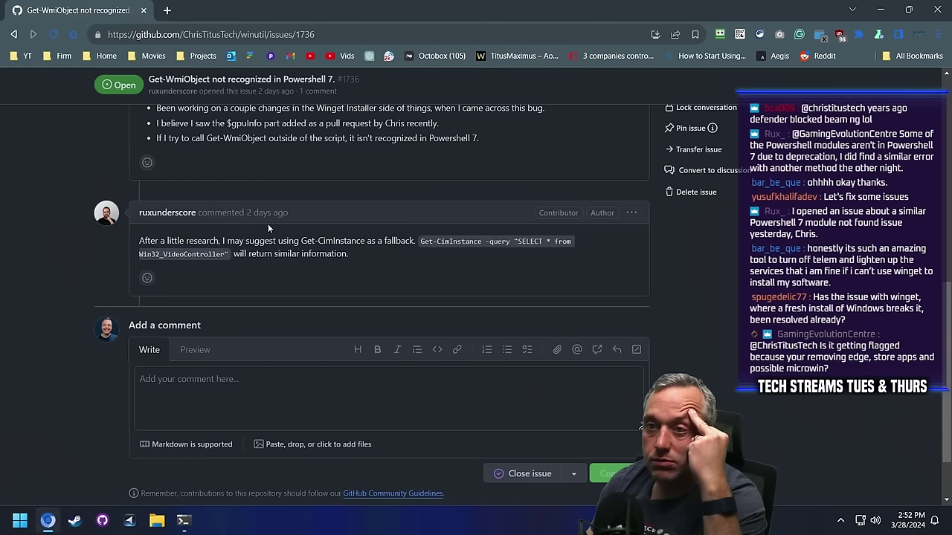
pyautogui.moveTo(149, 214)
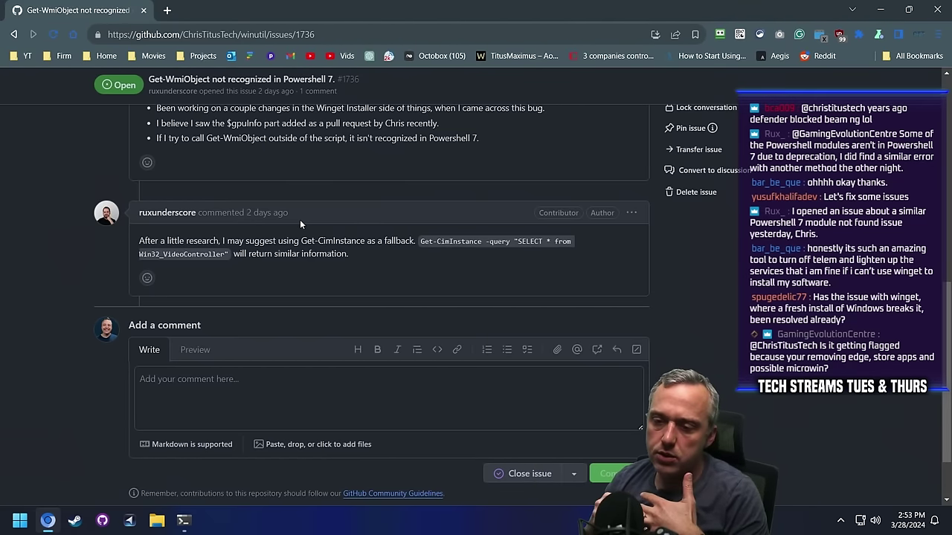
pyautogui.click(185, 522)
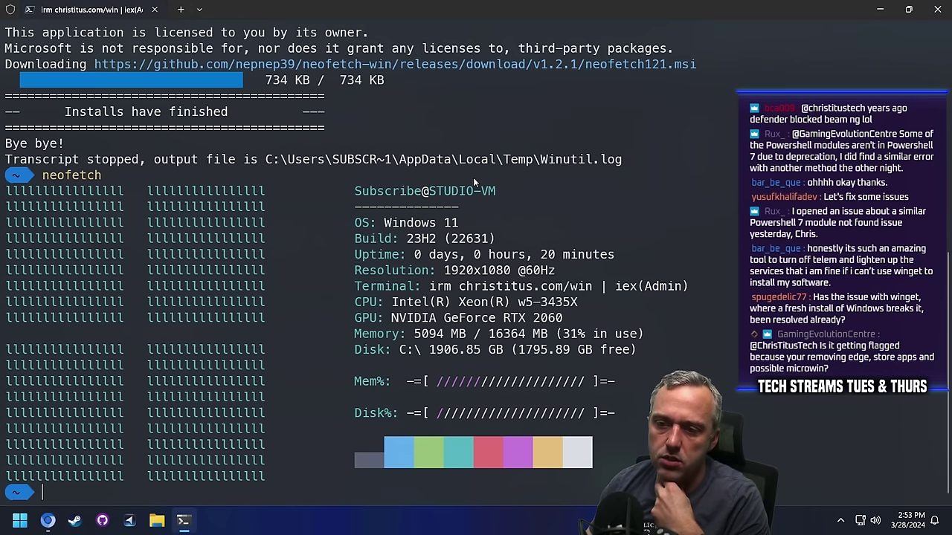
pyautogui.click(160, 521)
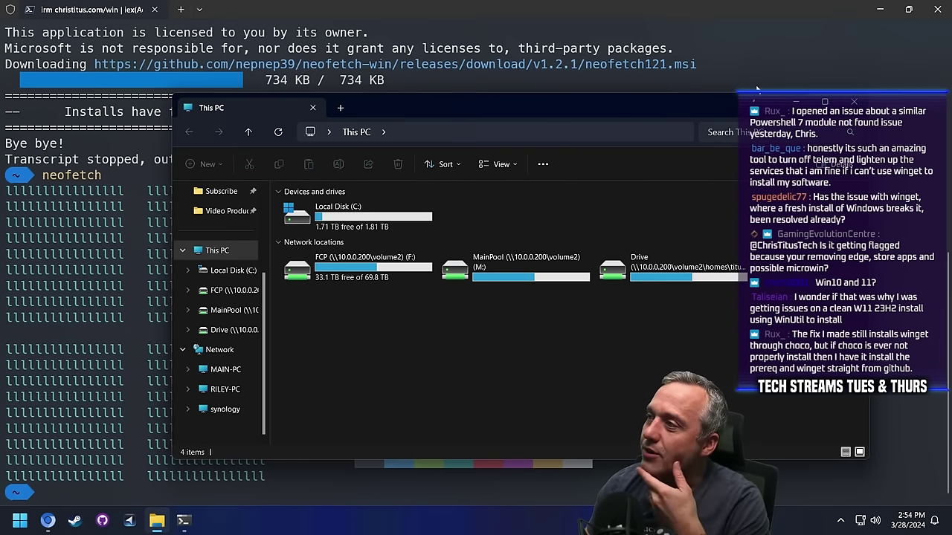
pyautogui.click(798, 102)
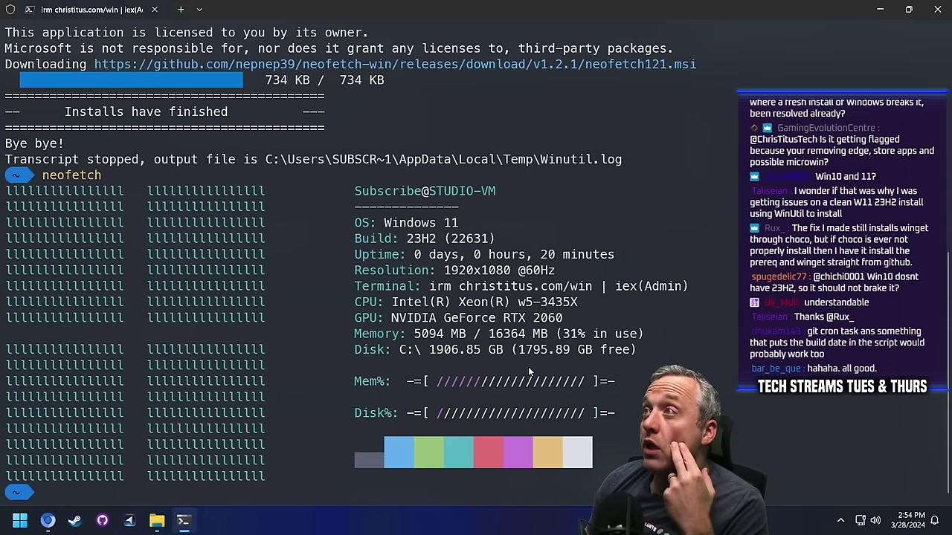
# Open Task Manager, maximize its window, and examine the list of background processes.
pyautogui.rightClick(343, 530)
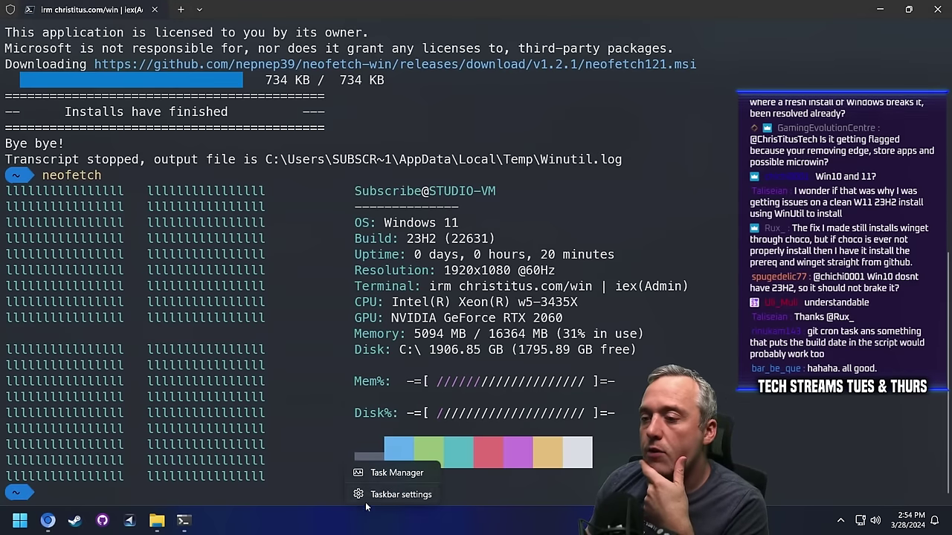
pyautogui.click(385, 478)
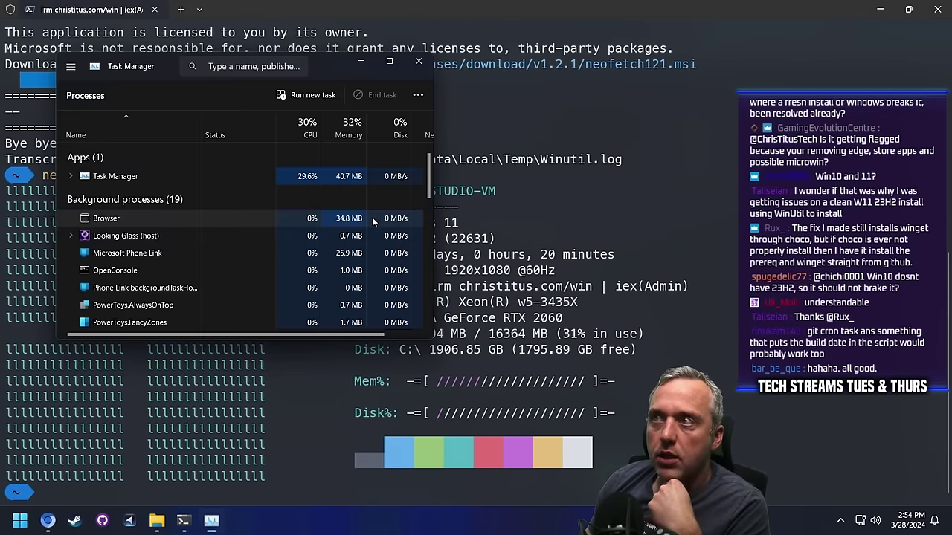
pyautogui.click(387, 63)
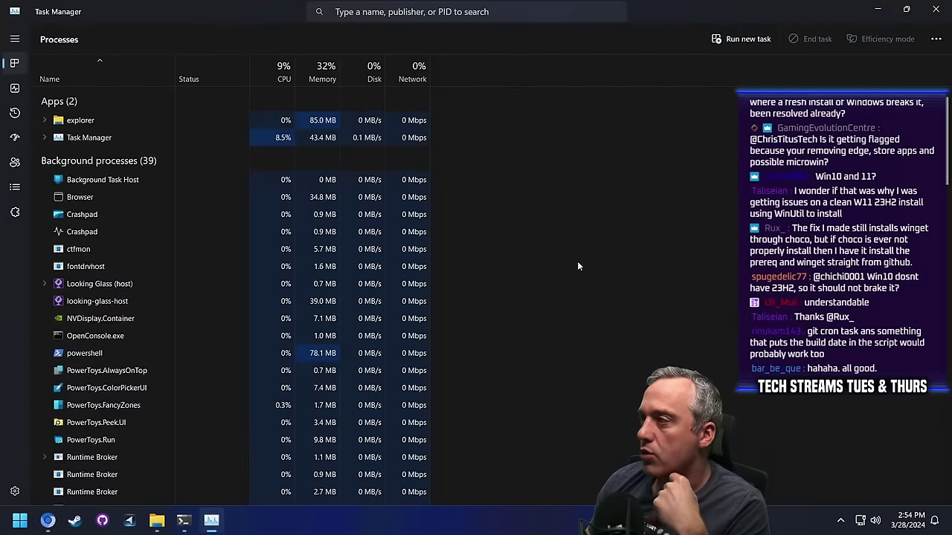
pyautogui.scroll(-1, 577, 264)
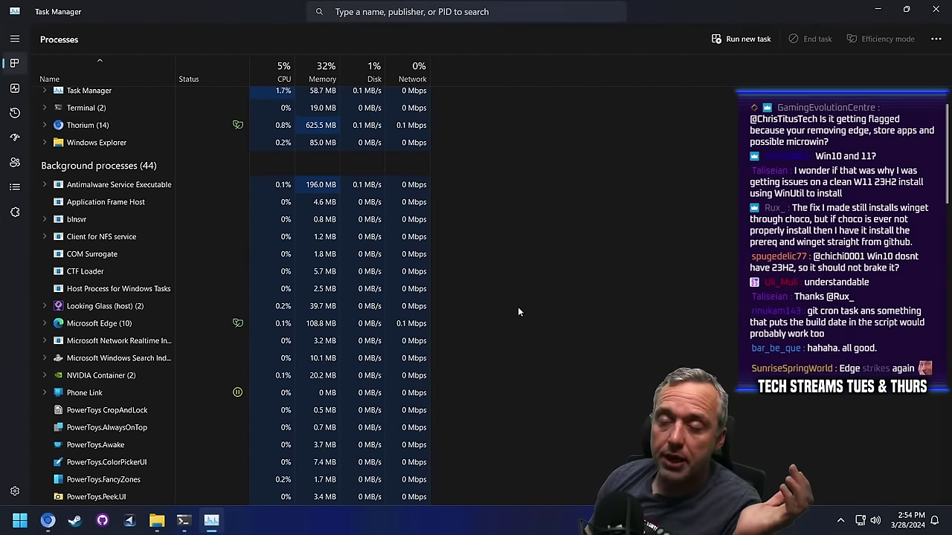
pyautogui.scroll(-3, 510, 301)
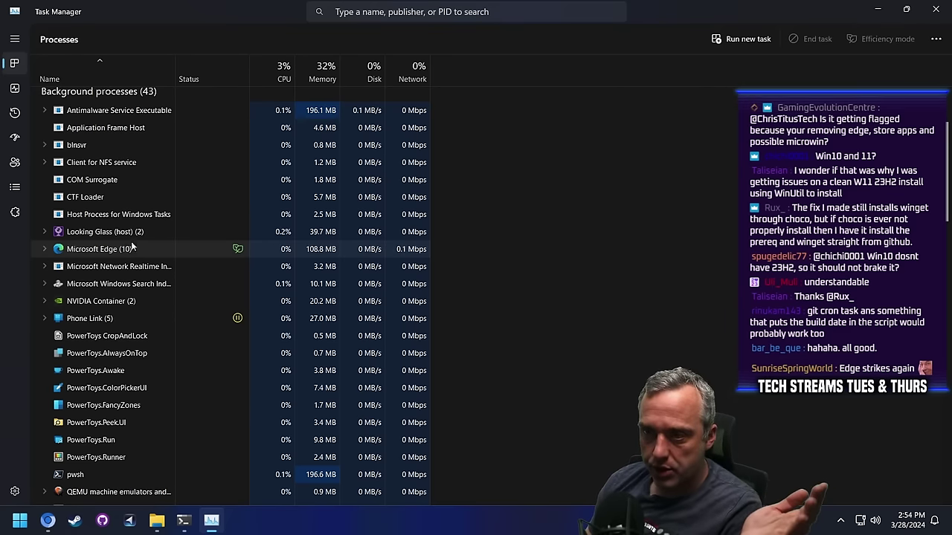
# Select the Microsoft Edge process group, close Task Manager, and return to the browser.
pyautogui.click(130, 250)
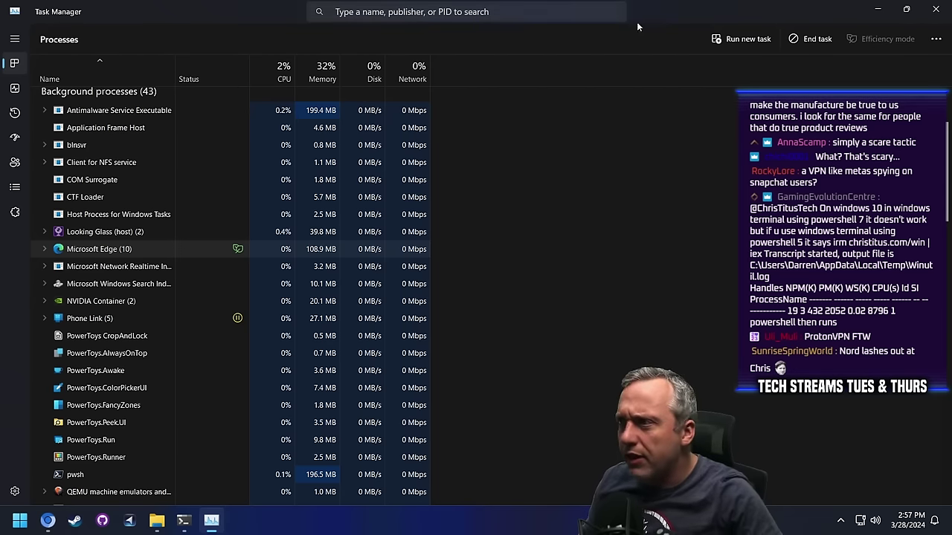
pyautogui.click(935, 9)
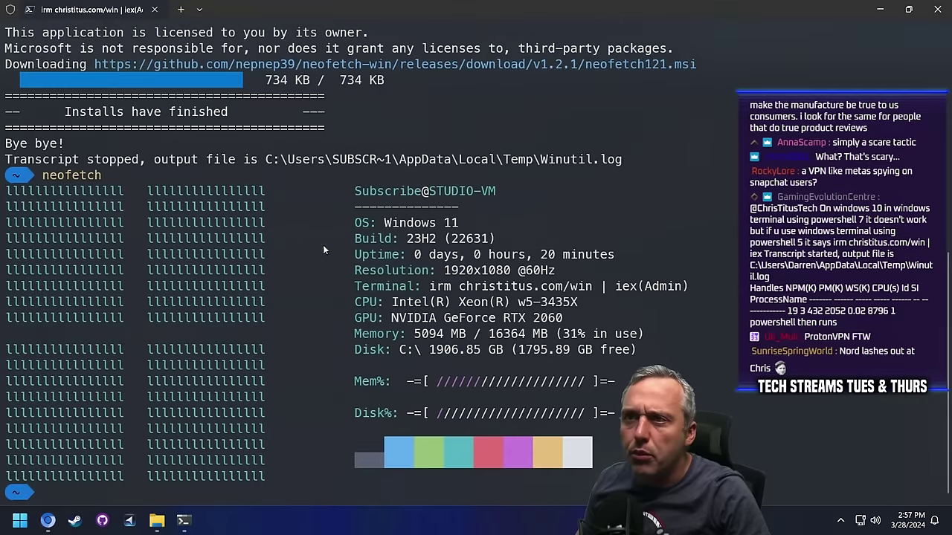
pyautogui.click(47, 522)
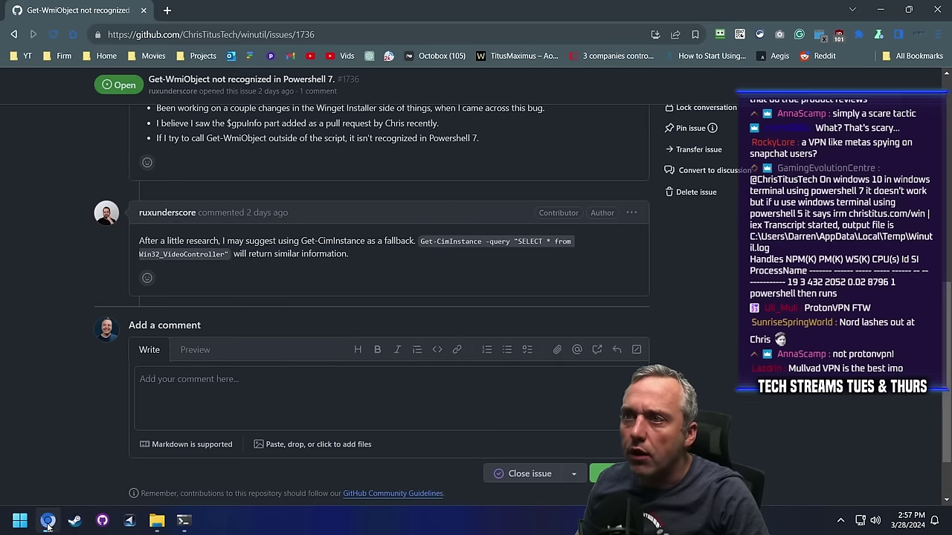
# Open the bookmarked CNET article "3 companies control many big-name VPNs" in a new tab and read its introduction.
pyautogui.click(167, 10)
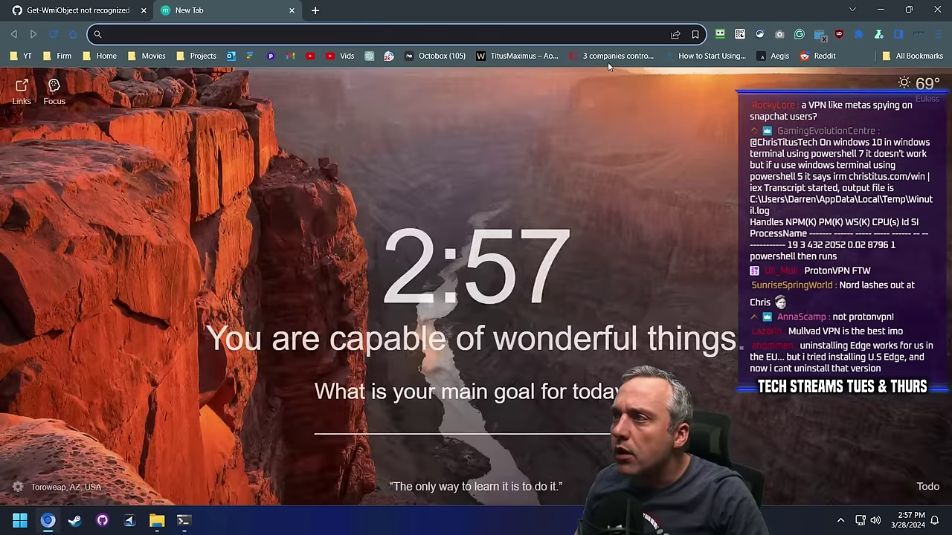
pyautogui.click(615, 57)
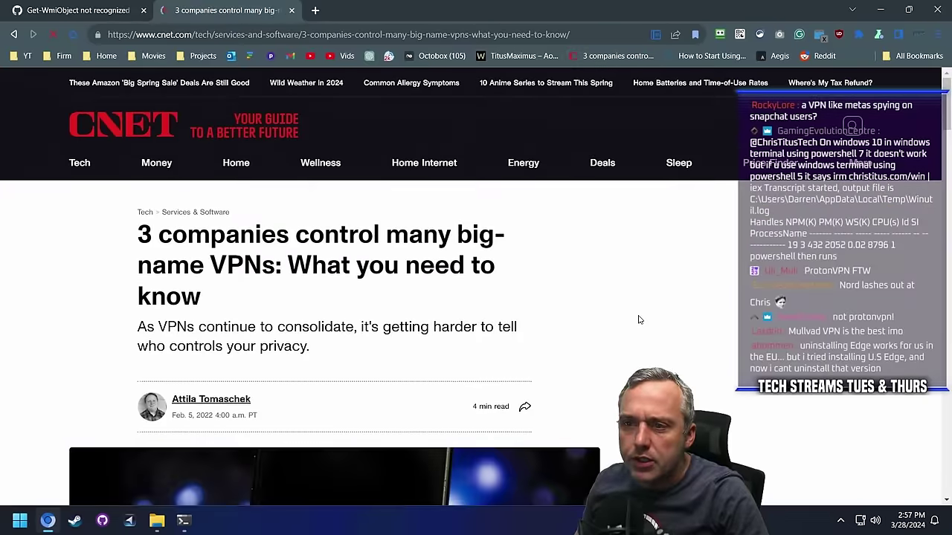
pyautogui.scroll(-3, 636, 317)
pyautogui.scroll(-7, 631, 209)
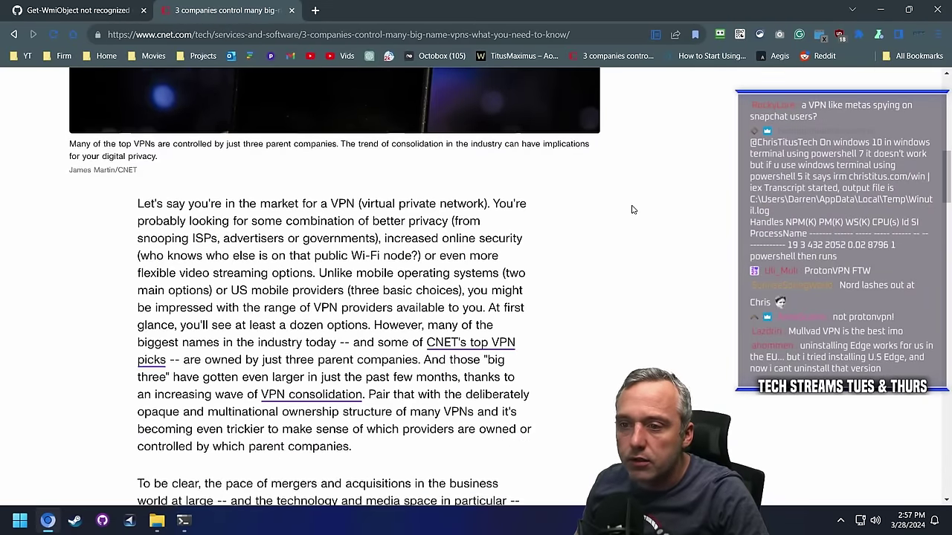
pyautogui.scroll(-6, 631, 208)
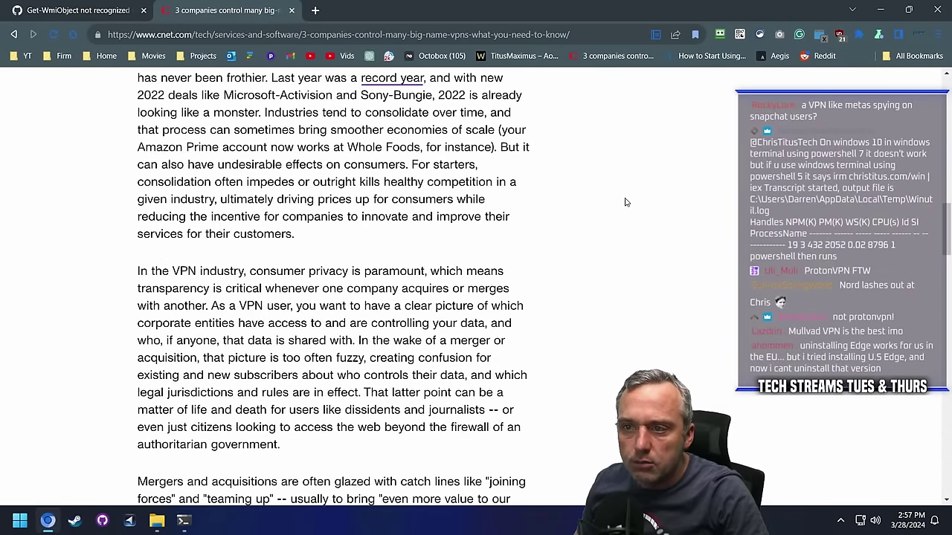
# Read the article's sections on Kape Technologies, Ziff Davis and Nord Security, and close its tab.
pyautogui.scroll(-4, 624, 203)
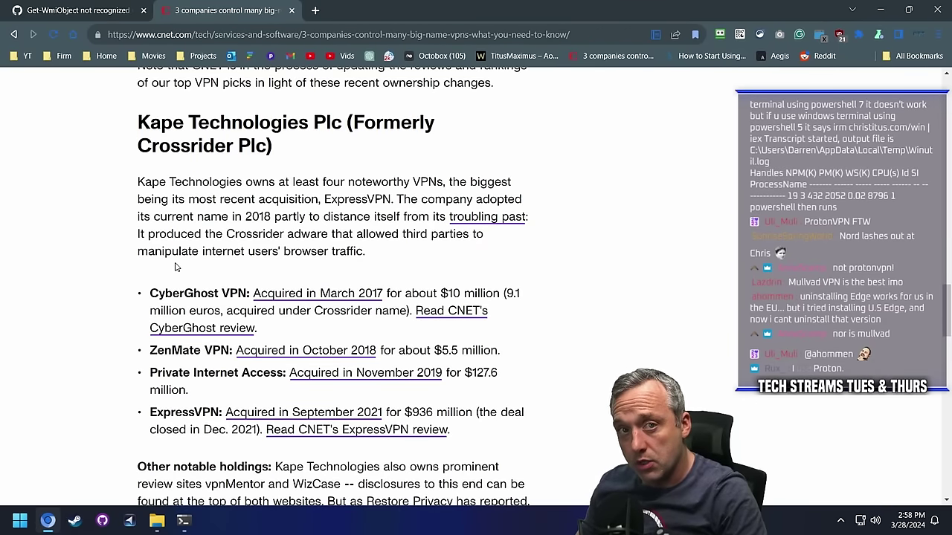
pyautogui.scroll(-4, 177, 267)
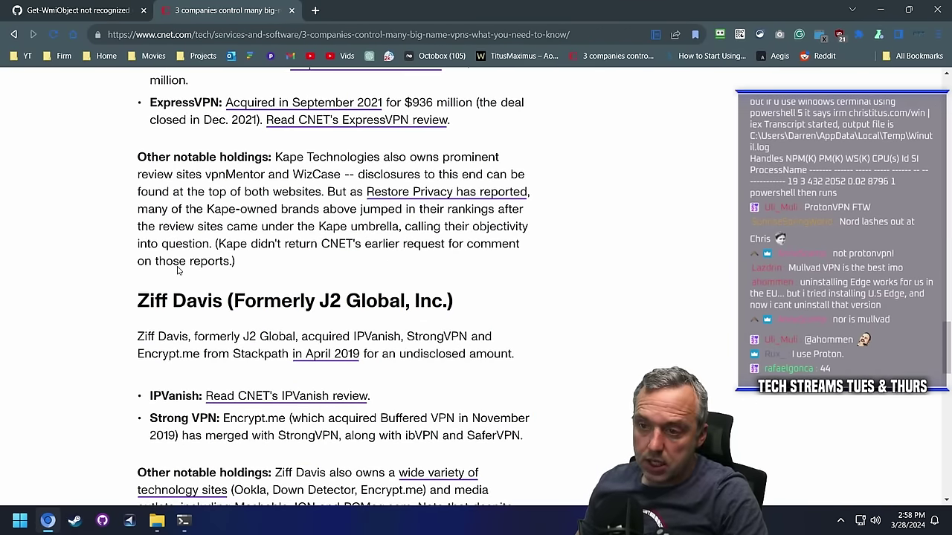
pyautogui.scroll(-3, 176, 267)
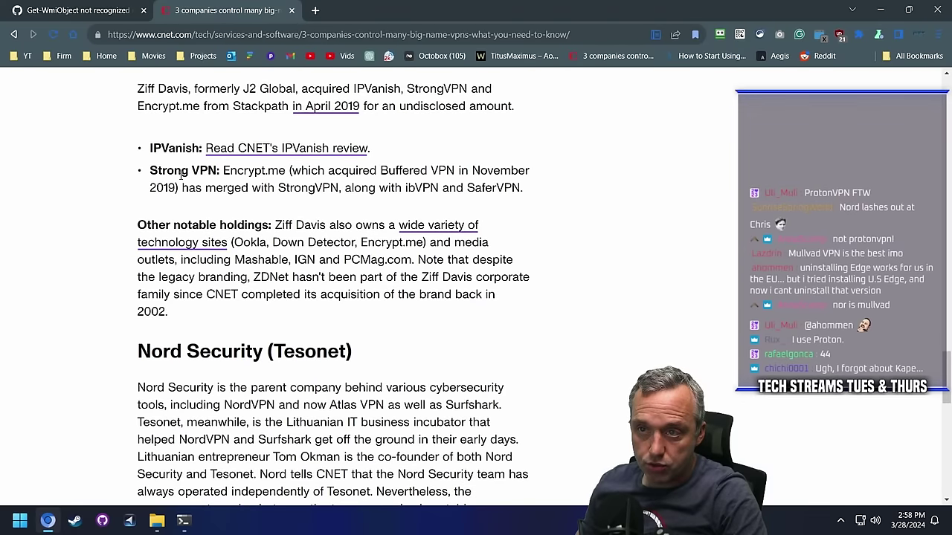
pyautogui.scroll(-3, 111, 206)
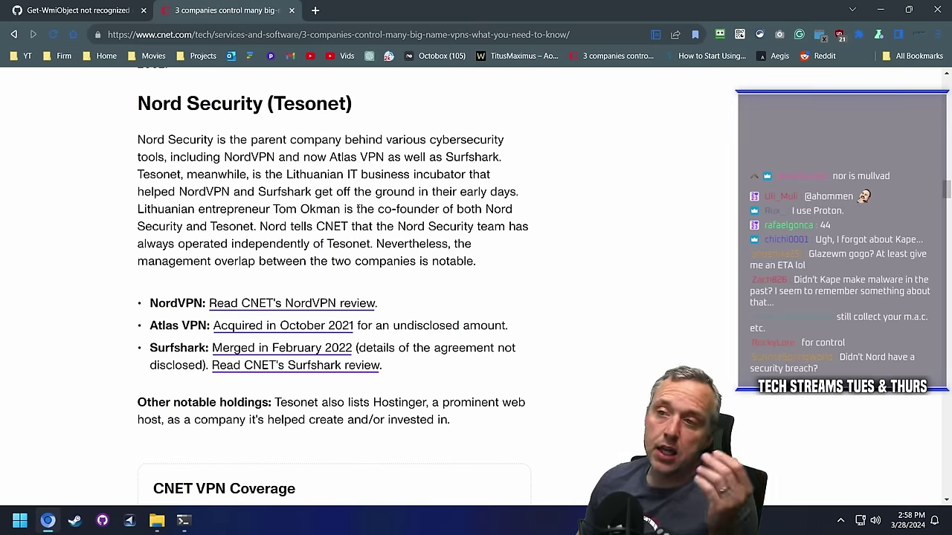
pyautogui.scroll(-4, 655, 183)
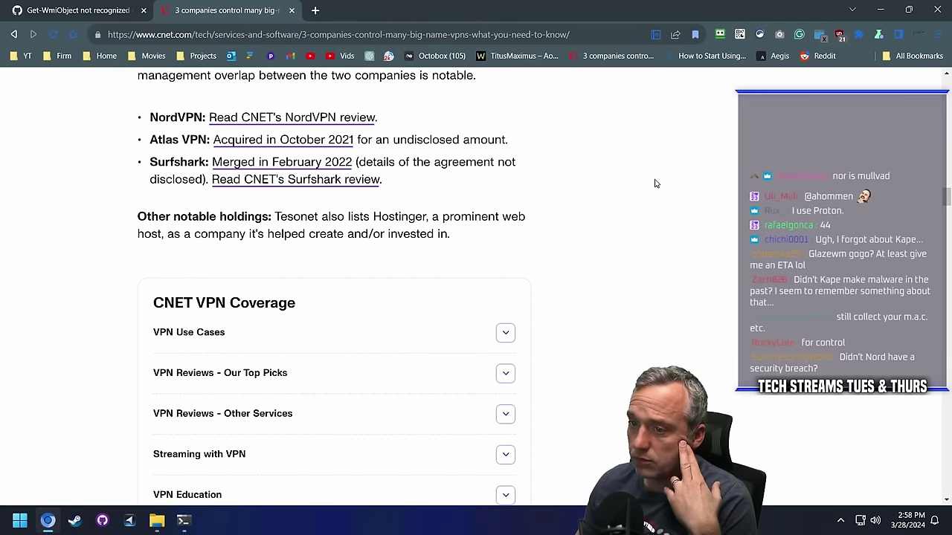
pyautogui.scroll(2, 654, 183)
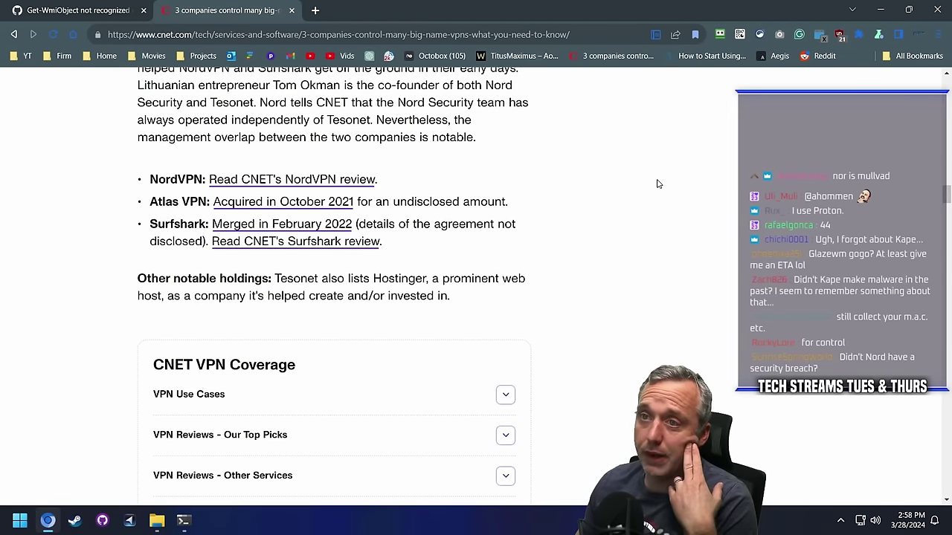
pyautogui.scroll(2, 656, 184)
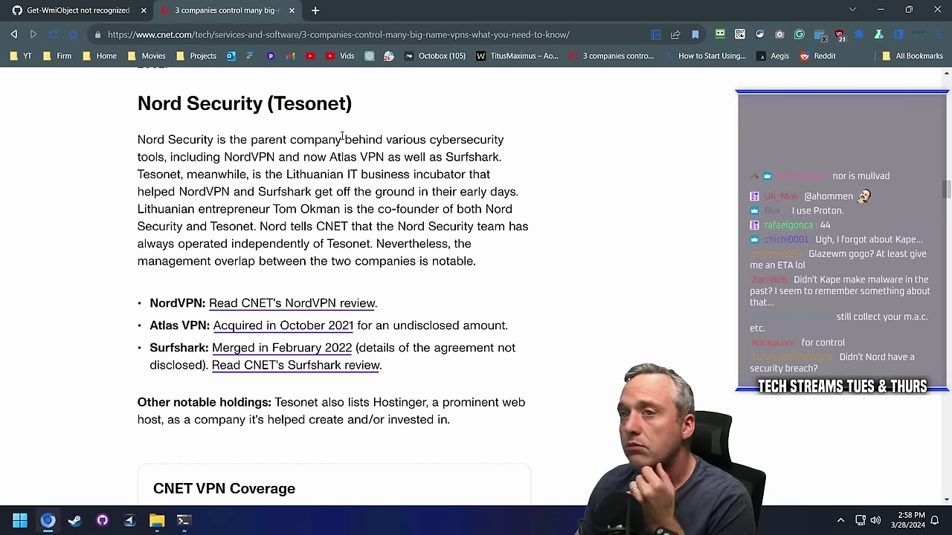
pyautogui.click(291, 11)
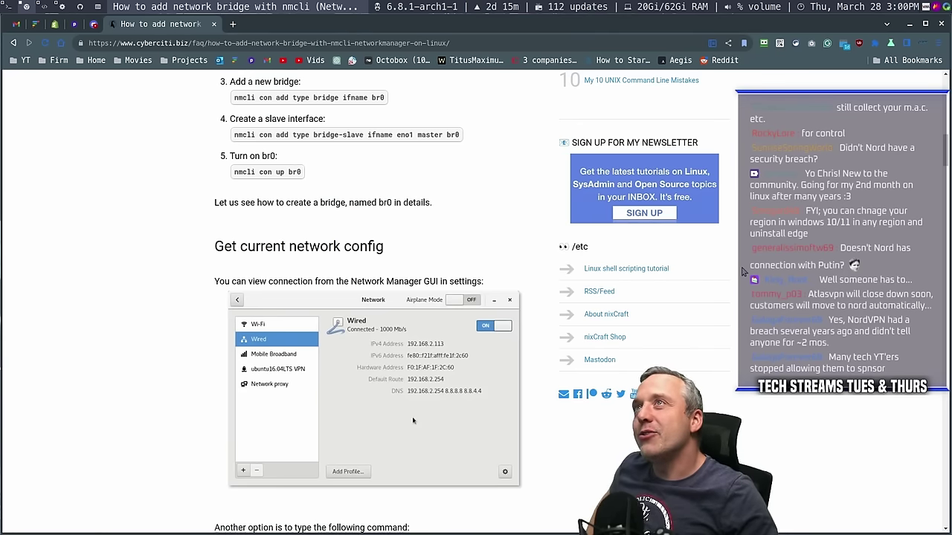
# Switch to the terminal workspace on the Linux host and clear the terminal's output.
pyautogui.press('super+1')
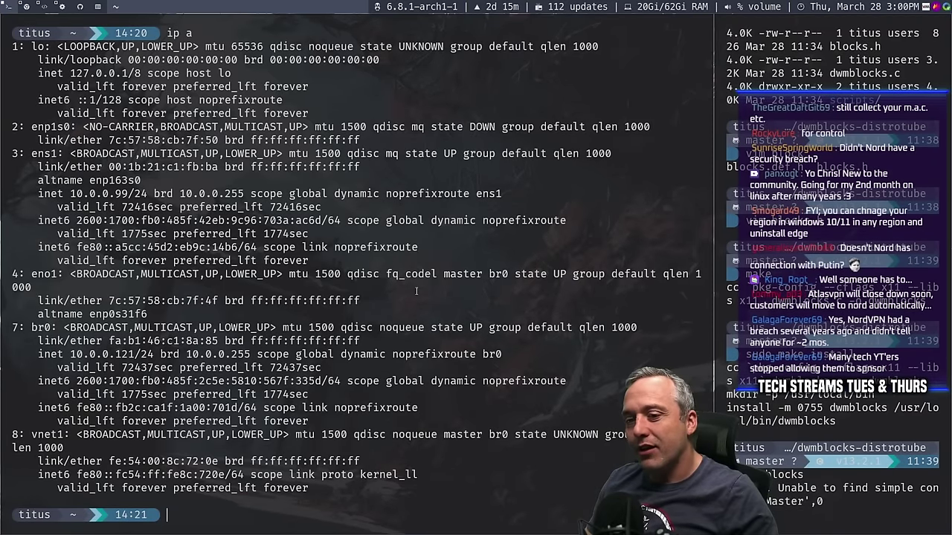
pyautogui.write('clear')
pyautogui.press('Return')
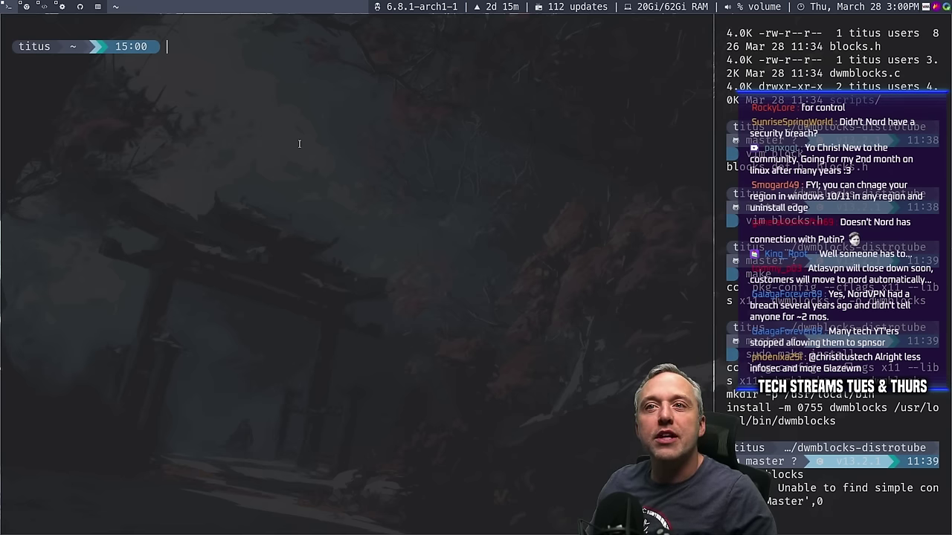
pyautogui.write('32')
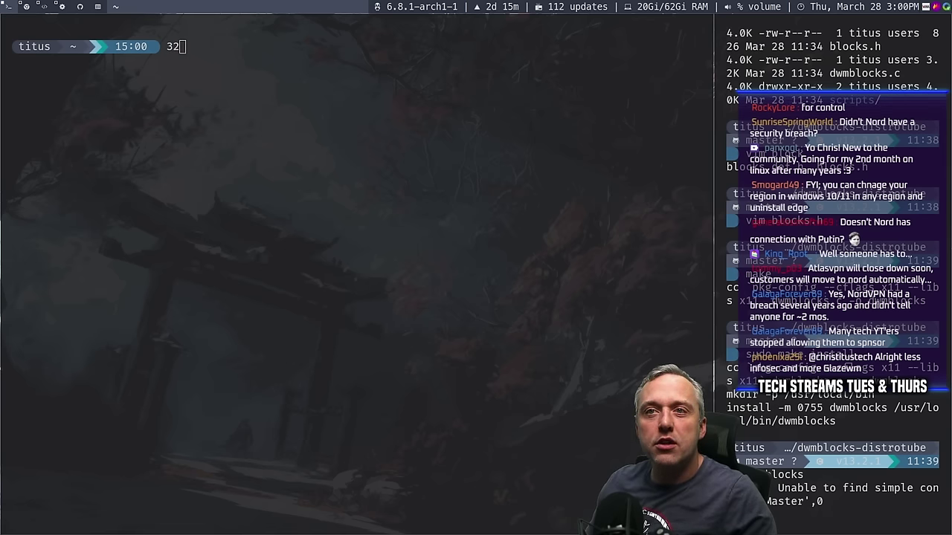
pyautogui.press('Escape')
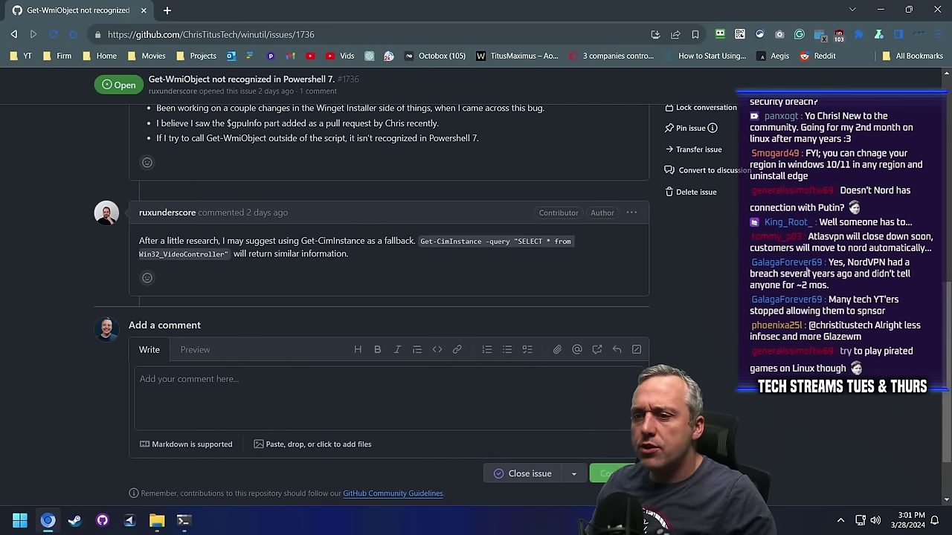
pyautogui.click(33, 527)
pyautogui.write('r')
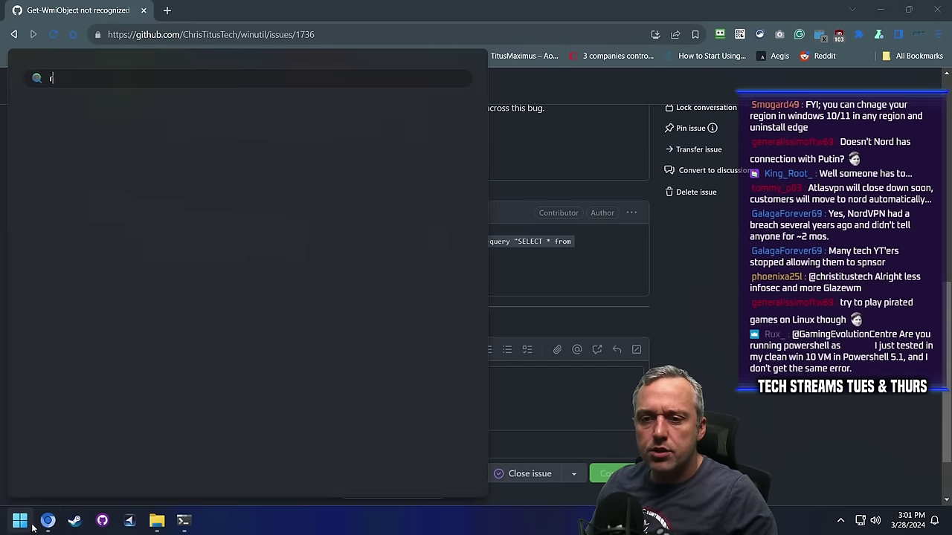
pyautogui.write('eg')
pyautogui.click(64, 278)
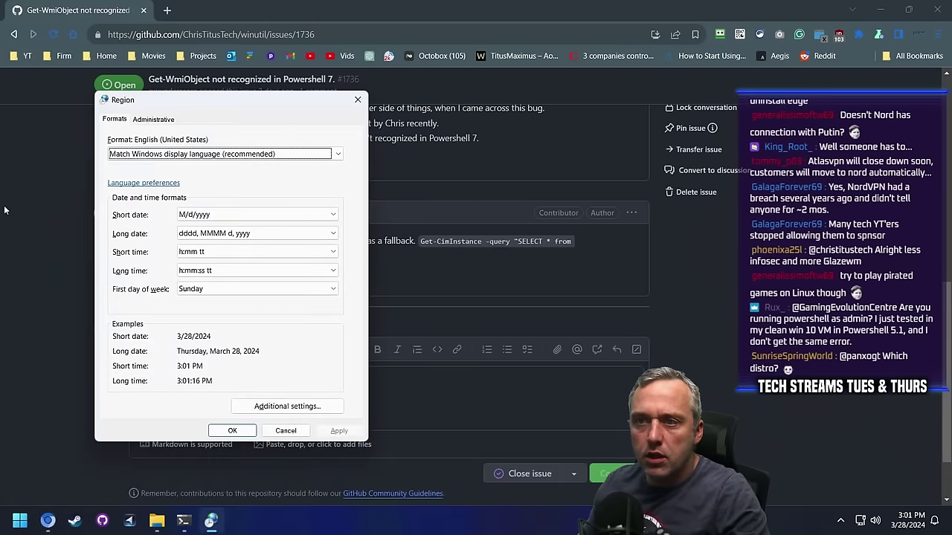
pyautogui.click(290, 155)
pyautogui.click(289, 154)
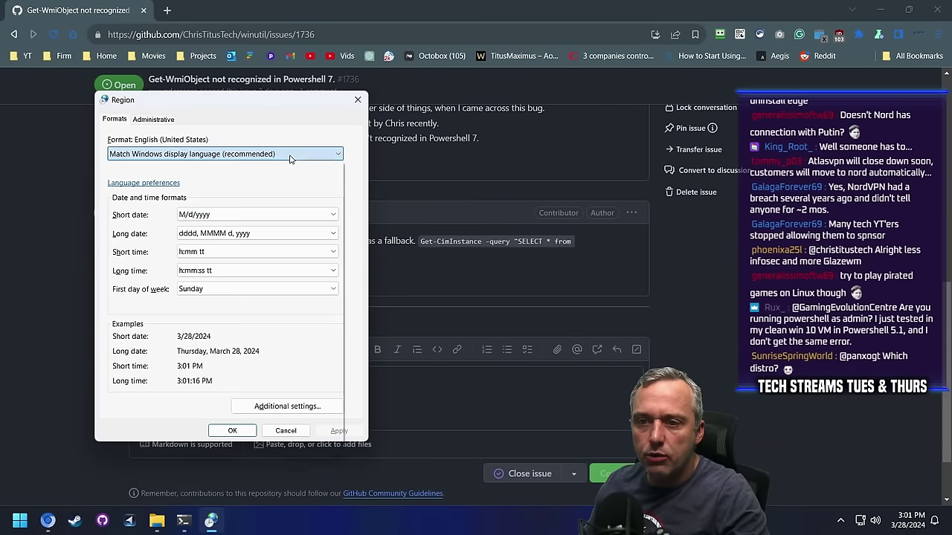
pyautogui.click(268, 436)
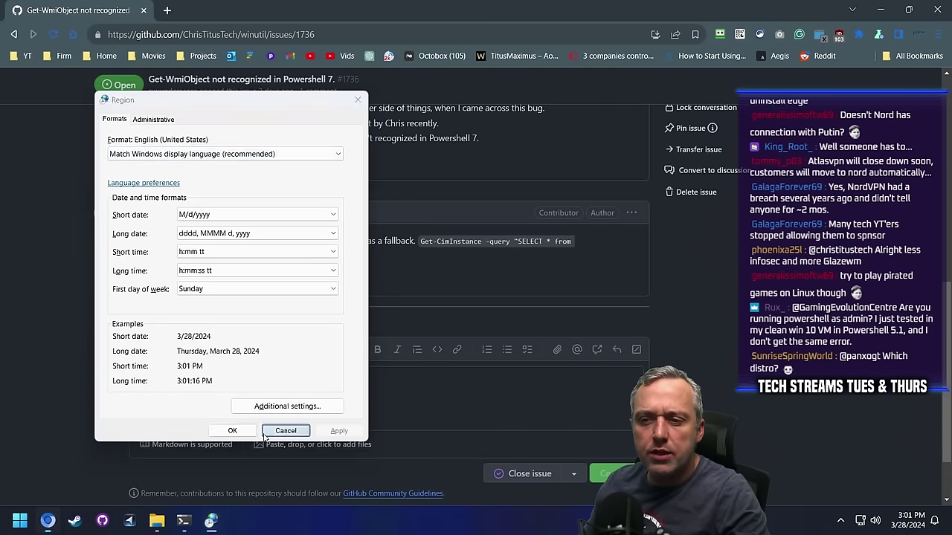
# Open Windows Settings, search for "region", and go to the Region settings page.
pyautogui.click(20, 520)
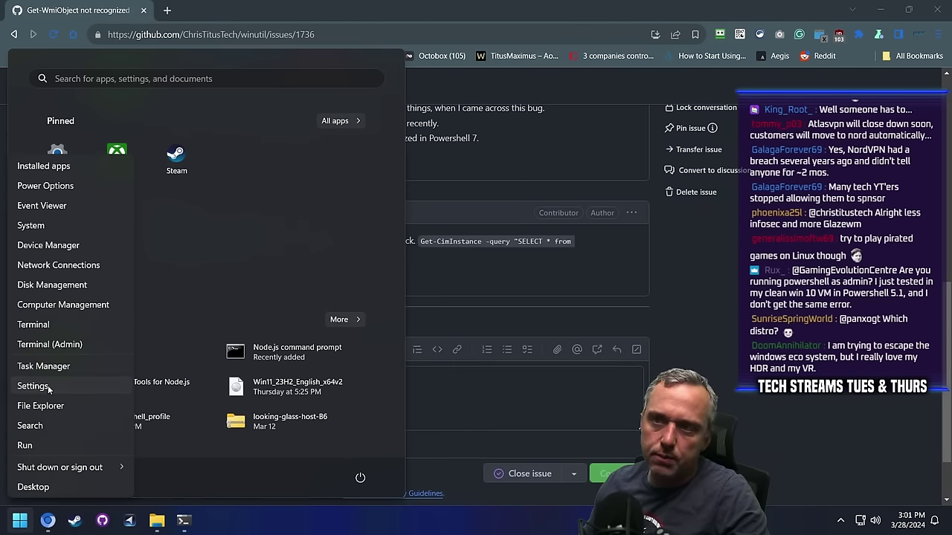
pyautogui.click(32, 385)
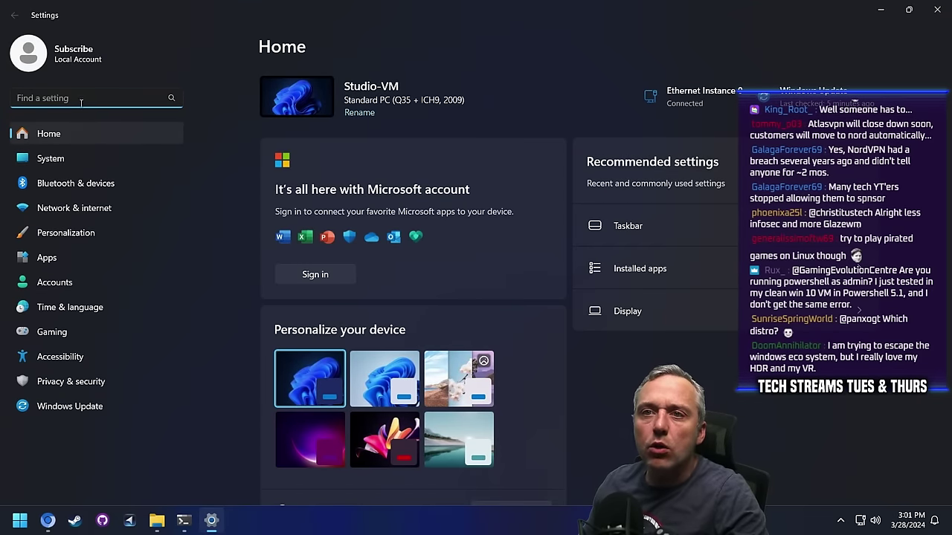
pyautogui.write('region')
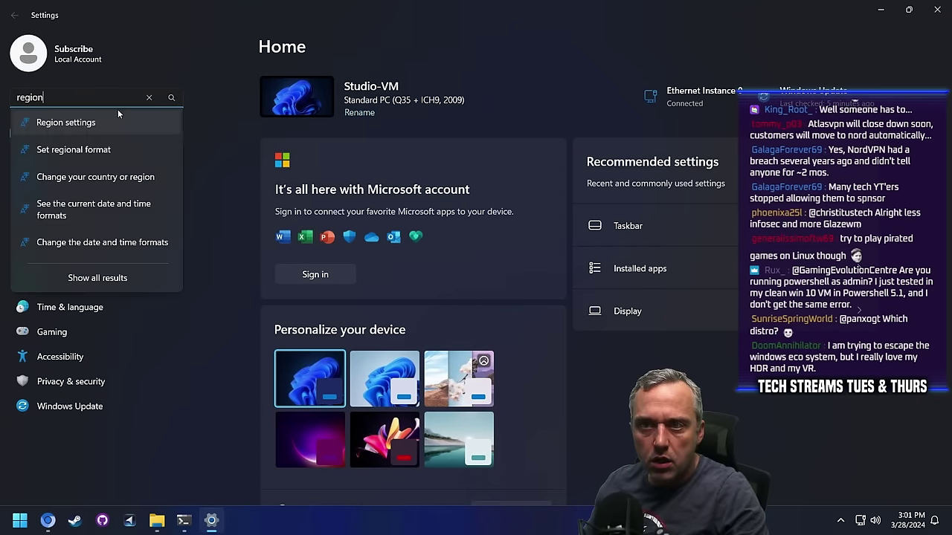
pyautogui.click(65, 122)
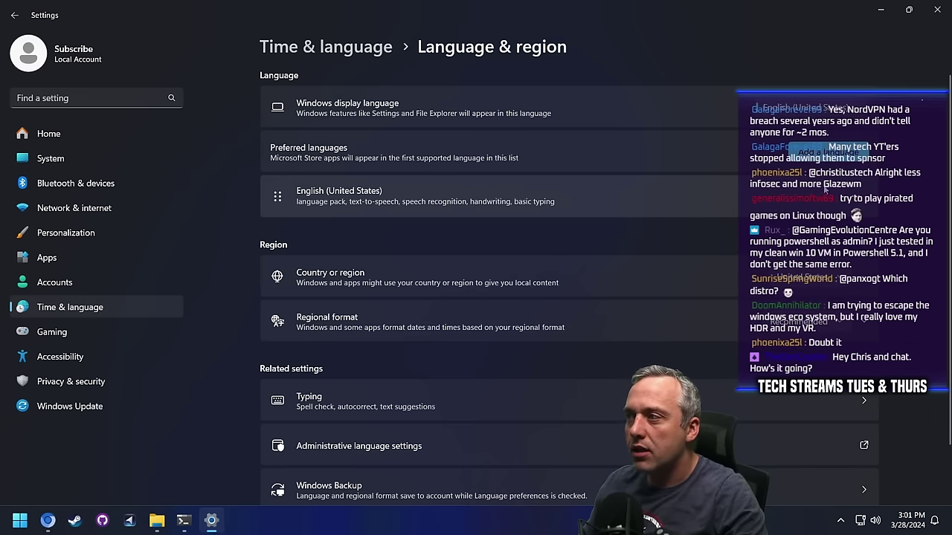
# Review the language options for English (United States) and return to the Language & region page.
pyautogui.click(613, 206)
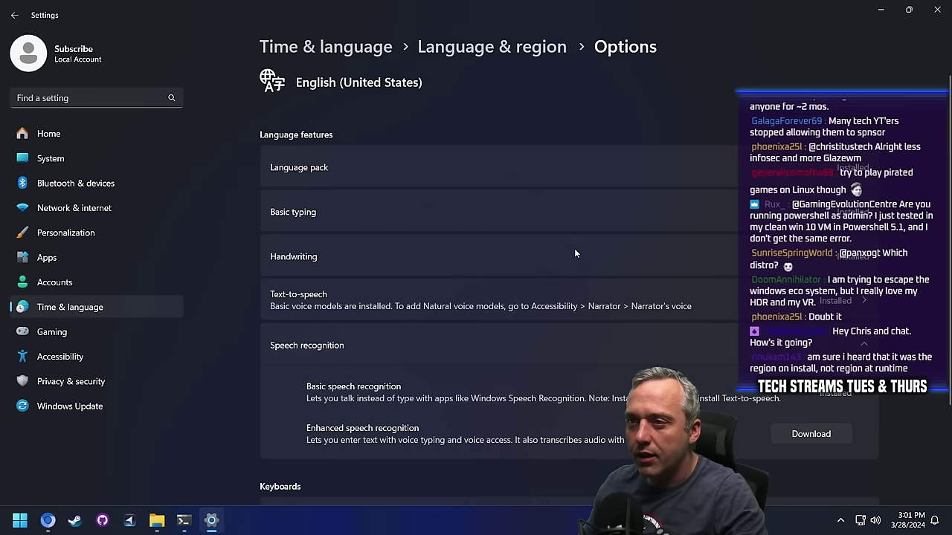
pyautogui.scroll(-2, 574, 248)
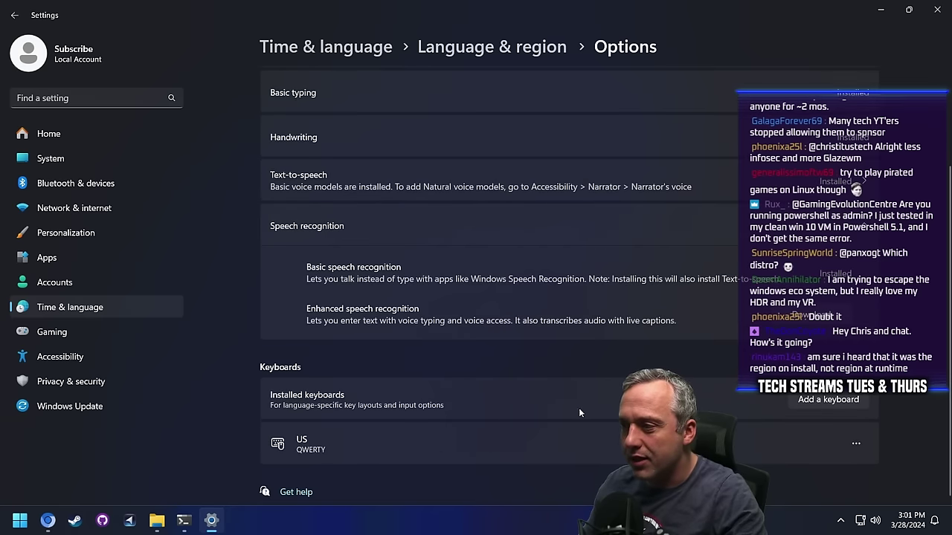
pyautogui.click(521, 46)
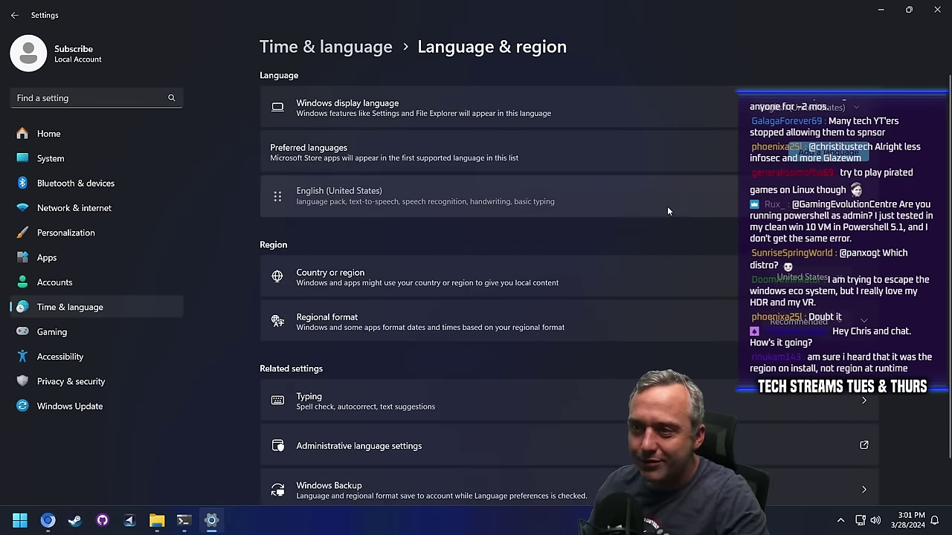
# Set the country or region to United Kingdom, look through the available regional formats, and dismiss the list.
pyautogui.click(841, 275)
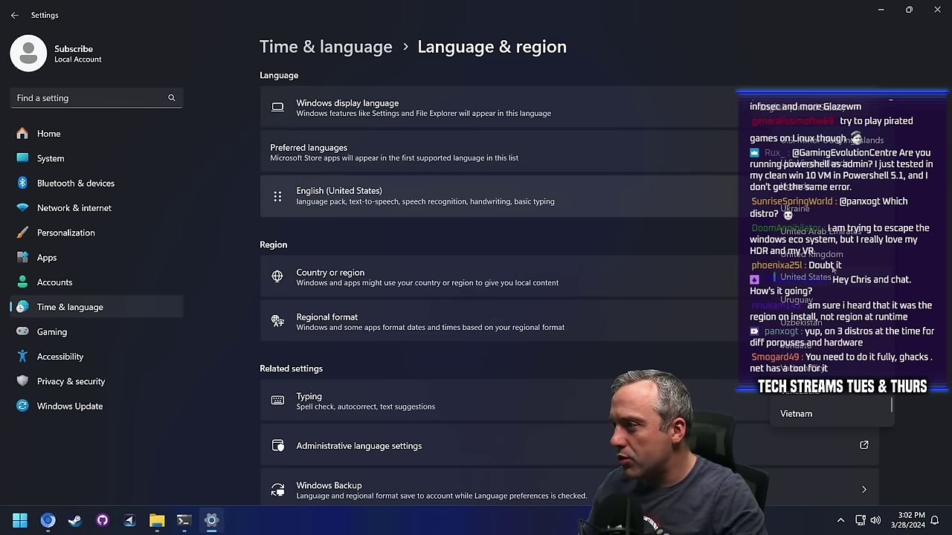
pyautogui.click(839, 257)
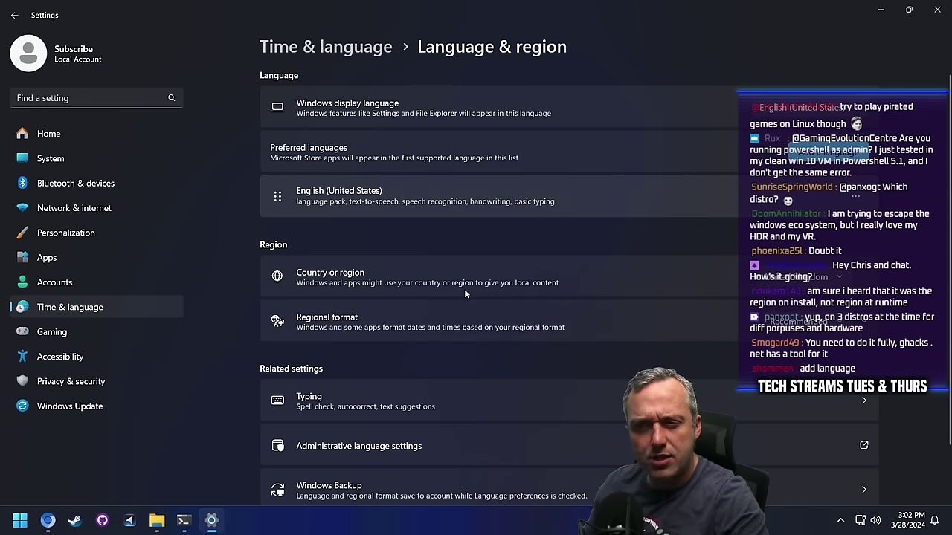
pyautogui.click(825, 321)
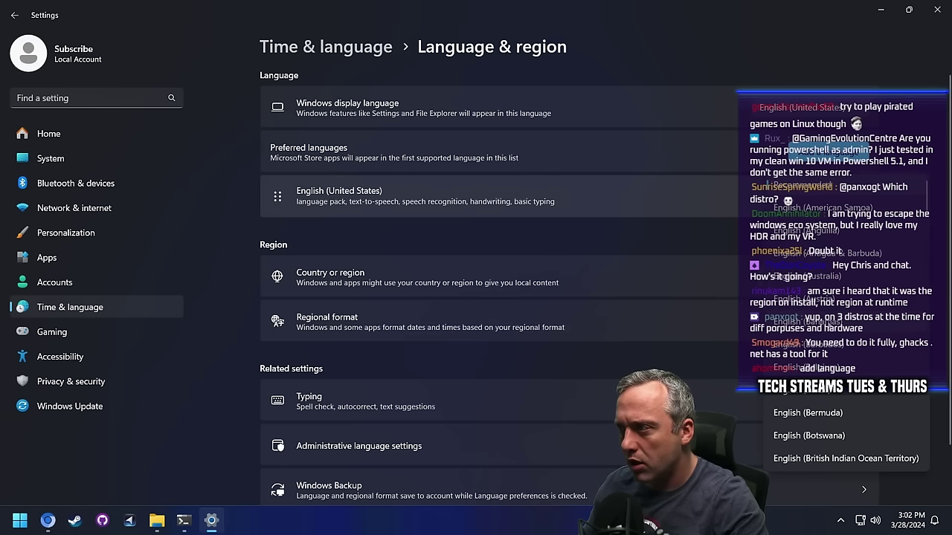
pyautogui.scroll(-5, 831, 355)
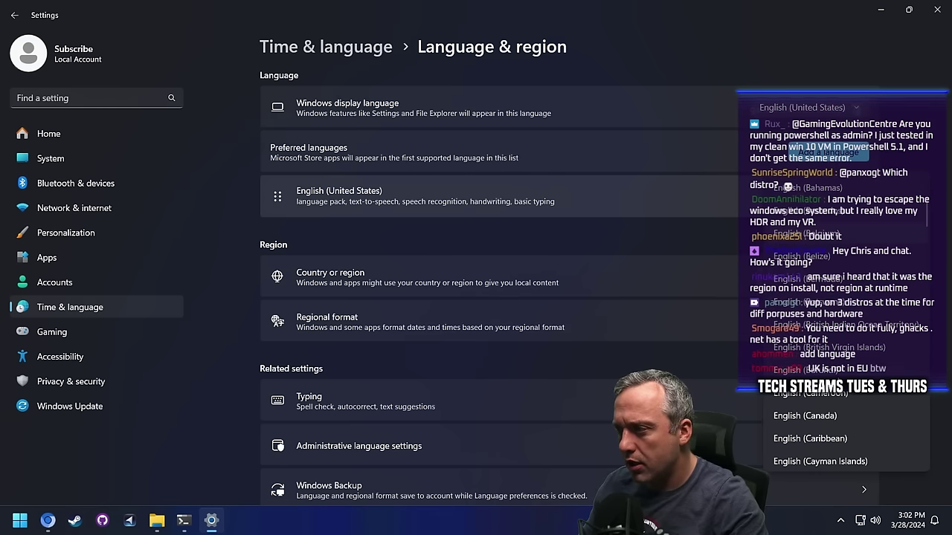
pyautogui.click(565, 336)
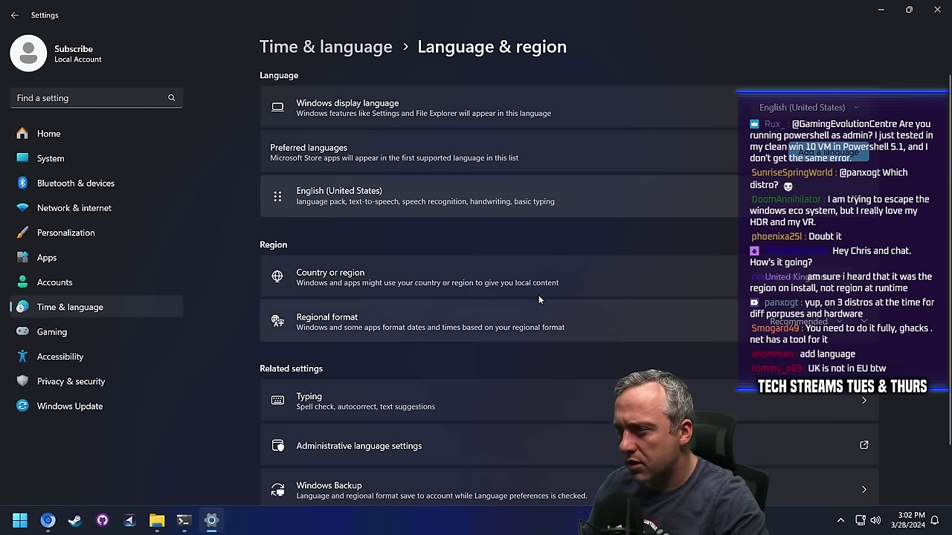
# Set the regional format to English (United States), check the remaining options on the page, and close Settings.
pyautogui.click(840, 321)
pyautogui.scroll(-4, 892, 334)
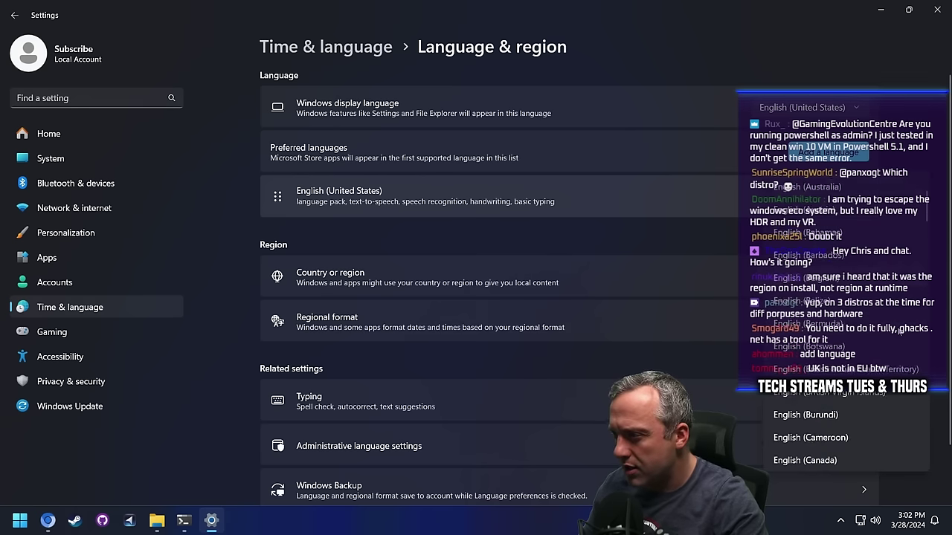
pyautogui.scroll(-15, 892, 327)
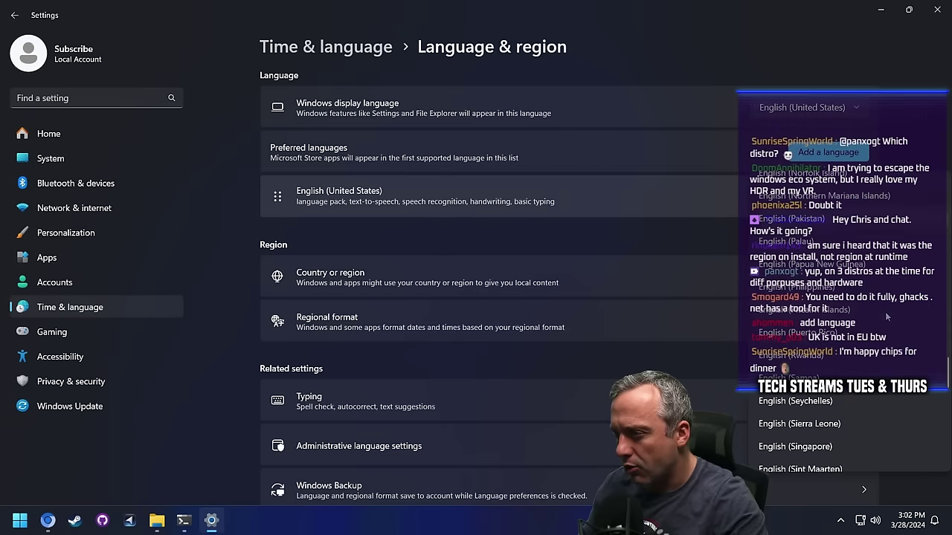
pyautogui.scroll(-8, 885, 317)
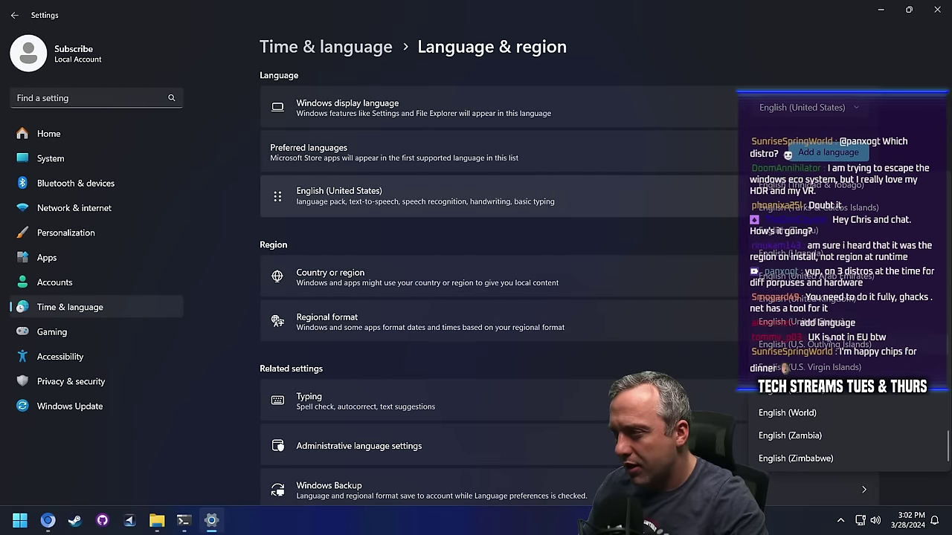
pyautogui.click(821, 327)
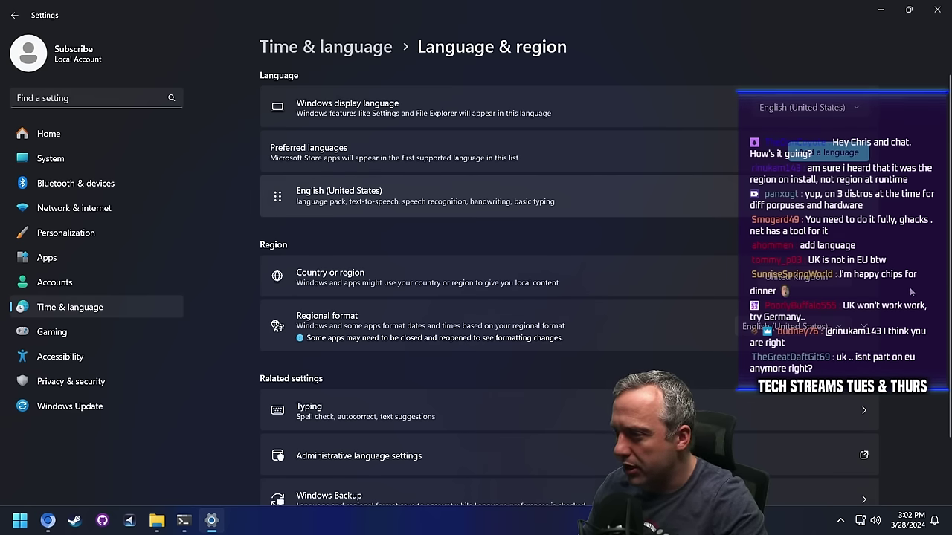
pyautogui.scroll(-2, 615, 287)
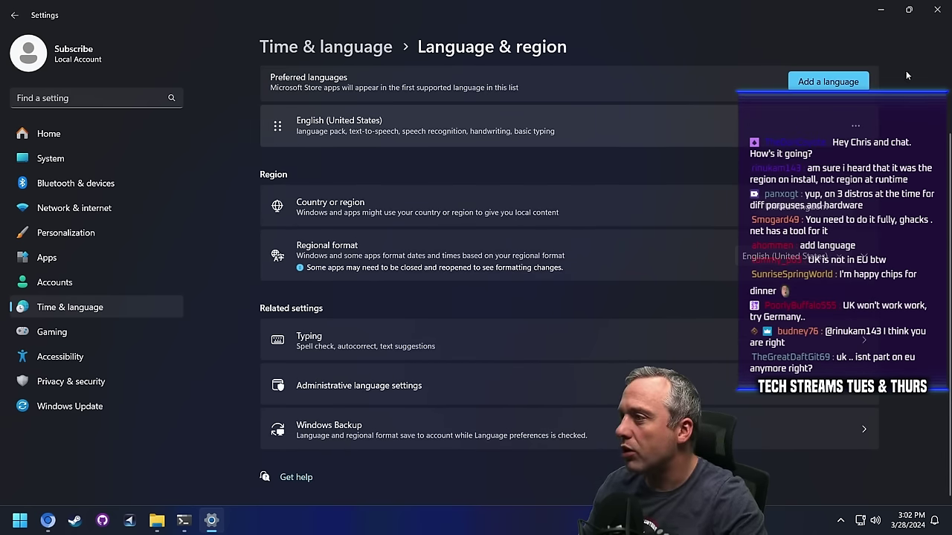
pyautogui.click(937, 10)
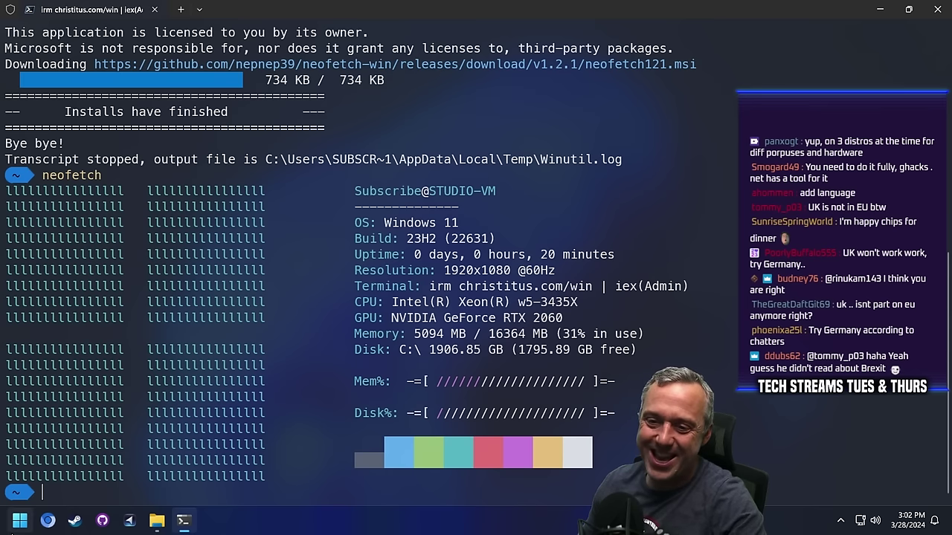
# Reopen Windows Settings, search for "region", and go to the Region settings page.
pyautogui.rightClick(20, 520)
pyautogui.click(52, 387)
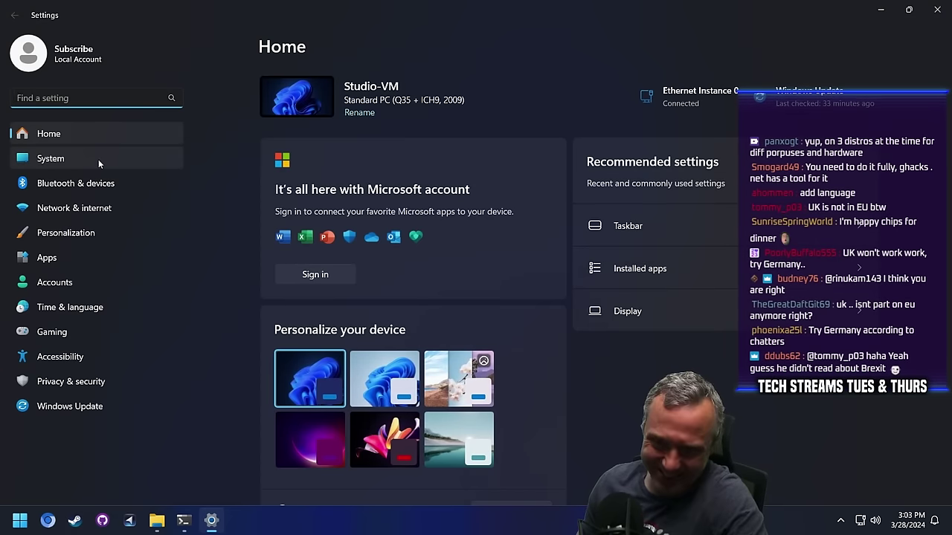
pyautogui.write('regio')
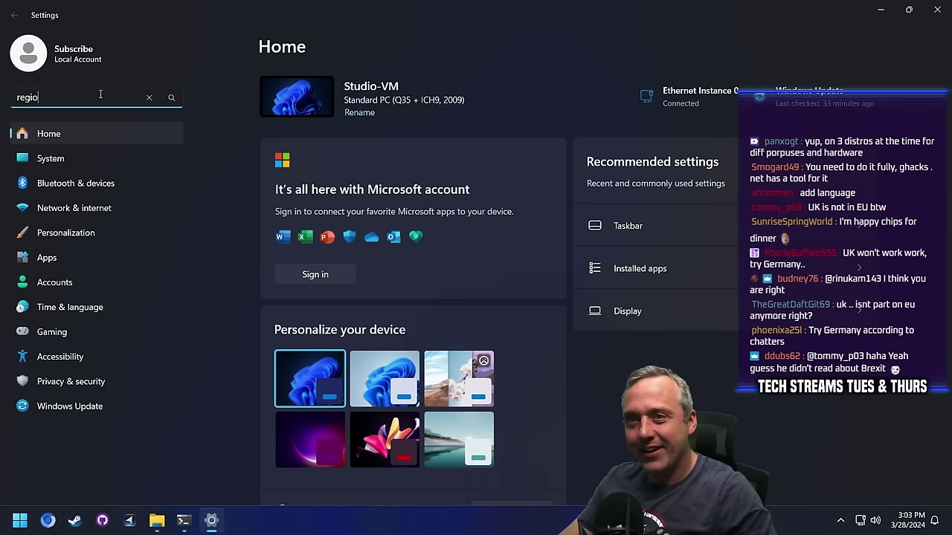
pyautogui.write('n')
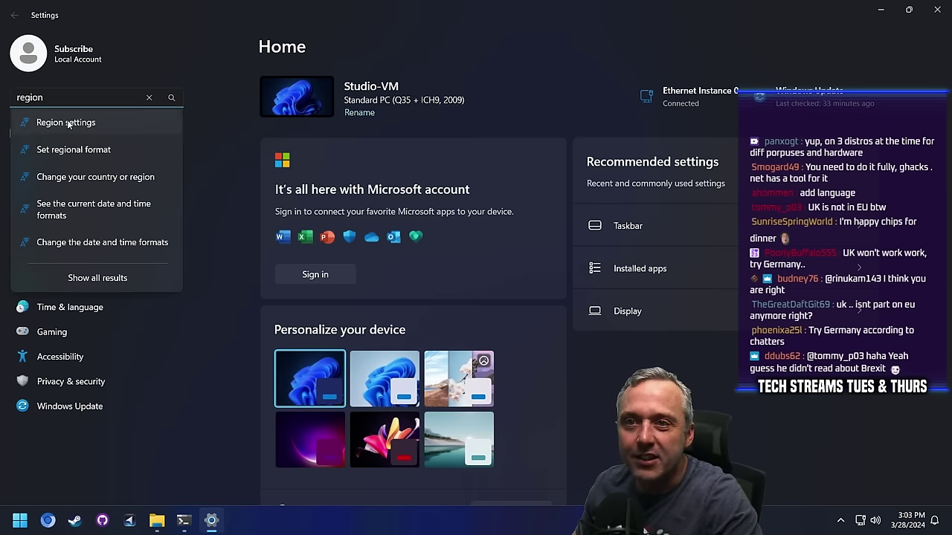
pyautogui.click(66, 123)
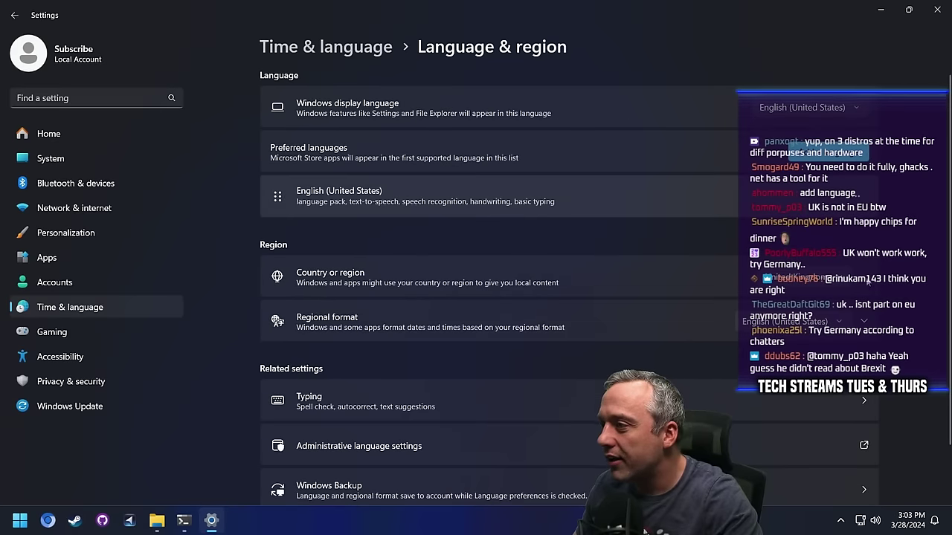
# Set the country or region to Ireland and close Settings.
pyautogui.click(843, 281)
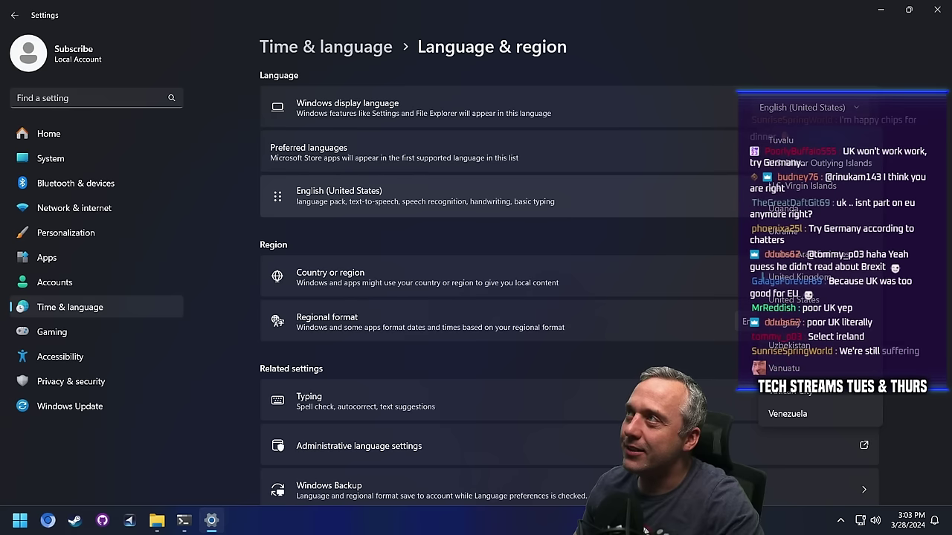
pyautogui.scroll(10, 834, 274)
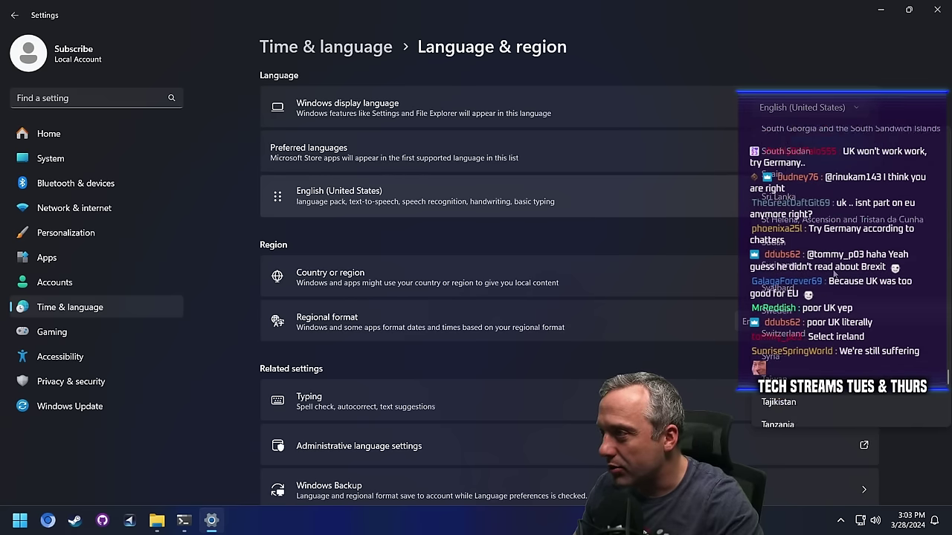
pyautogui.scroll(15, 834, 274)
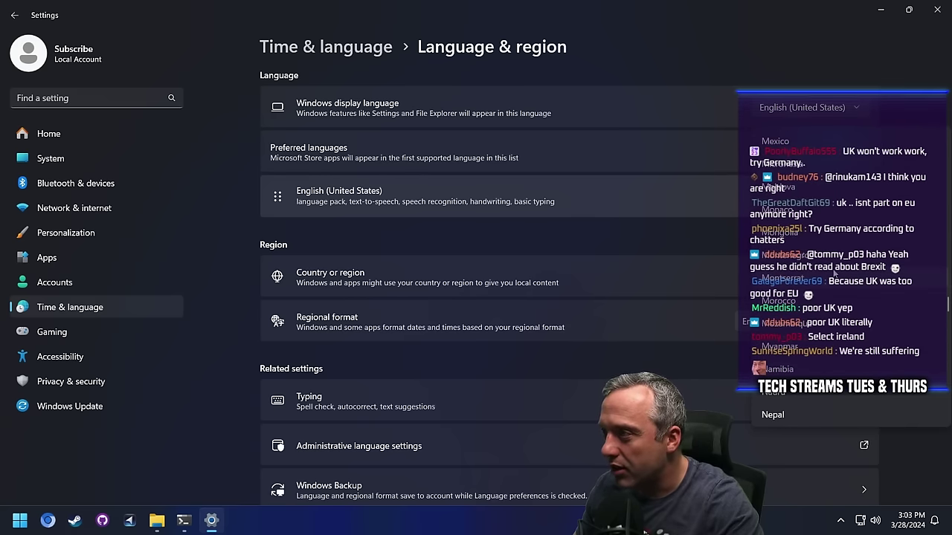
pyautogui.scroll(10, 834, 274)
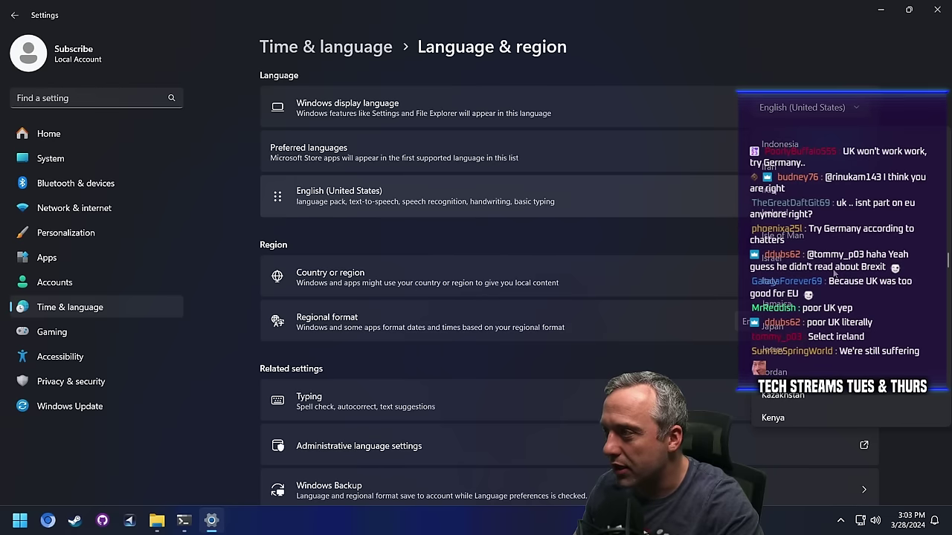
pyautogui.scroll(2, 834, 275)
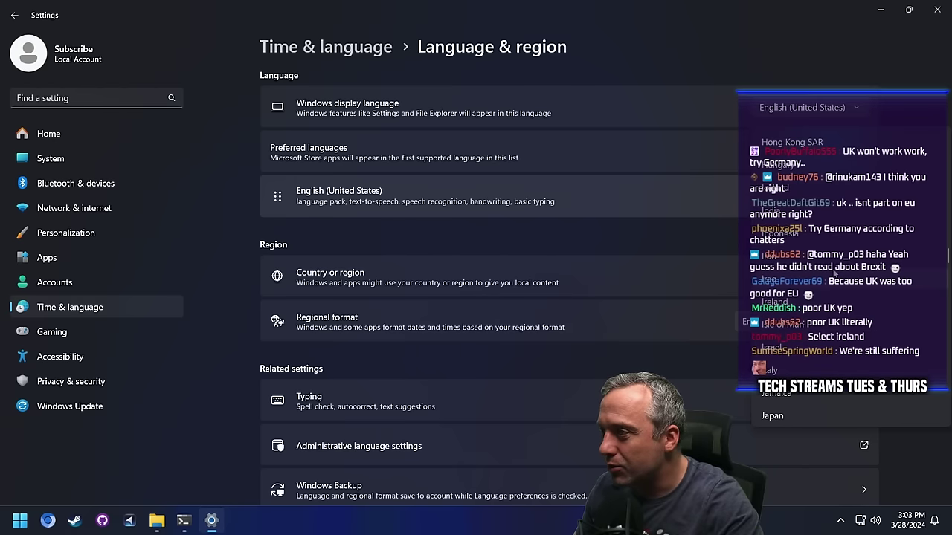
pyautogui.click(791, 302)
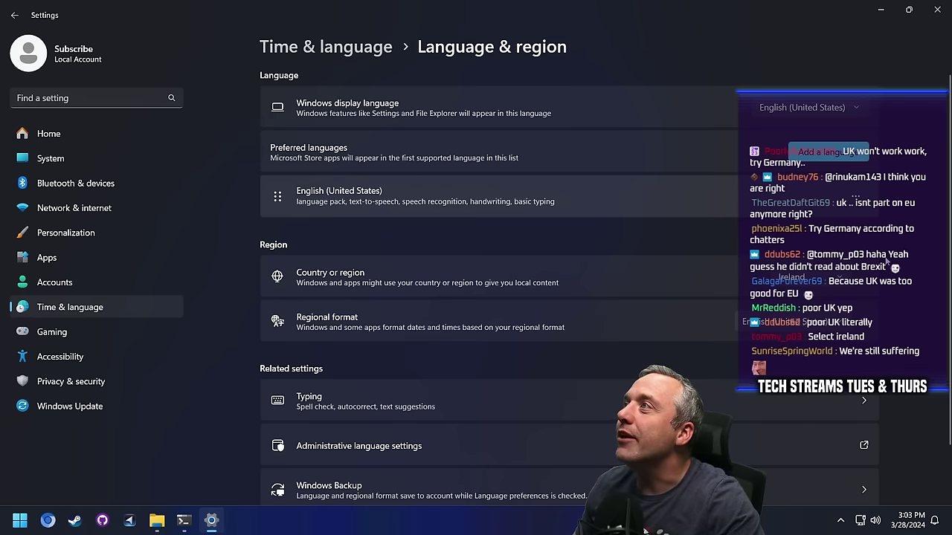
pyautogui.scroll(-2, 887, 259)
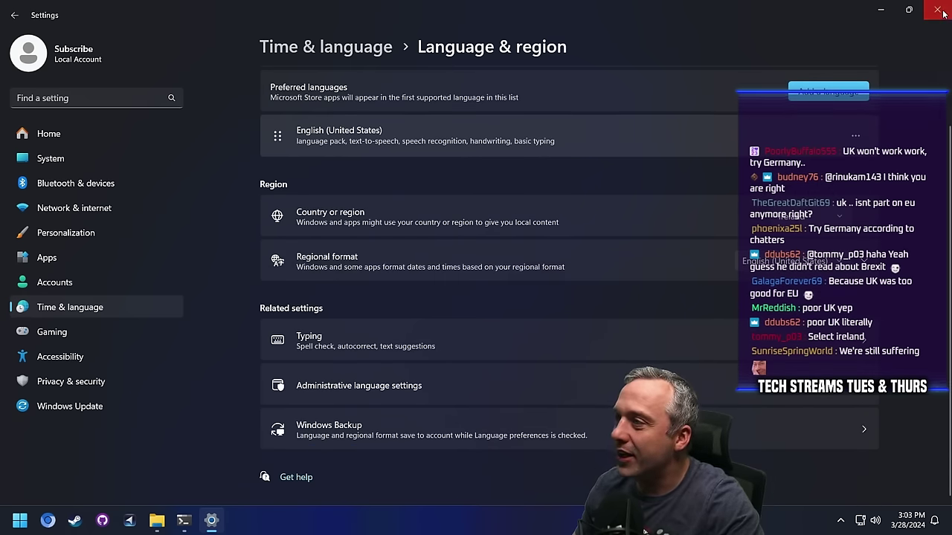
pyautogui.click(942, 13)
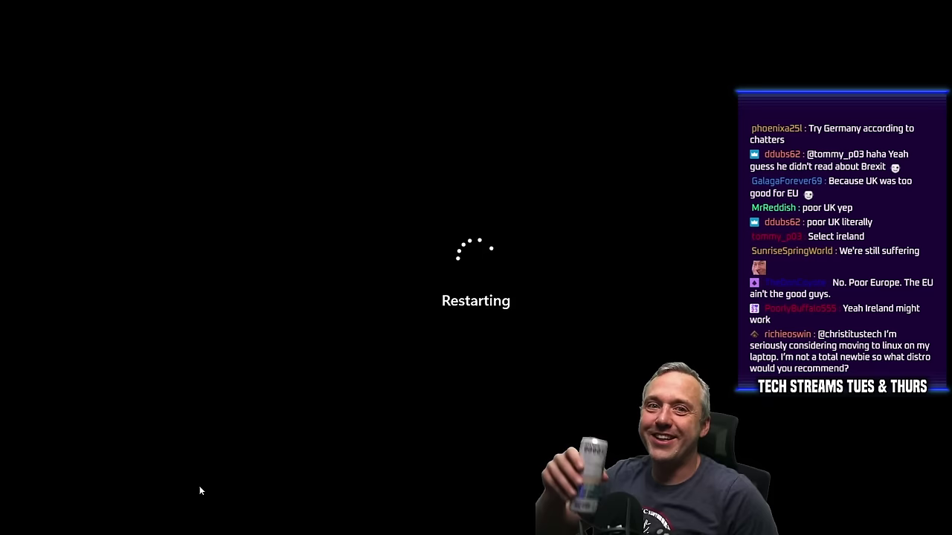
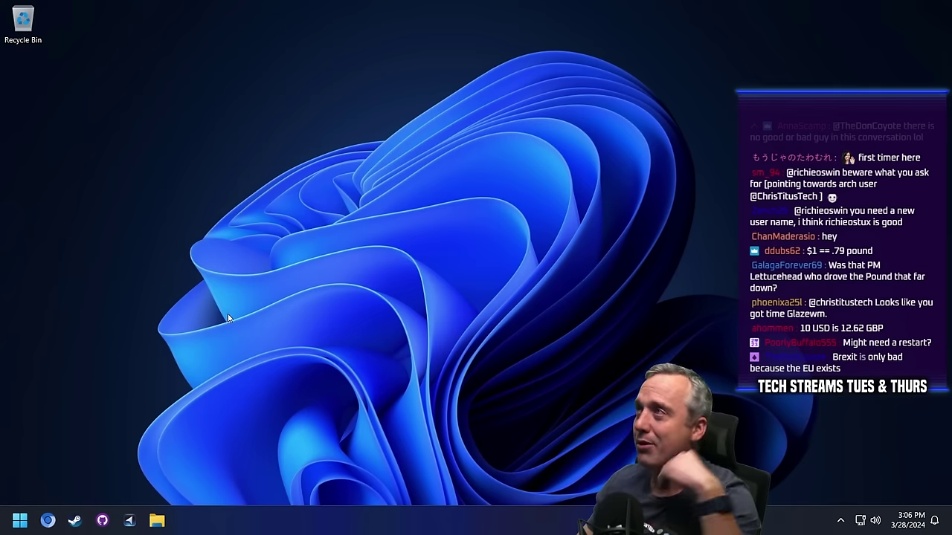
# Open the web browser, search Google for "glazewm", and go to the glzr-io/glazewm GitHub repository.
pyautogui.click(45, 522)
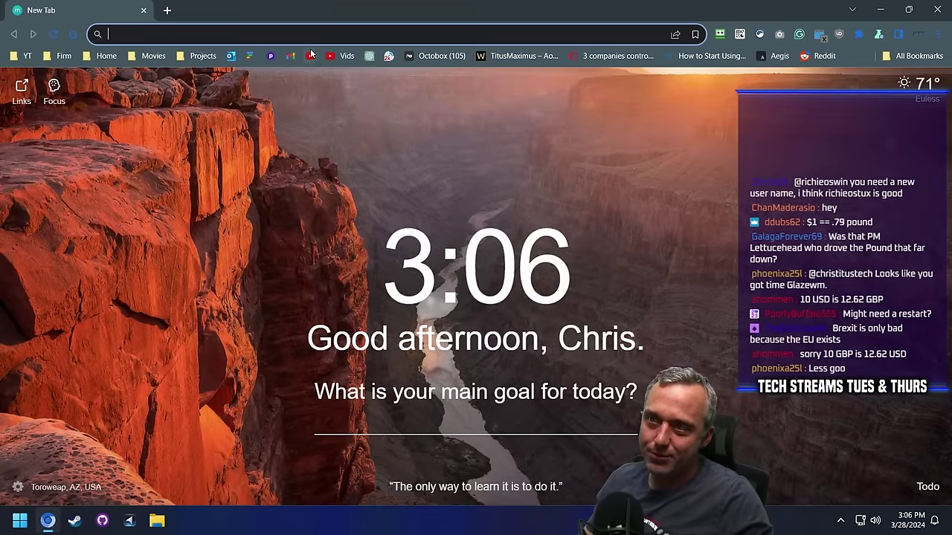
pyautogui.click(313, 35)
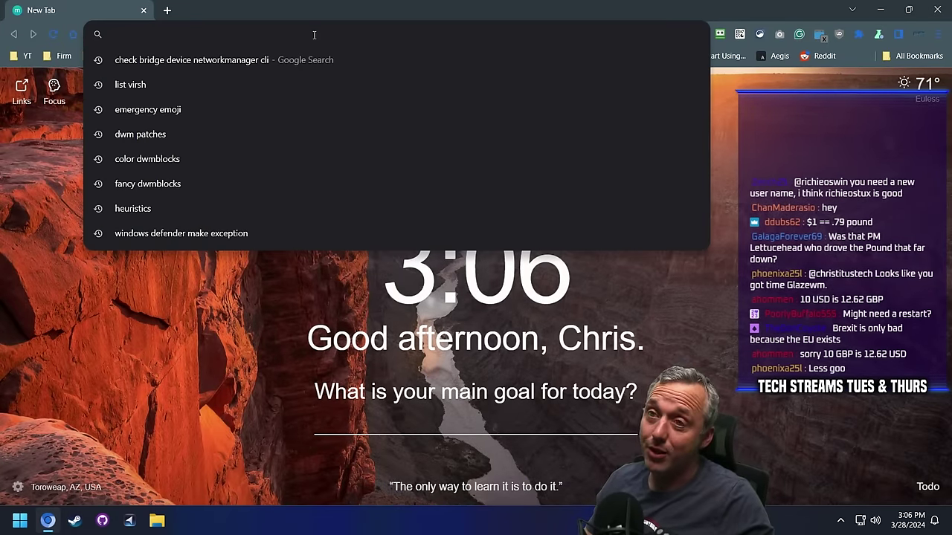
pyautogui.write('gla')
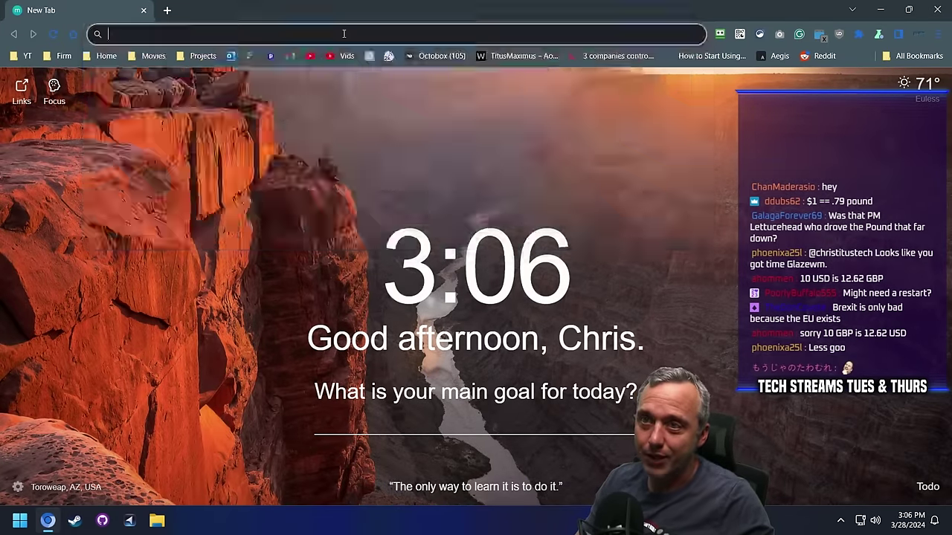
pyautogui.write('zewm')
pyautogui.press('Return')
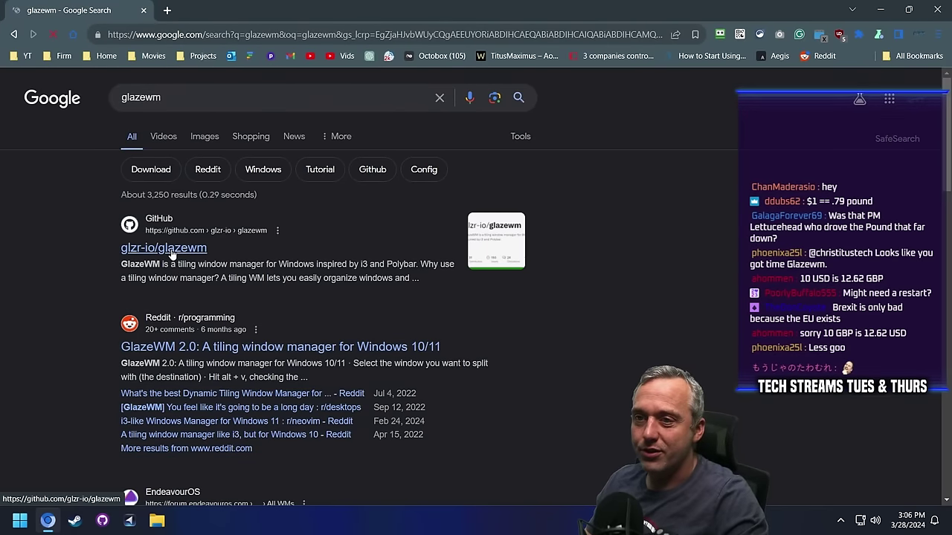
pyautogui.click(170, 251)
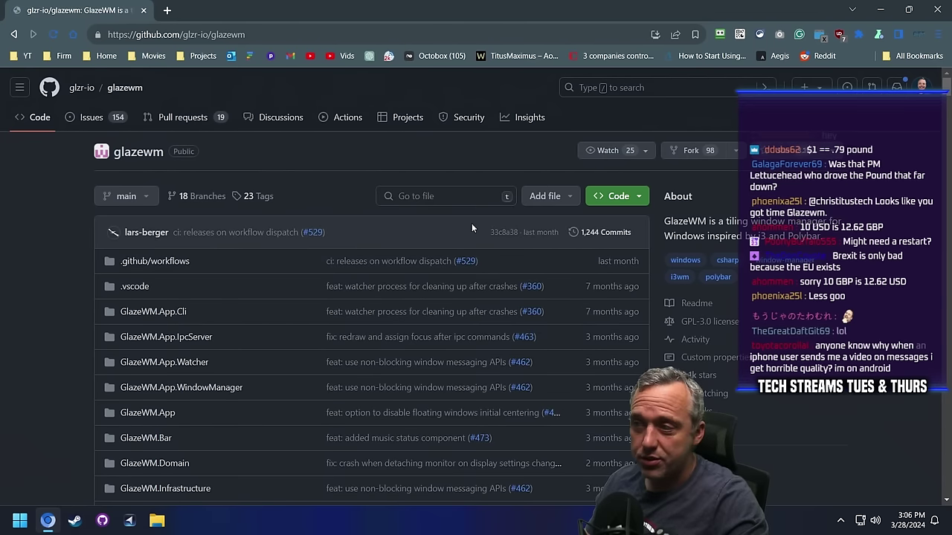
# Open the GlazeWM releases page and look over the downloadable assets of release v2.1.1.
pyautogui.scroll(-2, 924, 278)
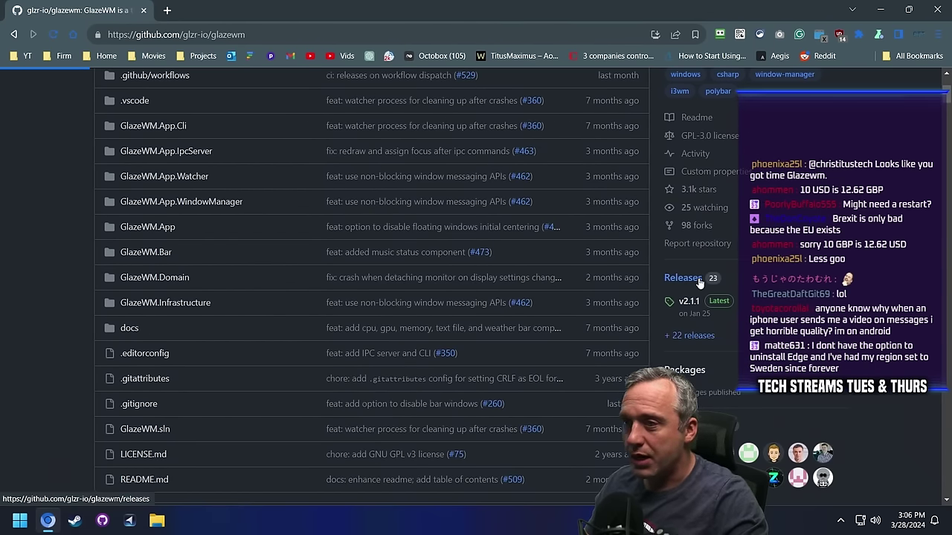
pyautogui.click(731, 282)
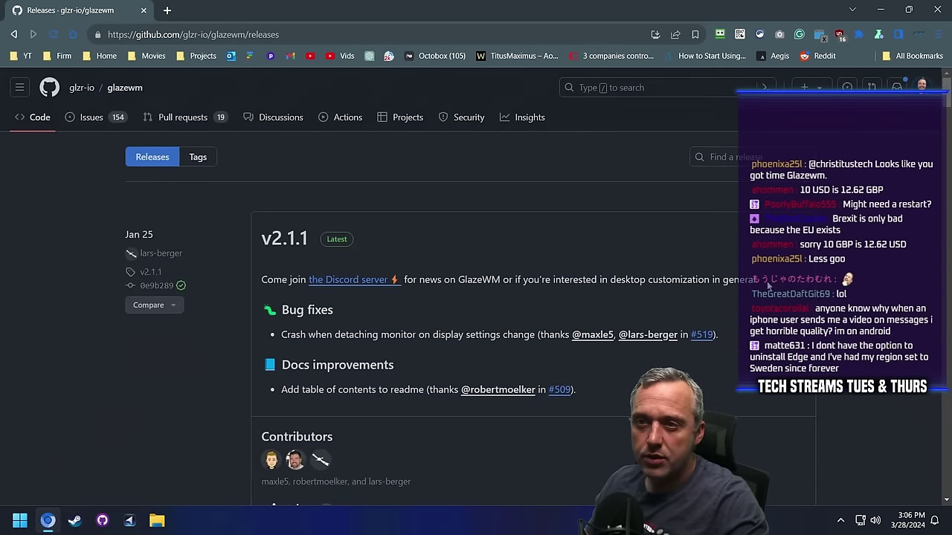
pyautogui.scroll(-2, 750, 282)
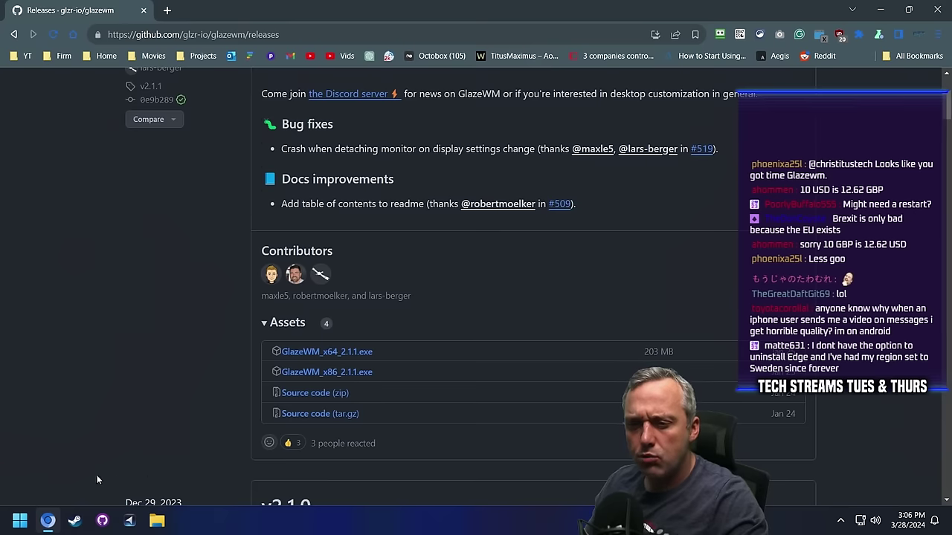
# Open an administrator terminal and search the winget packages with "winget search Glaze".
pyautogui.rightClick(20, 521)
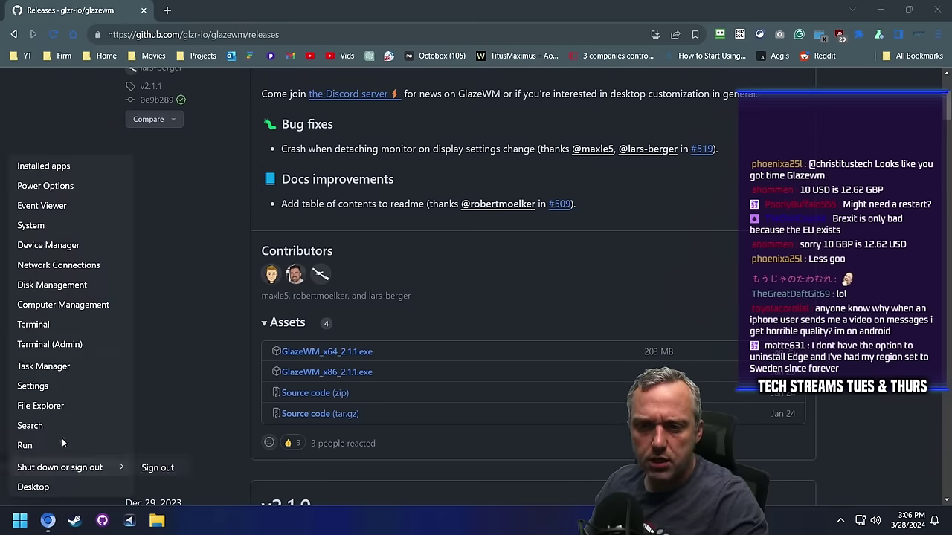
pyautogui.click(50, 345)
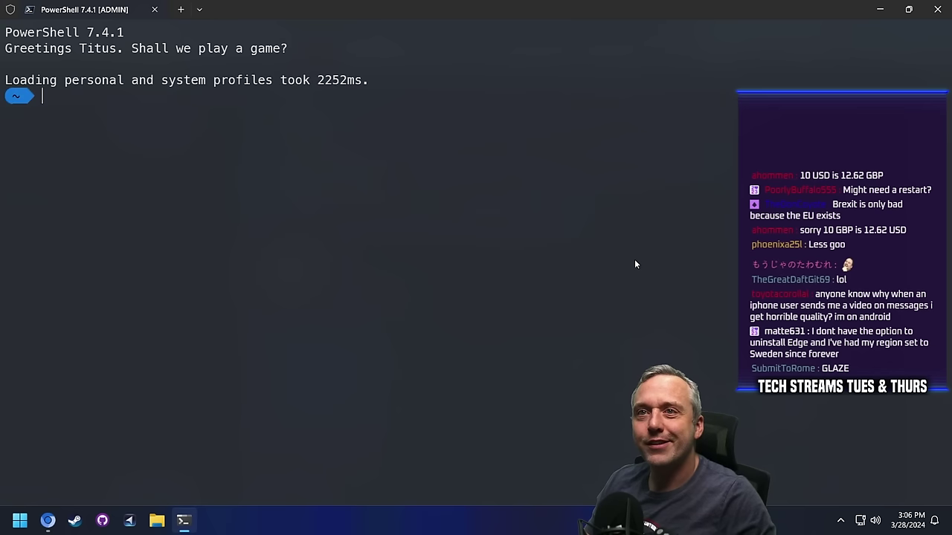
pyautogui.write('winget searc')
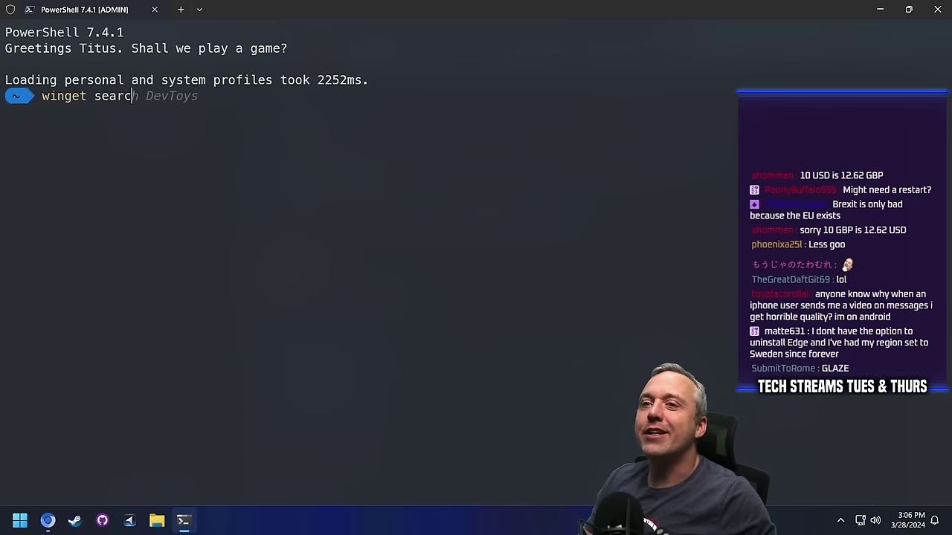
pyautogui.write('h Glaze')
pyautogui.press('Return')
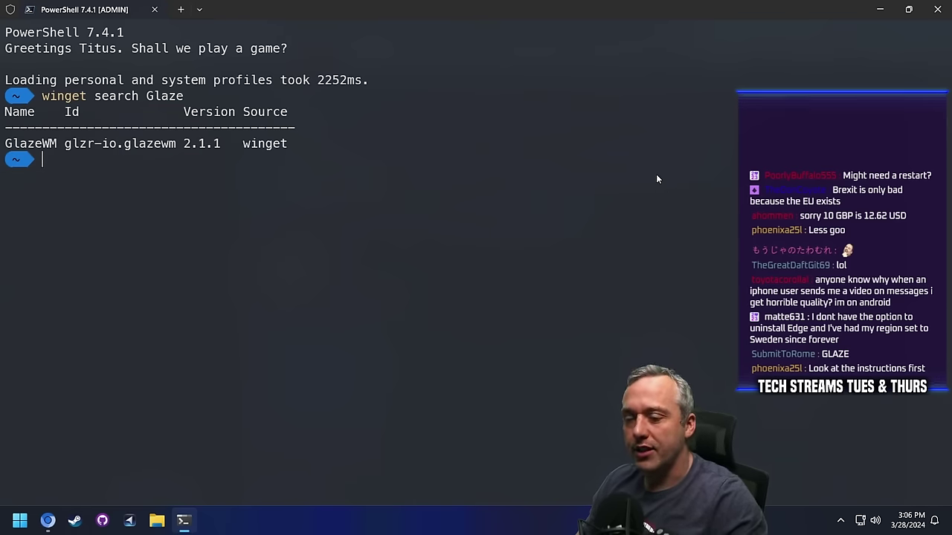
# Install GlazeWM with "winget install -e glzr-io.glazewm" and dismiss the Edge data import suggestion.
pyautogui.write('winget install -e')
pyautogui.moveTo(65, 144); pyautogui.dragTo(175, 143)
pyautogui.hotkey('ctrl', 'c')
pyautogui.hotkey('ctrl', 'v')
pyautogui.press('Return')
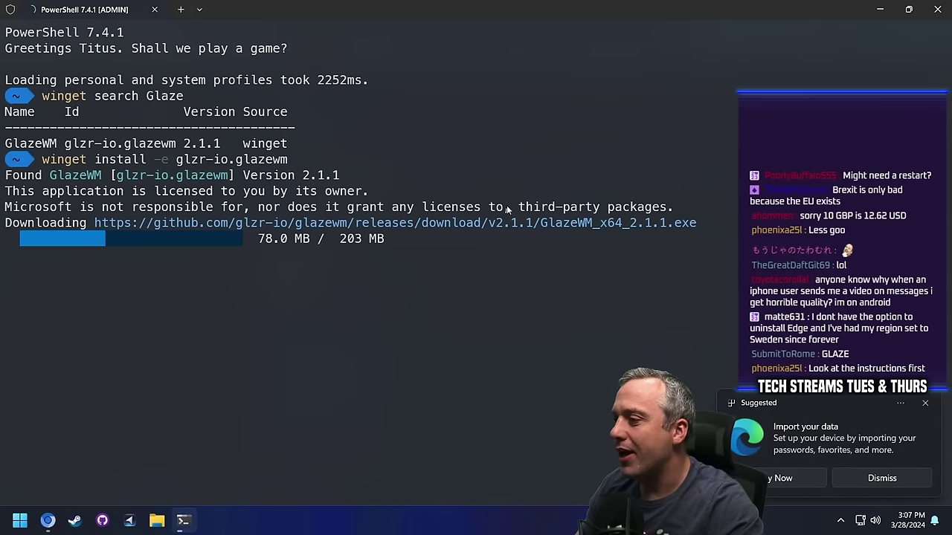
pyautogui.click(874, 476)
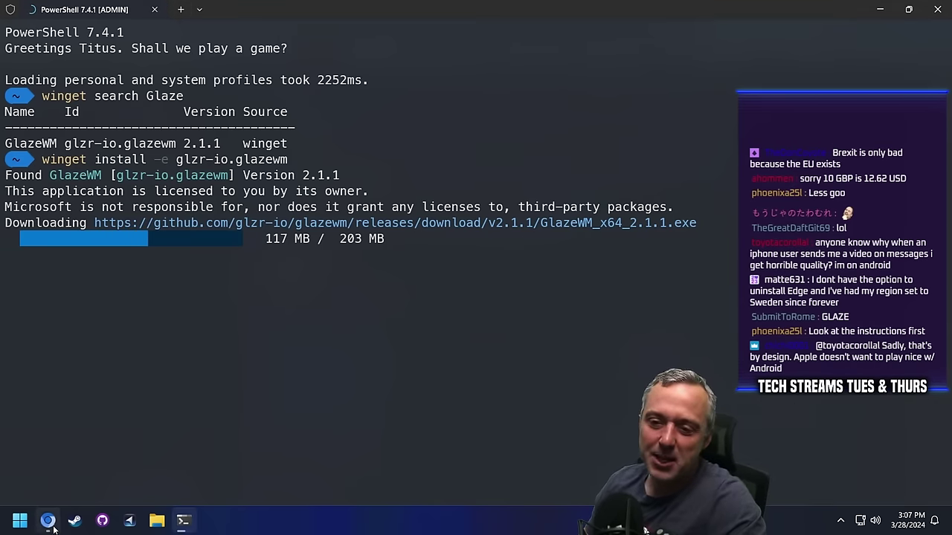
# Switch back to the browser and return to the main page of the glazewm repository.
pyautogui.click(54, 527)
pyautogui.scroll(3, 87, 391)
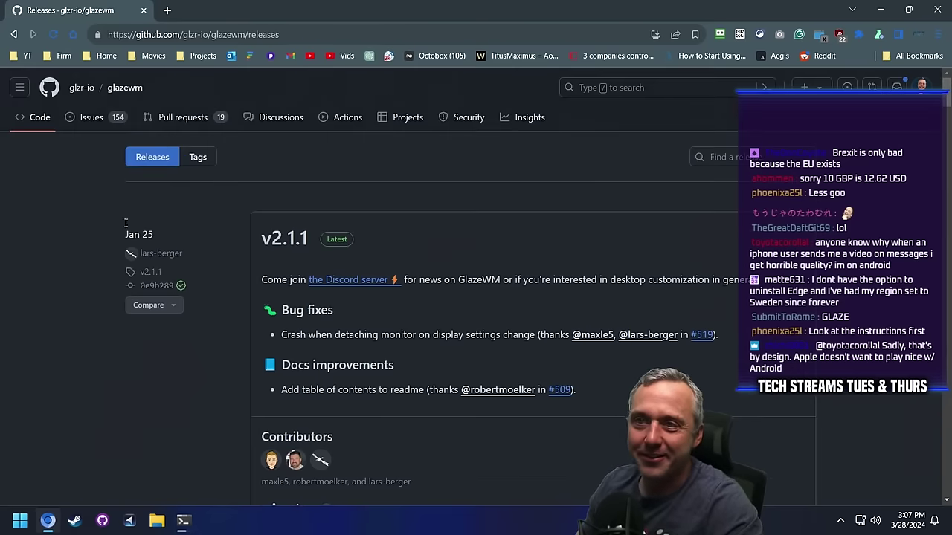
pyautogui.click(125, 87)
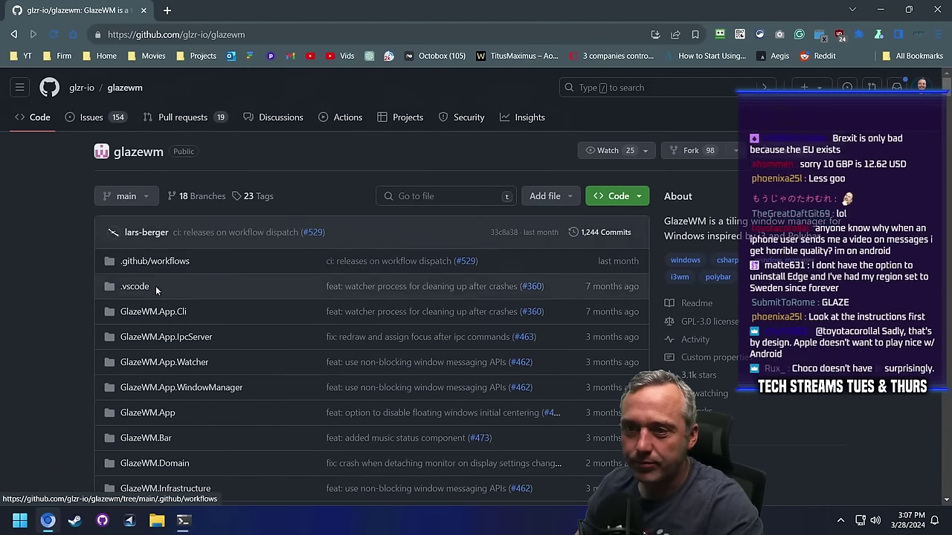
# Read the GlazeWM README from the introduction through the download methods and roadmap to the Configuration section.
pyautogui.scroll(-10, 64, 322)
pyautogui.scroll(4, 63, 321)
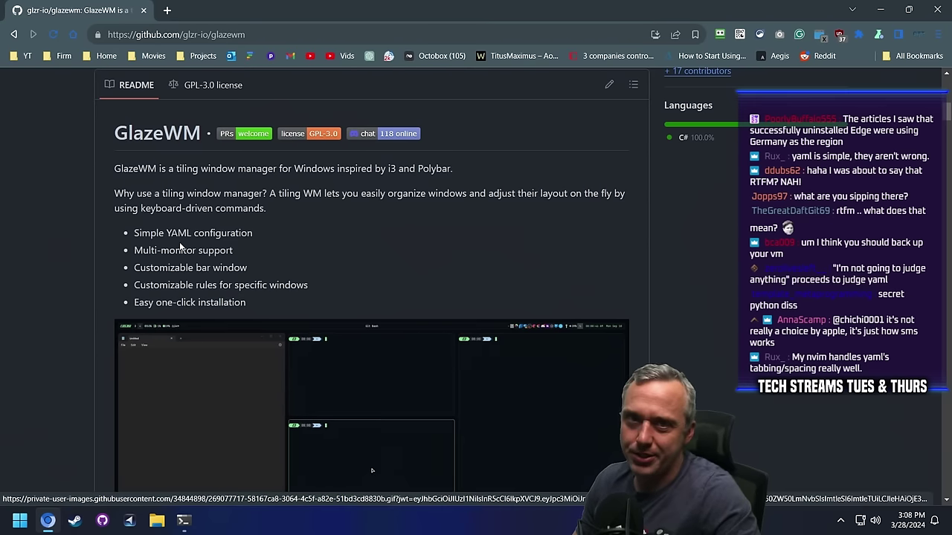
pyautogui.scroll(-2, 119, 216)
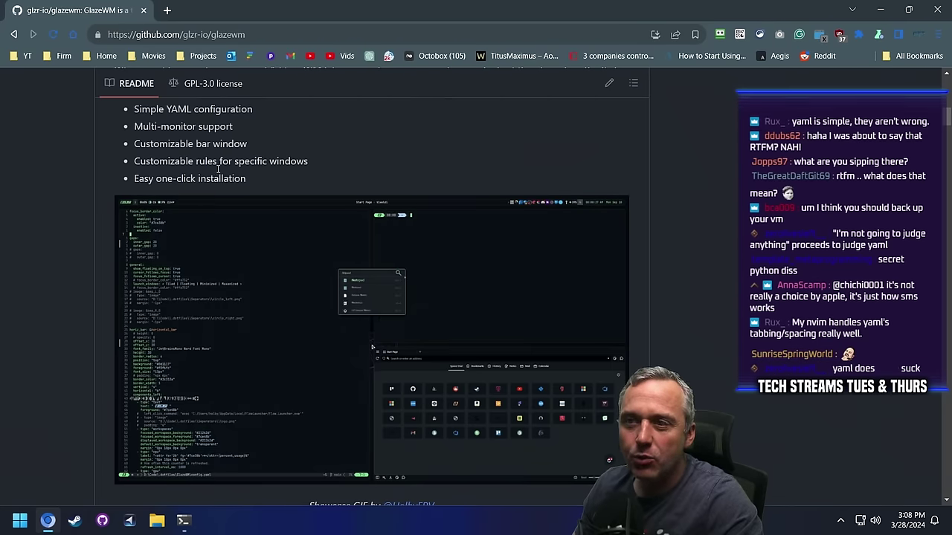
pyautogui.scroll(-3, 95, 157)
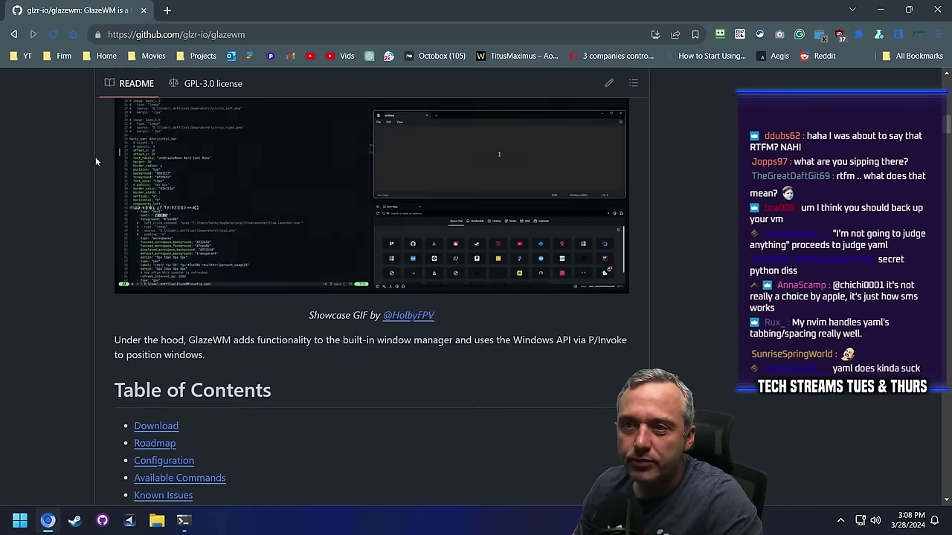
pyautogui.scroll(-2, 53, 194)
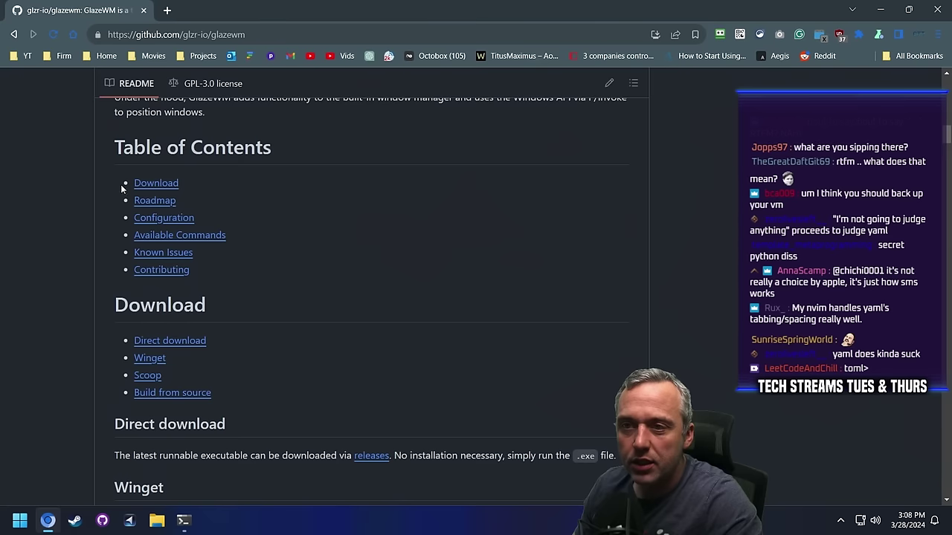
pyautogui.scroll(-2, 320, 301)
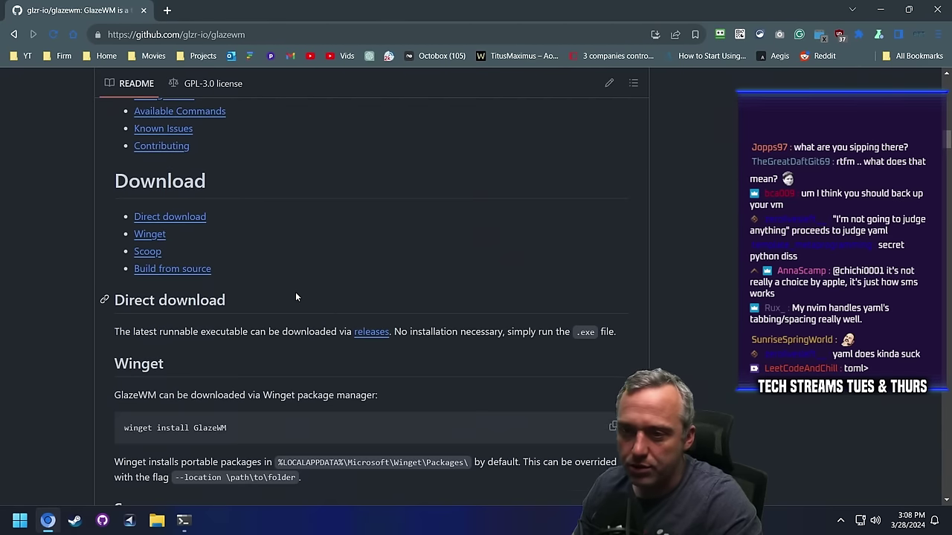
pyautogui.scroll(-1, 295, 297)
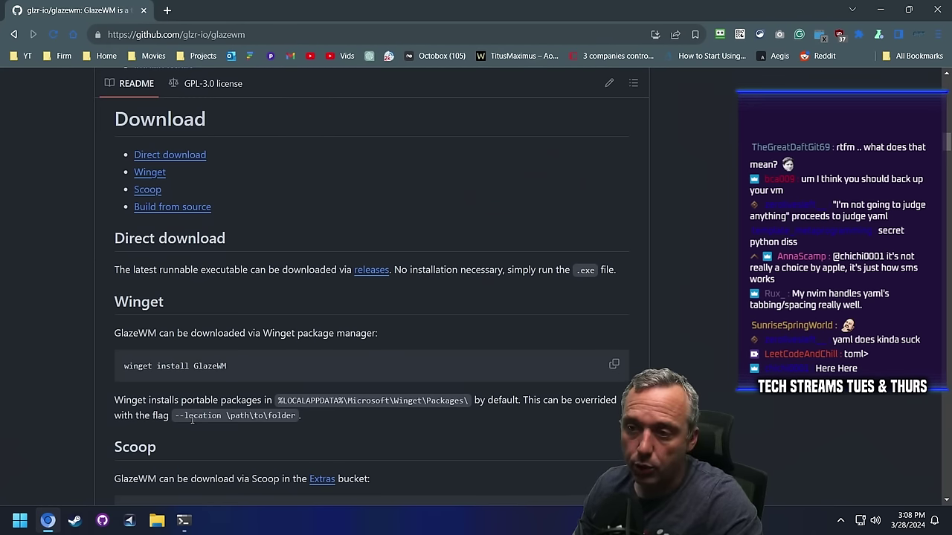
pyautogui.scroll(-5, 179, 408)
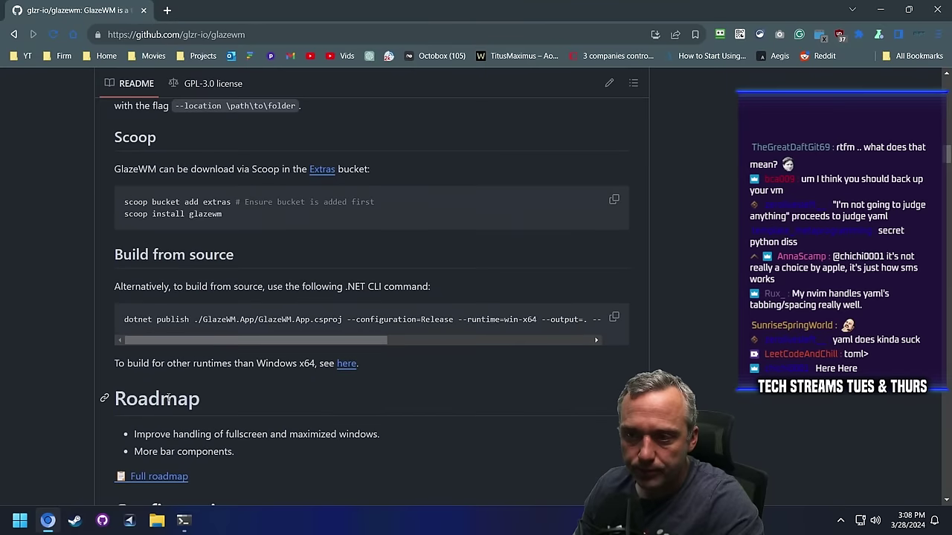
pyautogui.scroll(-4, 286, 355)
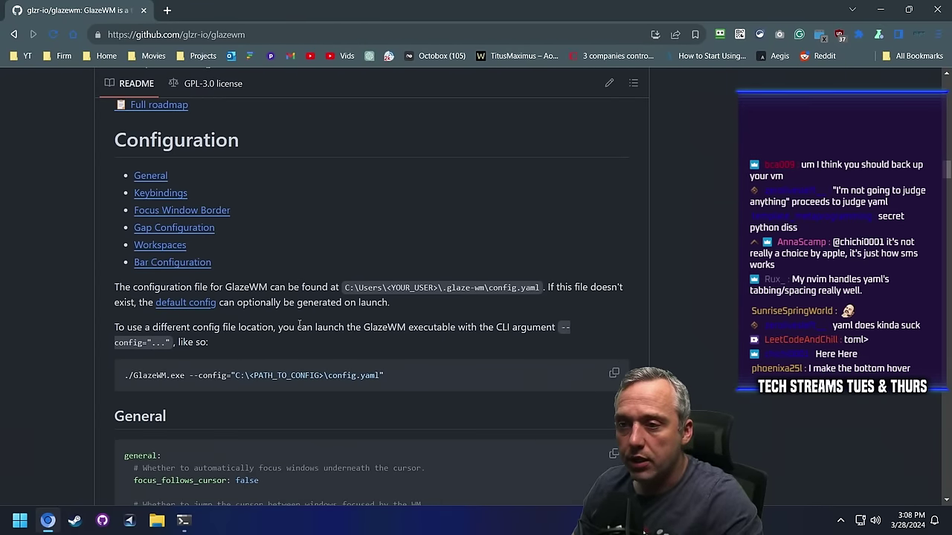
# Open the default config link in a new browser tab and look over sample-config.yaml.
pyautogui.rightClick(183, 307)
pyautogui.click(223, 313)
pyautogui.click(209, 9)
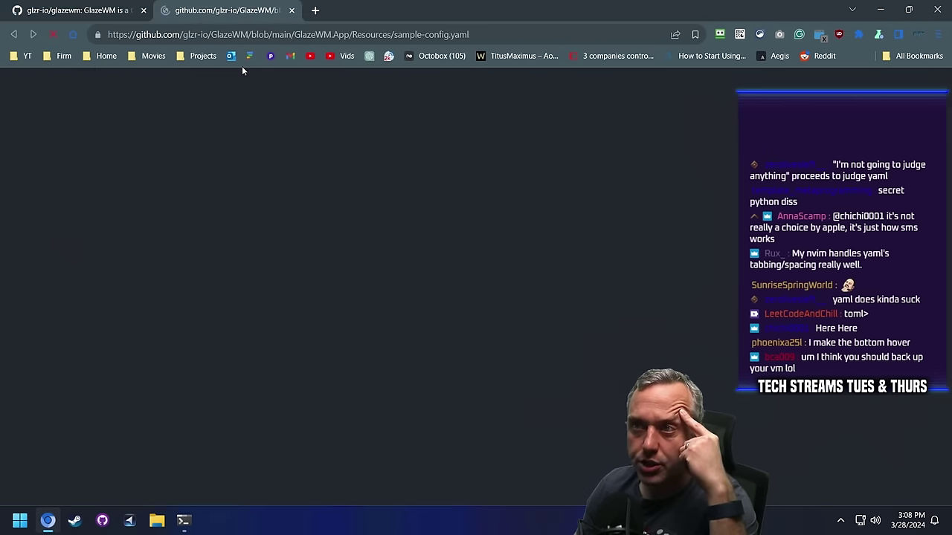
pyautogui.scroll(-6, 484, 336)
pyautogui.scroll(-3, 472, 329)
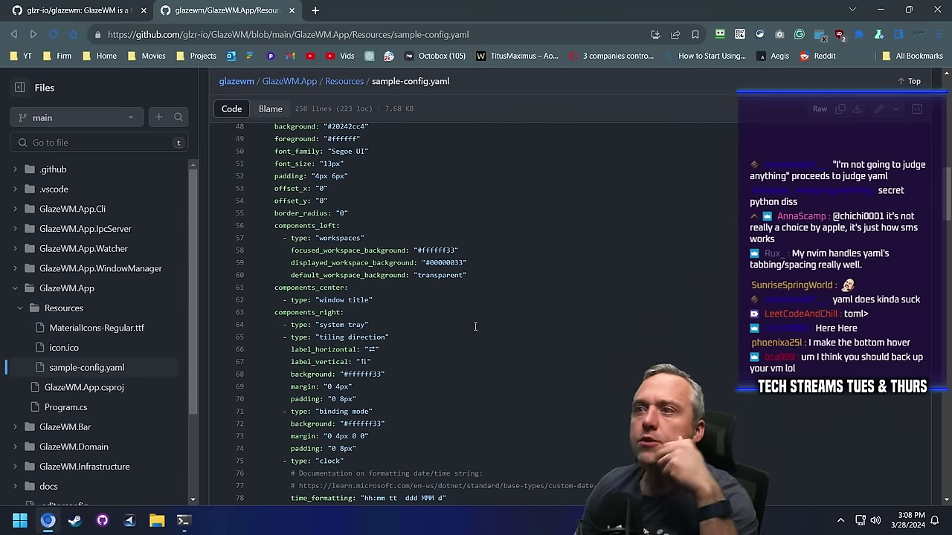
pyautogui.scroll(10, 481, 340)
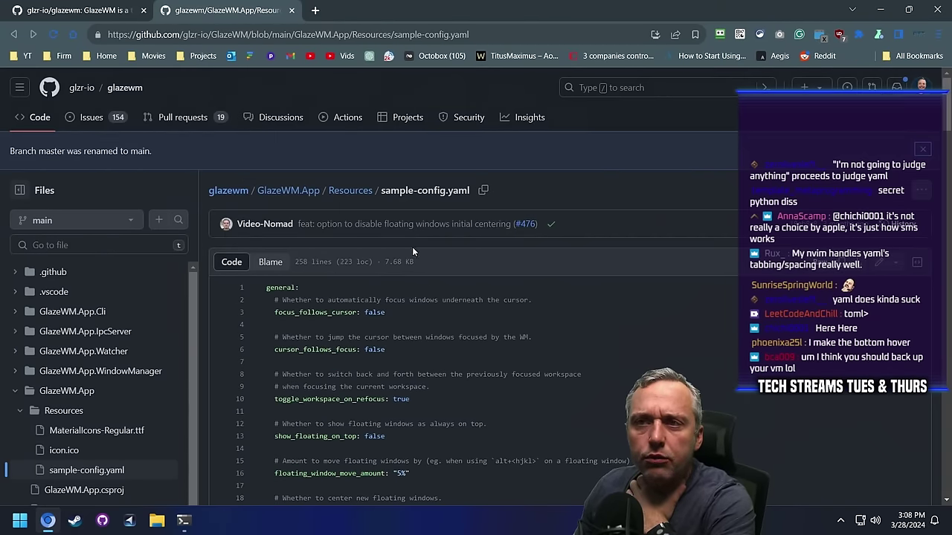
# Return to the repository README and study the Keybindings section, including the default Alt and Alt+Shift keyboard layouts.
pyautogui.click(69, 12)
pyautogui.scroll(-8, 84, 369)
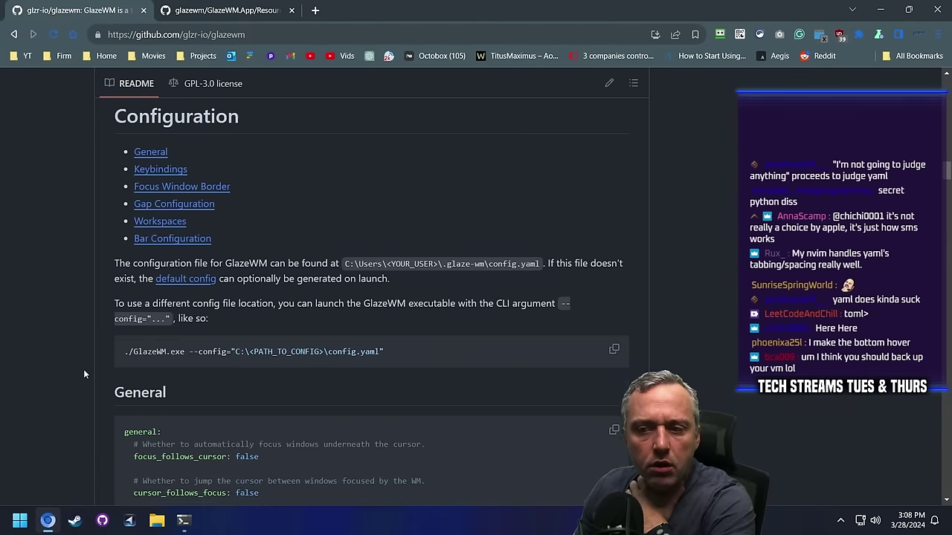
pyautogui.scroll(-1, 83, 364)
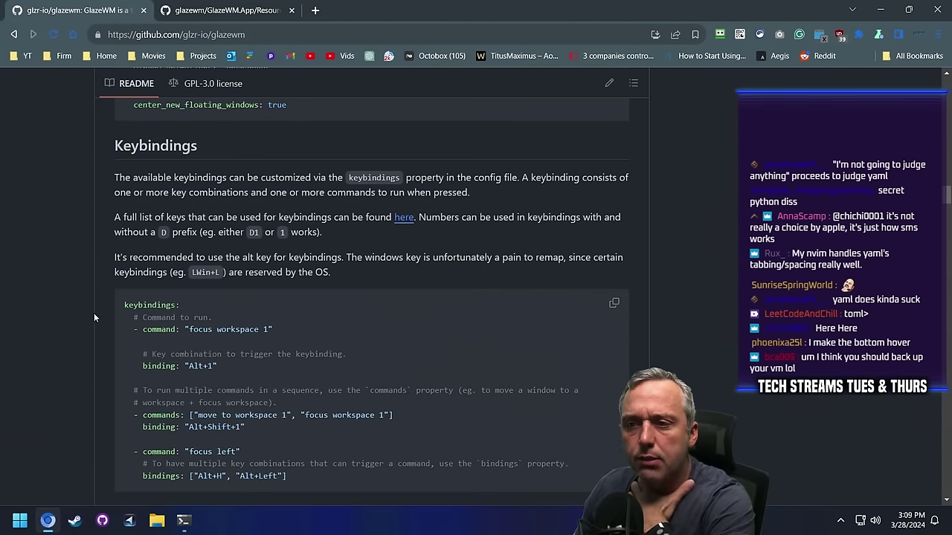
pyautogui.scroll(-3, 82, 305)
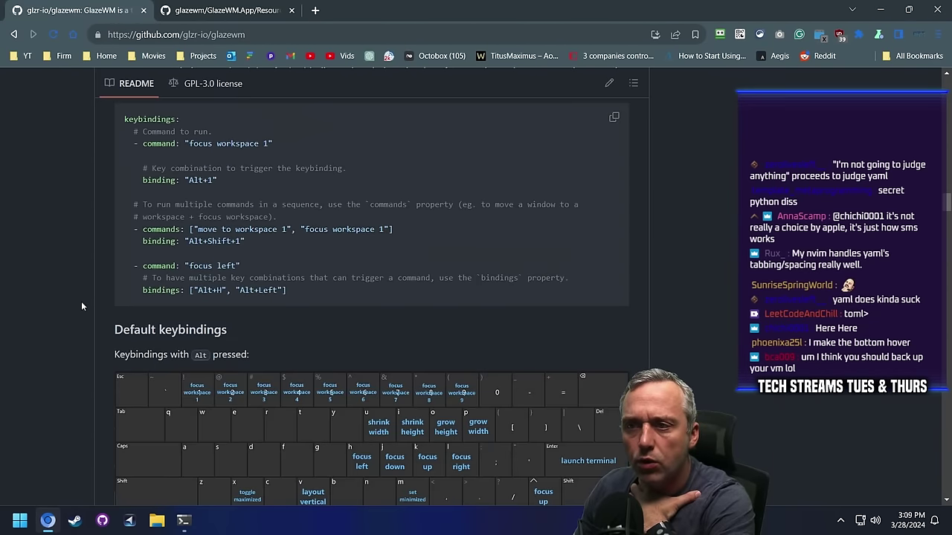
pyautogui.scroll(-3, 82, 305)
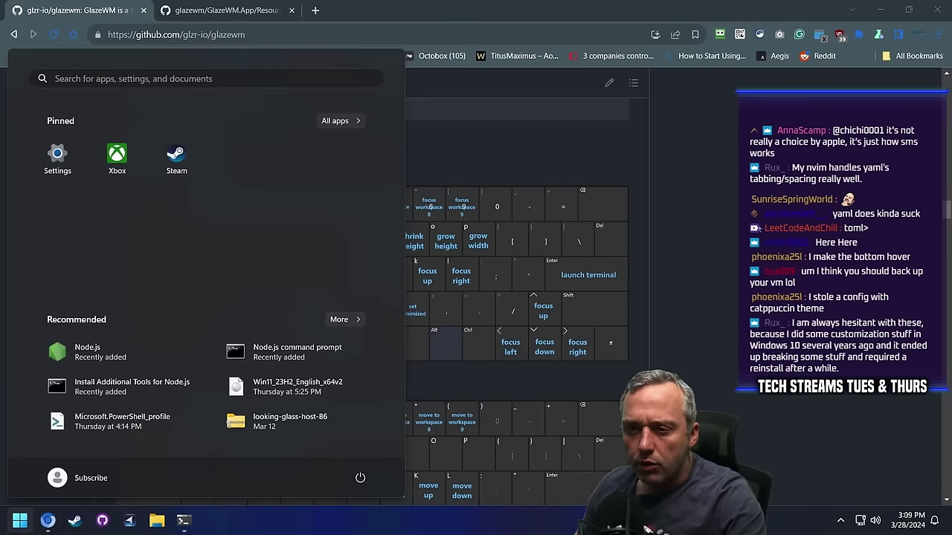
pyautogui.click(731, 237)
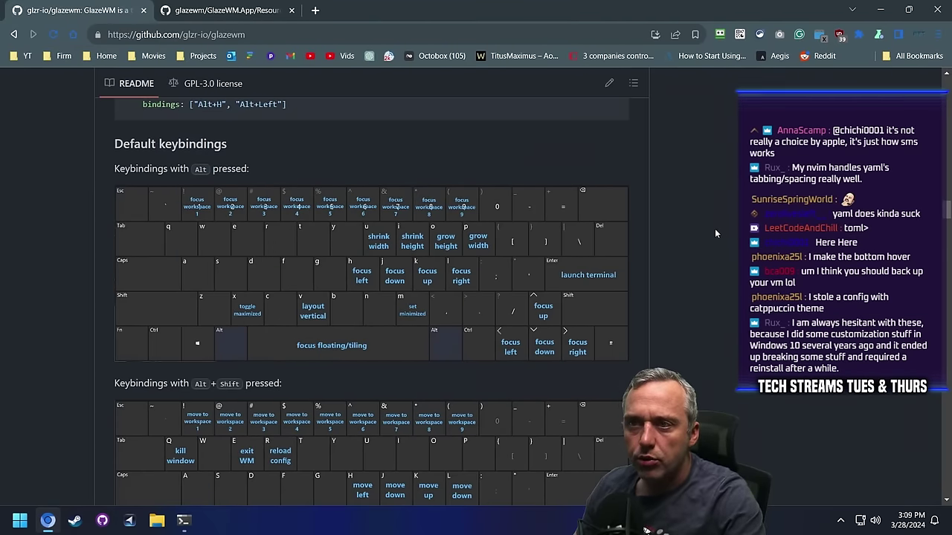
pyautogui.scroll(-3, 714, 228)
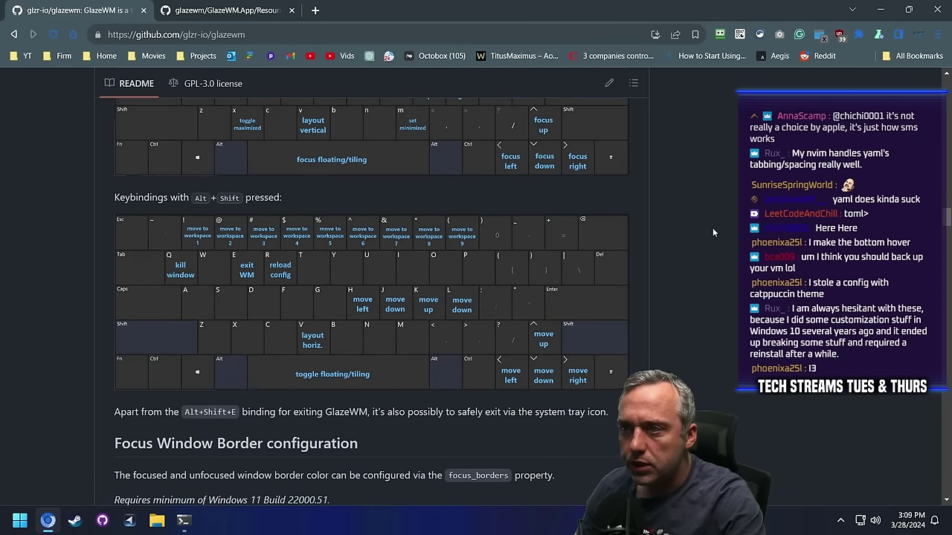
pyautogui.scroll(2, 712, 227)
pyautogui.scroll(1, 711, 227)
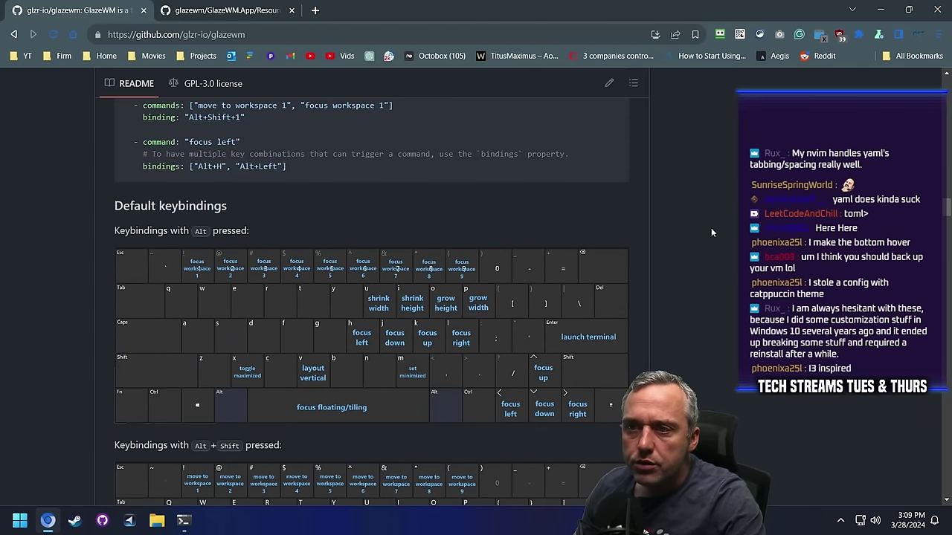
pyautogui.scroll(-4, 710, 228)
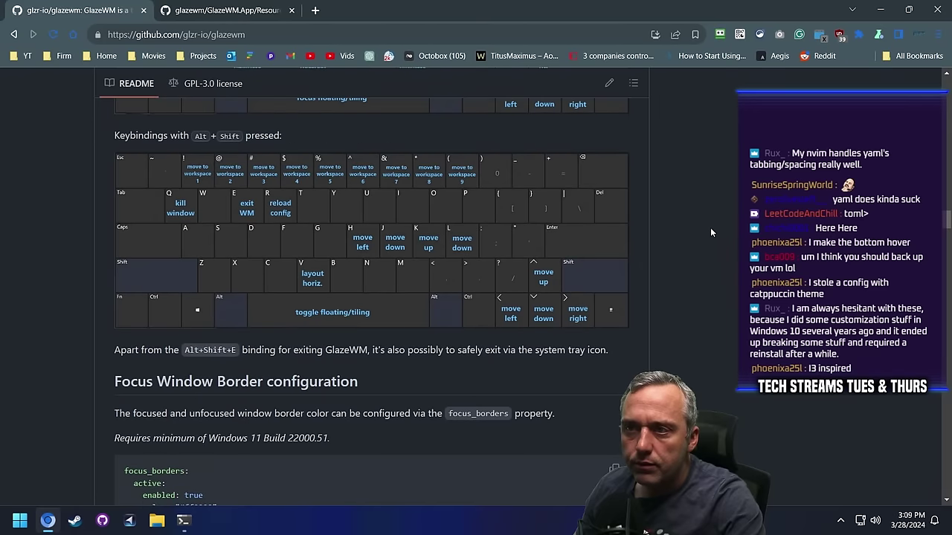
pyautogui.scroll(-2, 710, 227)
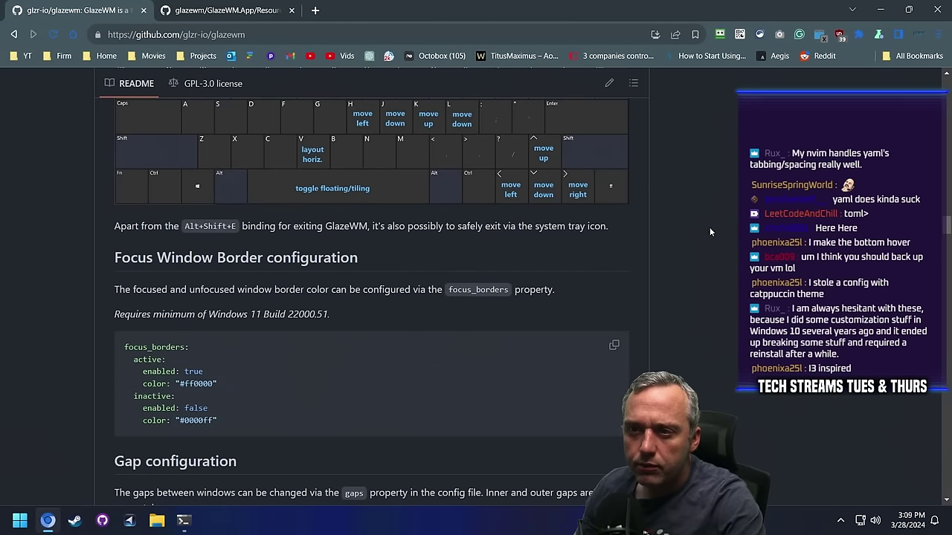
# Read the README's gap, workspaces and bar configuration sections, then the remaining bar components through to the end of the page.
pyautogui.scroll(-4, 697, 238)
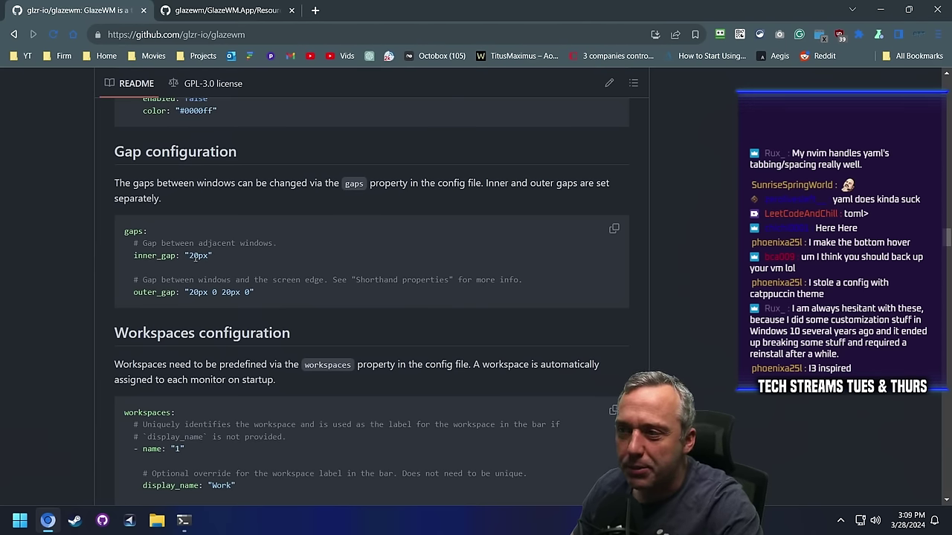
pyautogui.scroll(-3, 191, 257)
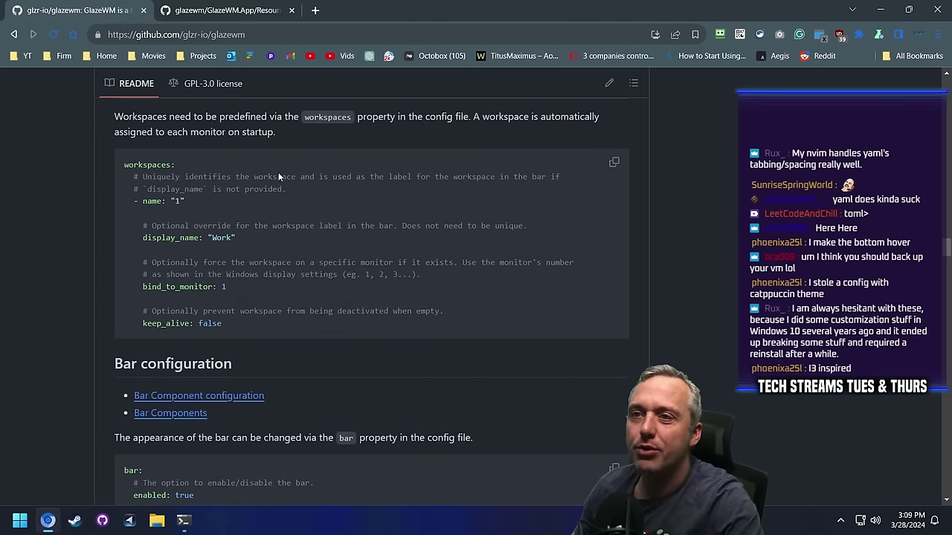
pyautogui.scroll(2, 361, 296)
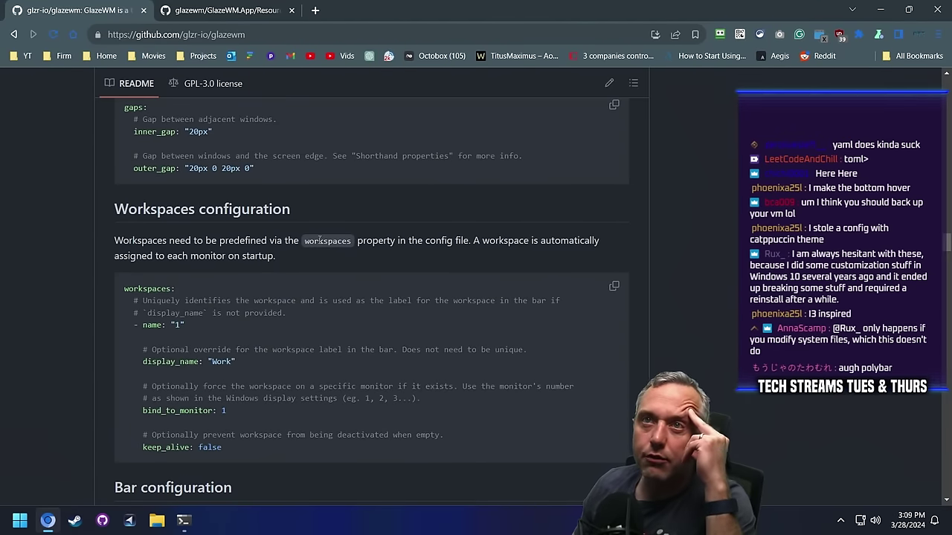
pyautogui.scroll(-6, 349, 275)
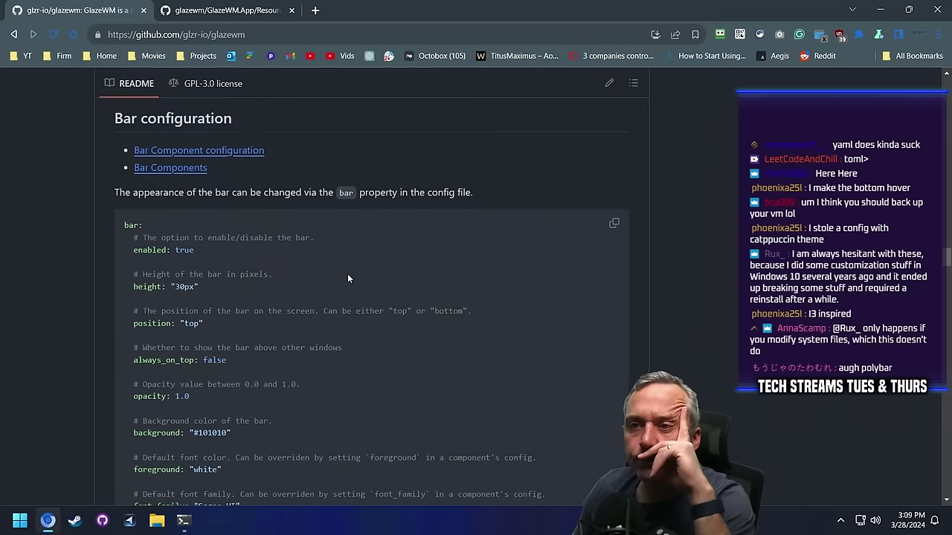
pyautogui.scroll(-10, 348, 278)
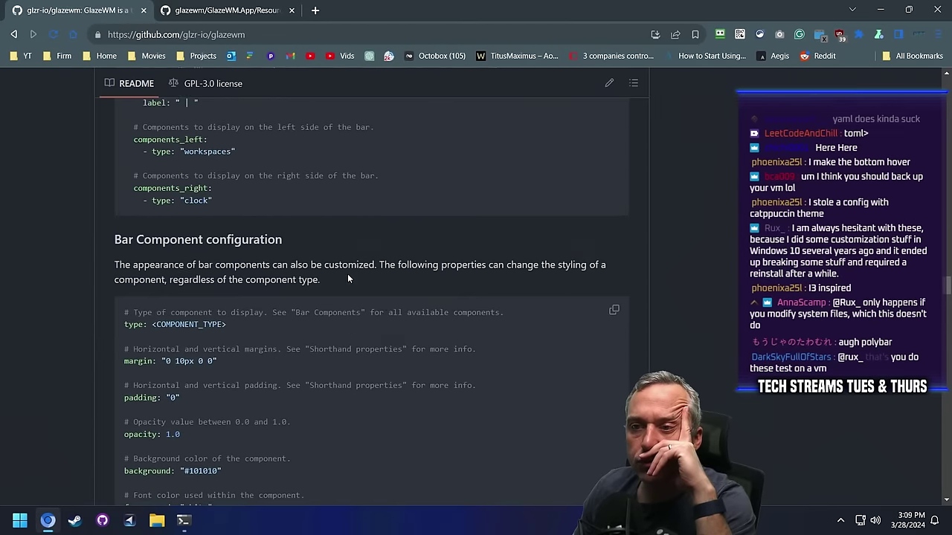
pyautogui.scroll(-20, 346, 277)
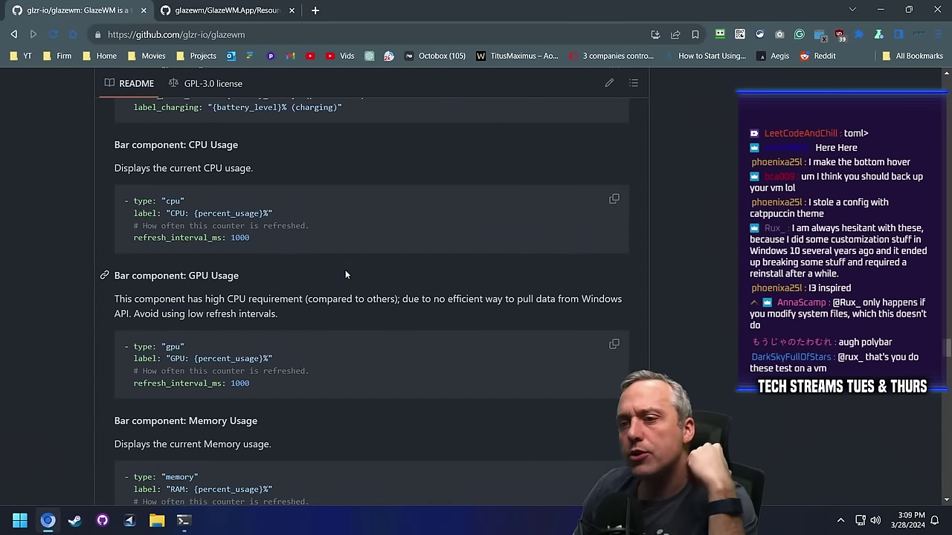
pyautogui.scroll(-6, 376, 271)
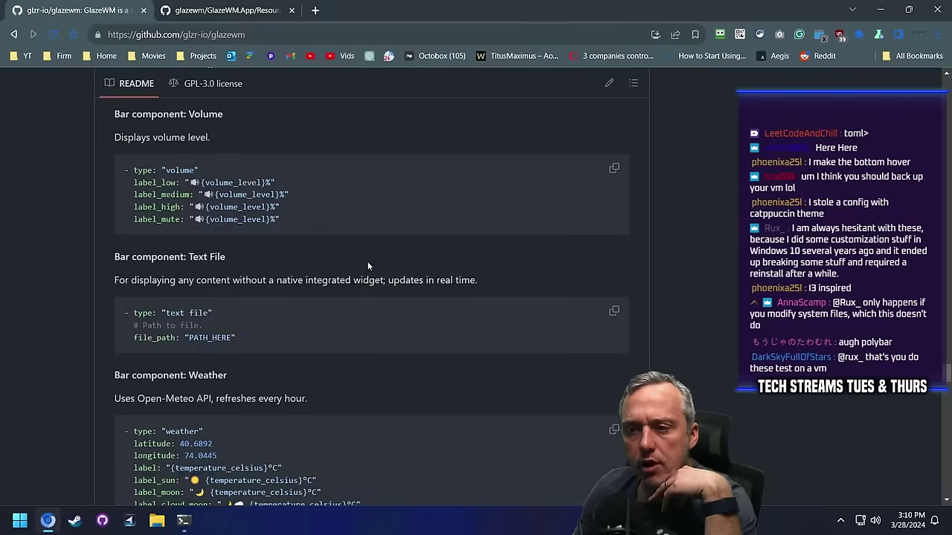
pyautogui.scroll(-12, 365, 258)
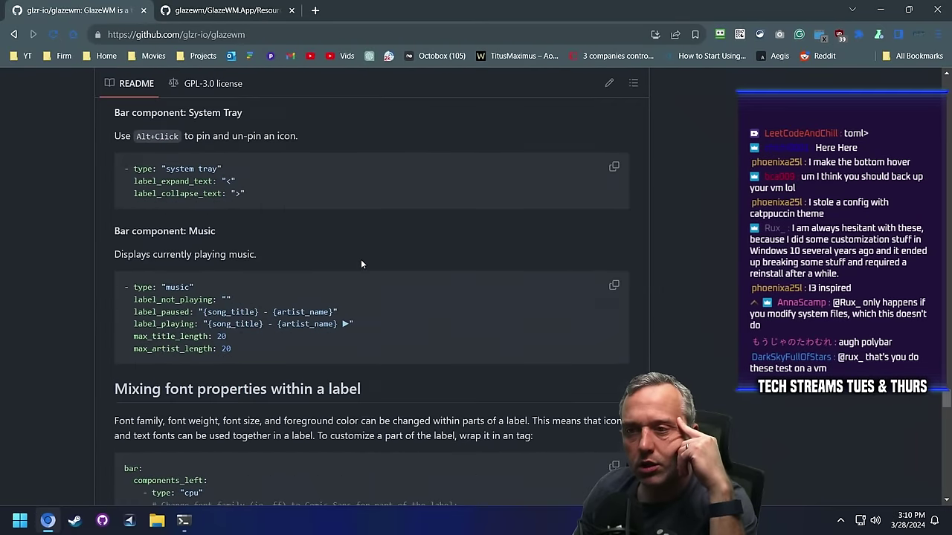
pyautogui.scroll(-18, 360, 257)
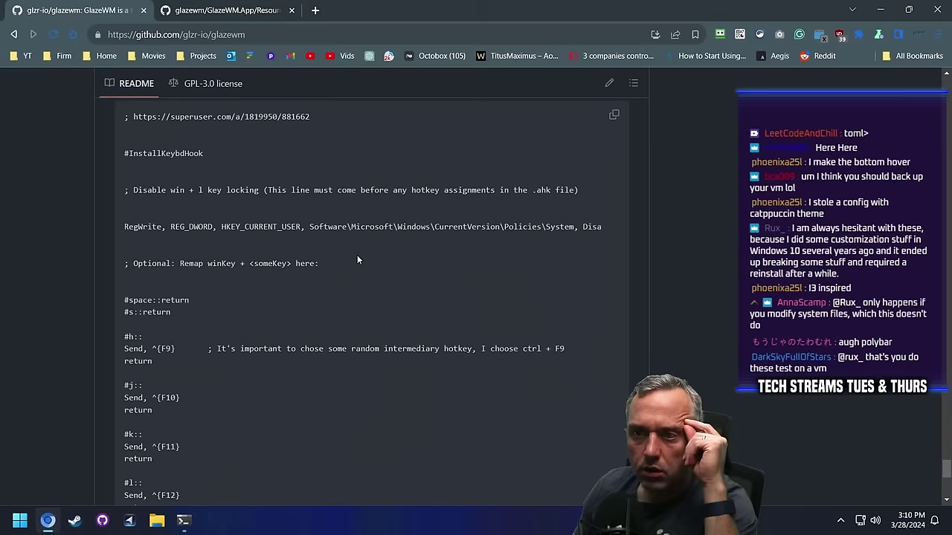
pyautogui.scroll(-3, 357, 258)
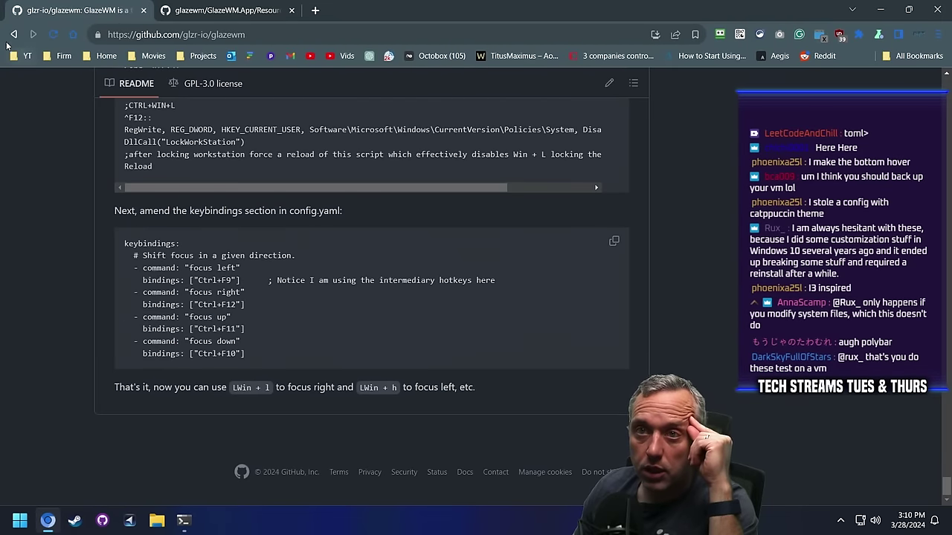
# Go back in the browser history and review the README's config file location and General settings again.
pyautogui.click(13, 34)
pyautogui.click(13, 34)
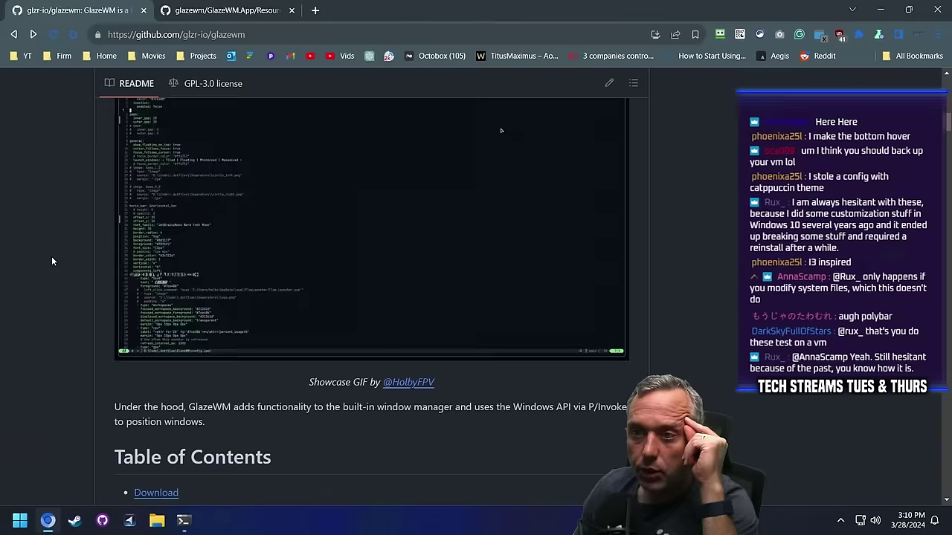
pyautogui.scroll(4, 52, 256)
pyautogui.scroll(-10, 51, 255)
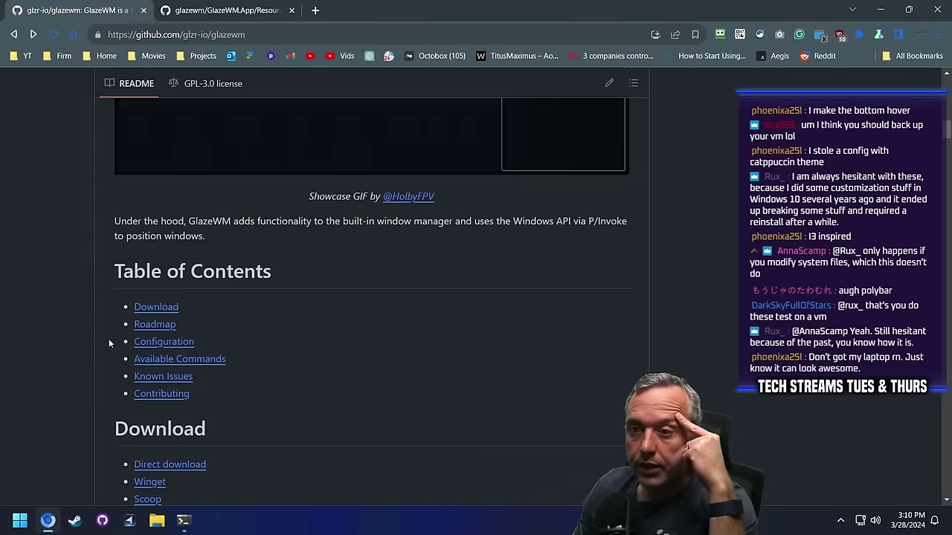
pyautogui.scroll(-10, 75, 325)
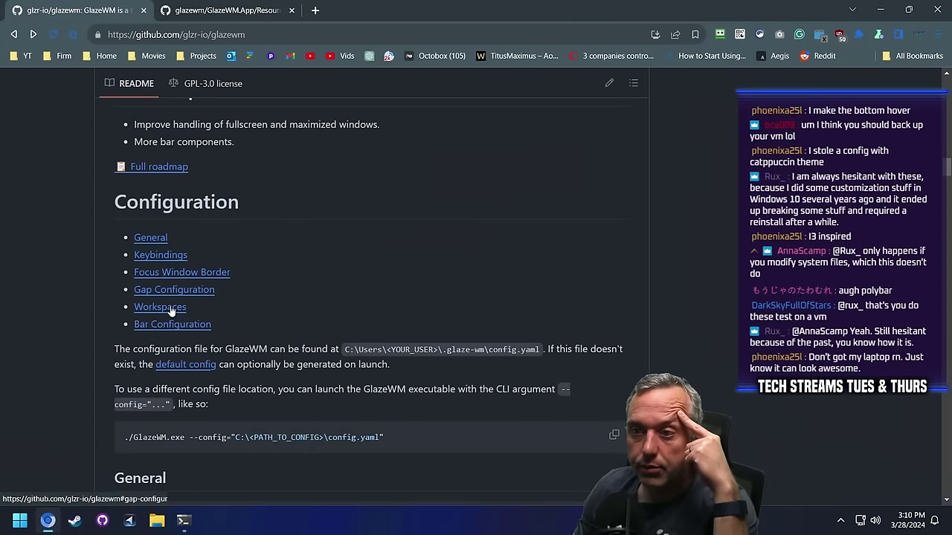
pyautogui.scroll(-3, 23, 296)
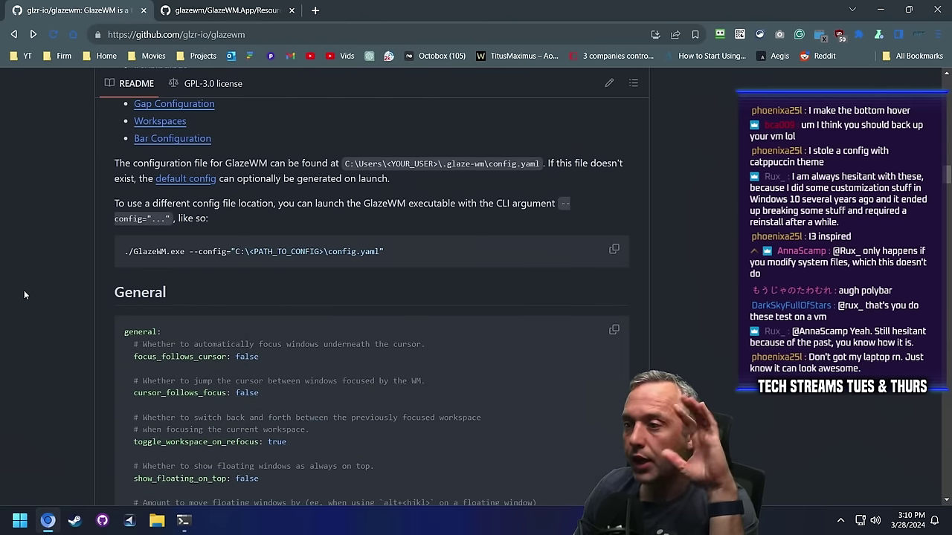
pyautogui.scroll(-4, 24, 294)
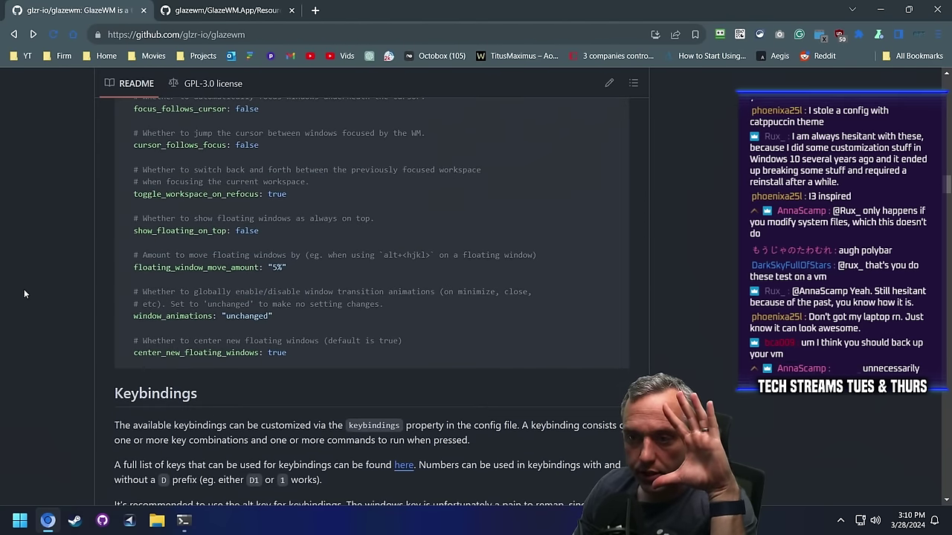
# Read the README's Keybindings section and study the default Alt and Alt+Shift layouts down to the focus window border settings.
pyautogui.scroll(-2, 23, 294)
pyautogui.scroll(-2, 24, 293)
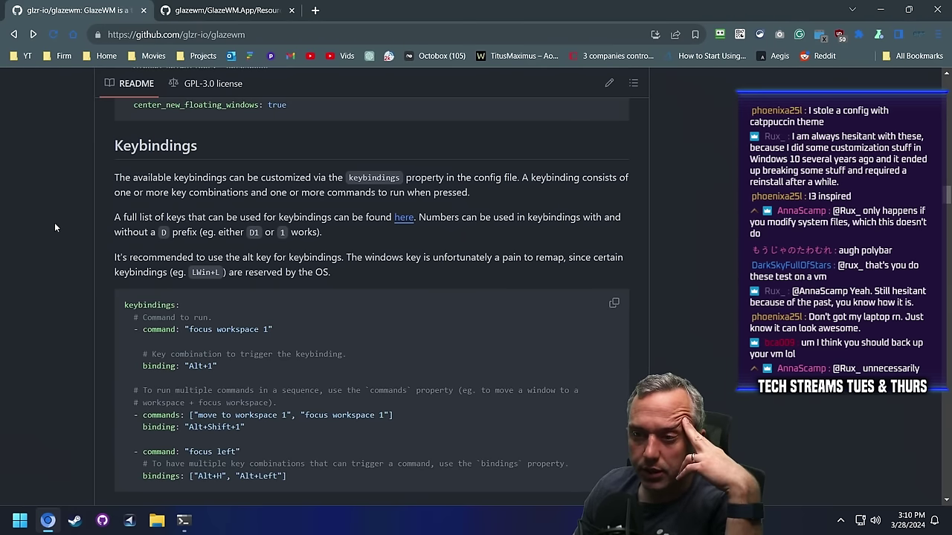
pyautogui.scroll(-1, 49, 221)
pyautogui.scroll(-4, 348, 321)
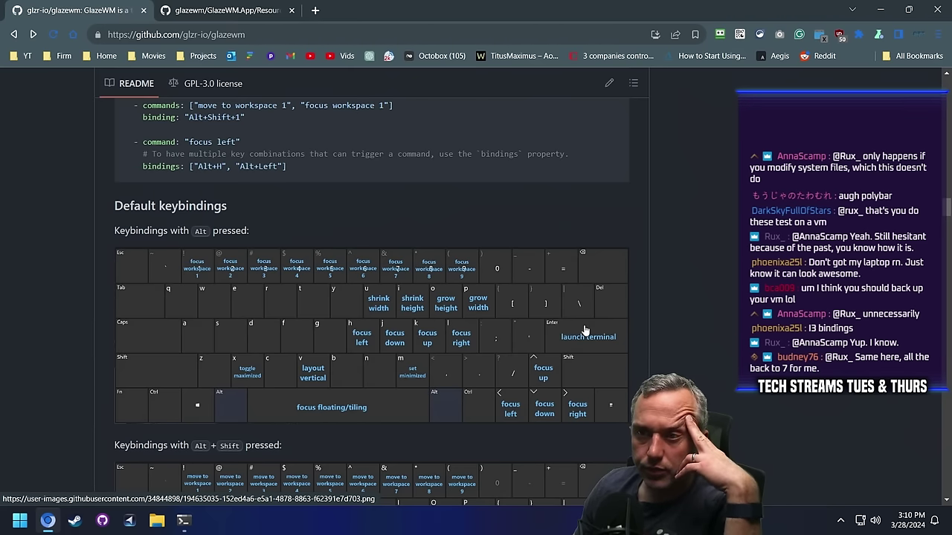
pyautogui.scroll(-2, 584, 330)
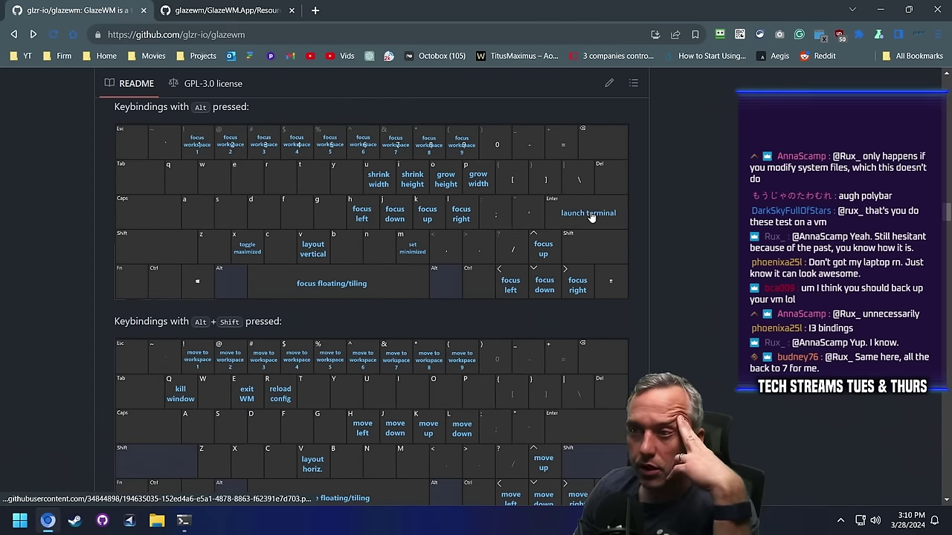
pyautogui.scroll(-1, 595, 218)
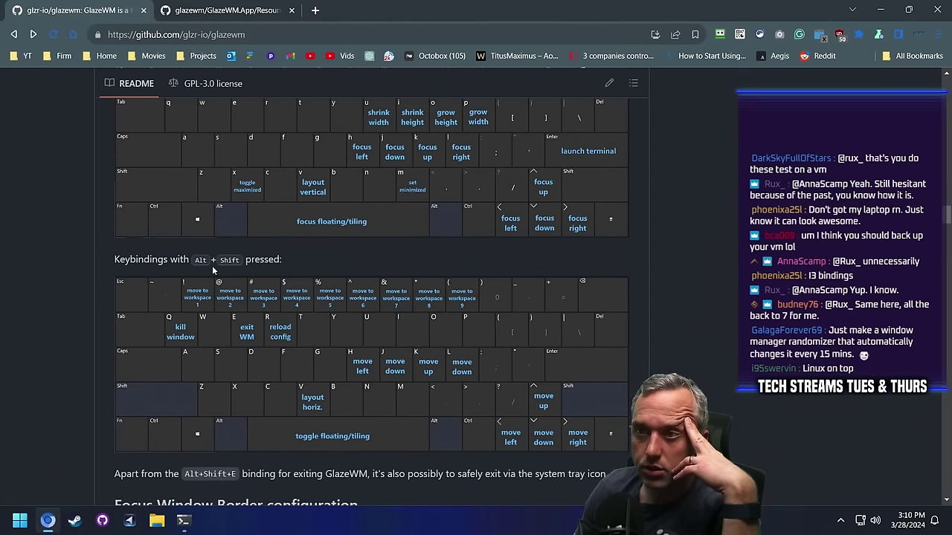
pyautogui.scroll(1, 212, 266)
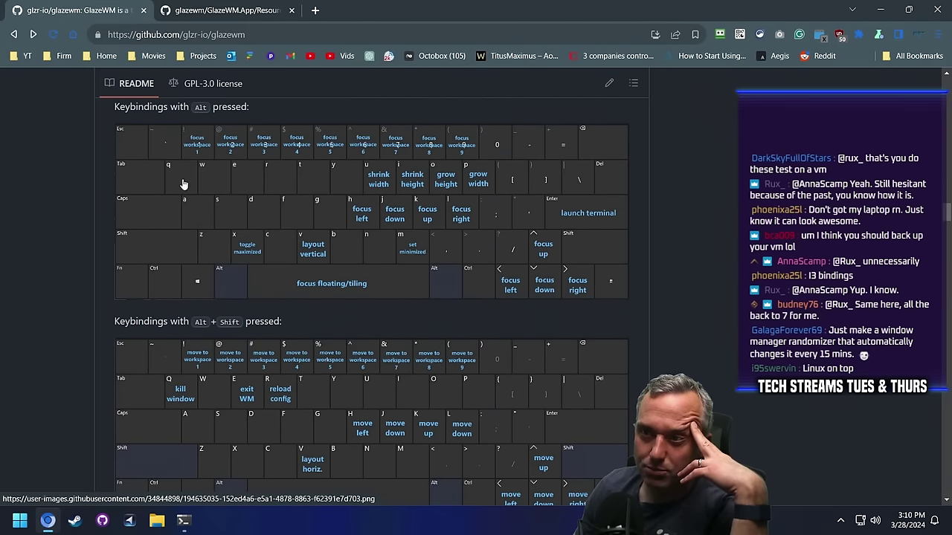
pyautogui.scroll(-2, 181, 182)
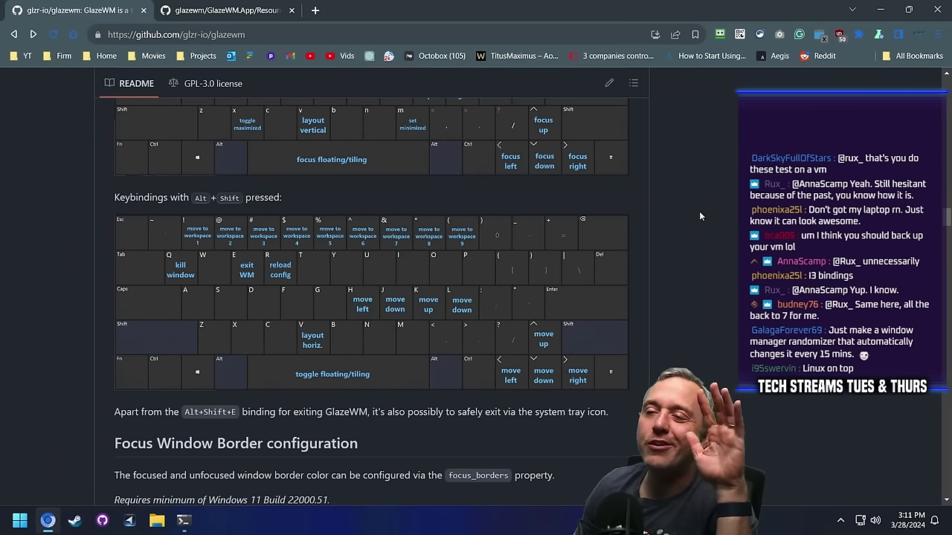
pyautogui.scroll(-3, 630, 242)
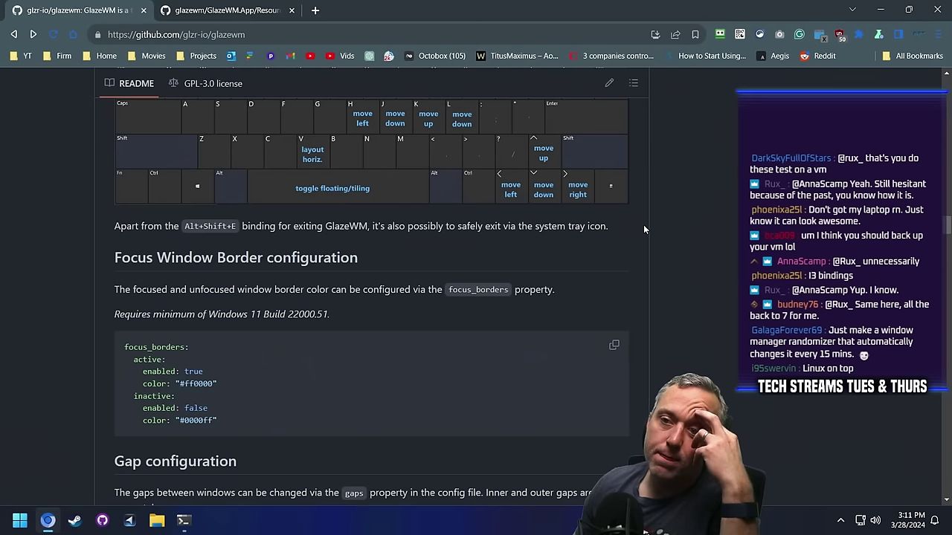
pyautogui.scroll(2, 531, 261)
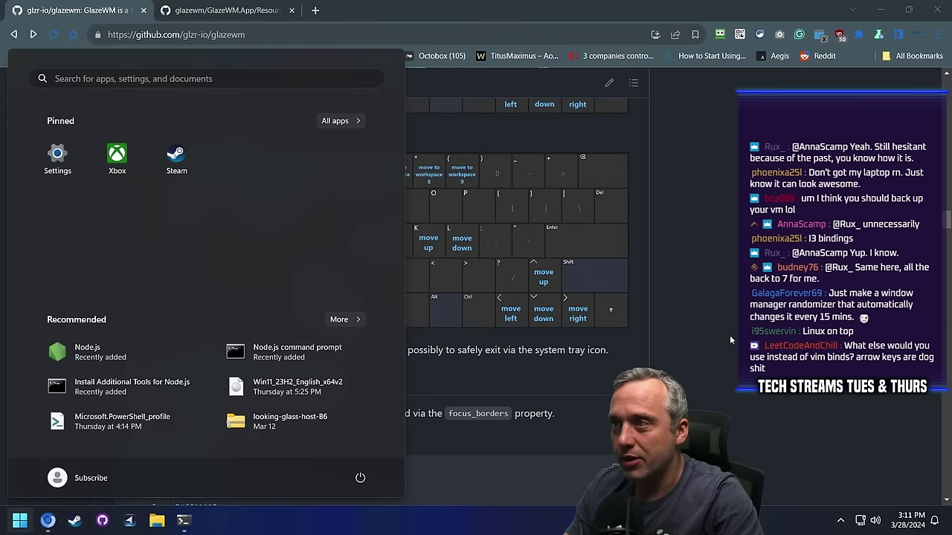
pyautogui.press('Escape')
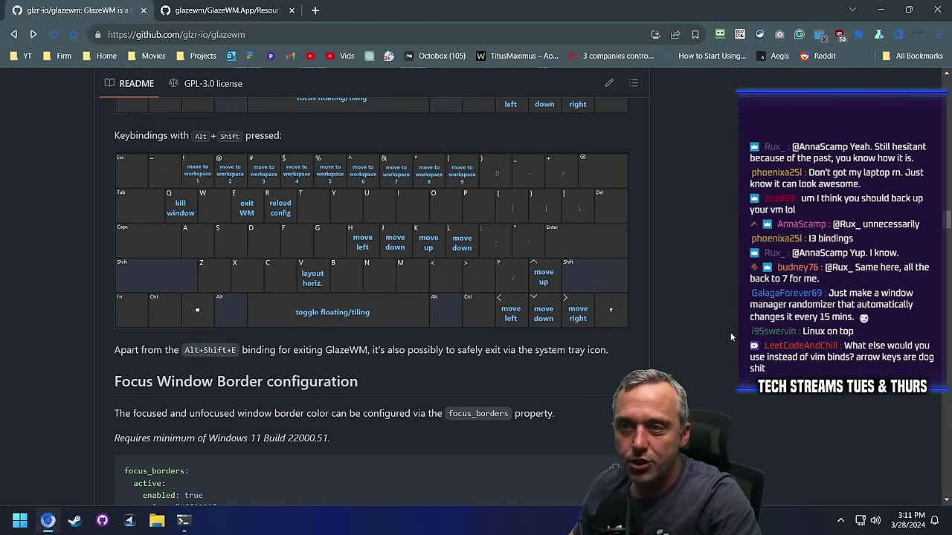
# Skim the rest of the README, from gap and workspaces configuration through bar components, window rules and commands to the LWin remapping example.
pyautogui.scroll(-2, 730, 332)
pyautogui.scroll(-5, 732, 332)
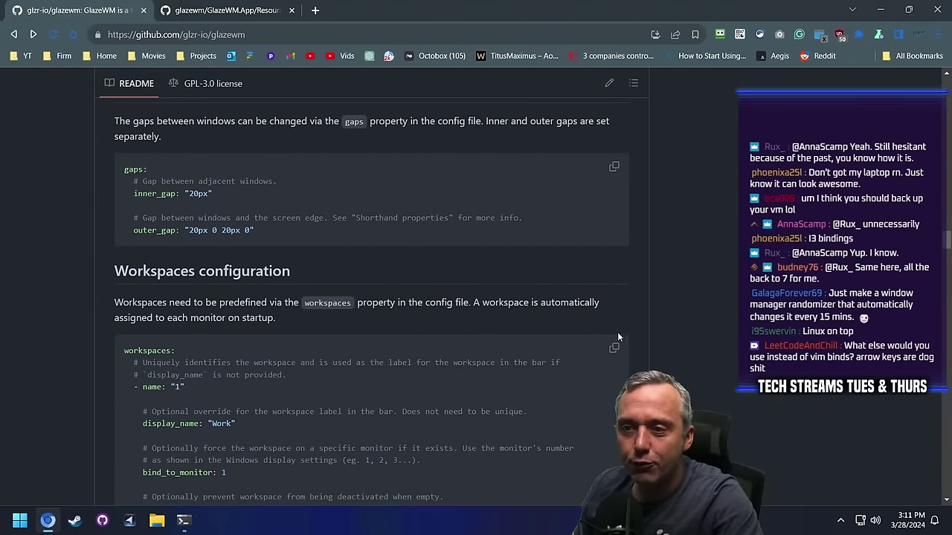
pyautogui.scroll(-1, 191, 307)
pyautogui.scroll(-4, 191, 307)
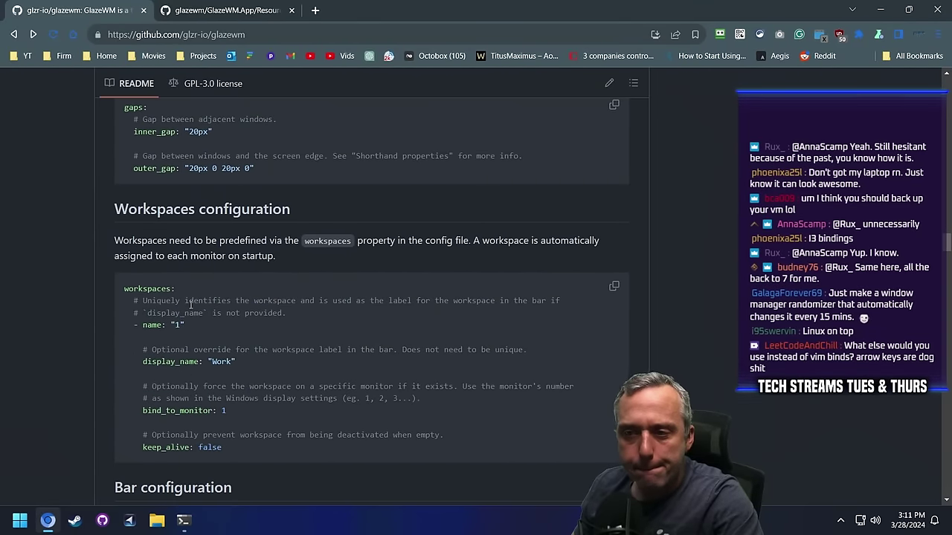
pyautogui.scroll(-8, 185, 306)
pyautogui.scroll(-14, 184, 306)
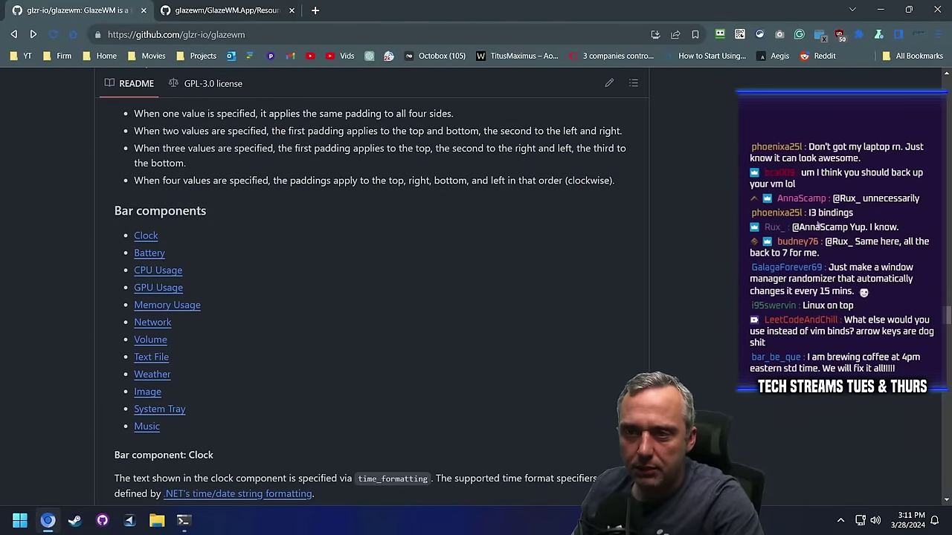
pyautogui.scroll(-3, 818, 223)
pyautogui.scroll(-20, 808, 222)
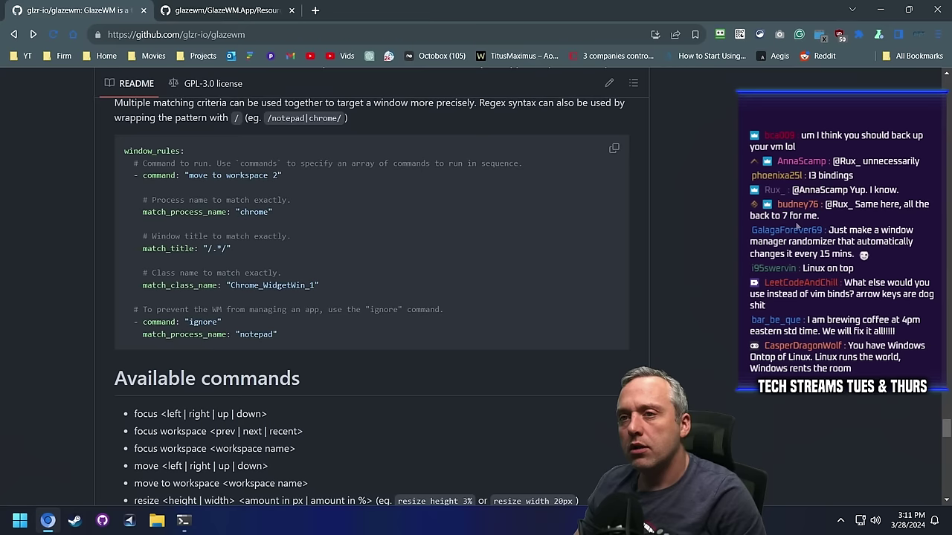
pyautogui.scroll(-5, 797, 225)
pyautogui.scroll(-10, 5, 348)
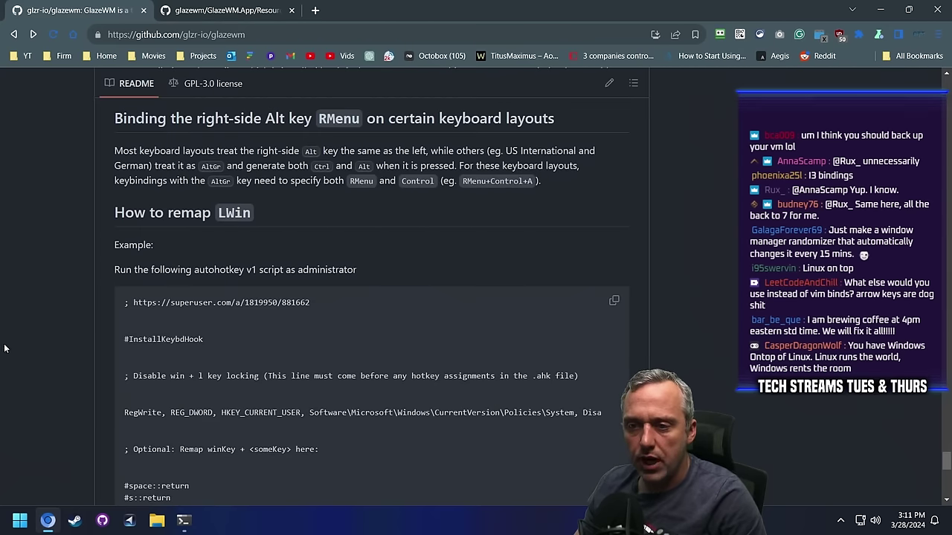
# Return to the elevated PowerShell window and close it.
pyautogui.click(183, 520)
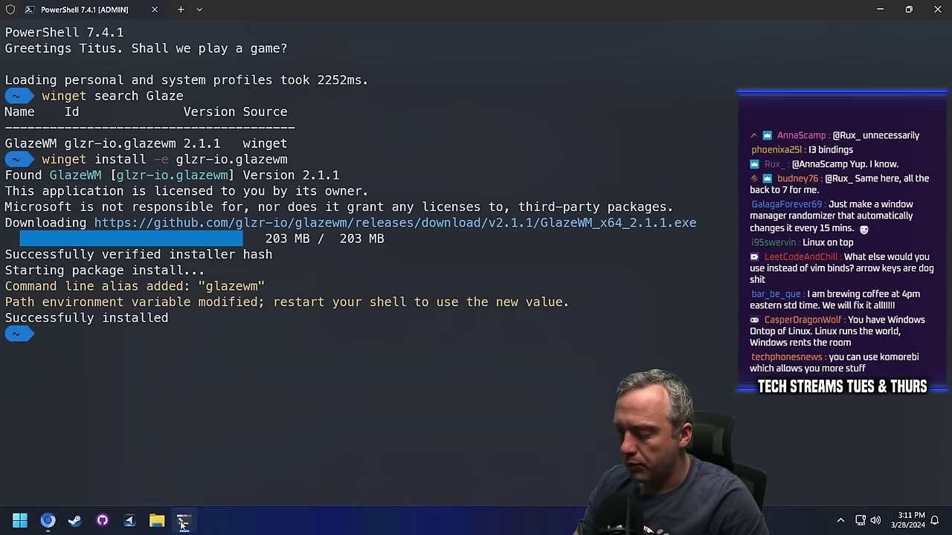
pyautogui.press('BackSpace')
pyautogui.press('BackSpace')
pyautogui.press('BackSpace')
pyautogui.press('BackSpace')
pyautogui.press('BackSpace')
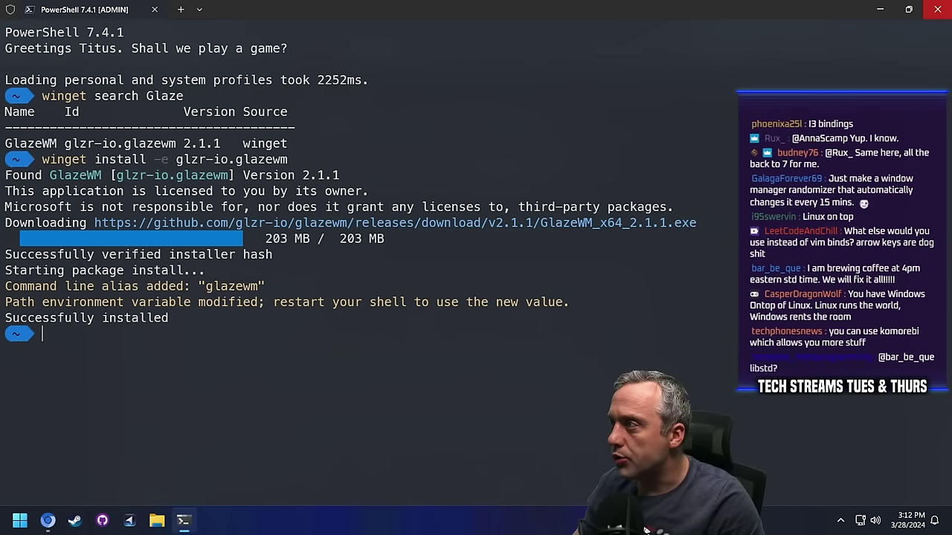
pyautogui.click(938, 24)
# Try to find the installed window manager by searching Windows for "Glaze".
pyautogui.click(20, 520)
pyautogui.write('g')
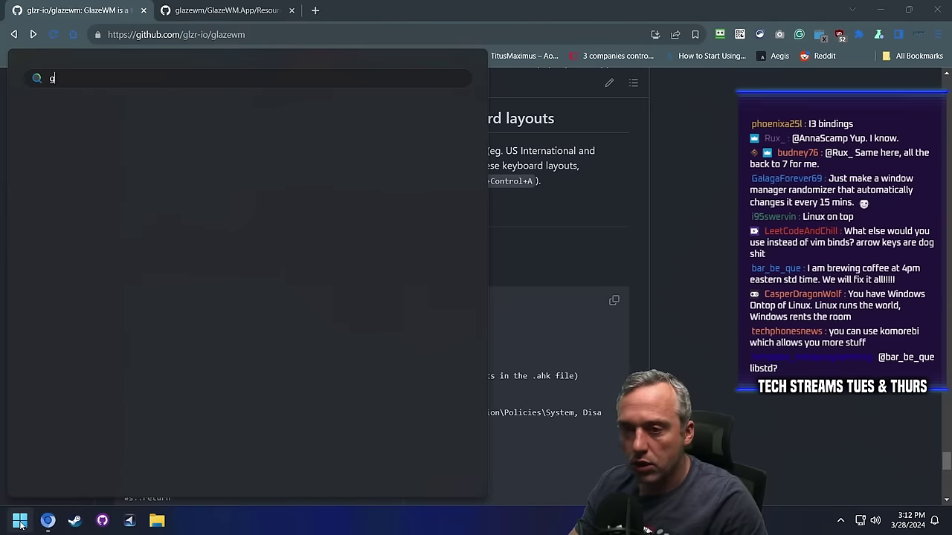
pyautogui.write('lazew')
pyautogui.press('BackSpace')
pyautogui.press('BackSpace')
pyautogui.press('BackSpace')
pyautogui.press('BackSpace')
pyautogui.press('BackSpace')
pyautogui.press('BackSpace')
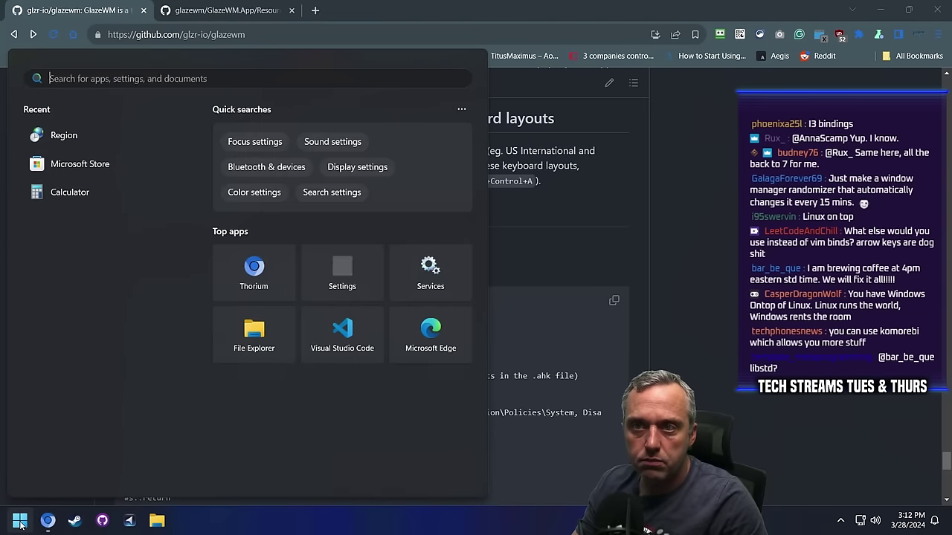
pyautogui.write('Glaze')
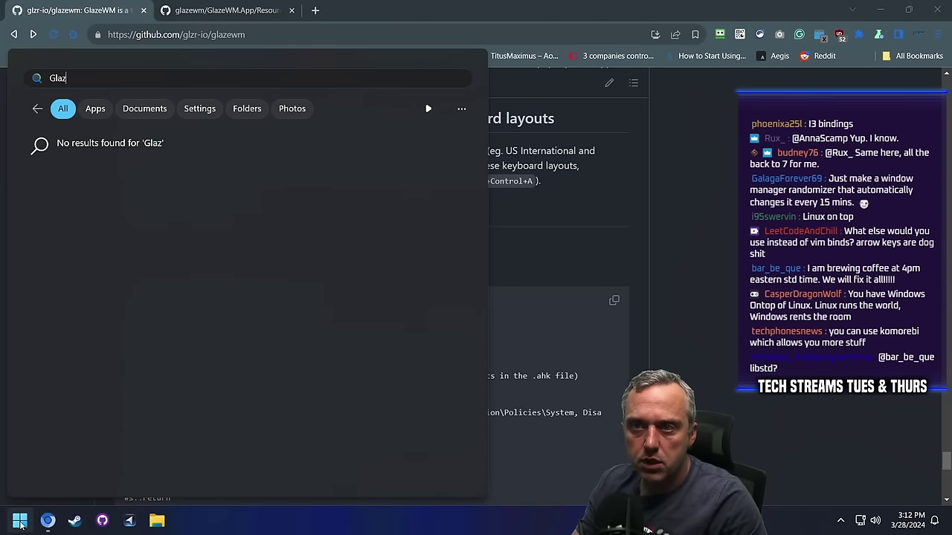
pyautogui.press('BackSpace')
pyautogui.press('BackSpace')
pyautogui.press('BackSpace')
pyautogui.press('Escape')
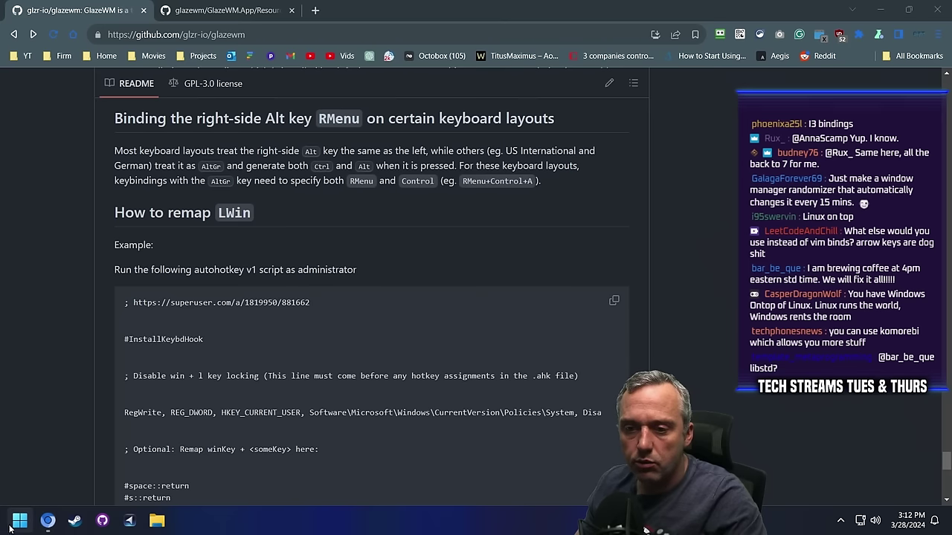
# Open a new PowerShell terminal and run glazewm.exe.
pyautogui.rightClick(16, 525)
pyautogui.click(517, 242)
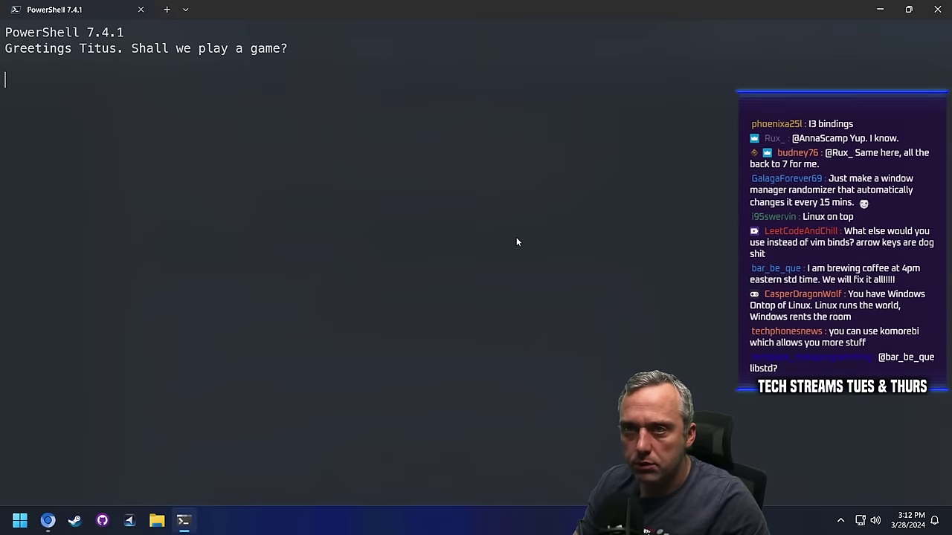
pyautogui.write('glazewm.exe')
pyautogui.press('Return')
# Open a File Explorer window and accept creating a new GlazeWM config file from the starter template.
pyautogui.click(154, 521)
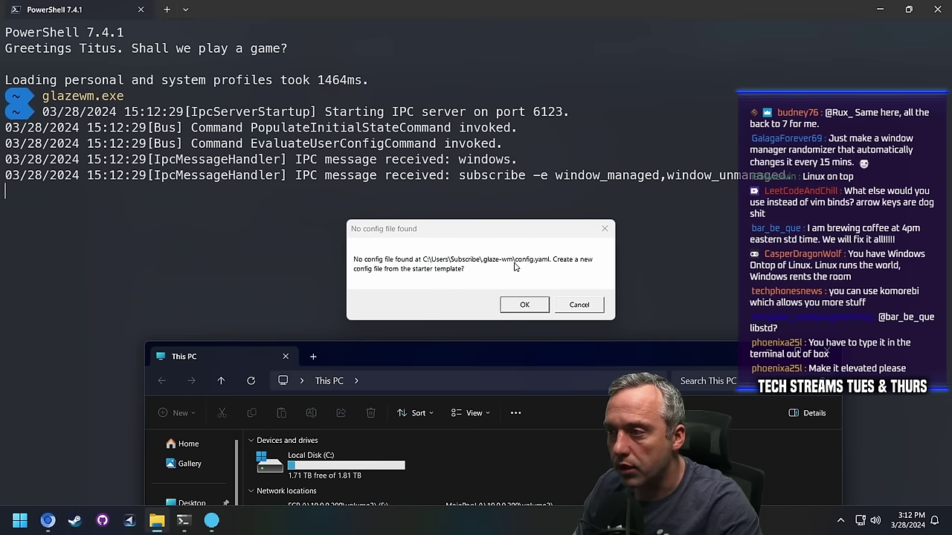
pyautogui.click(524, 304)
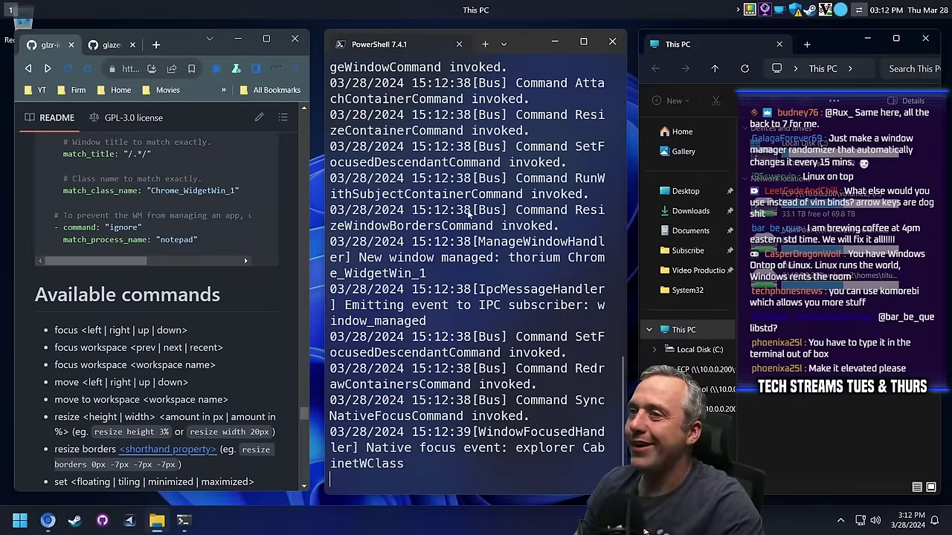
# Try rearranging the tiled windows by moving the browser window across the screen, and close the This PC window.
pyautogui.click(476, 113)
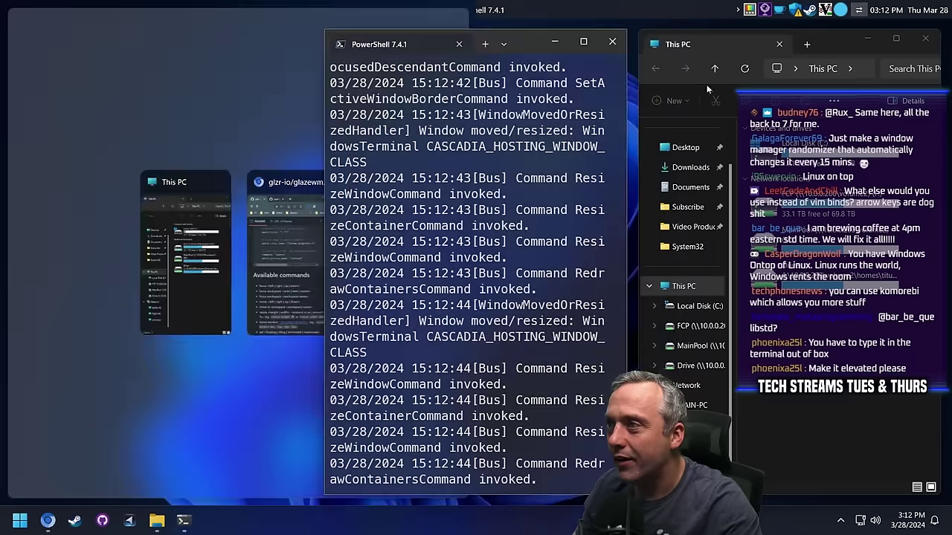
pyautogui.click(368, 113)
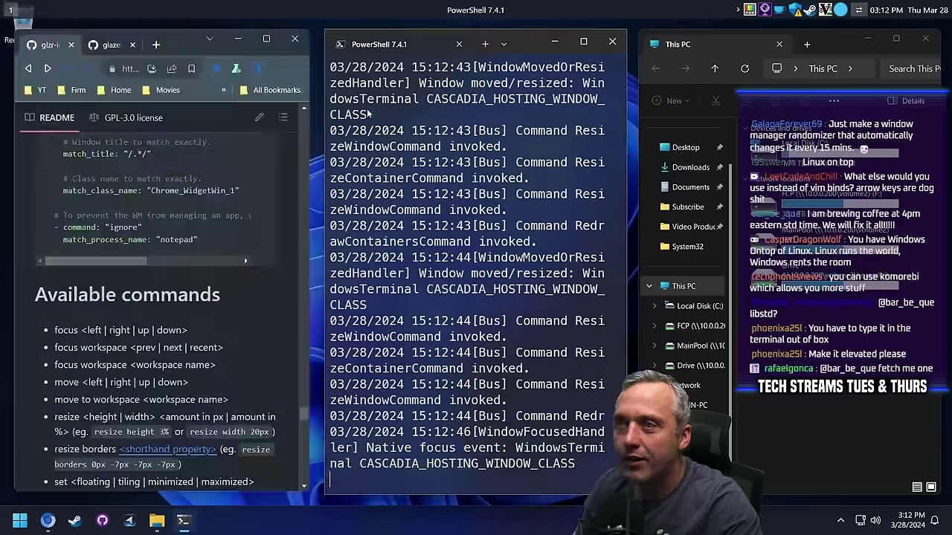
pyautogui.moveTo(170, 37); pyautogui.dragTo(721, 109)
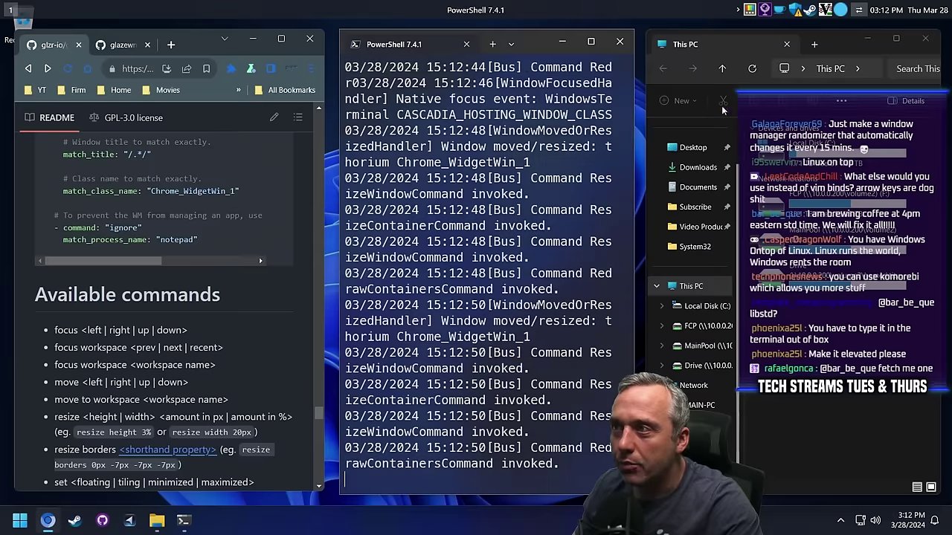
pyautogui.click(925, 39)
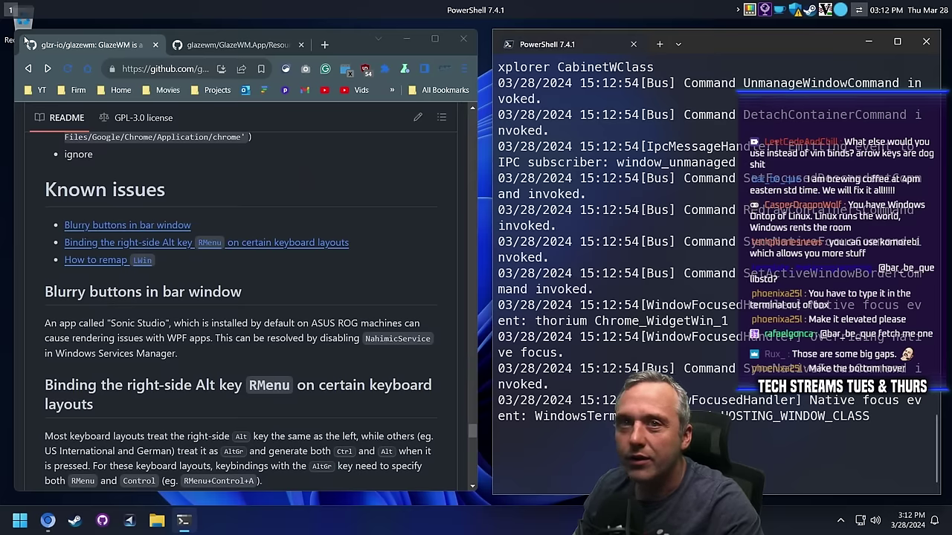
# Visit workspace 2 and return to workspace 1, then move the PowerShell window to workspace 2.
pyautogui.hotkey('alt', '2')
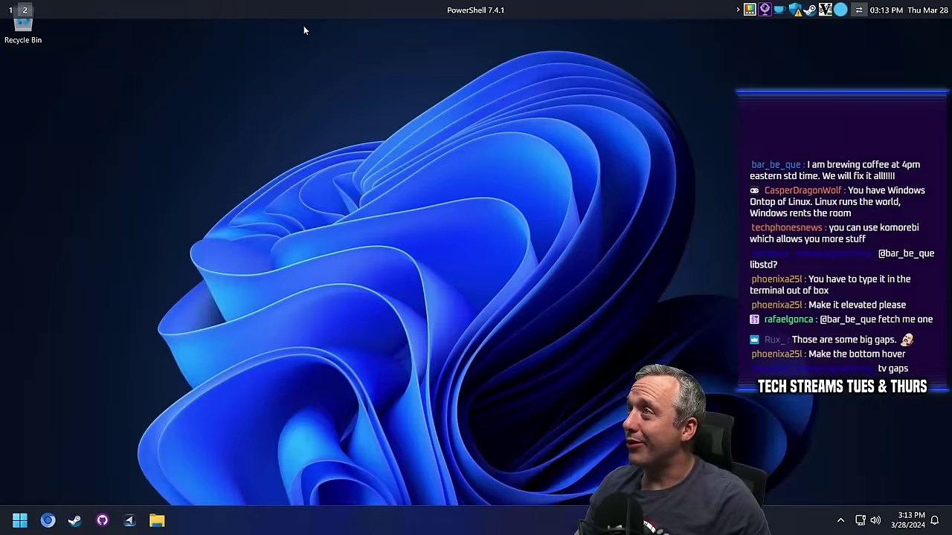
pyautogui.hotkey('alt', '1')
pyautogui.moveTo(774, 67); pyautogui.dragTo(781, 46)
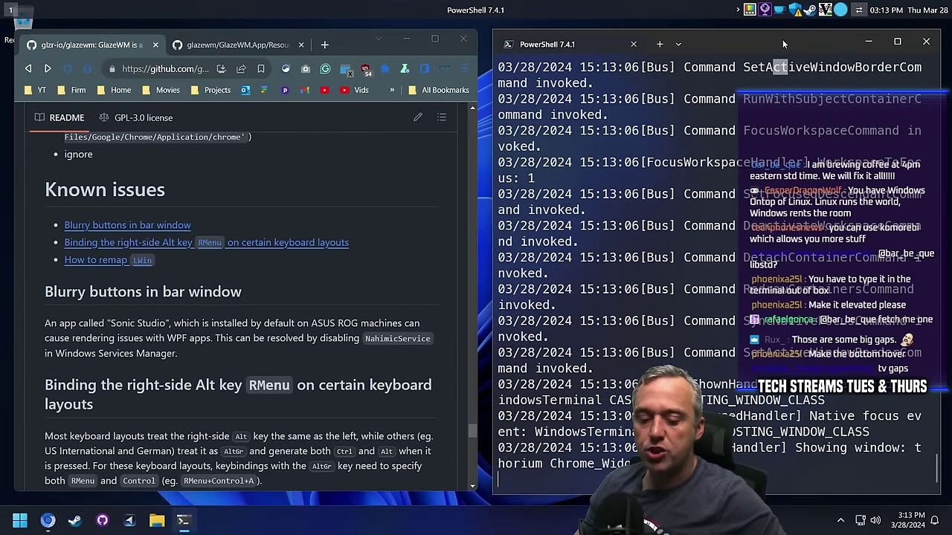
pyautogui.hotkey('alt', 'shift', '2')
# Alternate between workspace 1 with the browser and workspace 2 with the terminal, ending on workspace 1.
pyautogui.hotkey('alt', '1')
pyautogui.hotkey('alt', '2')
pyautogui.hotkey('alt', '1')
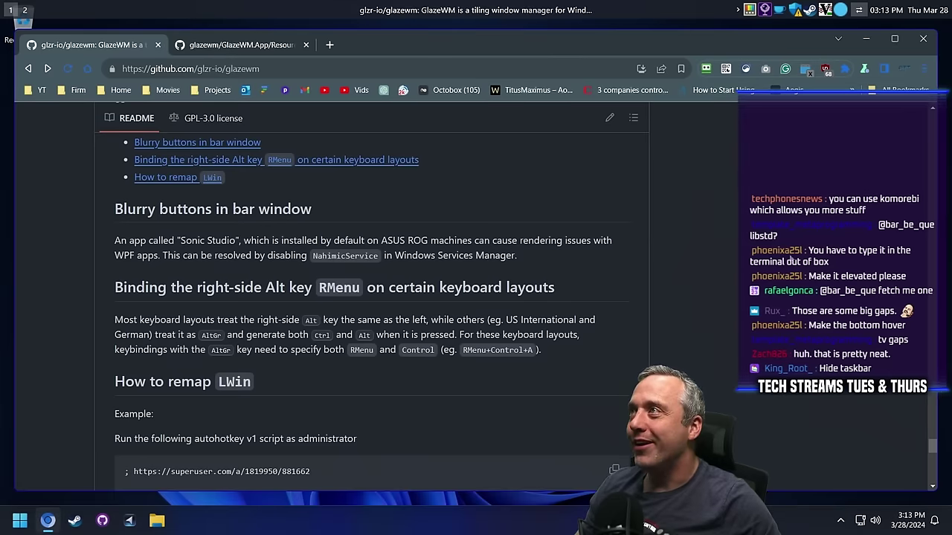
pyautogui.hotkey('alt', '2')
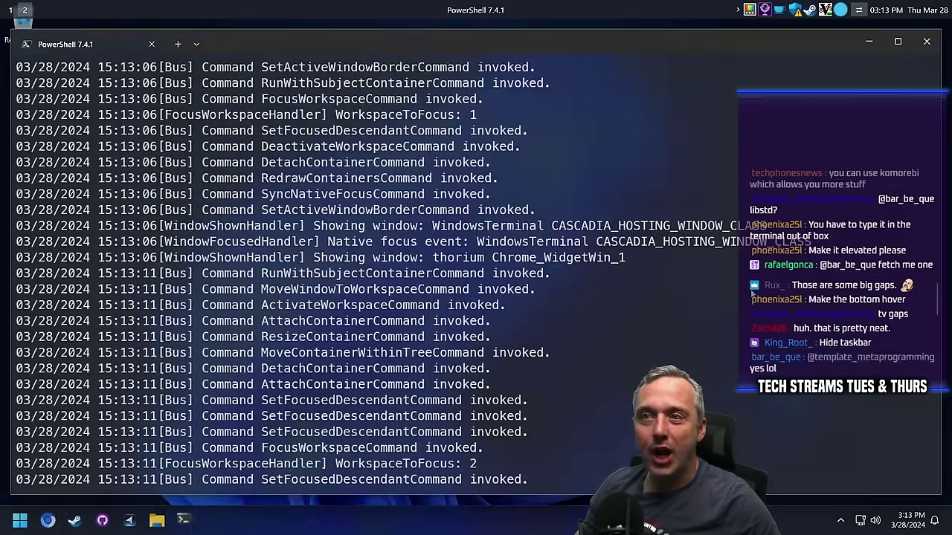
pyautogui.hotkey('alt', '1')
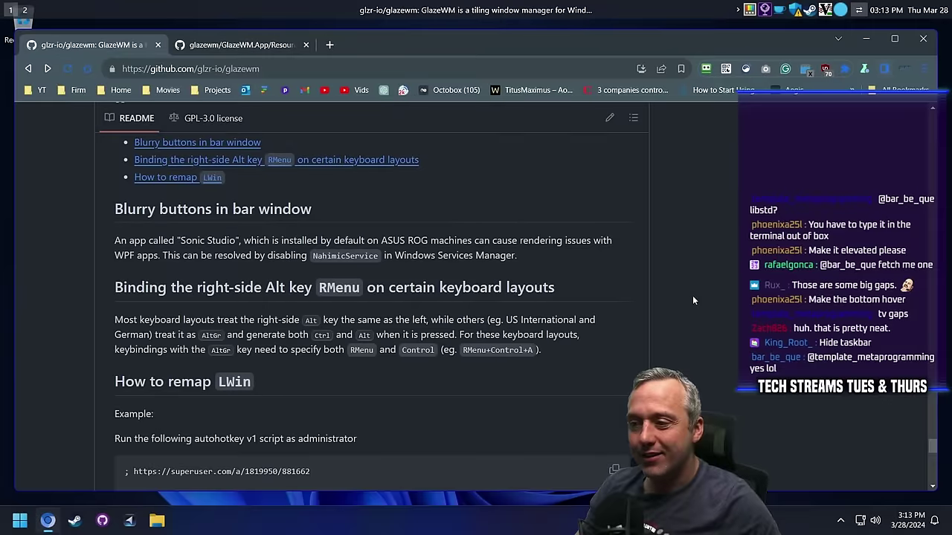
# Look through the GlazeWM log output in the terminal on workspace 2 and return to workspace 1.
pyautogui.hotkey('alt', '2')
pyautogui.scroll(10, 543, 399)
pyautogui.scroll(-15, 543, 399)
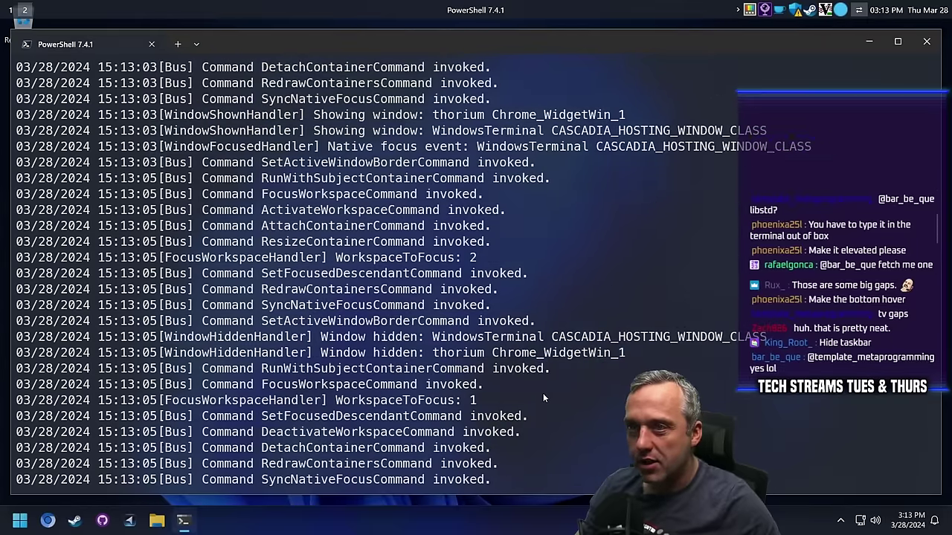
pyautogui.scroll(-5, 522, 372)
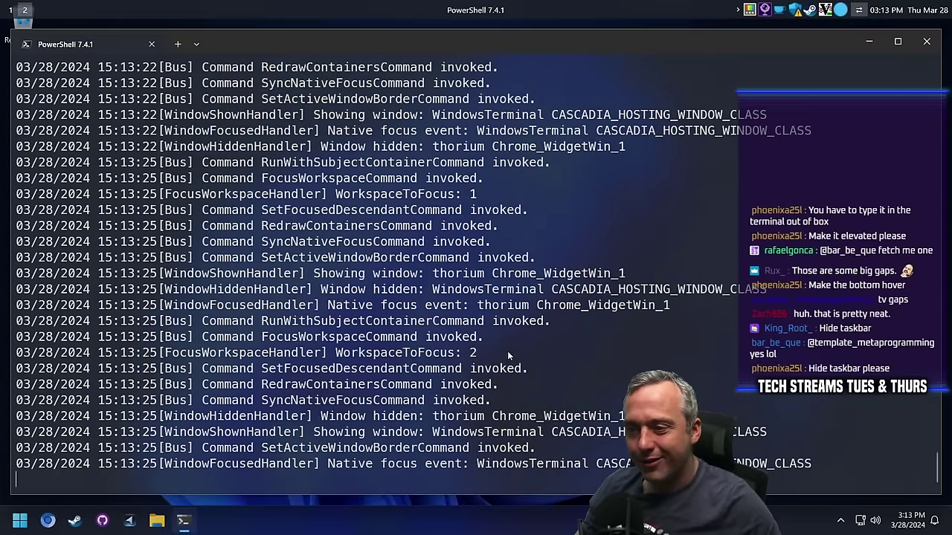
pyautogui.hotkey('alt', '1')
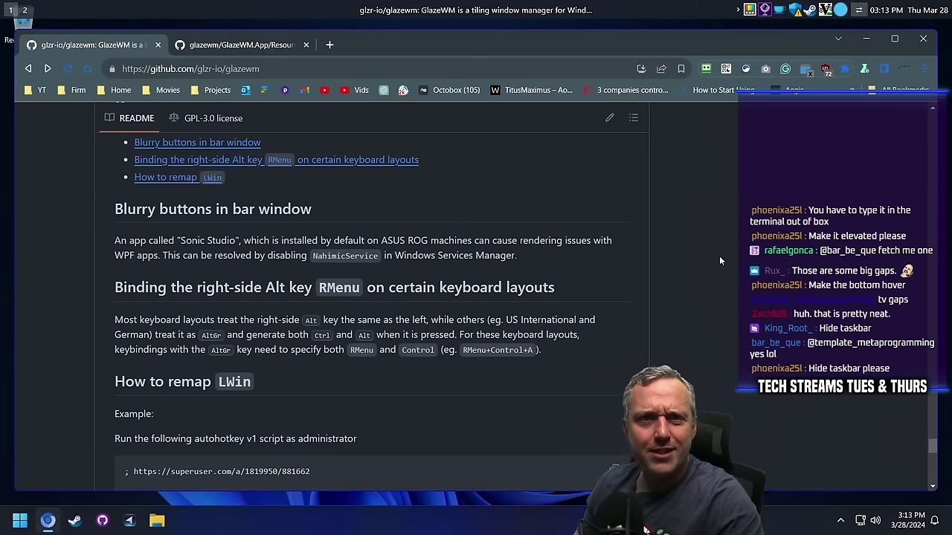
# Turn on automatic hiding in the taskbar behavior settings and close the Settings window.
pyautogui.rightClick(446, 522)
pyautogui.click(475, 497)
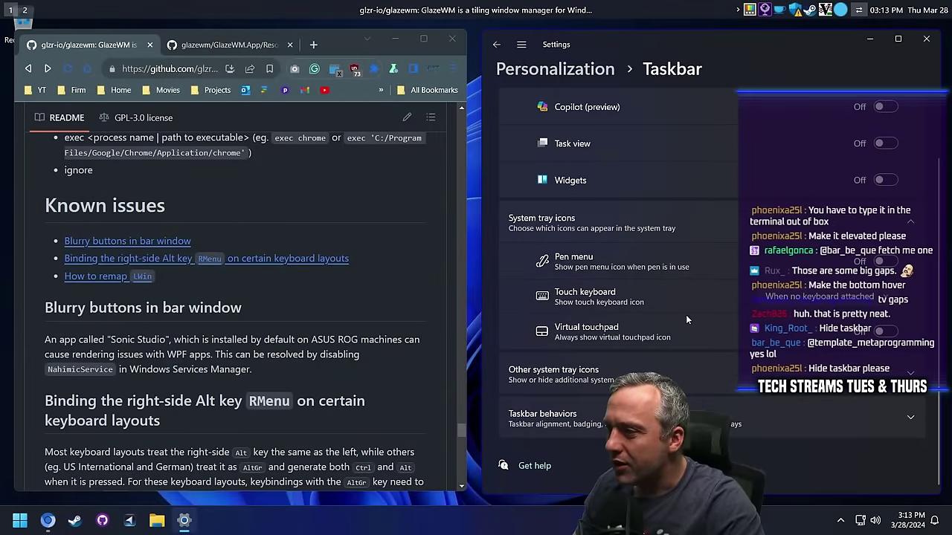
pyautogui.click(639, 418)
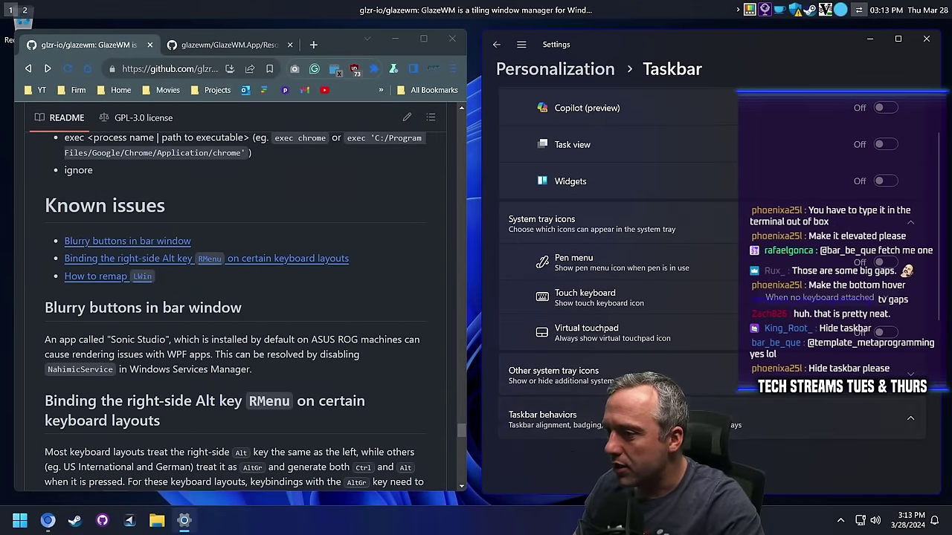
pyautogui.scroll(-3, 639, 335)
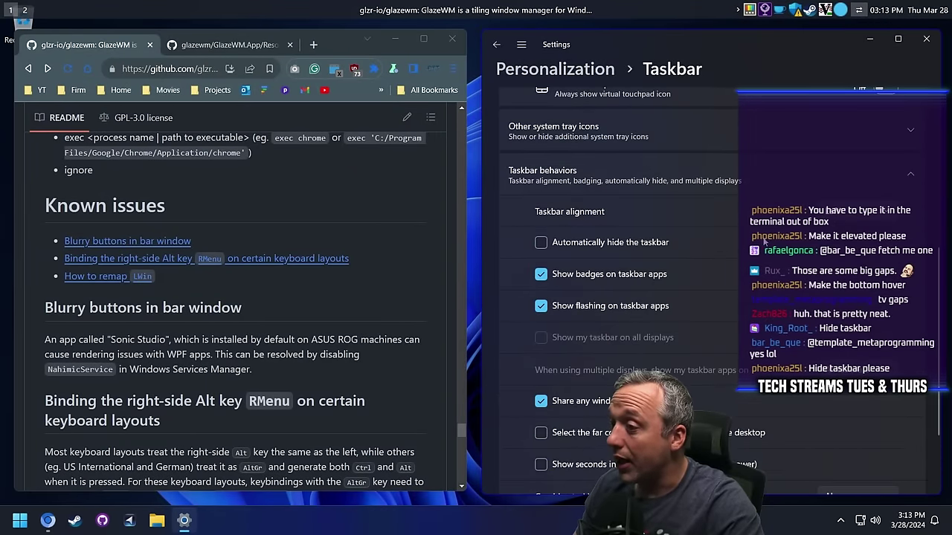
pyautogui.click(683, 245)
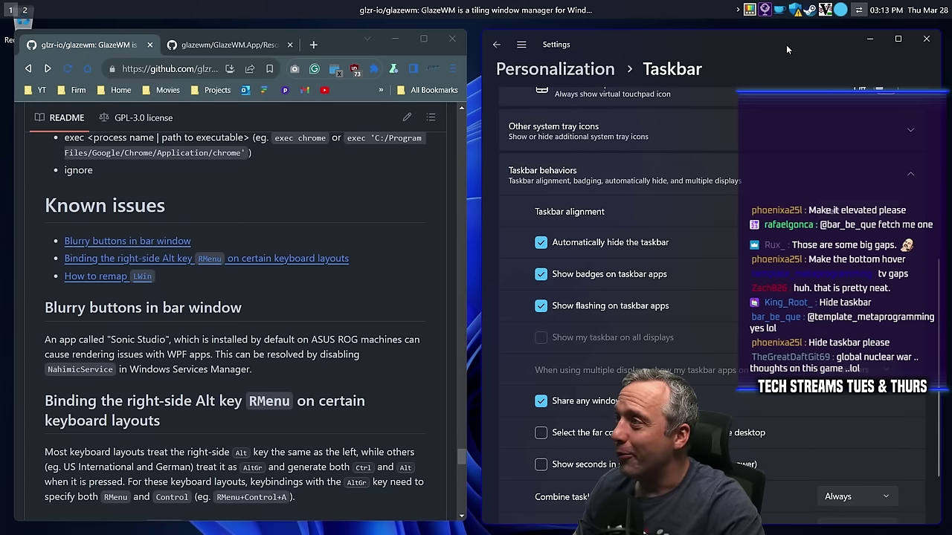
pyautogui.click(925, 40)
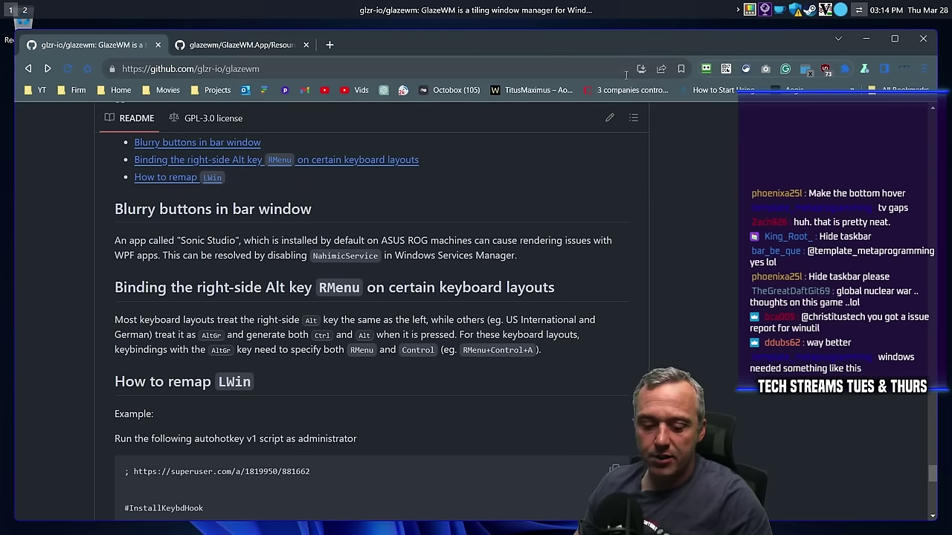
pyautogui.press('super')
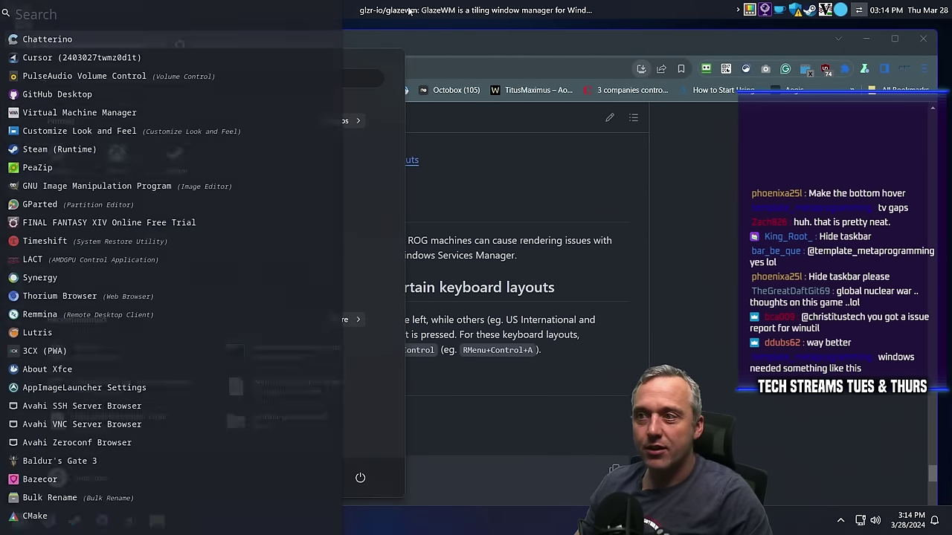
pyautogui.rightClick(19, 521)
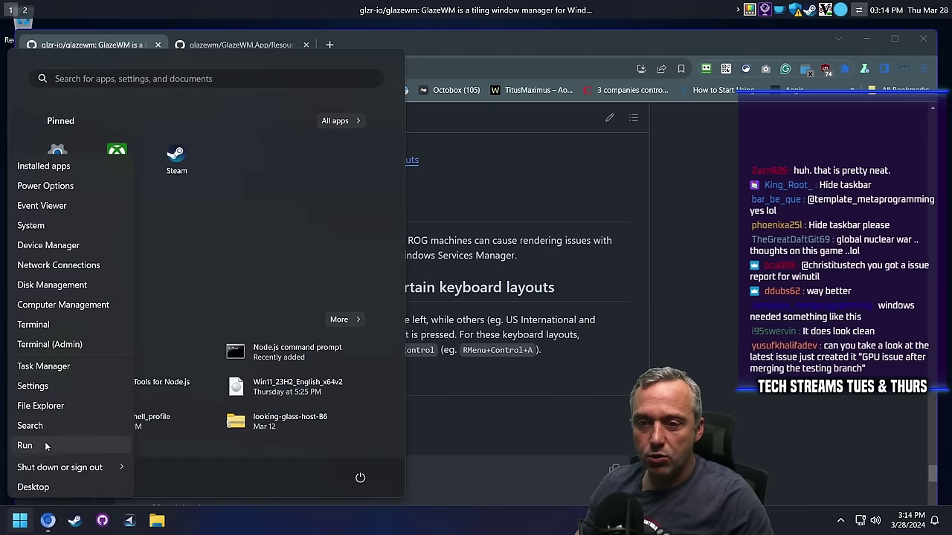
pyautogui.click(46, 445)
pyautogui.moveTo(727, 255); pyautogui.dragTo(491, 213)
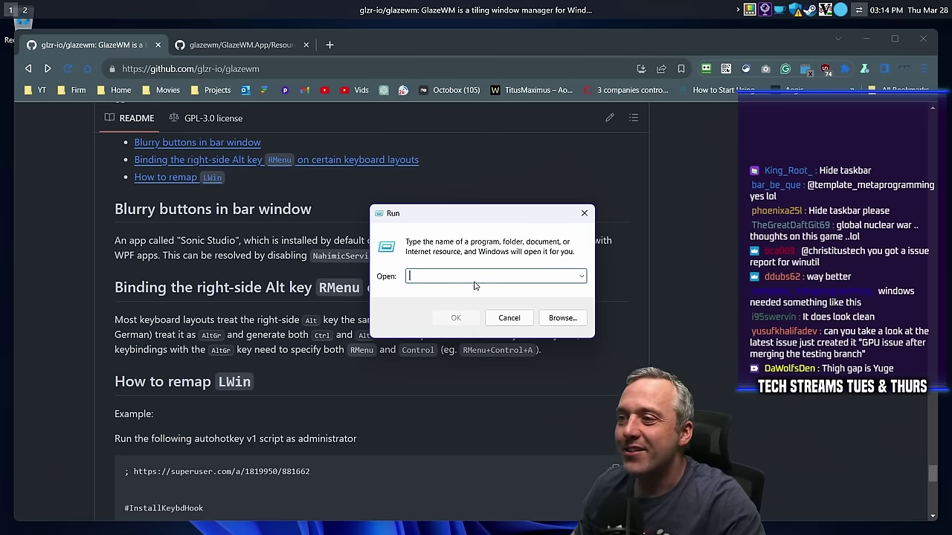
pyautogui.click(510, 317)
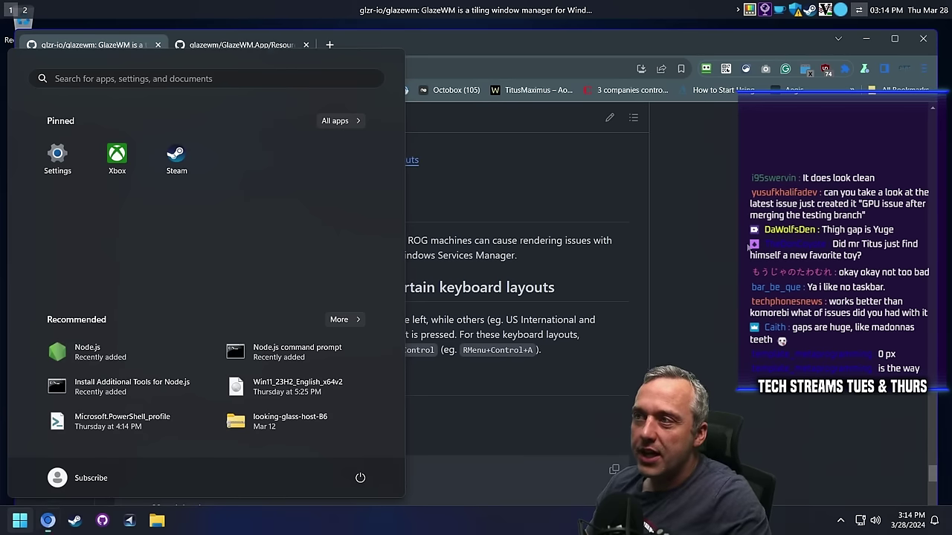
pyautogui.press('Escape')
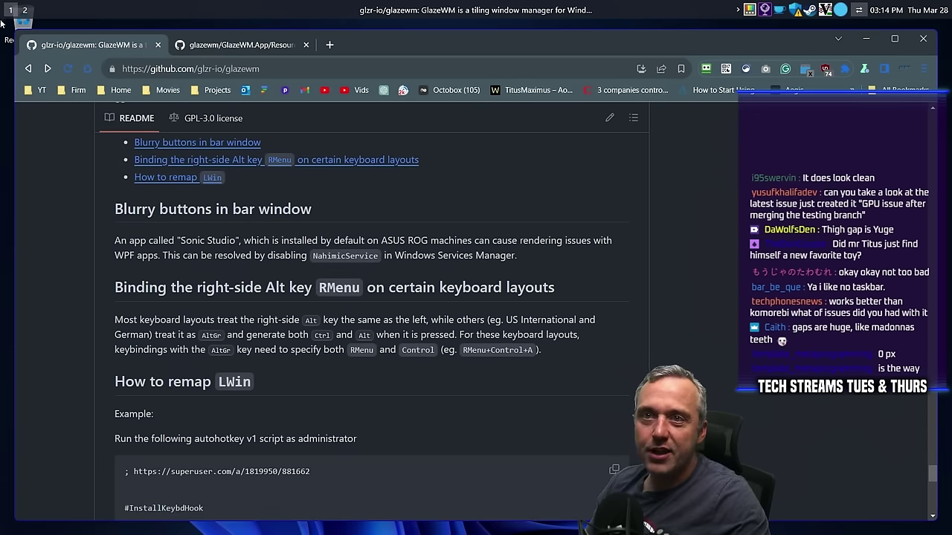
pyautogui.moveTo(476, 532)
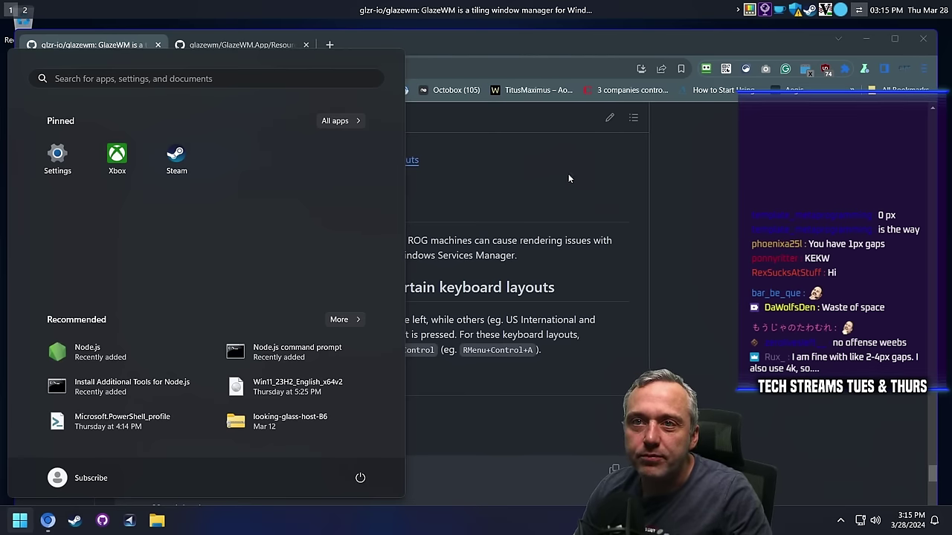
pyautogui.press('Escape')
# Open a new PowerShell tab on workspace 2 and open config.yaml from the .glaze-wm folder in vim.
pyautogui.hotkey('alt', '2')
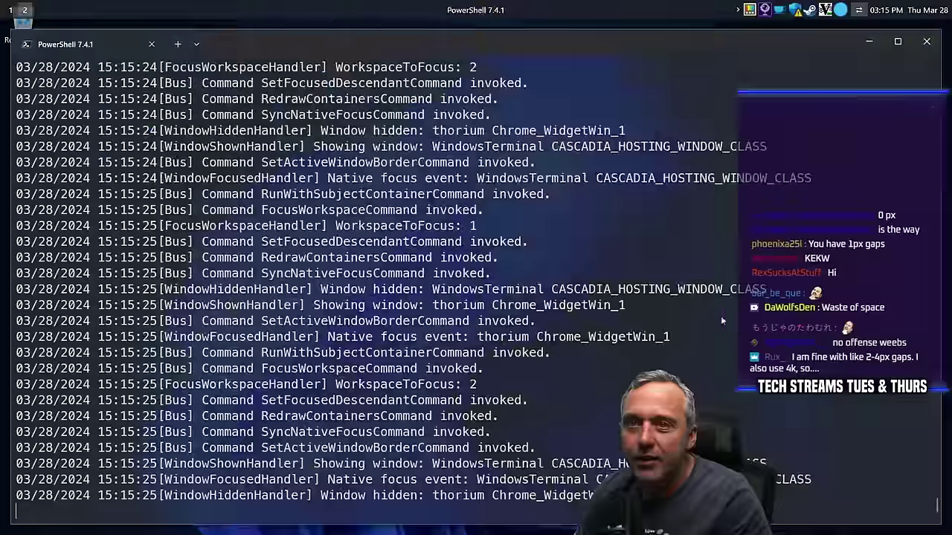
pyautogui.click(178, 43)
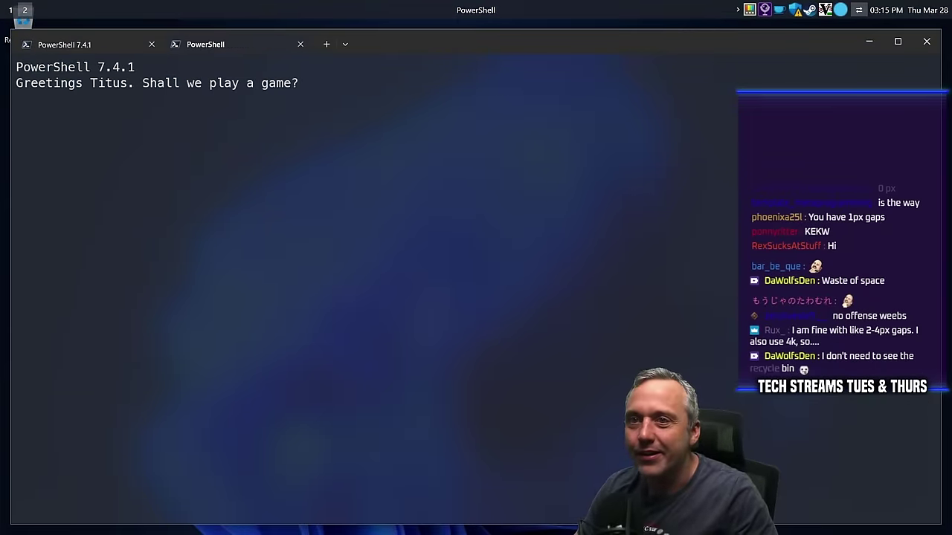
pyautogui.write('cd .conf')
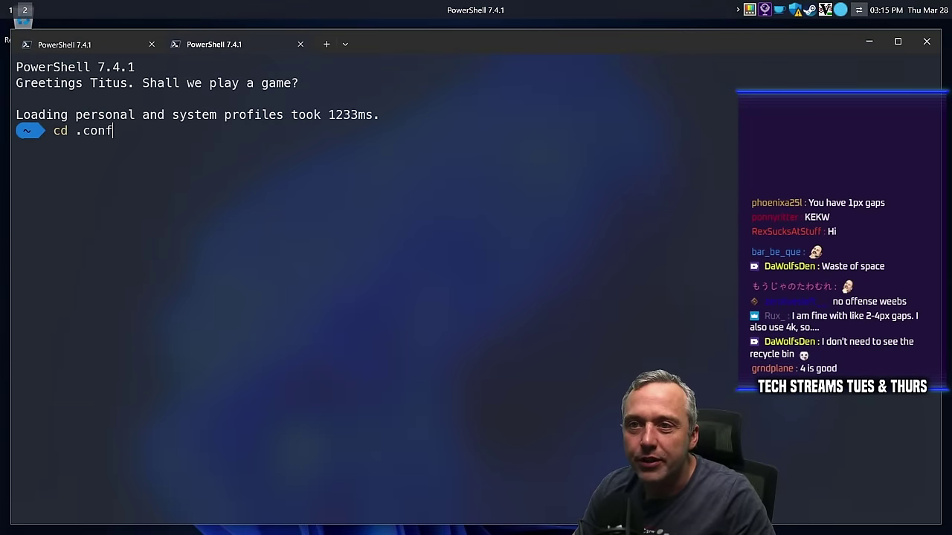
pyautogui.press('BackSpace')
pyautogui.press('BackSpace')
pyautogui.press('BackSpace')
pyautogui.press('BackSpace')
pyautogui.write('glas')
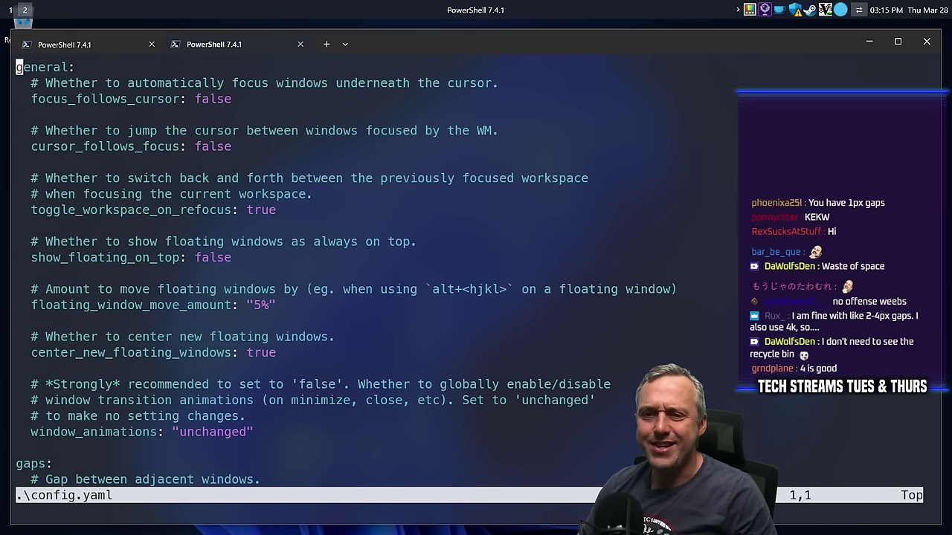
# Set inner_gap and outer_gap to 2px in config.yaml, save and quit vim, and close that PowerShell tab.
pyautogui.write('/gap')
pyautogui.press('Return')
pyautogui.scroll(-2, 415, 316)
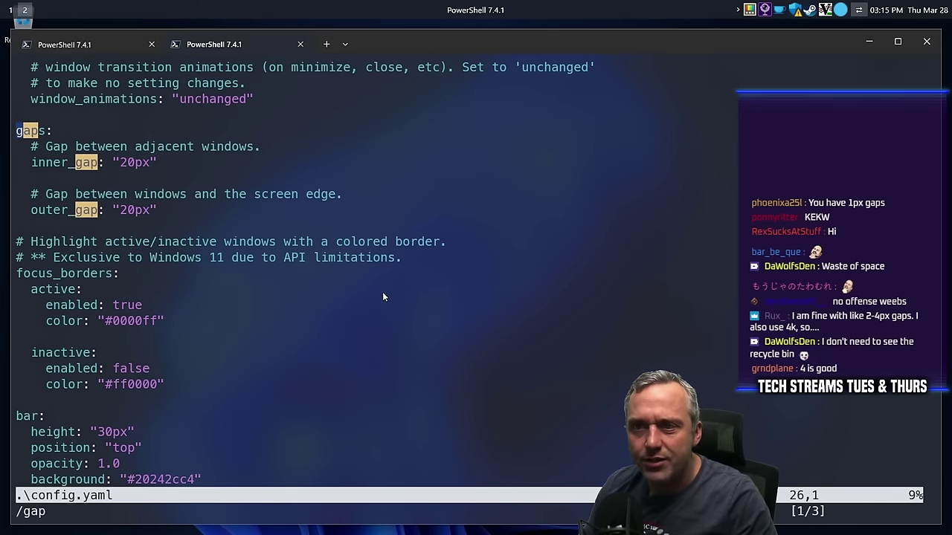
pyautogui.click(128, 162)
pyautogui.press('x')
pyautogui.click(131, 211)
pyautogui.scroll(-2, 375, 211)
pyautogui.scroll(-2, 374, 211)
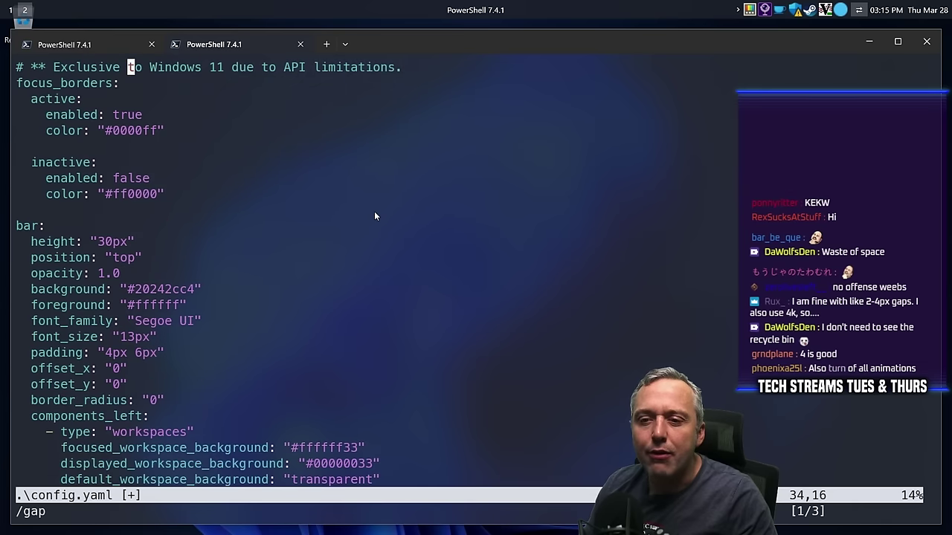
pyautogui.scroll(-1, 374, 211)
pyautogui.write(':wq')
pyautogui.press('Return')
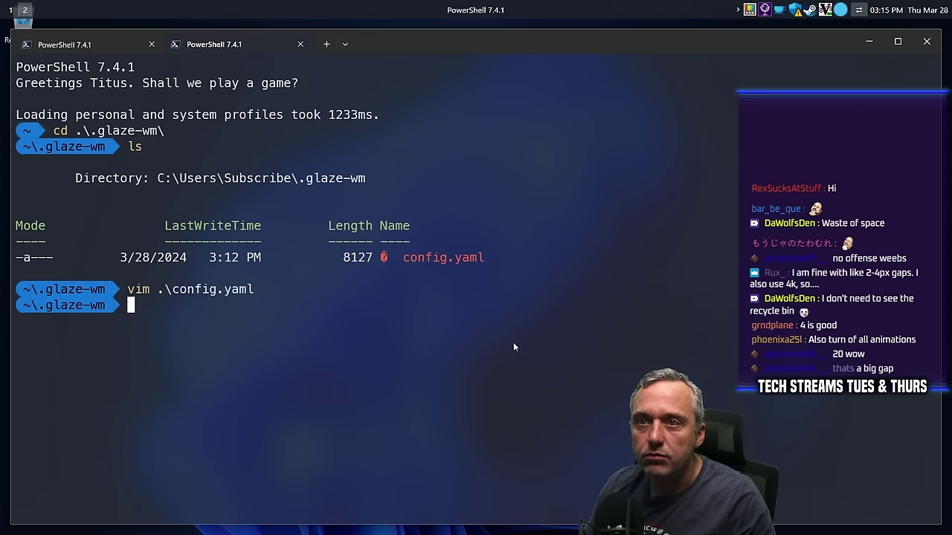
pyautogui.click(302, 44)
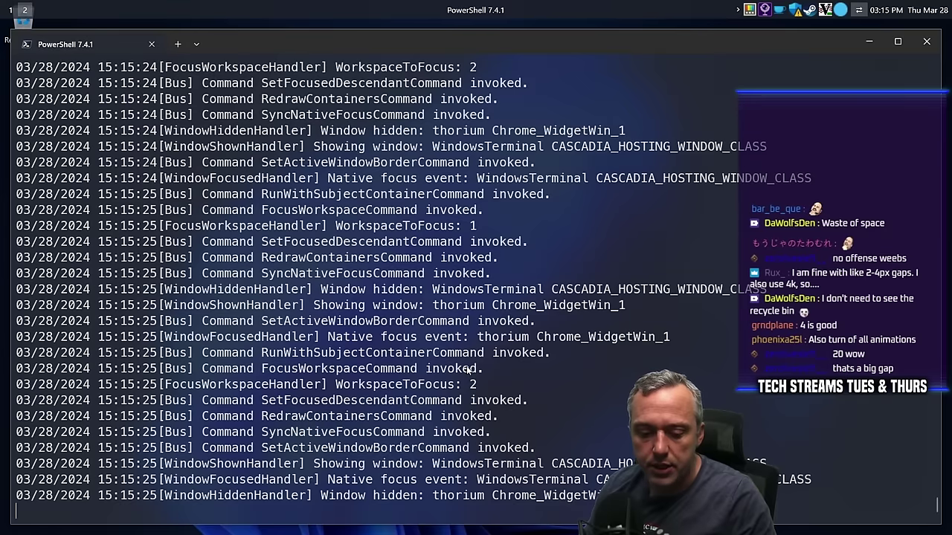
# Interrupt the GlazeWM log output in the terminal and try relaunching glazewm.exe.
pyautogui.hotkey('ctrl', 'c')
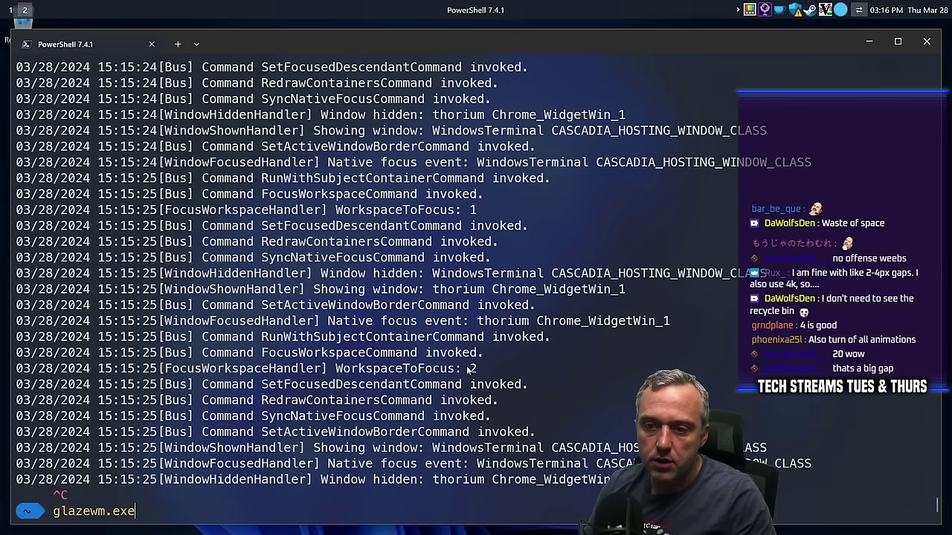
pyautogui.press('Return')
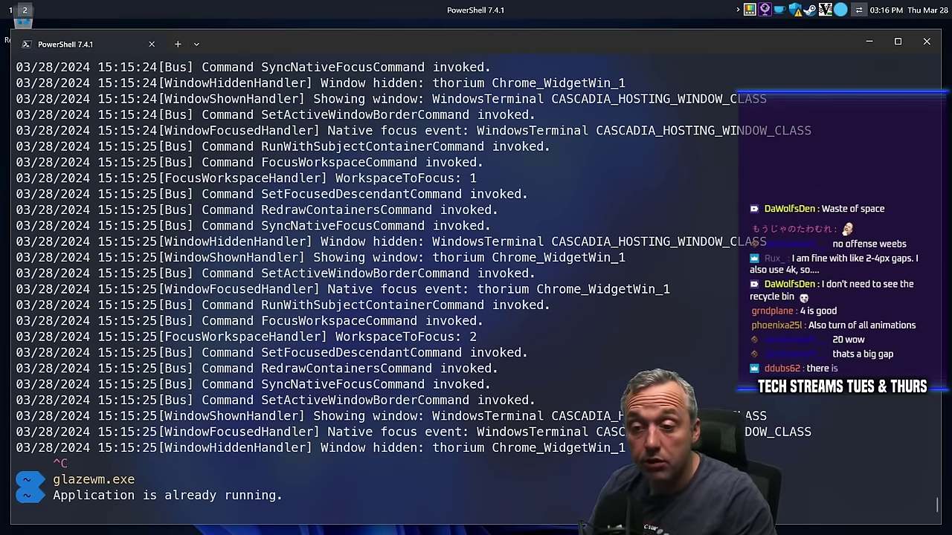
pyautogui.hotkey('ctrl', 'c')
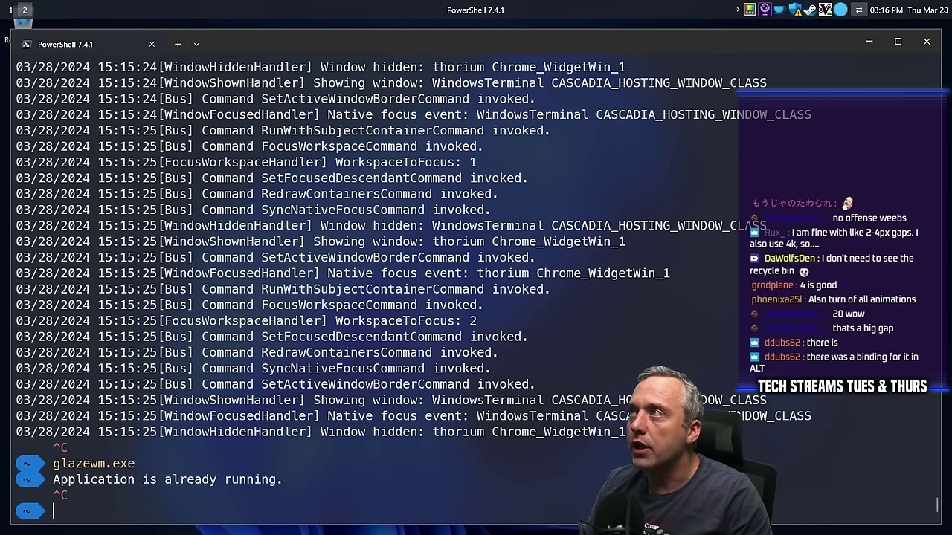
# Look up the reload config keybinding in the GlazeWM README on workspace 1 and reload the configuration with it.
pyautogui.hotkey('alt', '1')
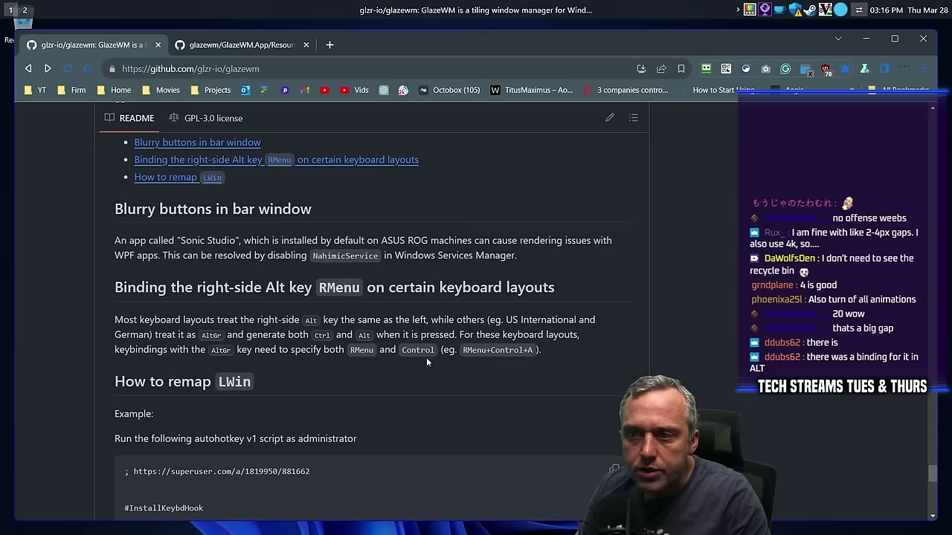
pyautogui.scroll(8, 359, 359)
pyautogui.scroll(20, 358, 355)
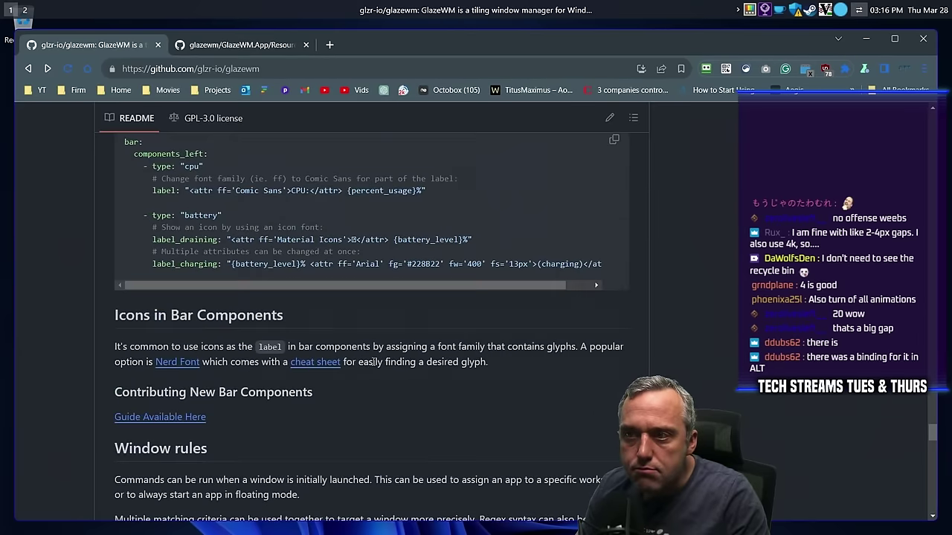
pyautogui.scroll(20, 389, 321)
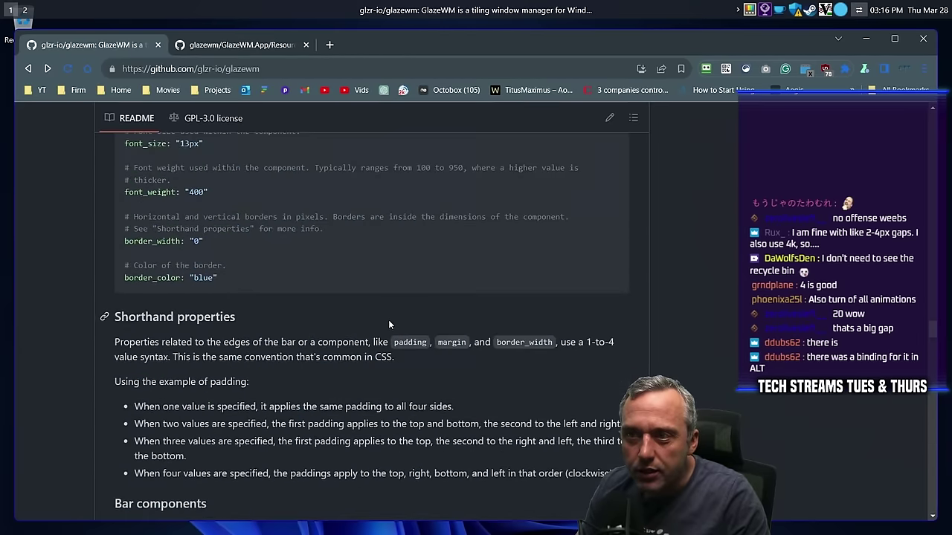
pyautogui.scroll(-3, 382, 327)
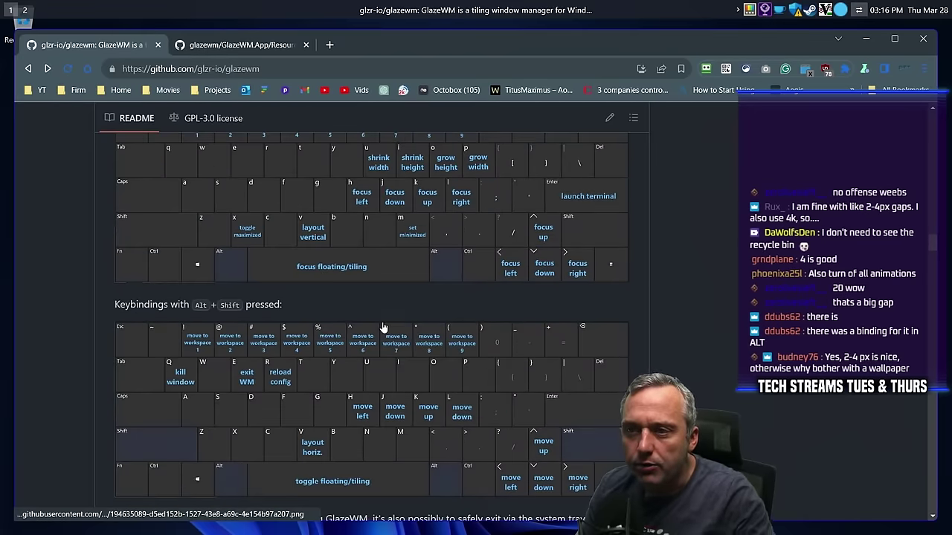
pyautogui.scroll(2, 446, 342)
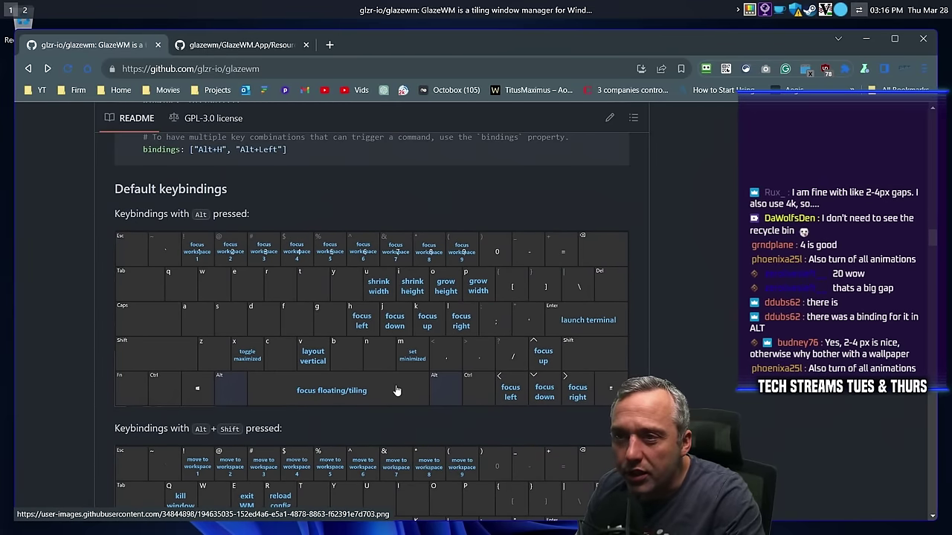
pyautogui.scroll(-2, 426, 409)
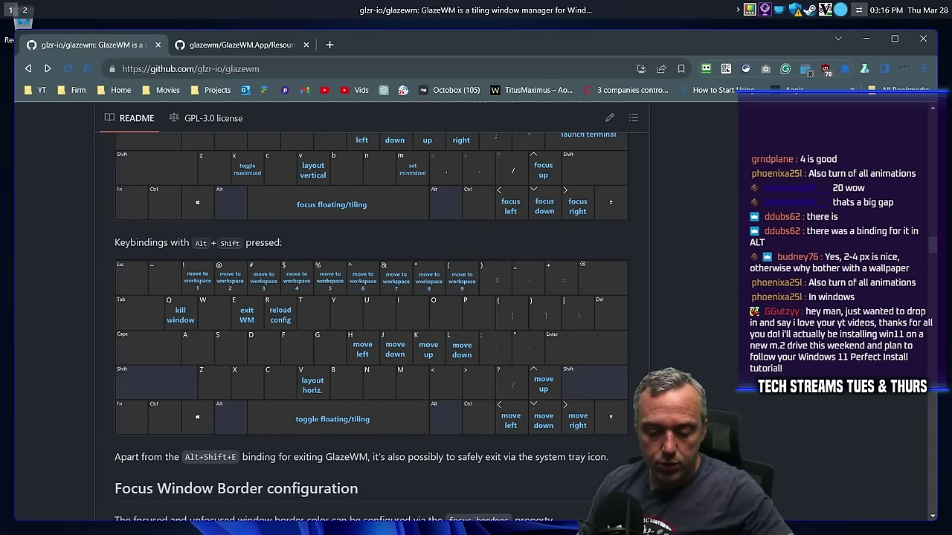
pyautogui.hotkey('alt', 'shift', 'r')
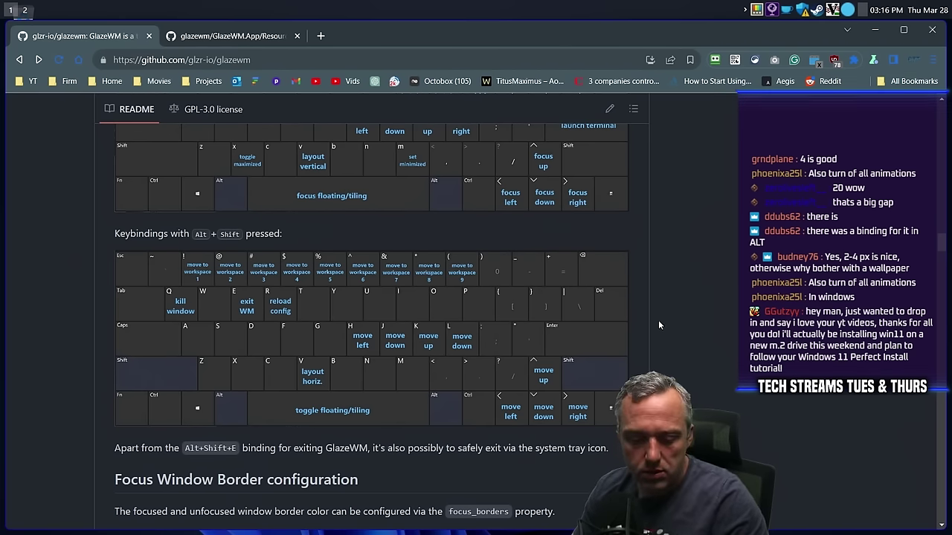
# Switch to the empty workspace 3 and hide all desktop icons.
pyautogui.hotkey('alt', '2')
pyautogui.hotkey('alt', '3')
pyautogui.rightClick(381, 188)
pyautogui.rightClick(237, 139)
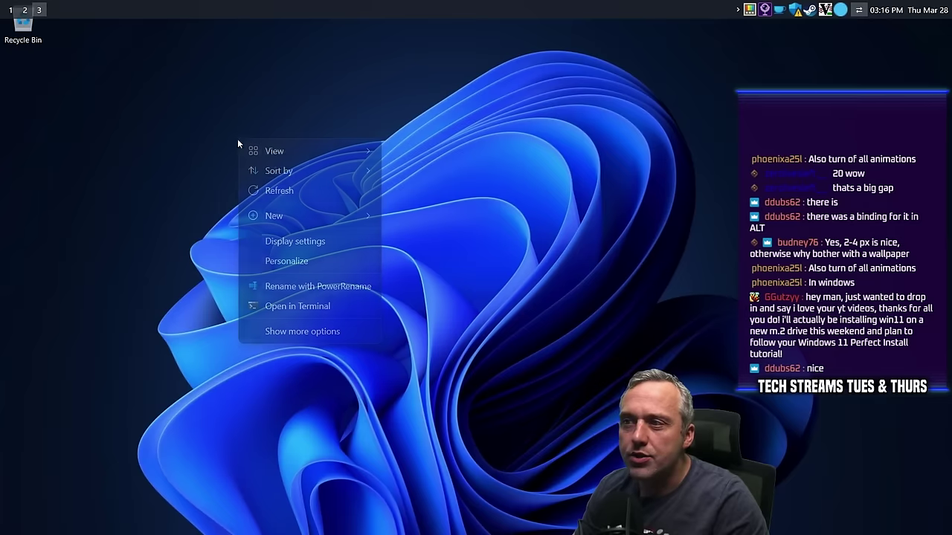
pyautogui.moveTo(245, 151)
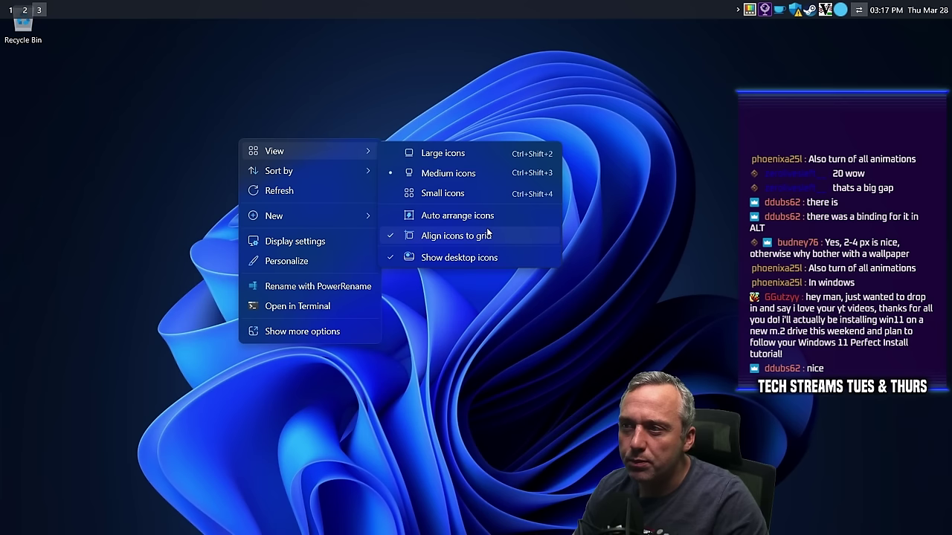
pyautogui.click(463, 258)
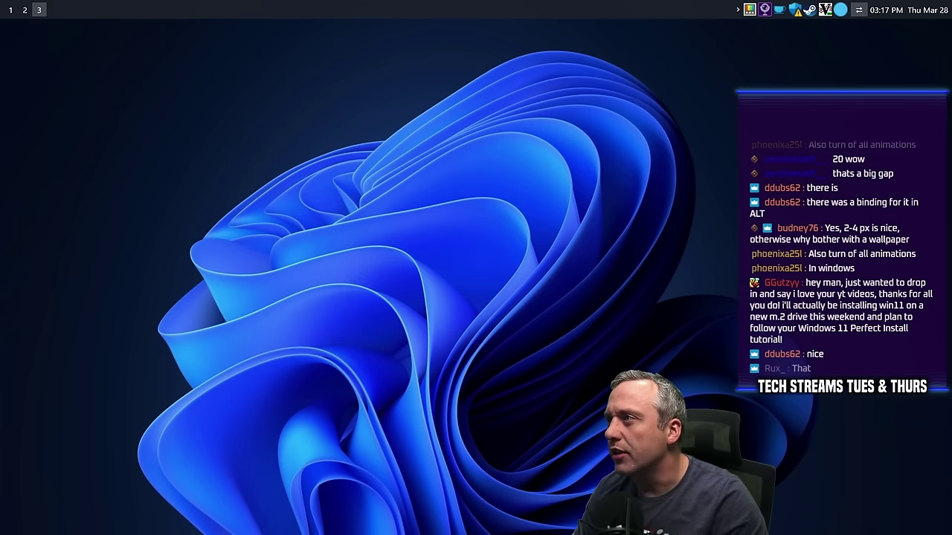
# Cycle through workspaces 1, 2 and 3 to check the windows with the new gaps, ending on workspace 2.
pyautogui.hotkey('alt', '2')
pyautogui.hotkey('alt', '1')
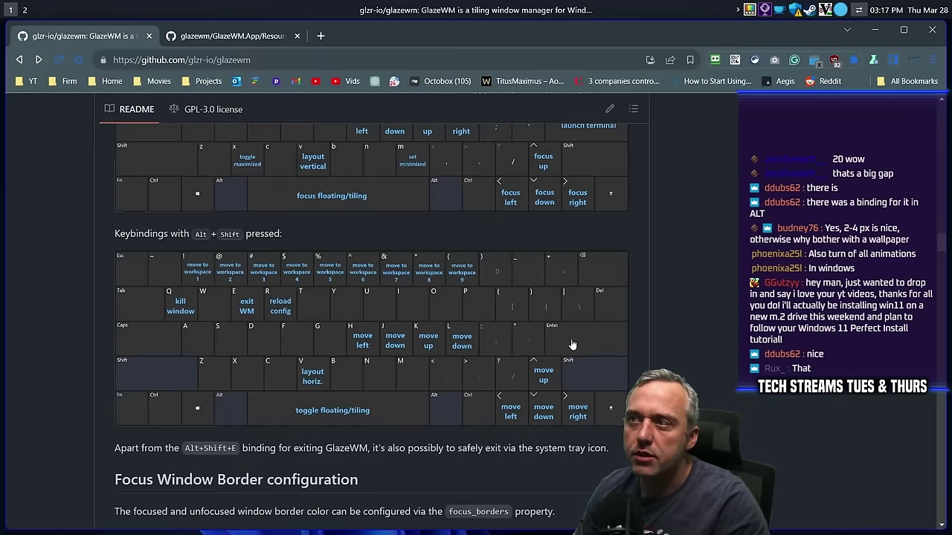
pyautogui.hotkey('alt', '3')
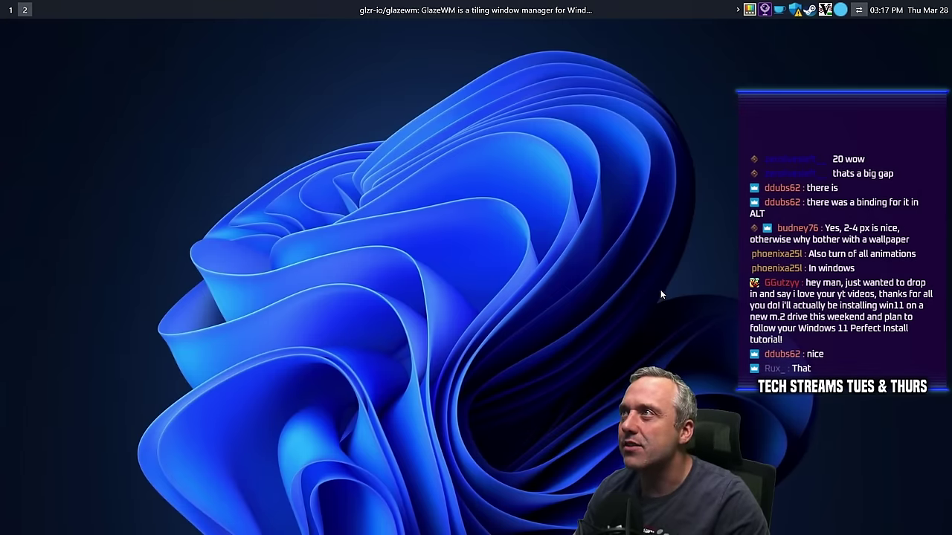
pyautogui.hotkey('alt', '2')
pyautogui.hotkey('alt', '1')
pyautogui.hotkey('alt', '2')
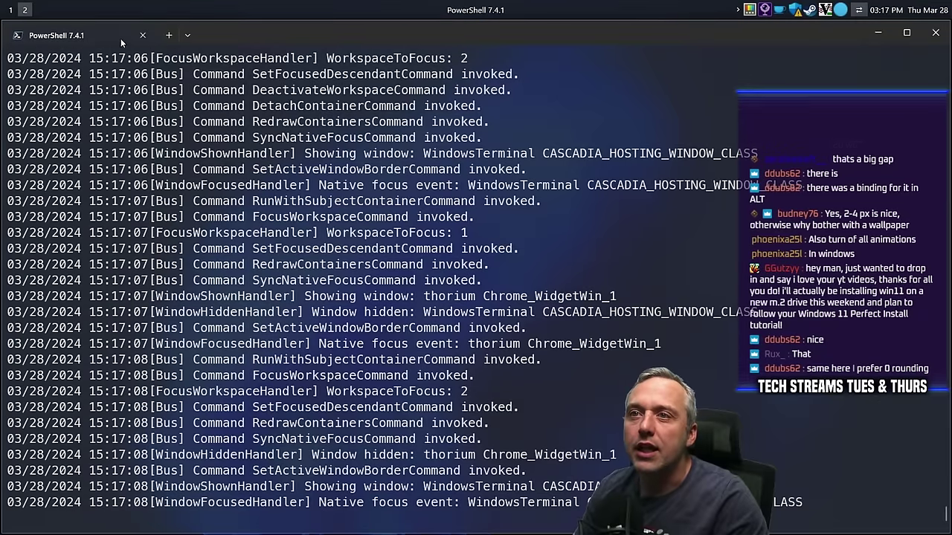
# Open another PowerShell tab, go to the .glaze-wm folder and enter the command vim .\config.yaml.
pyautogui.click(168, 36)
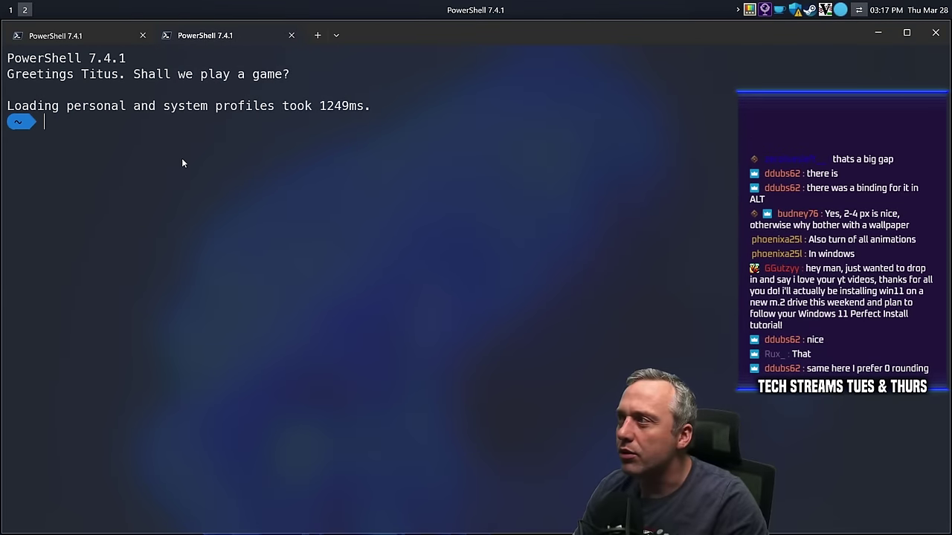
pyautogui.hotkey('alt', '1')
pyautogui.hotkey('alt', '2')
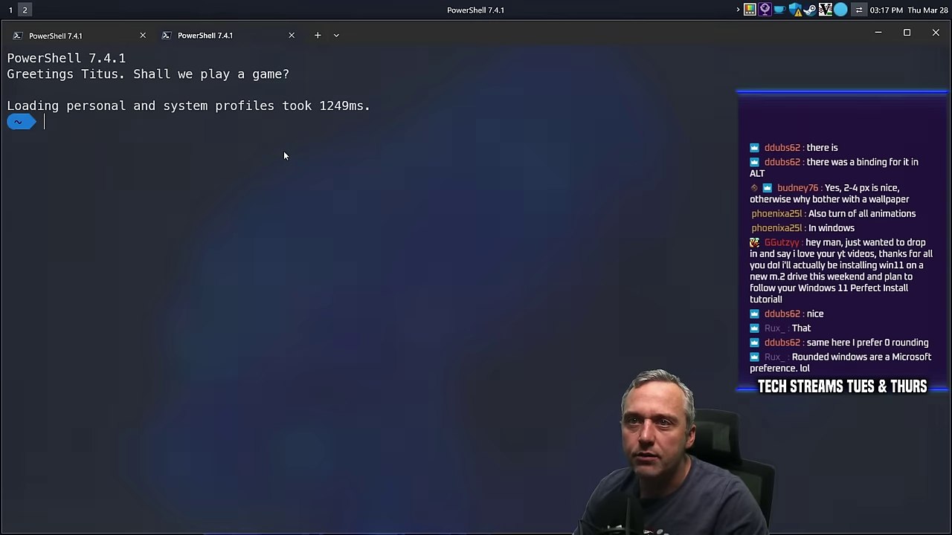
pyautogui.press('Return')
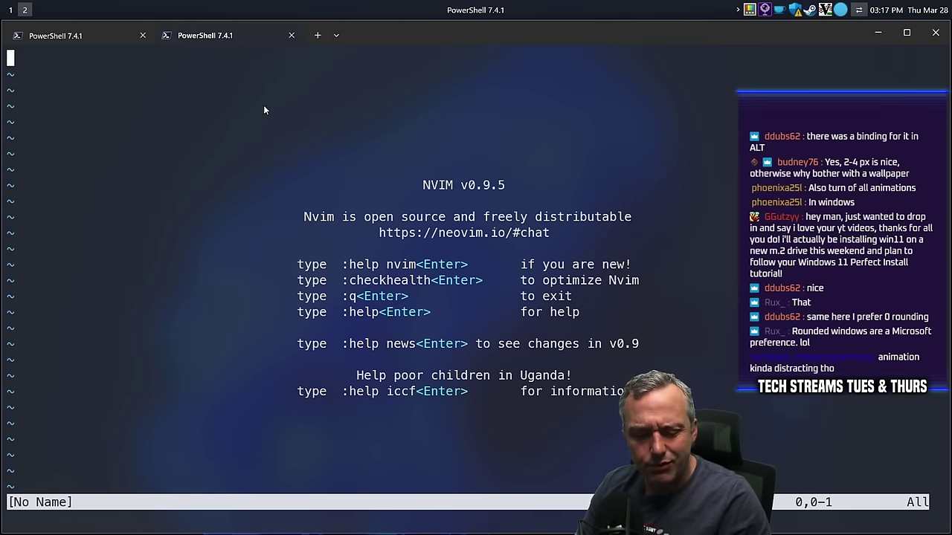
pyautogui.hotkey('shift', 'z')
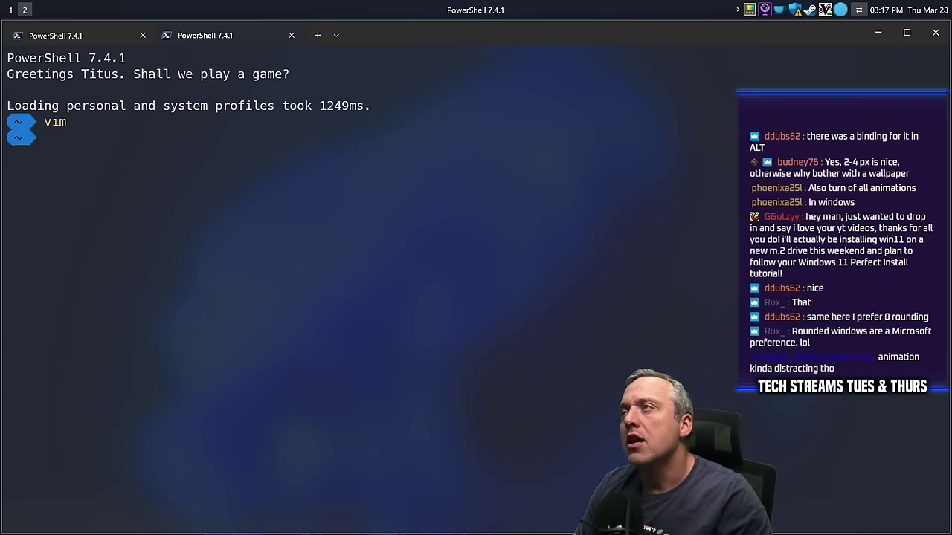
pyautogui.write('cd .g')
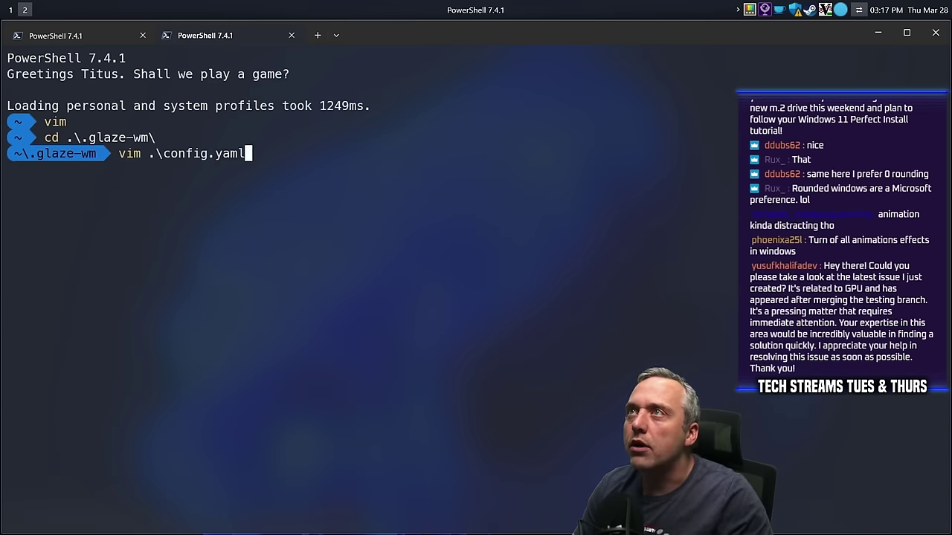
# Open config.yaml in Vim and search it for "round", checking the general, gaps and focus_borders settings.
pyautogui.press('Return')
pyautogui.write('/round')
pyautogui.press('Return')
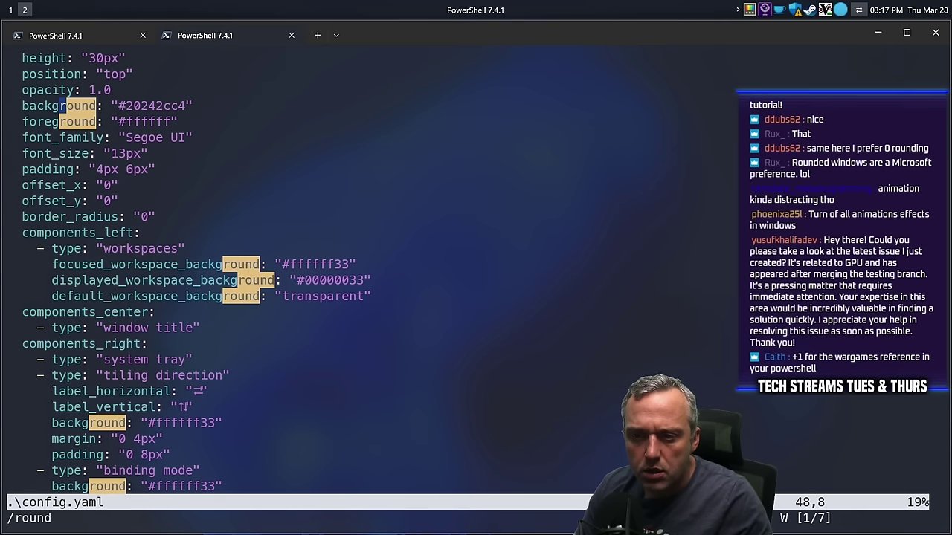
pyautogui.scroll(4, 240, 186)
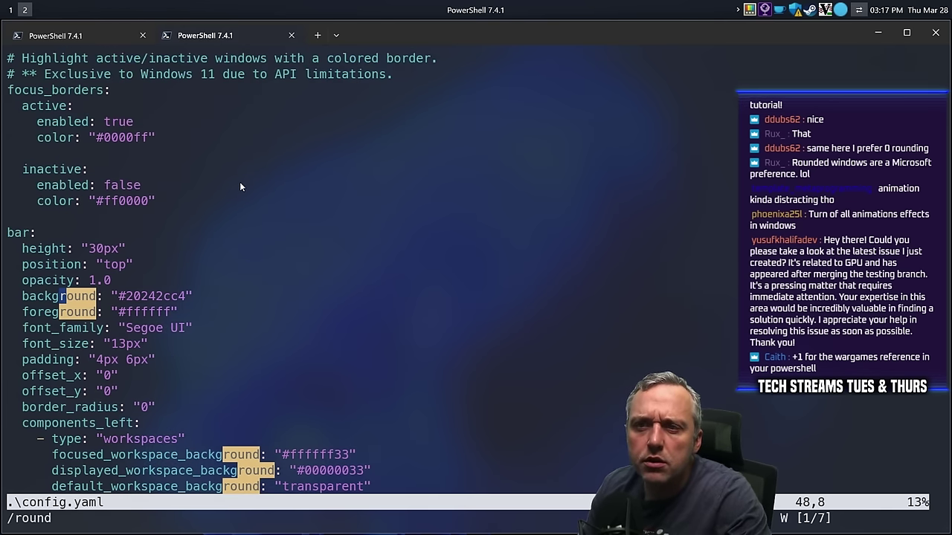
pyautogui.scroll(10, 179, 242)
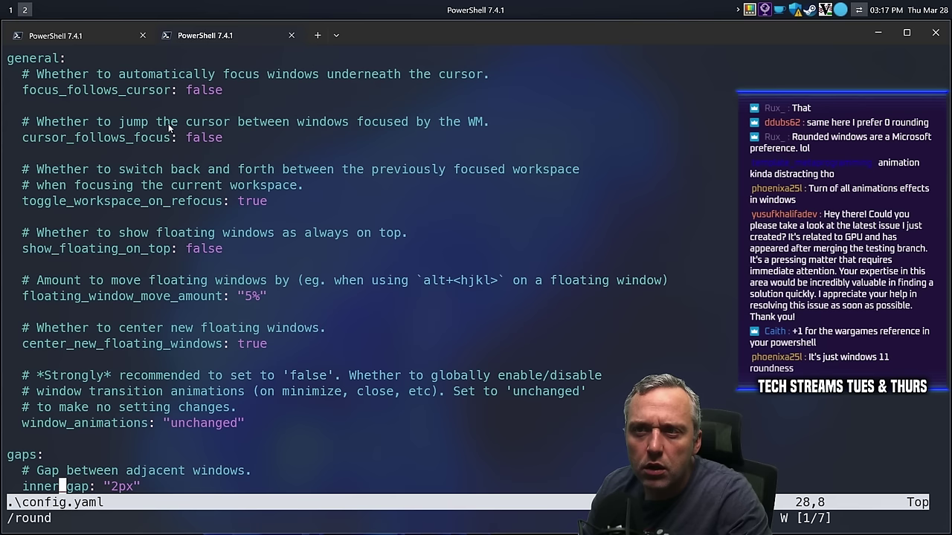
pyautogui.scroll(-3, 130, 234)
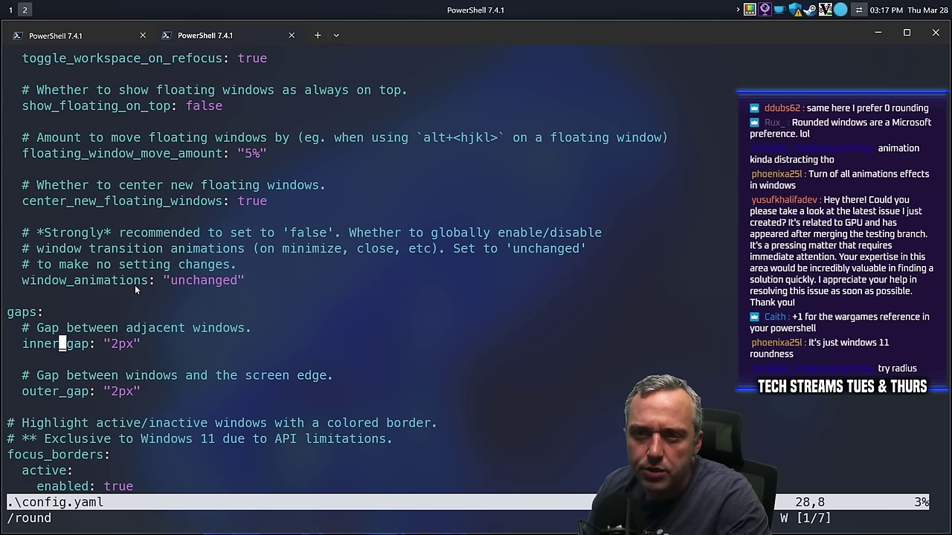
pyautogui.scroll(-1, 135, 290)
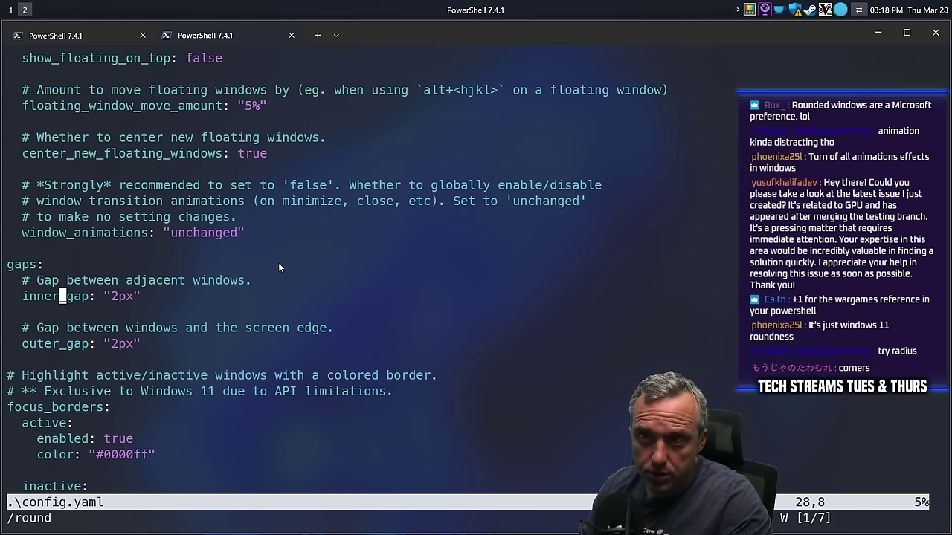
pyautogui.scroll(-5, 277, 267)
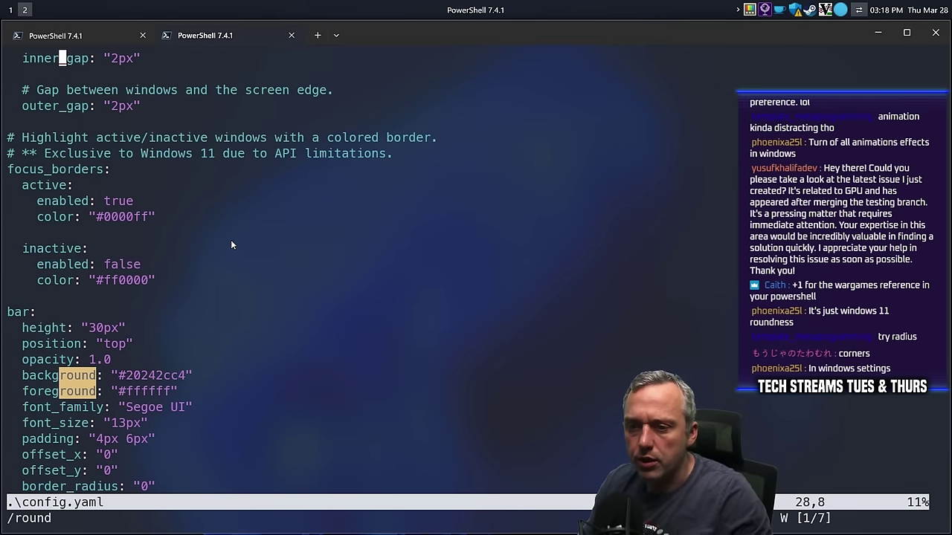
# Search the config for "corner" and look through the bar, workspaces and window_rules sections for a corner-rounding option.
pyautogui.write('/corner')
pyautogui.press('Return')
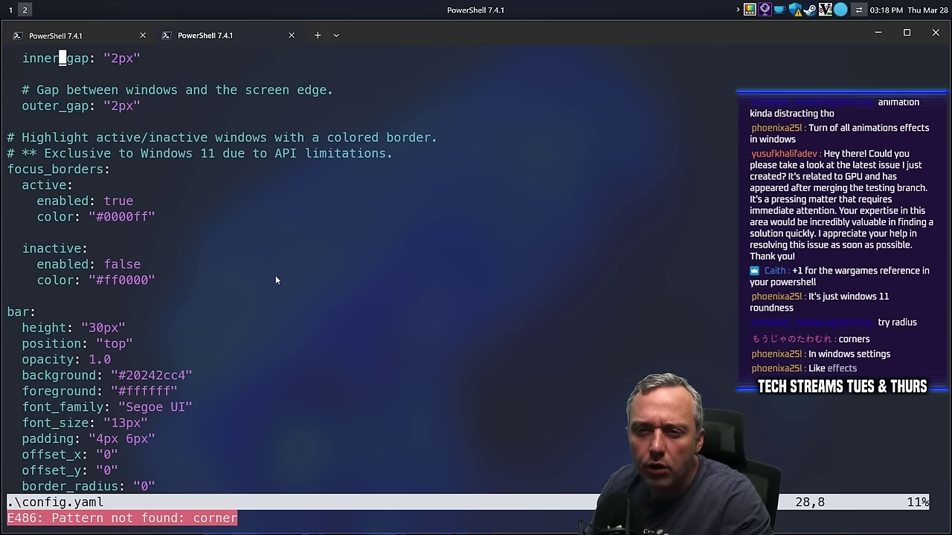
pyautogui.scroll(-5, 275, 280)
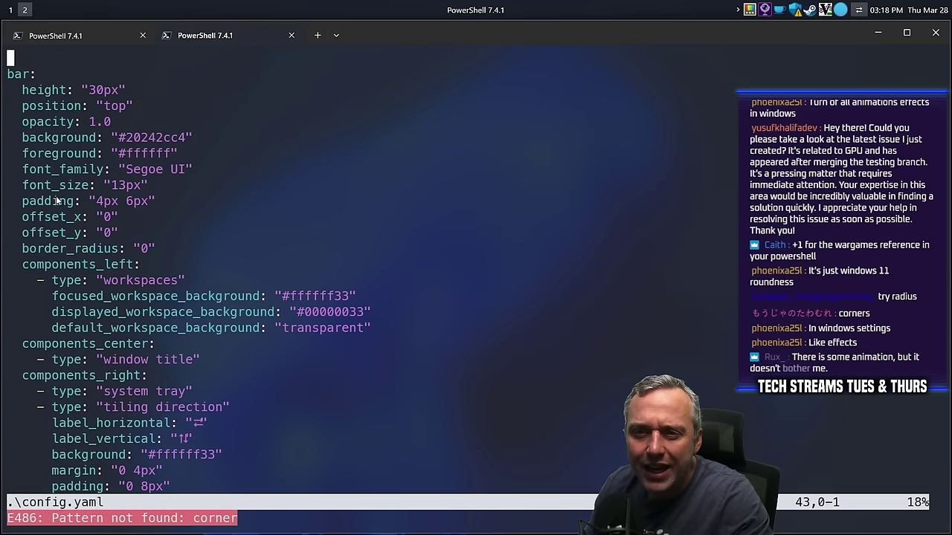
pyautogui.scroll(-5, 66, 198)
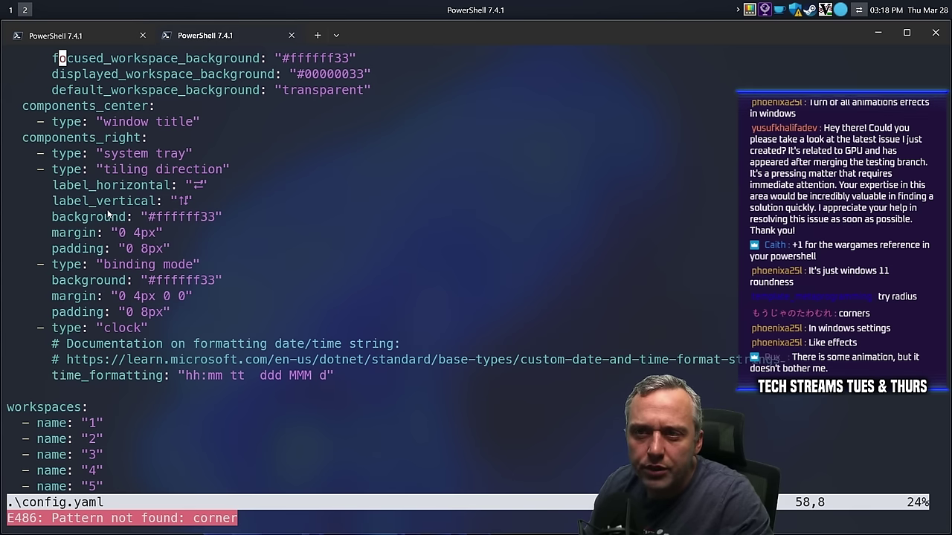
pyautogui.scroll(-7, 107, 215)
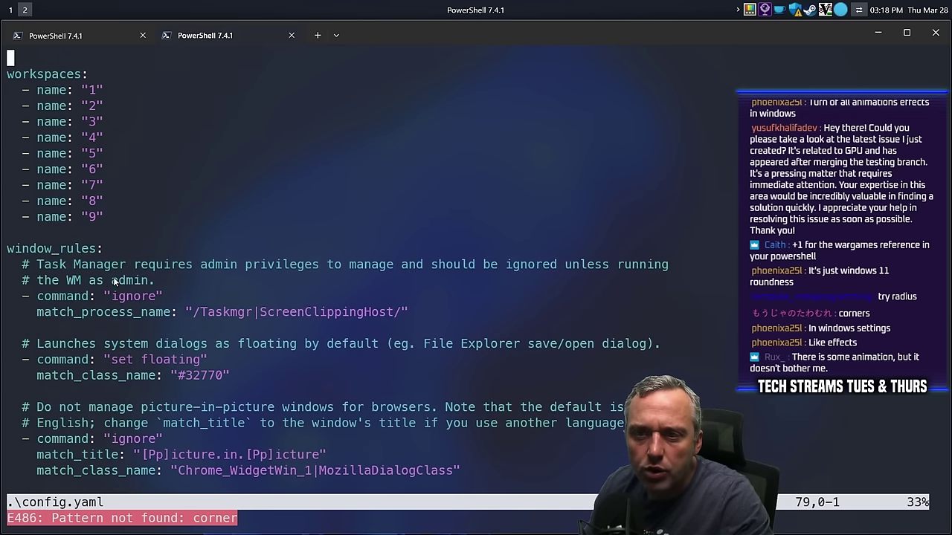
pyautogui.scroll(-1, 175, 280)
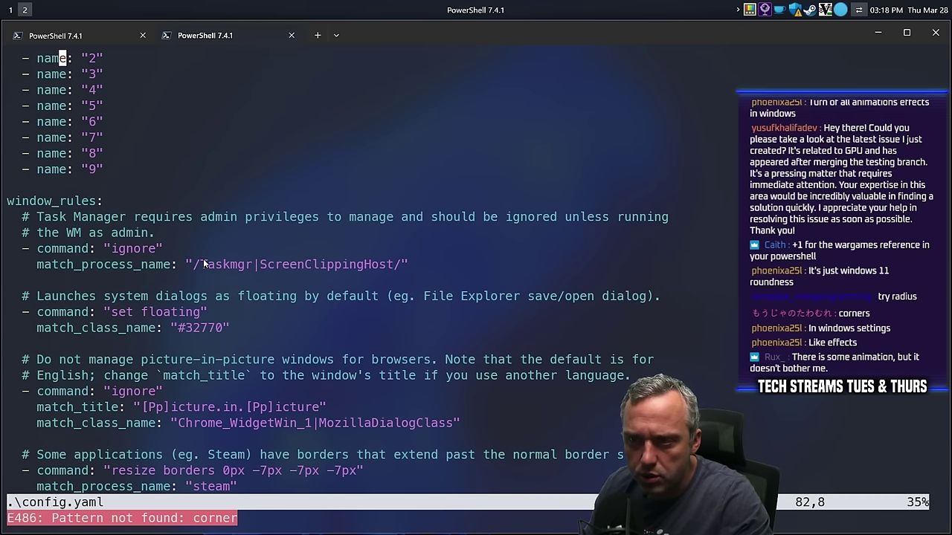
pyautogui.scroll(-1, 212, 264)
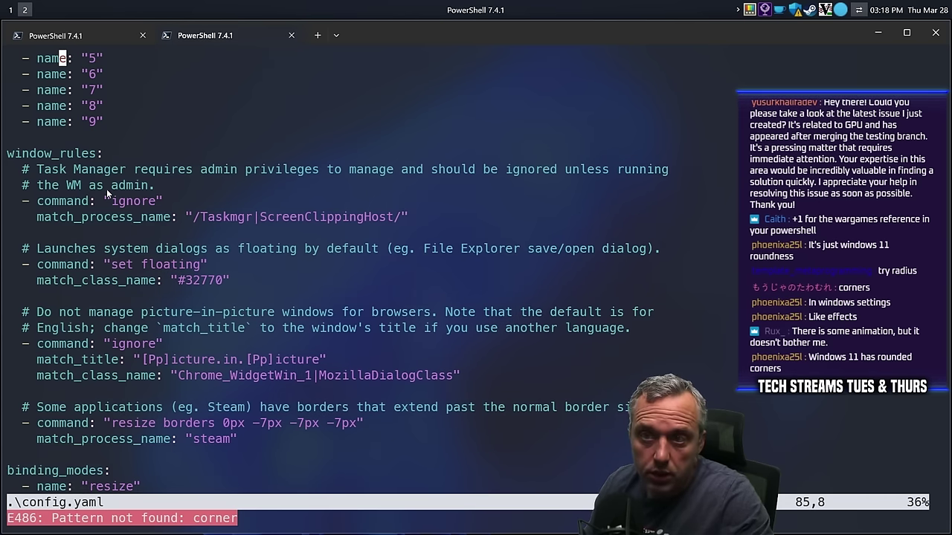
pyautogui.scroll(-1, 143, 200)
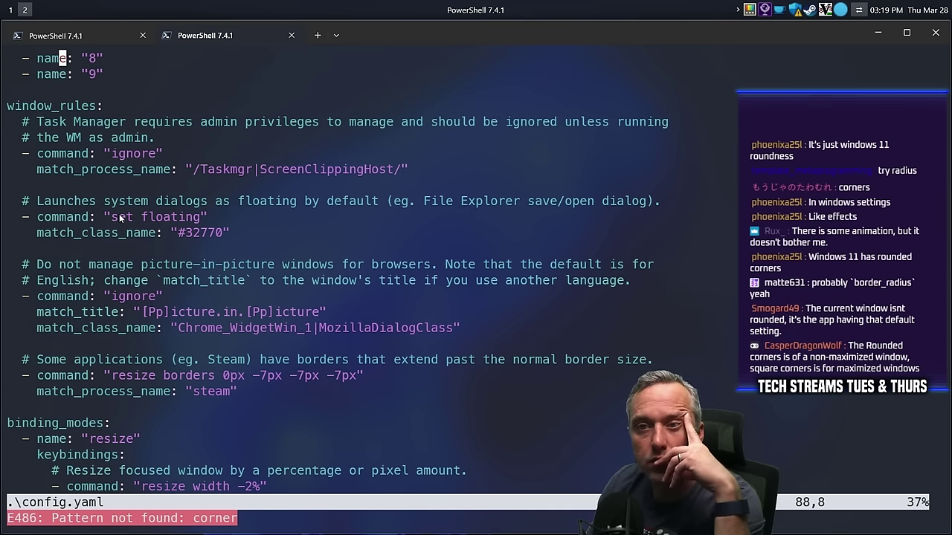
pyautogui.scroll(-5, 119, 215)
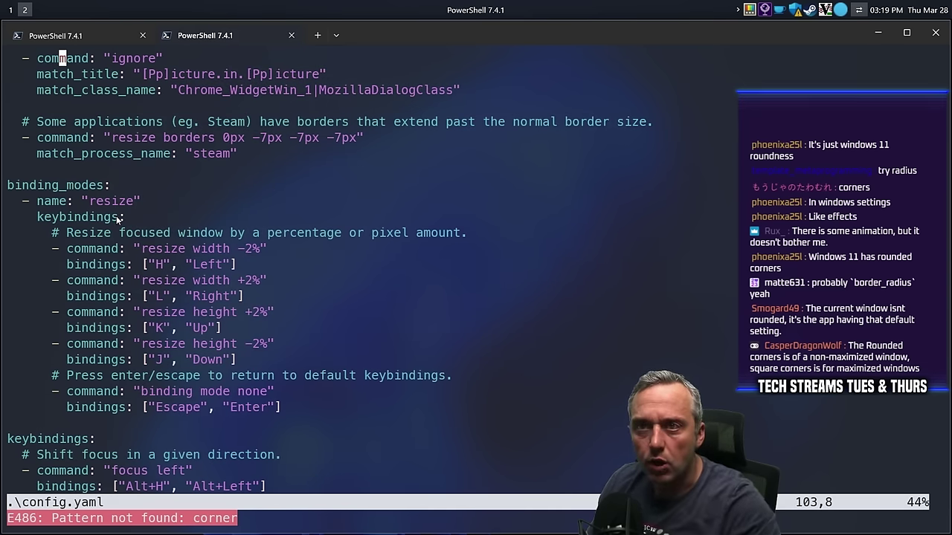
# Compare the window corners of the browser on workspace 1 and the terminal on workspace 2, maximizing and restoring the terminal.
pyautogui.hotkey('alt', '1')
pyautogui.hotkey('alt', 'x')
pyautogui.click(913, 14)
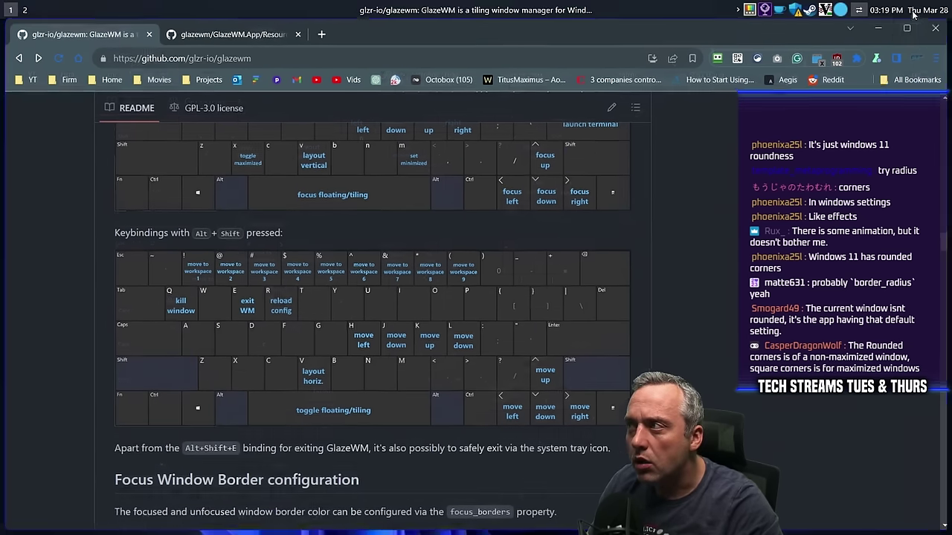
pyautogui.hotkey('alt', '2')
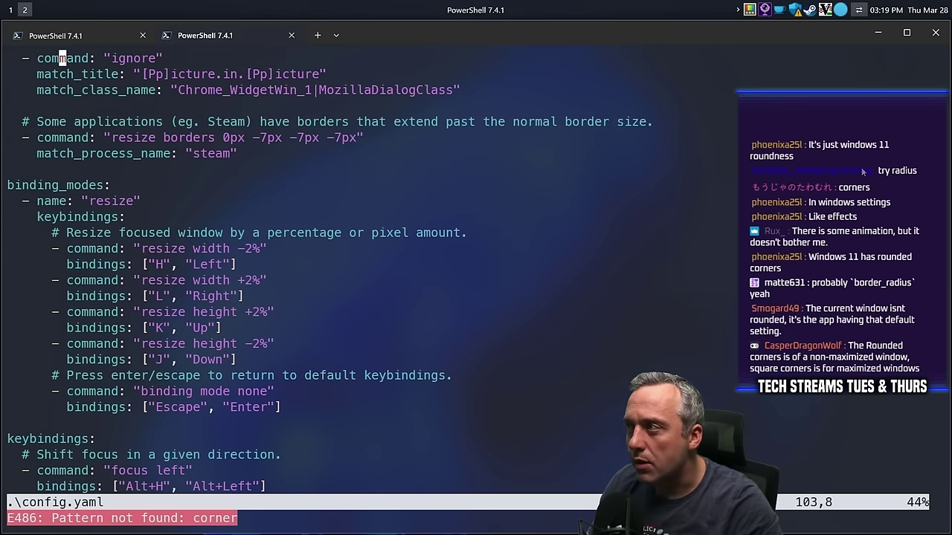
pyautogui.click(907, 33)
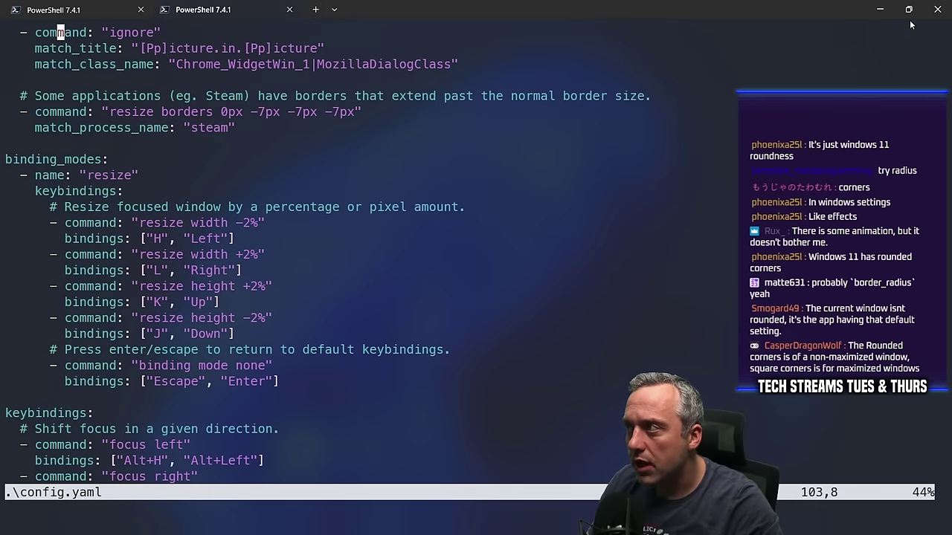
pyautogui.click(908, 9)
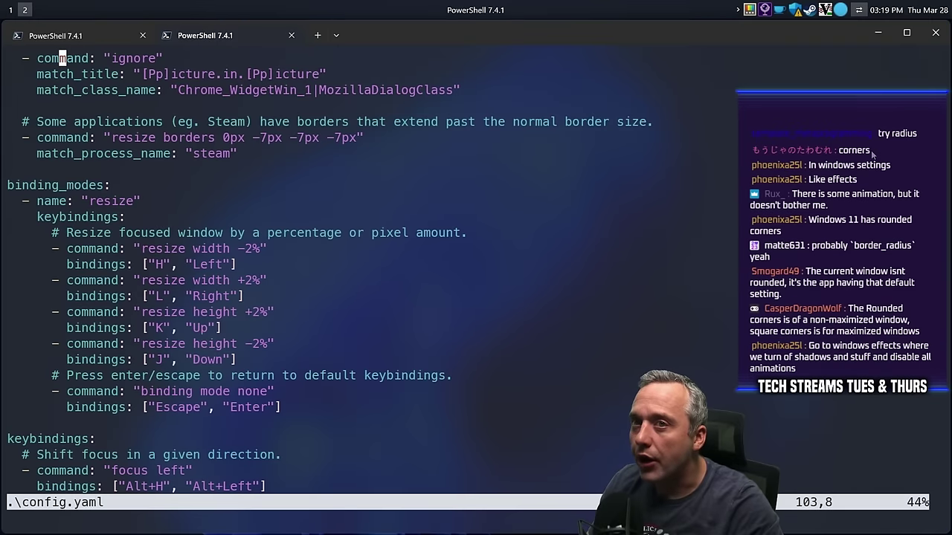
pyautogui.hotkey('alt', '1')
pyautogui.hotkey('alt', '2')
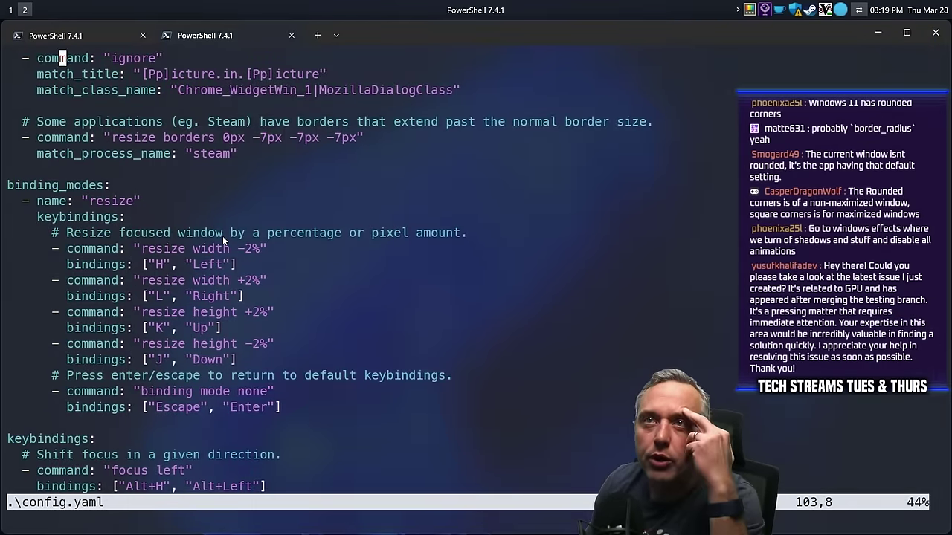
# Examine the keybindings section of the config, including the maximize, minimize and close window commands.
pyautogui.scroll(-1, 223, 236)
pyautogui.scroll(-4, 222, 236)
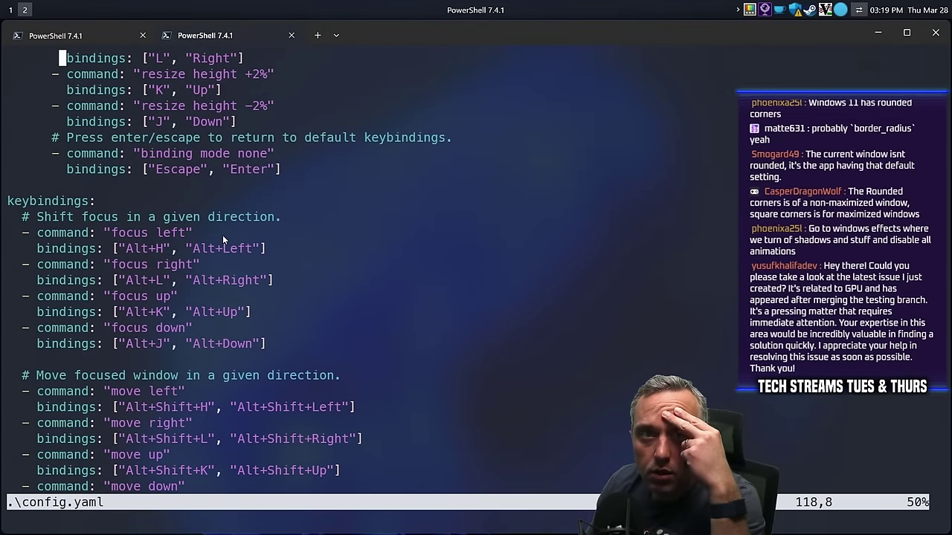
pyautogui.scroll(-1, 222, 235)
pyautogui.scroll(-3, 221, 234)
pyautogui.scroll(-11, 214, 239)
pyautogui.scroll(-2, 211, 239)
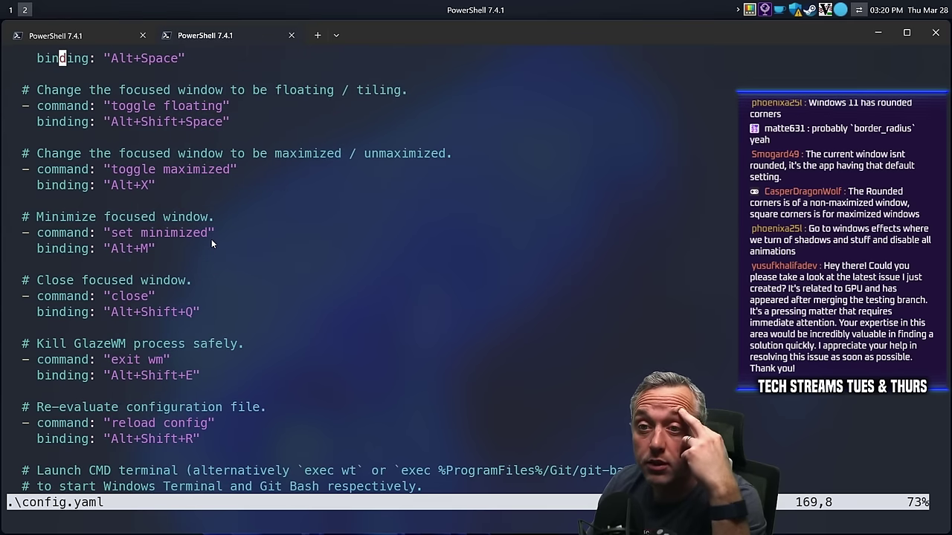
pyautogui.scroll(-4, 211, 239)
pyautogui.scroll(6, 210, 238)
pyautogui.scroll(2, 210, 239)
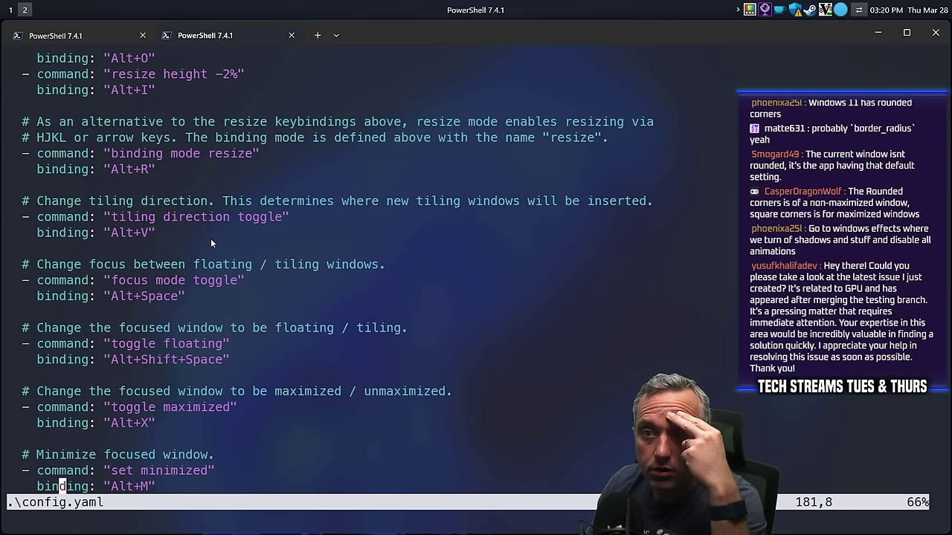
pyautogui.scroll(-2, 210, 243)
pyautogui.scroll(-2, 211, 243)
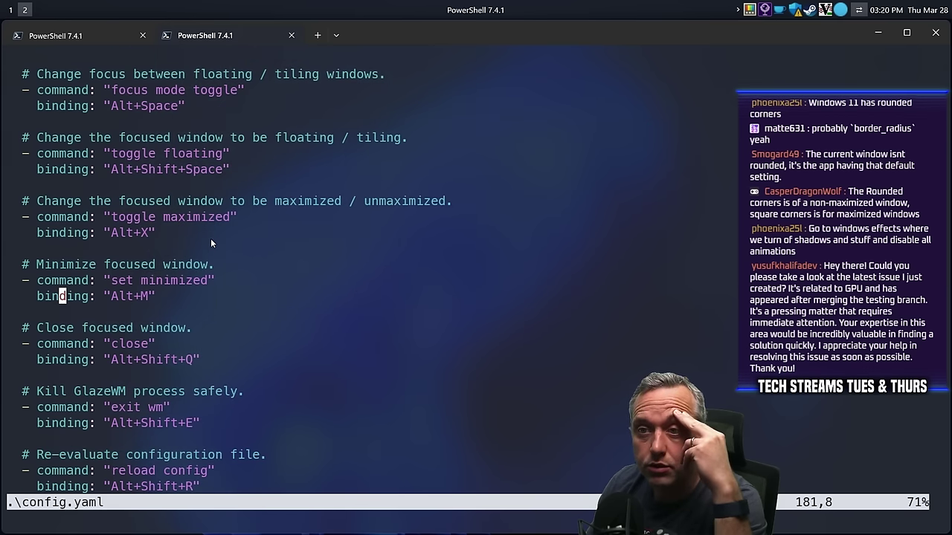
pyautogui.scroll(-2, 211, 238)
pyautogui.scroll(2, 210, 239)
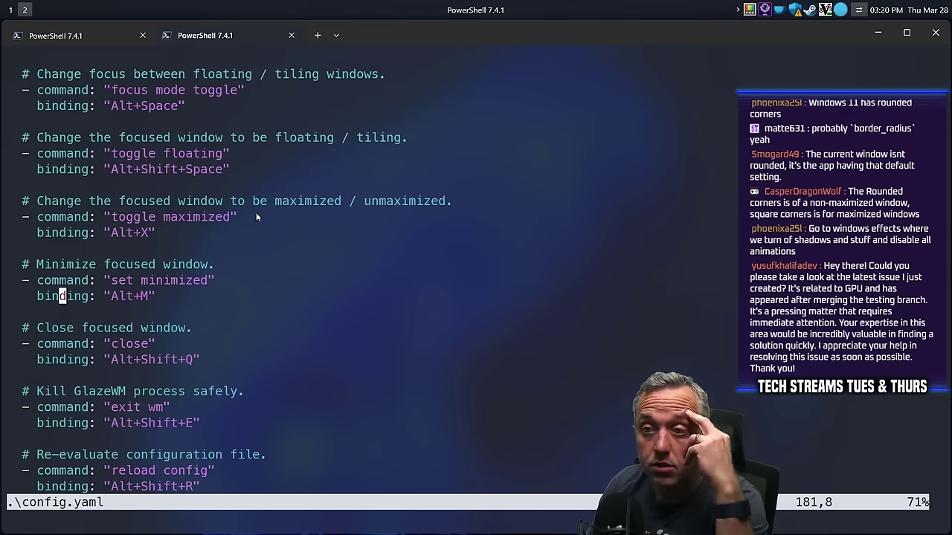
# Change the binding of the "close" command for the focused window to "Alt+Q".
pyautogui.scroll(-2, 256, 211)
pyautogui.click(138, 266)
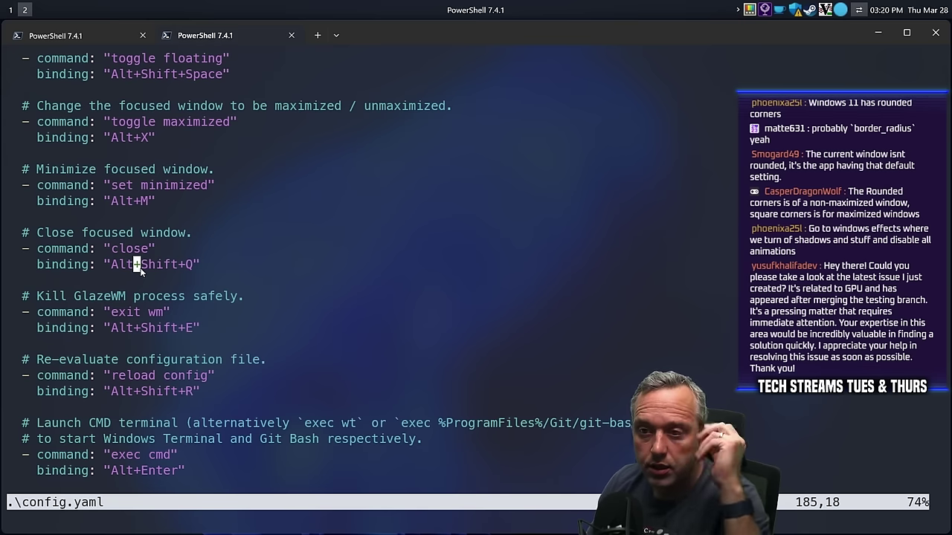
pyautogui.press('x')
pyautogui.press('x')
pyautogui.press('x')
pyautogui.press('x')
pyautogui.press('x')
pyautogui.press('x')
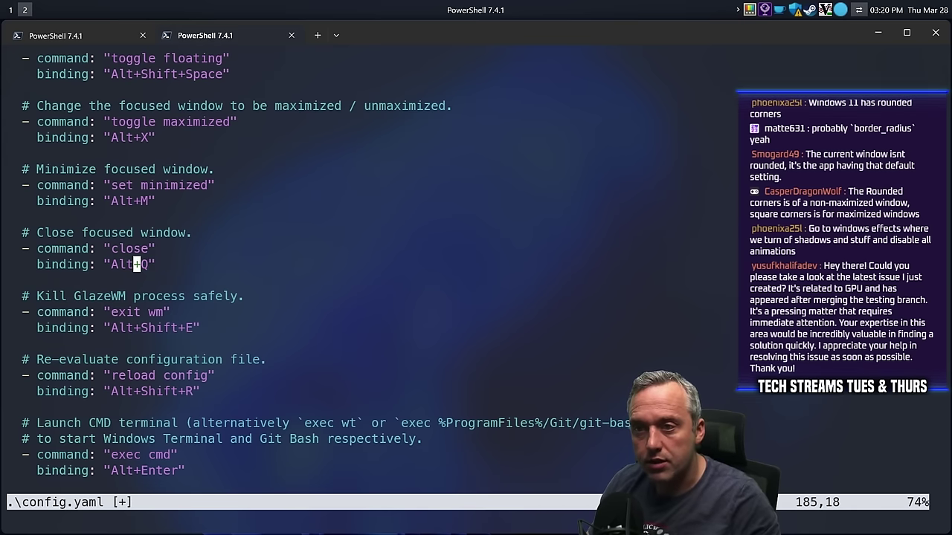
pyautogui.click(284, 272)
# Review the remaining workspace keybindings through the end of the config and return to the general settings at its start.
pyautogui.scroll(-4, 197, 188)
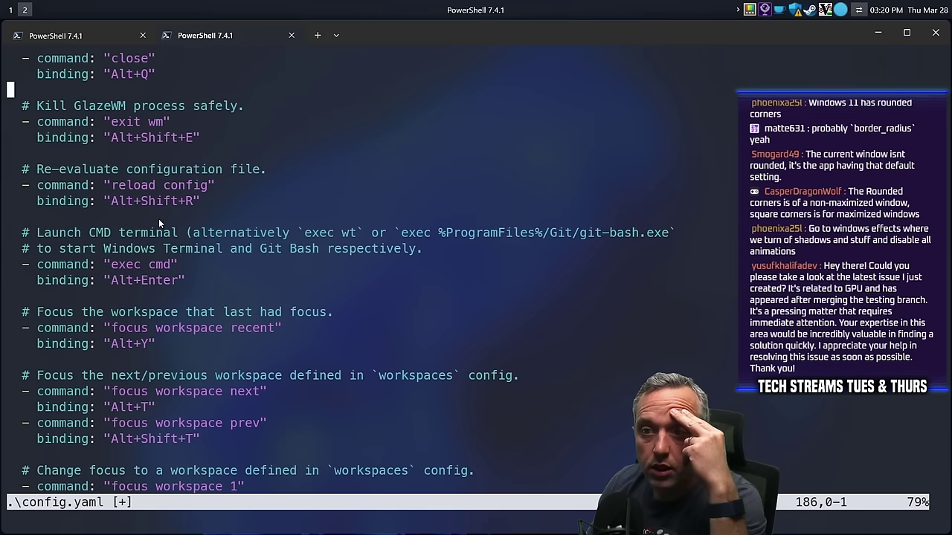
pyautogui.scroll(-2, 159, 218)
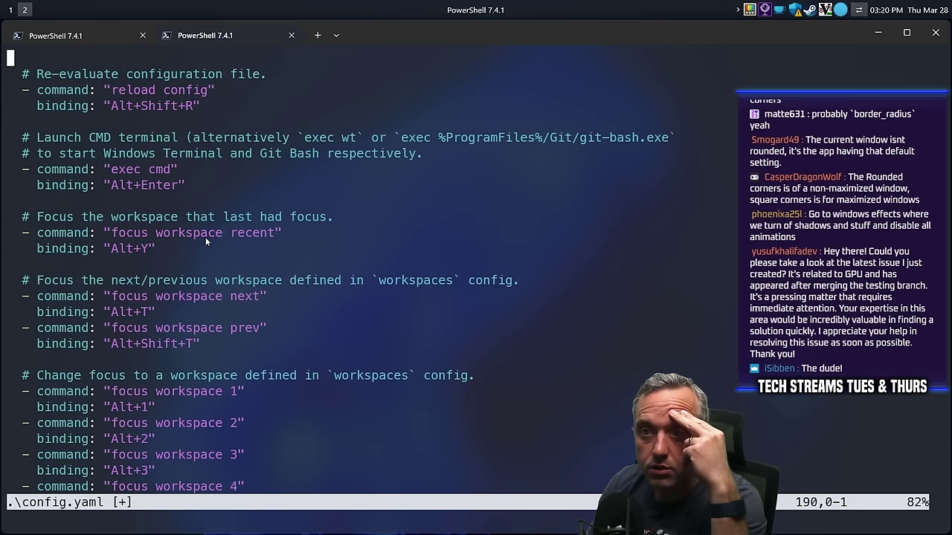
pyautogui.scroll(-15, 223, 240)
pyautogui.scroll(1, 245, 246)
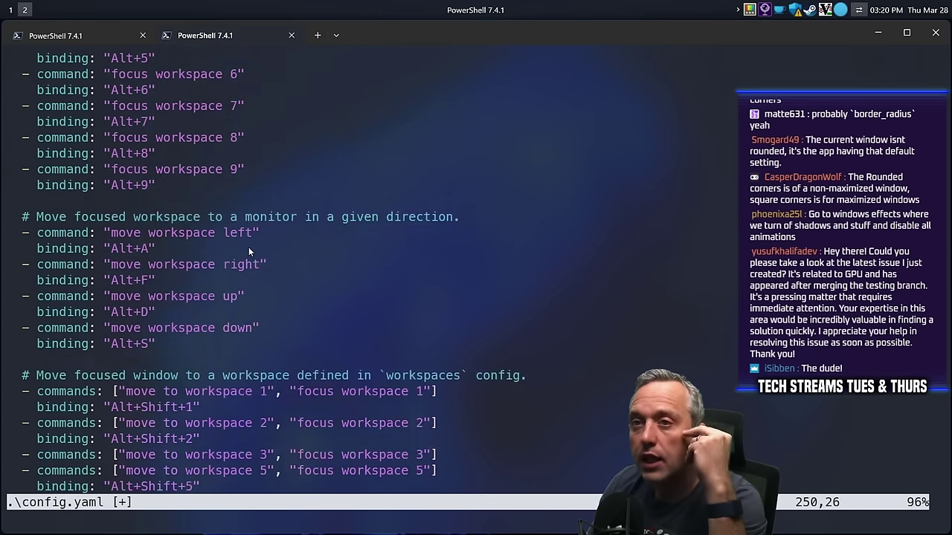
pyautogui.scroll(14, 249, 246)
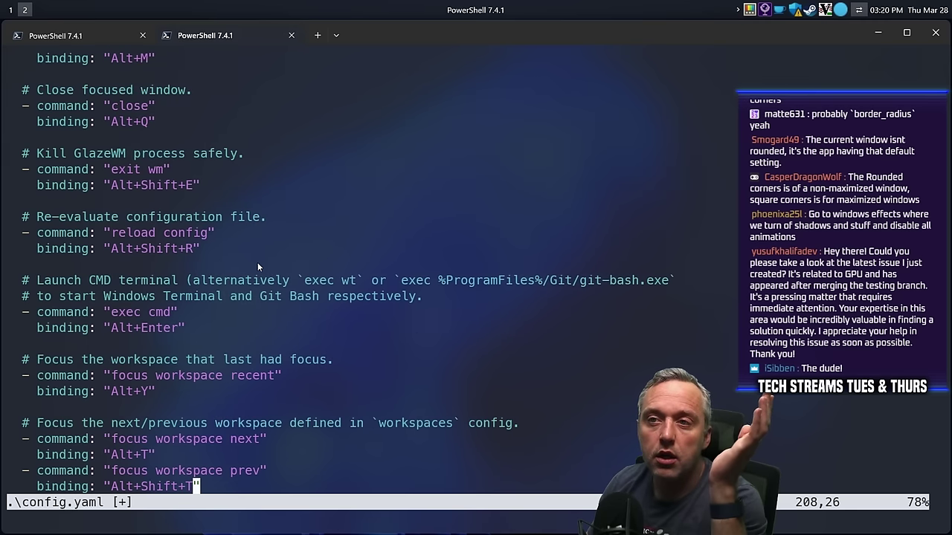
pyautogui.scroll(7, 257, 262)
pyautogui.scroll(20, 257, 263)
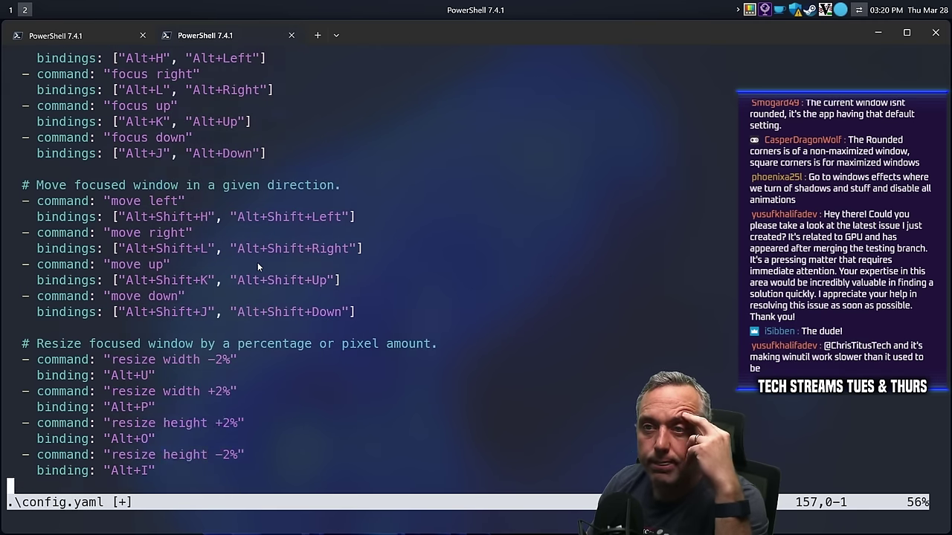
pyautogui.scroll(20, 257, 262)
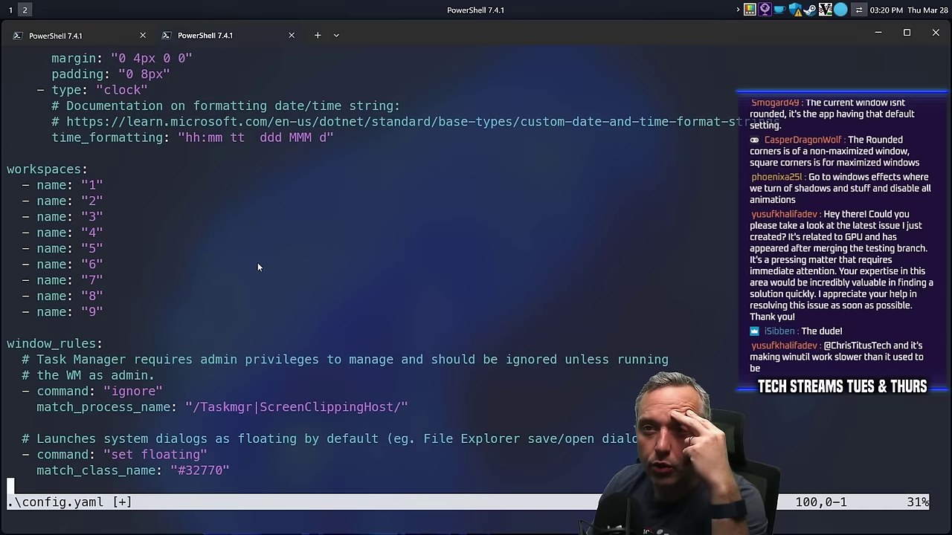
pyautogui.scroll(9, 258, 267)
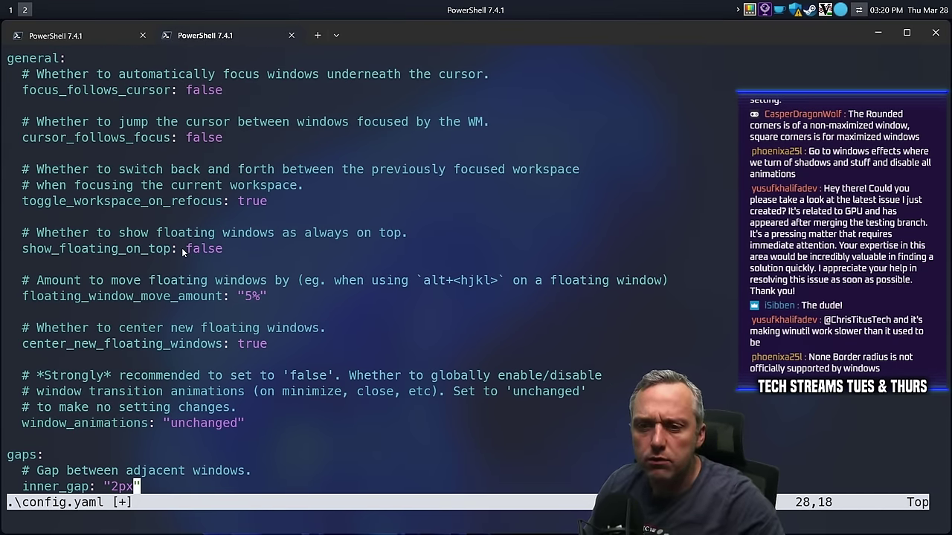
# Search the config for "border" and check the focus_borders settings.
pyautogui.write('/bor')
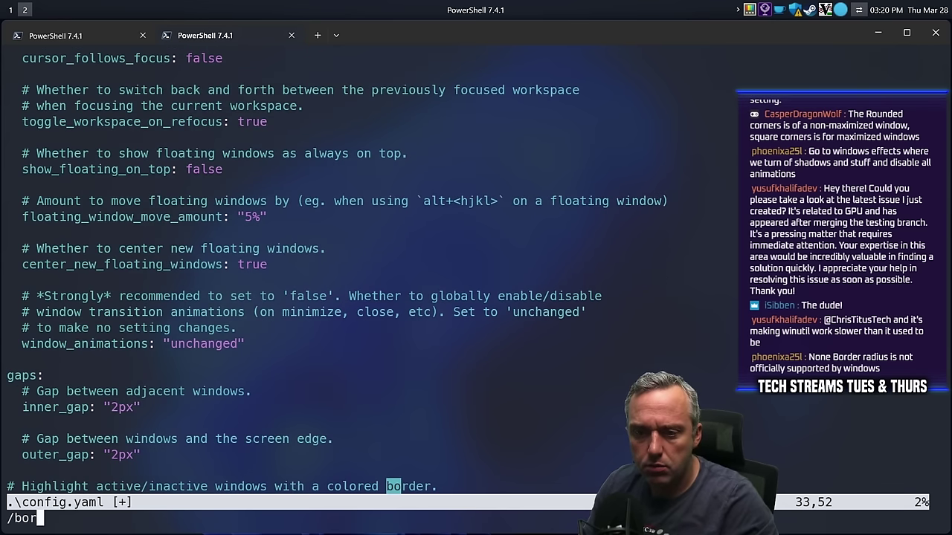
pyautogui.write('der')
pyautogui.press('Return')
pyautogui.scroll(-7, 404, 412)
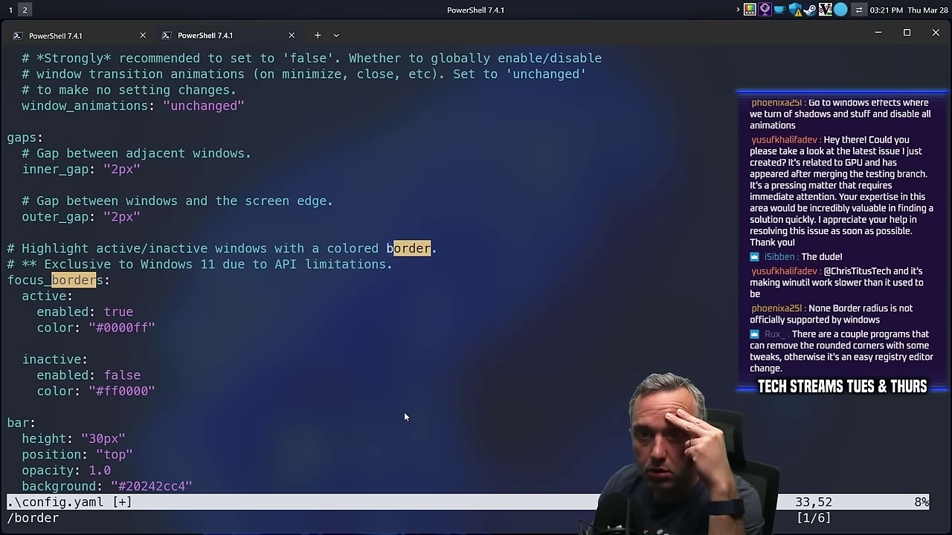
# Check the remaining border settings through the end of config.yaml, and save the file and quit Vim.
pyautogui.scroll(-4, 267, 317)
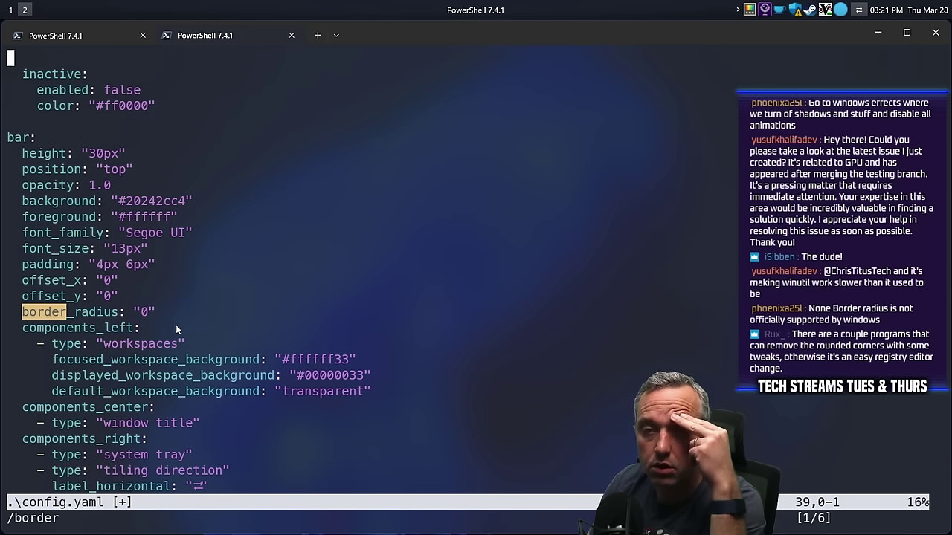
pyautogui.scroll(-19, 176, 330)
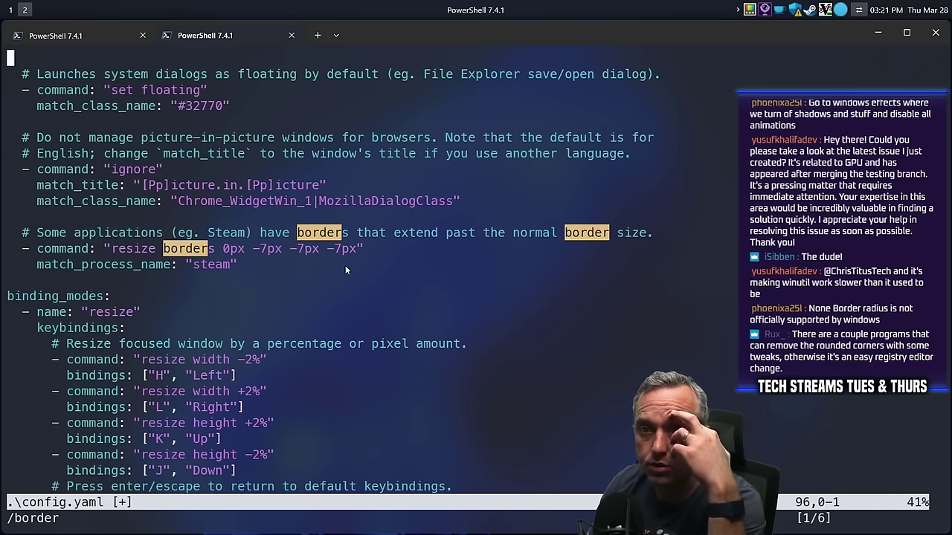
pyautogui.scroll(-15, 345, 270)
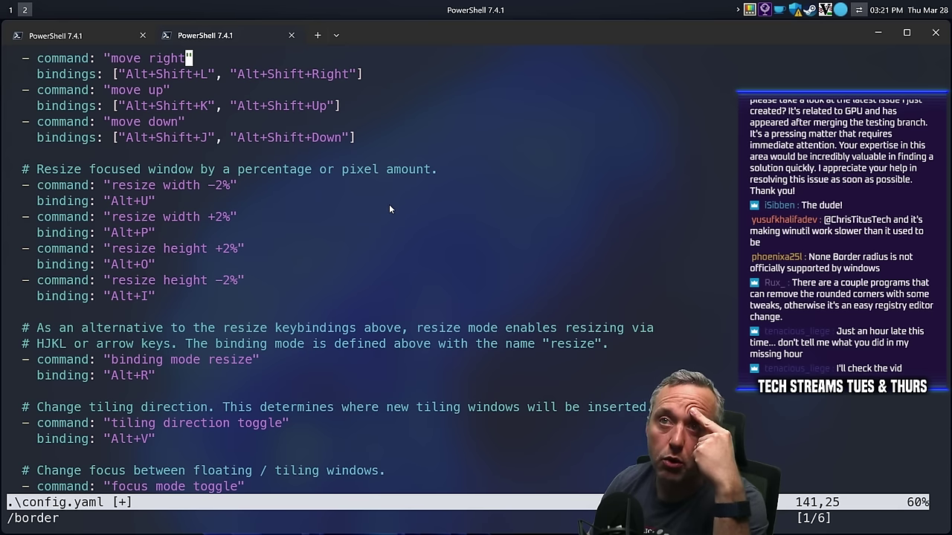
pyautogui.scroll(-20, 367, 207)
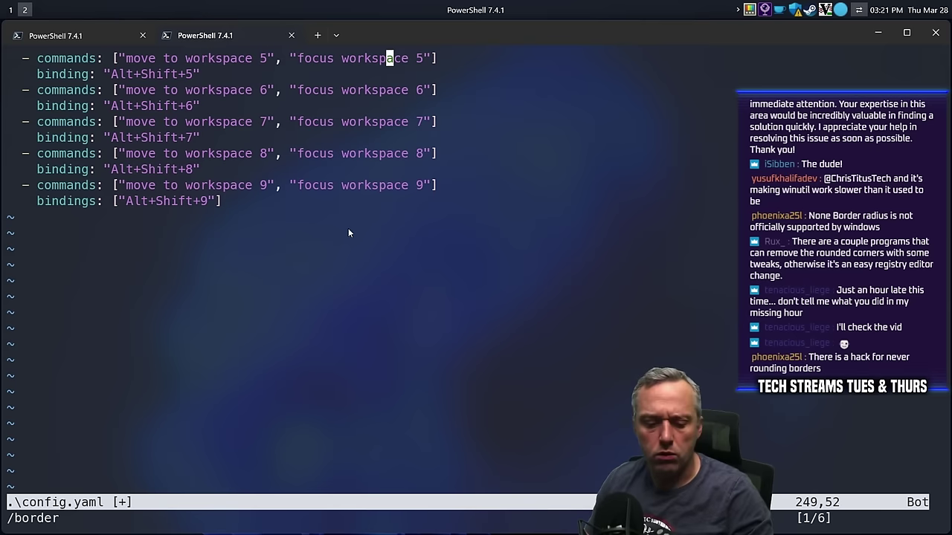
pyautogui.write(':wq')
pyautogui.press('Return')
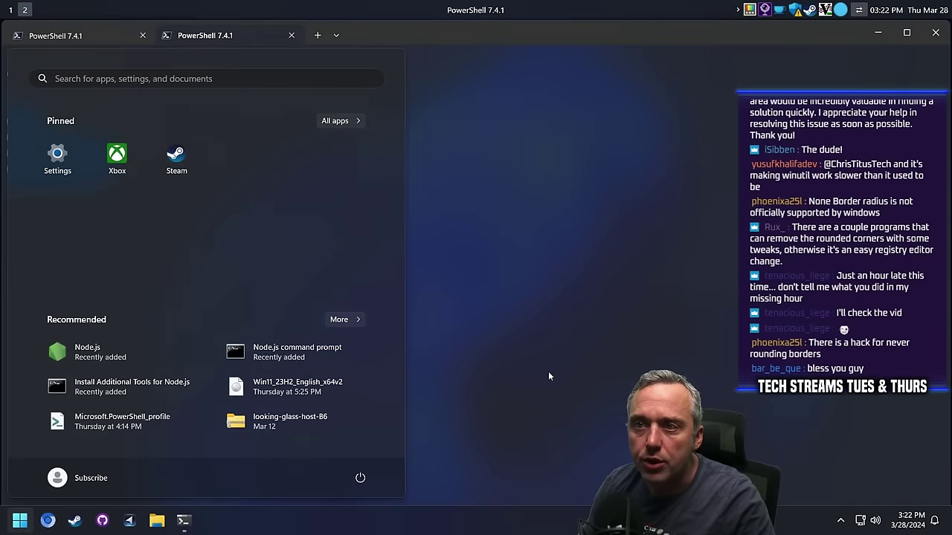
# Open the Startup folder by running shell:startup in the Run dialog, check which shortcuts it holds, and close it.
pyautogui.click(547, 376)
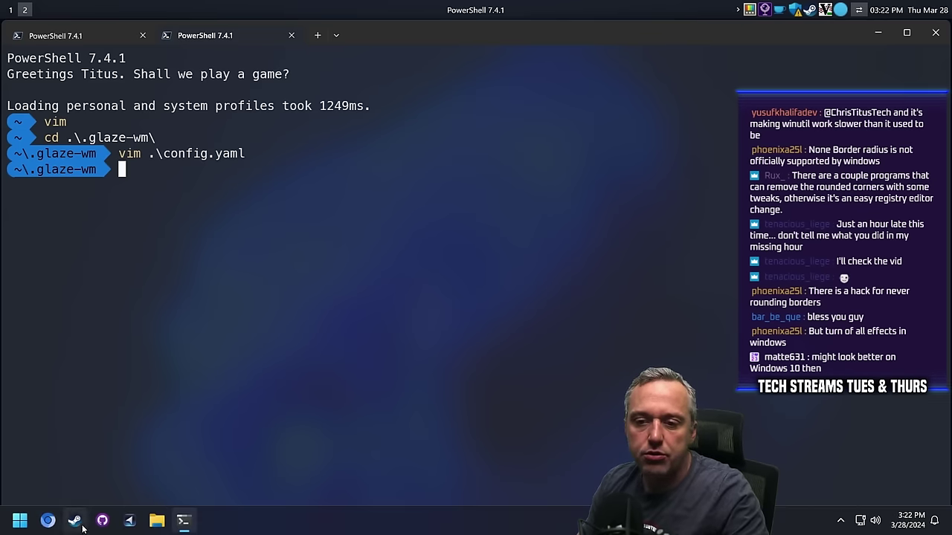
pyautogui.rightClick(21, 520)
pyautogui.click(35, 444)
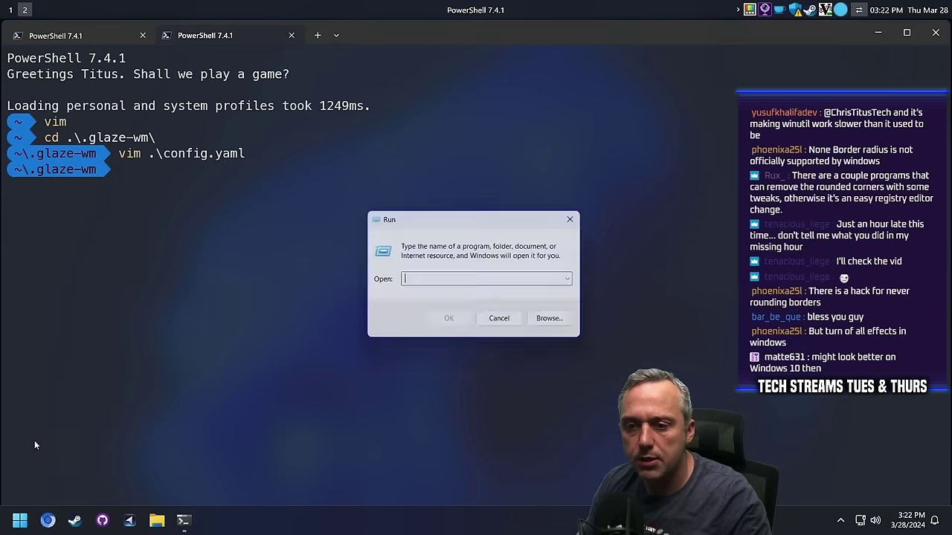
pyautogui.write('sh')
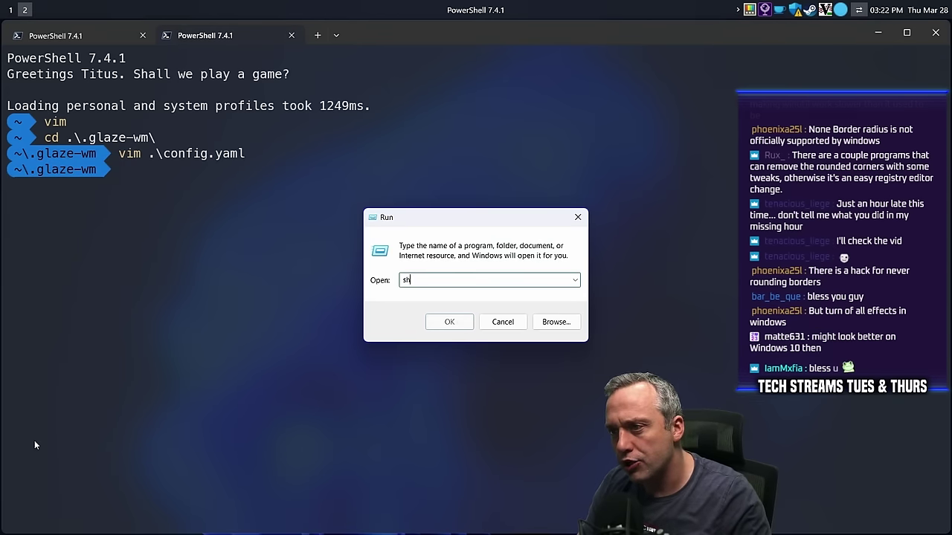
pyautogui.write('ell:startup')
pyautogui.press('Return')
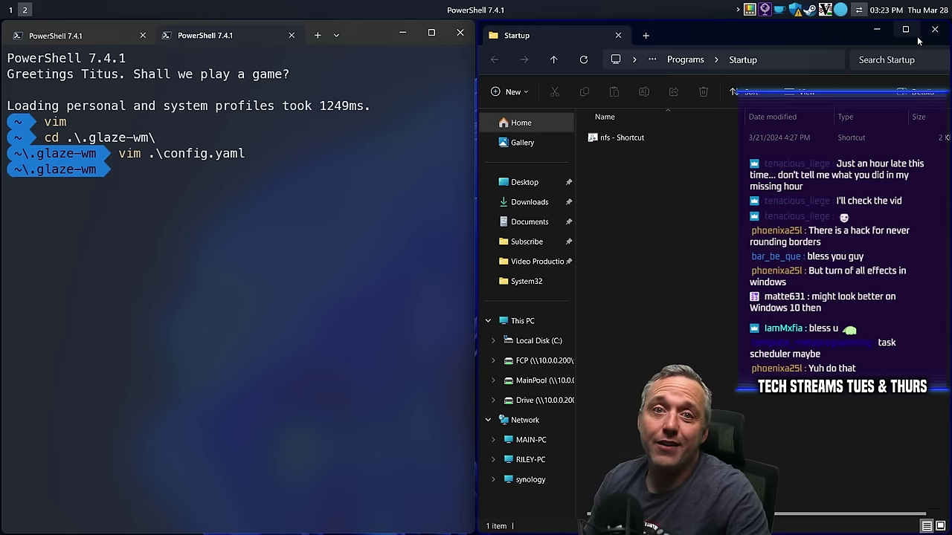
pyautogui.moveTo(918, 38)
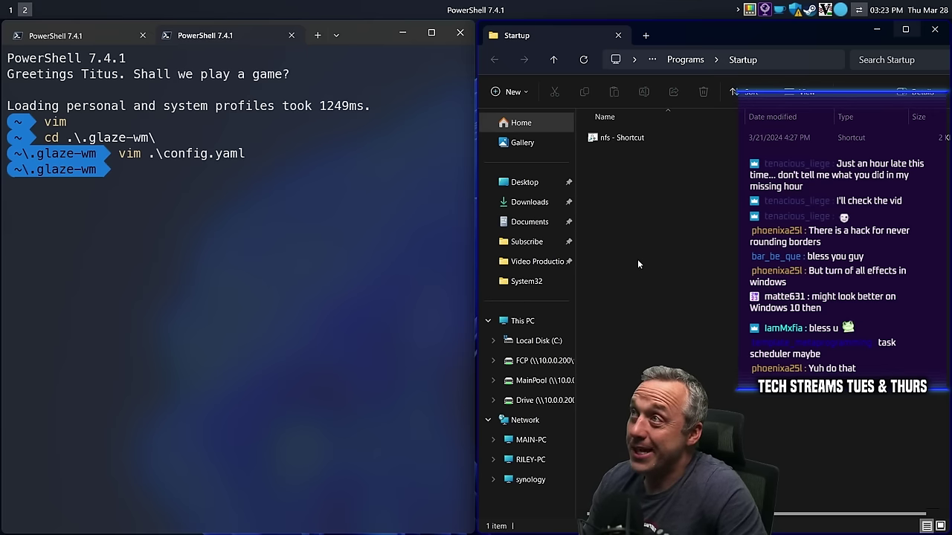
pyautogui.click(935, 30)
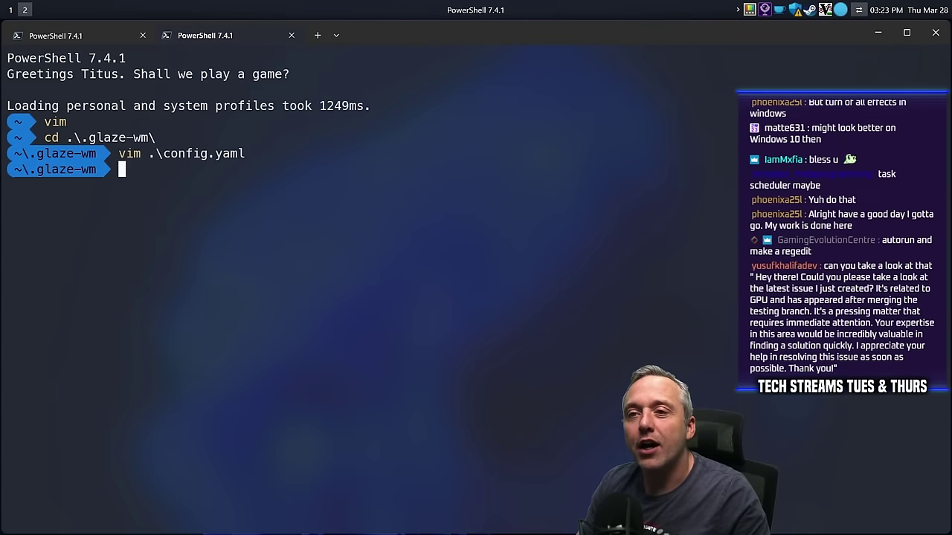
# Launch the Local Group Policy Editor with gpedit.msc and move its window away from the terminal text.
pyautogui.write('gpedit.')
pyautogui.write('msc')
pyautogui.press('Return')
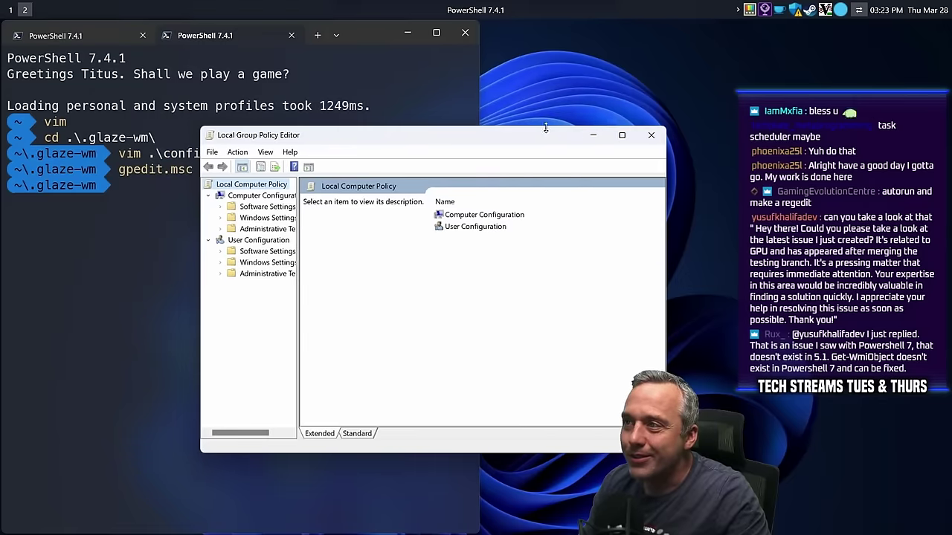
pyautogui.moveTo(479, 152); pyautogui.dragTo(580, 122)
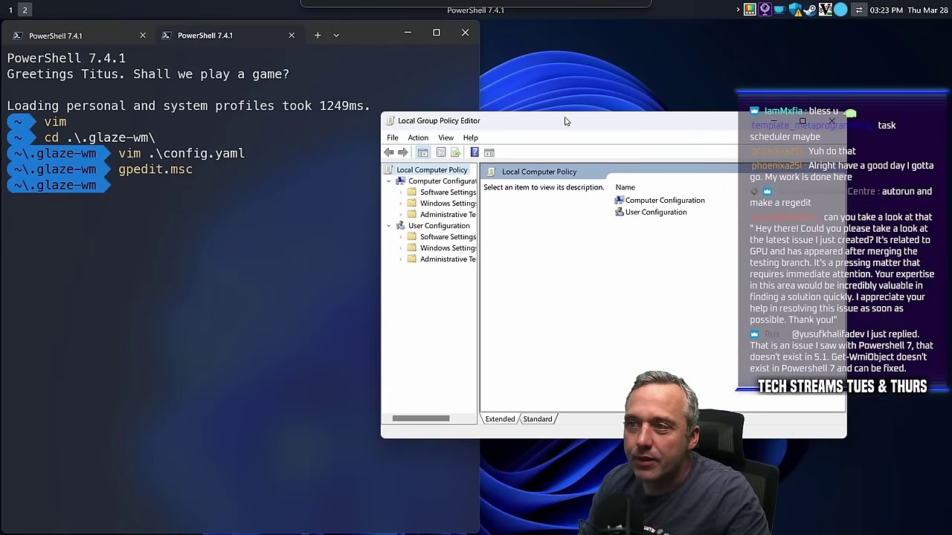
# View the Logon script properties under User Configuration's Windows Settings and close the policy editor without adding a script.
pyautogui.click(438, 225)
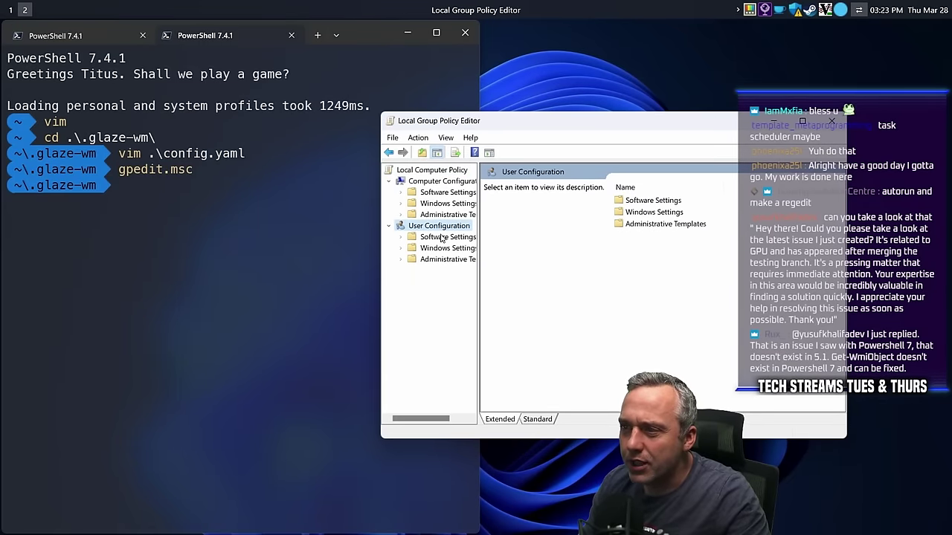
pyautogui.click(442, 236)
pyautogui.moveTo(427, 248); pyautogui.dragTo(428, 259)
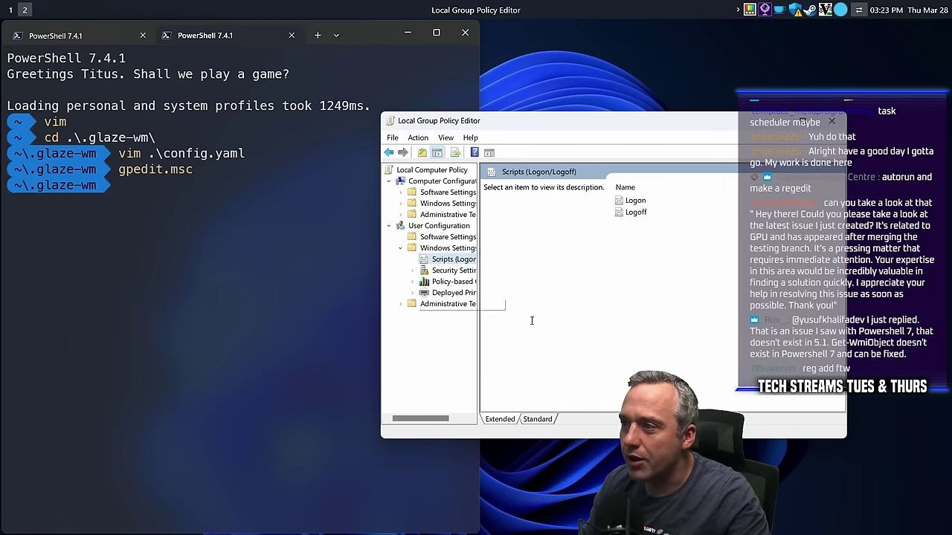
pyautogui.doubleClick(645, 201)
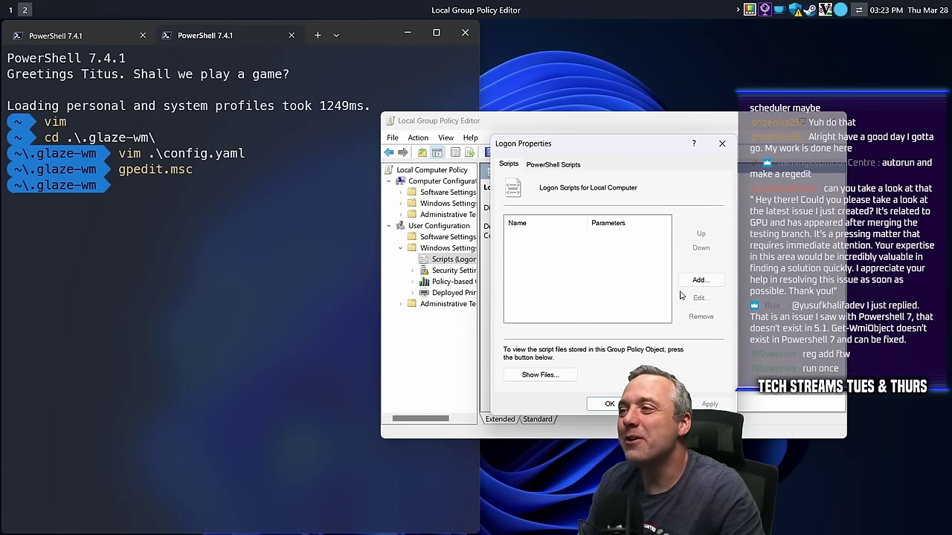
pyautogui.click(721, 145)
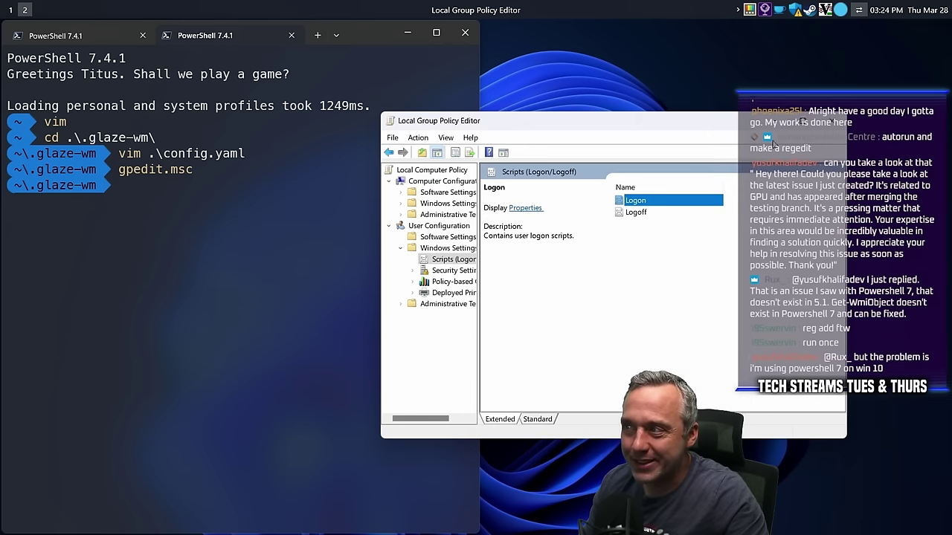
pyautogui.click(829, 121)
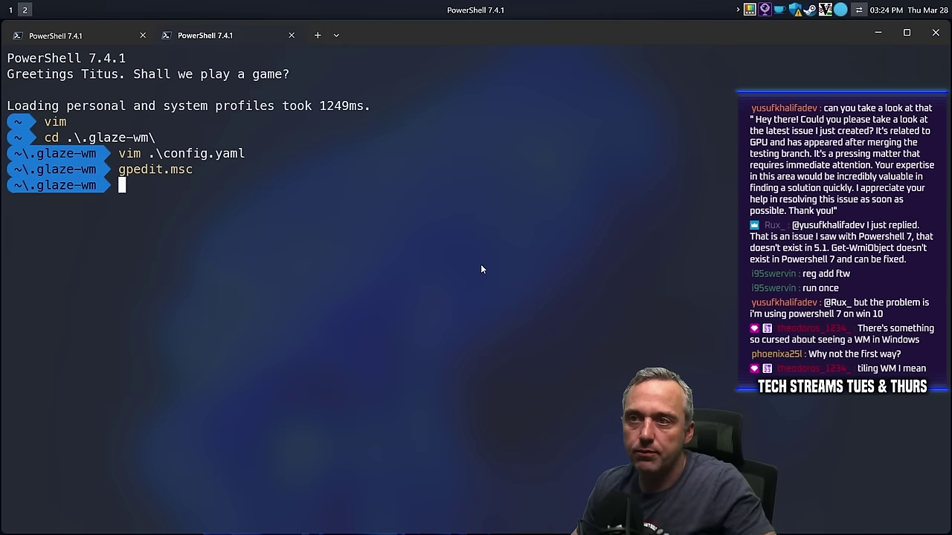
# Open Task Manager maximized and look through its pages for the list of startup apps.
pyautogui.hotkey('ctrl', 'shift', 'Escape')
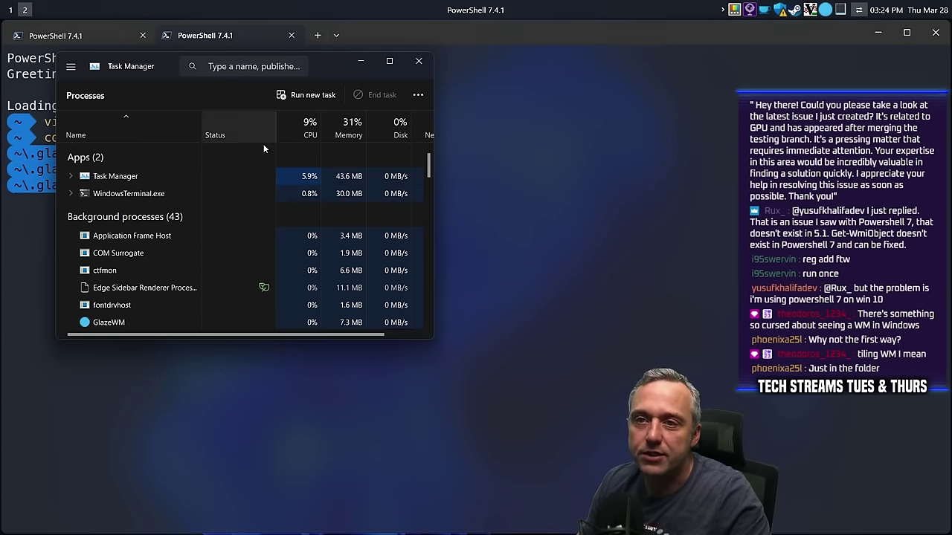
pyautogui.doubleClick(135, 67)
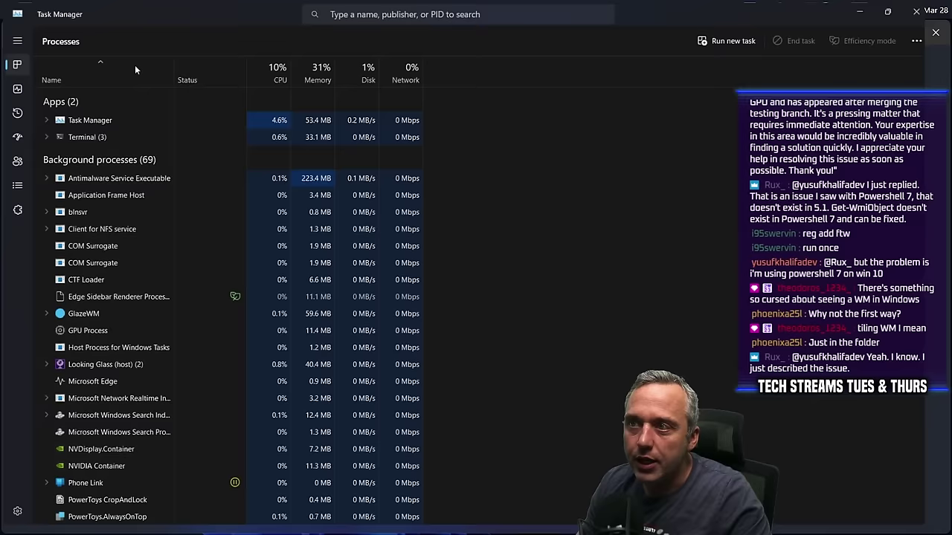
pyautogui.click(14, 212)
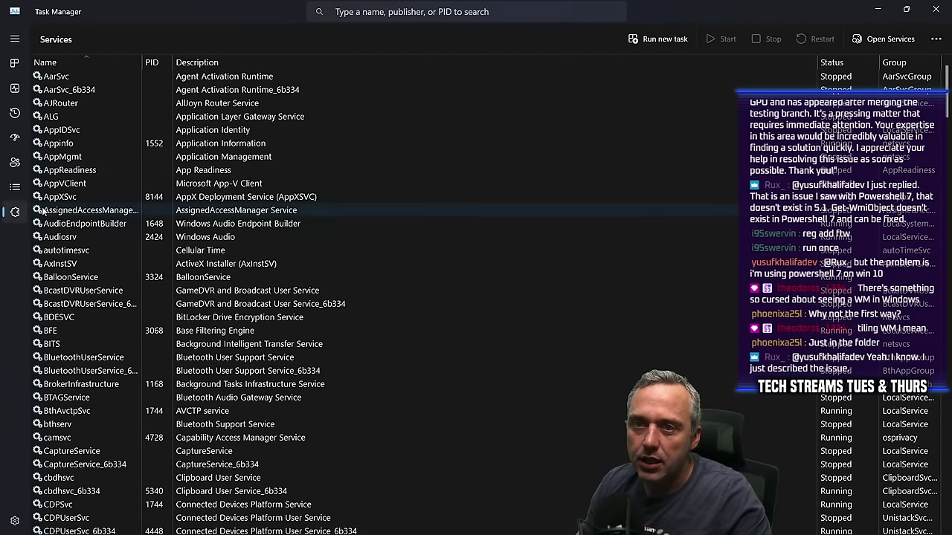
pyautogui.click(14, 187)
pyautogui.click(17, 521)
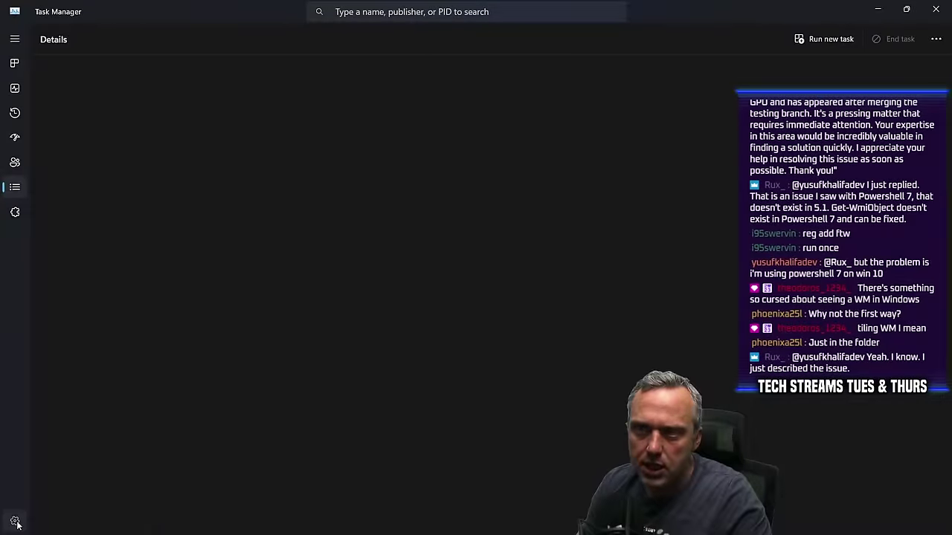
pyautogui.scroll(-5, 98, 386)
pyautogui.scroll(5, 97, 383)
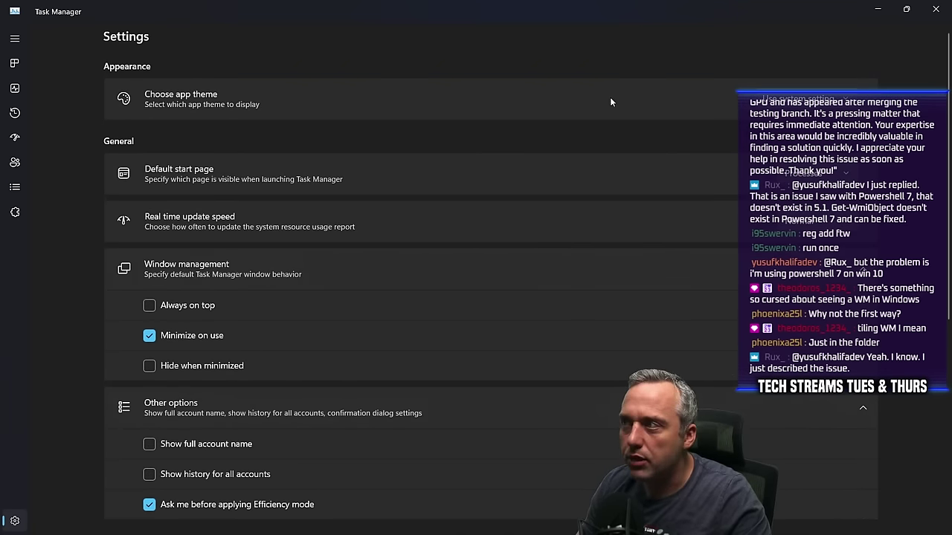
pyautogui.click(14, 187)
pyautogui.click(15, 162)
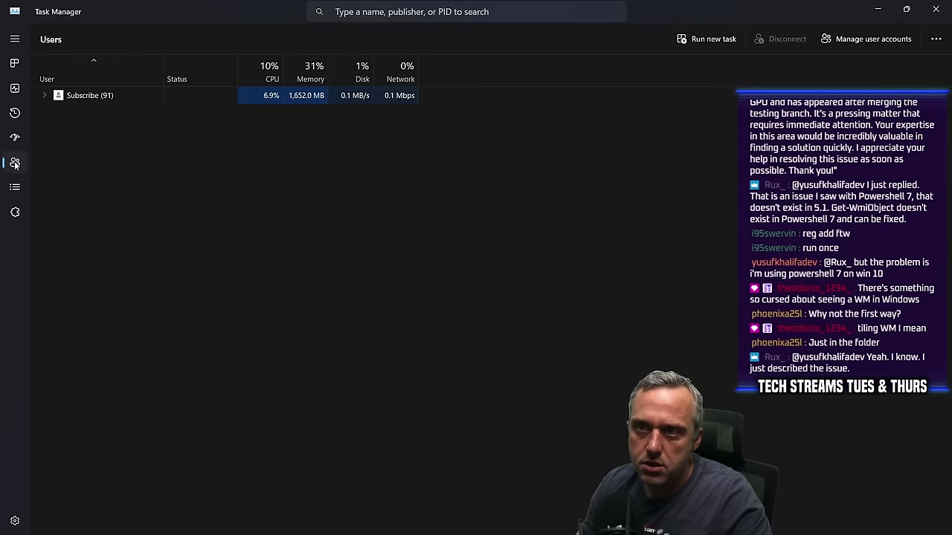
pyautogui.click(14, 137)
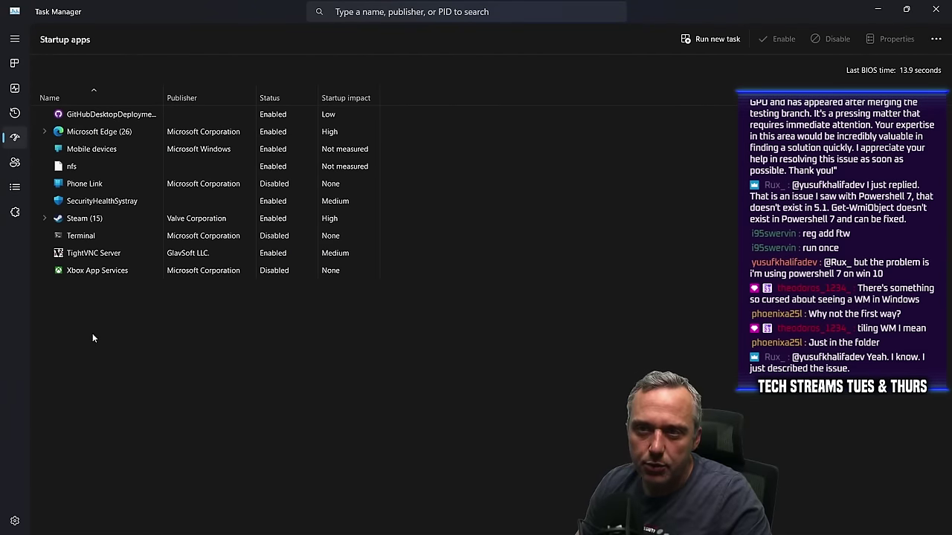
# Disable Microsoft Edge and SecurityHealthSystray as startup apps and close Task Manager.
pyautogui.click(223, 131)
pyautogui.click(827, 40)
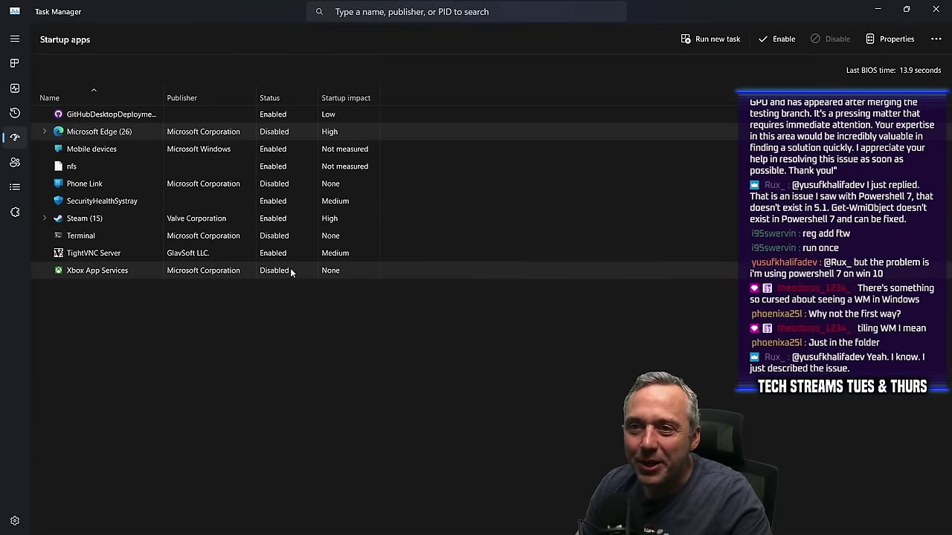
pyautogui.click(103, 186)
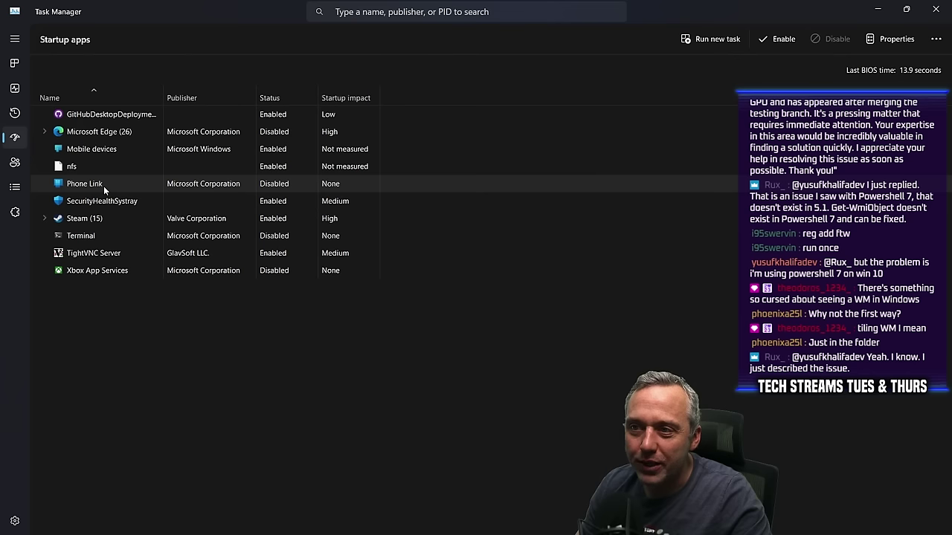
pyautogui.click(223, 204)
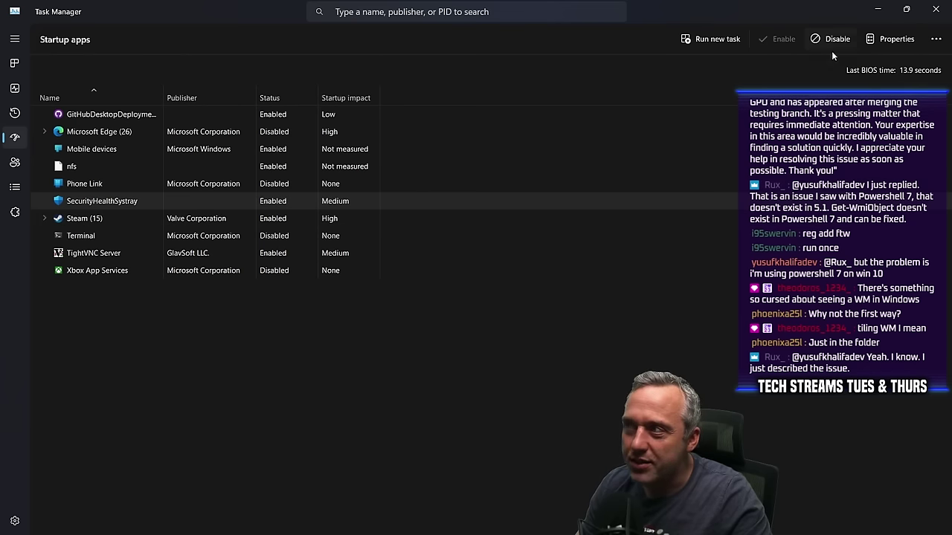
pyautogui.click(835, 39)
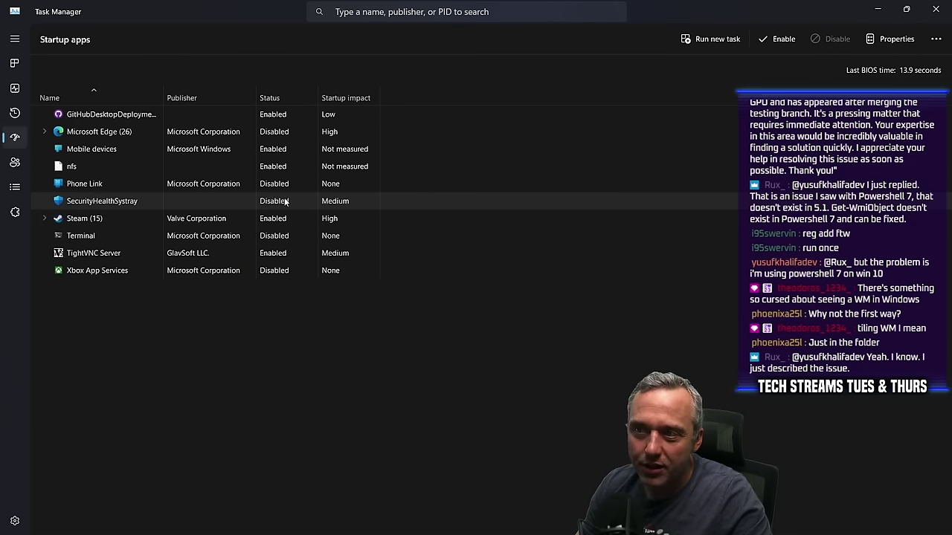
pyautogui.click(96, 271)
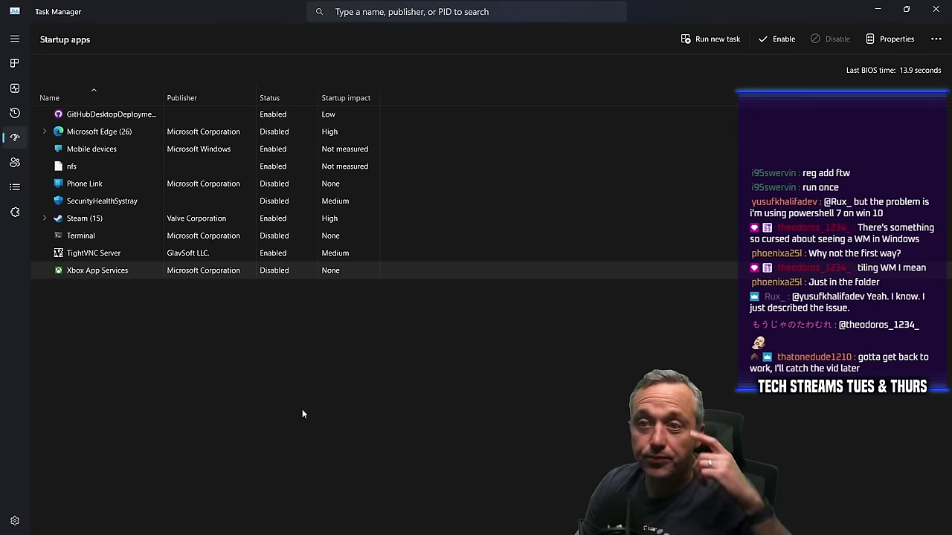
pyautogui.click(939, 10)
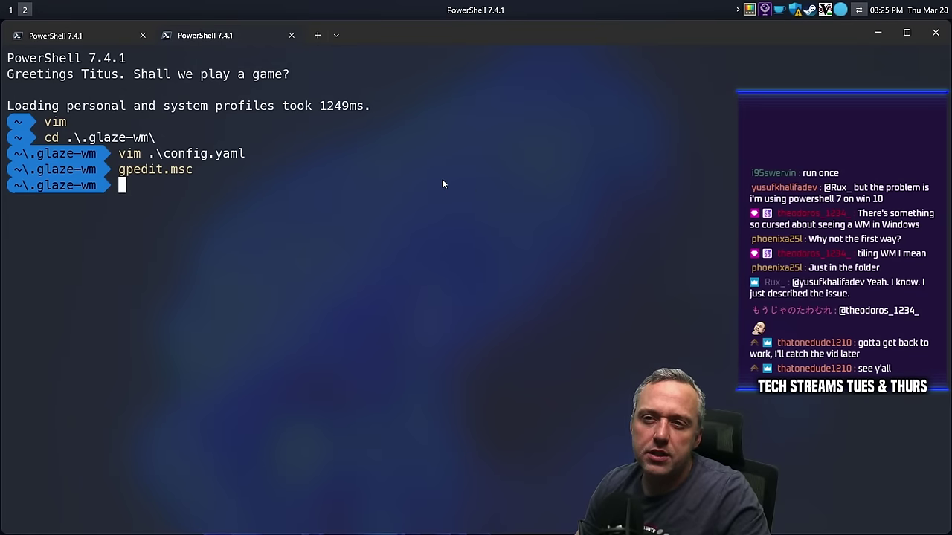
# Try shell:startup in PowerShell and reopen the Startup folder by running shell:startup from the Run dialog.
pyautogui.write('shell:startup')
pyautogui.press('Return')
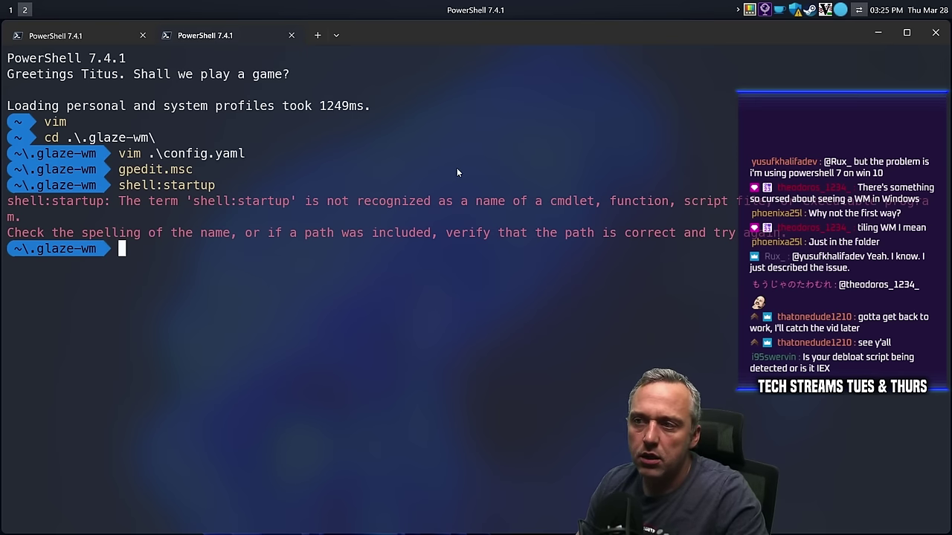
pyautogui.rightClick(20, 523)
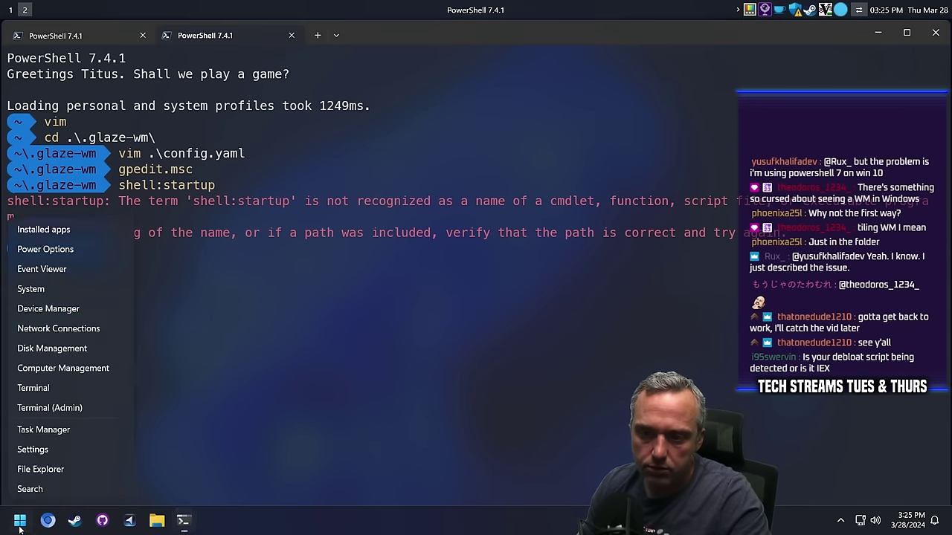
pyautogui.write('rshell:startup')
pyautogui.press('Return')
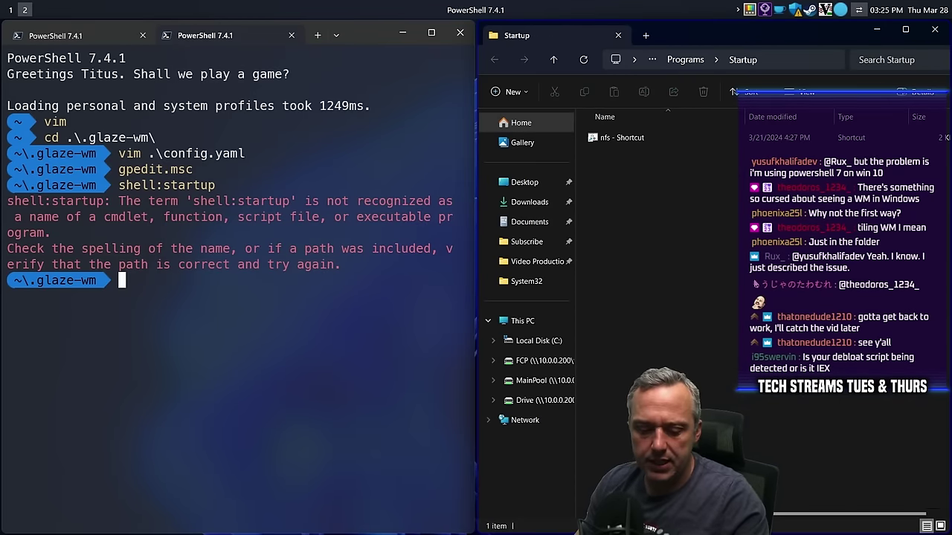
# Search the Start menu for glaze, then clear the query and close the search.
pyautogui.press('super')
pyautogui.write('glaz')
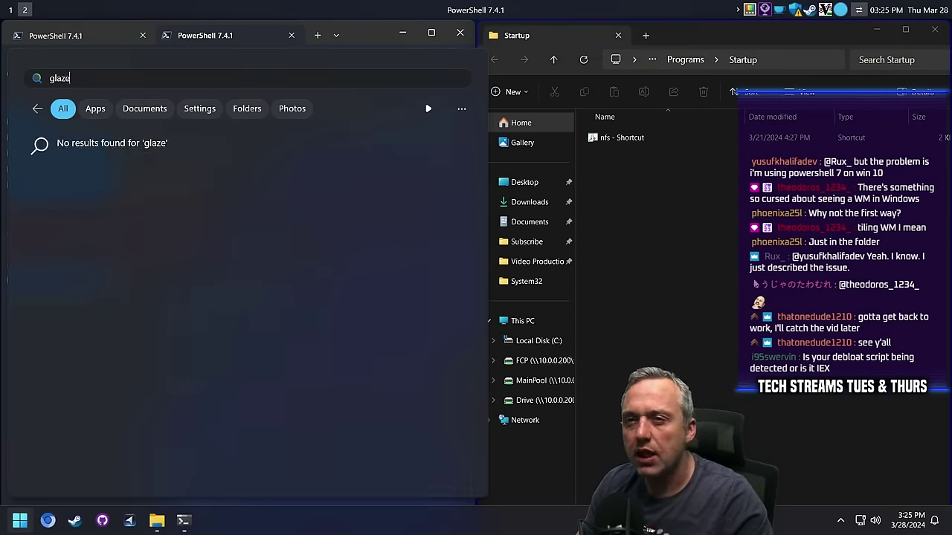
pyautogui.write('e')
pyautogui.press('BackSpace')
pyautogui.press('BackSpace')
pyautogui.press('BackSpace')
pyautogui.press('BackSpace')
pyautogui.press('BackSpace')
pyautogui.press('Escape')
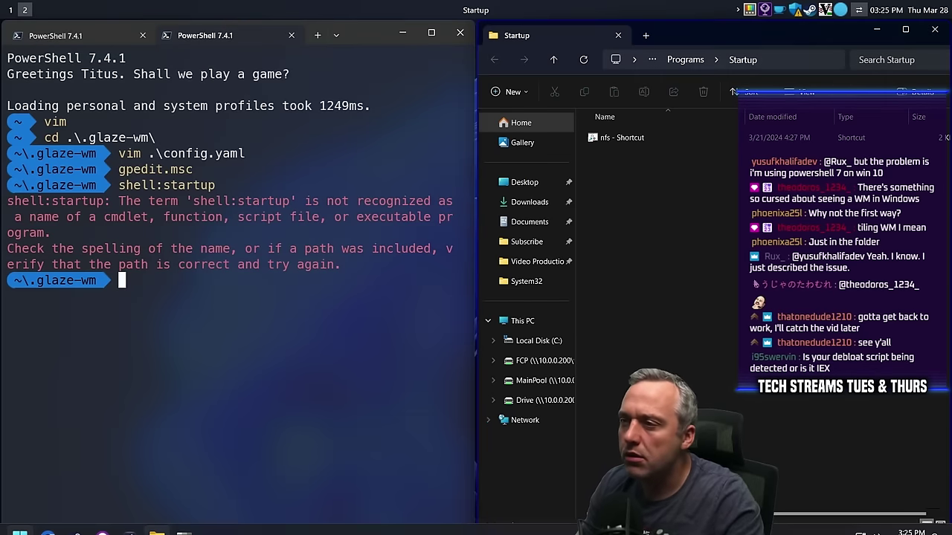
# List the files in the .glaze-wm folder and open a new glaze.bat file in vim.
pyautogui.write('ls')
pyautogui.press('Return')
pyautogui.write('vim ')
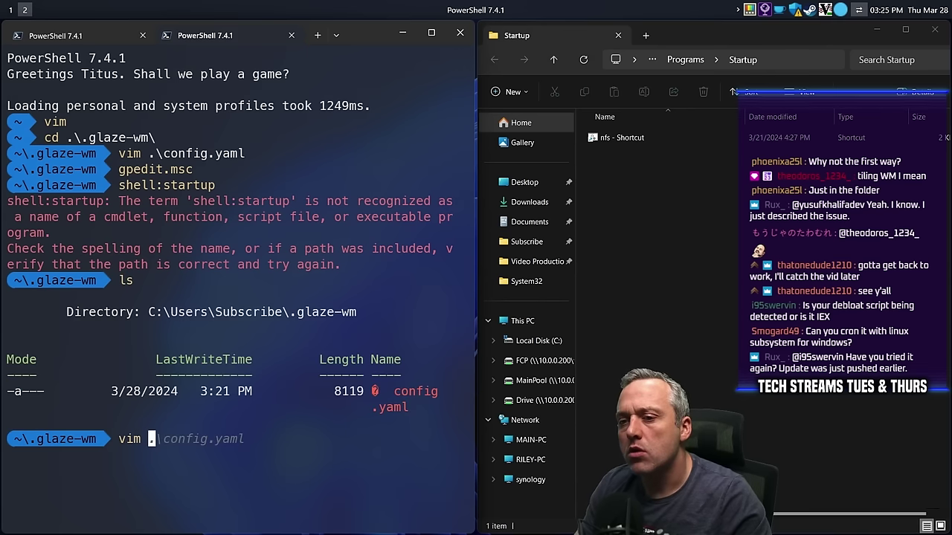
pyautogui.write('g')
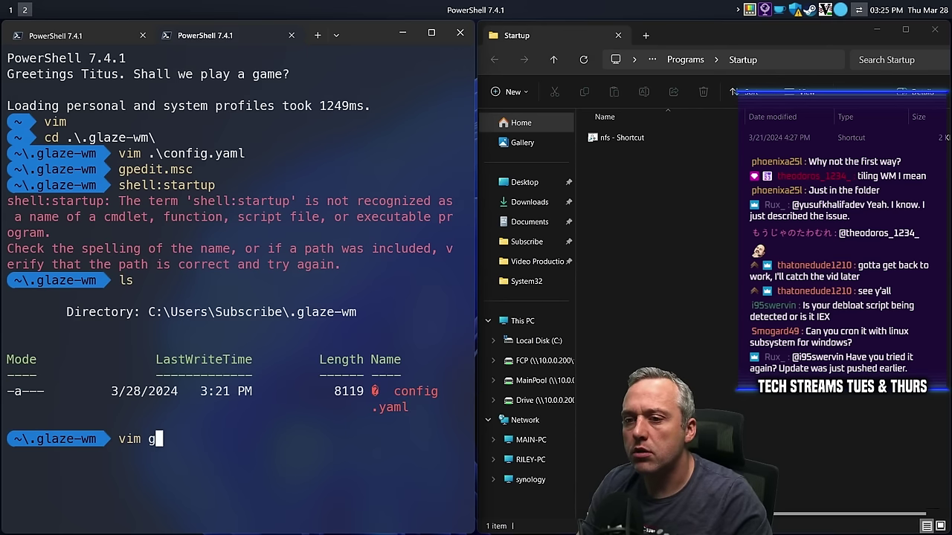
pyautogui.write('lazewm')
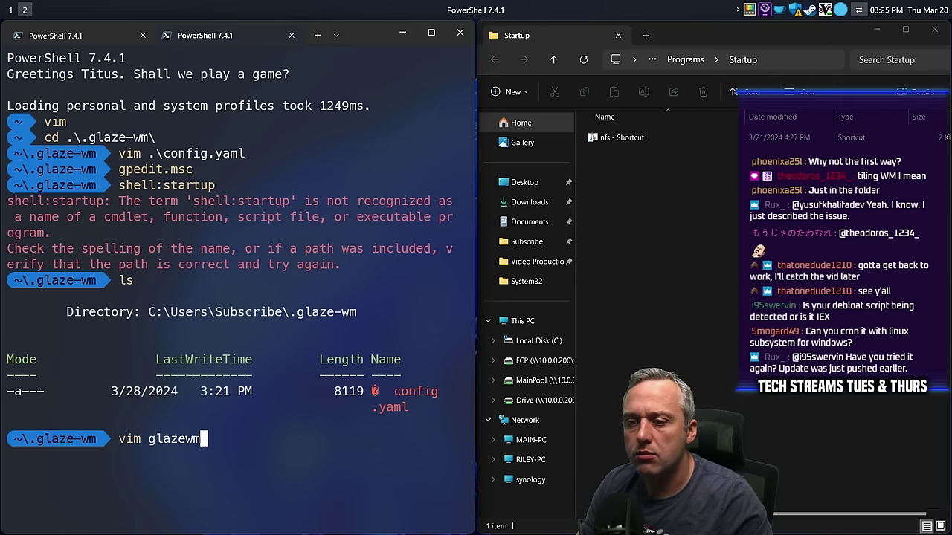
pyautogui.press('BackSpace')
pyautogui.press('BackSpace')
pyautogui.write('.bat')
pyautogui.press('Return')
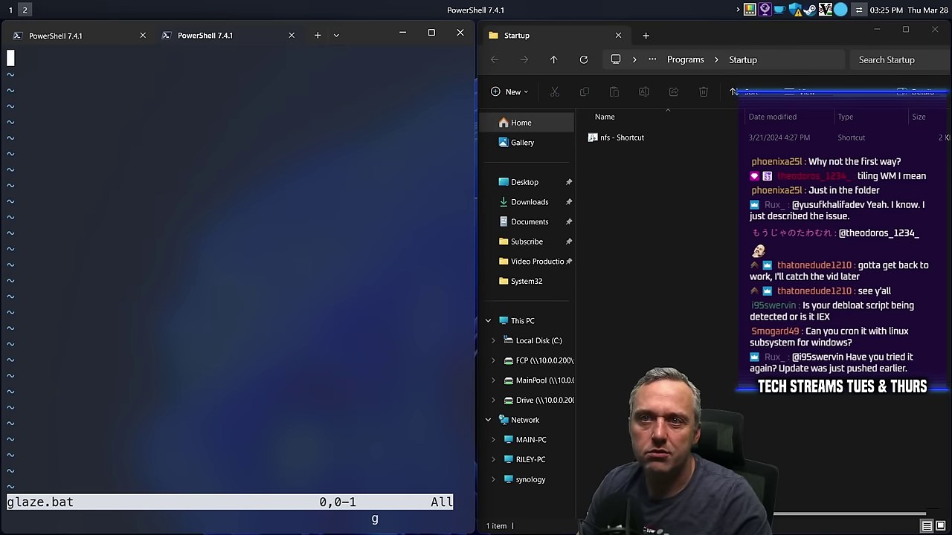
# Insert the line glazewm.exe into glaze.bat, save the file and quit vim.
pyautogui.write('i')
pyautogui.write('glaze')
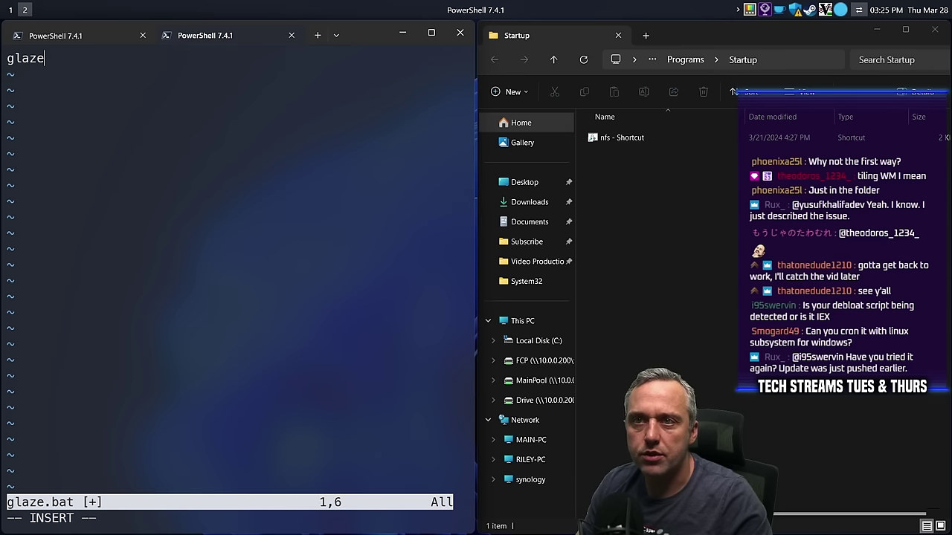
pyautogui.write('wm.exe')
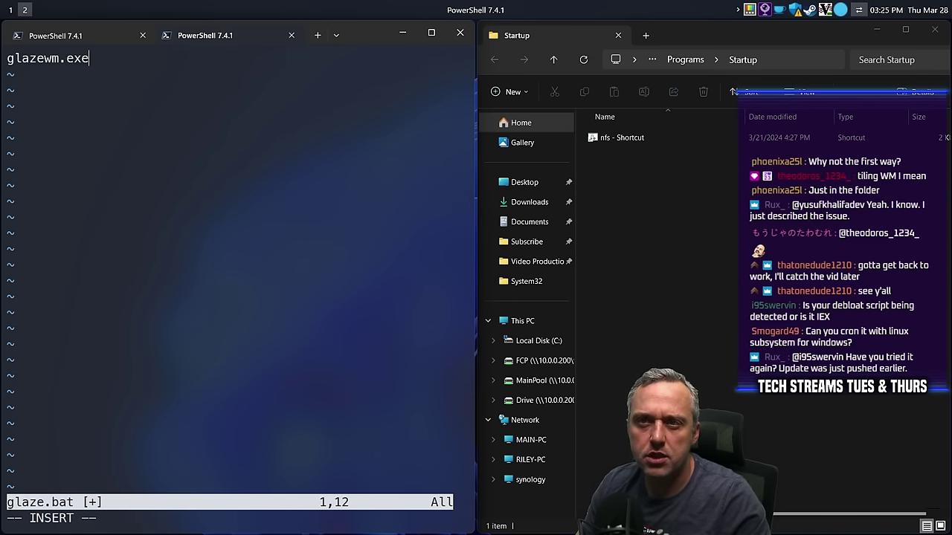
pyautogui.press('Escape')
pyautogui.write(':wq')
pyautogui.press('Return')
# Print the contents of glaze.bat in the terminal to check the saved command.
pyautogui.write('glazewm.exe')
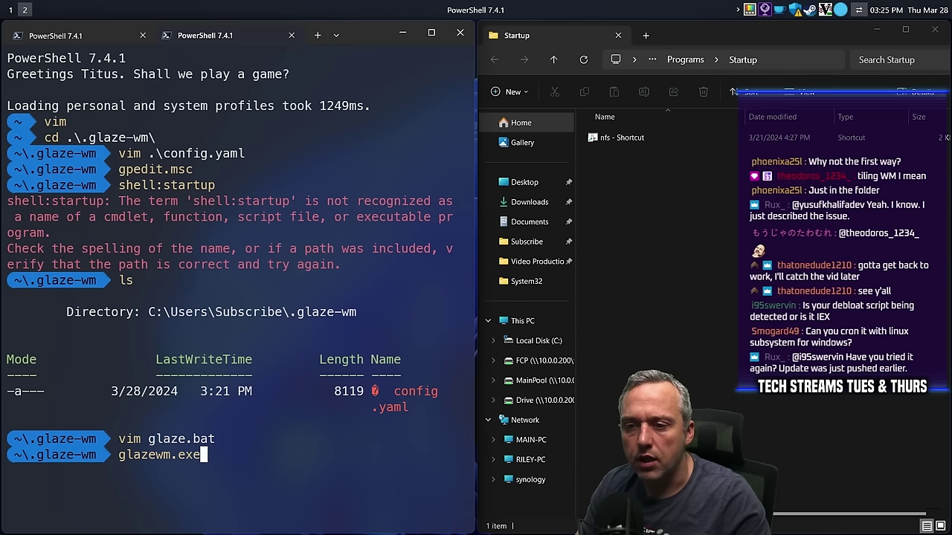
pyautogui.press('Escape')
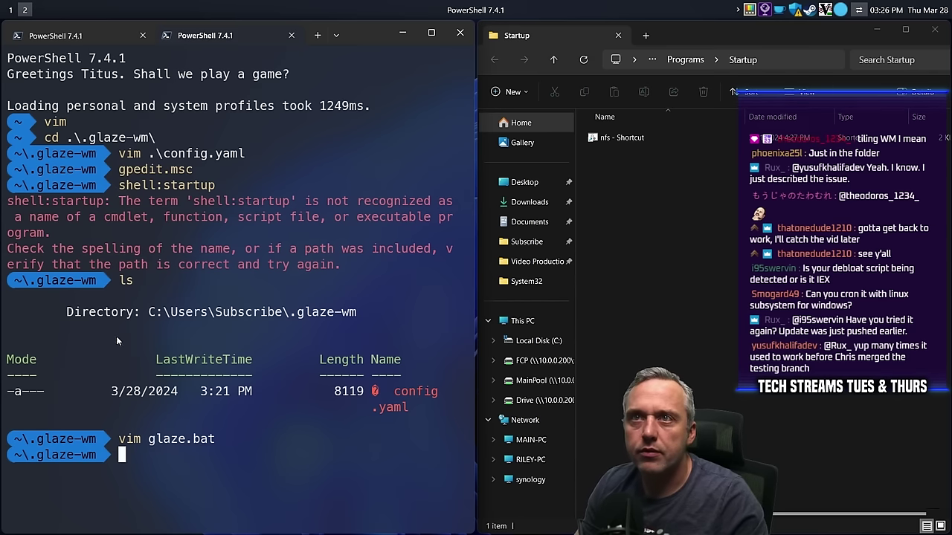
pyautogui.write('cat .\\glaz')
pyautogui.press('Tab')
pyautogui.press('Return')
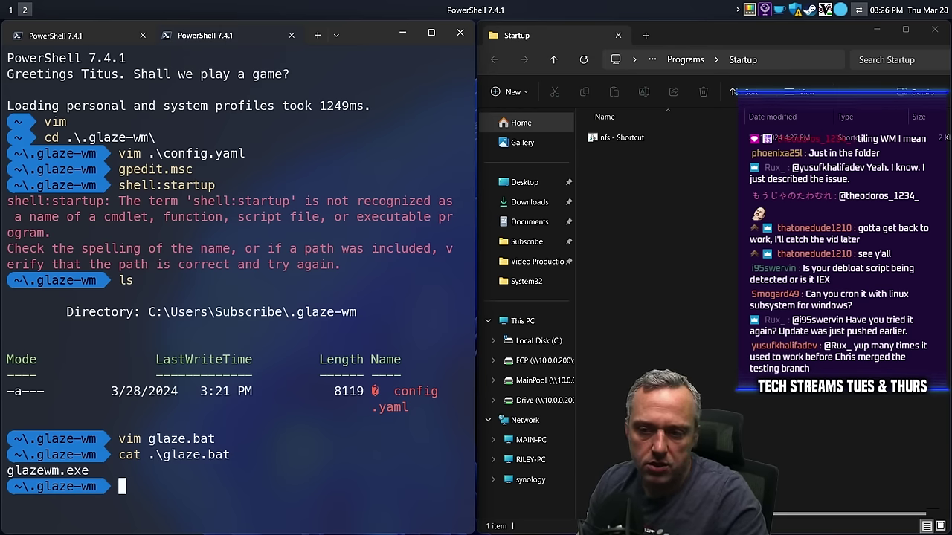
# Open the current .glaze-wm folder in File Explorer from the terminal and move the glaze batch file into the Startup folder.
pyautogui.write('explore .')
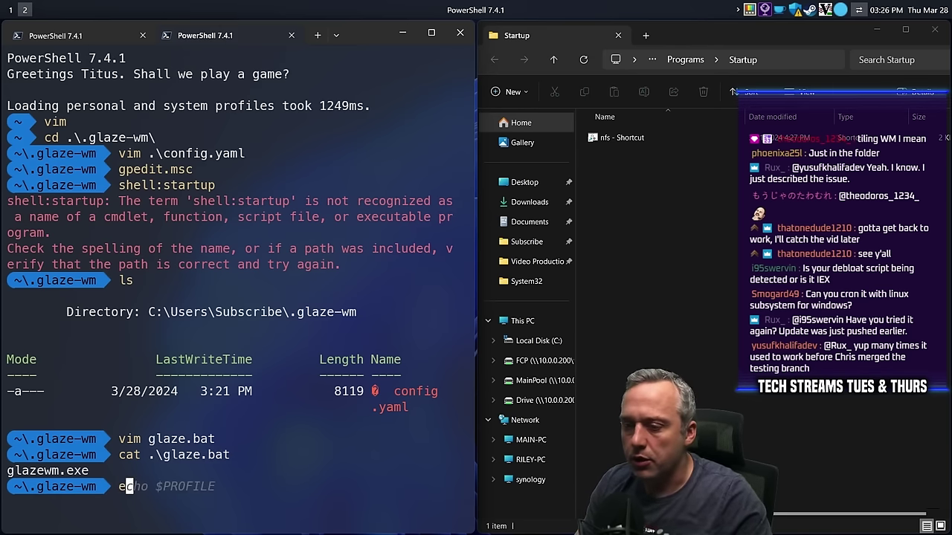
pyautogui.press('Return')
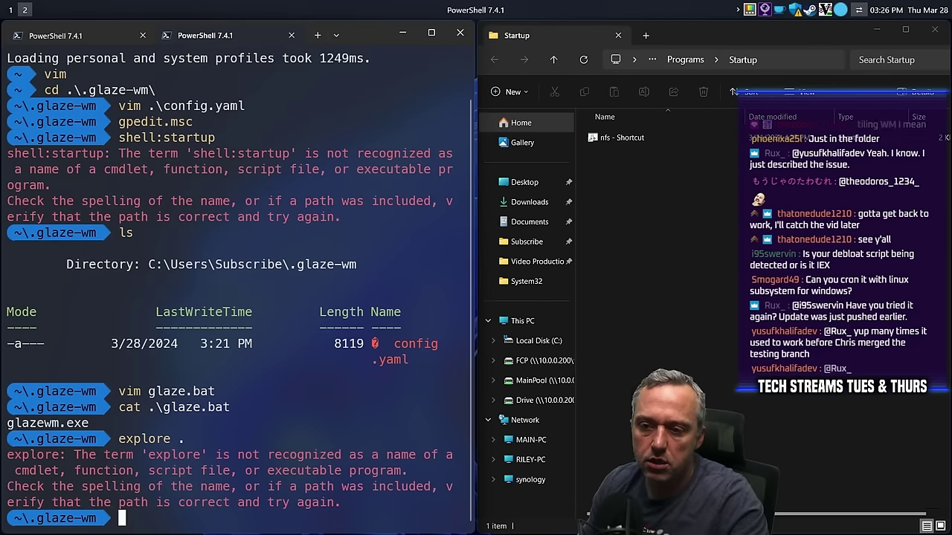
pyautogui.write('expler')
pyautogui.press('BackSpace')
pyautogui.press('BackSpace')
pyautogui.write('orer .')
pyautogui.press('Return')
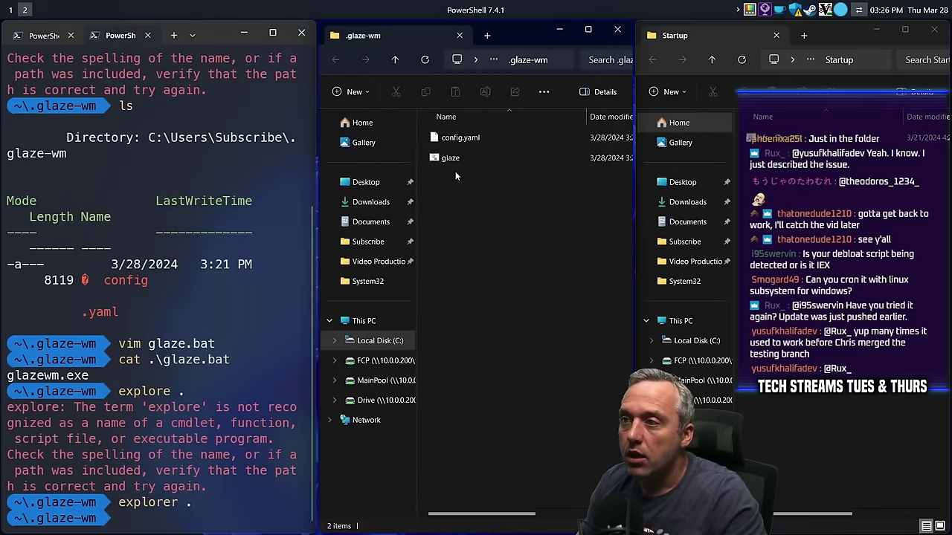
pyautogui.moveTo(448, 159); pyautogui.dragTo(821, 223)
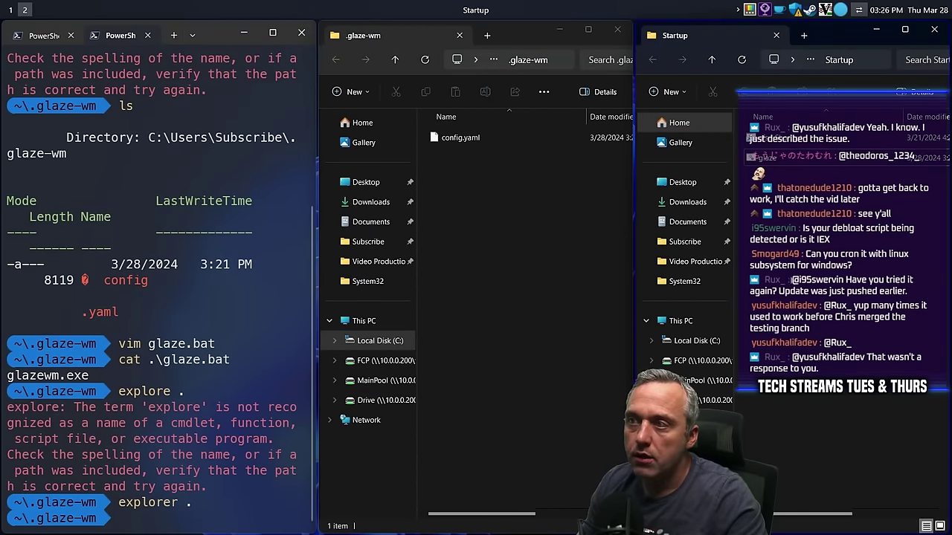
# Close both File Explorer windows and the terminal, and exit GlazeWM.
pyautogui.click(563, 275)
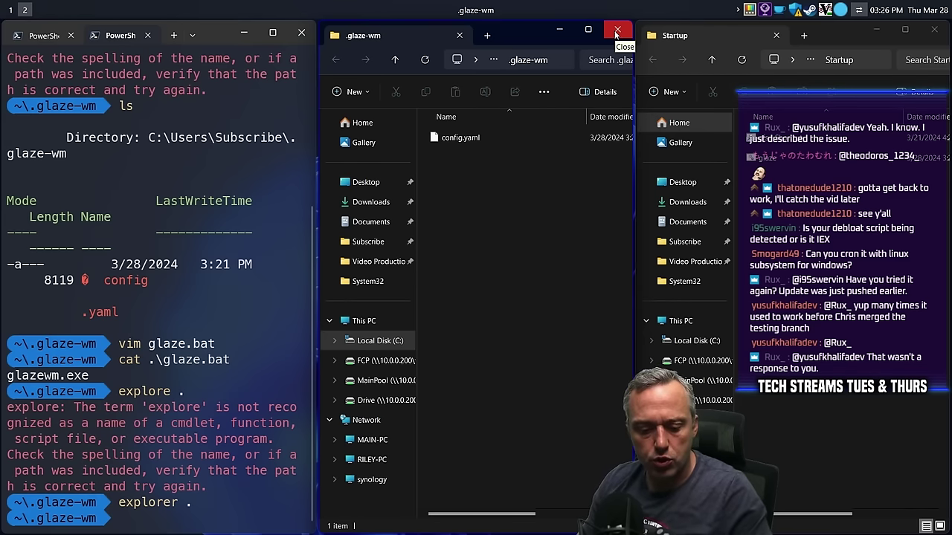
pyautogui.click(612, 37)
pyautogui.hotkey('alt', 'shift', 'q')
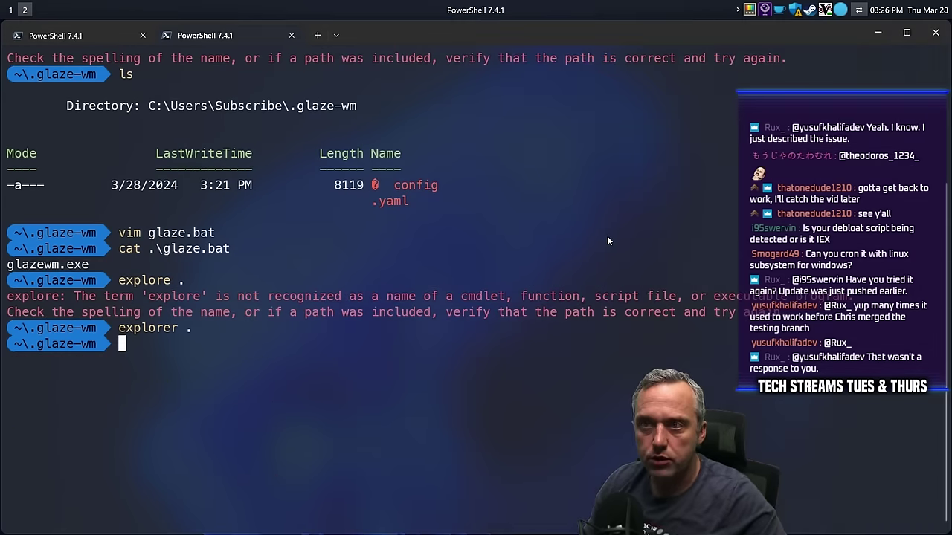
pyautogui.hotkey('alt', 'shift', 'q')
pyautogui.click(455, 312)
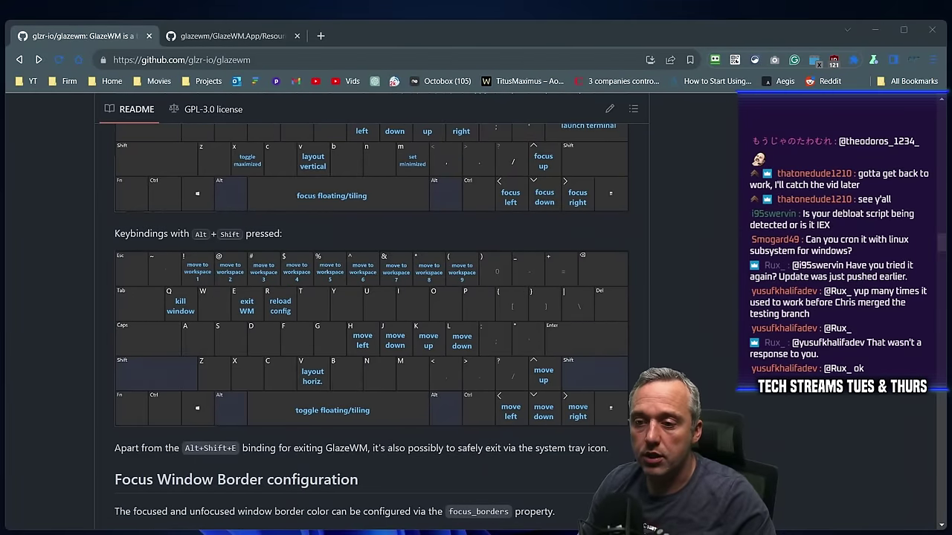
# Open the Startup folder by running shell:startup, test-launch the glaze batch file and close its console window.
pyautogui.moveTo(130, 526)
pyautogui.rightClick(26, 524)
pyautogui.click(53, 446)
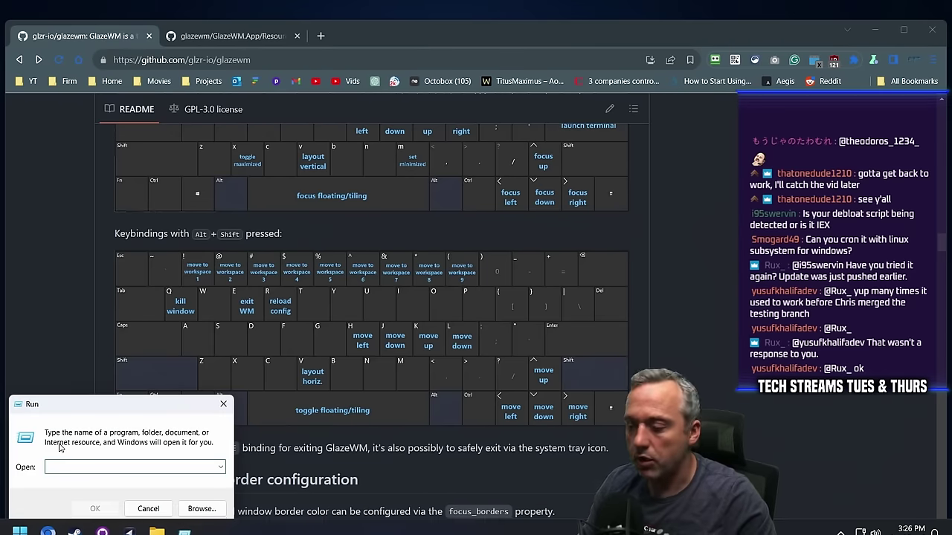
pyautogui.write('she')
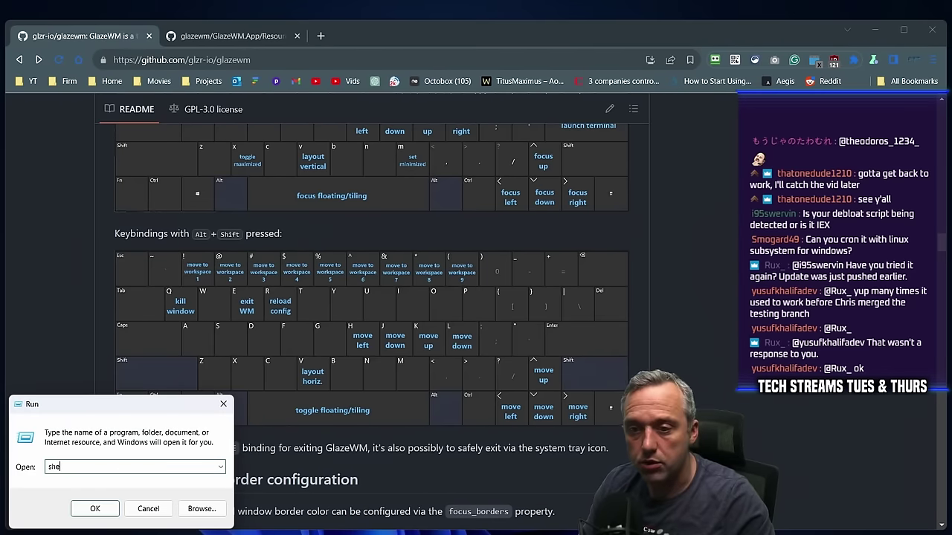
pyautogui.write('ll:startup')
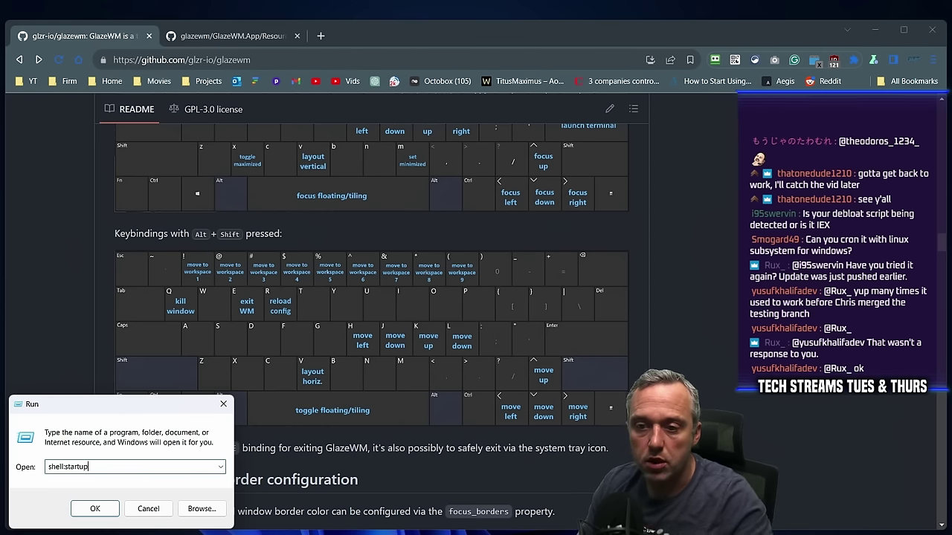
pyautogui.press('Return')
pyautogui.doubleClick(273, 283)
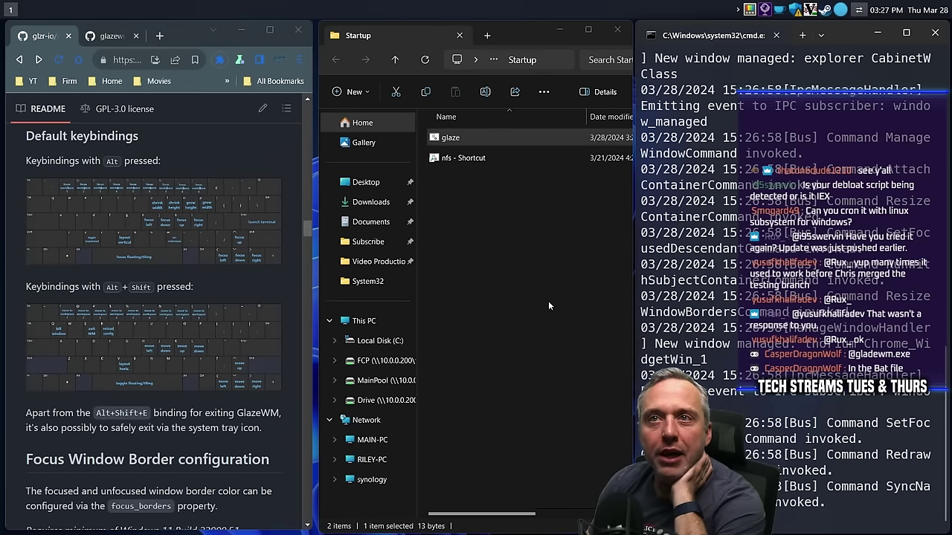
pyautogui.click(935, 33)
pyautogui.rightClick(453, 139)
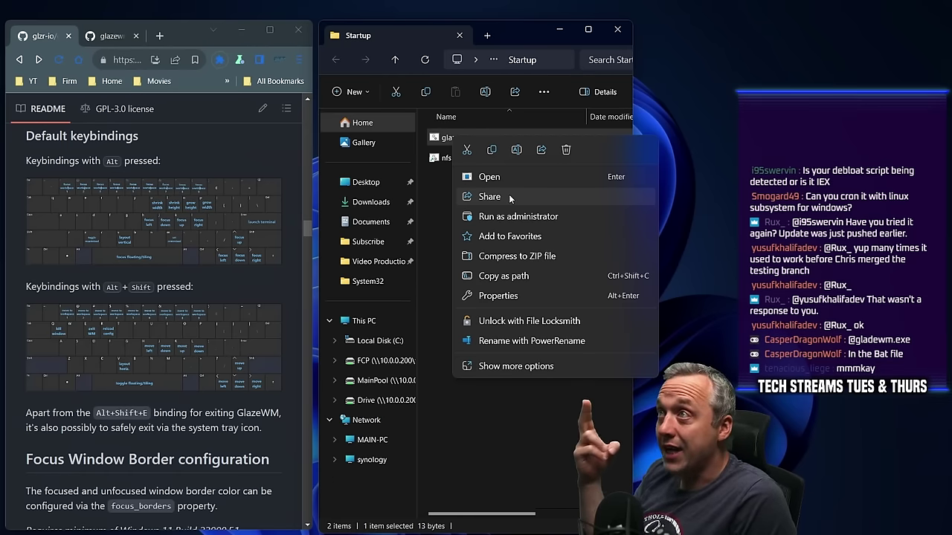
pyautogui.click(541, 362)
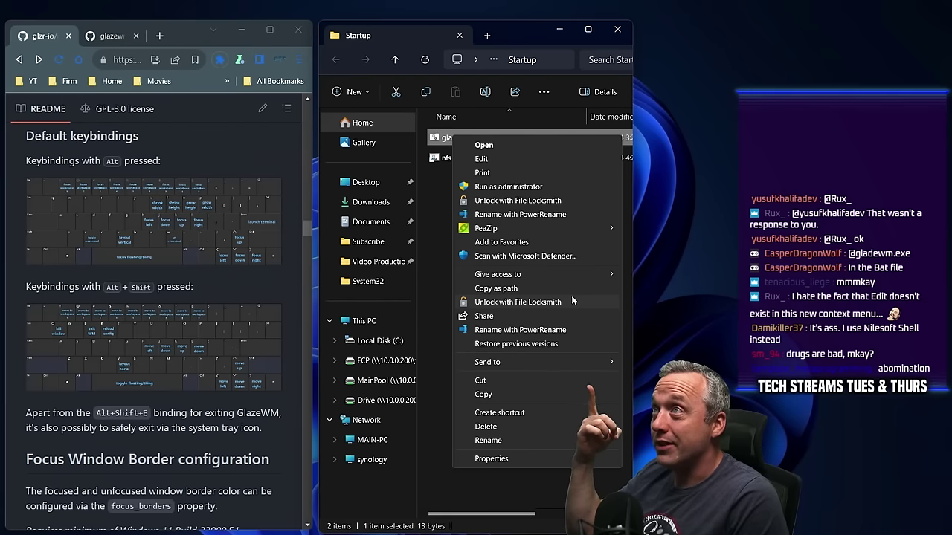
pyautogui.press('Escape')
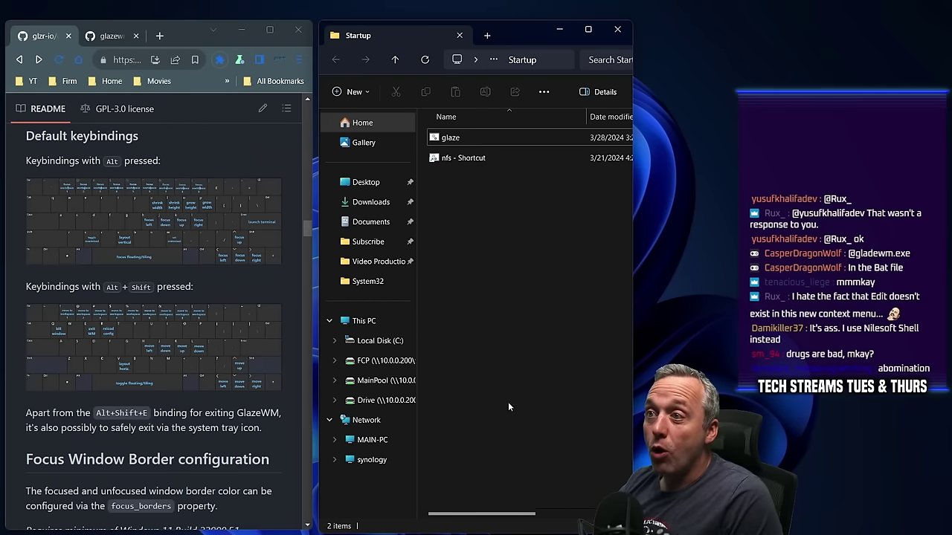
pyautogui.rightClick(455, 142)
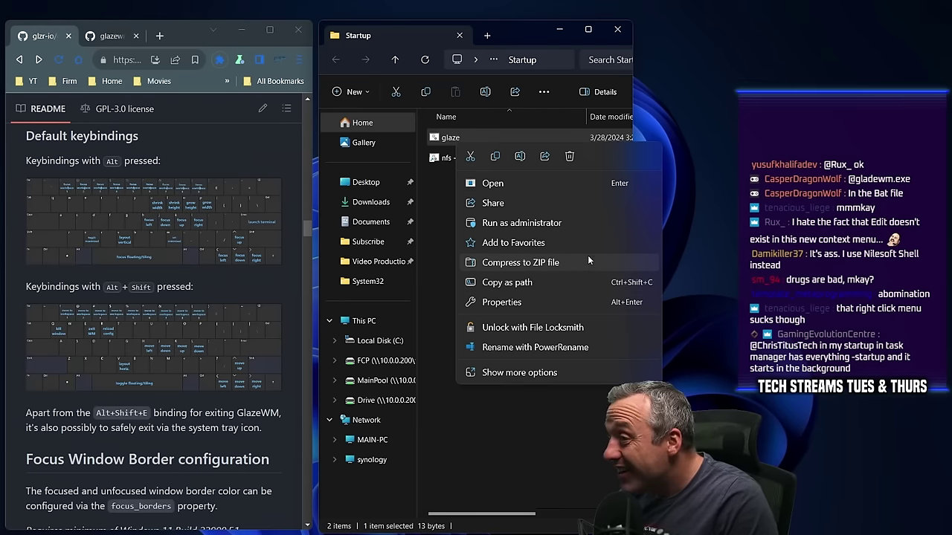
pyautogui.click(568, 374)
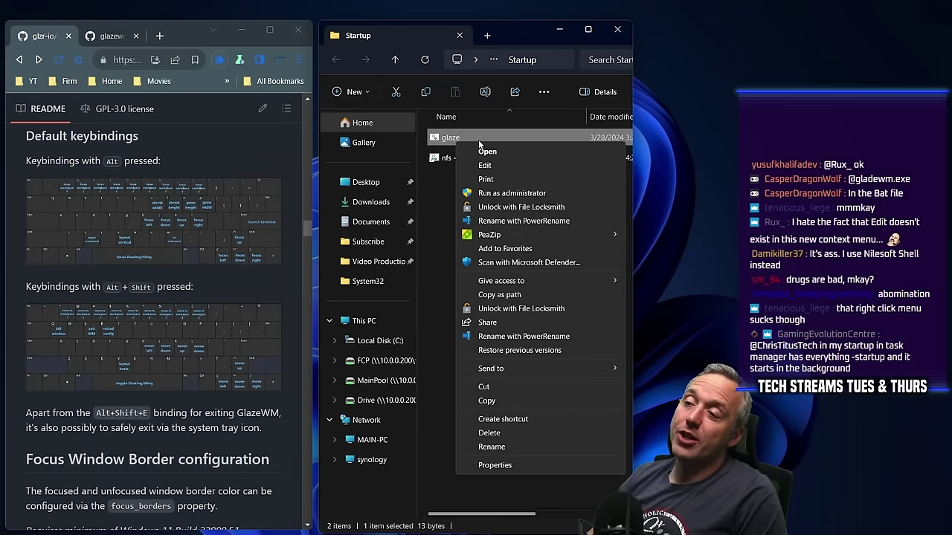
pyautogui.click(491, 165)
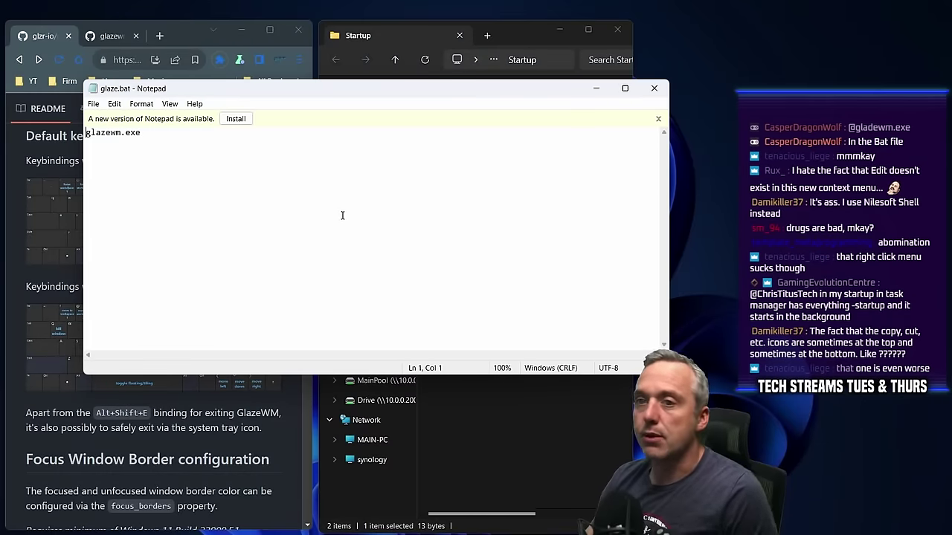
pyautogui.write('@')
pyautogui.hotkey('ctrl', 's')
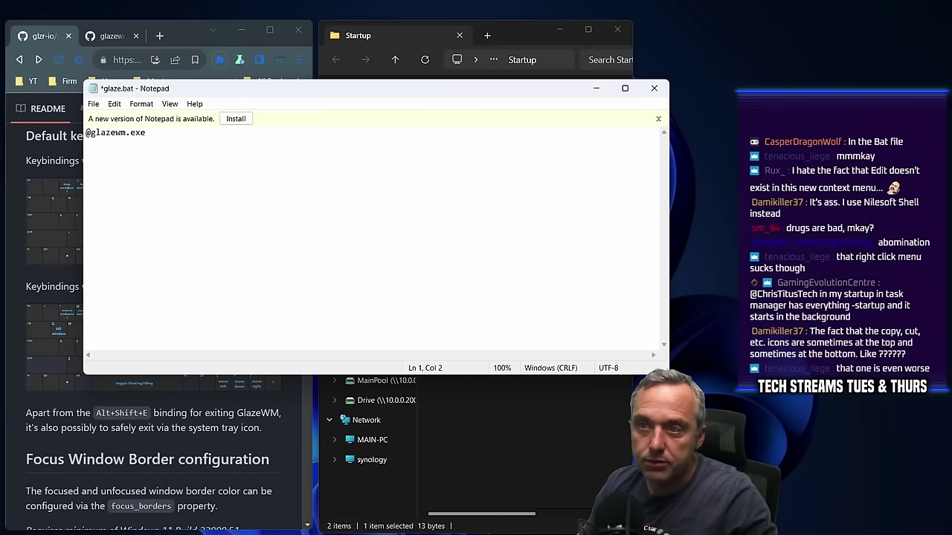
pyautogui.hotkey('alt', 'F4')
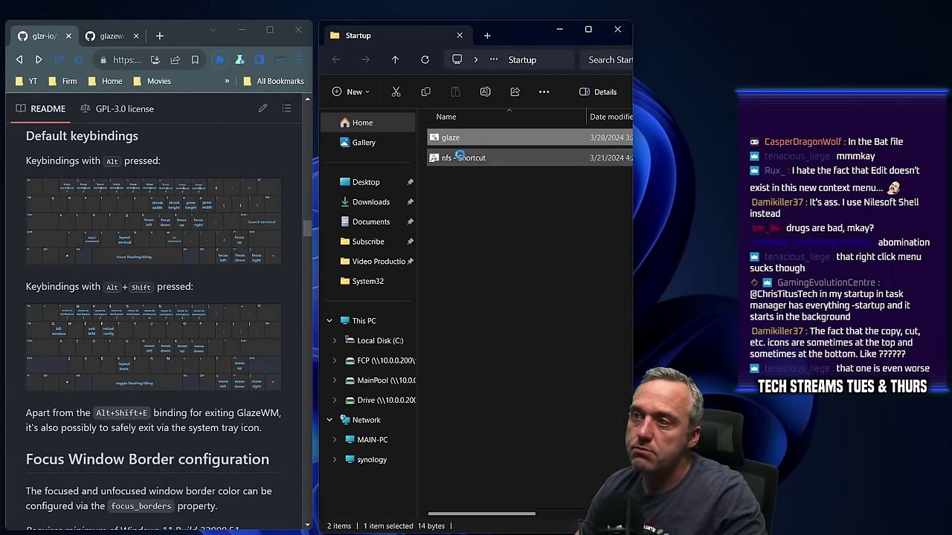
pyautogui.doubleClick(449, 137)
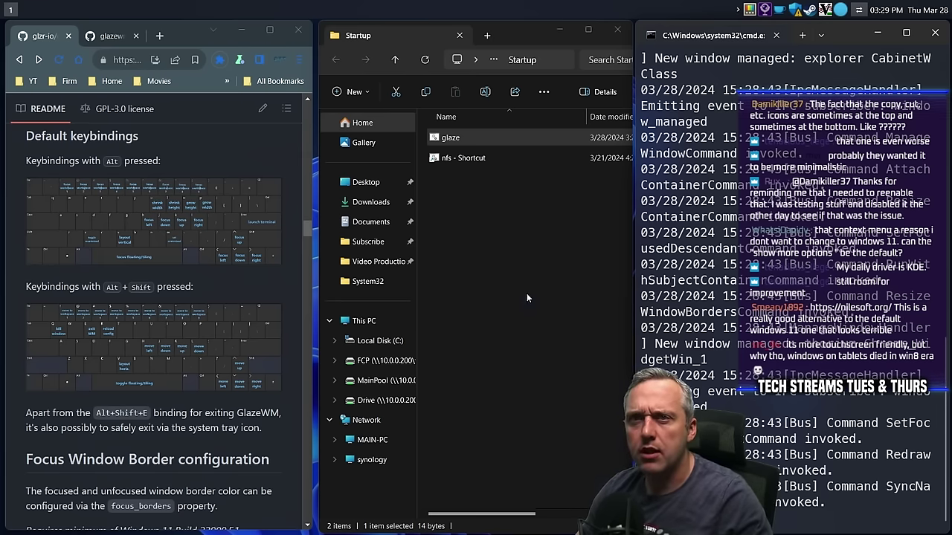
# On workspace 2, run the irm christitus.com/win utility from an administrator terminal and show its Tweaks page.
pyautogui.hotkey('alt', '2')
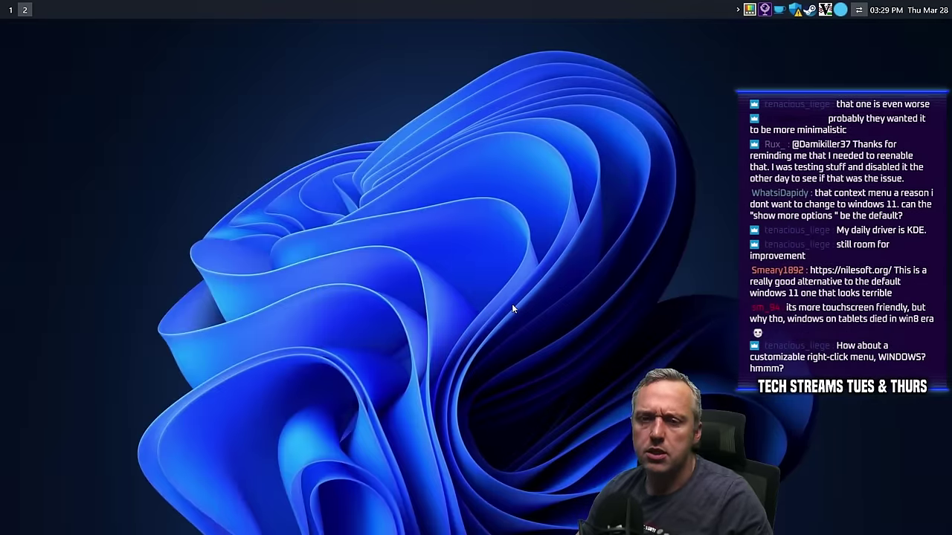
pyautogui.press('super')
pyautogui.rightClick(20, 520)
pyautogui.click(73, 348)
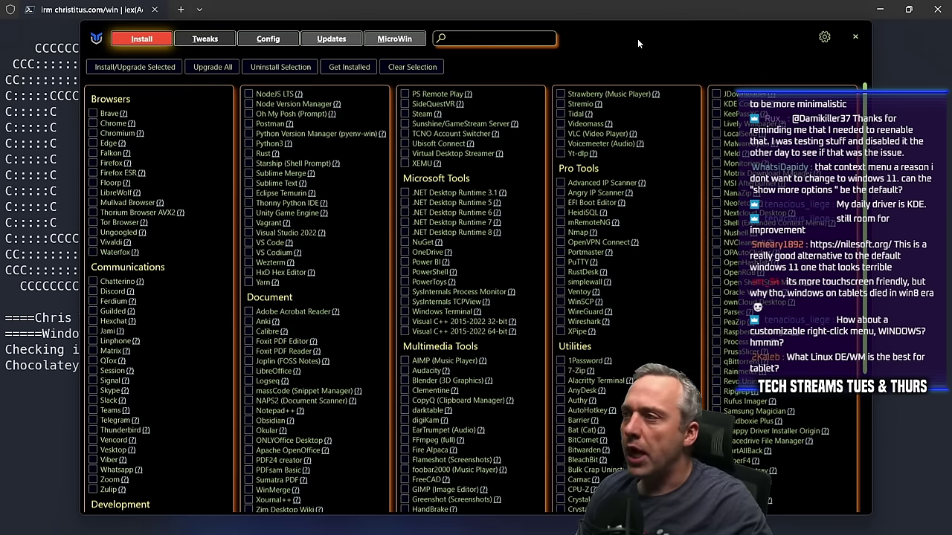
pyautogui.moveTo(627, 39); pyautogui.dragTo(637, 43)
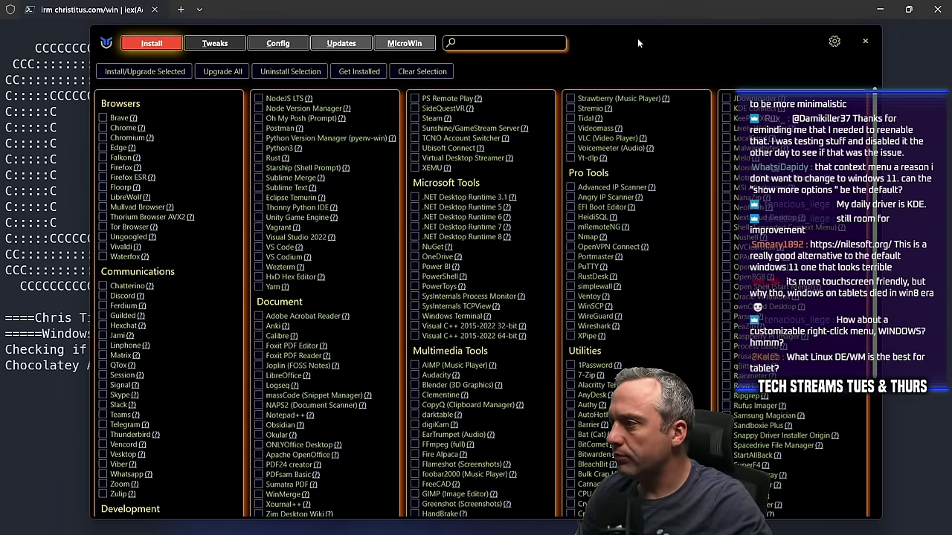
pyautogui.click(212, 43)
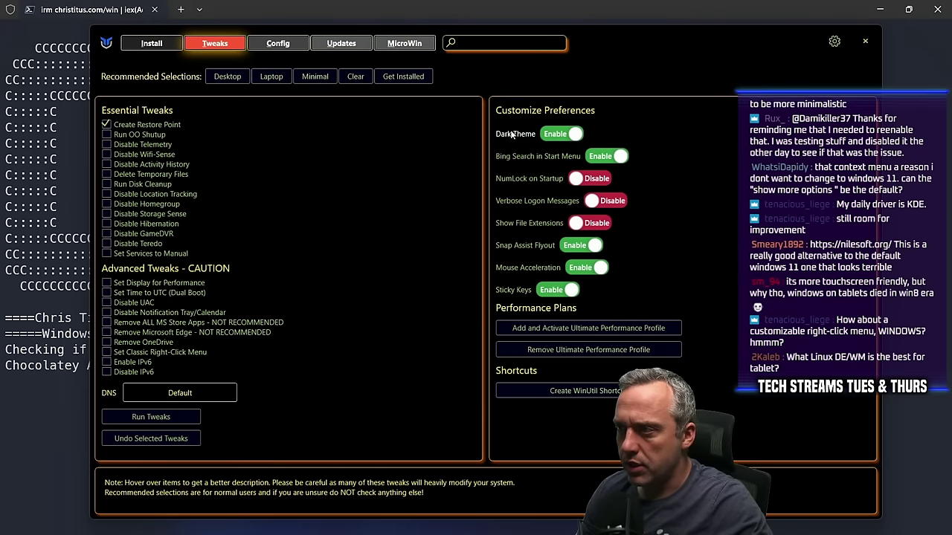
# Apply the Set Classic Right-Click Menu tweak, and leave the utility's terminal for workspace 1.
pyautogui.click(136, 353)
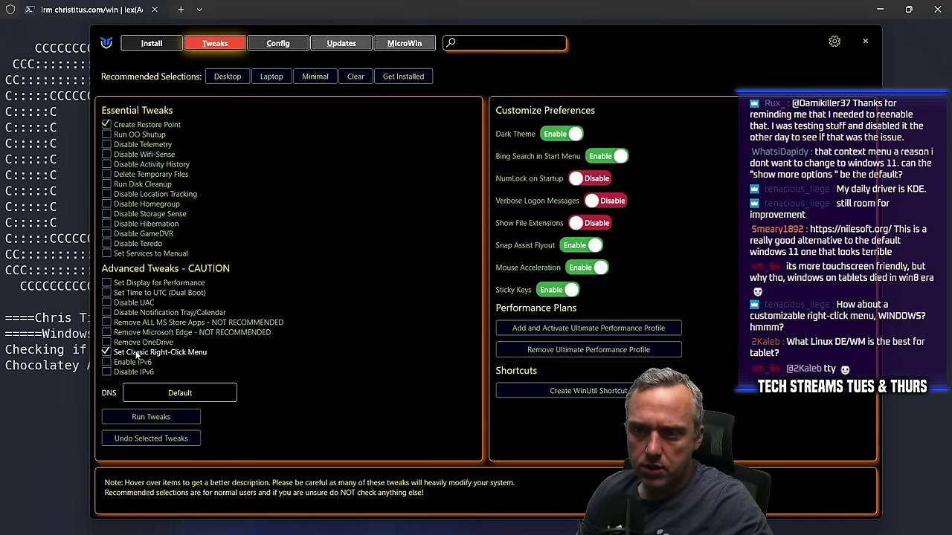
pyautogui.click(160, 417)
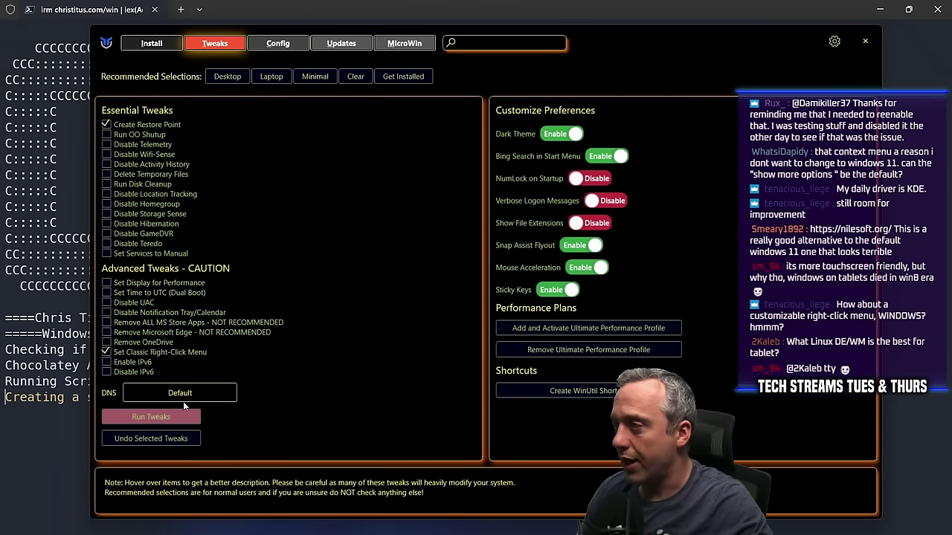
pyautogui.click(58, 177)
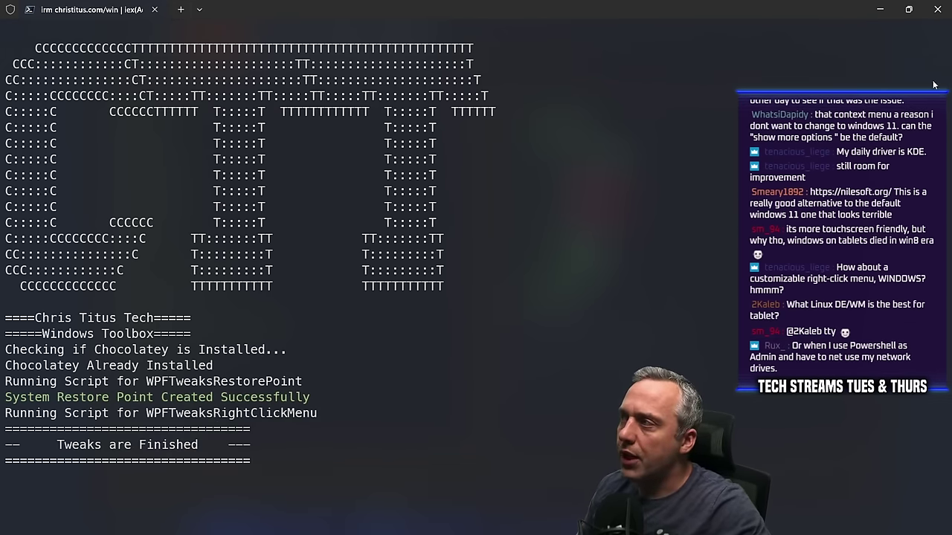
pyautogui.click(936, 9)
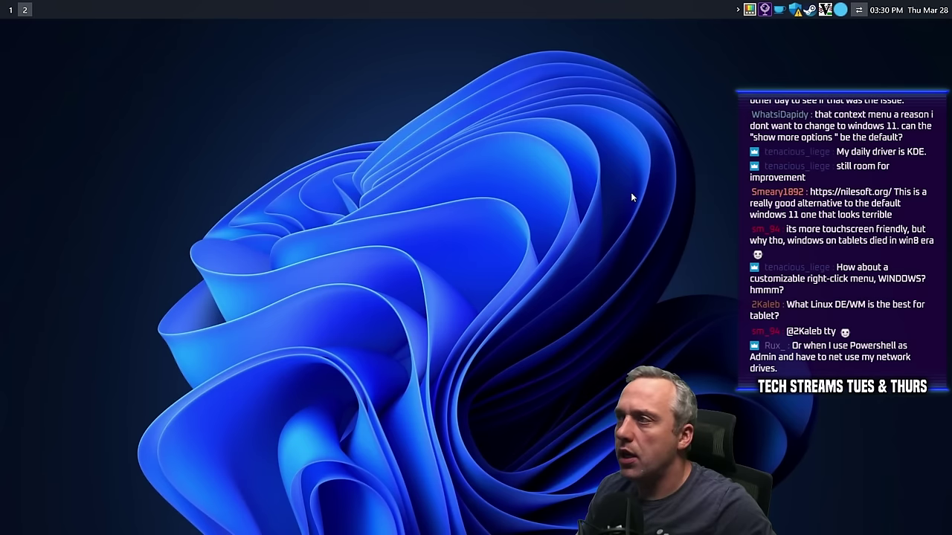
pyautogui.hotkey('alt', '1')
pyautogui.click(541, 274)
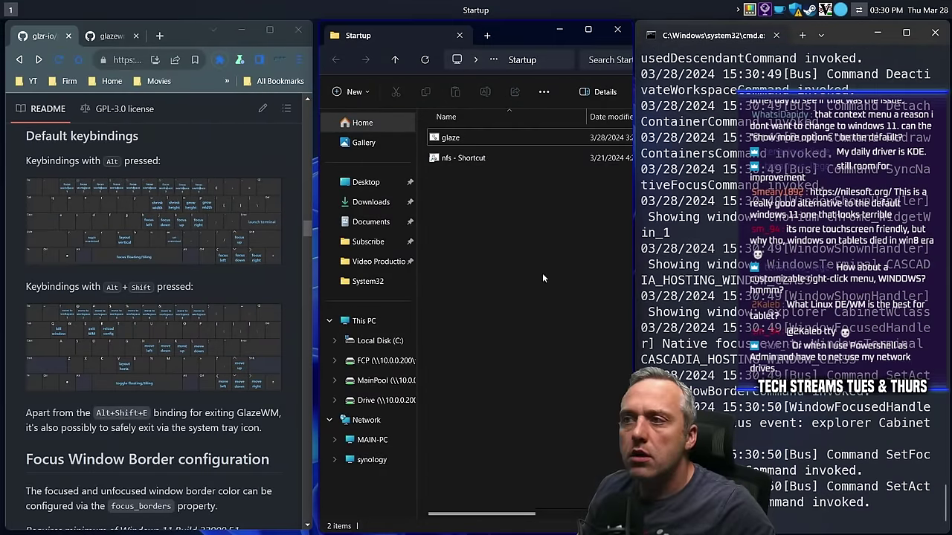
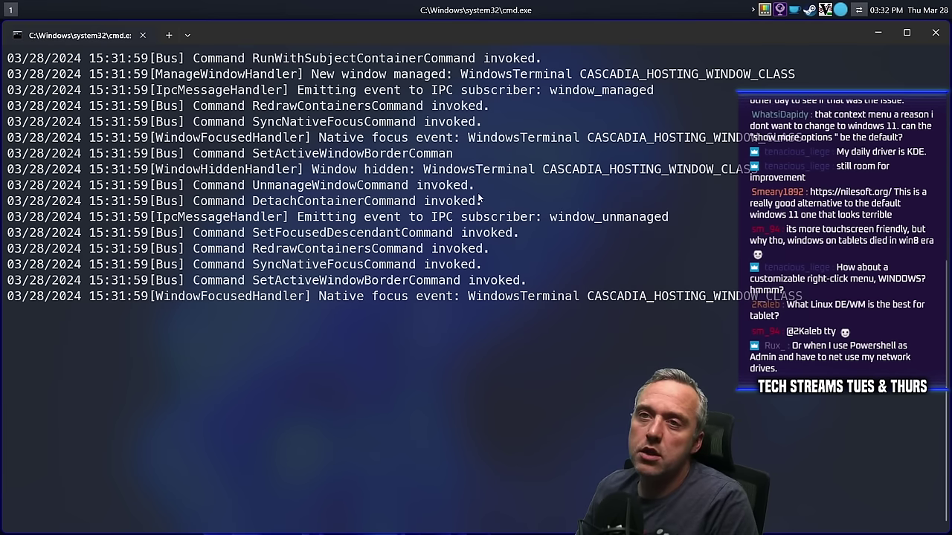
# Minimise and restore the GlazeWM console window to check how it behaves.
pyautogui.click(879, 33)
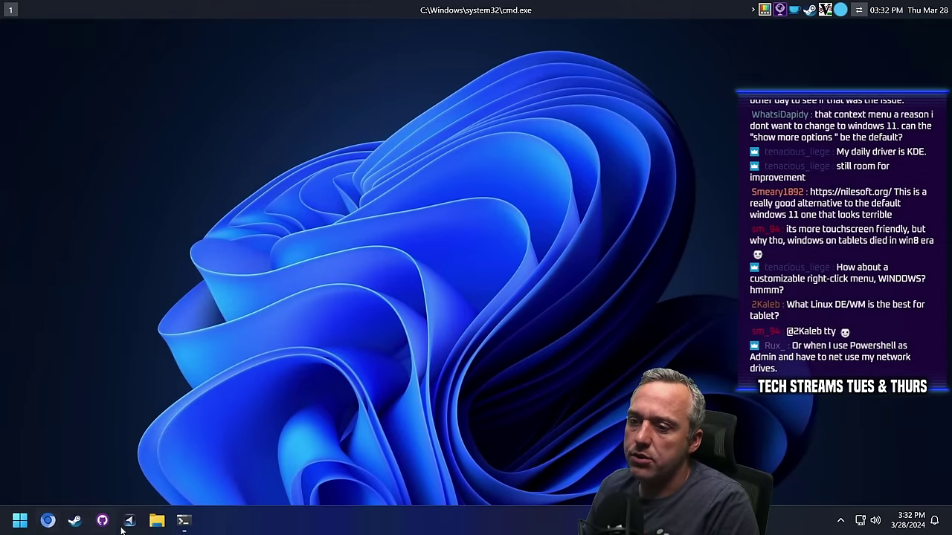
pyautogui.click(183, 524)
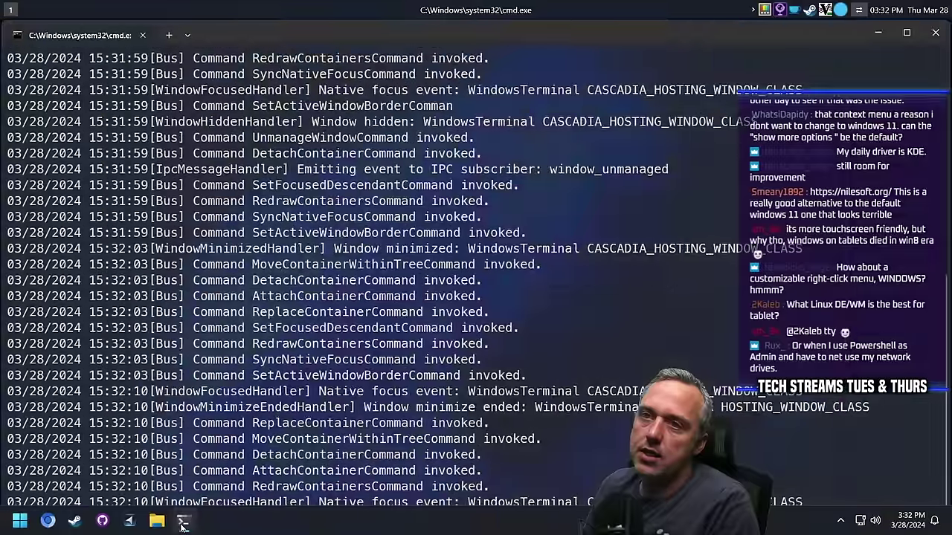
pyautogui.click(182, 524)
pyautogui.click(182, 524)
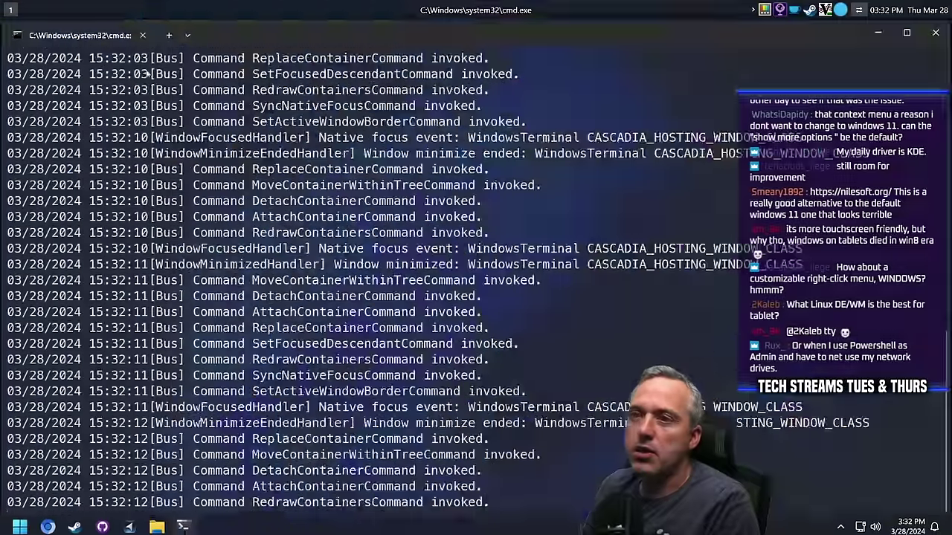
# Open a new PowerShell tab in the terminal and close the cmd tab running GlazeWM.
pyautogui.click(169, 35)
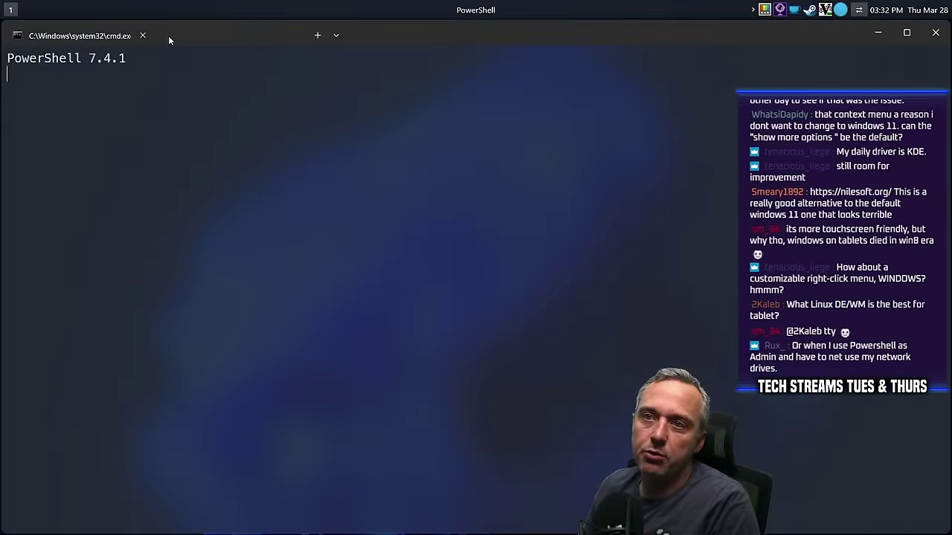
pyautogui.click(878, 32)
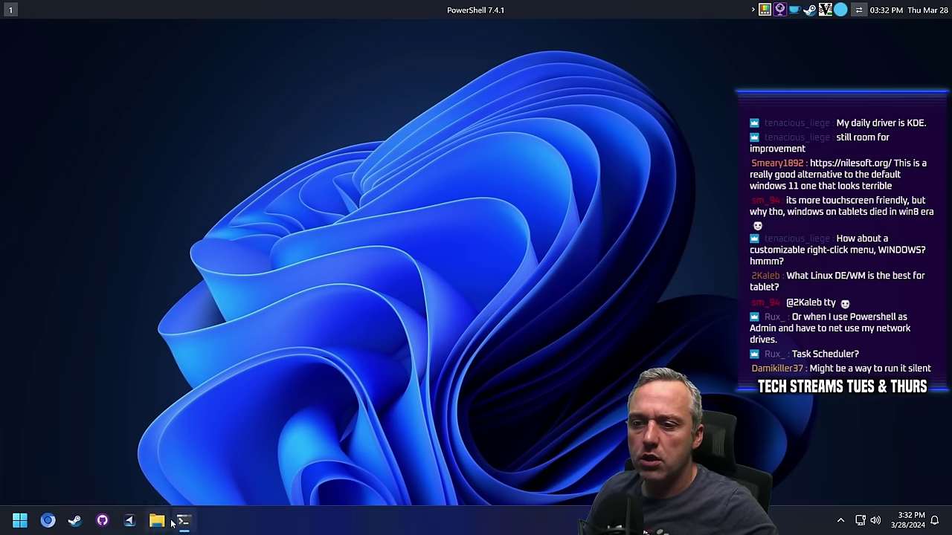
pyautogui.click(160, 524)
pyautogui.click(143, 36)
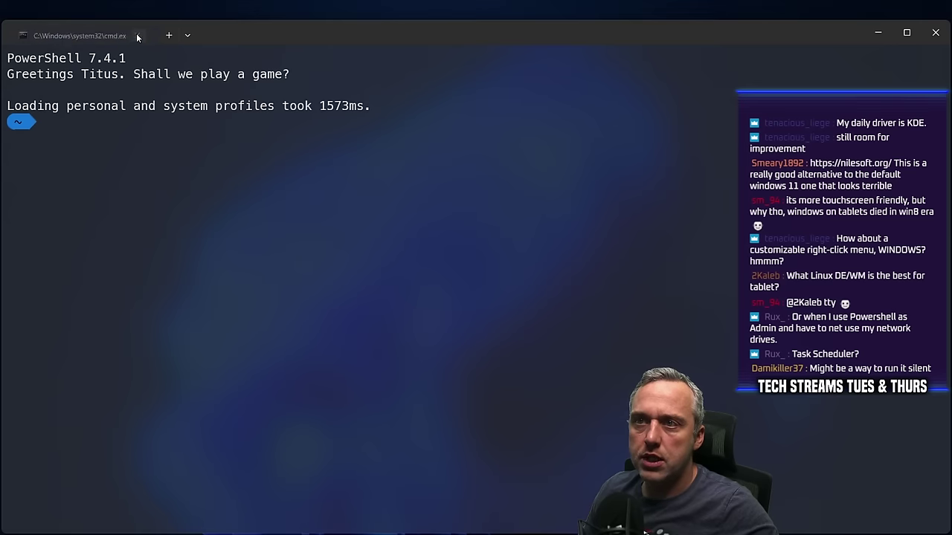
# Try to start GlazeWM minimised with glazewm.exe -minimize and clear the terminal.
pyautogui.write('glazewm.exe -')
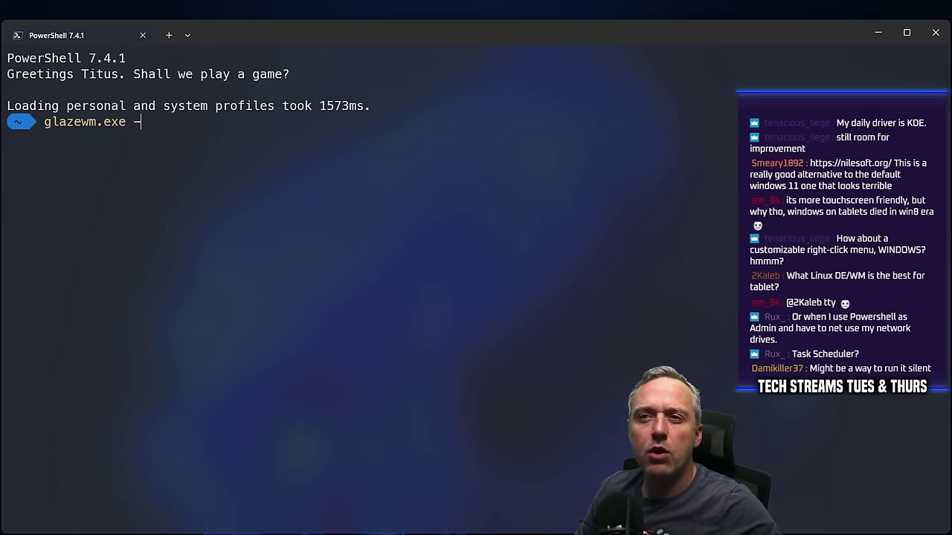
pyautogui.write('minimize')
pyautogui.press('Return')
pyautogui.hotkey('ctrl', 'c')
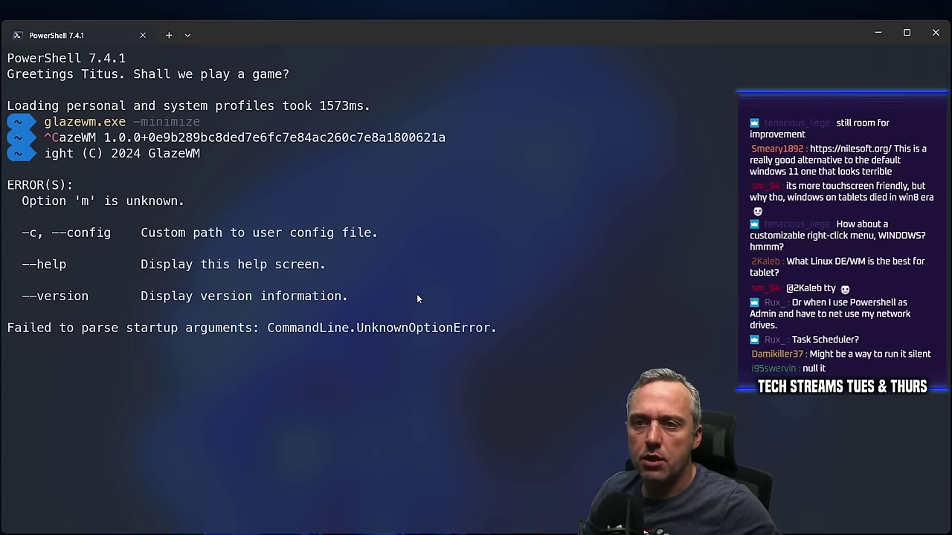
pyautogui.hotkey('ctrl', 'l')
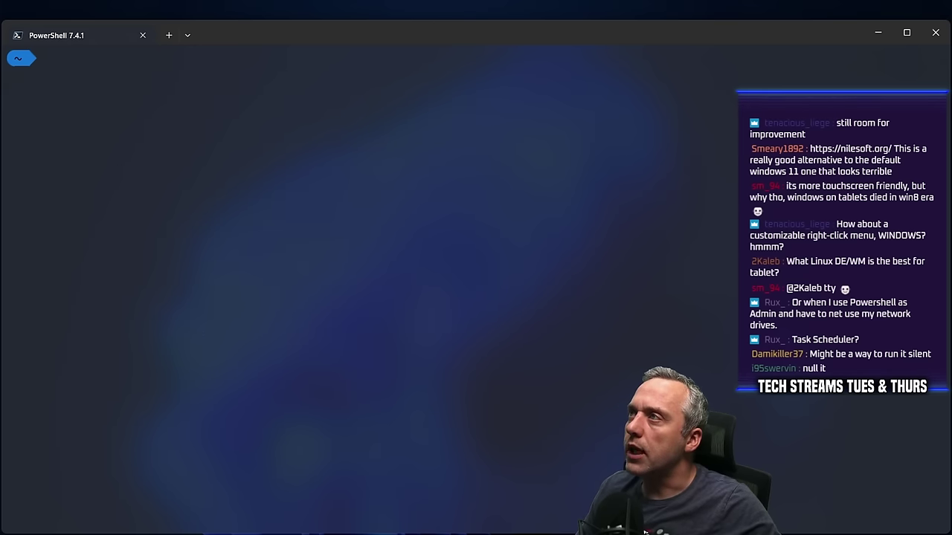
# Try to open the local app data folder with explorer %LOCALAPPDATA%, and close the resulting File Explorer window.
pyautogui.write('glazewm.ex')
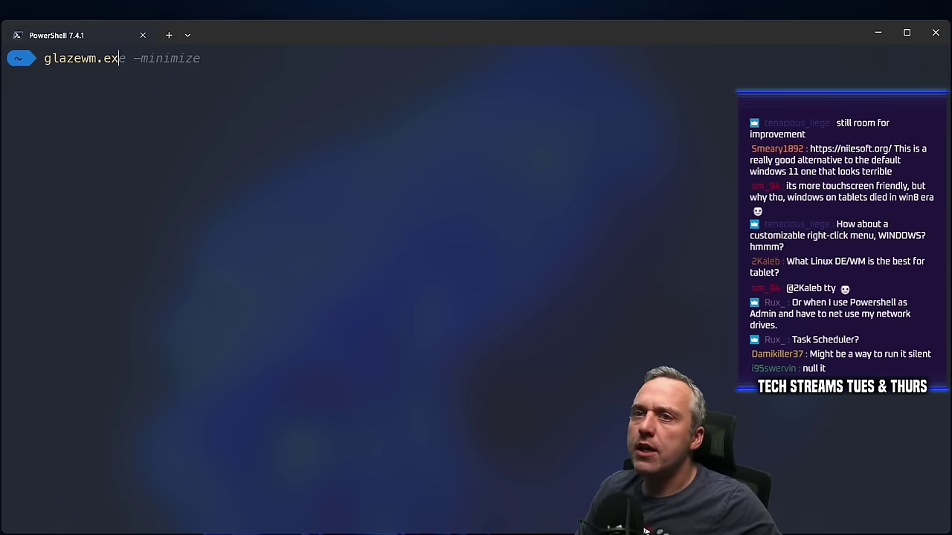
pyautogui.press('BackSpace')
pyautogui.press('BackSpace')
pyautogui.press('BackSpace')
pyautogui.press('BackSpace')
pyautogui.press('BackSpace')
pyautogui.press('BackSpace')
pyautogui.press('BackSpace')
pyautogui.press('BackSpace')
pyautogui.press('BackSpace')
pyautogui.write('explorer ')
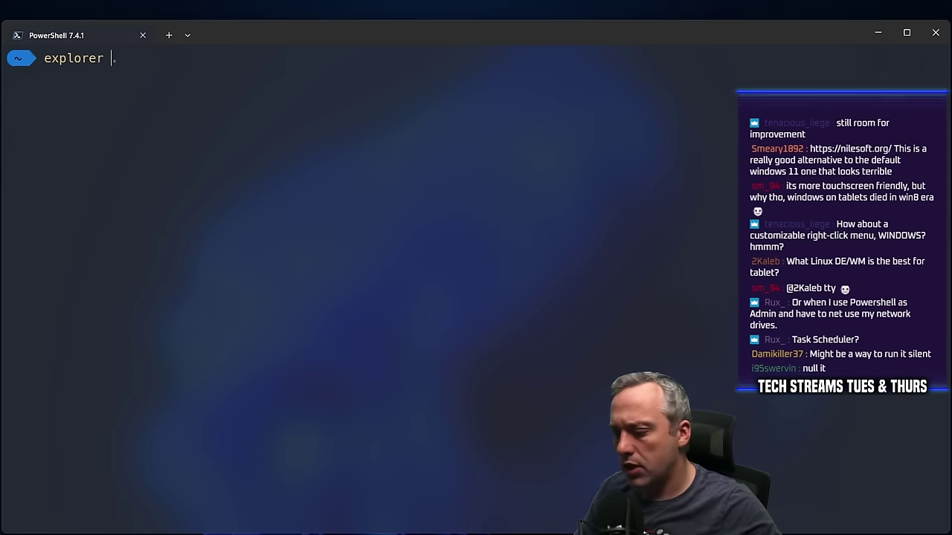
pyautogui.write('%LOCALAPPDATA%')
pyautogui.press('Return')
pyautogui.moveTo(467, 171); pyautogui.dragTo(467, 90)
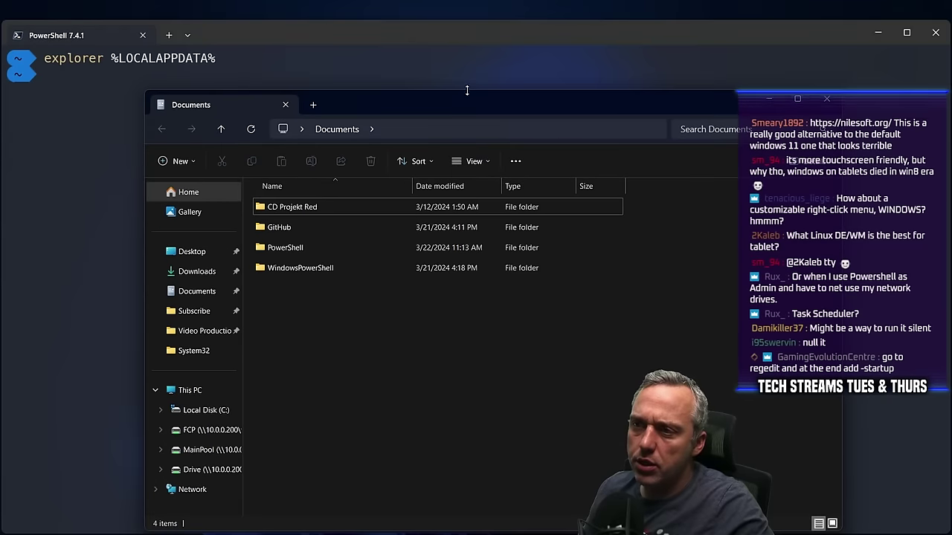
pyautogui.moveTo(452, 130); pyautogui.dragTo(458, 66)
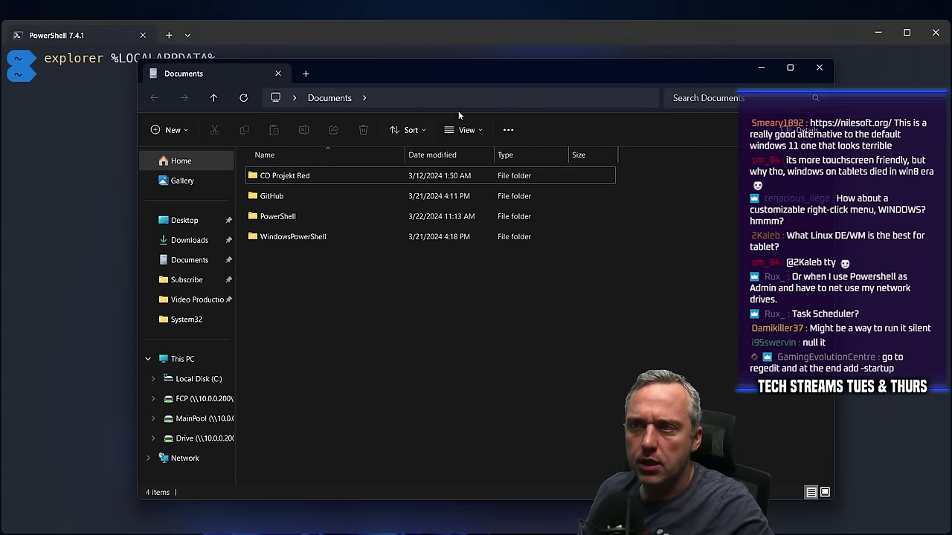
pyautogui.click(818, 67)
# Try to change to the application data directory with cd %APPDATA%.
pyautogui.press('Up')
pyautogui.press('Escape')
pyautogui.write('cd ')
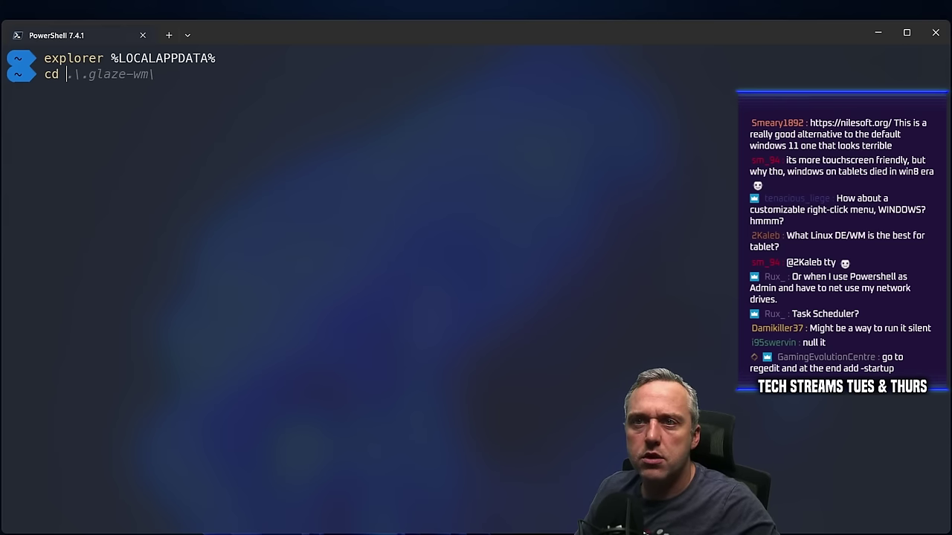
pyautogui.write('%APPDATA%')
pyautogui.press('Return')
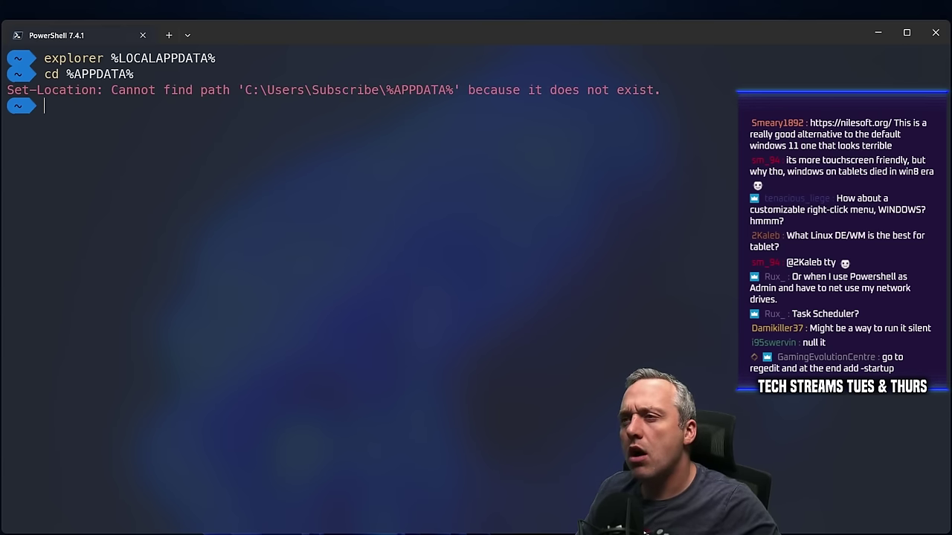
# Print the values of $APPDATA and $env:ALLUSERSPROFILE in PowerShell.
pyautogui.write('echo ')
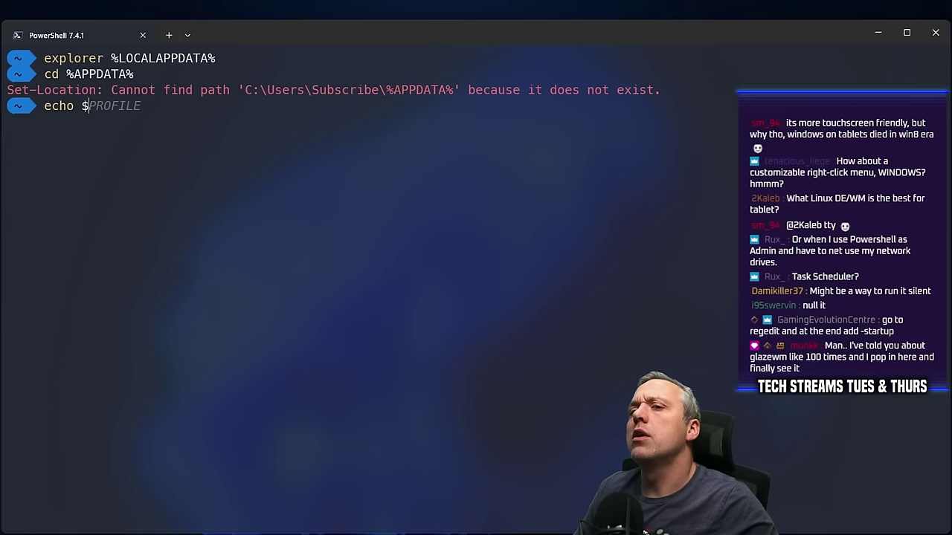
pyautogui.write('$APPDATA')
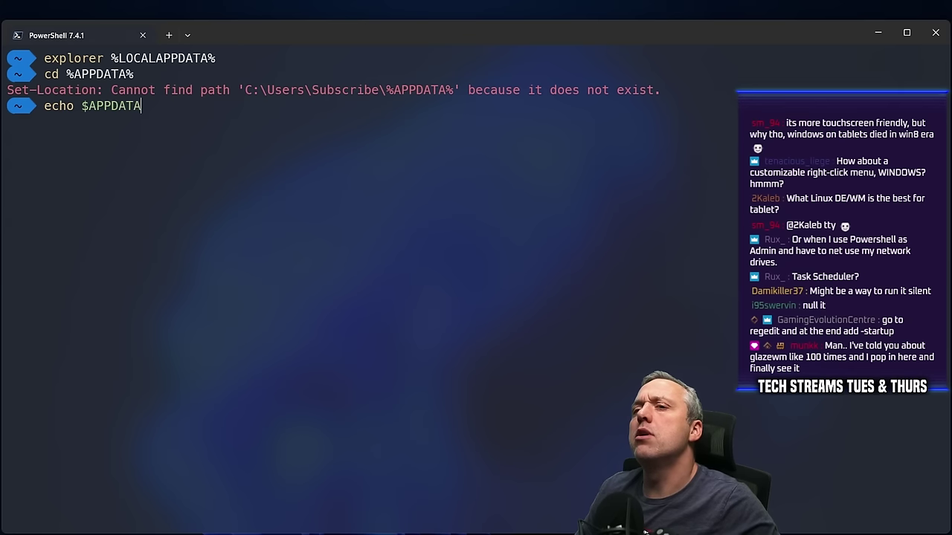
pyautogui.press('Return')
pyautogui.write('echo')
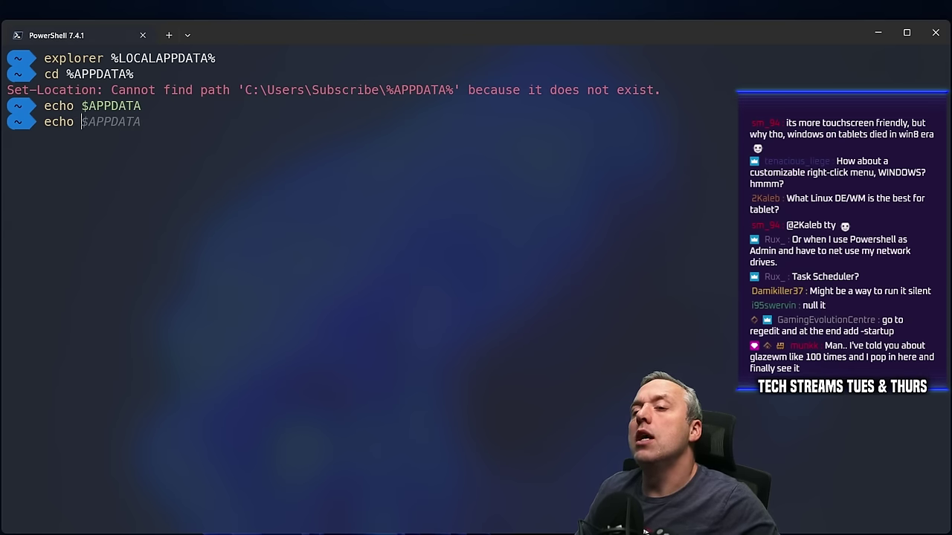
pyautogui.write(' $env:')
pyautogui.press('Tab')
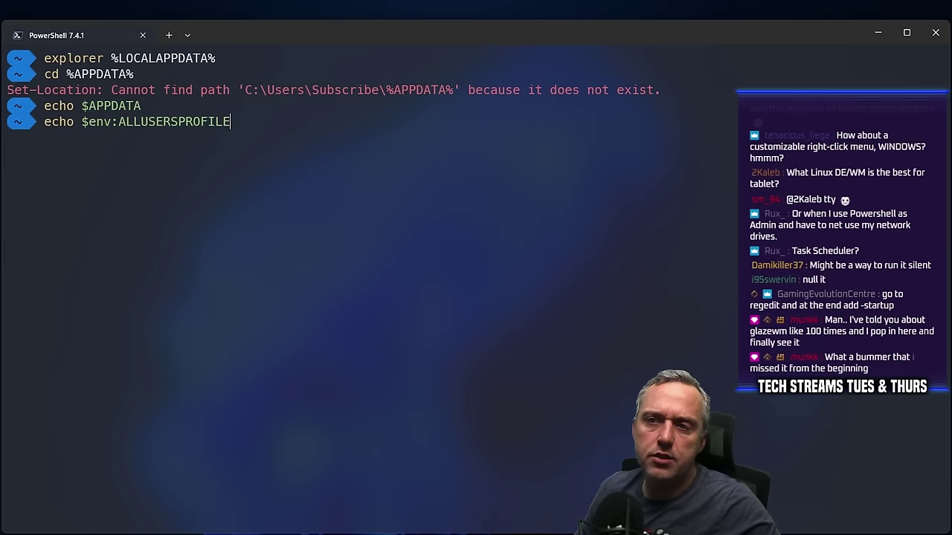
pyautogui.press('Return')
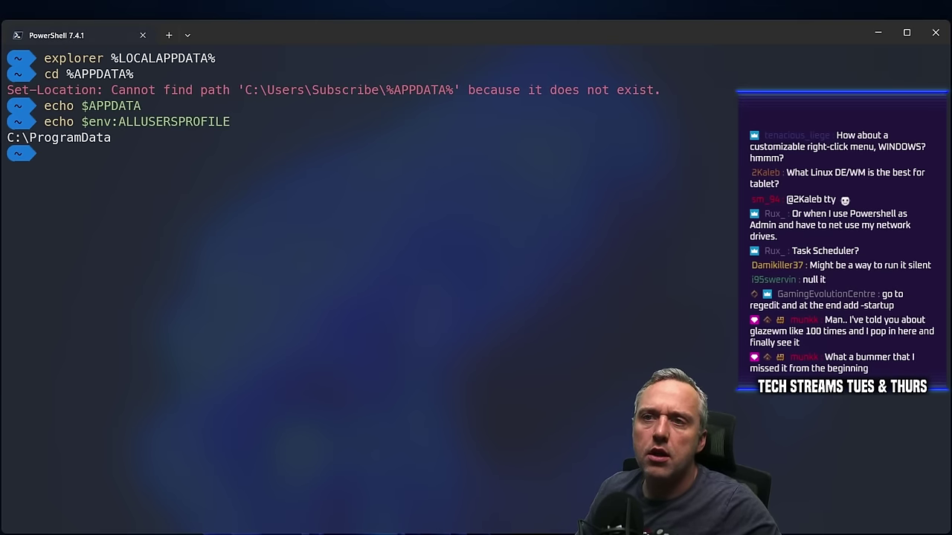
# Print the paths stored in $env:APPDATA and $env:LOCALAPPDATA in PowerShell.
pyautogui.press('Up')
pyautogui.hotkey('ctrl', 'BackSpace')
pyautogui.write('cho $env:ALLUSERSPR')
pyautogui.press('Tab')
pyautogui.hotkey('ctrl', 'BackSpace')
pyautogui.write('ap')
pyautogui.press('Tab')
pyautogui.press('Return')
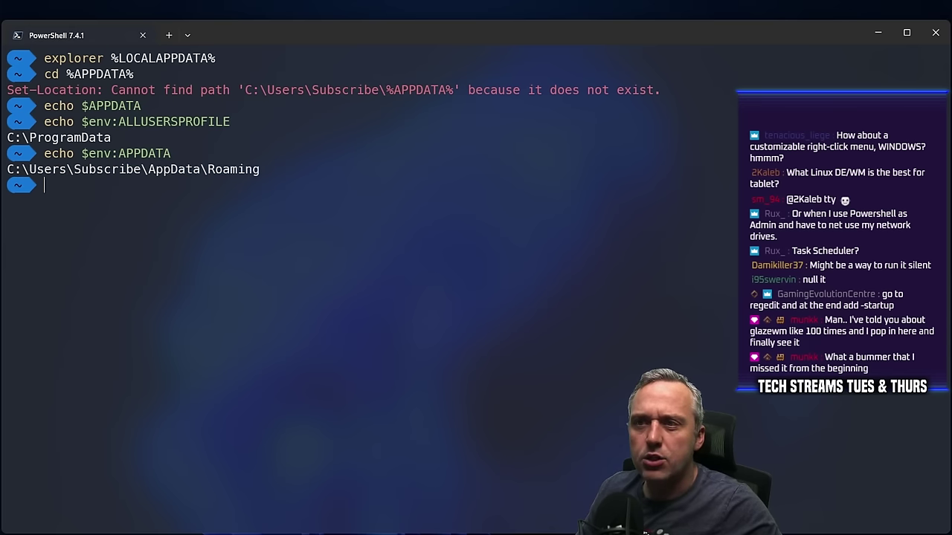
pyautogui.write('echo $env:')
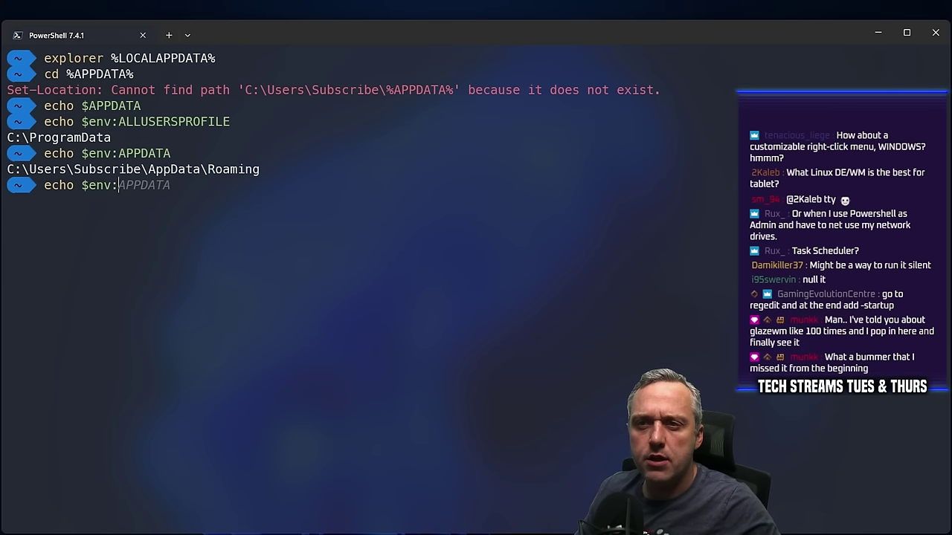
pyautogui.write('L')
pyautogui.press('Tab')
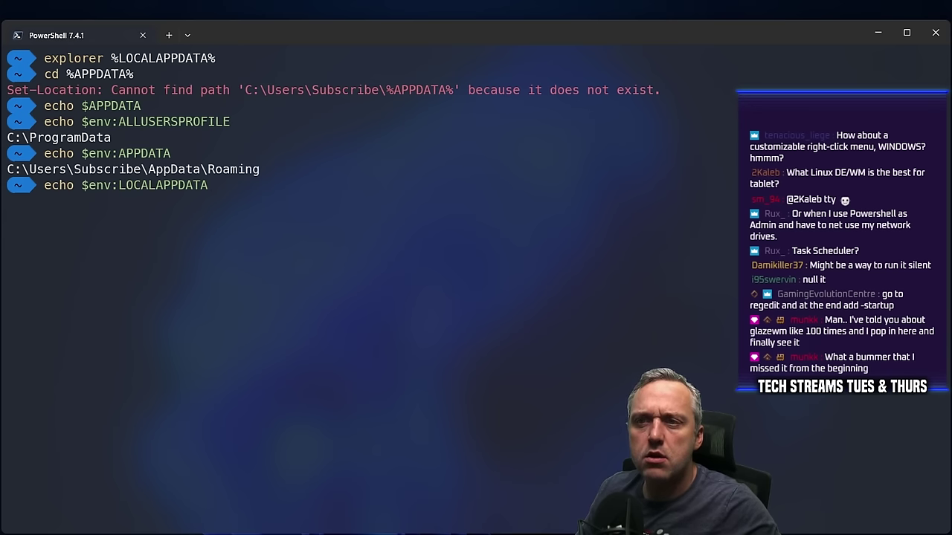
pyautogui.press('Return')
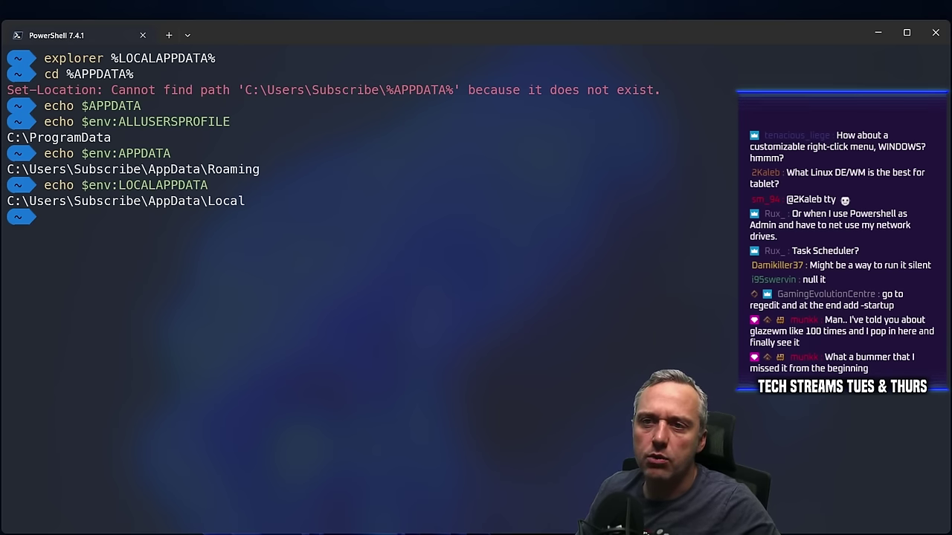
# Open the local app data folder in File Explorer with explorer $env:LOCALAPPDATA.
pyautogui.write('explore')
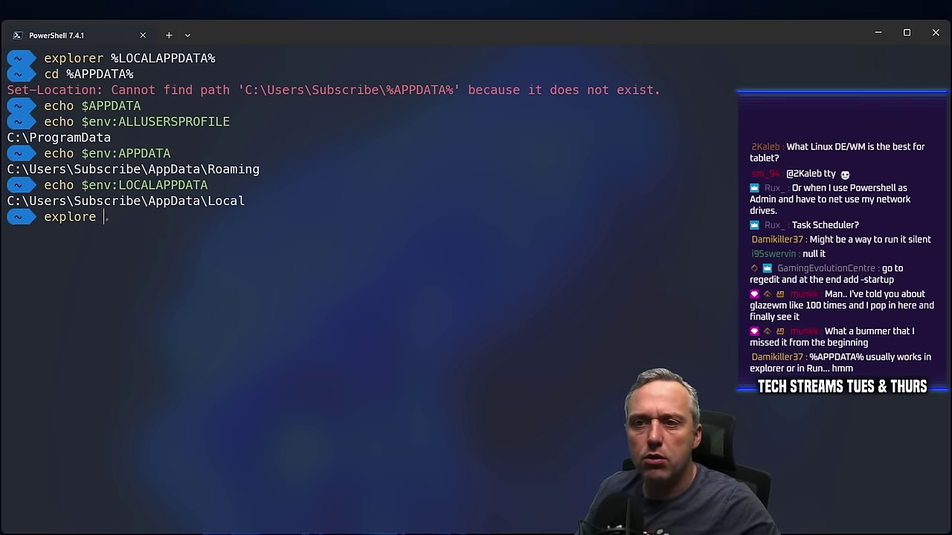
pyautogui.write('r $')
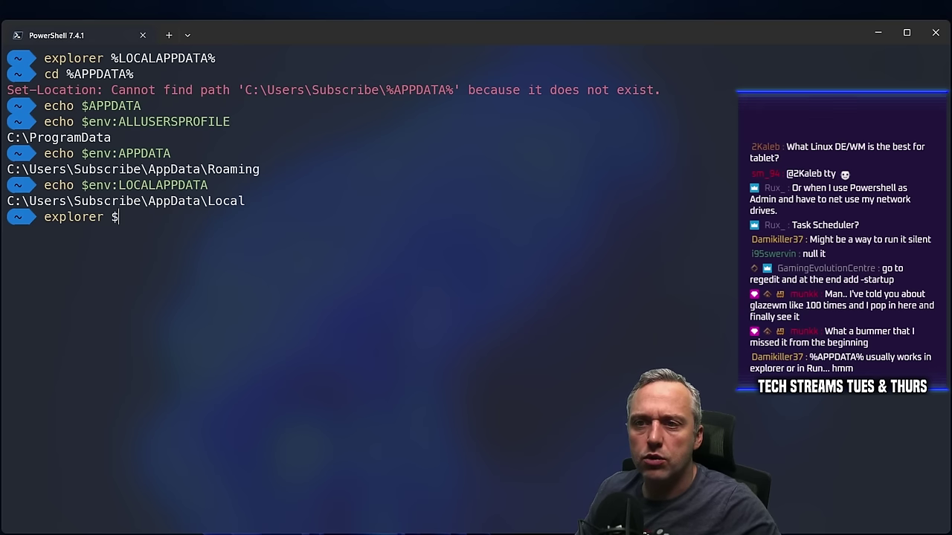
pyautogui.write('env:')
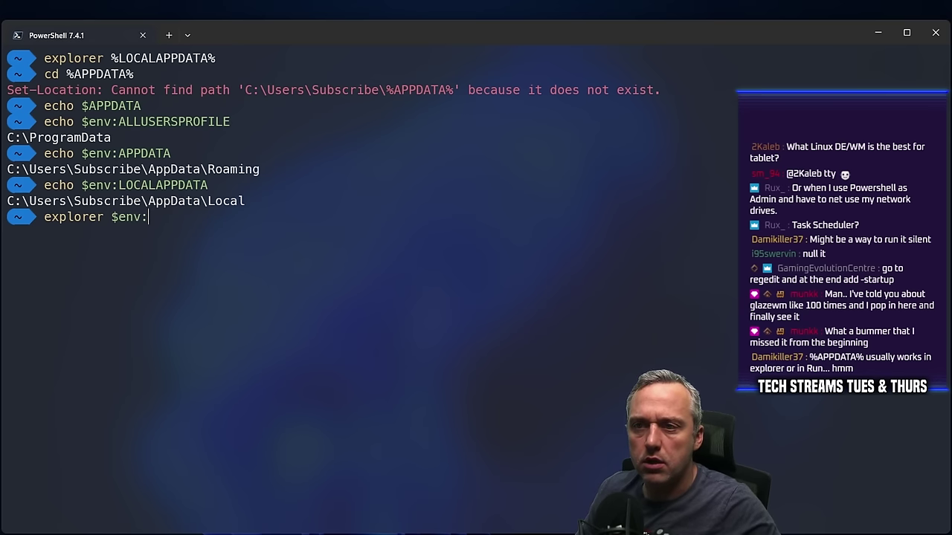
pyautogui.write('LOCALAPPDAT')
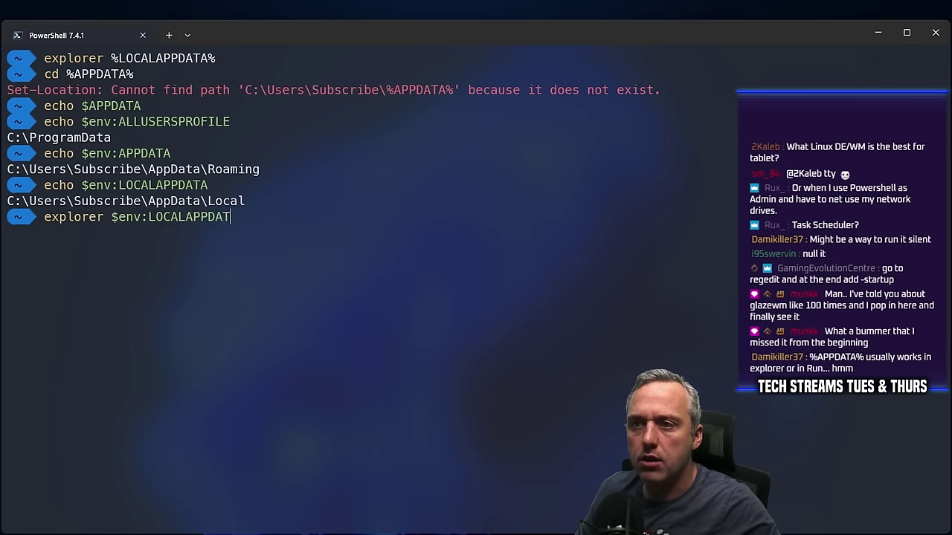
pyautogui.write('A')
pyautogui.press('Return')
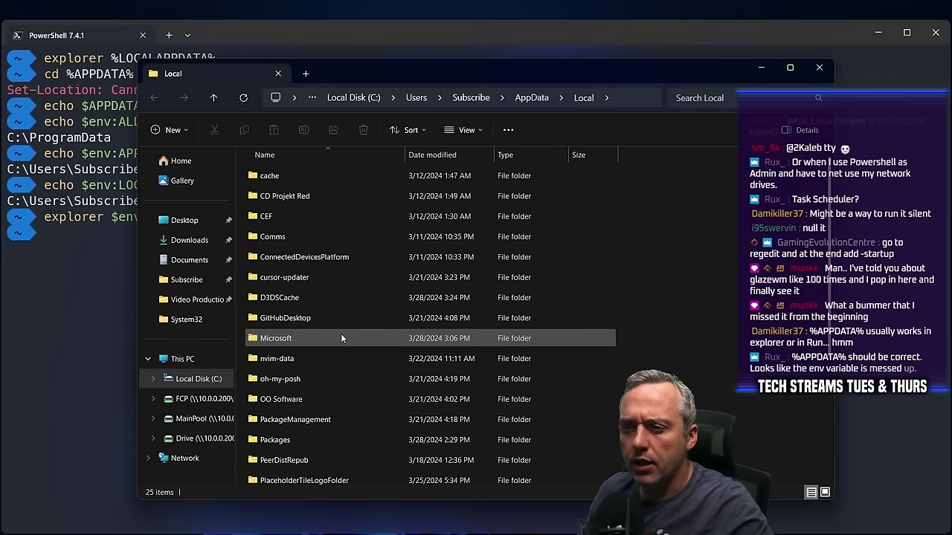
# Look for a GlazeWM folder in AppData's Local folder, sorted by date modified, and in the Roaming folder.
pyautogui.scroll(-3, 321, 320)
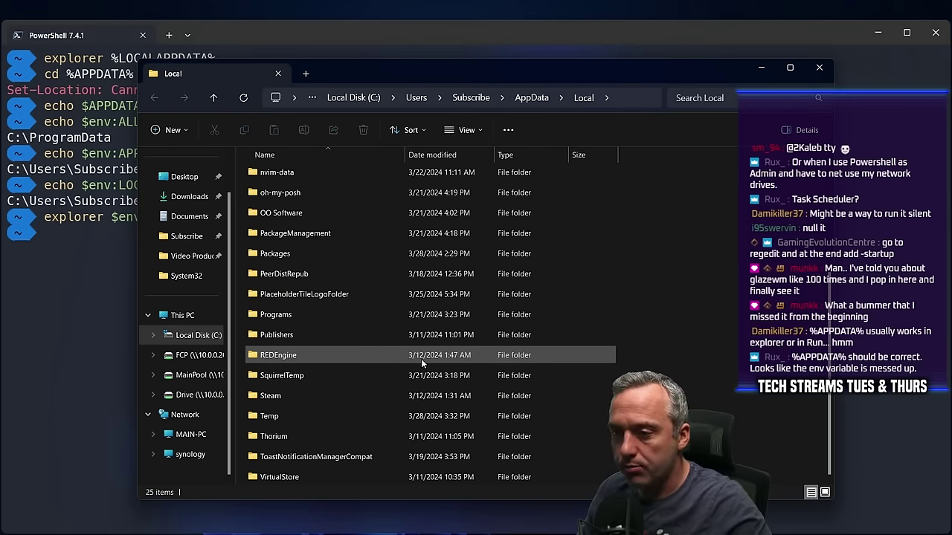
pyautogui.scroll(3, 389, 354)
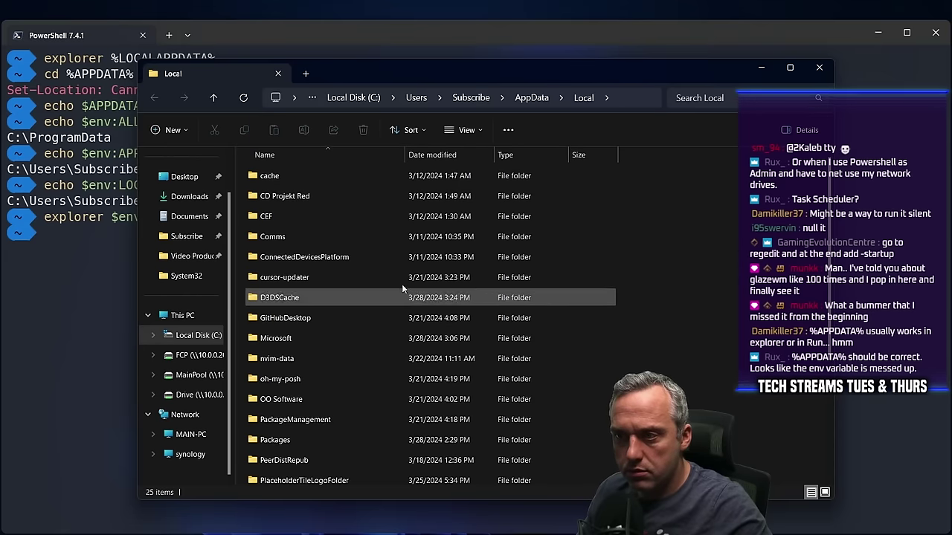
pyautogui.click(446, 158)
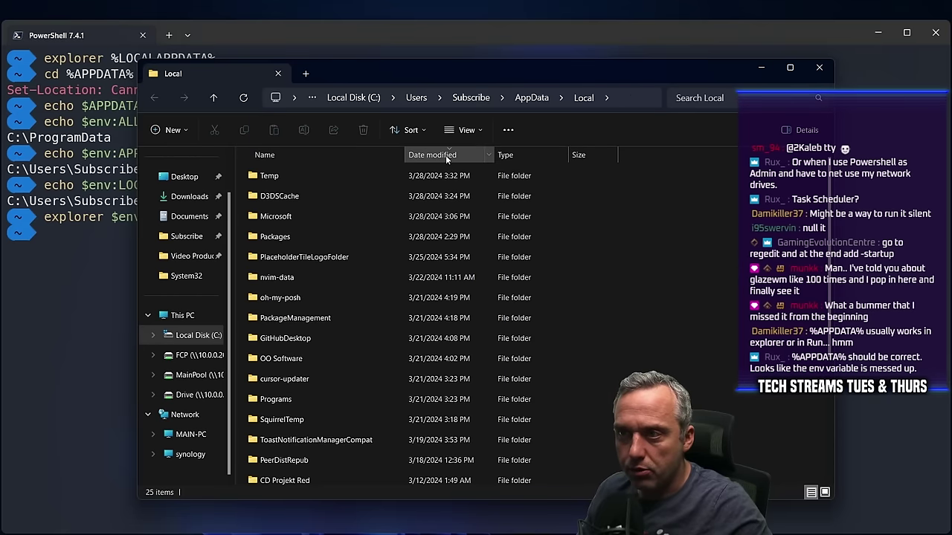
pyautogui.scroll(-3, 430, 281)
pyautogui.scroll(3, 461, 264)
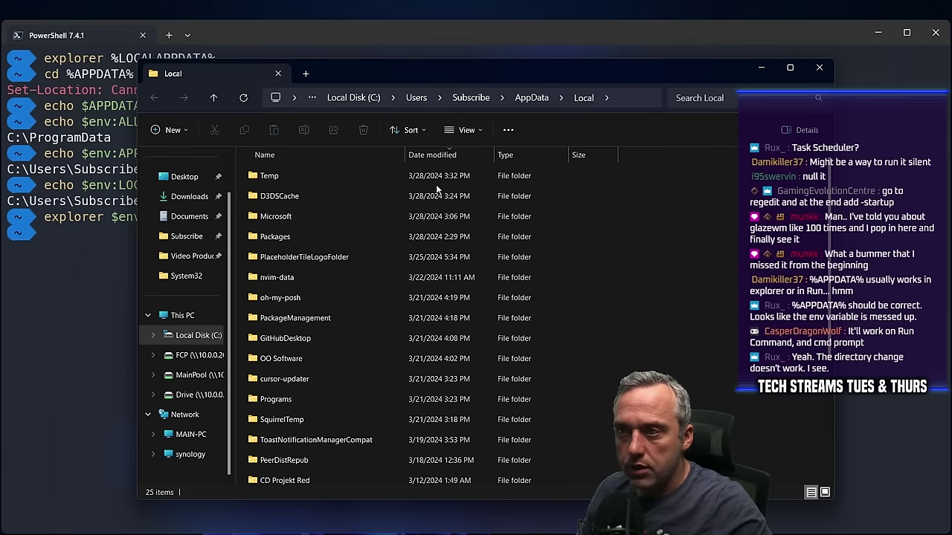
pyautogui.click(531, 97)
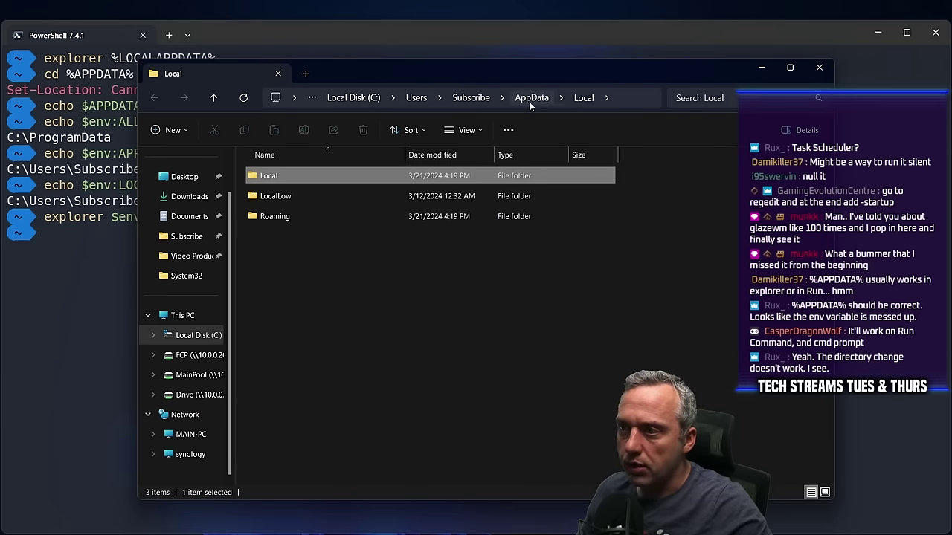
pyautogui.doubleClick(272, 216)
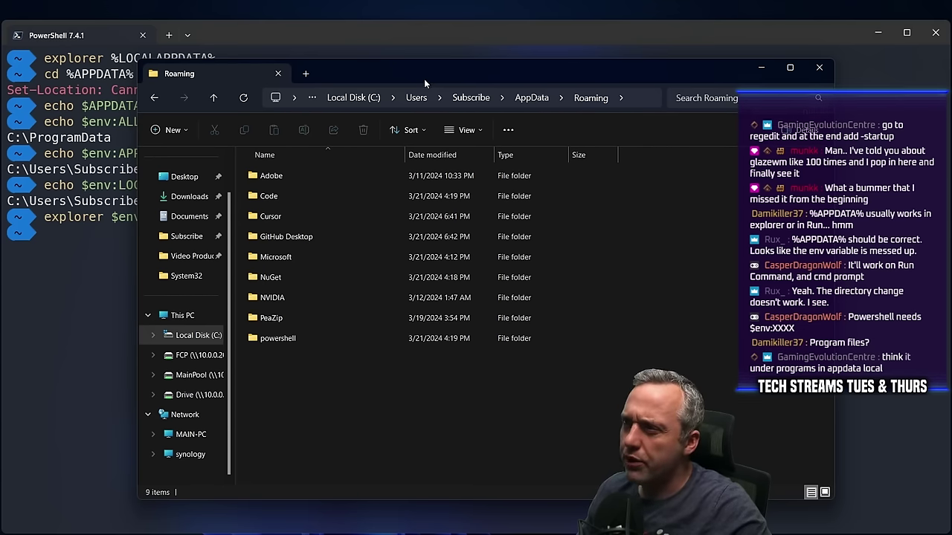
# Look through the Program Files folder on the C: drive for a GlazeWM folder.
pyautogui.click(368, 99)
pyautogui.doubleClick(285, 197)
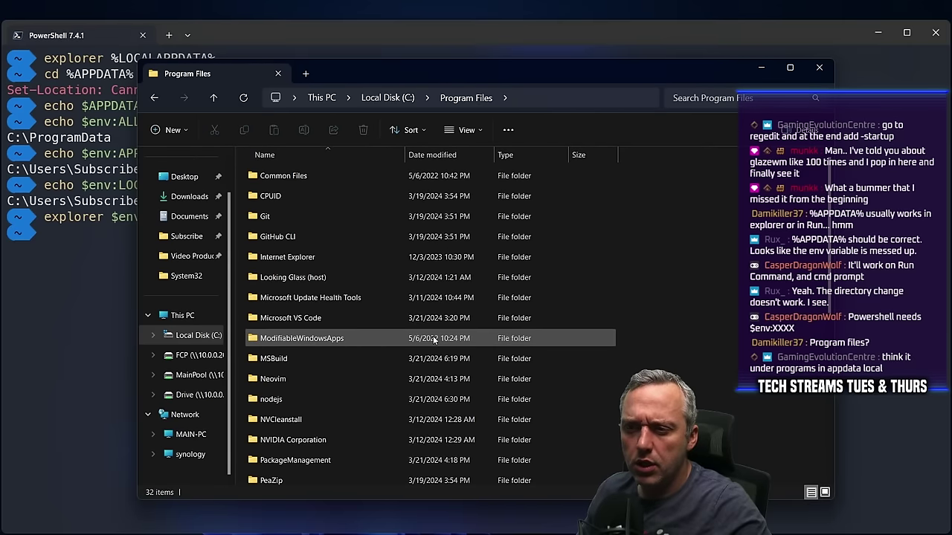
pyautogui.scroll(-6, 401, 320)
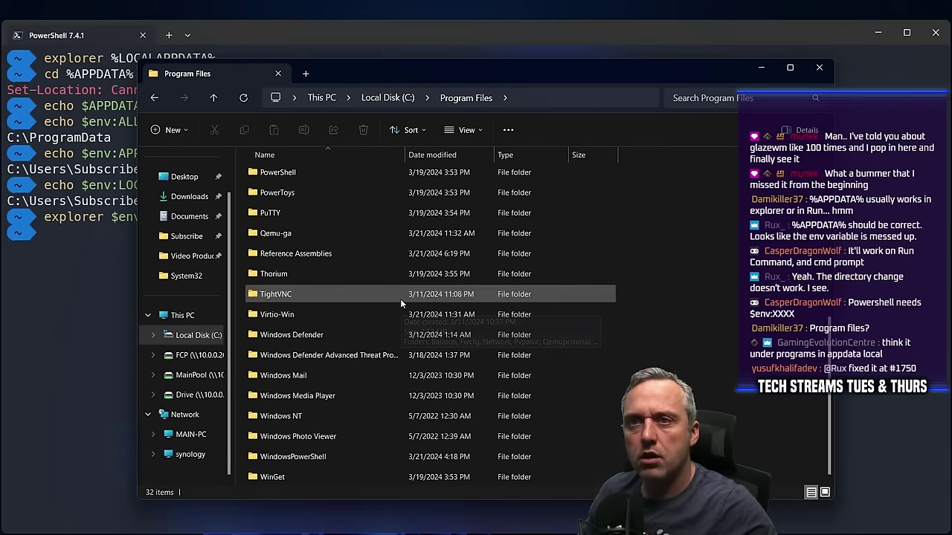
# Switch to the Thorium browser and restore the recently closed tabs to bring back the glzr-io/glazewm GitHub page.
pyautogui.press('super')
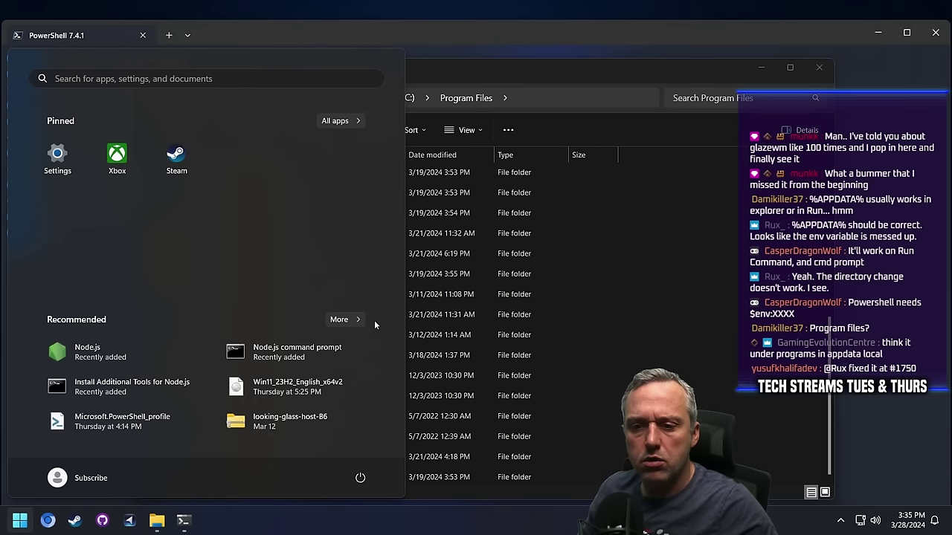
pyautogui.click(601, 217)
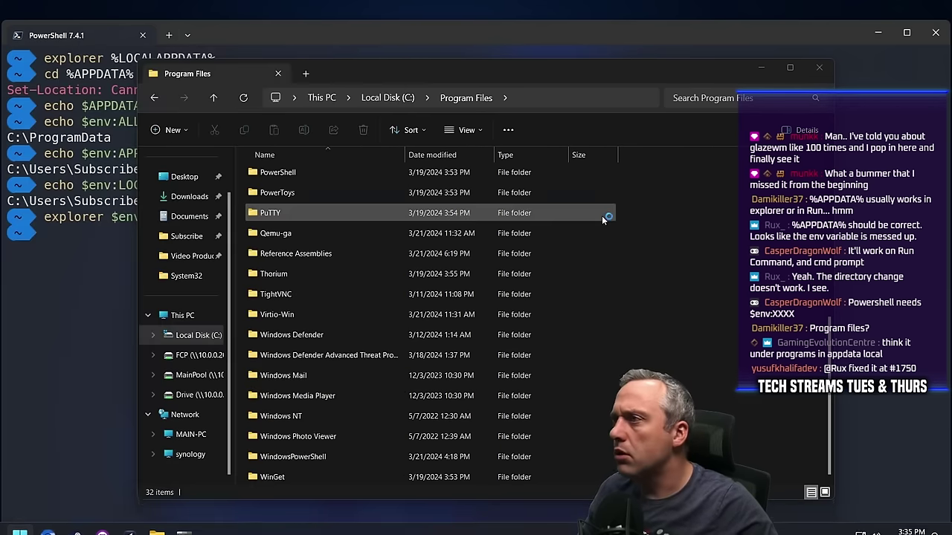
pyautogui.hotkey('alt', 'Tab')
pyautogui.click(938, 33)
pyautogui.moveTo(801, 104)
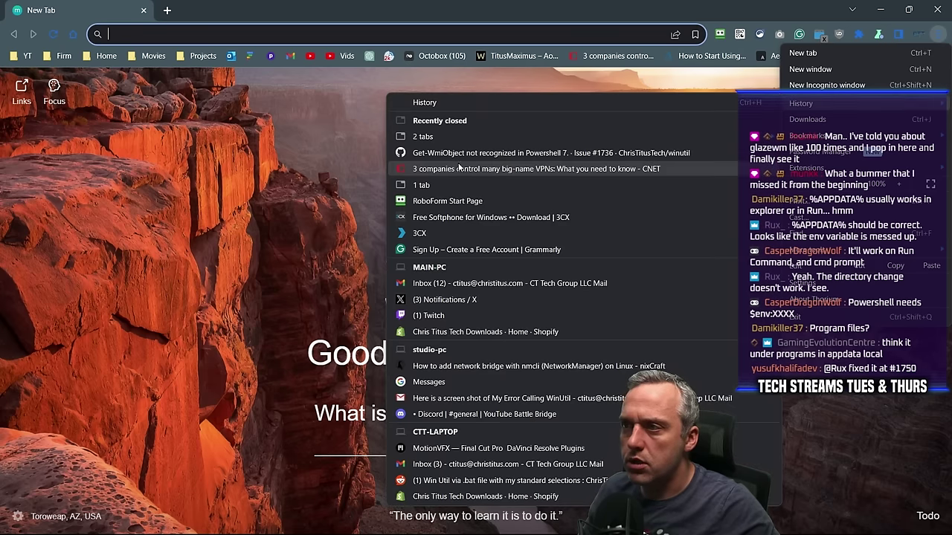
pyautogui.click(441, 136)
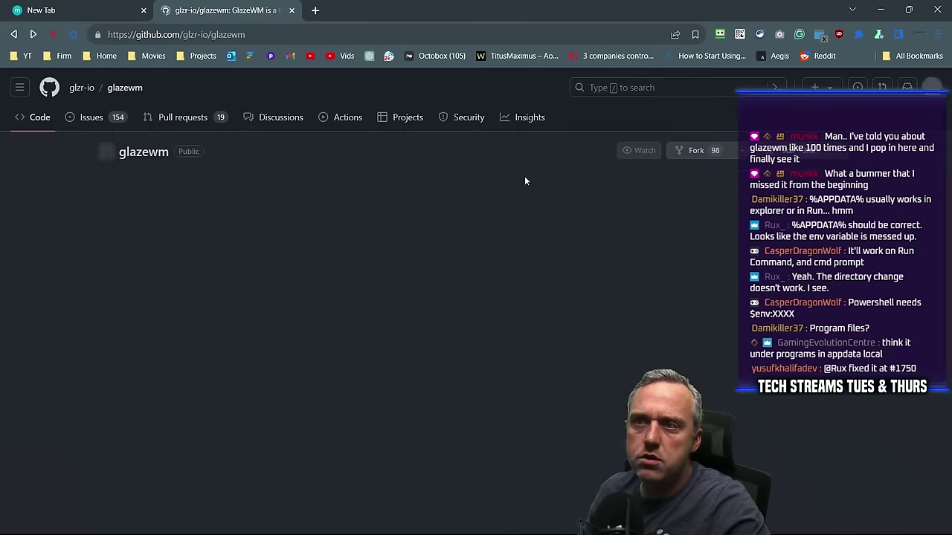
# Read the GlazeWM README's download and configuration sections to find where Winget installs its portable packages.
pyautogui.scroll(-7, 85, 269)
pyautogui.scroll(-8, 83, 267)
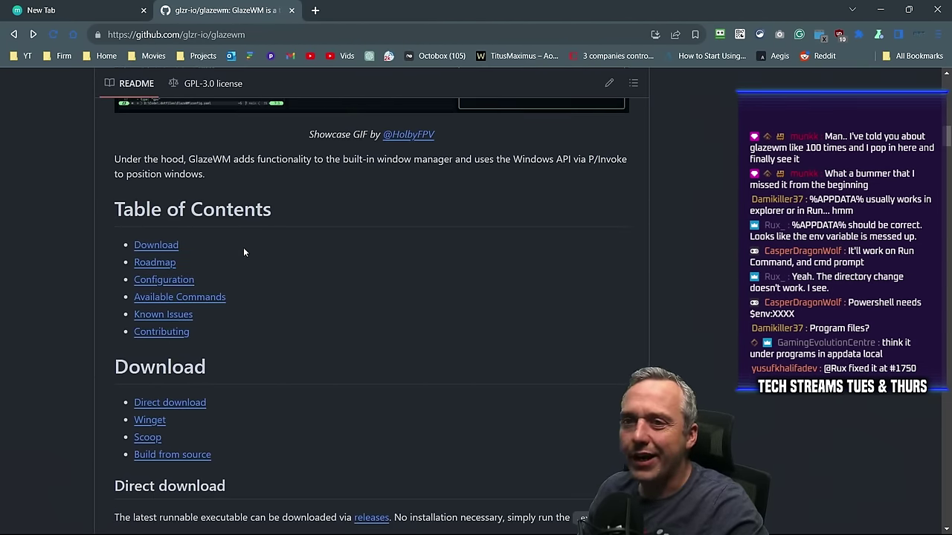
pyautogui.scroll(-7, 263, 233)
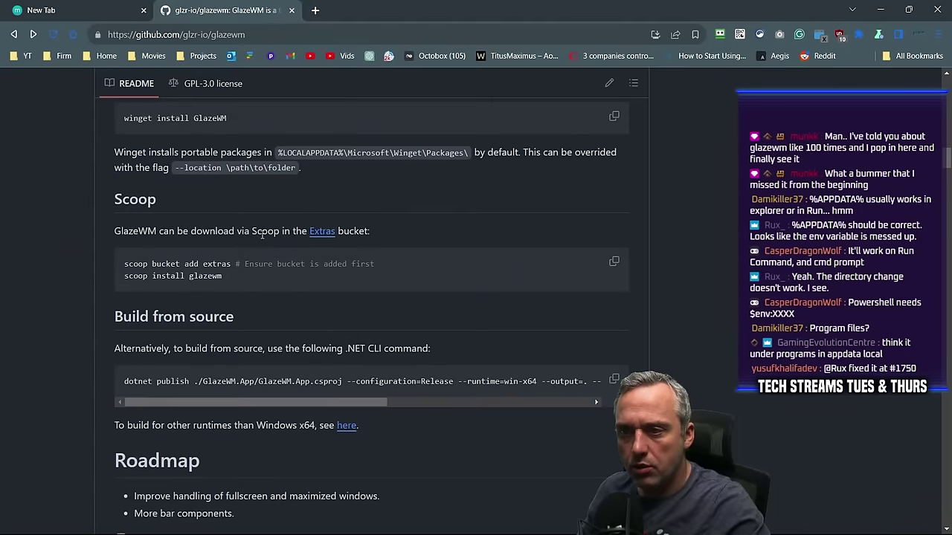
pyautogui.scroll(-4, 261, 235)
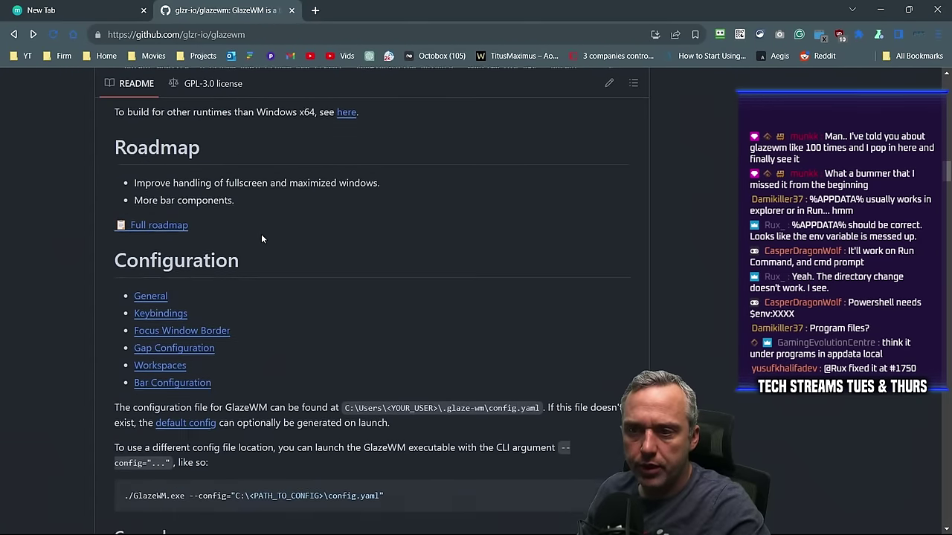
pyautogui.scroll(-3, 261, 238)
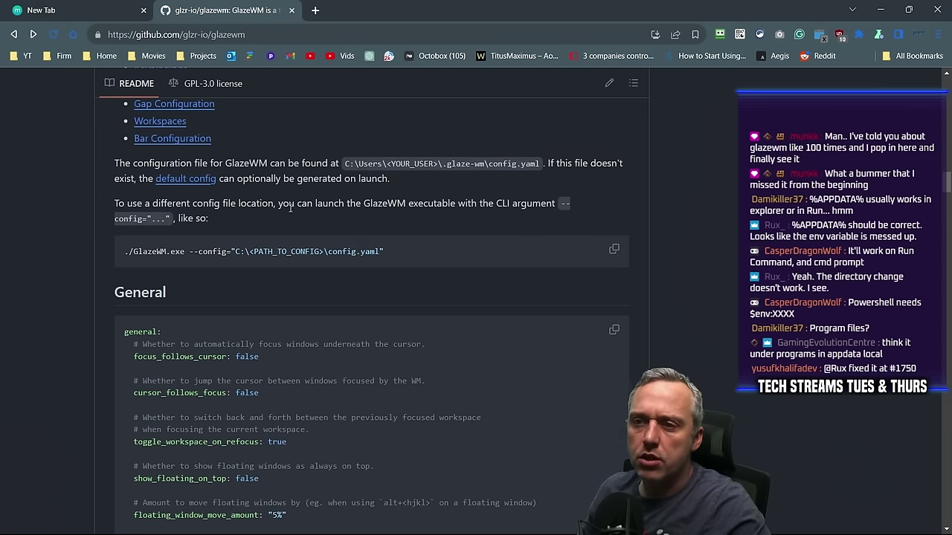
pyautogui.scroll(2, 291, 209)
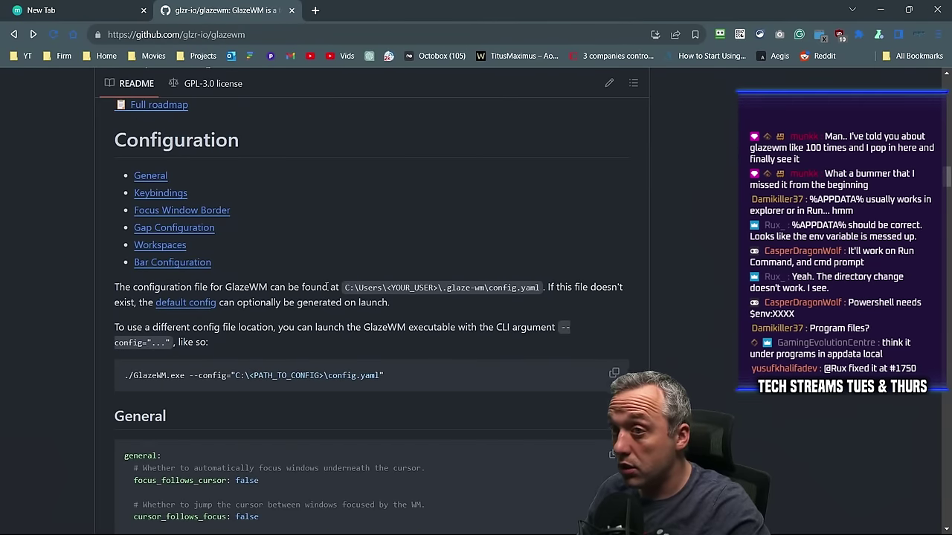
pyautogui.scroll(-1, 325, 285)
pyautogui.scroll(6, 325, 286)
pyautogui.scroll(2, 270, 259)
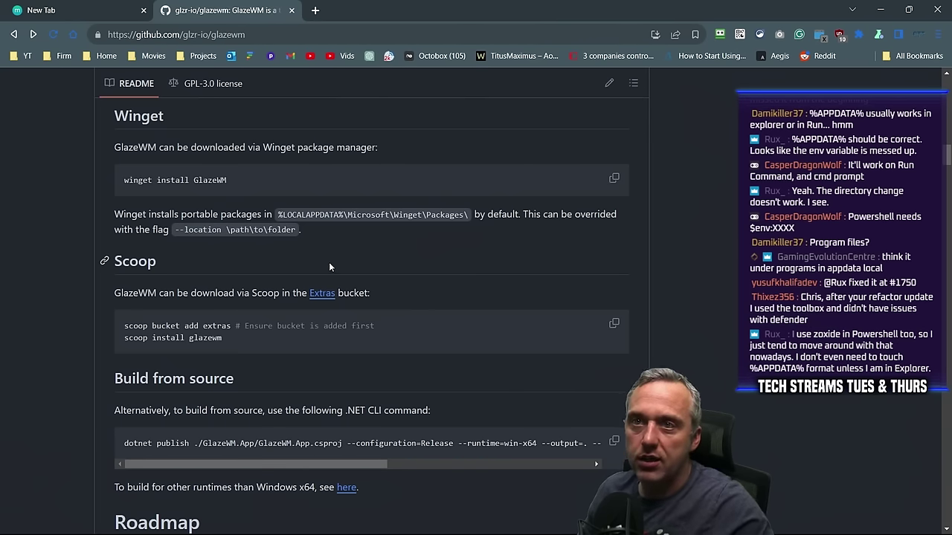
# Switch back to File Explorer and go to the %LOCALAPPDATA% folder.
pyautogui.hotkey('alt', 'Tab')
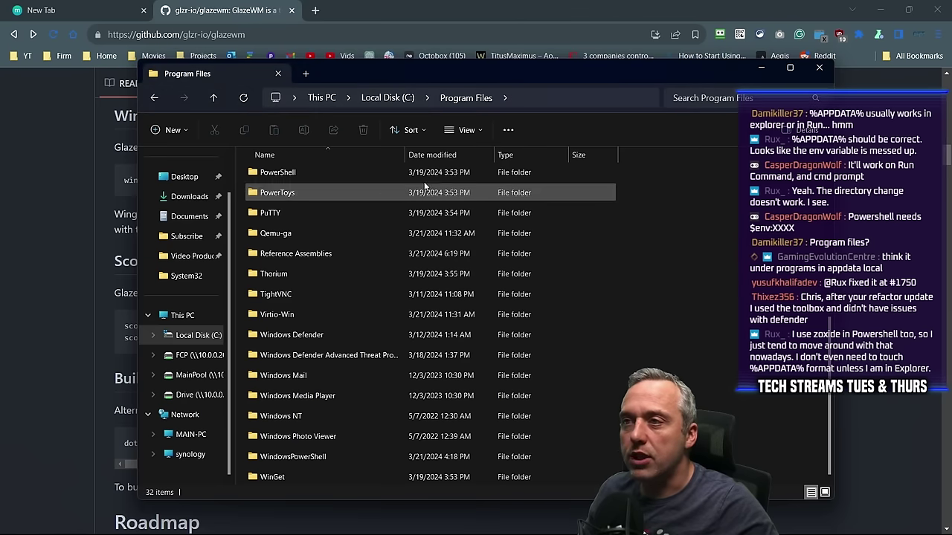
pyautogui.click(382, 99)
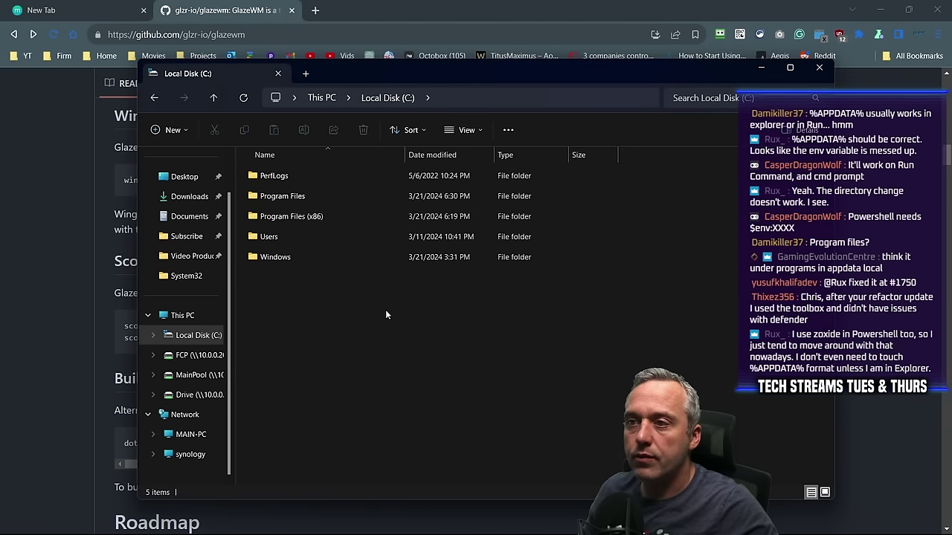
pyautogui.click(462, 98)
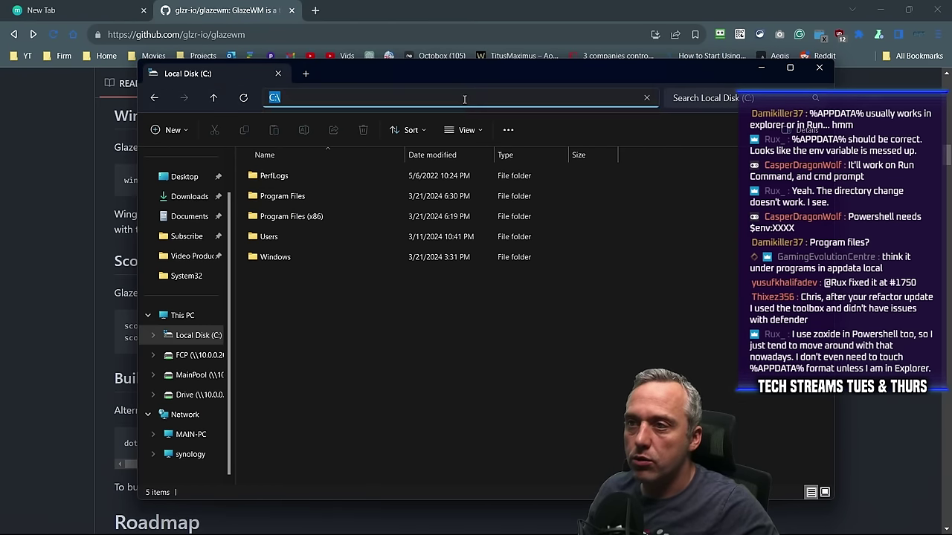
pyautogui.write('%')
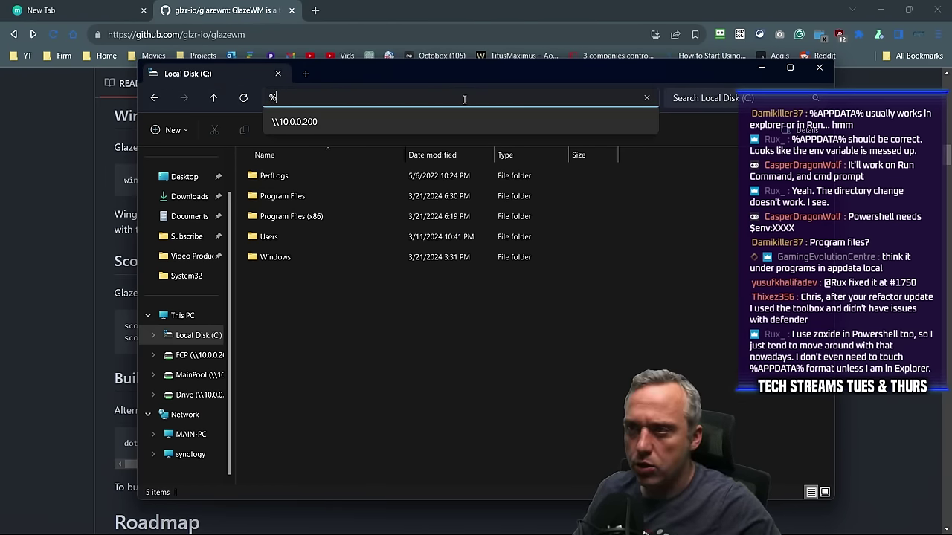
pyautogui.write('LOCALAPPDATA%')
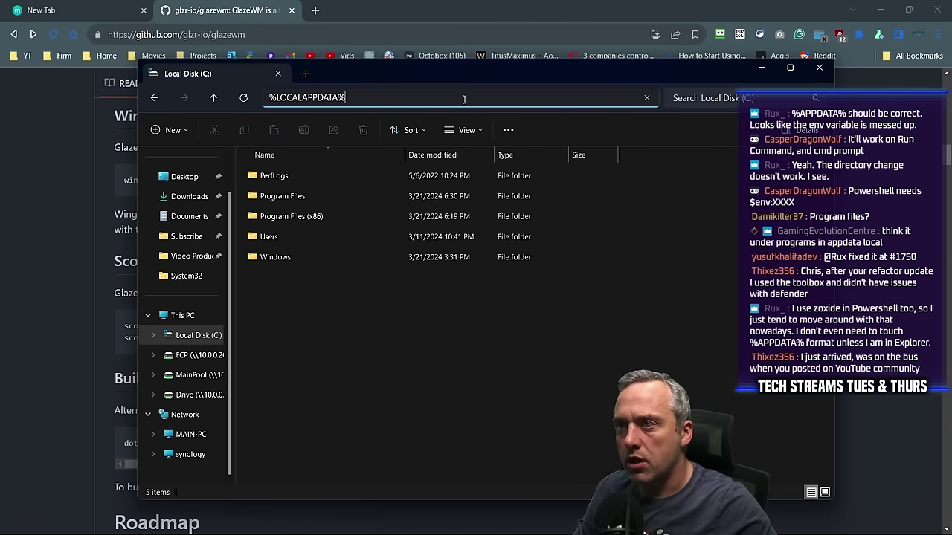
pyautogui.press('Return')
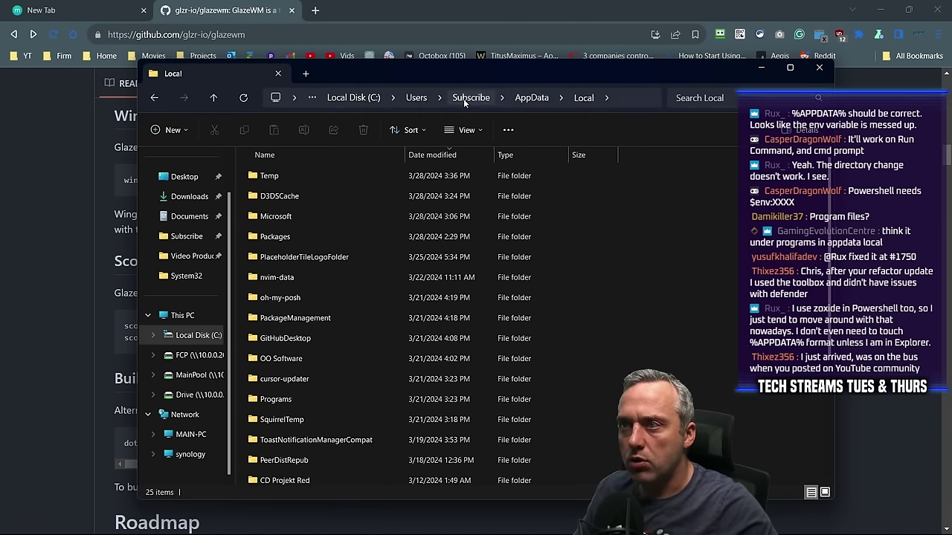
# Open the glzr-io.glazewm package folder under Microsoft\Winget\Packages, checking the path against the README.
pyautogui.doubleClick(296, 214)
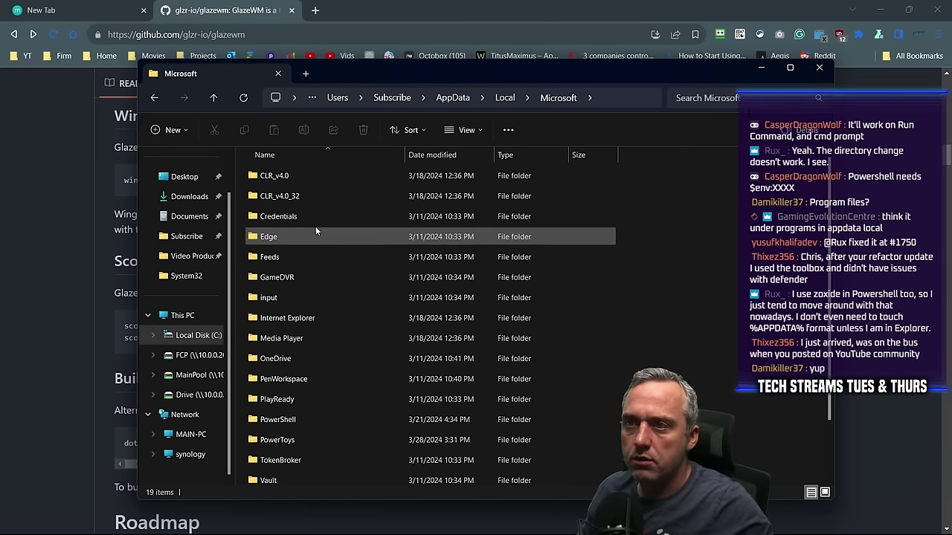
pyautogui.hotkey('alt', 'Tab')
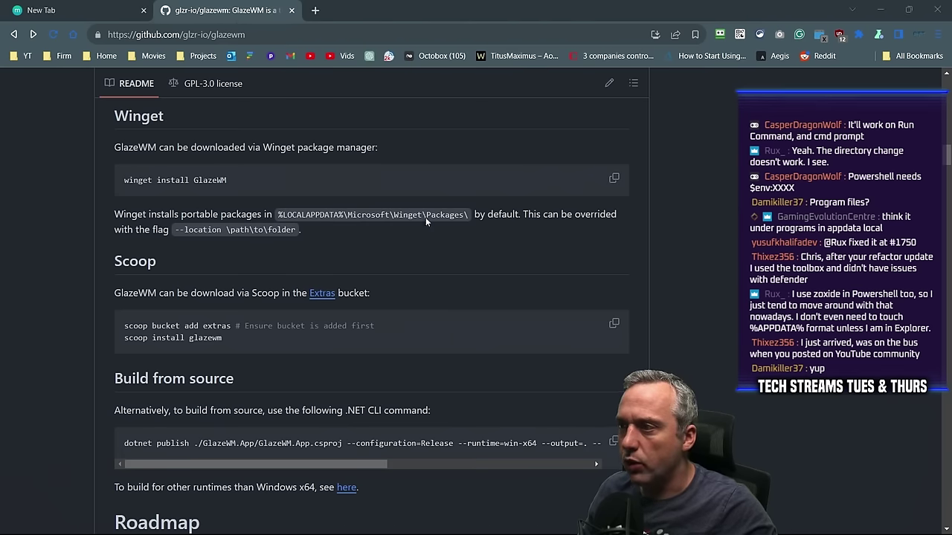
pyautogui.hotkey('alt', 'Tab')
pyautogui.scroll(-3, 386, 277)
pyautogui.doubleClick(290, 480)
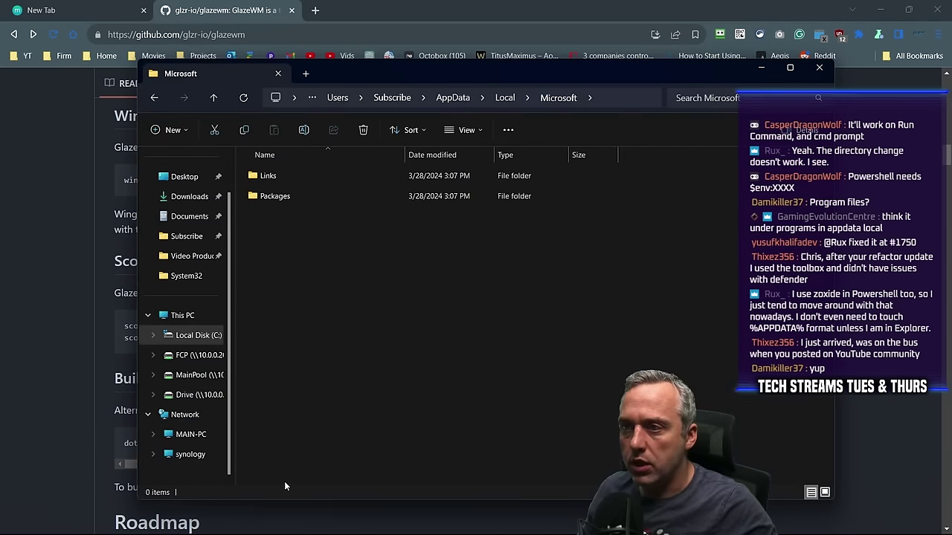
pyautogui.doubleClick(273, 197)
pyautogui.doubleClick(304, 179)
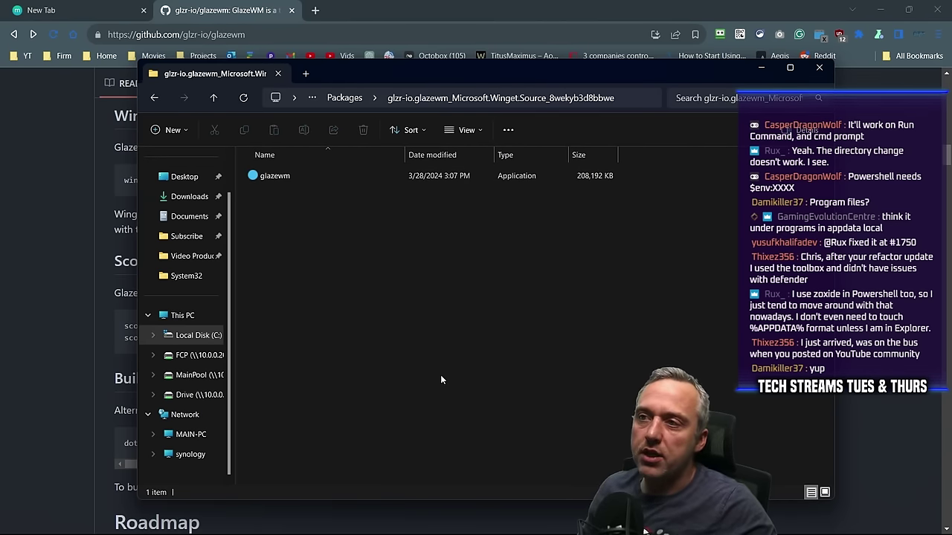
# Open the Startup folder with the Run command shell:startup and delete the glaze batch file from it.
pyautogui.press('super')
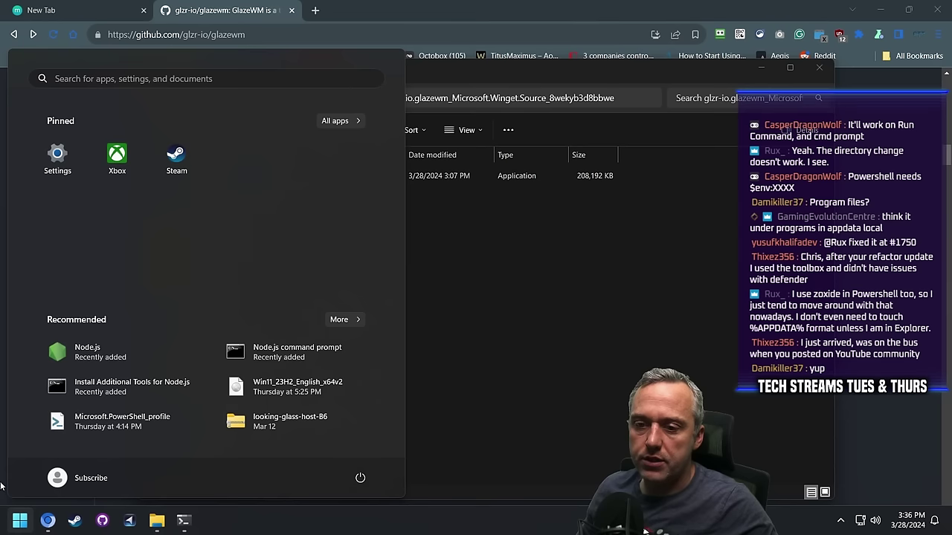
pyautogui.rightClick(20, 520)
pyautogui.press('Escape')
pyautogui.press('Escape')
pyautogui.press('super+r')
pyautogui.write('shell:startu')
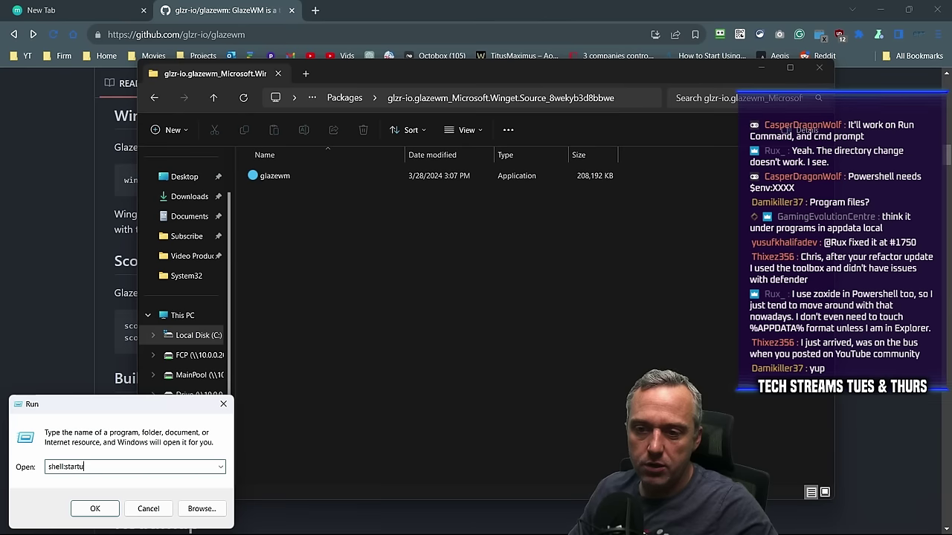
pyautogui.write('p')
pyautogui.press('Return')
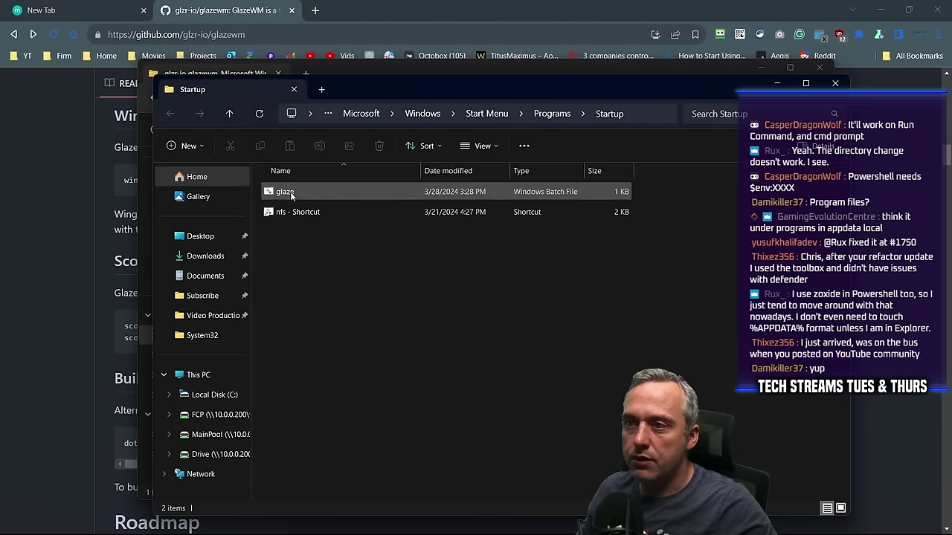
pyautogui.rightClick(291, 194)
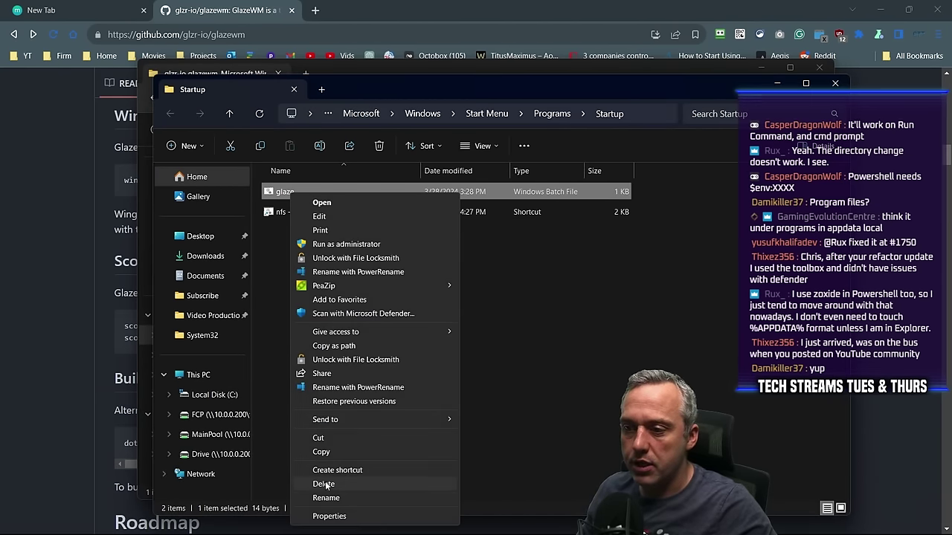
pyautogui.click(325, 484)
# Arrange the glazewm package folder and the Startup folder windows side by side, with the package folder on the left half.
pyautogui.moveTo(396, 93); pyautogui.dragTo(408, 95)
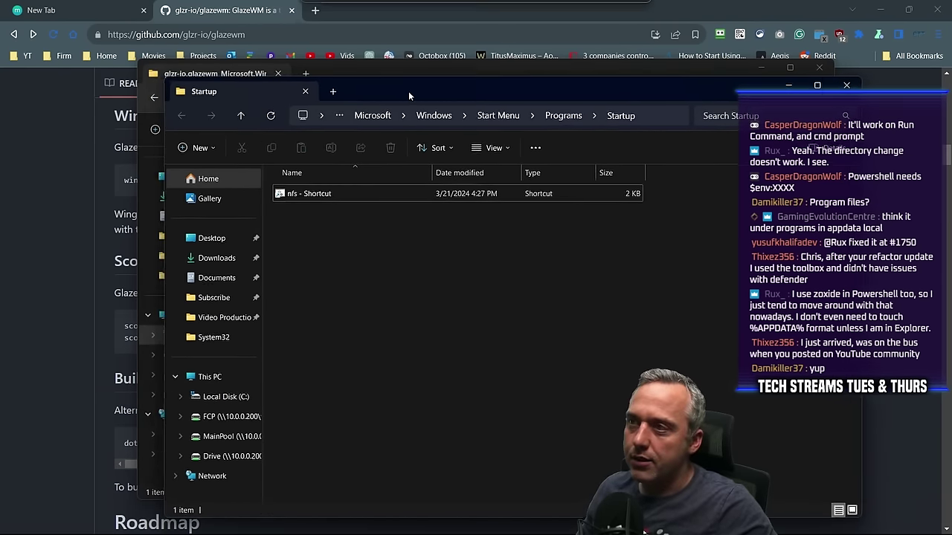
pyautogui.click(401, 75)
pyautogui.moveTo(474, 73); pyautogui.dragTo(0, 249)
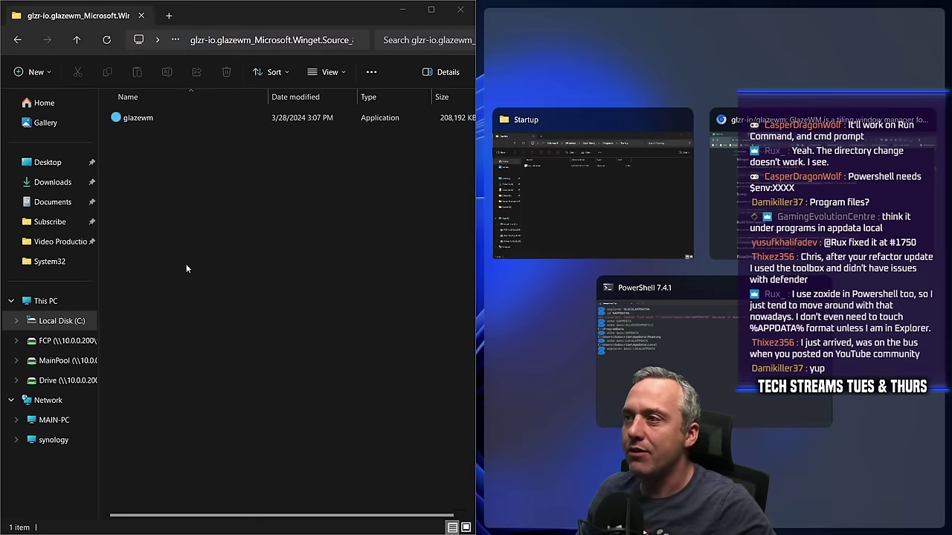
pyautogui.click(622, 178)
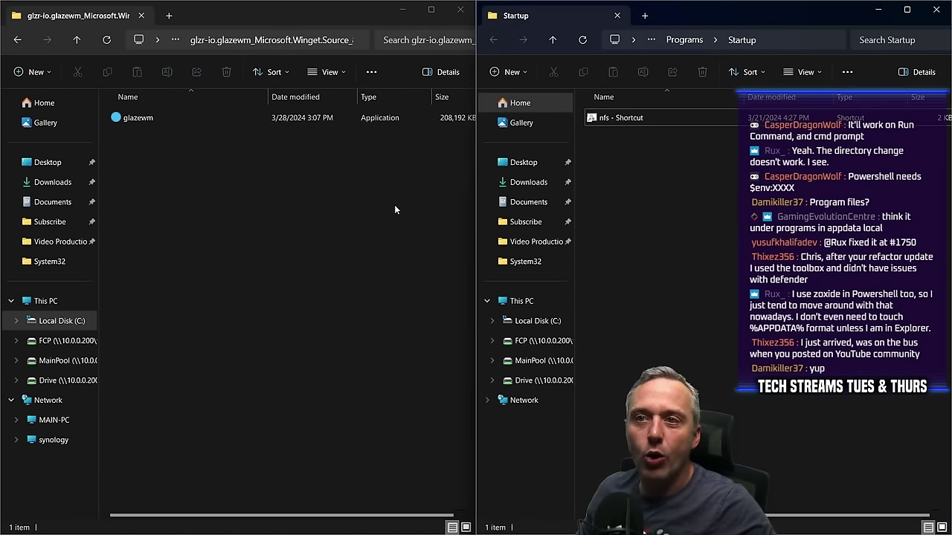
# Create a shortcut to the glazewm application in the Startup folder and set it to run minimized.
pyautogui.moveTo(148, 119); pyautogui.dragTo(707, 256)
pyautogui.press('alt')
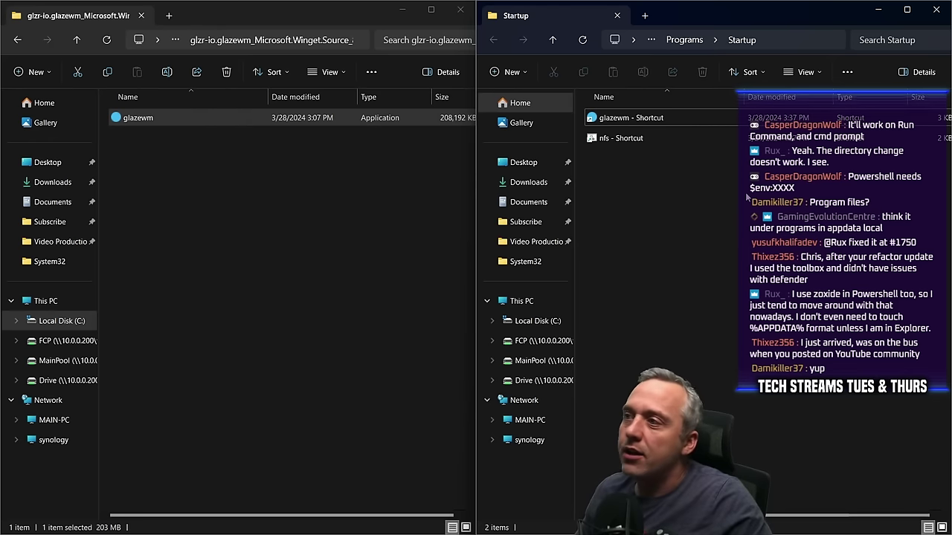
pyautogui.click(669, 116)
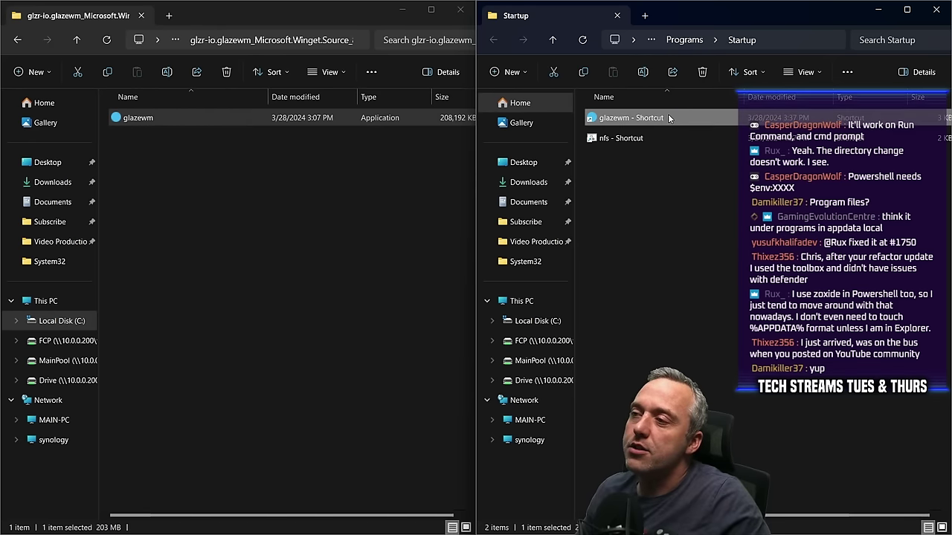
pyautogui.rightClick(640, 125)
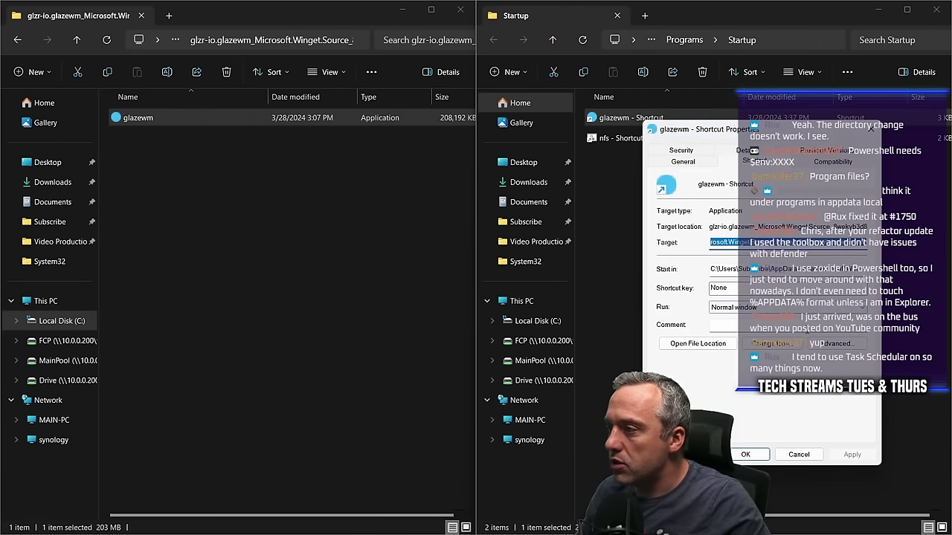
pyautogui.click(732, 307)
pyautogui.click(726, 326)
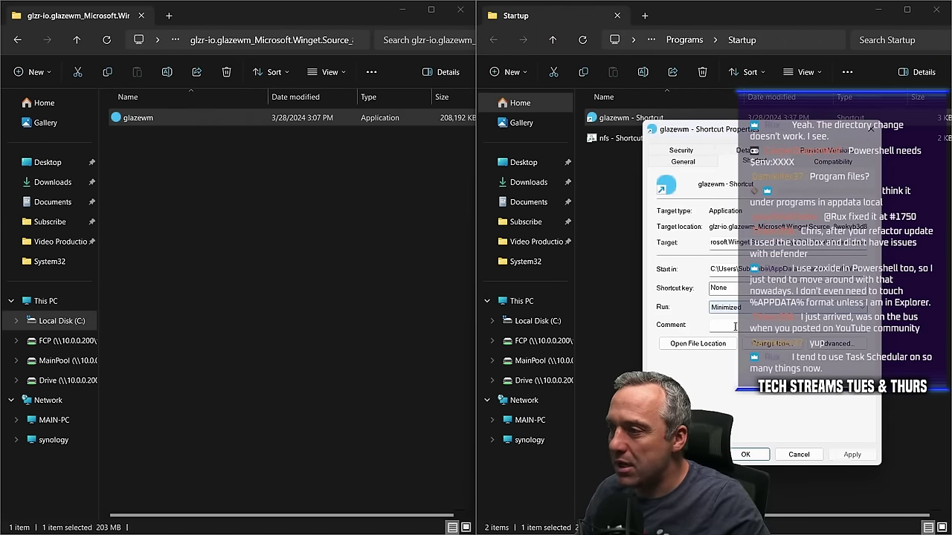
pyautogui.click(850, 454)
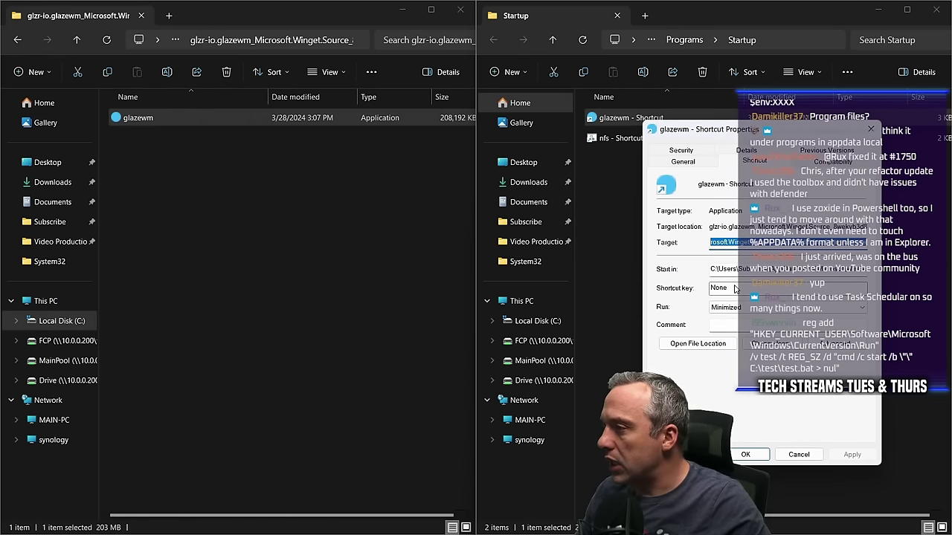
pyautogui.click(747, 454)
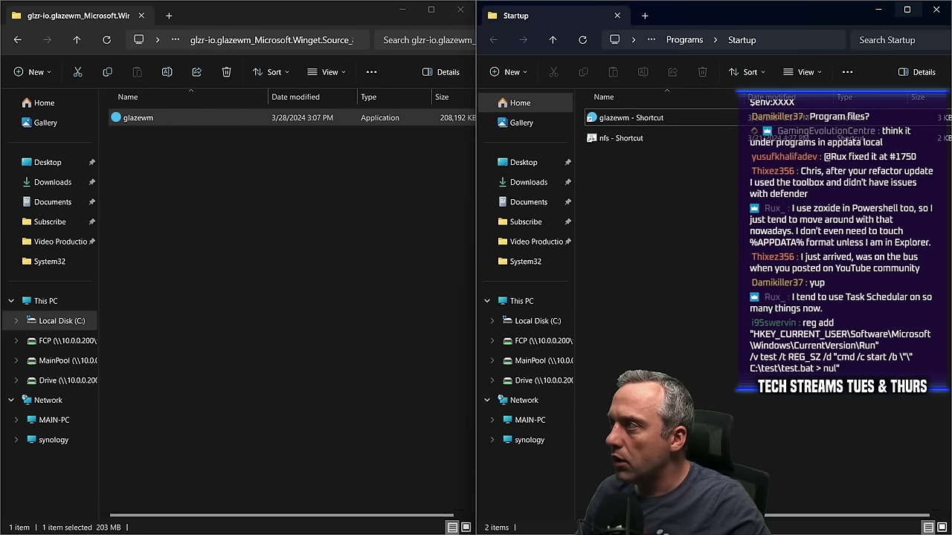
# Close both File Explorer windows, the browser and the PowerShell terminal.
pyautogui.click(936, 9)
pyautogui.click(460, 10)
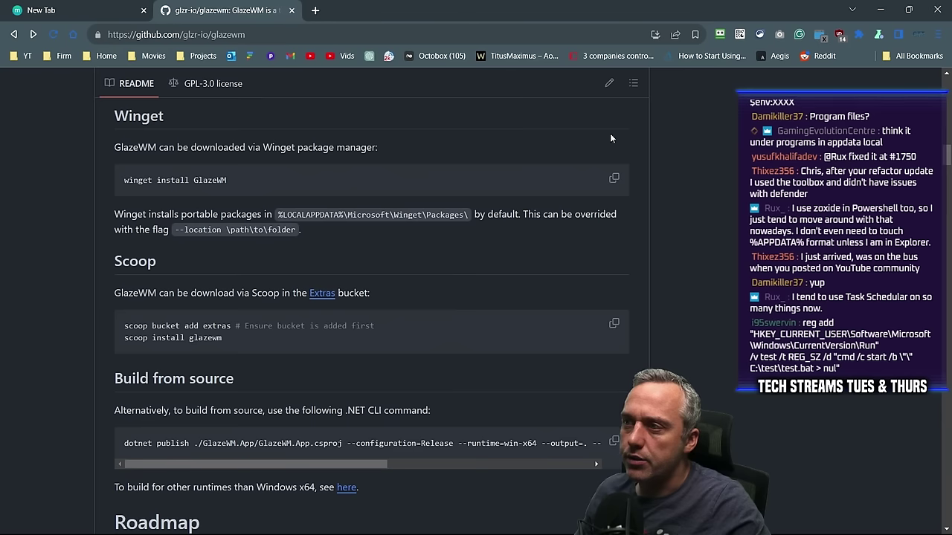
pyautogui.click(940, 10)
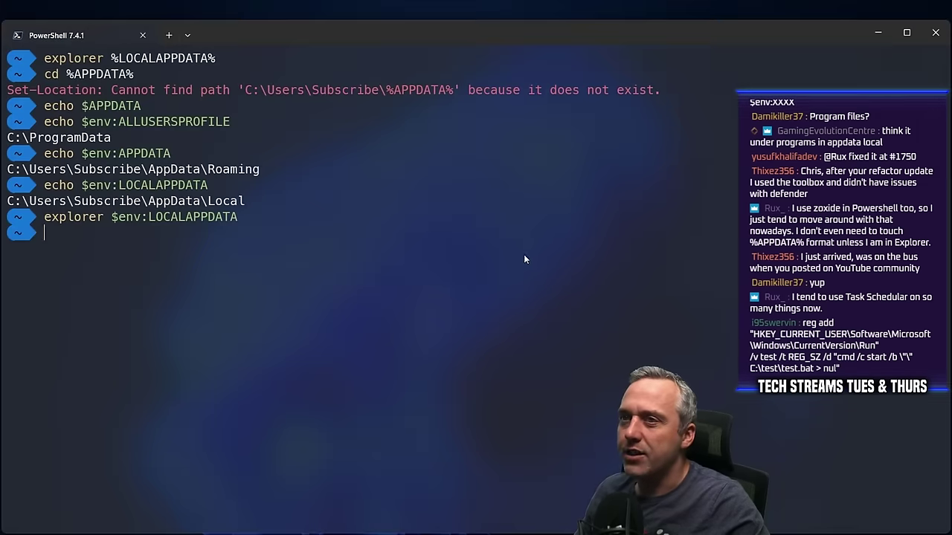
pyautogui.click(934, 35)
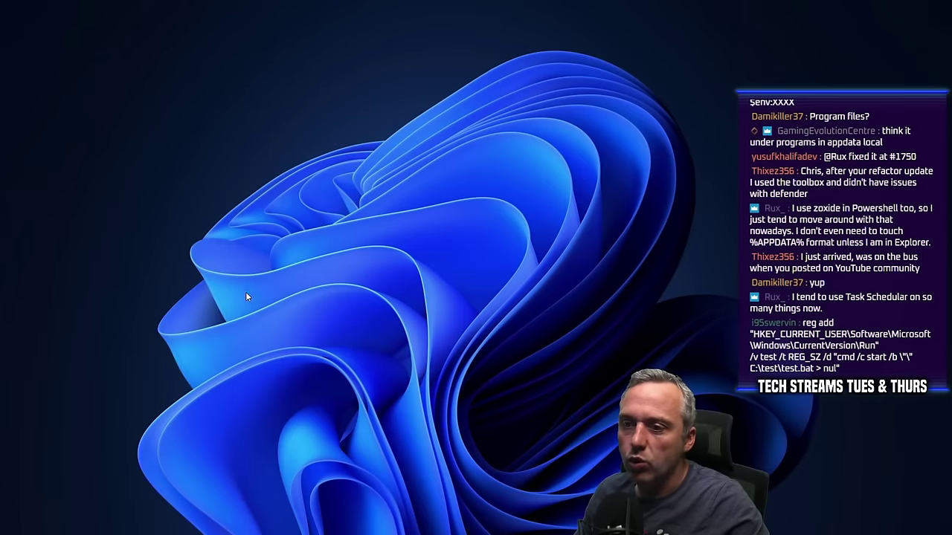
# Restart Windows to test the glazewm startup shortcut.
pyautogui.click(12, 521)
pyautogui.rightClick(8, 523)
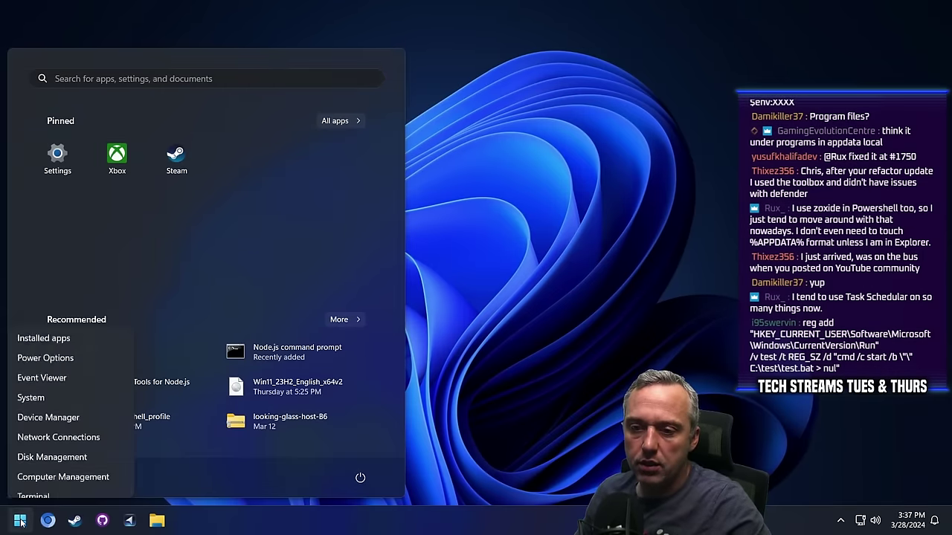
pyautogui.press('u')
pyautogui.press('r')
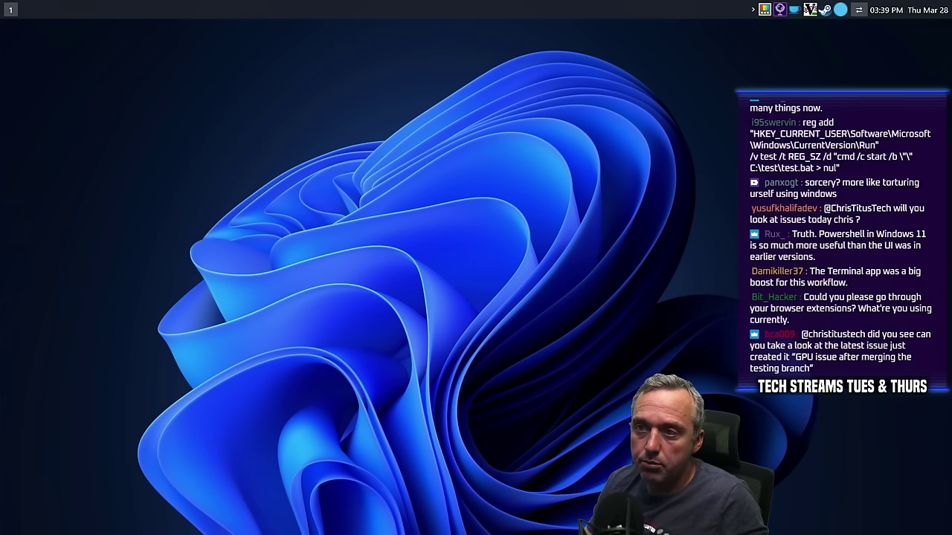
# Switch to the Thorium browser and go to github.com/christitustech.
pyautogui.moveTo(245, 533)
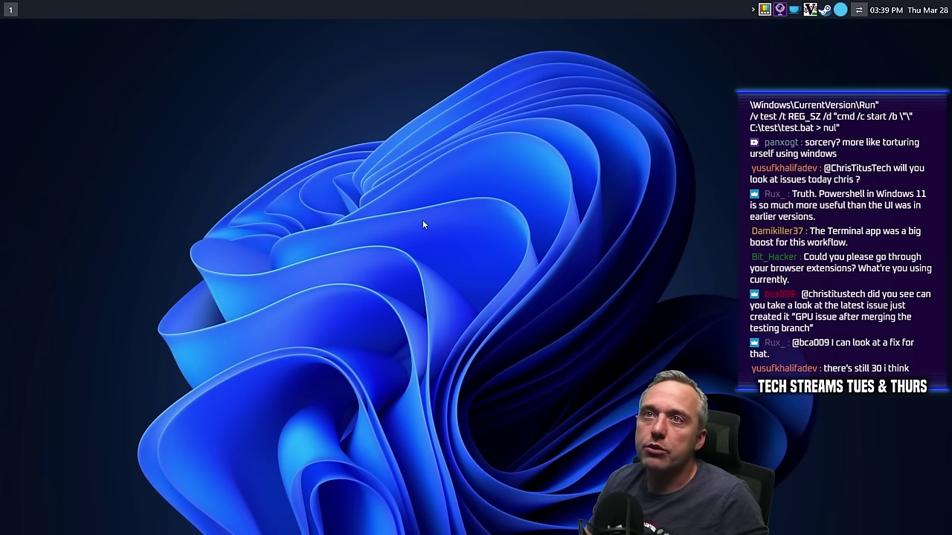
pyautogui.moveTo(23, 524)
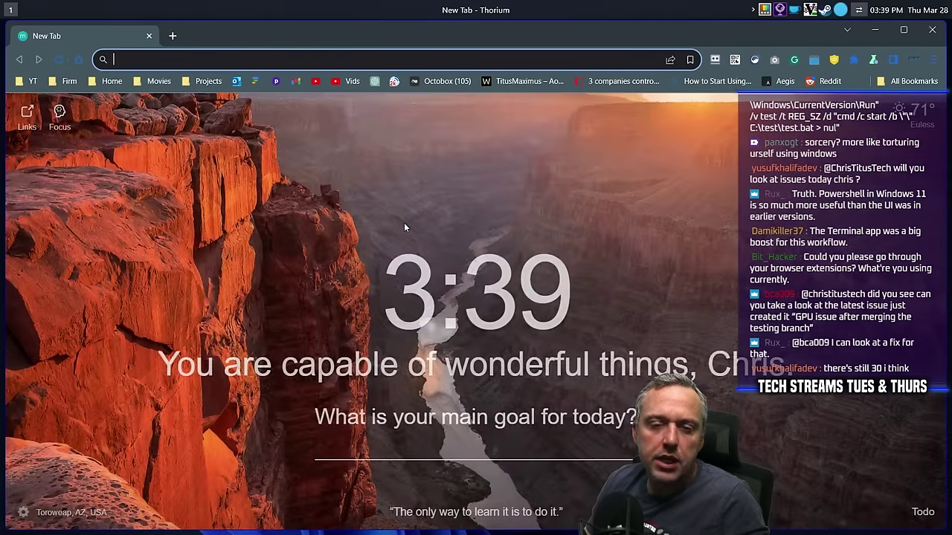
pyautogui.click(208, 58)
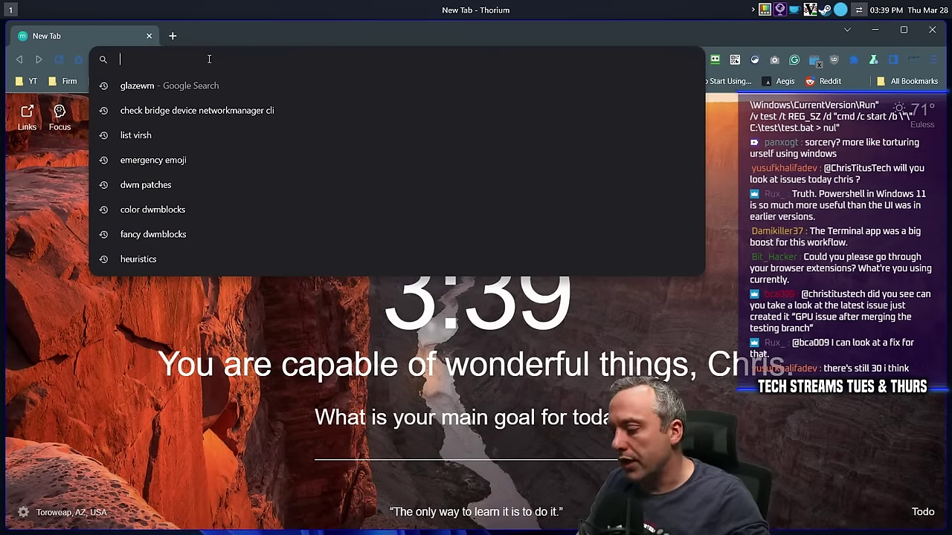
pyautogui.write('github.com/christitustech')
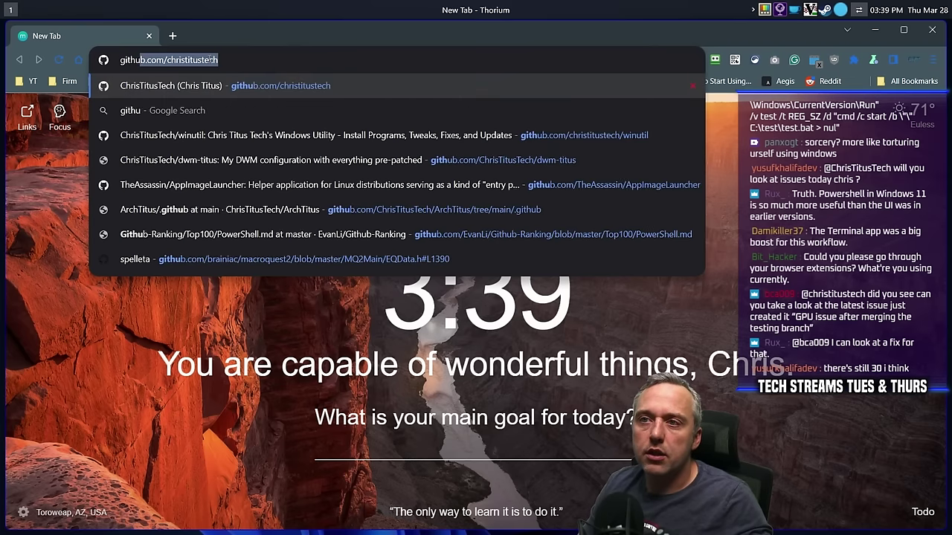
pyautogui.press('Return')
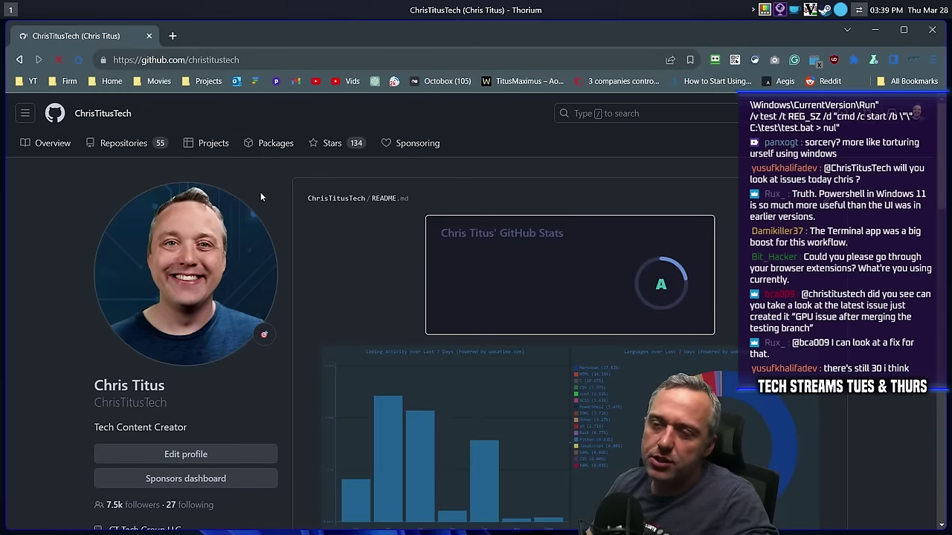
# Open the issues list of the ChrisTitusTech/winutil repository from the profile's recent pull requests section.
pyautogui.scroll(-6, 416, 342)
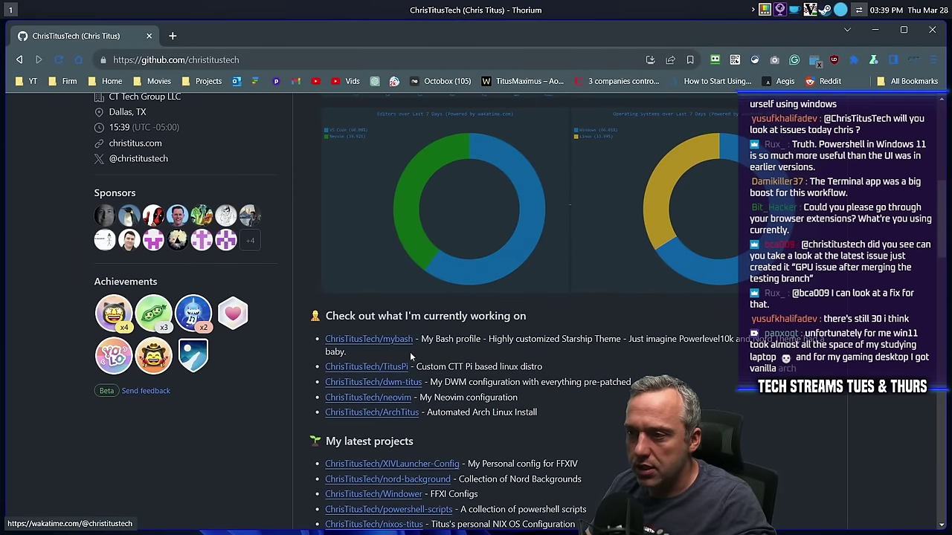
pyautogui.scroll(-4, 590, 366)
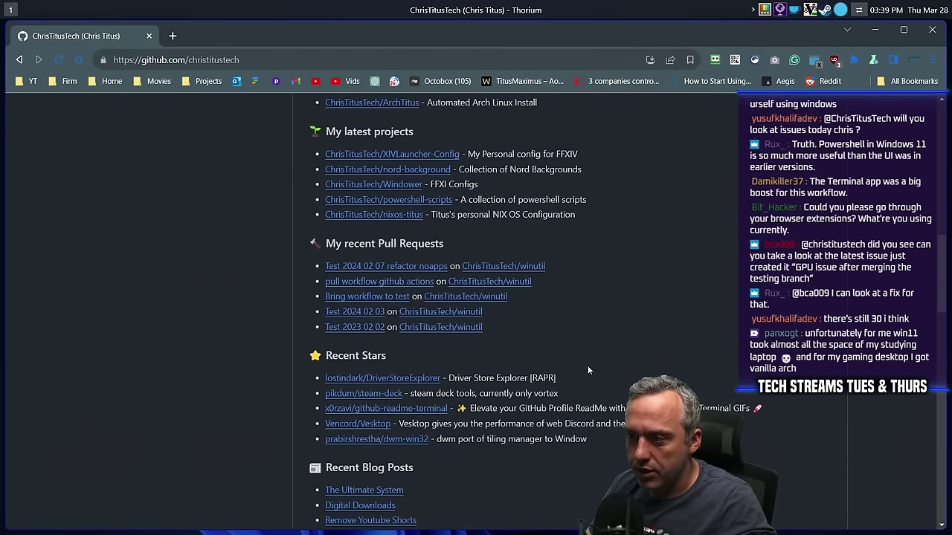
pyautogui.click(506, 266)
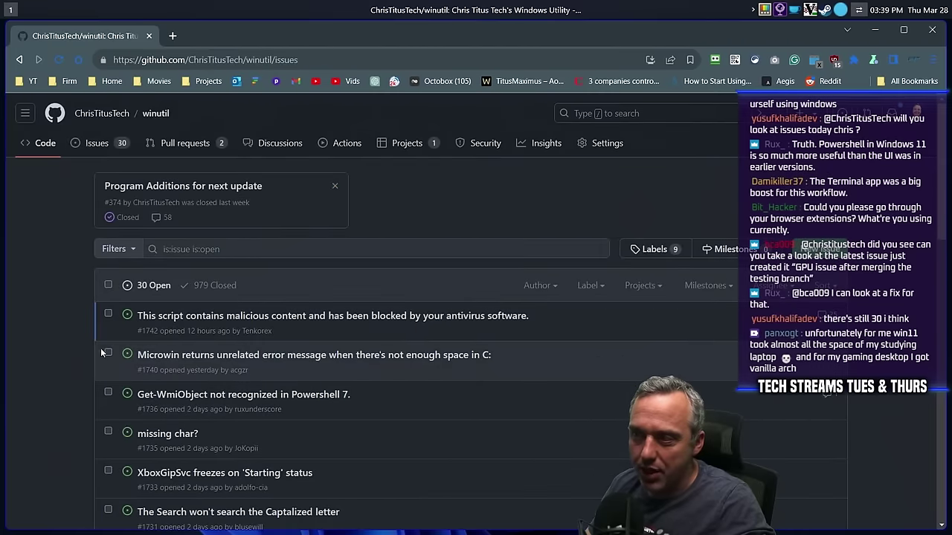
# Open issue #1742 about the script being blocked by antivirus software and read through its comments.
pyautogui.click(304, 318)
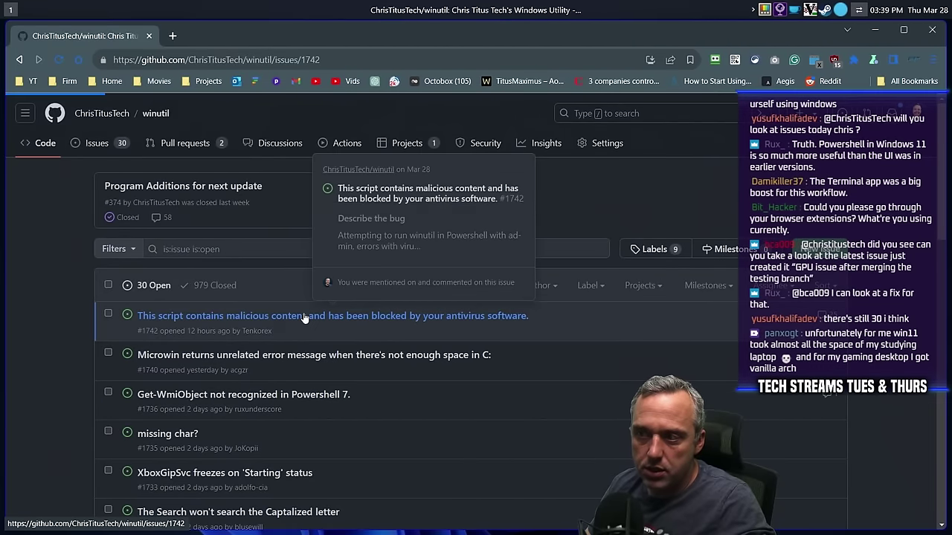
pyautogui.scroll(-15, 112, 331)
pyautogui.scroll(-10, 122, 318)
pyautogui.scroll(4, 366, 247)
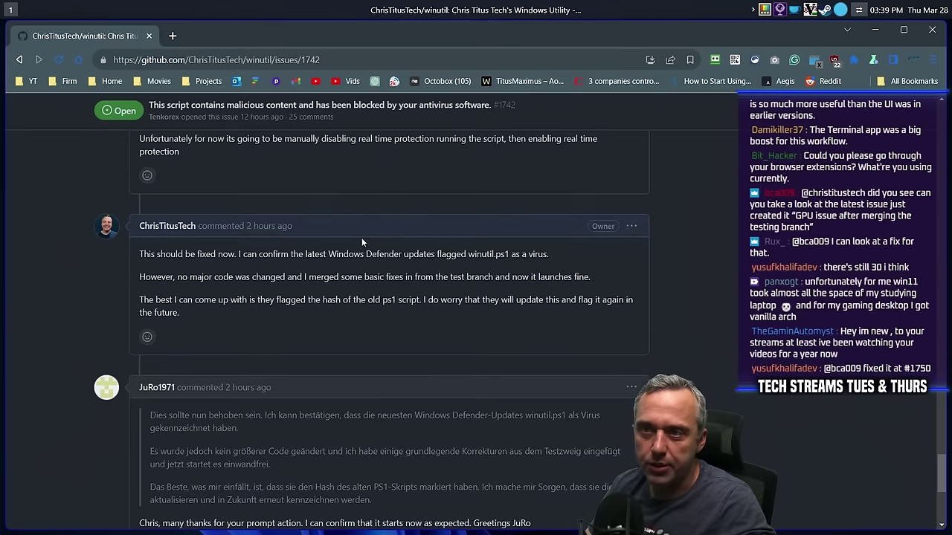
# Return to the winutil issues list and look over the open issues, including the Get-WmiObject one.
pyautogui.click(19, 60)
pyautogui.scroll(8, 121, 338)
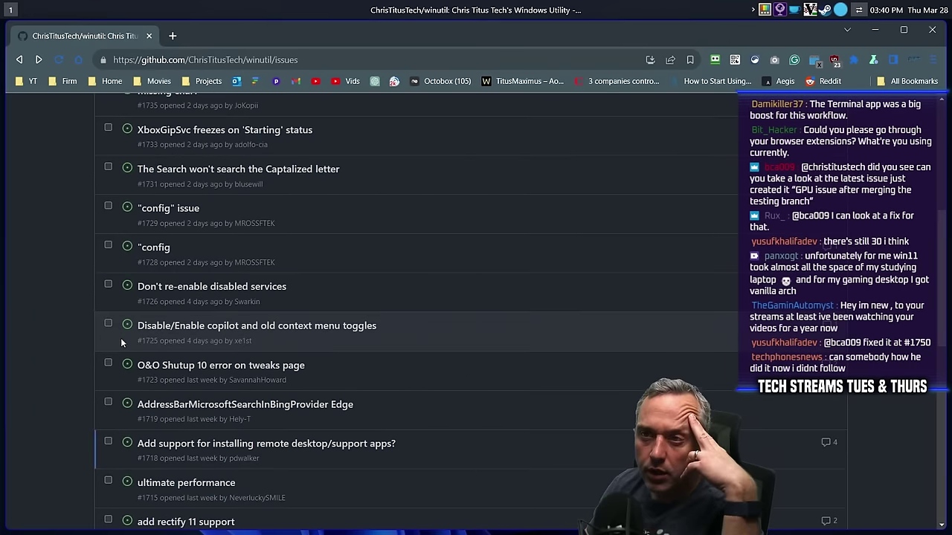
pyautogui.scroll(5, 121, 337)
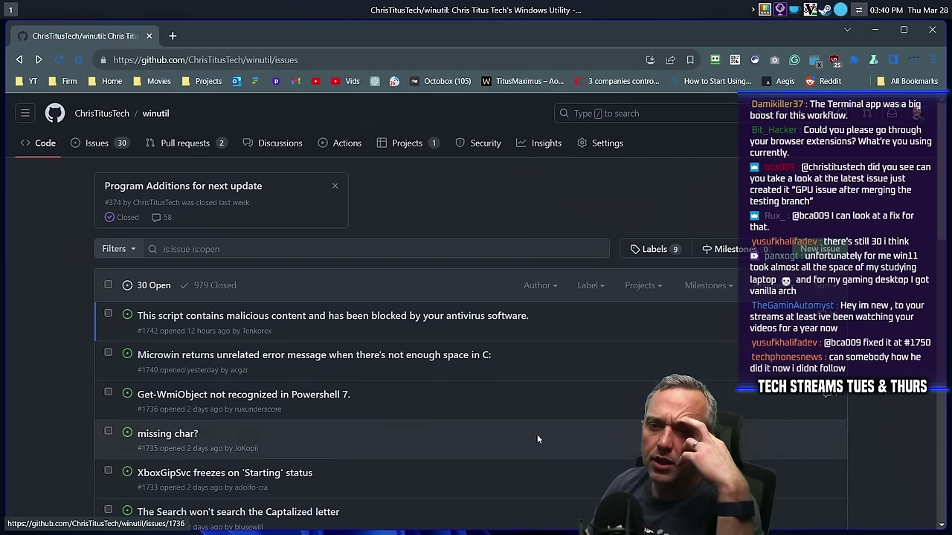
pyautogui.scroll(-3, 430, 389)
pyautogui.scroll(1, 262, 269)
pyautogui.moveTo(265, 273)
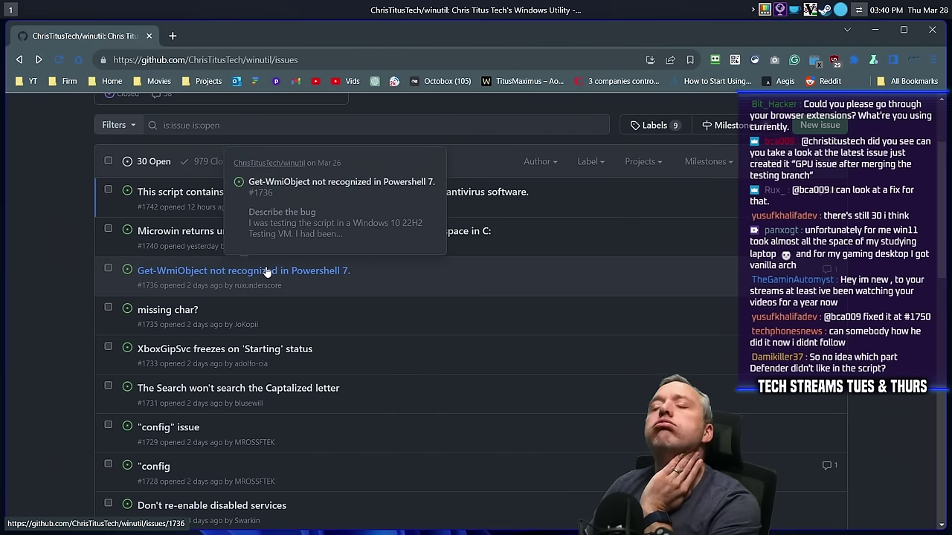
# Open issue #1740 about the unrelated Microwin error message and read its bug description and reproduction steps.
pyautogui.click(201, 226)
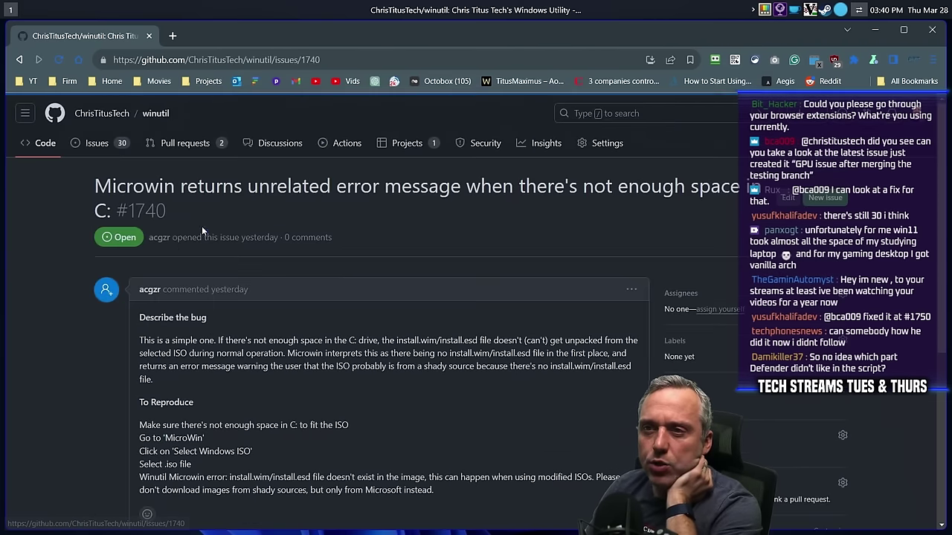
pyautogui.scroll(-3, 409, 248)
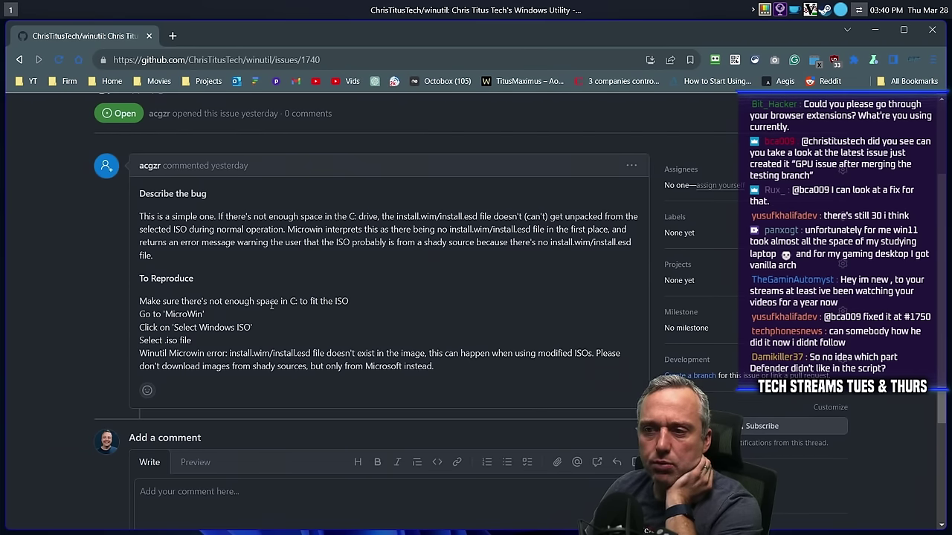
pyautogui.scroll(-3, 271, 305)
pyautogui.scroll(6, 310, 279)
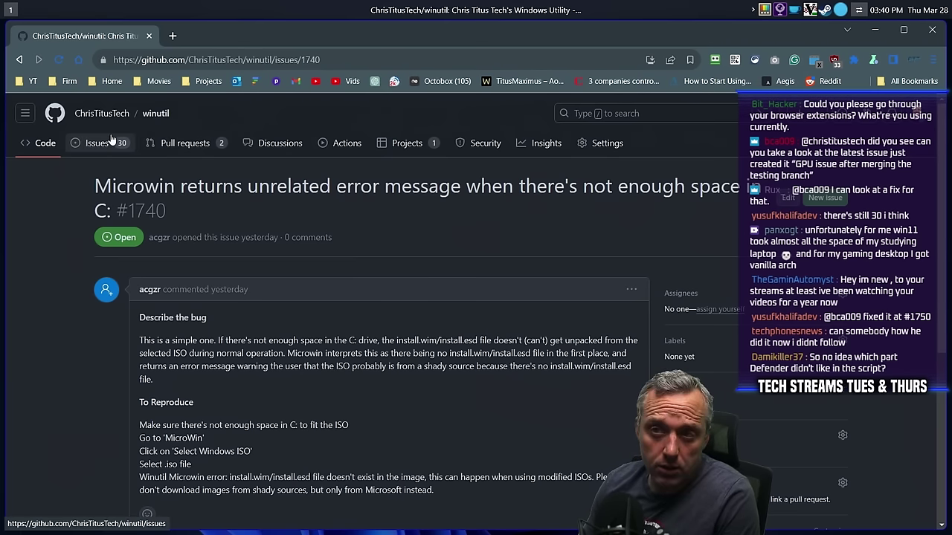
# Go back through the winutil repository page to its issues and read issue #1736, "Get-WmiObject not recognized in Powershell 7.".
pyautogui.click(156, 113)
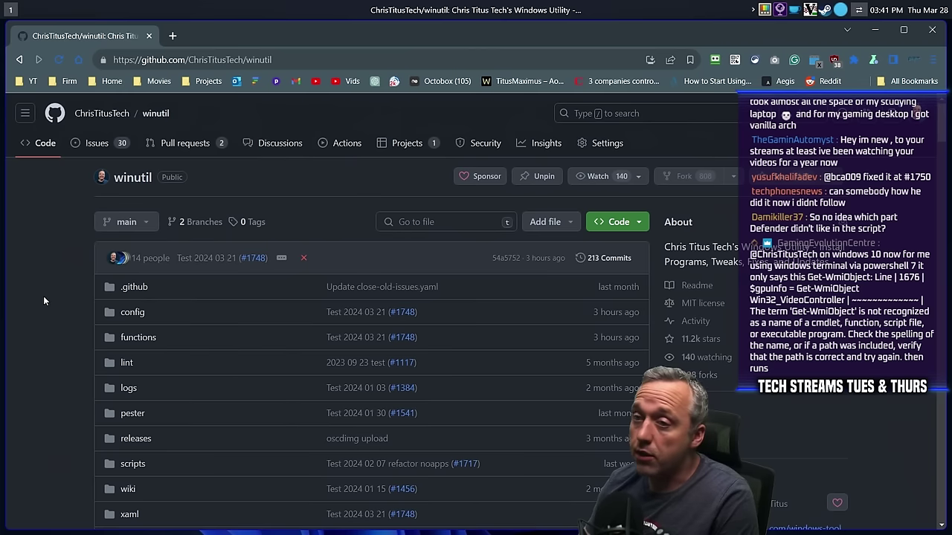
pyautogui.moveTo(210, 260)
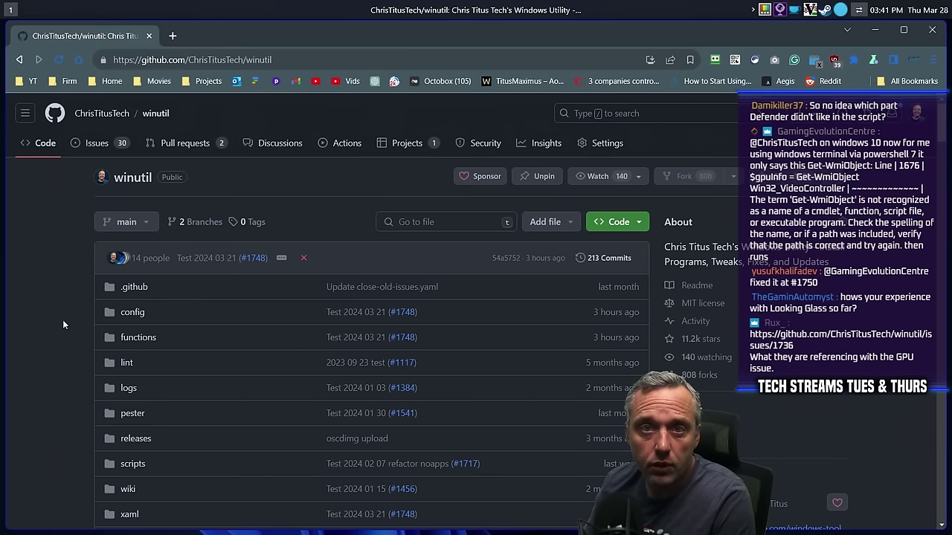
pyautogui.click(119, 147)
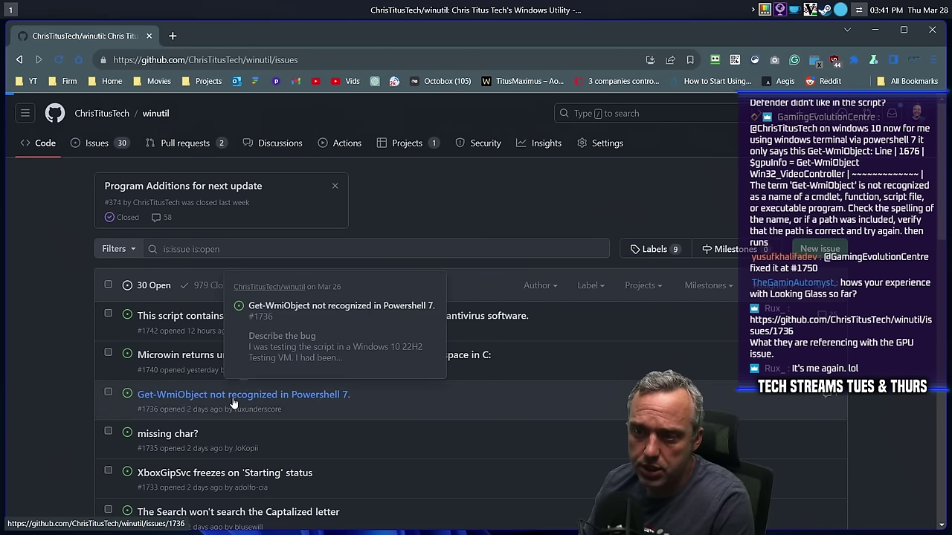
pyautogui.click(233, 403)
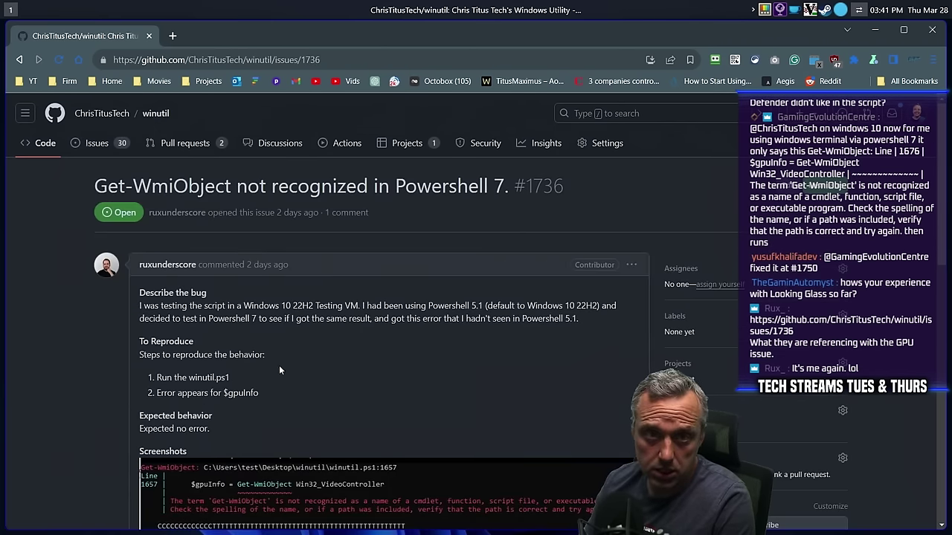
pyautogui.scroll(-8, 336, 351)
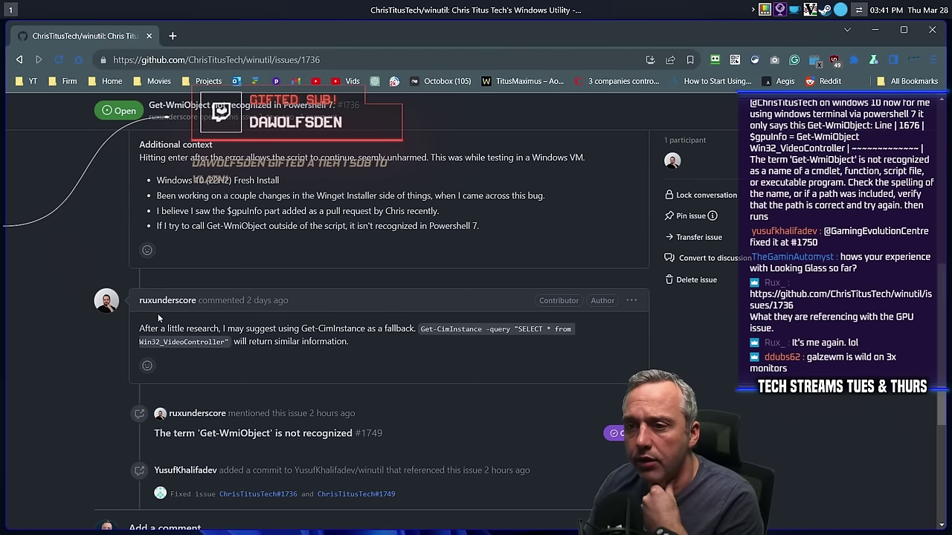
pyautogui.scroll(-2, 157, 313)
# Open the referenced issue #1749, "The term 'Get-WmiObject' is not recognized", and read through its discussion and linked commit.
pyautogui.moveTo(357, 379)
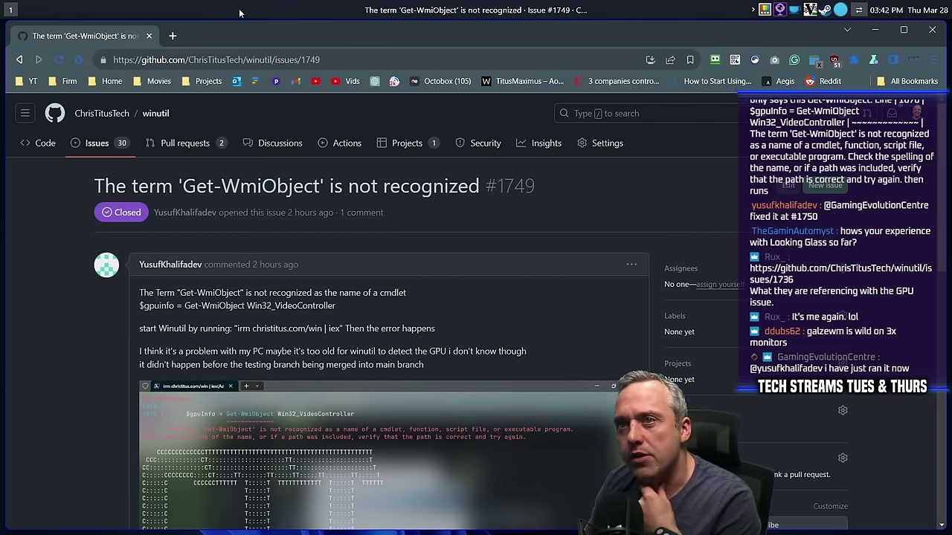
pyautogui.scroll(-10, 400, 305)
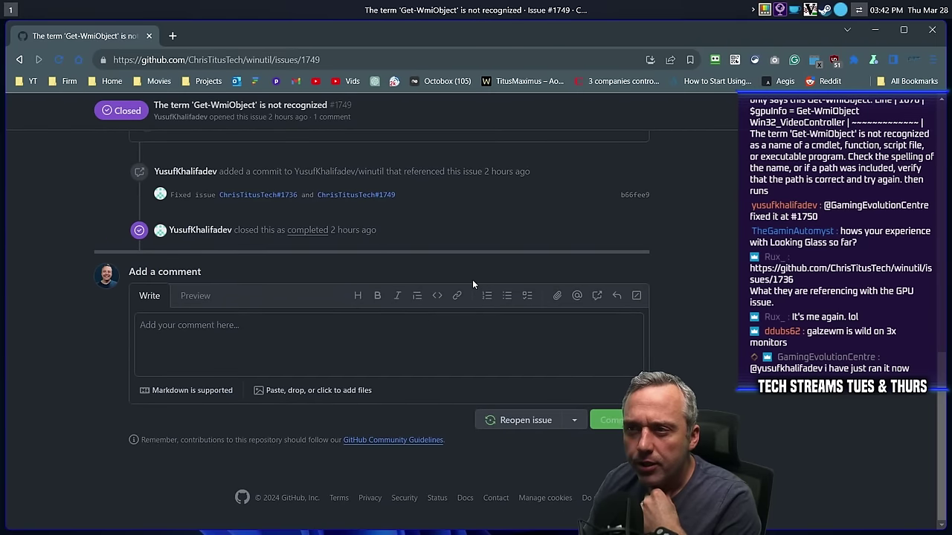
pyautogui.scroll(5, 472, 282)
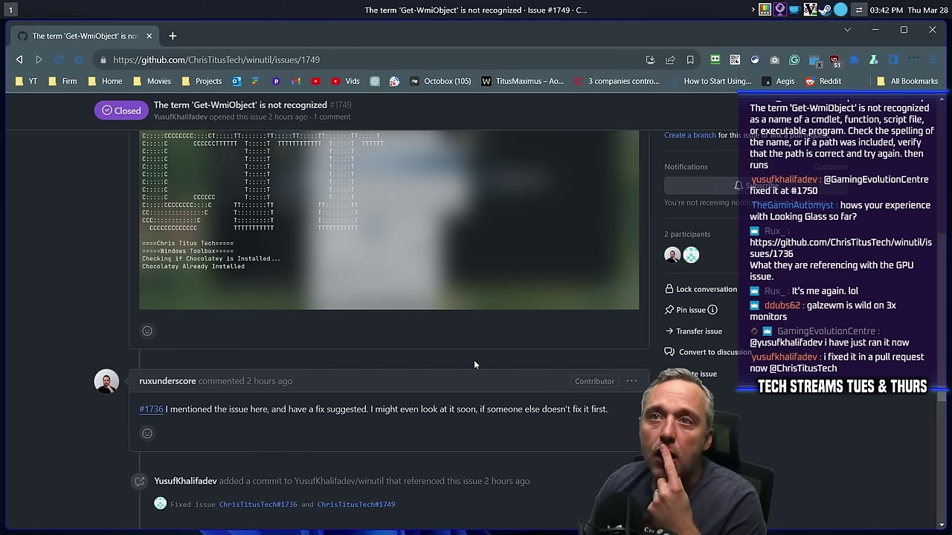
# Open winutil pull request #1750, "Fixed issue #1736 and #1749", from the pull request list and examine its changes to winutil.ps1.
pyautogui.scroll(5, 469, 363)
pyautogui.click(185, 145)
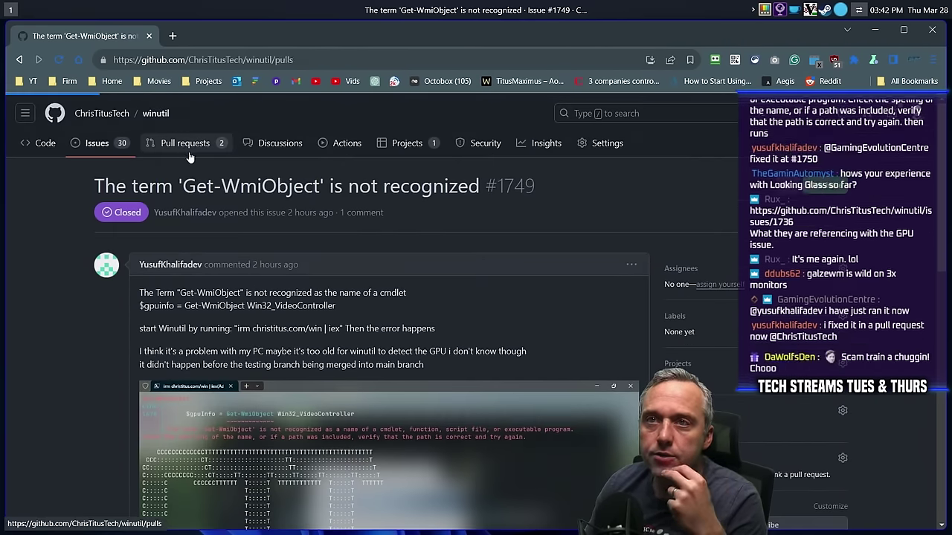
pyautogui.click(223, 250)
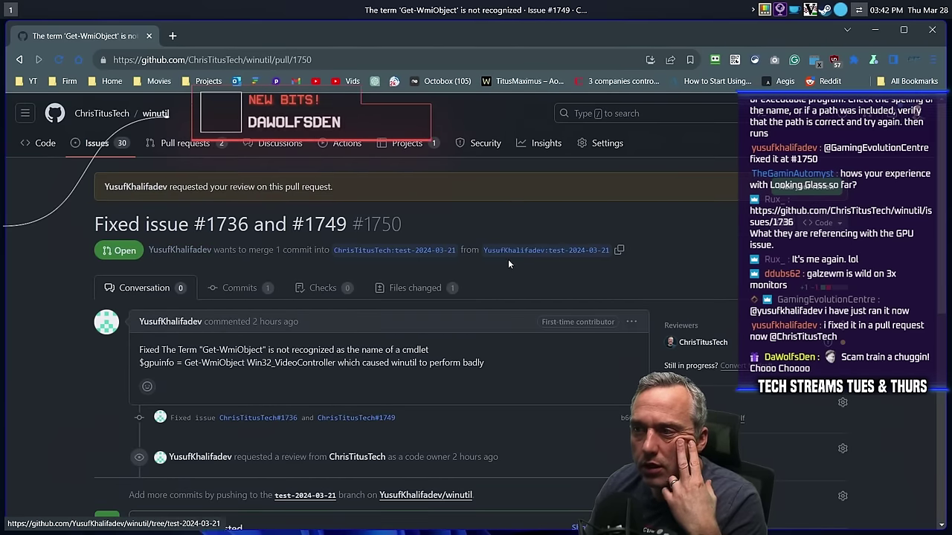
pyautogui.click(510, 264)
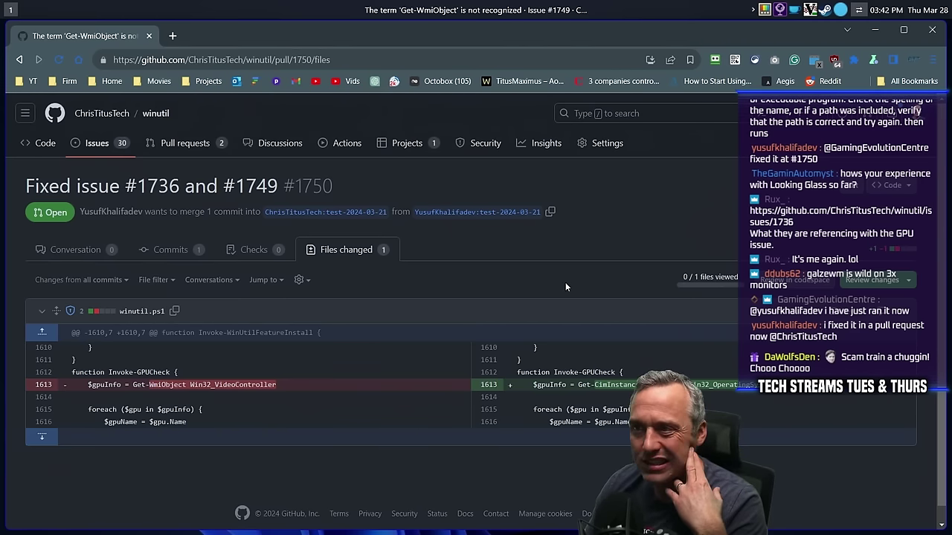
# Approve the changes in pull request #1750 and merge it into the test-2024-03-21 branch.
pyautogui.click(908, 280)
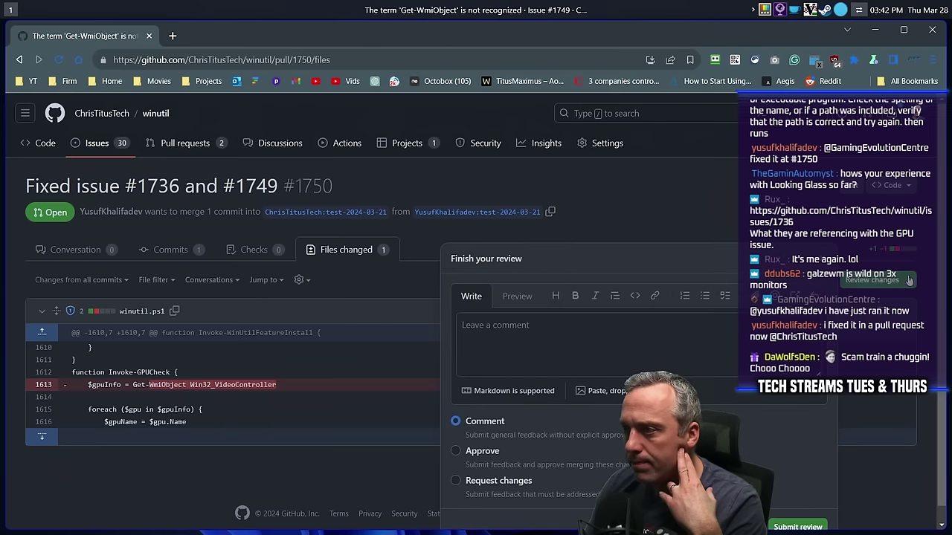
pyautogui.click(677, 200)
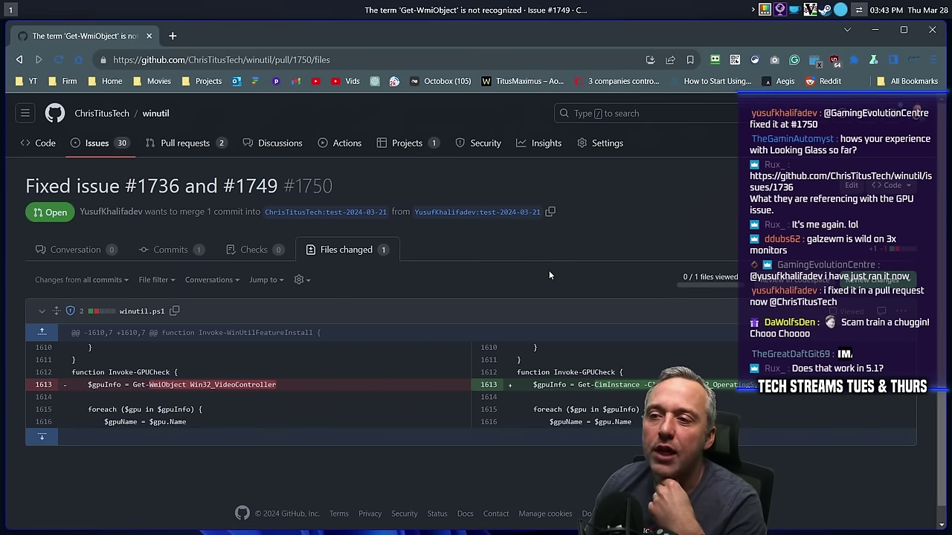
pyautogui.scroll(-1, 549, 275)
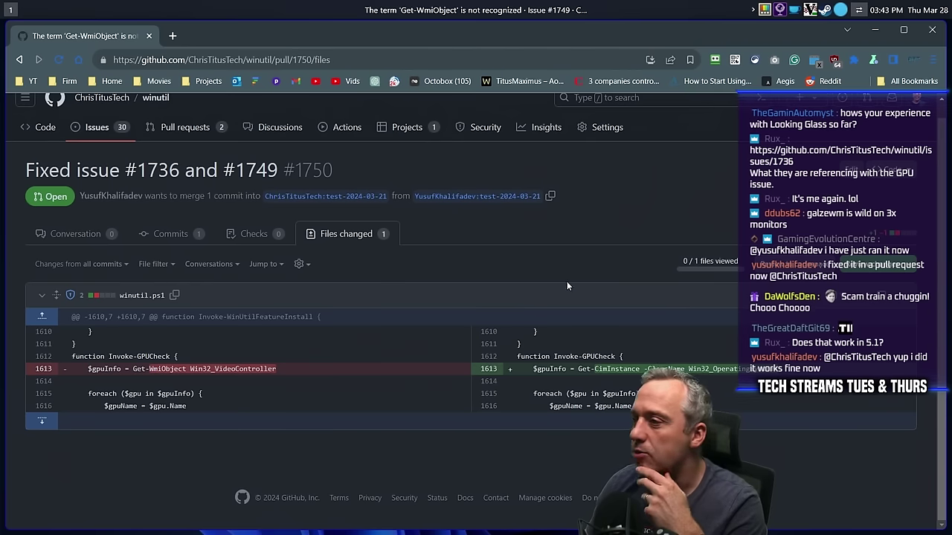
pyautogui.click(880, 266)
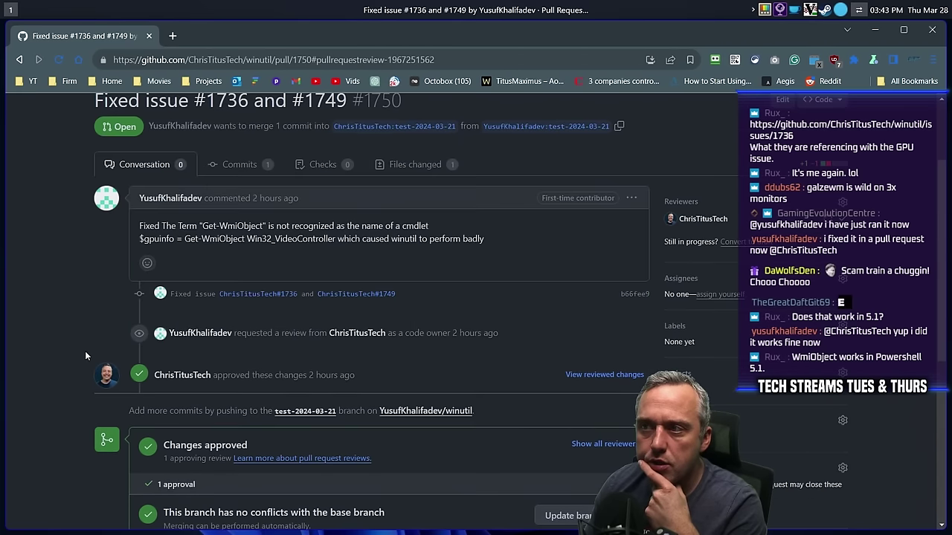
pyautogui.scroll(-3, 85, 351)
pyautogui.click(199, 307)
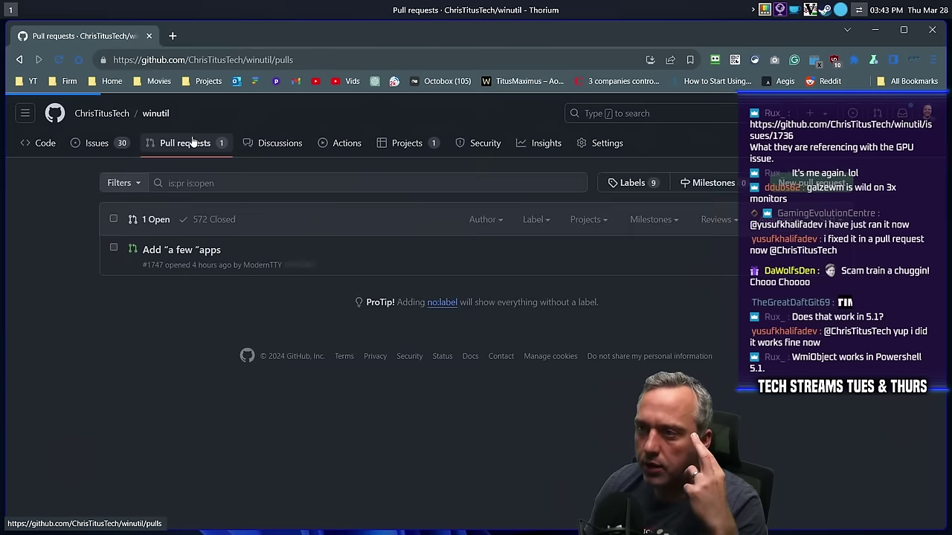
# Open pull request #1747, "Add a few apps", from the pull request list and read its description and list of apps.
pyautogui.click(166, 251)
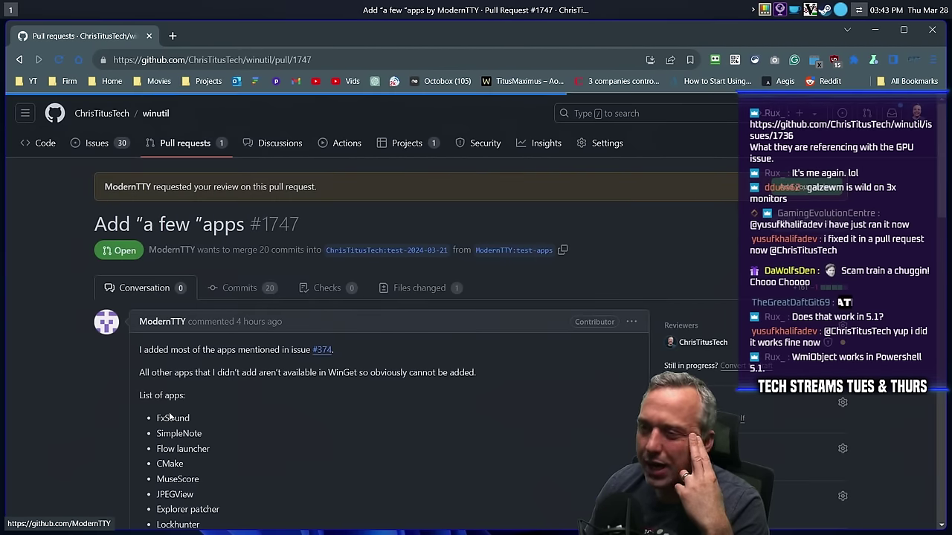
pyautogui.scroll(-3, 108, 394)
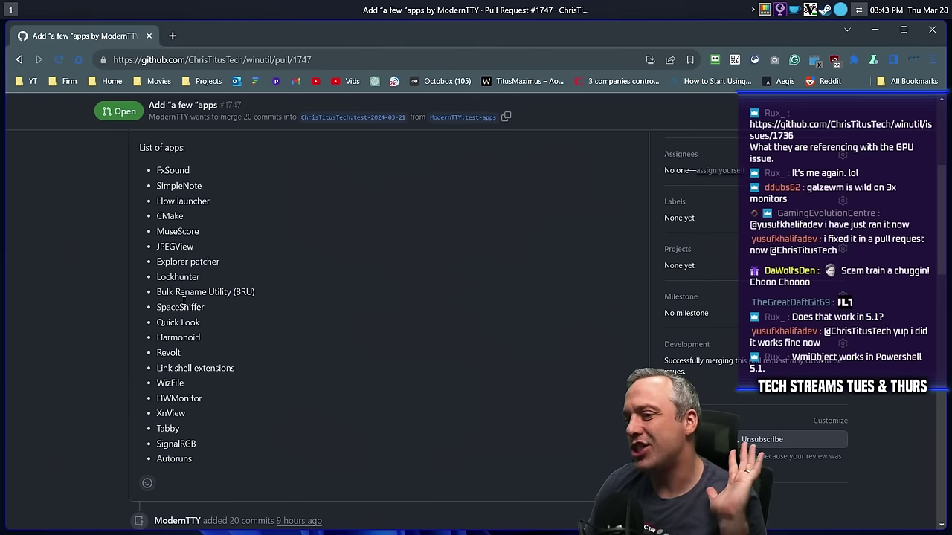
pyautogui.scroll(-5, 195, 334)
pyautogui.scroll(8, 244, 374)
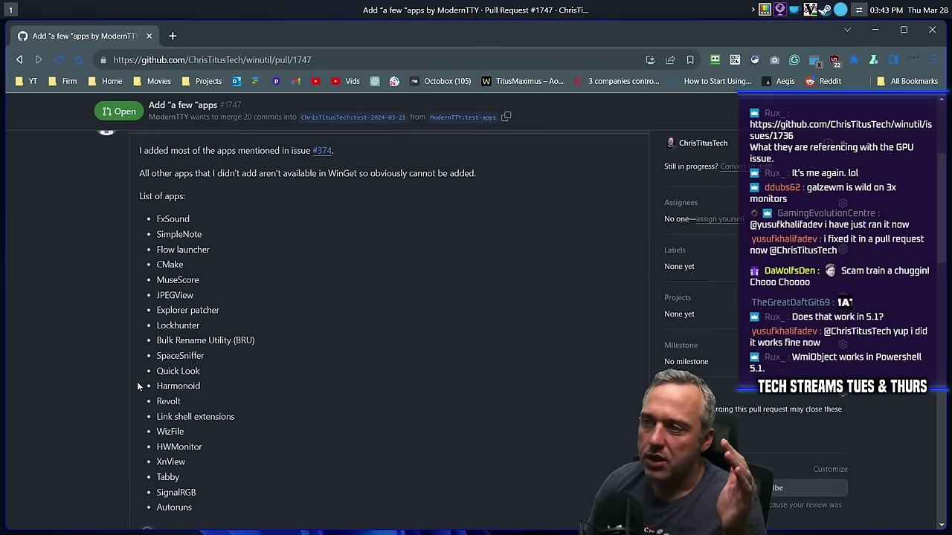
# Examine the changed files of pull request #1747, going through the config/applications.json diff to its end.
pyautogui.click(450, 294)
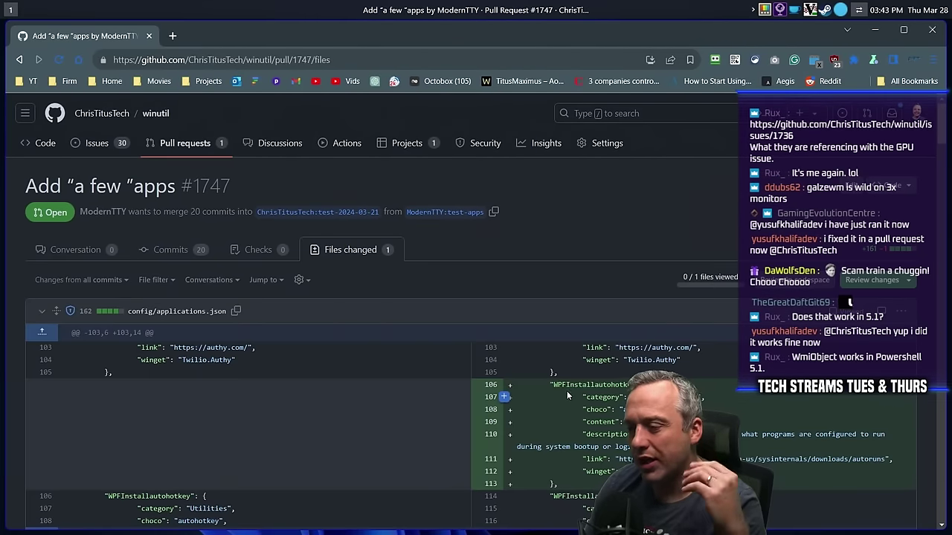
pyautogui.scroll(-3, 573, 394)
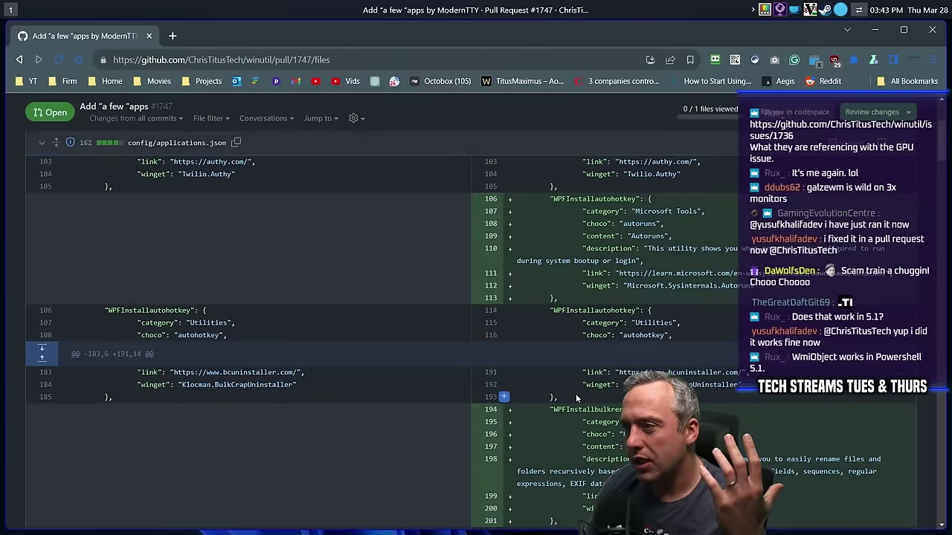
pyautogui.scroll(-5, 575, 393)
pyautogui.scroll(3, 889, 284)
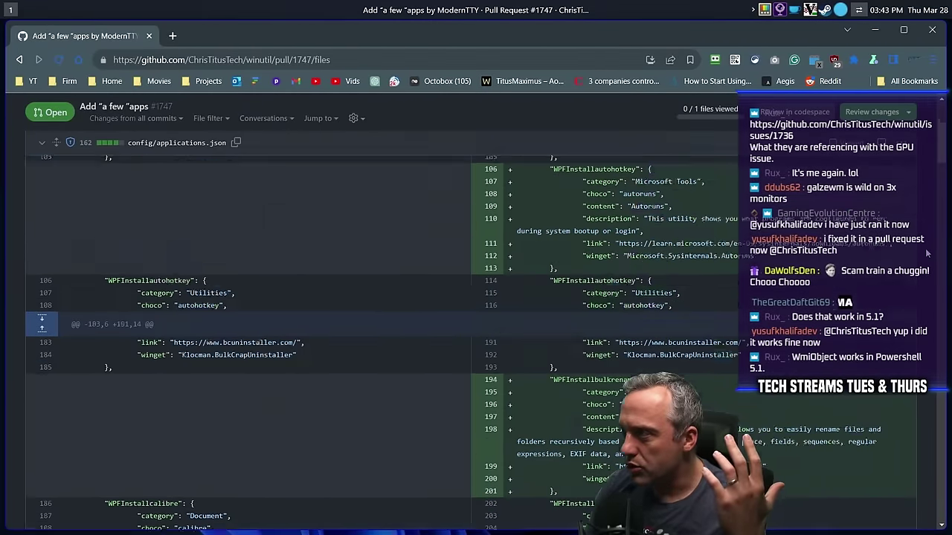
pyautogui.scroll(8, 926, 253)
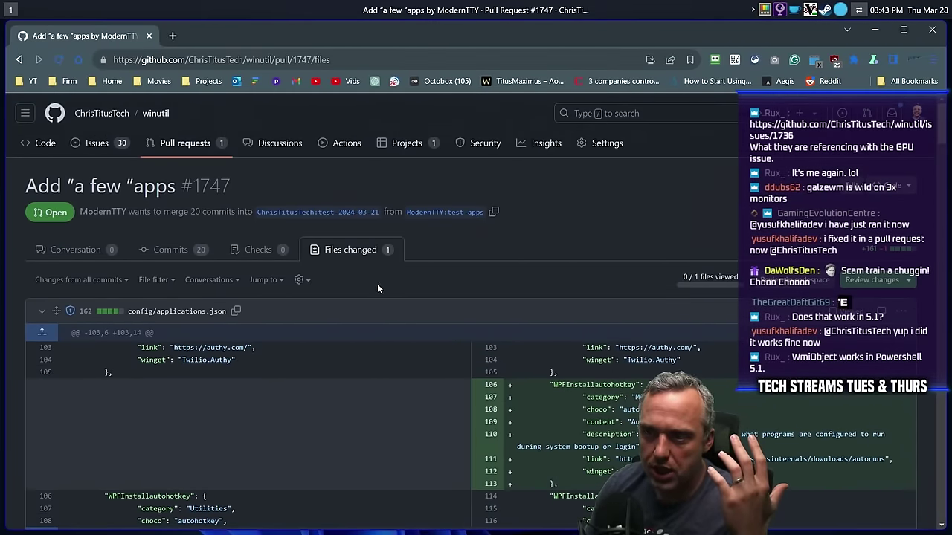
pyautogui.scroll(-15, 644, 267)
pyautogui.scroll(-10, 864, 277)
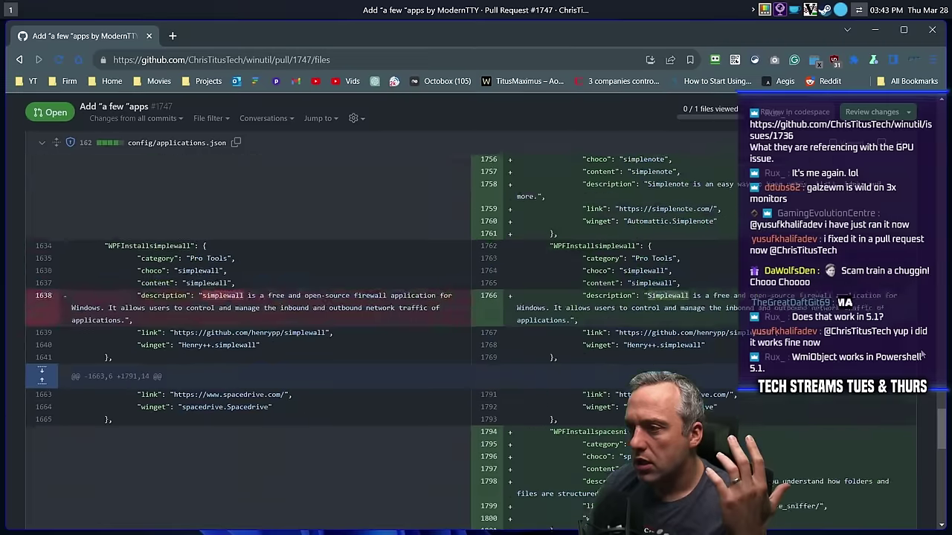
pyautogui.scroll(-5, 871, 395)
pyautogui.scroll(-3, 871, 395)
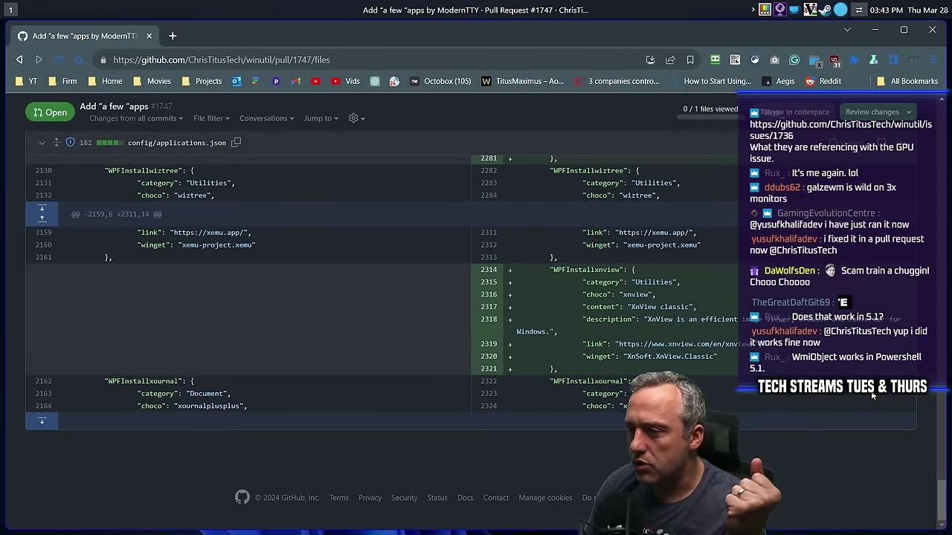
# Go back up through the config/applications.json diff and read the added app entries, such as Revolt, LockHunter, Link Shell extension and JPEG View.
pyautogui.scroll(10, 504, 479)
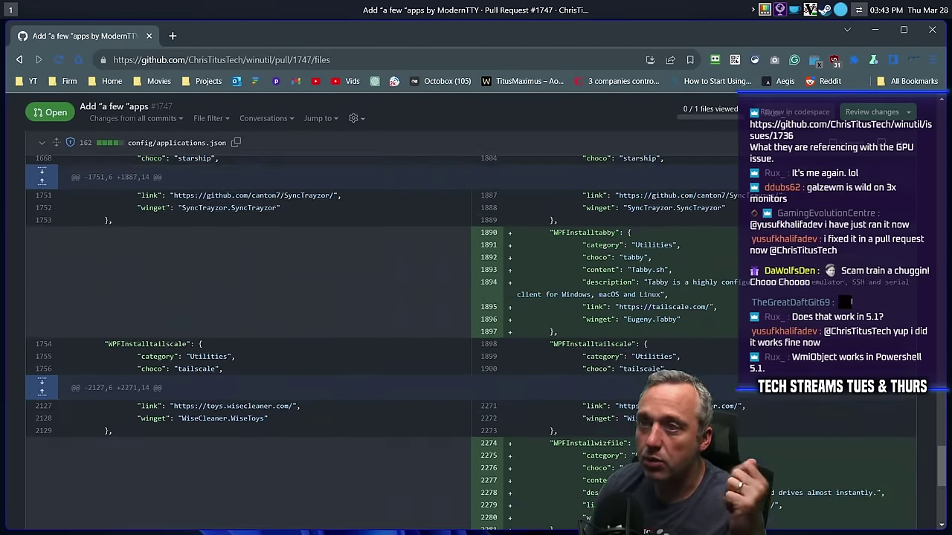
pyautogui.scroll(-2, 504, 479)
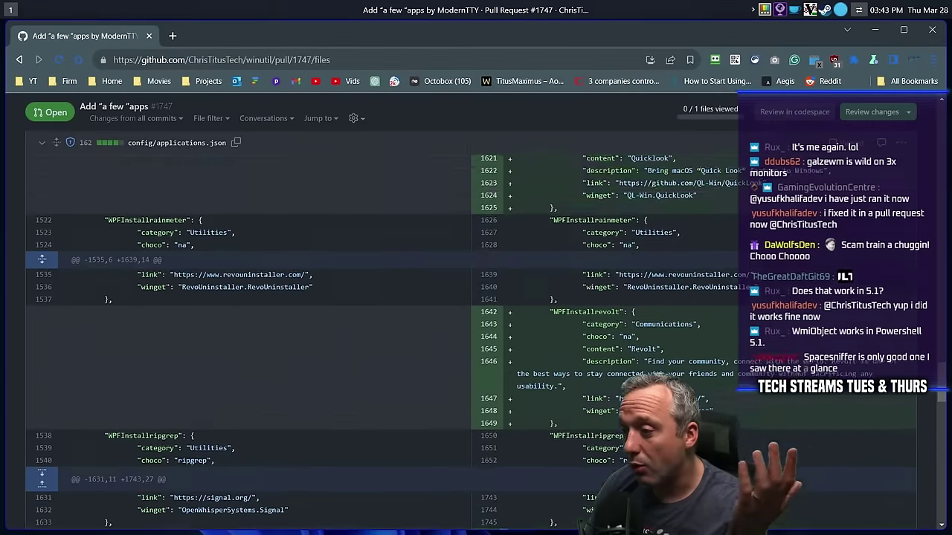
pyautogui.scroll(3, 503, 481)
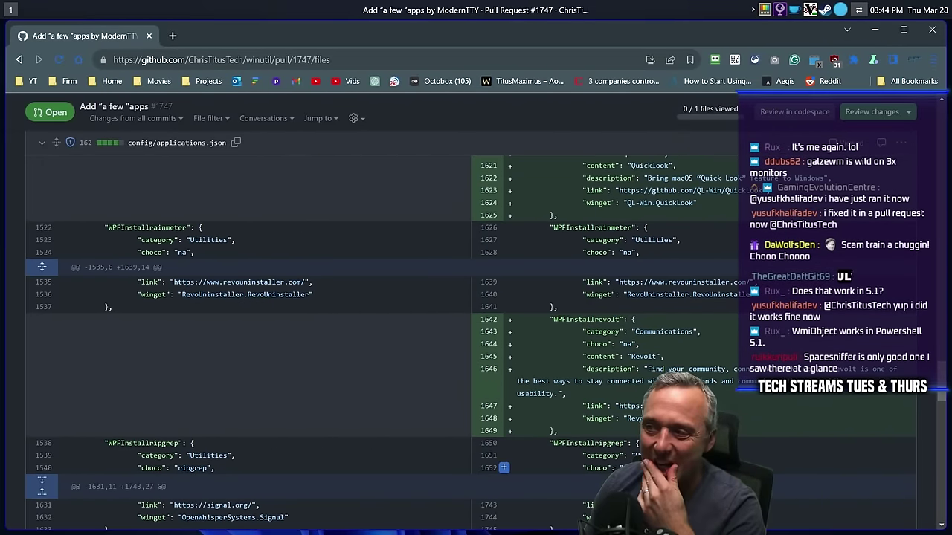
pyautogui.scroll(2, 623, 426)
pyautogui.scroll(3, 623, 427)
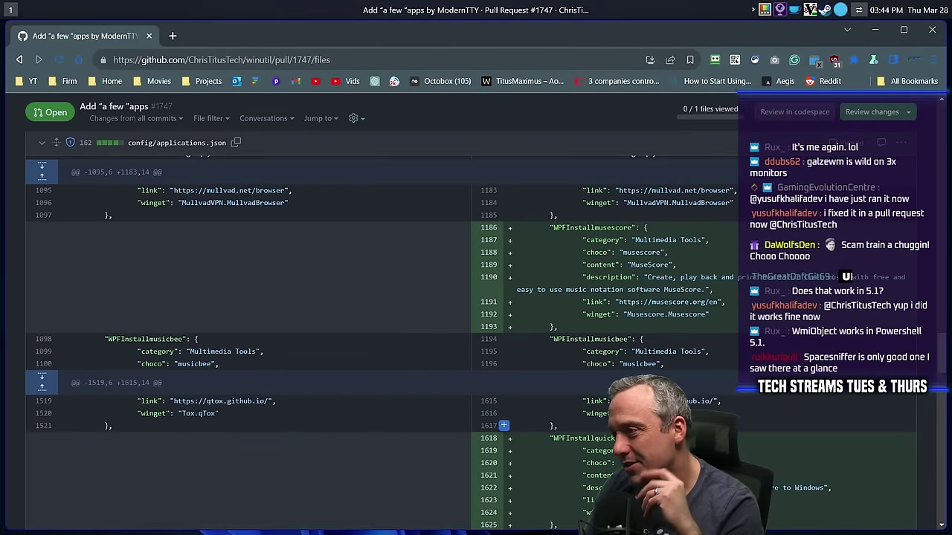
pyautogui.scroll(4, 620, 424)
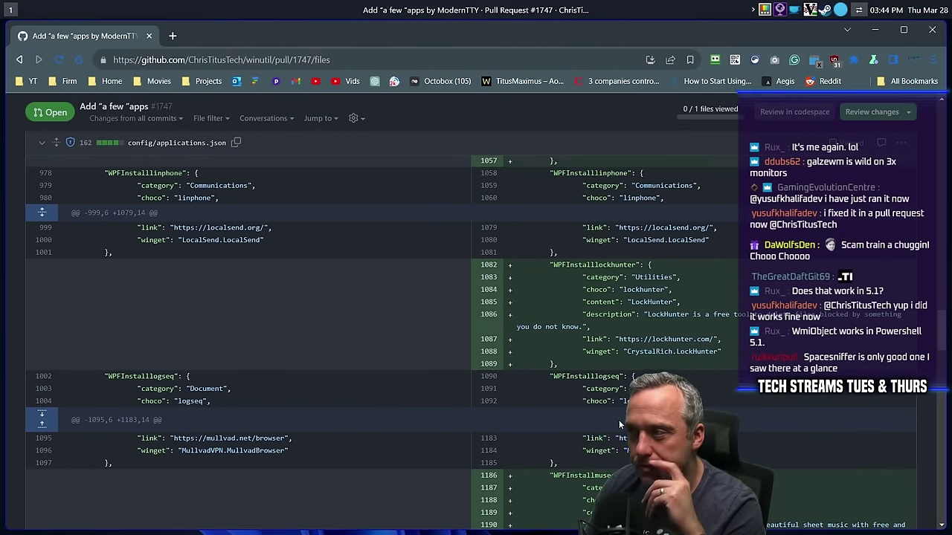
pyautogui.scroll(2, 616, 421)
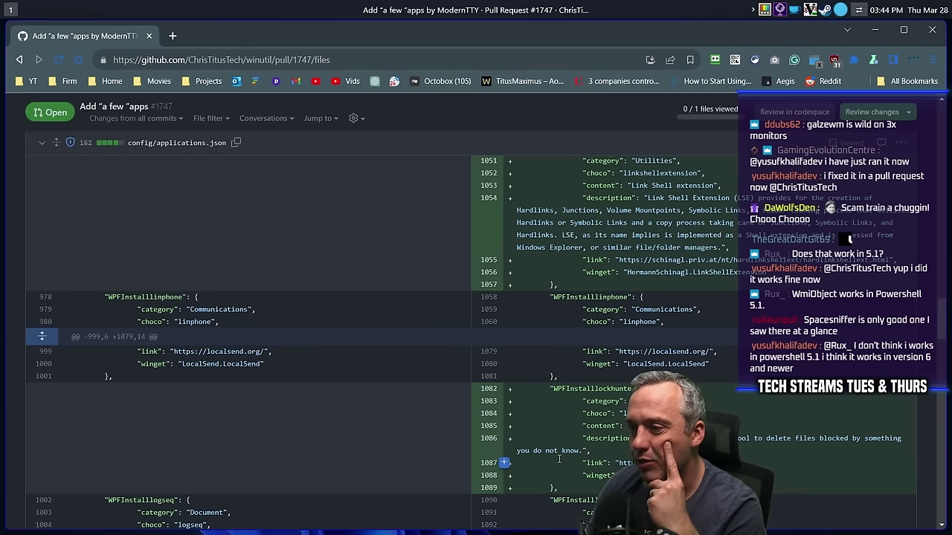
pyautogui.scroll(1, 575, 446)
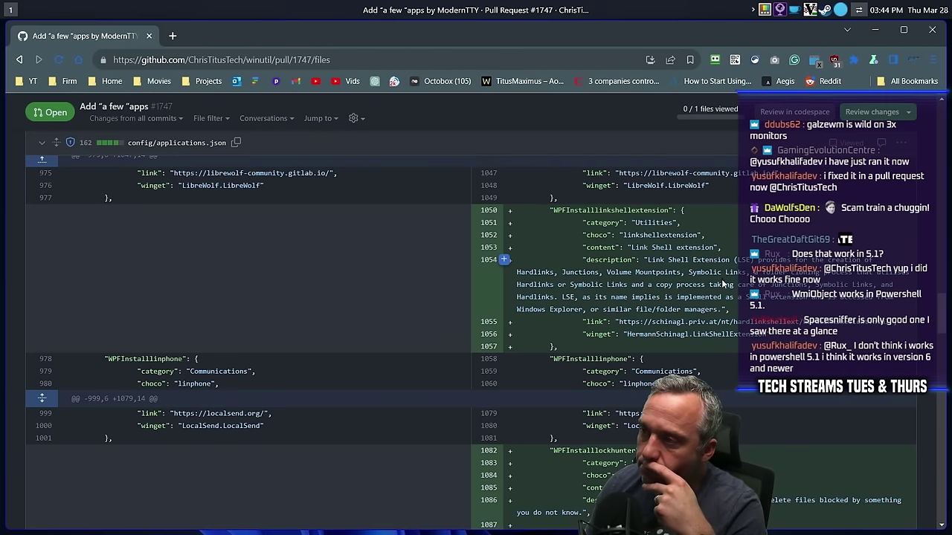
pyautogui.scroll(3, 715, 287)
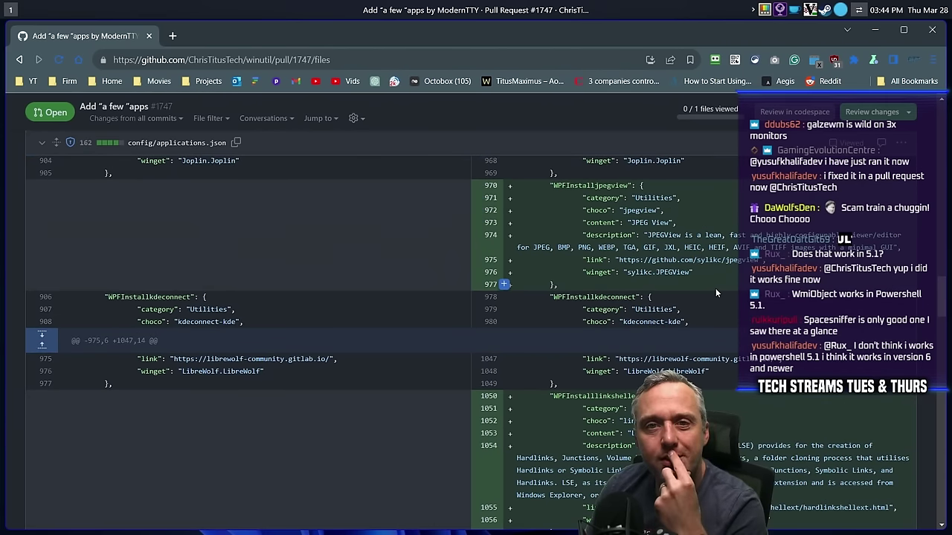
pyautogui.scroll(3, 713, 288)
pyautogui.scroll(15, 710, 295)
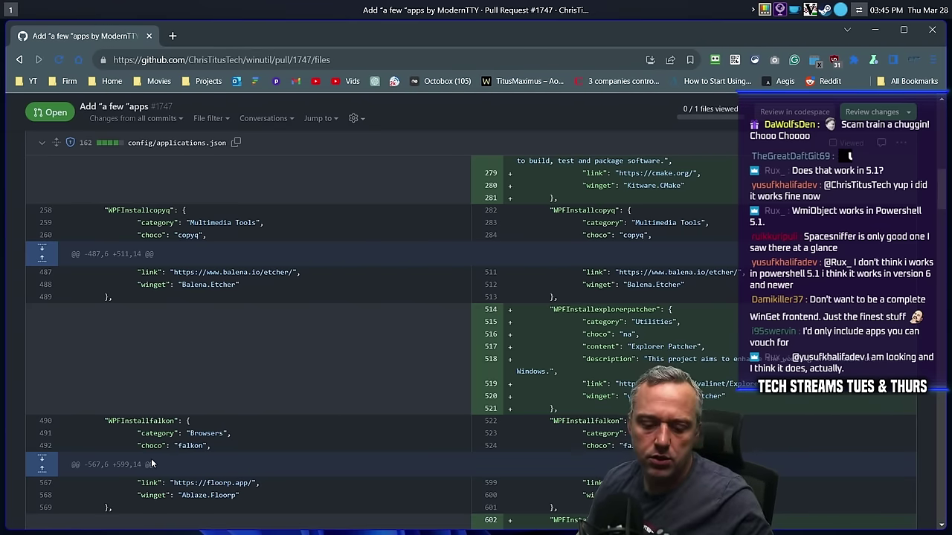
# Launch Windows PowerShell instead of PowerShell 7 and start entering an "irm christi" command at the prompt.
pyautogui.press('super')
pyautogui.press('super')
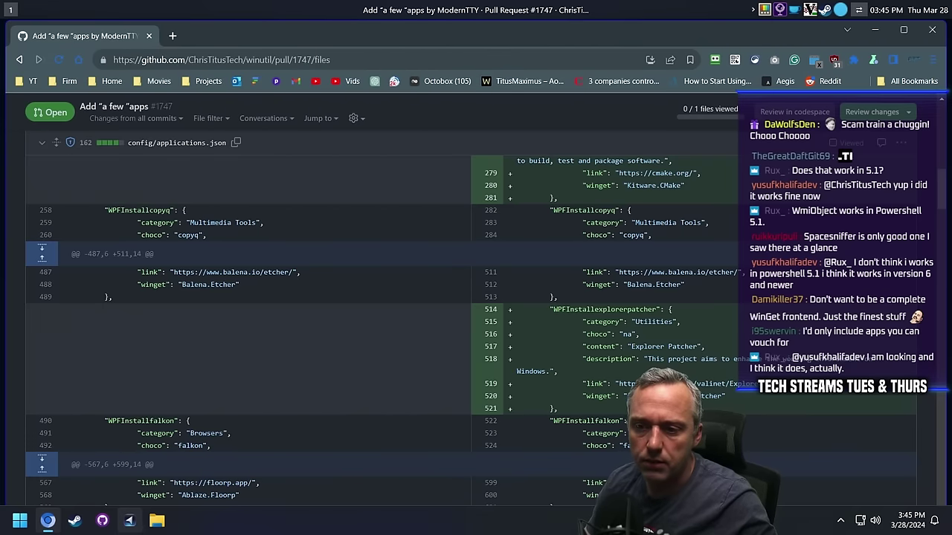
pyautogui.click(20, 521)
pyautogui.write('powershell')
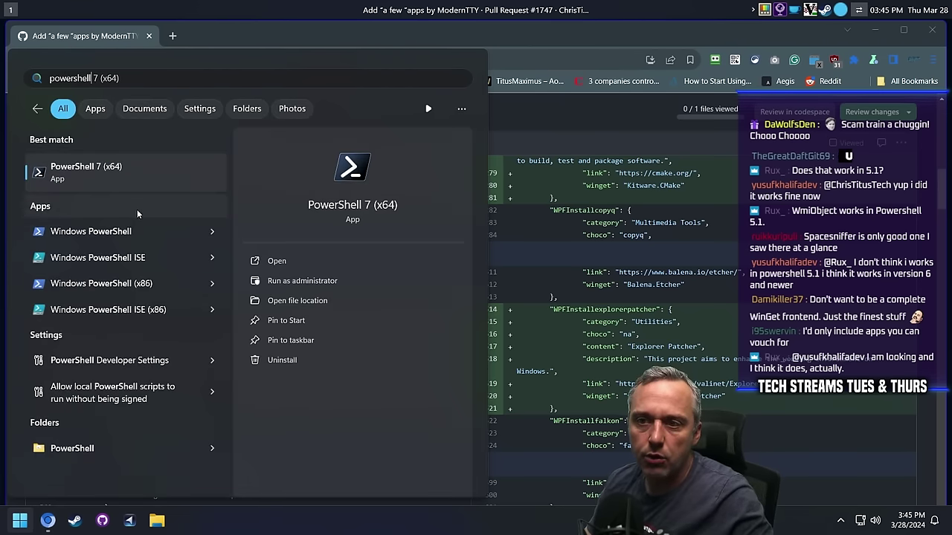
pyautogui.click(126, 232)
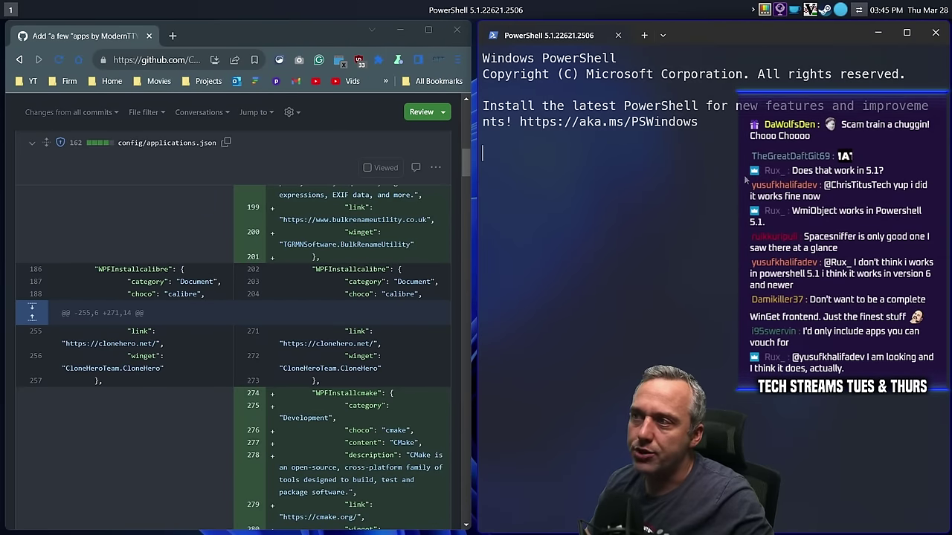
pyautogui.write('irm')
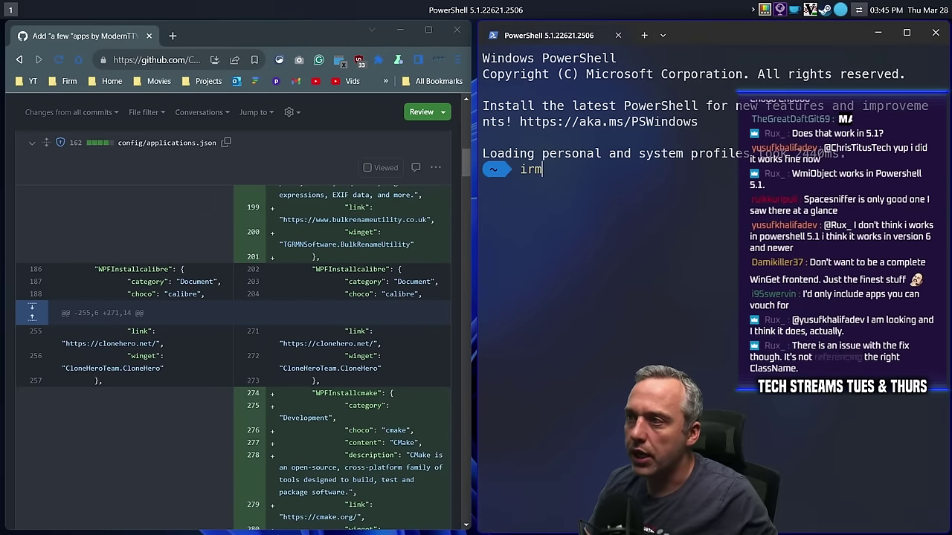
pyautogui.write(' christi')
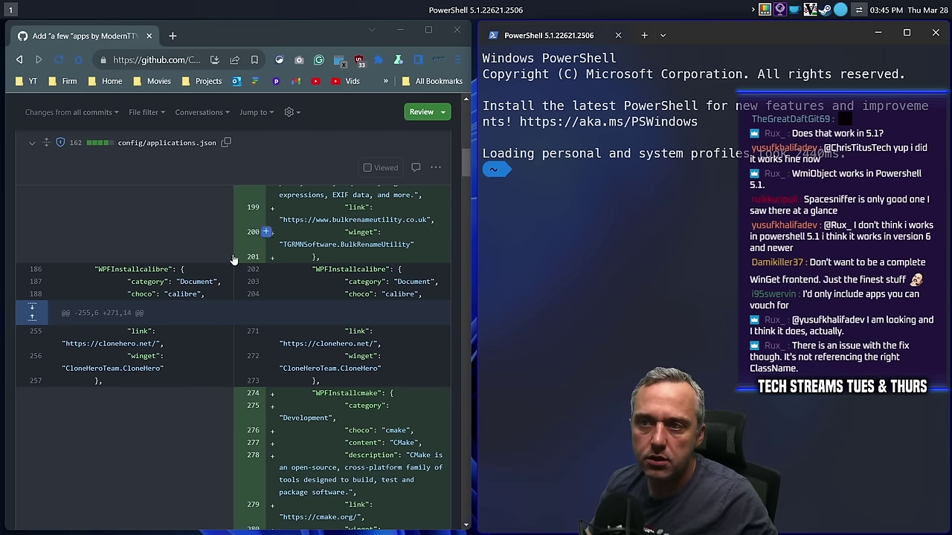
# Leave pull request #1747 and go back to the main page of the winutil repository.
pyautogui.scroll(15, 348, 249)
pyautogui.click(88, 118)
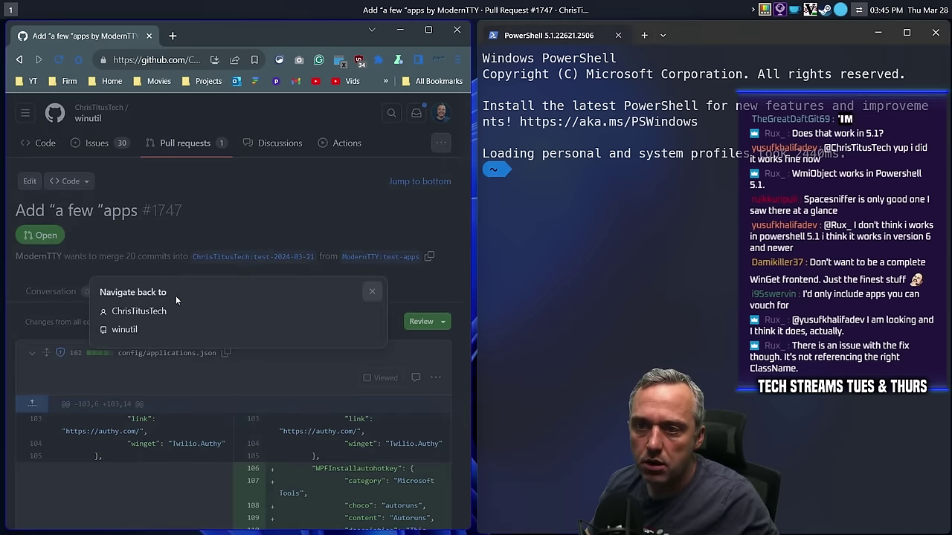
pyautogui.click(373, 294)
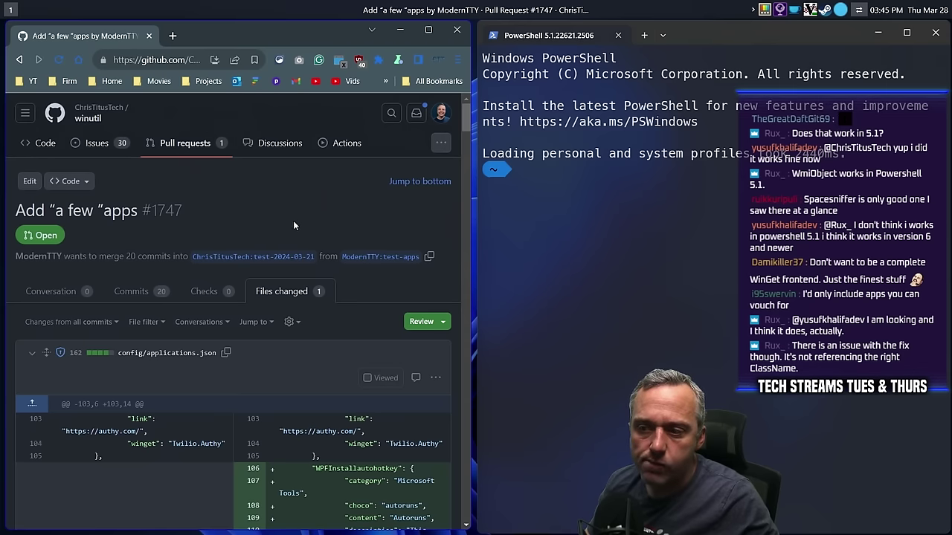
pyautogui.click(196, 147)
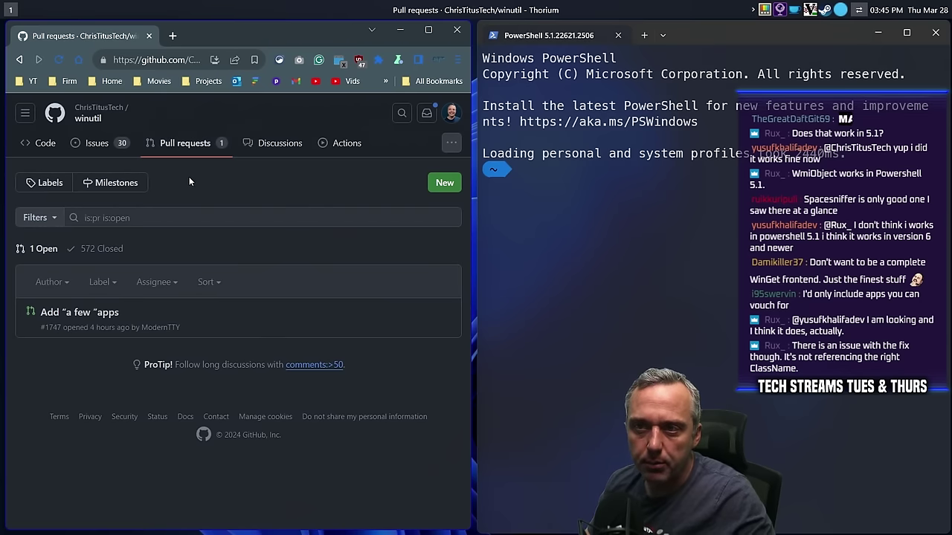
pyautogui.click(93, 113)
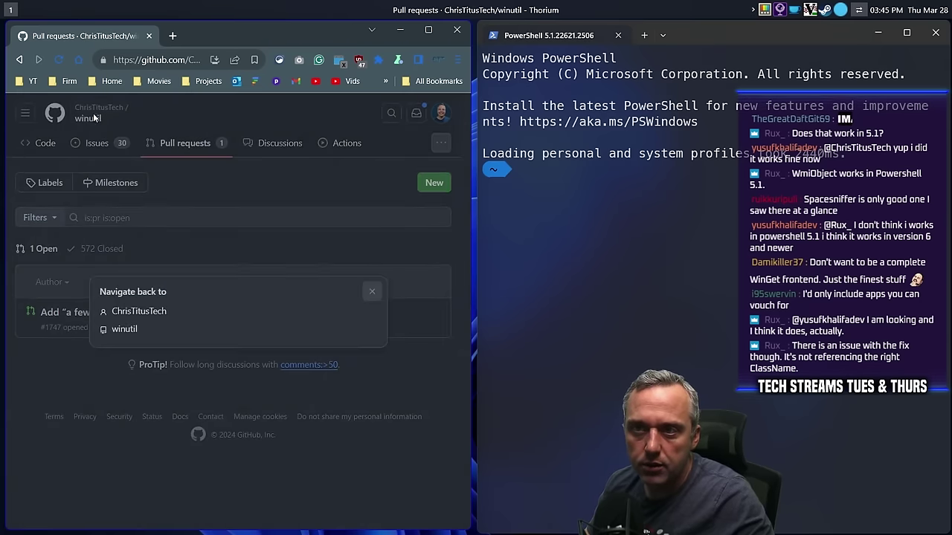
pyautogui.click(123, 330)
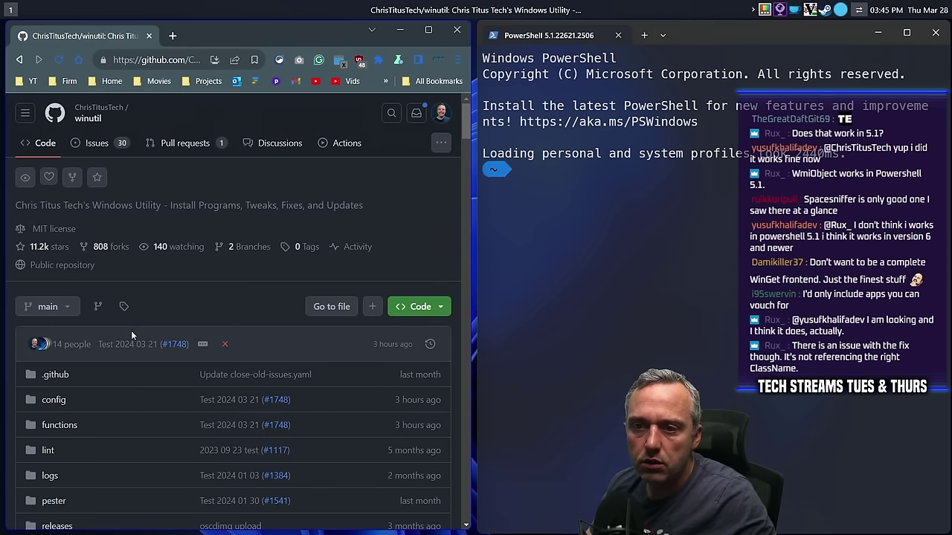
# Switch the repository to the test-2024-03-21 branch and open the raw version of winutil.ps1.
pyautogui.click(49, 309)
pyautogui.click(66, 435)
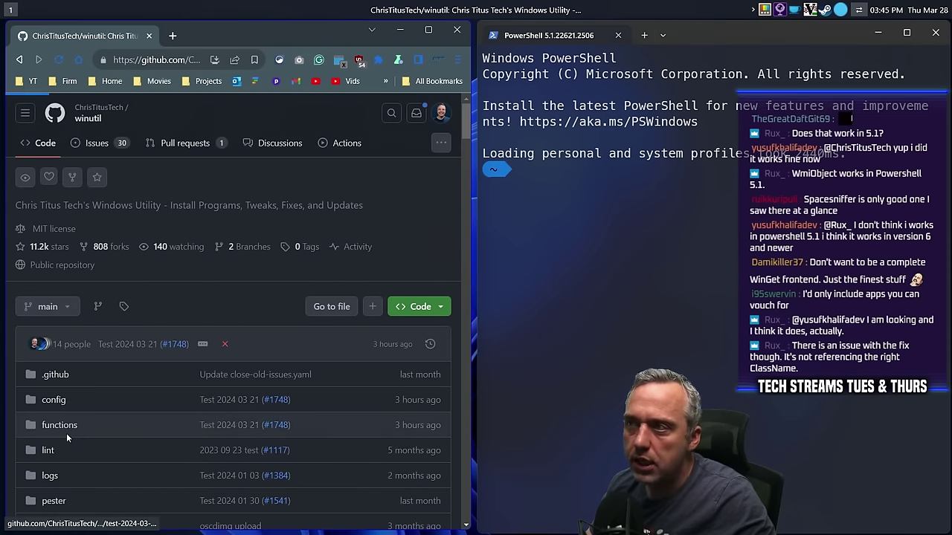
pyautogui.scroll(-3, 163, 357)
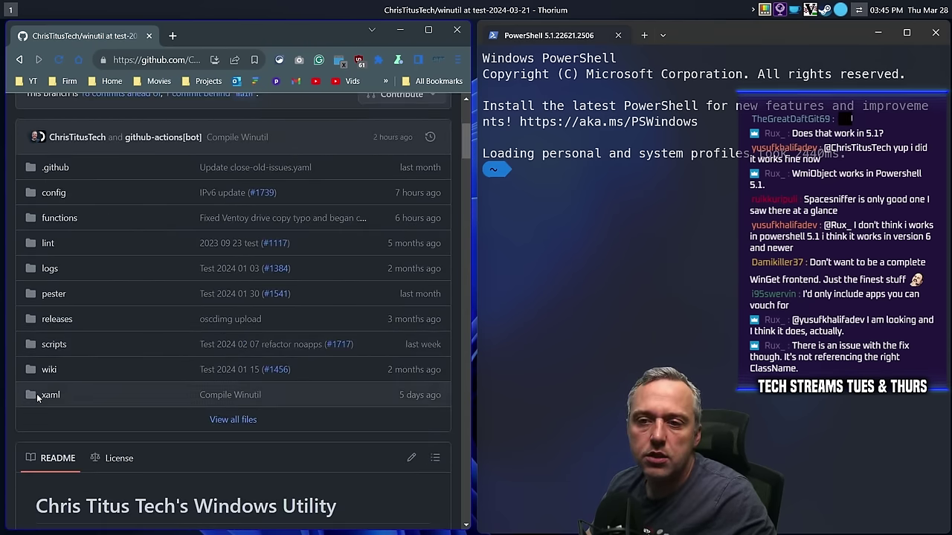
pyautogui.scroll(-5, 124, 378)
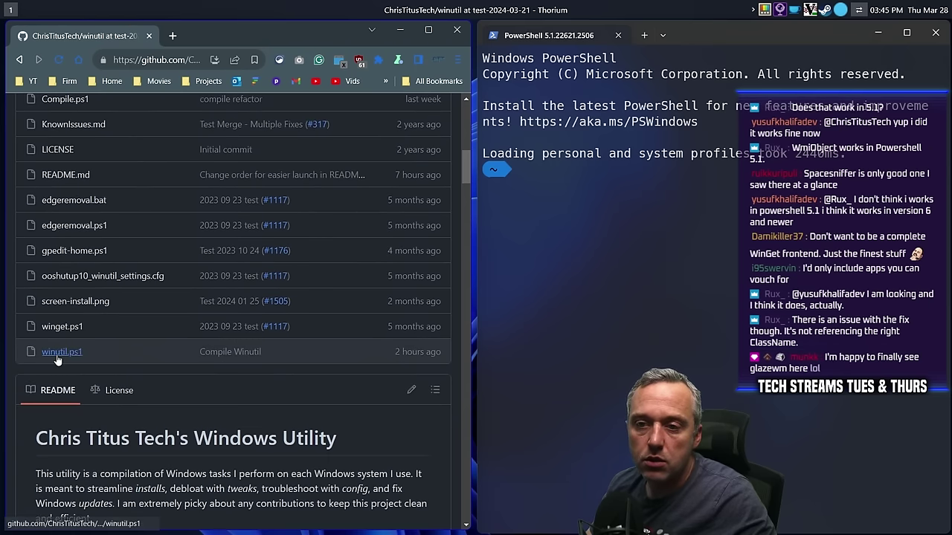
pyautogui.click(58, 358)
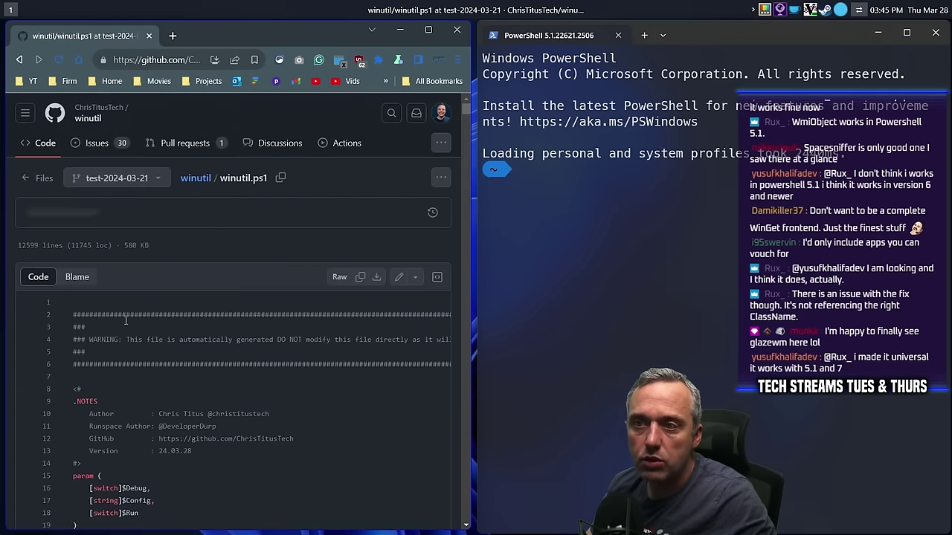
pyautogui.click(336, 278)
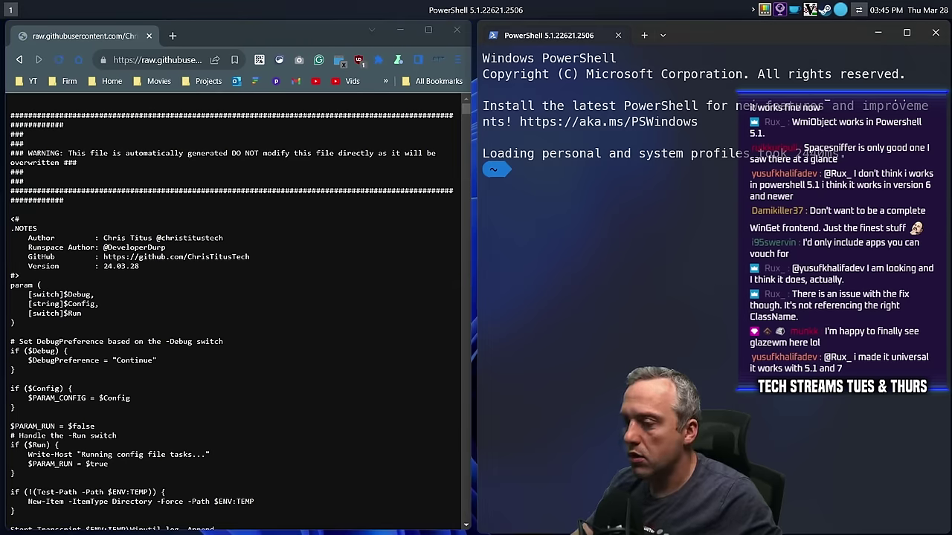
pyautogui.click(716, 284)
pyautogui.write('irm')
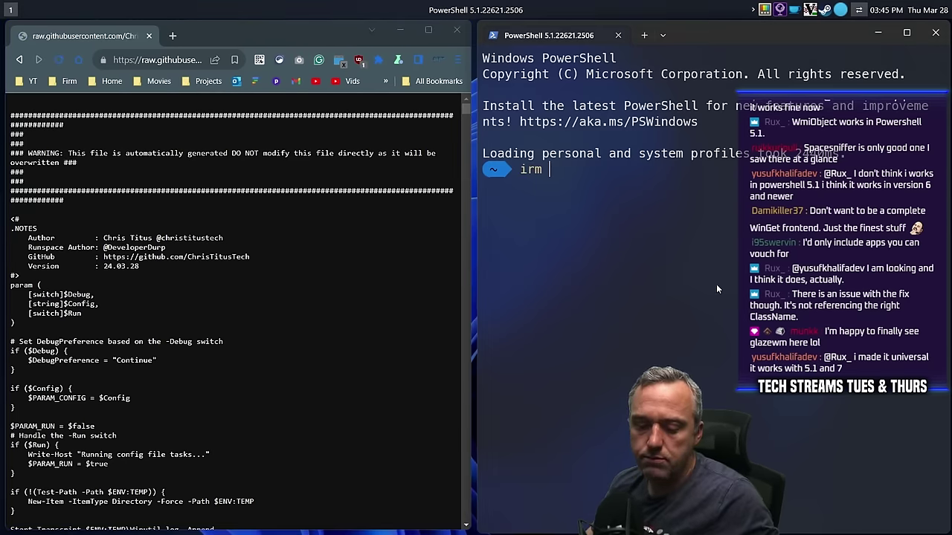
pyautogui.write('https://raw.githubusercontent.com/ChrisTitusTech/winutil/test-2024-03-21/winutil.ps1')
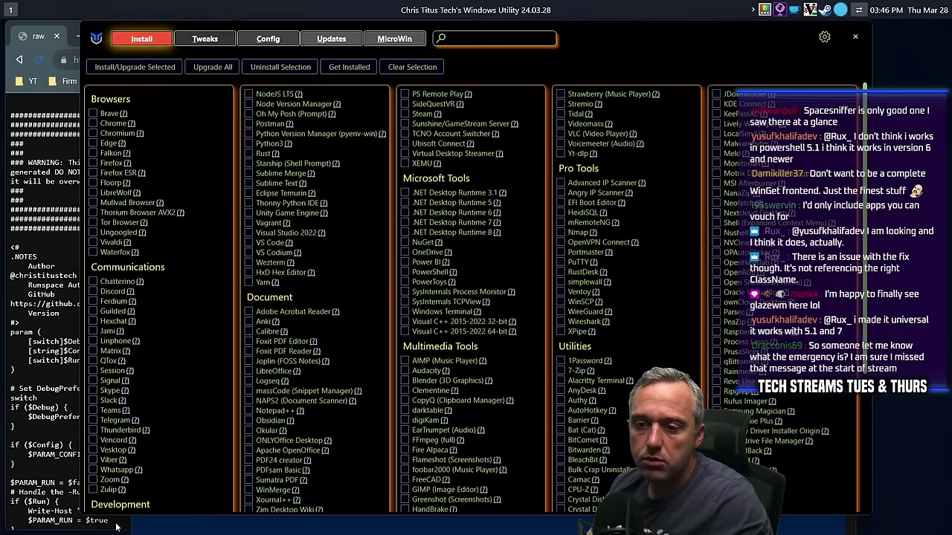
# Look at the winutil console output, switch to the original PowerShell 5.1 window and close it.
pyautogui.hotkey('alt', 'Tab')
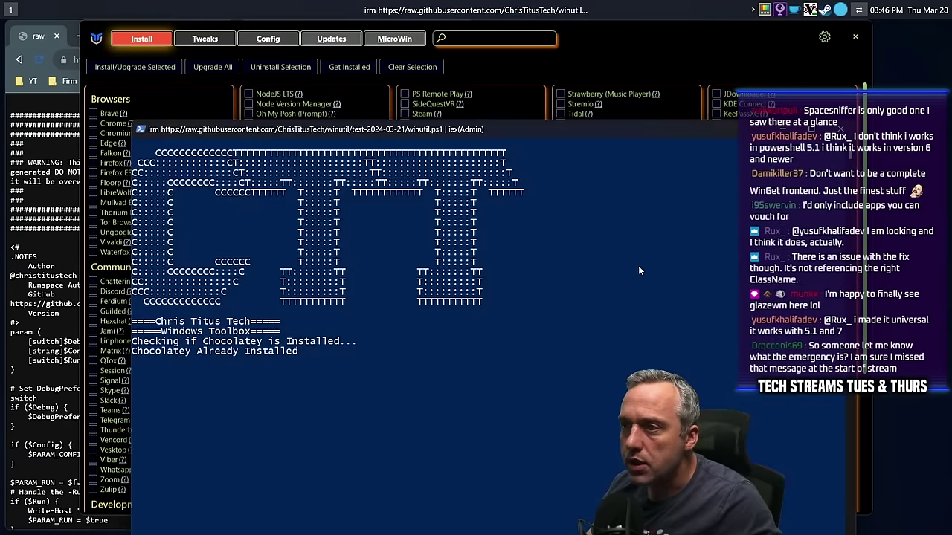
pyautogui.hotkey('alt', 'Tab')
pyautogui.hotkey('alt', 'Tab')
pyautogui.hotkey('alt', 'Tab')
pyautogui.hotkey('alt', 'shift', 'Tab')
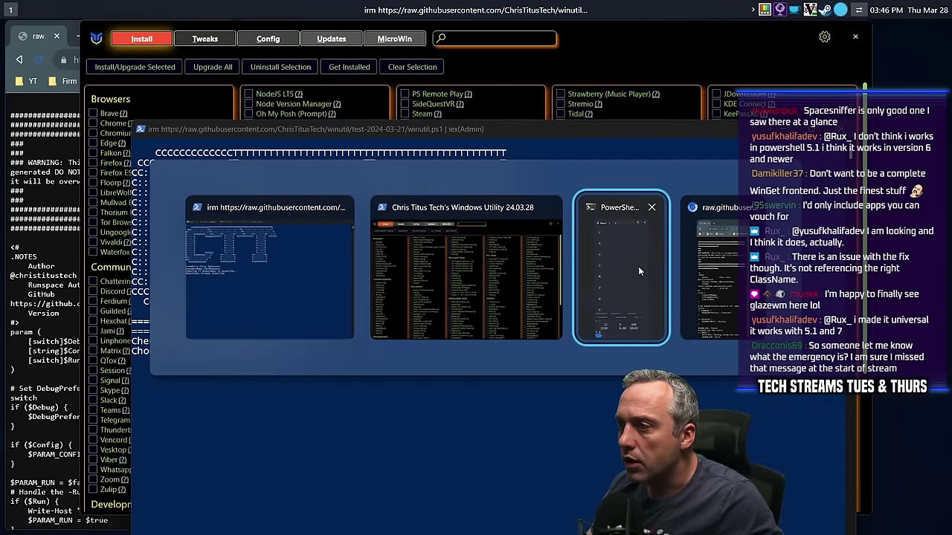
pyautogui.scroll(4, 376, 341)
pyautogui.scroll(-4, 376, 340)
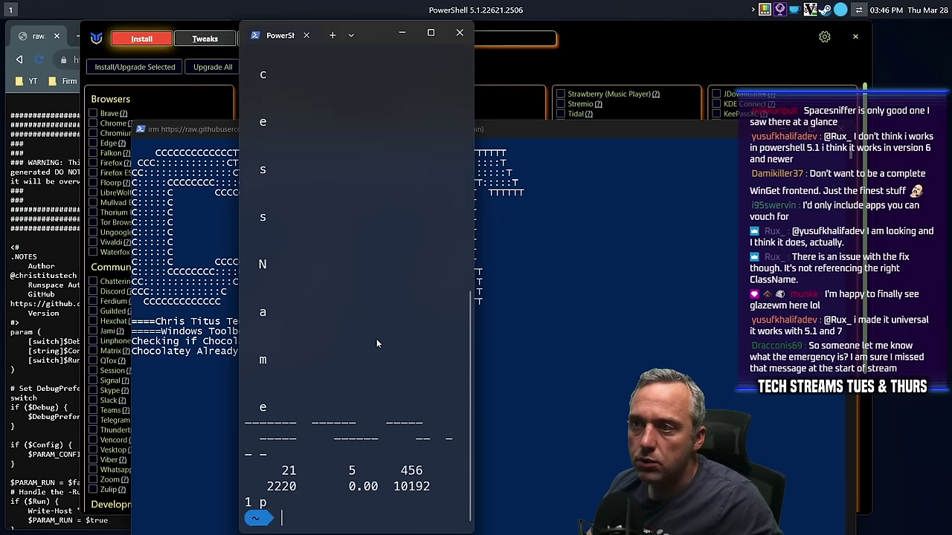
pyautogui.click(459, 32)
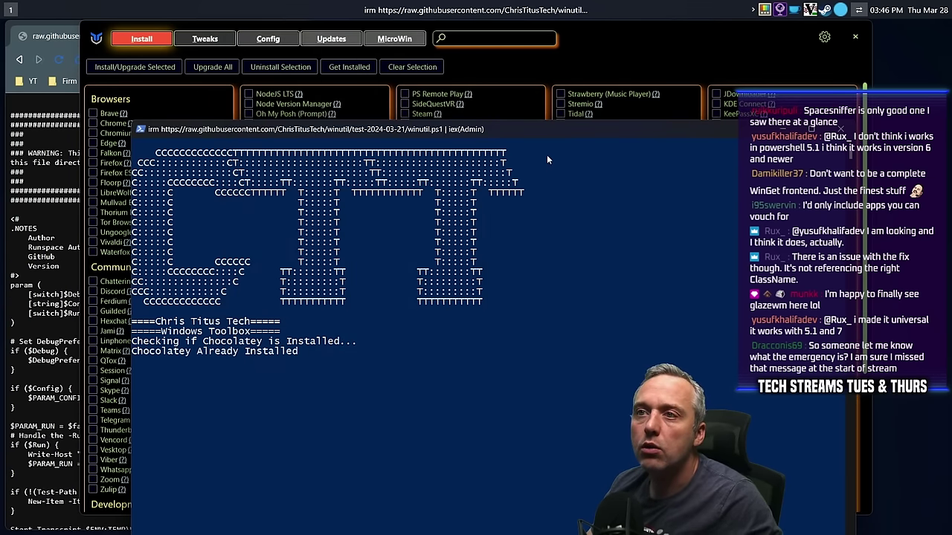
# Return to the browser and go from the raw script back to the winutil repository's main page.
pyautogui.hotkey('alt', 'Tab')
pyautogui.click(19, 59)
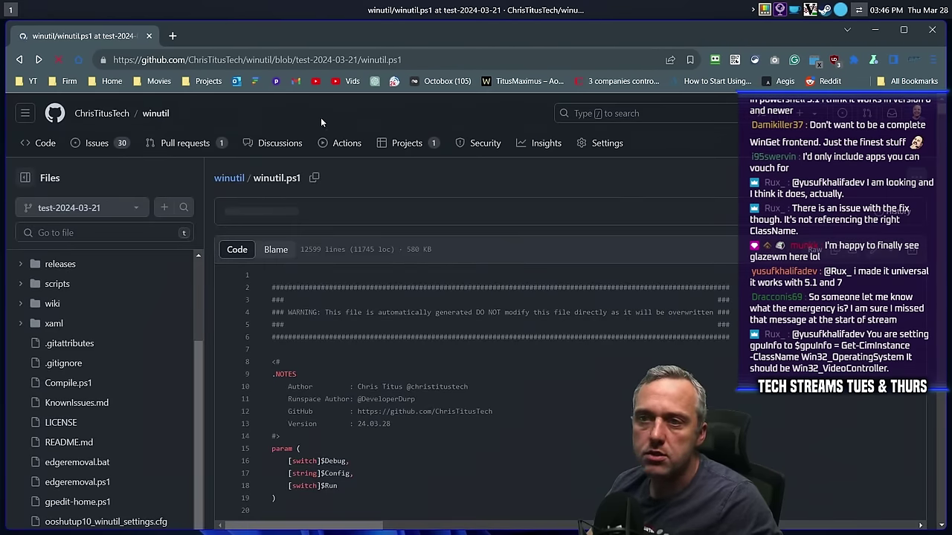
pyautogui.click(155, 113)
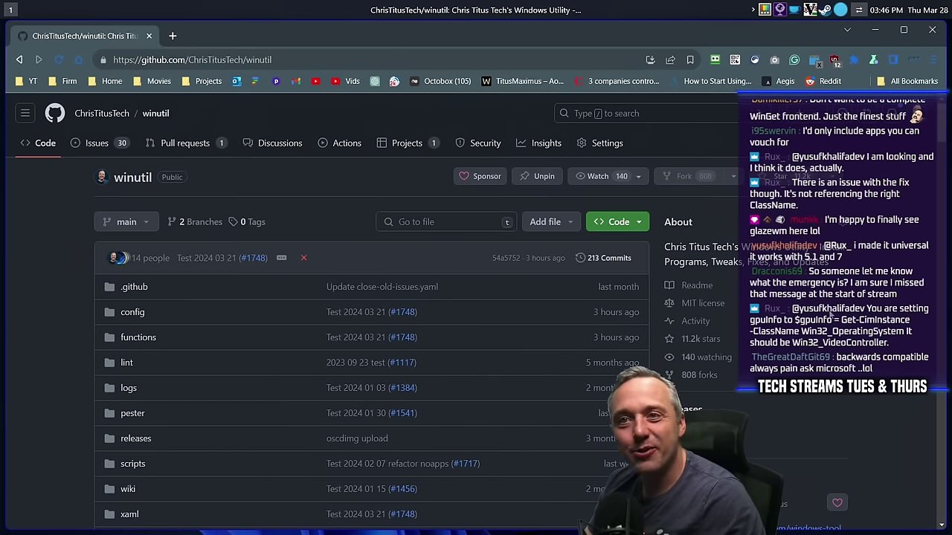
# Search for "glazewm program hotkeys" in a new browser tab and open the glzr-io/glazewm repository on GitHub.
pyautogui.click(172, 36)
pyautogui.write('glazewm')
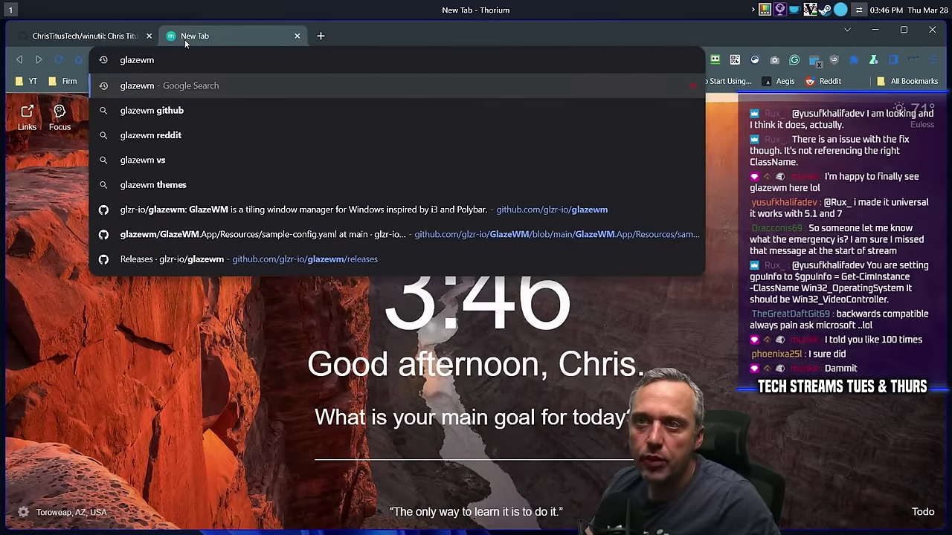
pyautogui.write('program hotkeys')
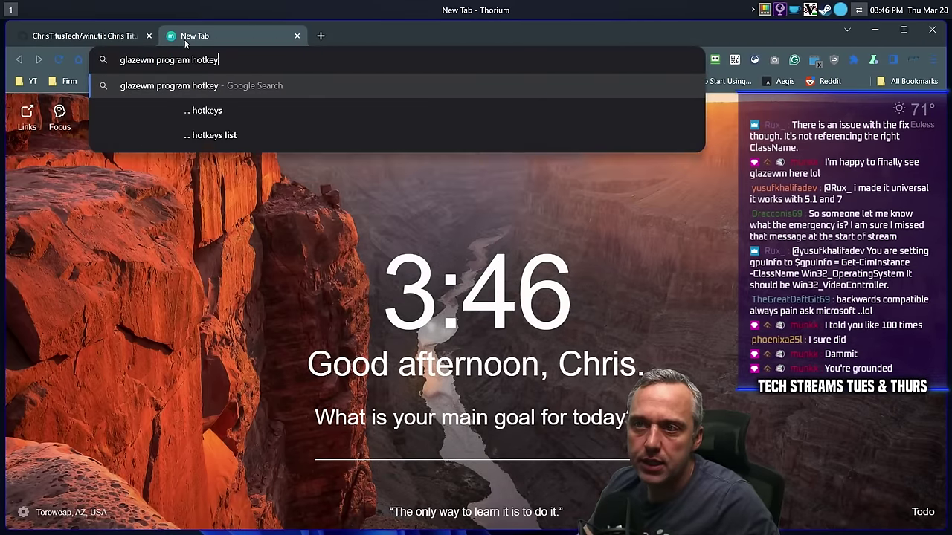
pyautogui.press('Return')
pyautogui.click(183, 279)
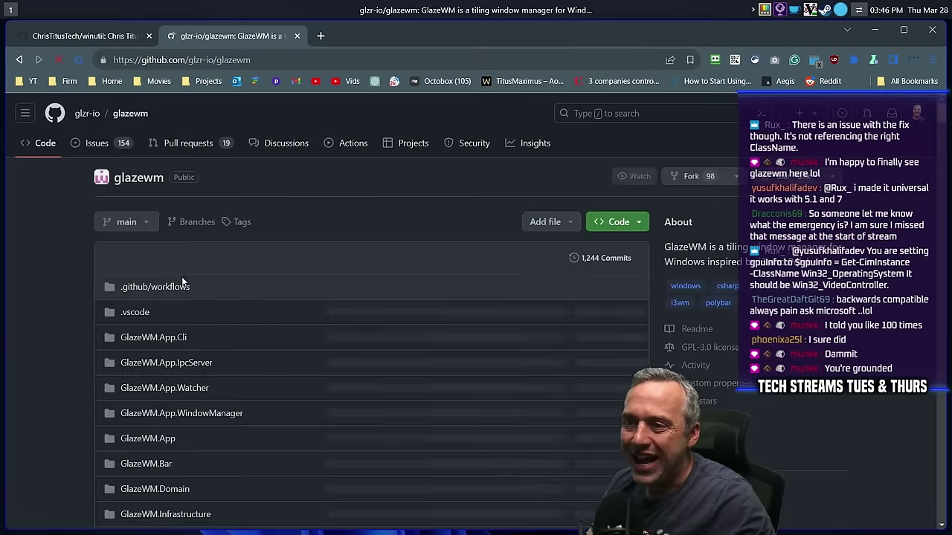
# Find the Configuration section of the GlazeWM README and read its Keybindings part.
pyautogui.scroll(-10, 175, 288)
pyautogui.scroll(-4, 54, 239)
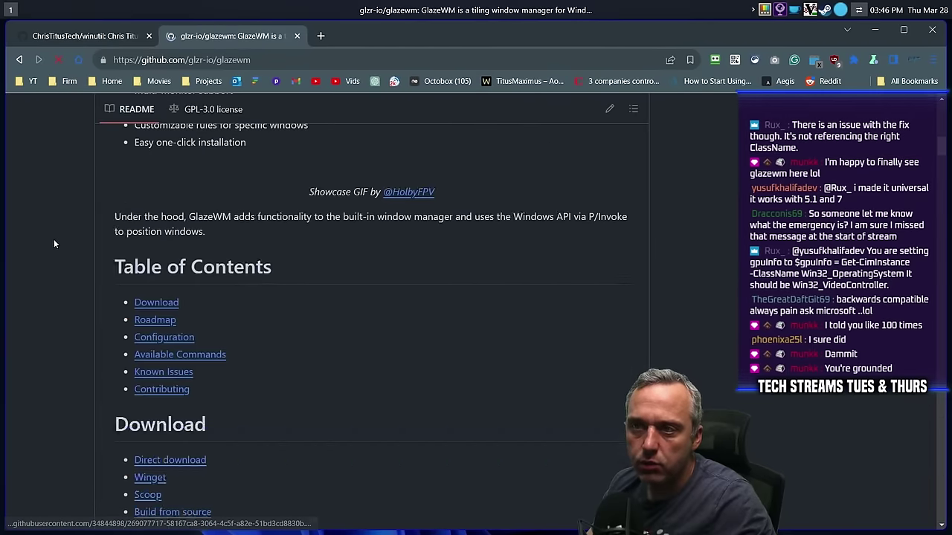
pyautogui.scroll(6, 58, 239)
pyautogui.scroll(-3, 58, 235)
pyautogui.scroll(-3, 57, 236)
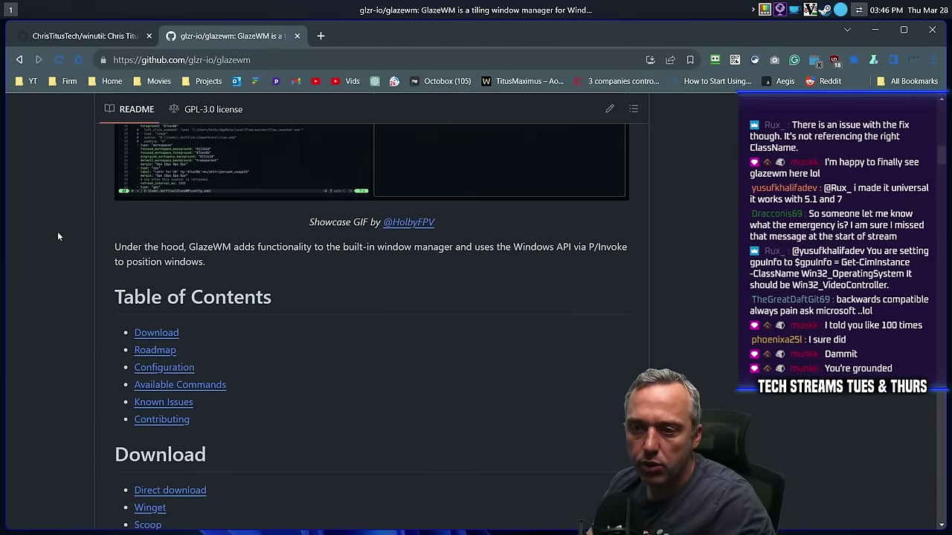
pyautogui.scroll(-1, 162, 301)
pyautogui.click(164, 305)
pyautogui.scroll(-8, 192, 298)
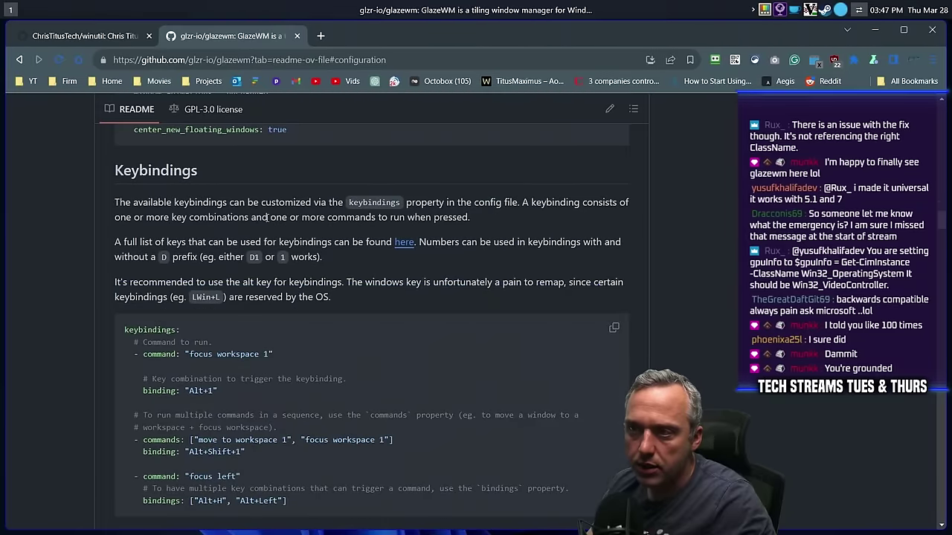
# Look through the linked Microsoft list of key names for keybindings and return to the GlazeWM README.
pyautogui.click(403, 243)
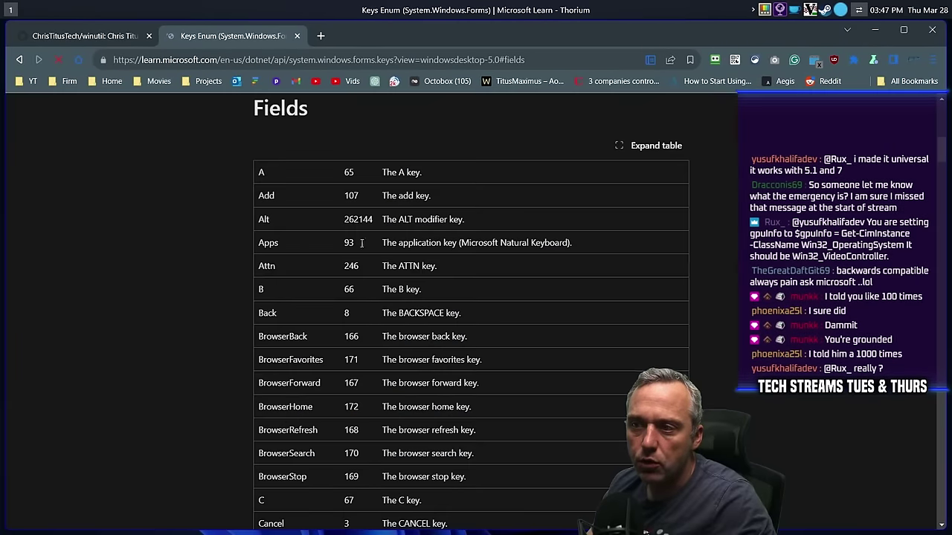
pyautogui.scroll(-20, 271, 231)
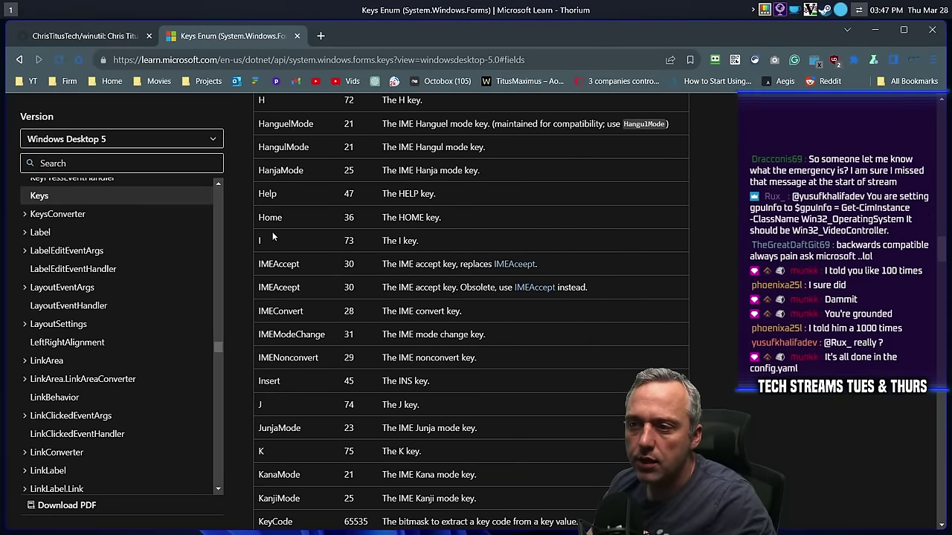
pyautogui.scroll(5, 272, 231)
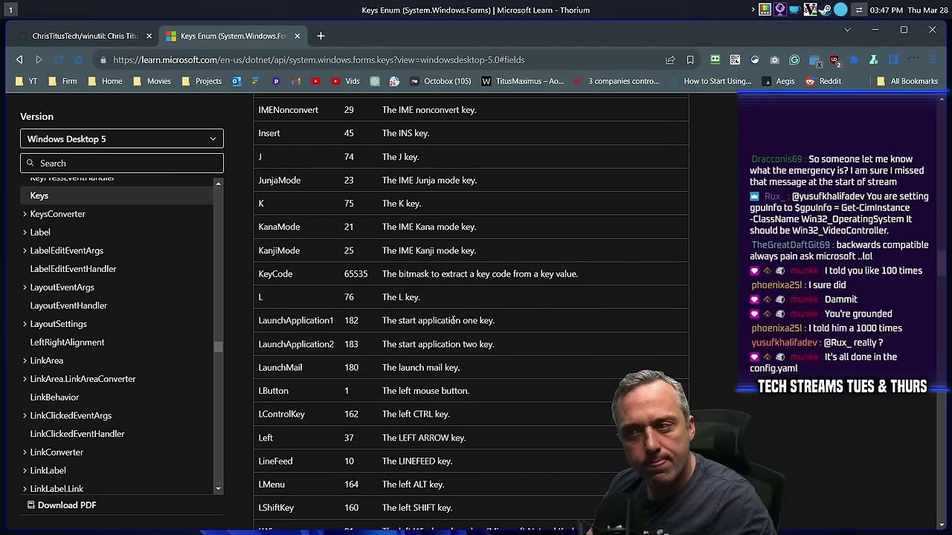
pyautogui.click(19, 59)
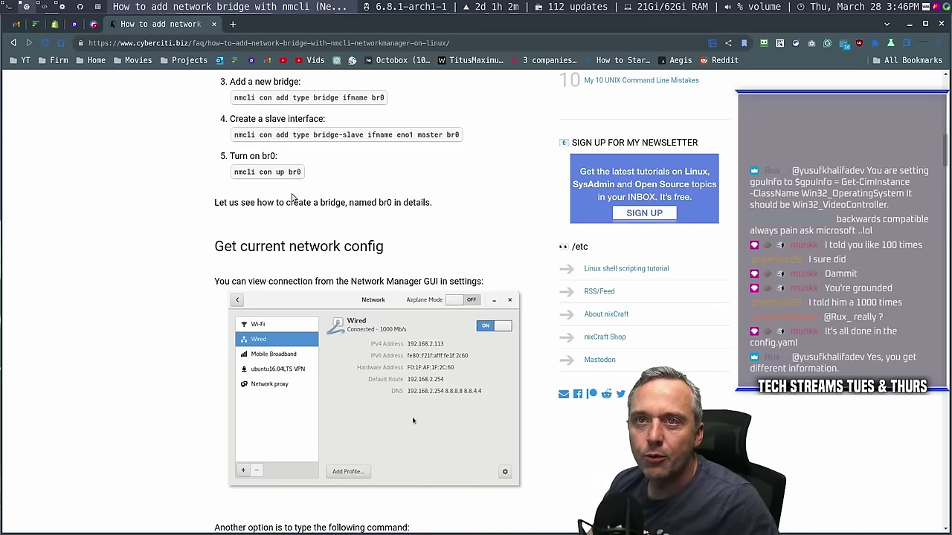
# Switch to workspace 2 and close the blank browser window opened there.
pyautogui.press('super')
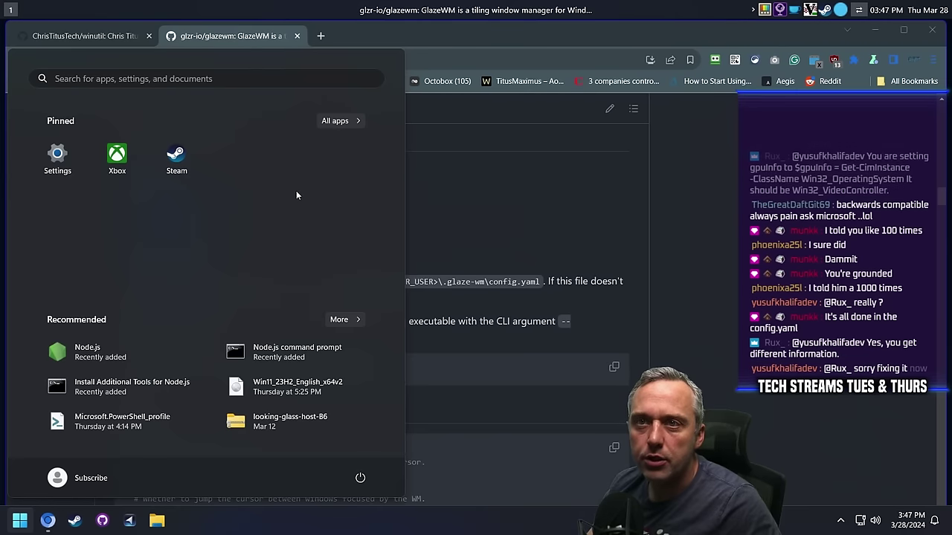
pyautogui.hotkey('alt', '2')
pyautogui.click(47, 521)
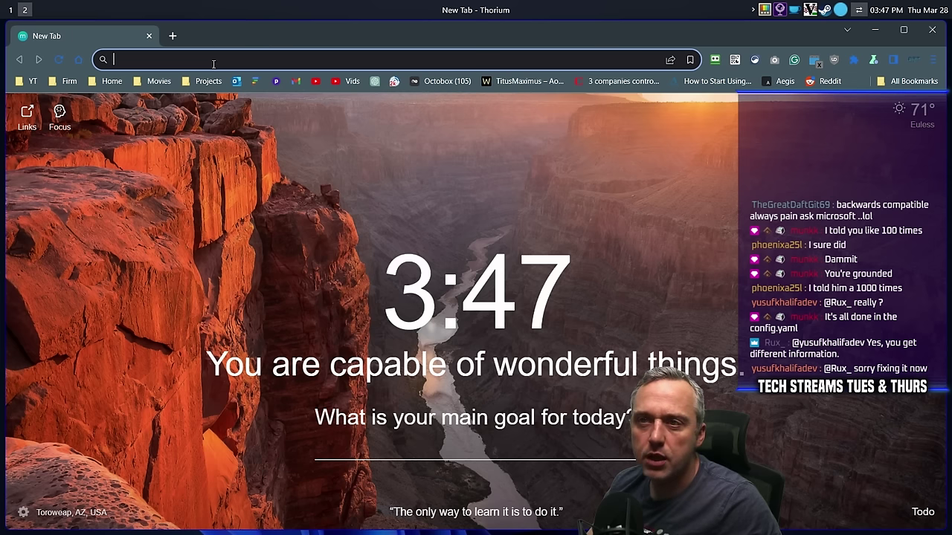
pyautogui.click(149, 36)
# Launch the Cursor editor on workspace 2.
pyautogui.press('super')
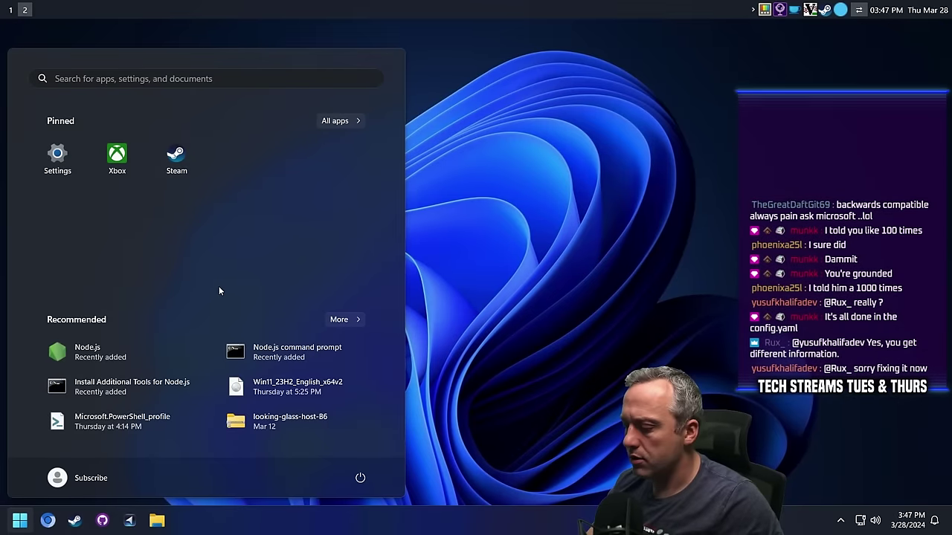
pyautogui.write('cursor')
pyautogui.press('Return')
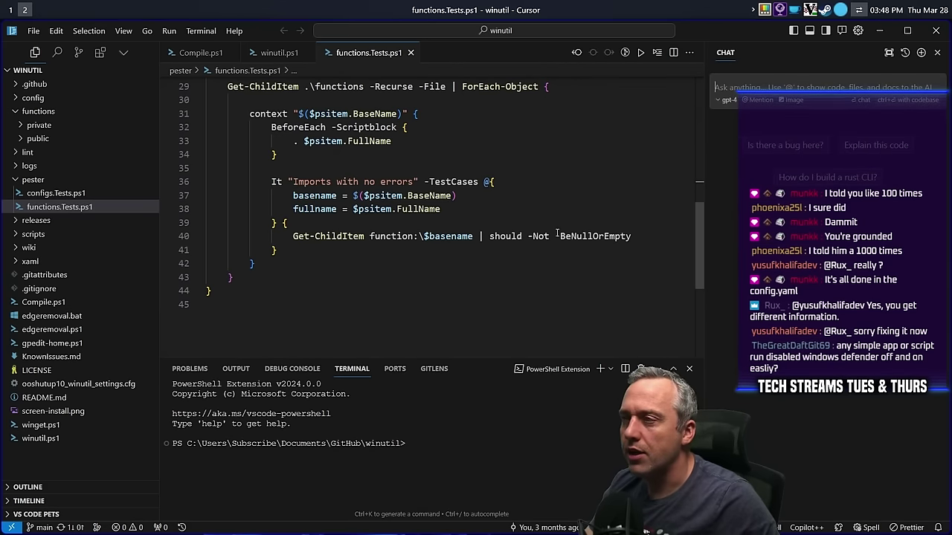
# Ask the AI chat "how to change config.yaml in glazewm to launch my browser as a hotkey".
pyautogui.write('how to launch a')
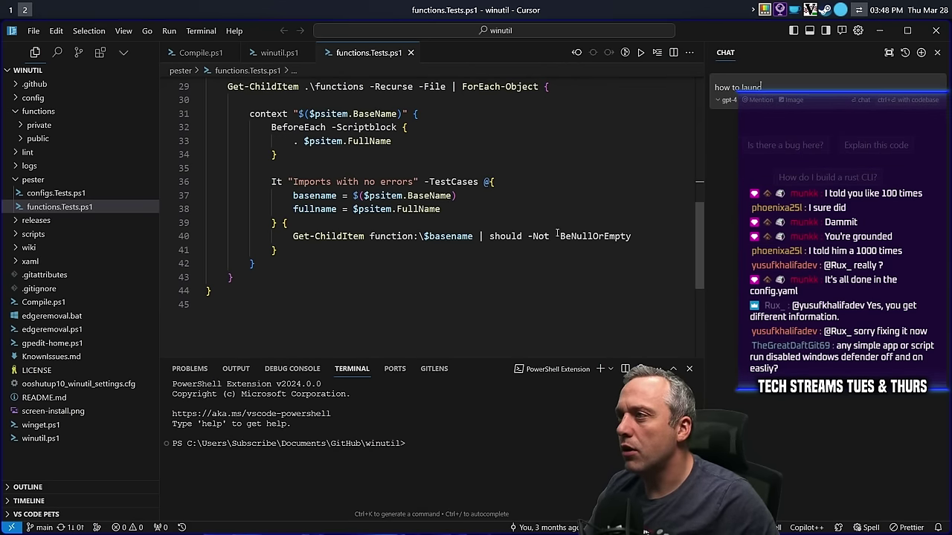
pyautogui.press('BackSpace')
pyautogui.press('BackSpace')
pyautogui.press('BackSpace')
pyautogui.press('BackSpace')
pyautogui.press('BackSpace')
pyautogui.press('BackSpace')
pyautogui.press('BackSpace')
pyautogui.press('BackSpace')
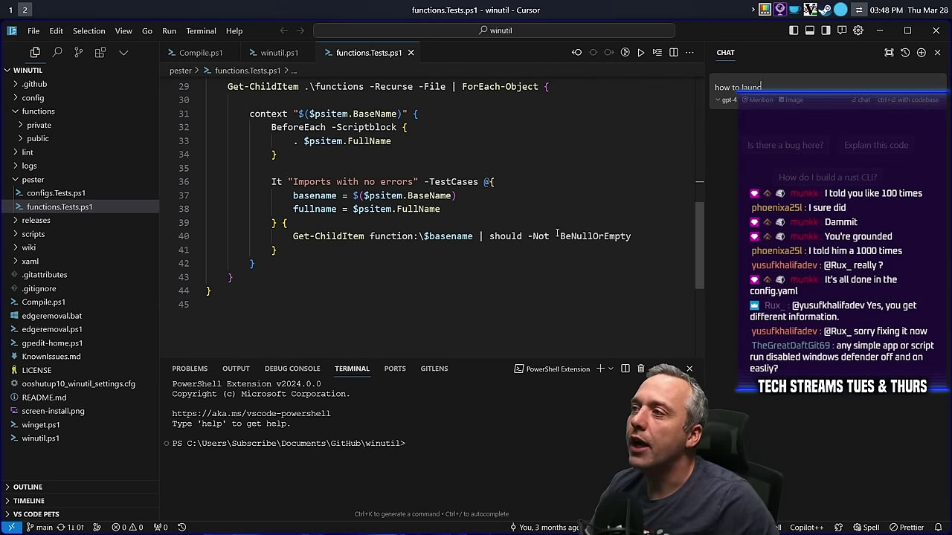
pyautogui.write('change confi')
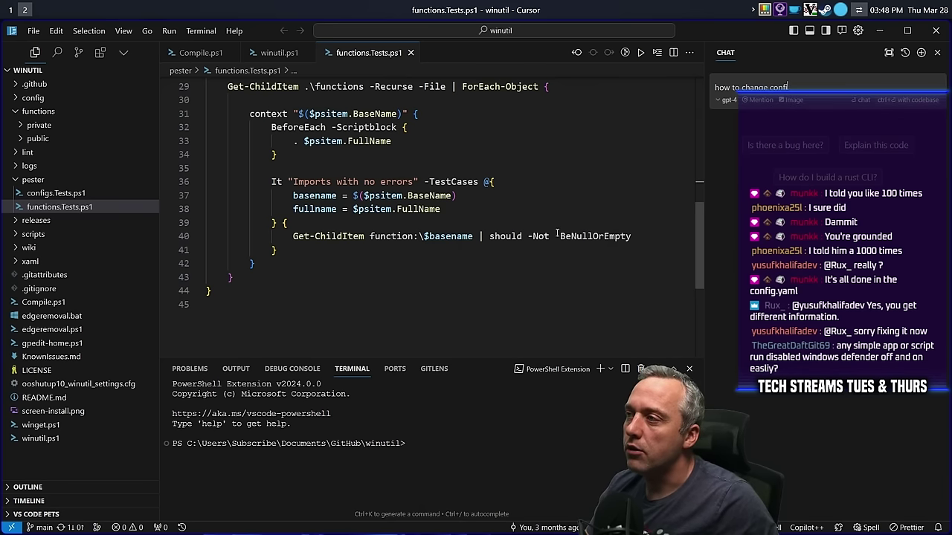
pyautogui.write('g.ya')
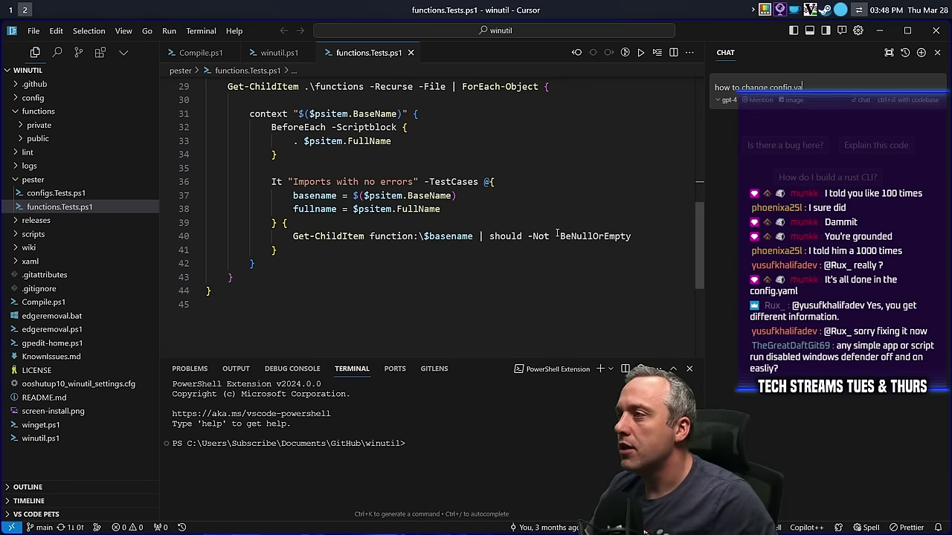
pyautogui.write('ml in glaze')
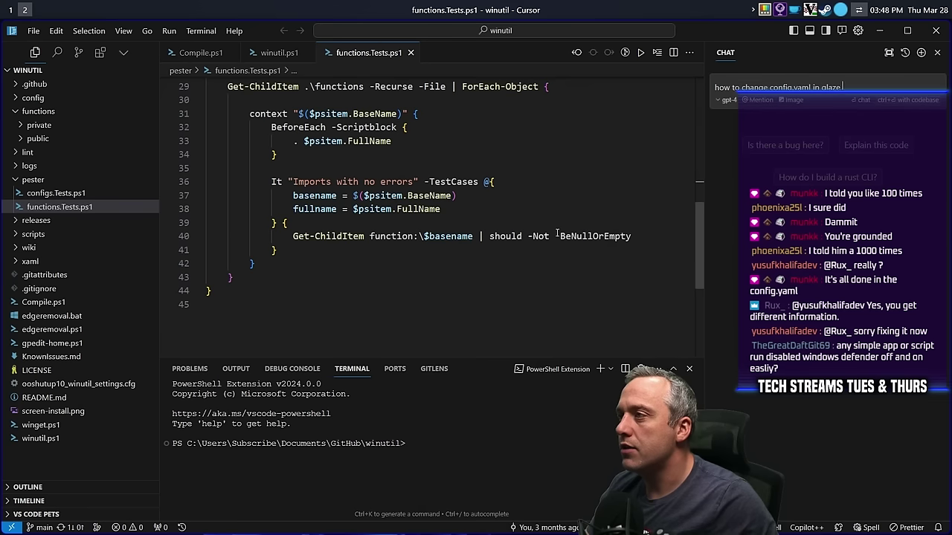
pyautogui.write('wm to launch my')
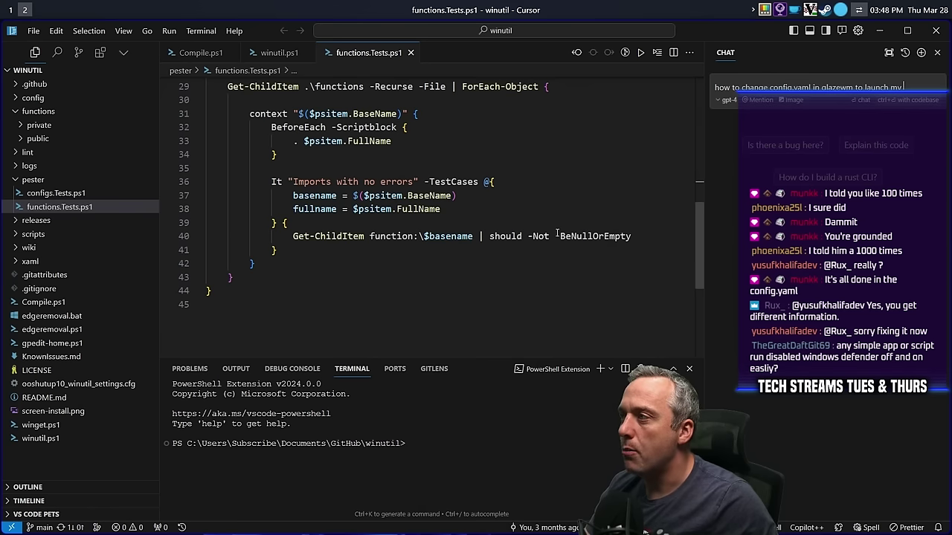
pyautogui.write(' browser as a hotkey')
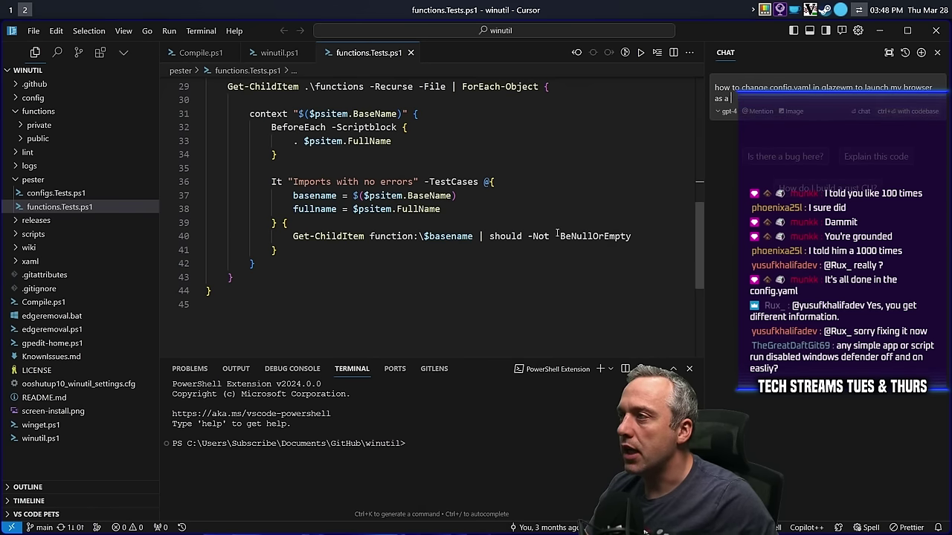
pyautogui.press('Return')
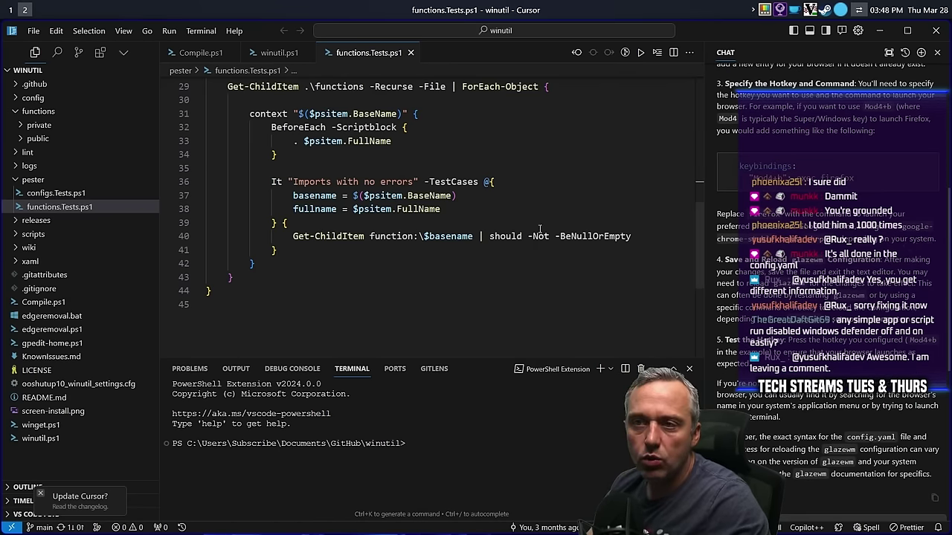
pyautogui.click(365, 264)
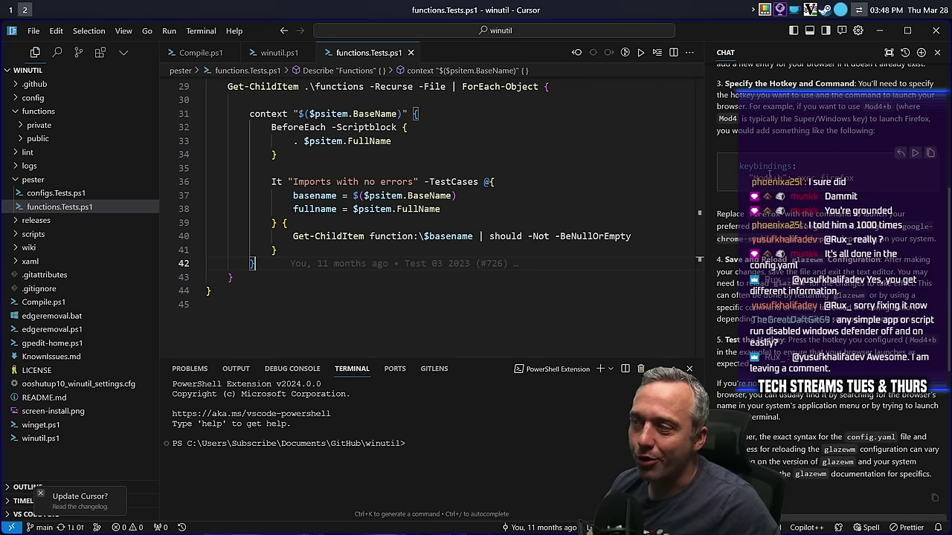
# Open a terminal on workspace 3 and try to change into the .config folder.
pyautogui.hotkey('alt', '1')
pyautogui.hotkey('alt', '3')
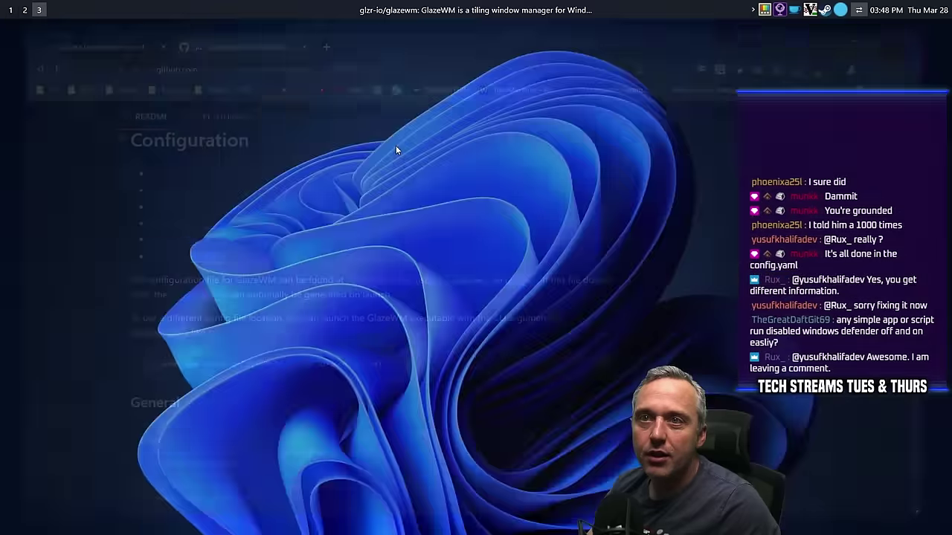
pyautogui.rightClick(20, 521)
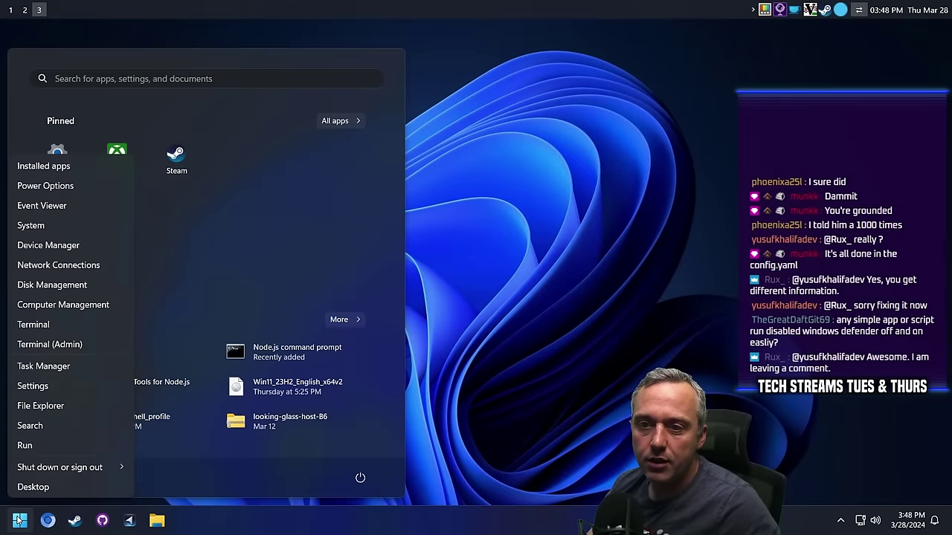
pyautogui.click(43, 329)
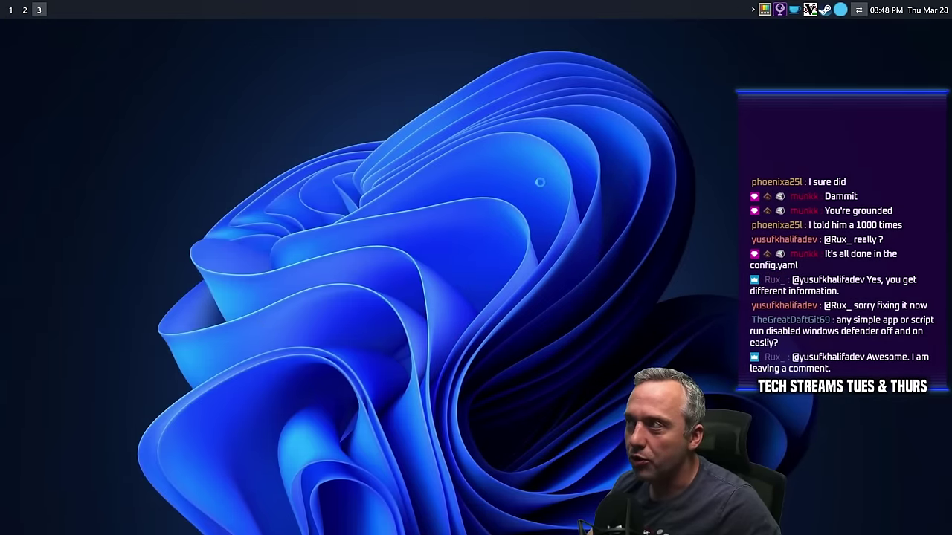
pyautogui.write('cd .config')
pyautogui.press('Return')
# Change into the GlazeWM configuration folder whose name starts with ".gla".
pyautogui.write('cd ')
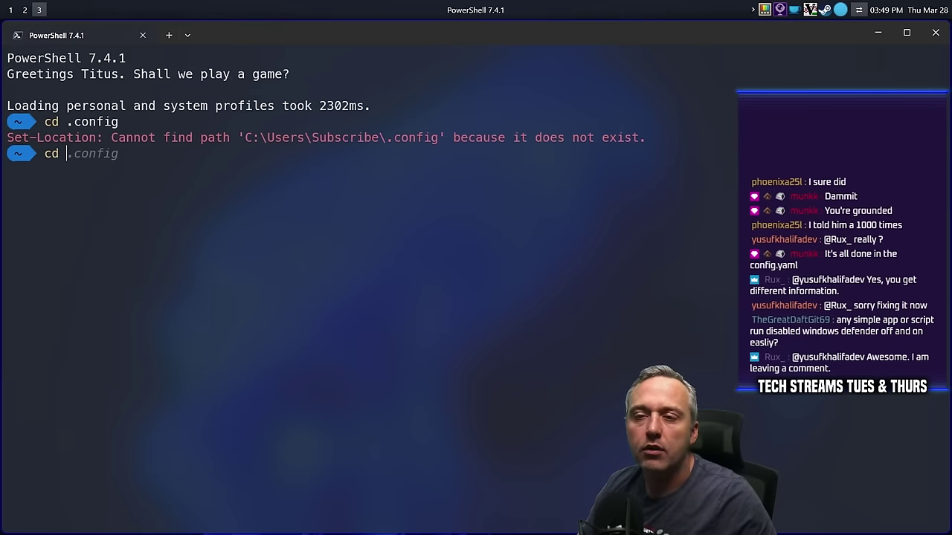
pyautogui.write('glaz')
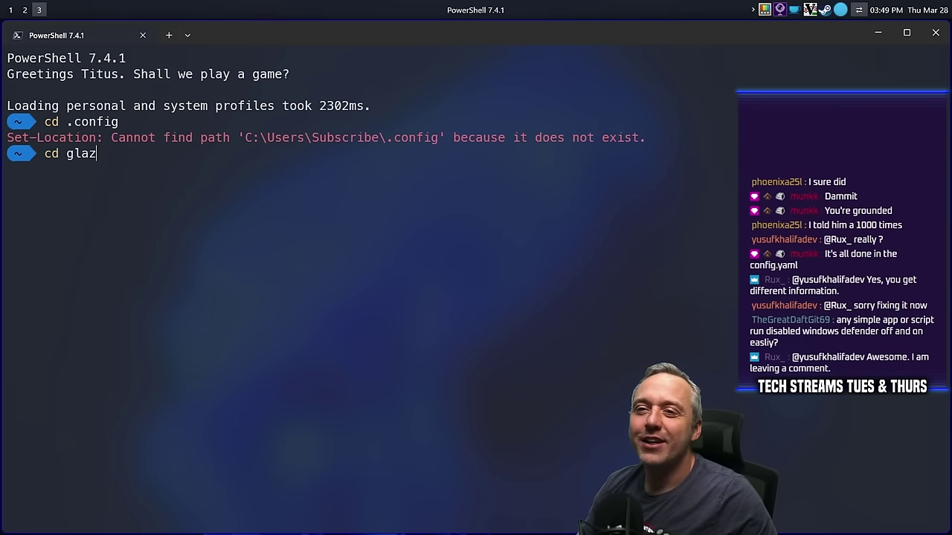
pyautogui.write('ewm')
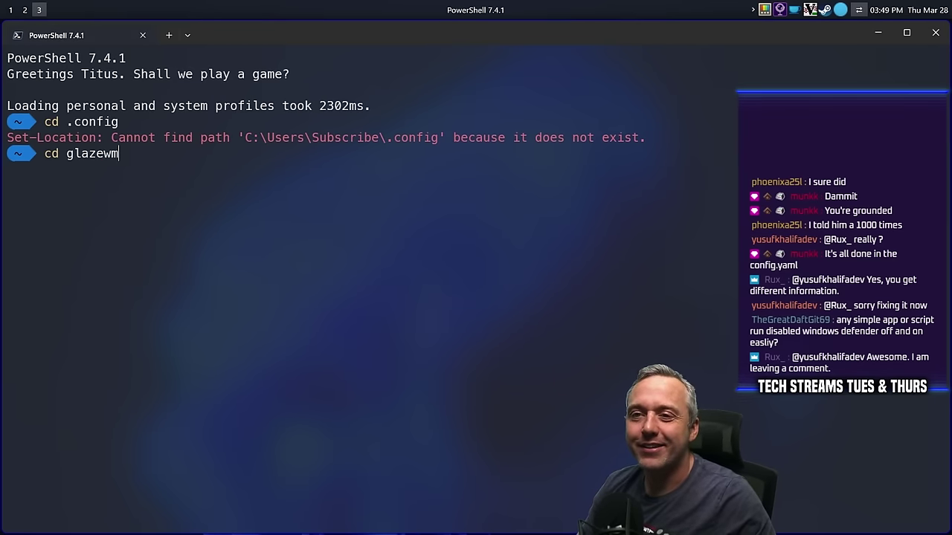
pyautogui.press('BackSpace')
pyautogui.press('BackSpace')
pyautogui.press('BackSpace')
pyautogui.press('BackSpace')
pyautogui.press('BackSpace')
pyautogui.press('BackSpace')
pyautogui.press('BackSpace')
pyautogui.write('.gla')
pyautogui.press('Tab')
pyautogui.press('Return')
# Open config.yaml in Vim and search it for "key".
pyautogui.write('vim .\\config.yaml')
pyautogui.press('Return')
pyautogui.write('/key')
pyautogui.press('Return')
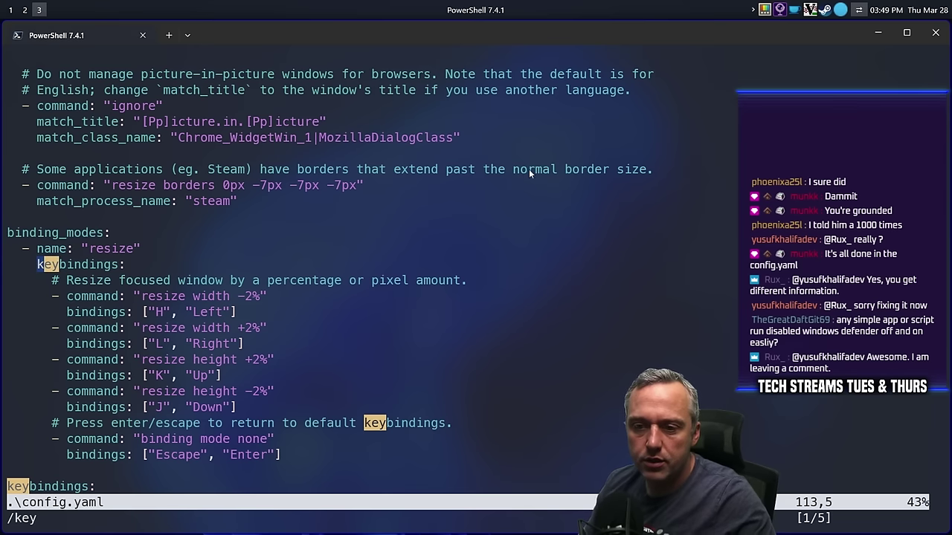
# Insert a new line directly below the top-level keybindings heading in config.yaml.
pyautogui.scroll(-6, 487, 193)
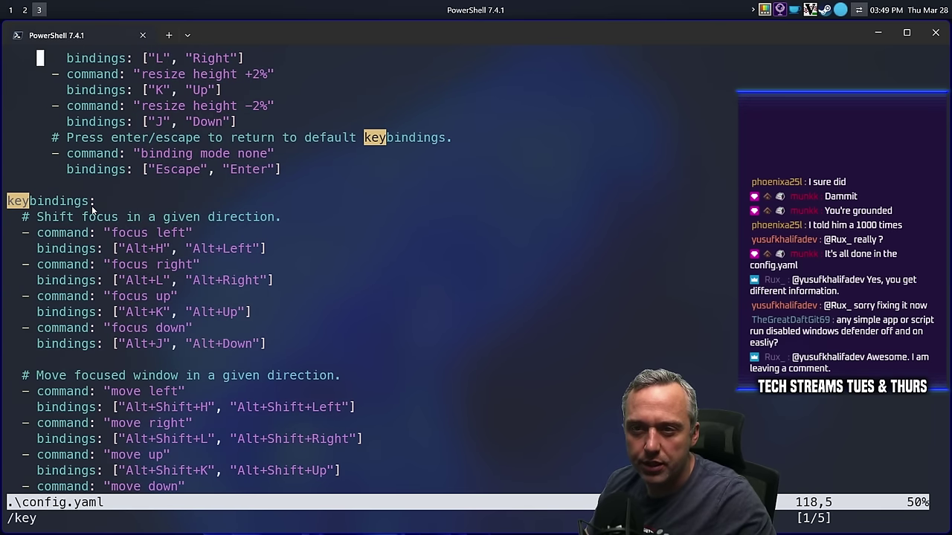
pyautogui.click(103, 201)
pyautogui.press('o')
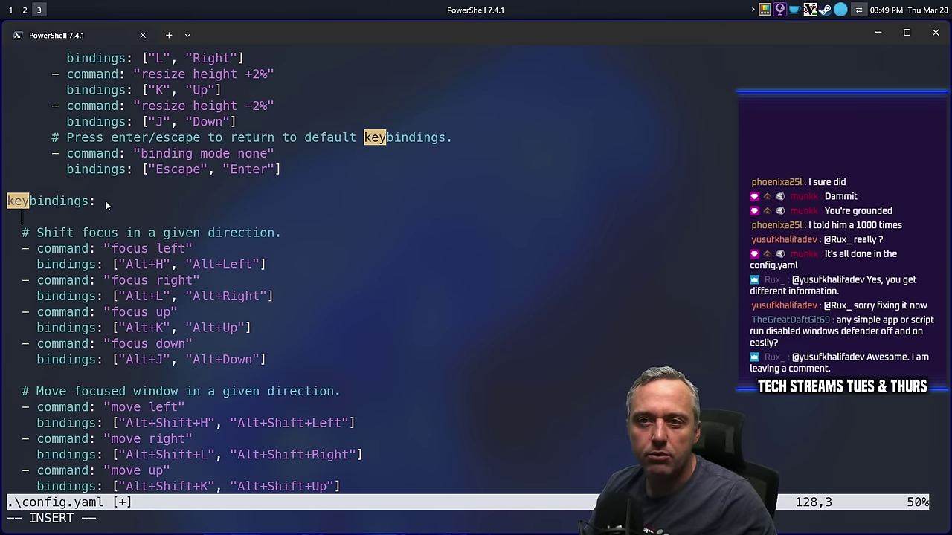
# Look through the existing keybindings in config.yaml for how commands and program launches are bound, then return to the new line.
pyautogui.hotkey('alt', '2')
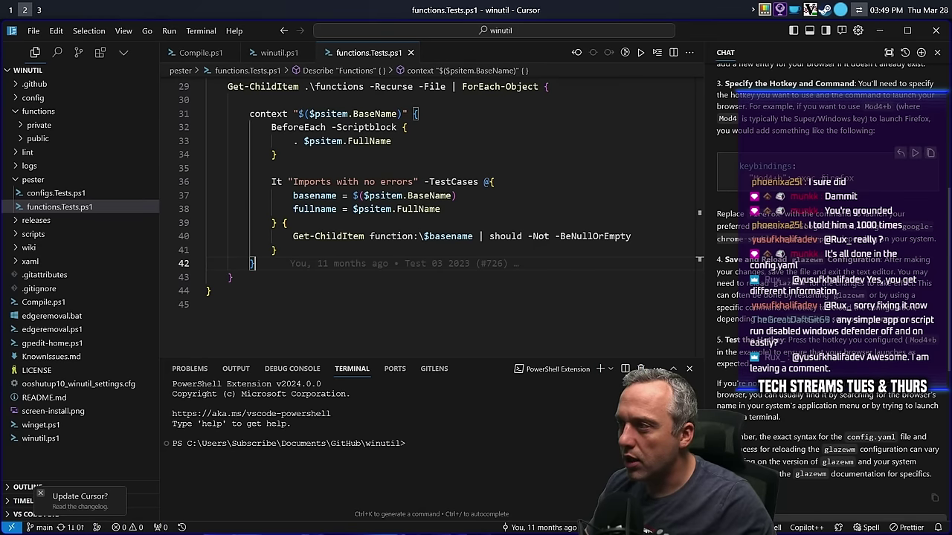
pyautogui.hotkey('alt', '3')
pyautogui.scroll(-3, 95, 346)
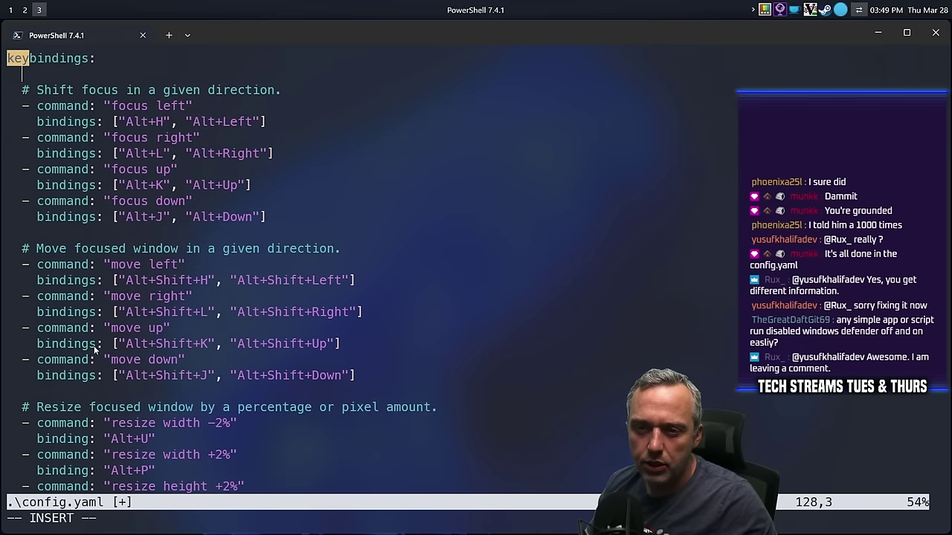
pyautogui.scroll(-8, 59, 392)
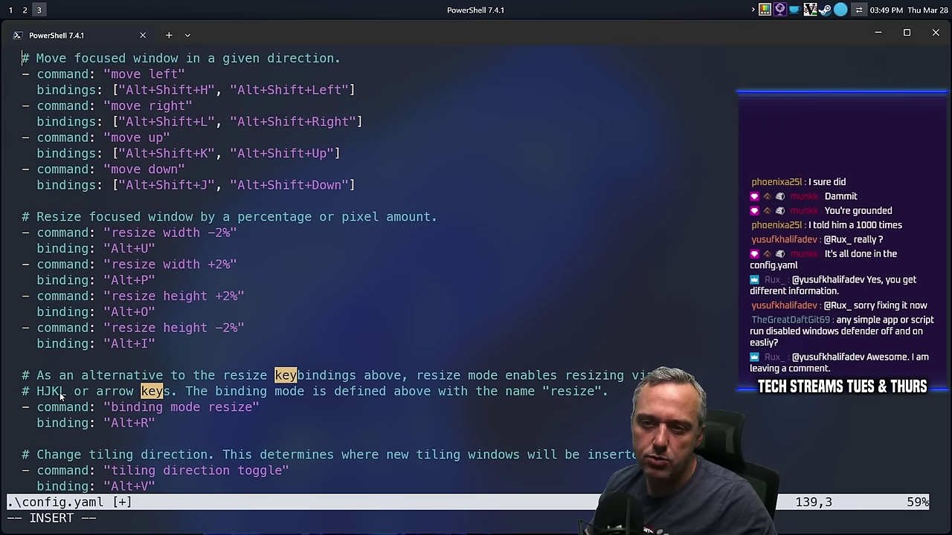
pyautogui.scroll(-14, 59, 392)
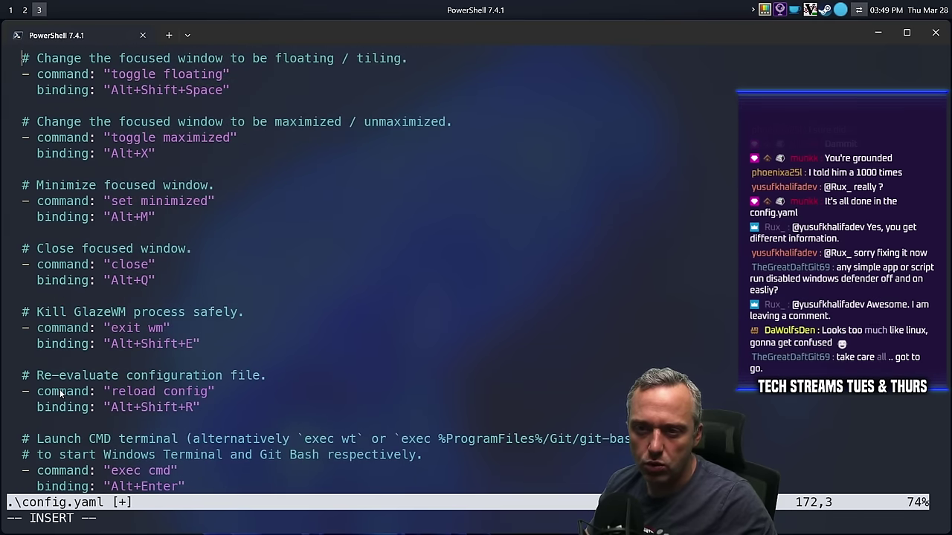
pyautogui.scroll(-17, 61, 392)
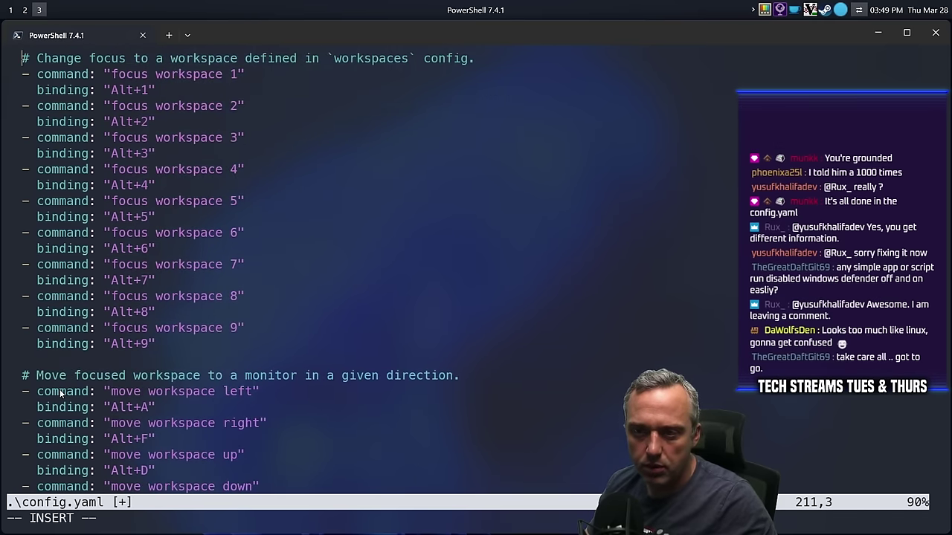
pyautogui.scroll(13, 59, 392)
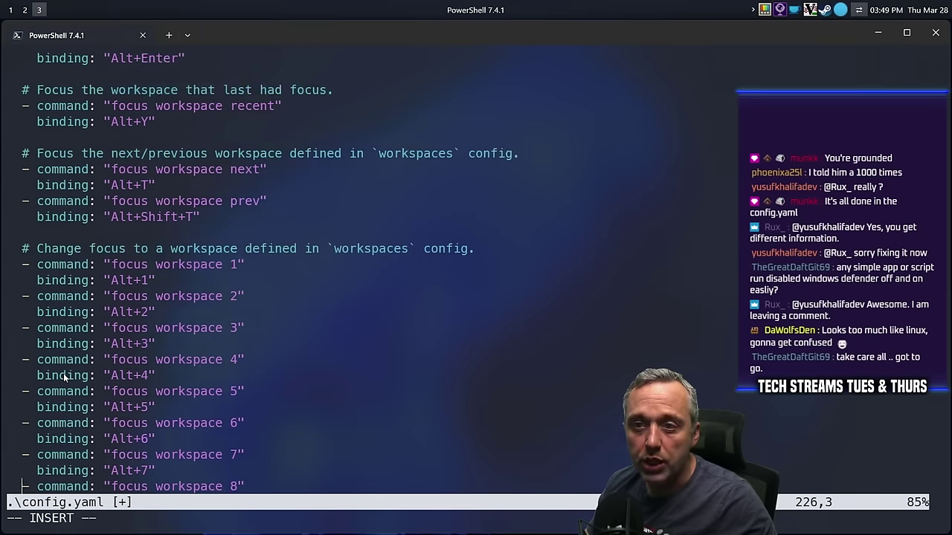
pyautogui.scroll(9, 64, 377)
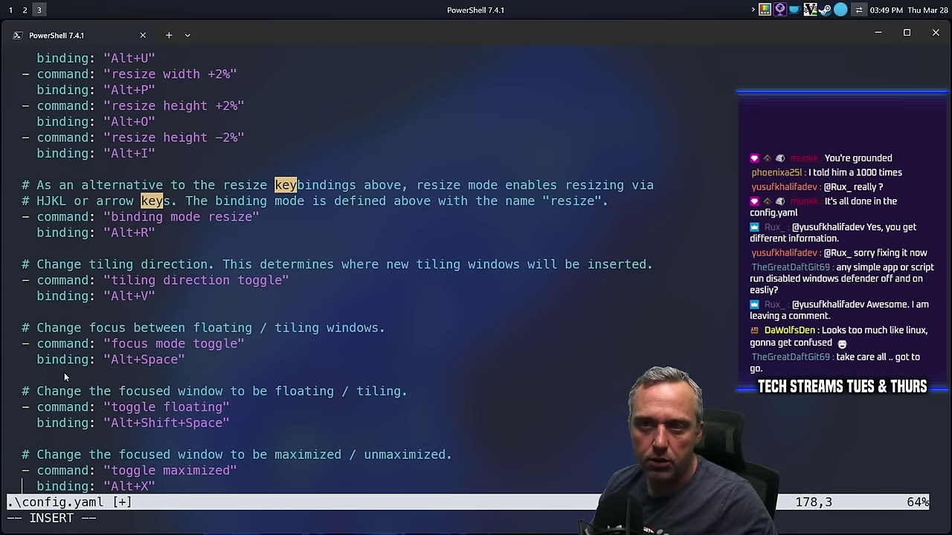
pyautogui.scroll(11, 64, 376)
pyautogui.click(58, 211)
pyautogui.press('super')
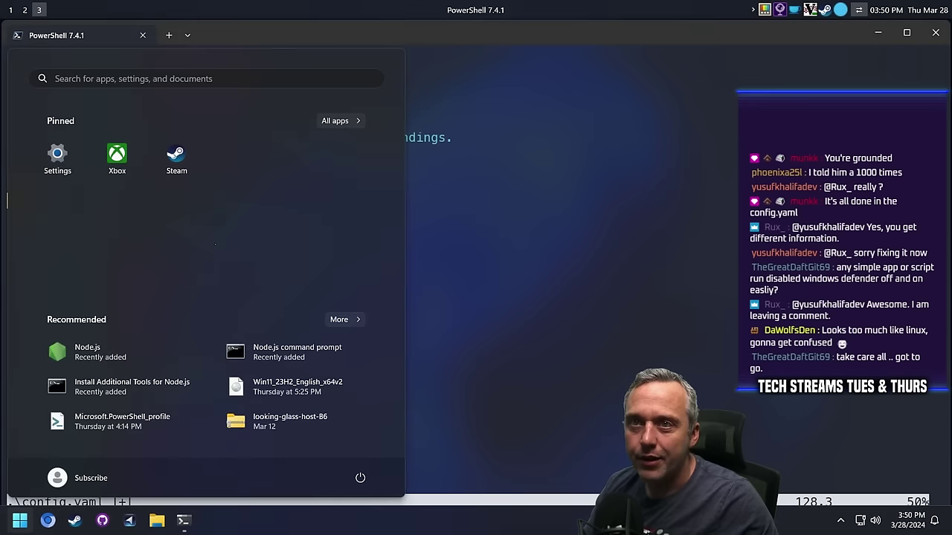
pyautogui.click(519, 110)
# Copy the chat's suggested "Mod4+b" exec binding into the new line and set its program to thorium.
pyautogui.hotkey('alt', '2')
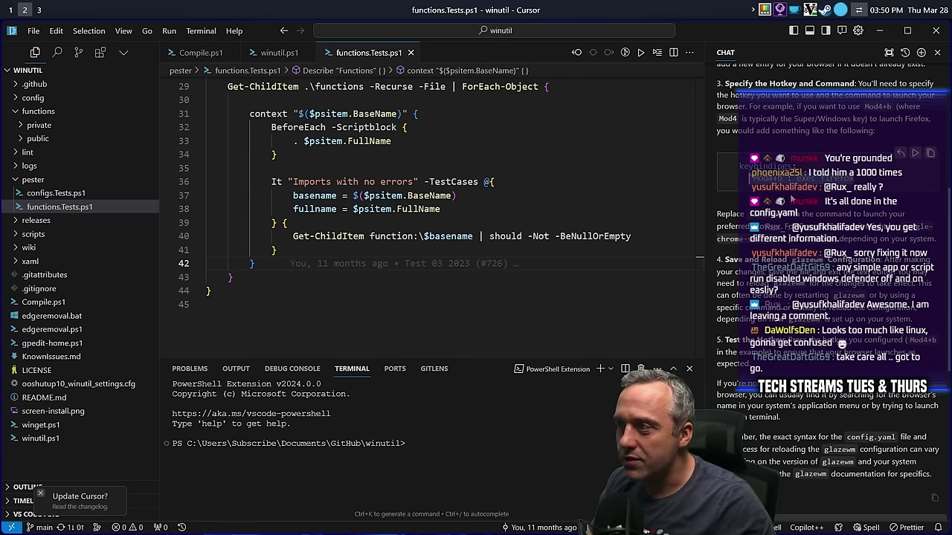
pyautogui.hotkey('alt', '3')
pyautogui.press('BackSpace')
pyautogui.press('BackSpace')
pyautogui.press('BackSpace')
pyautogui.press('BackSpace')
pyautogui.press('BackSpace')
pyautogui.press('BackSpace')
pyautogui.press('BackSpace')
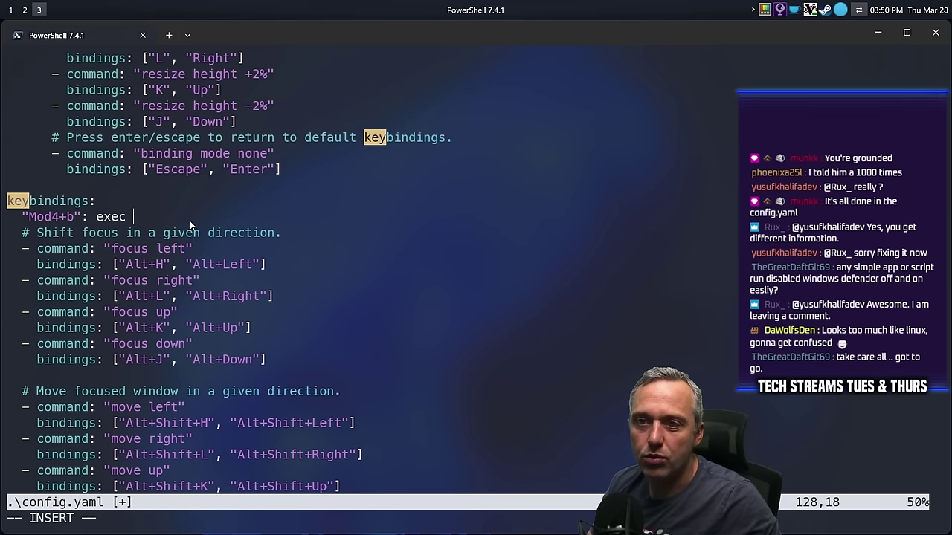
pyautogui.write('thorium')
# Change the new Thorium binding's key combination to "Alt+b".
pyautogui.press('Left')
pyautogui.press('Left')
pyautogui.press('Left')
pyautogui.press('Left')
pyautogui.press('Left')
pyautogui.press('Left')
pyautogui.press('Left')
pyautogui.press('Left')
pyautogui.press('Left')
pyautogui.press('Left')
pyautogui.press('Left')
pyautogui.press('Left')
pyautogui.press('Left')
pyautogui.press('Left')
pyautogui.press('Left')
pyautogui.press('Left')
pyautogui.press('Left')
pyautogui.press('Left')
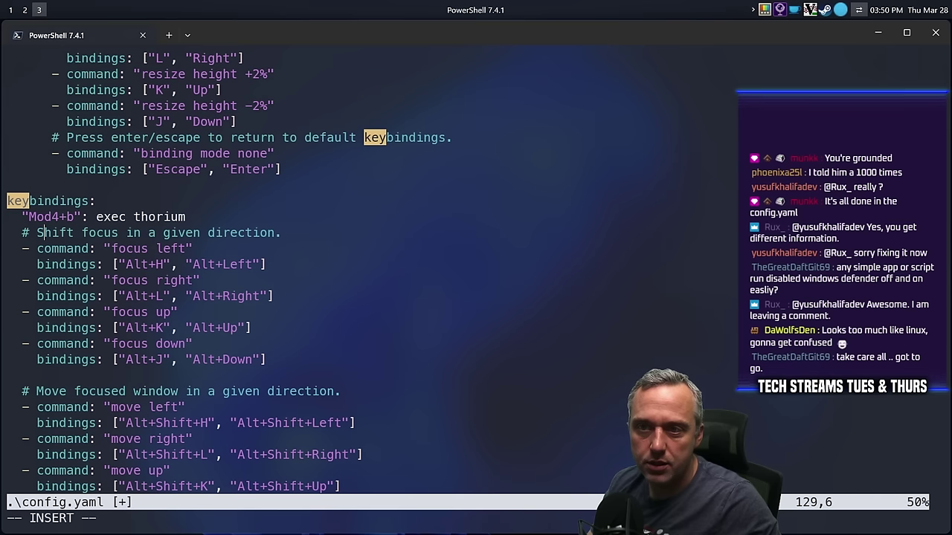
pyautogui.press('BackSpace')
pyautogui.press('BackSpace')
pyautogui.press('BackSpace')
pyautogui.press('BackSpace')
pyautogui.press('BackSpace')
pyautogui.write('"Alt')
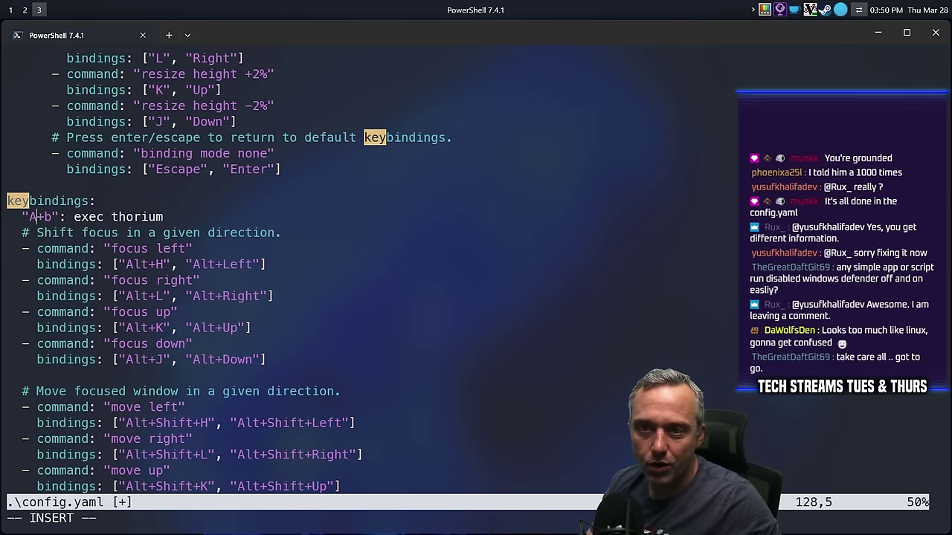
pyautogui.click(203, 216)
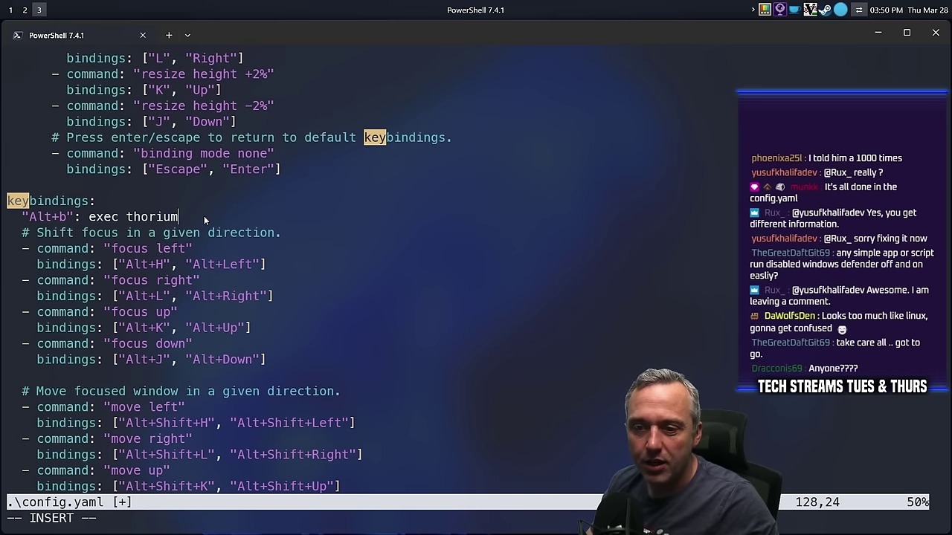
# Check the target path in the Thorium shortcut's properties and close the dialog.
pyautogui.press('super')
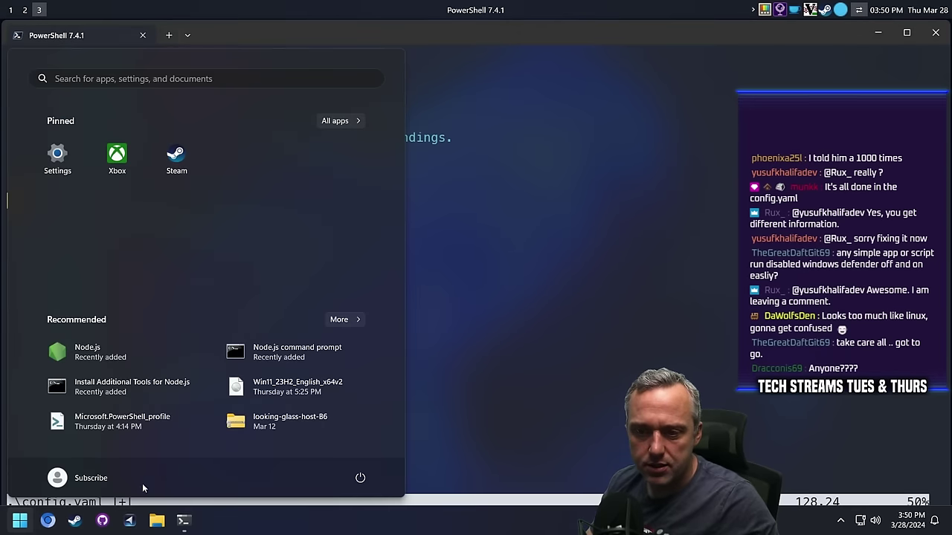
pyautogui.rightClick(49, 522)
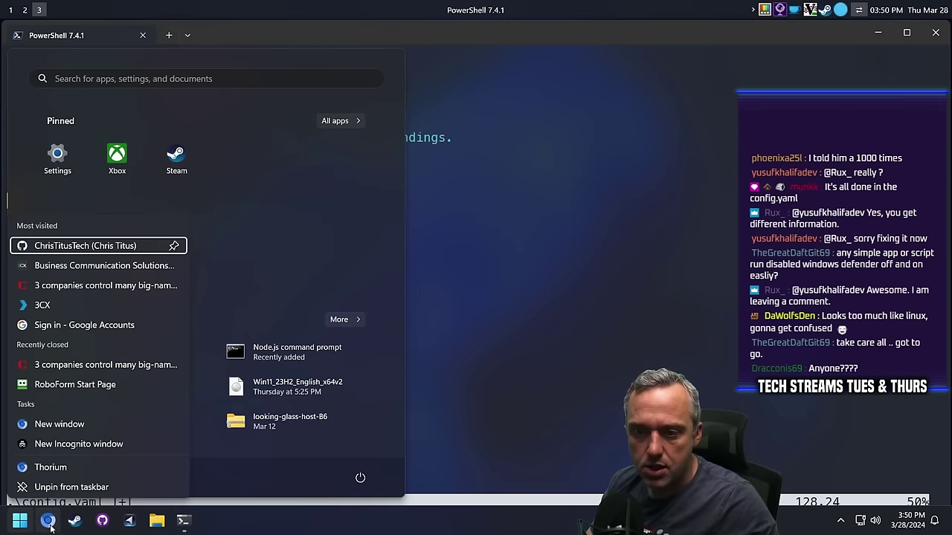
pyautogui.rightClick(62, 469)
pyautogui.click(82, 455)
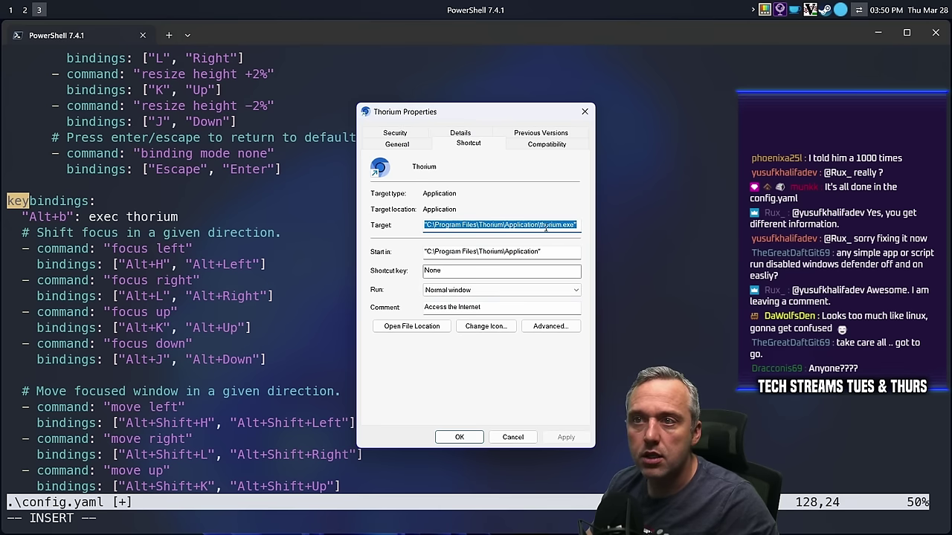
pyautogui.click(513, 437)
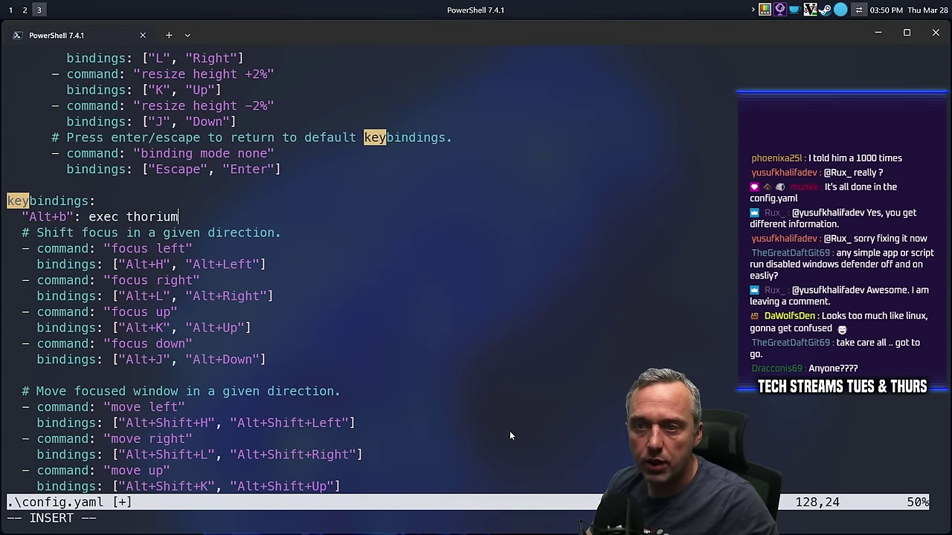
# Save config.yaml with the new Alt+b Thorium binding and exit Vim.
pyautogui.click(408, 321)
pyautogui.press('Escape')
pyautogui.write(':wq')
pyautogui.press('Return')
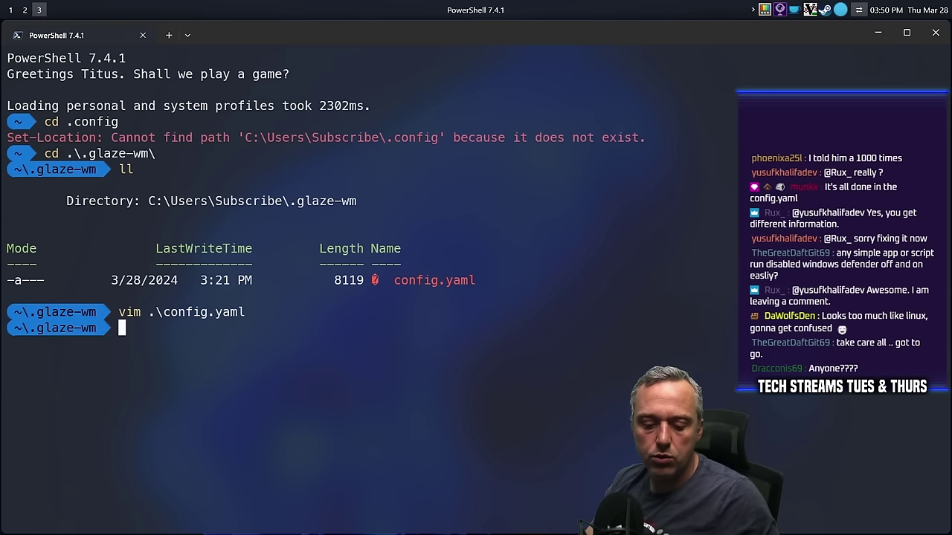
# Try to reload the GlazeWM configuration with the edited config.yaml and dismiss the dialog.
pyautogui.press('super+shift+s')
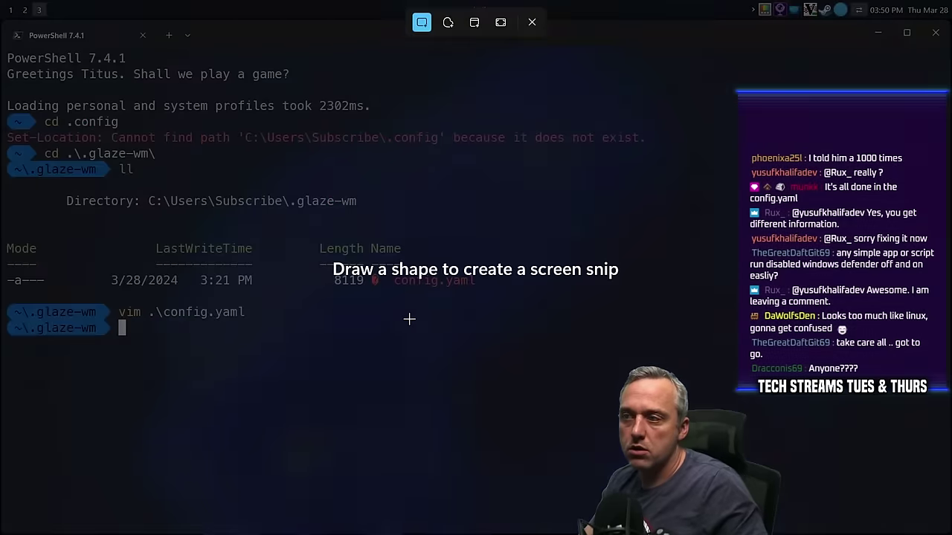
pyautogui.press('Escape')
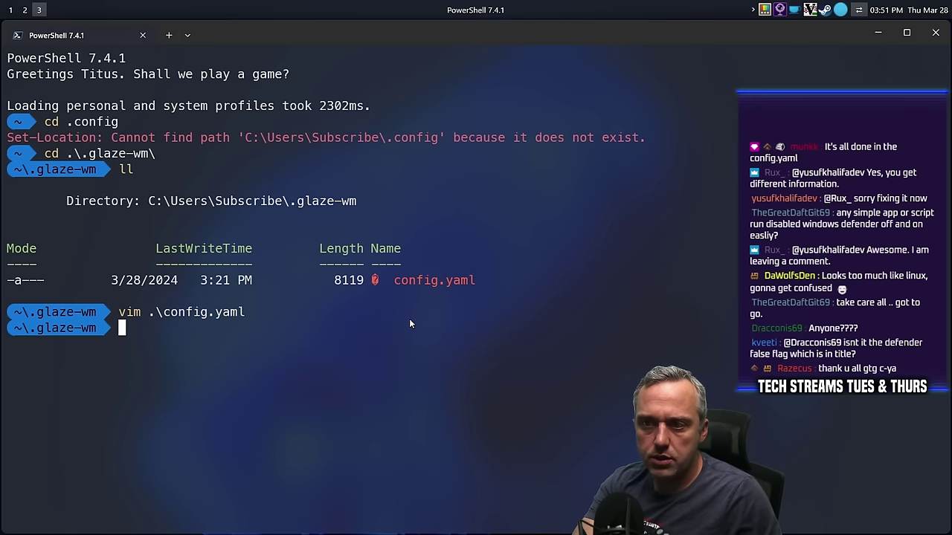
pyautogui.press('super+shift+s')
pyautogui.press('Escape')
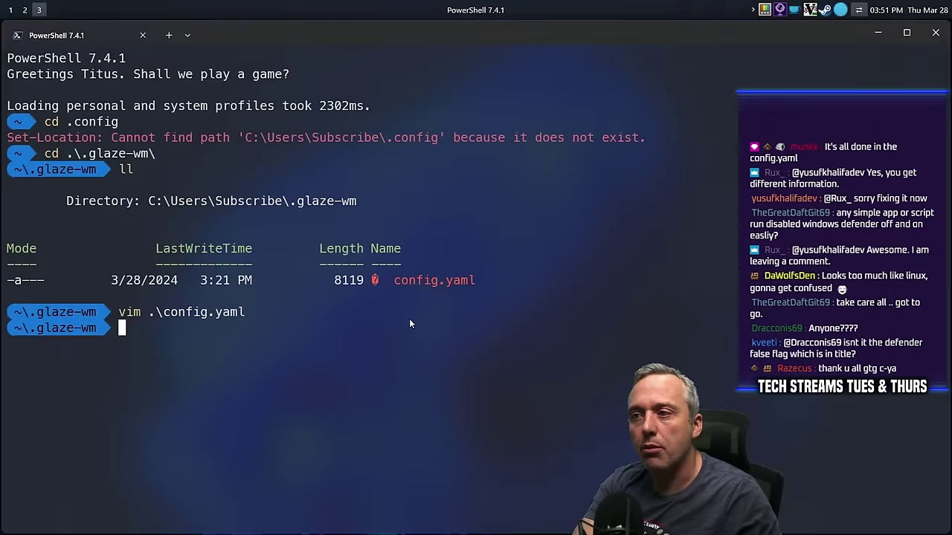
pyautogui.hotkey('alt', 'shift', 'r')
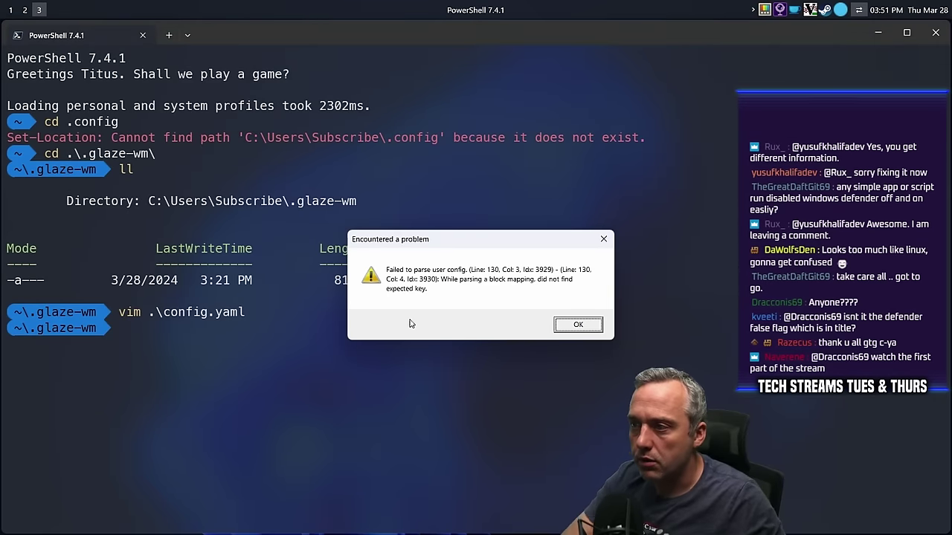
pyautogui.click(577, 325)
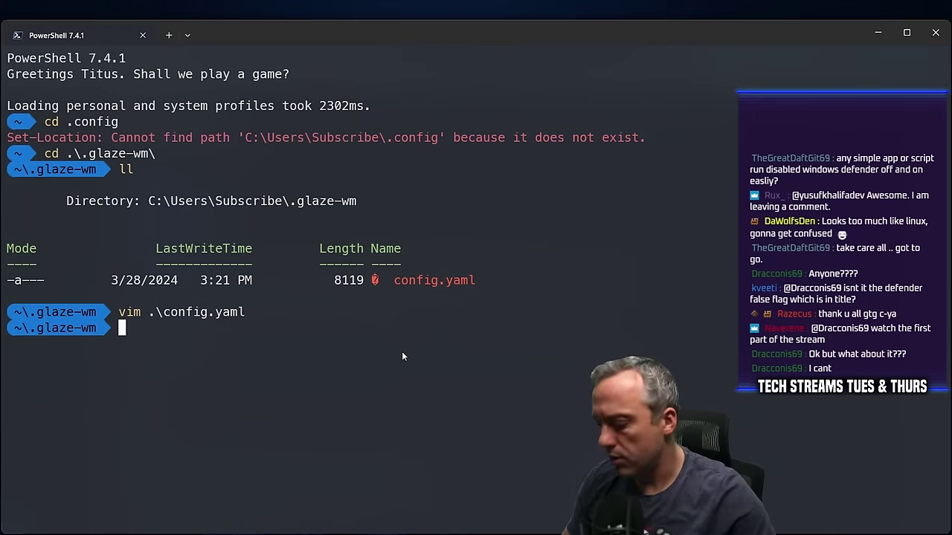
# Reopen config.yaml in Vim and search for the Thorium binding line.
pyautogui.press('Up')
pyautogui.press('Return')
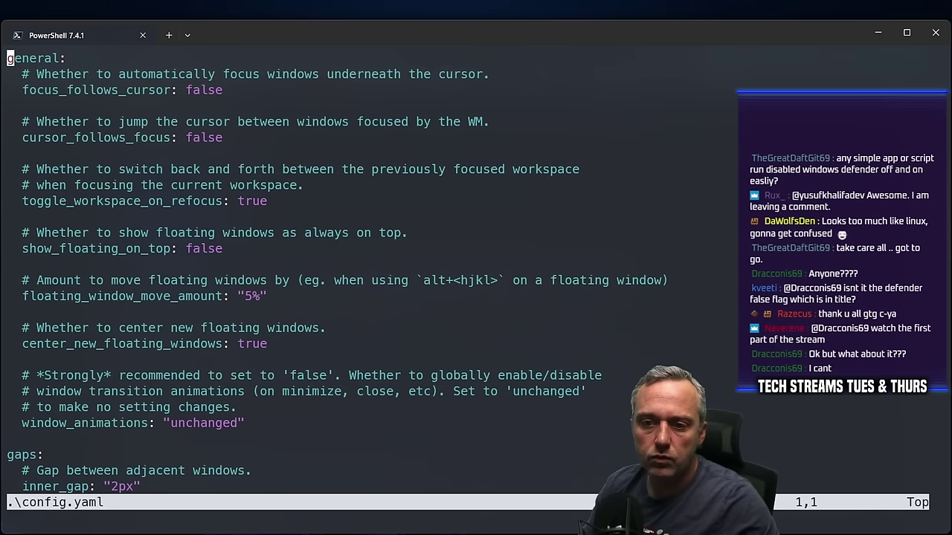
pyautogui.press('/')
pyautogui.write('thoriu-')
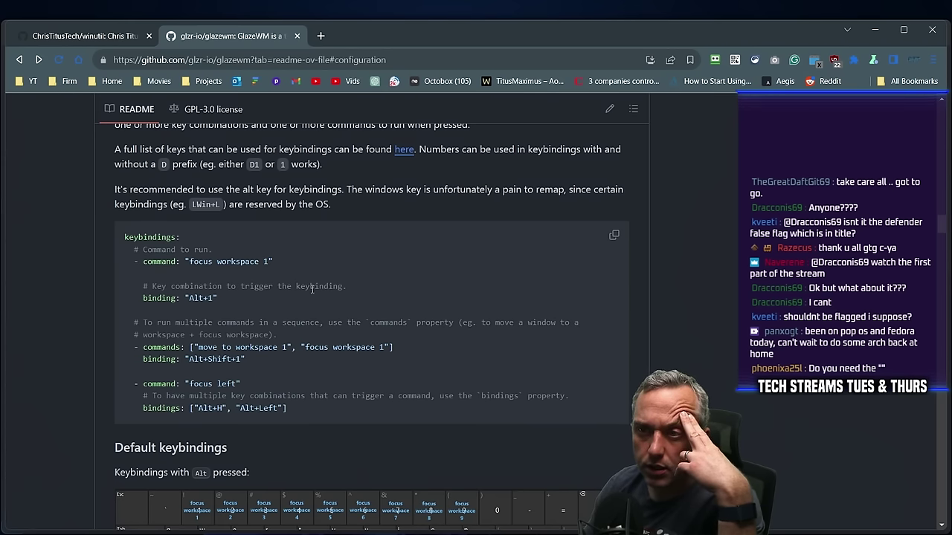
# Review the keybindings example in the GlazeWM README for the command and binding syntax, and return to the terminal.
pyautogui.scroll(-1, 312, 288)
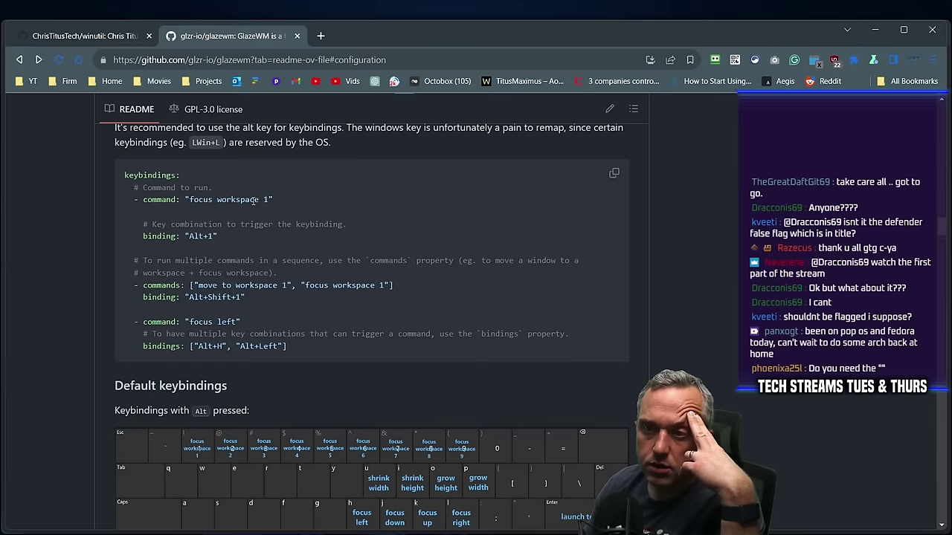
pyautogui.scroll(-2, 254, 200)
pyautogui.scroll(2, 253, 202)
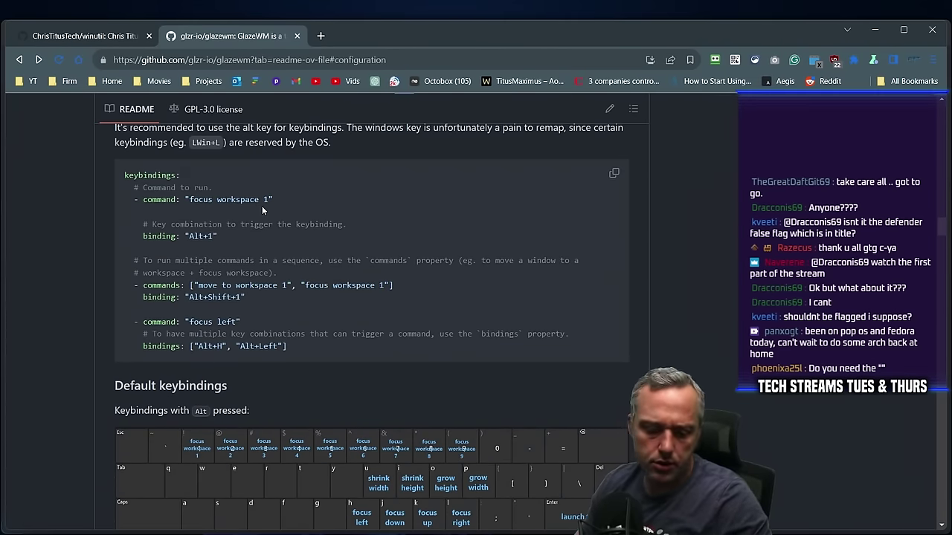
pyautogui.press('super')
pyautogui.hotkey('alt', 'Tab')
pyautogui.press('n')
# Open a second PowerShell tab, try to start glazewm from it and dismiss the dialog.
pyautogui.click(189, 40)
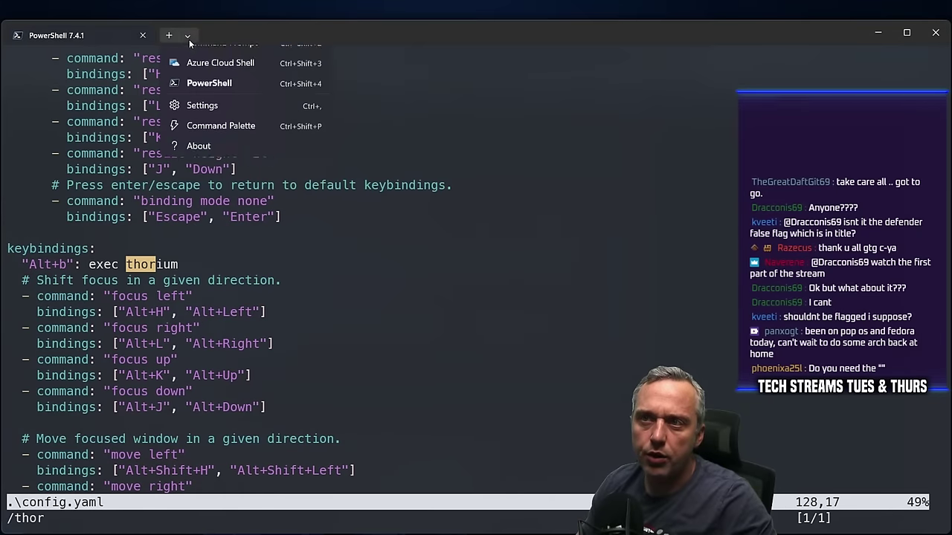
pyautogui.click(171, 40)
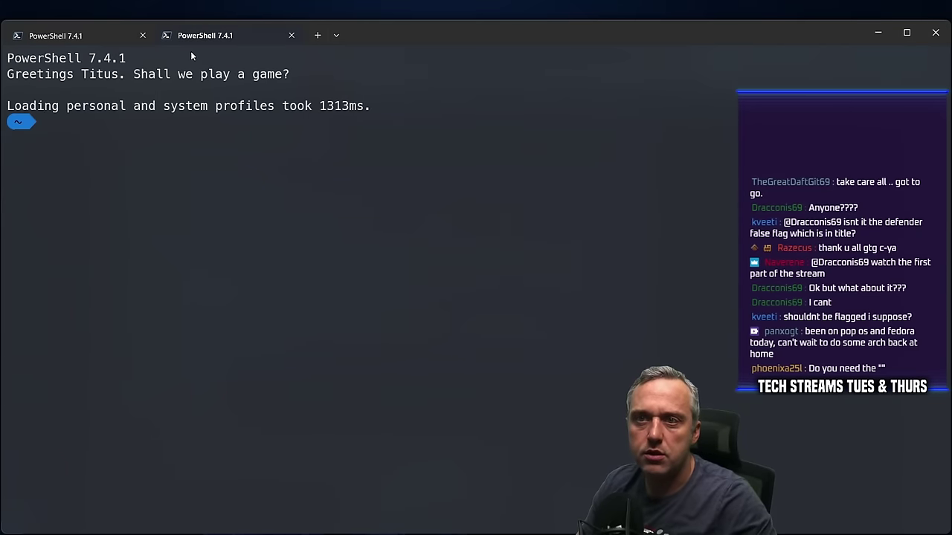
pyautogui.write('glazewm')
pyautogui.press('Return')
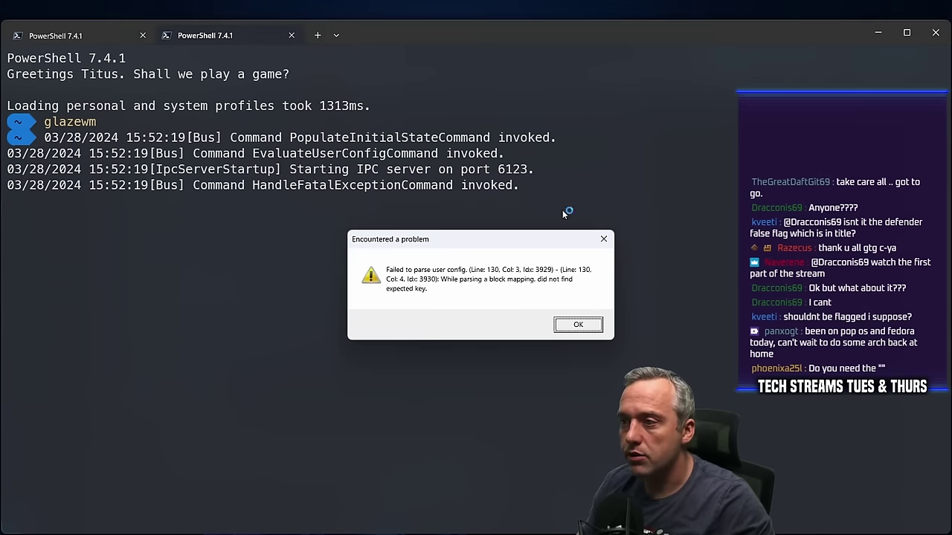
pyautogui.click(579, 325)
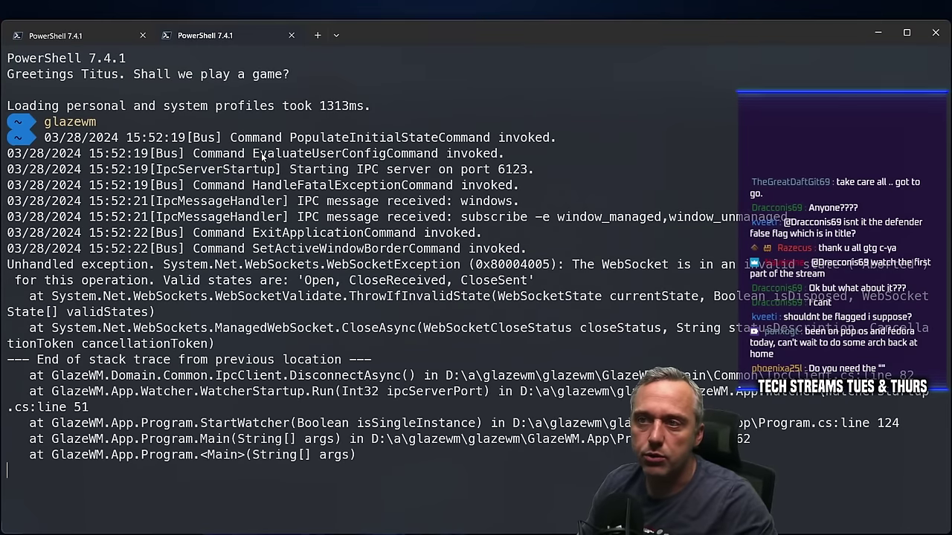
# Remove the Alt+b line from config.yaml, save the file and run glazewm again in the second PowerShell tab.
pyautogui.hotkey('alt', 'Tab')
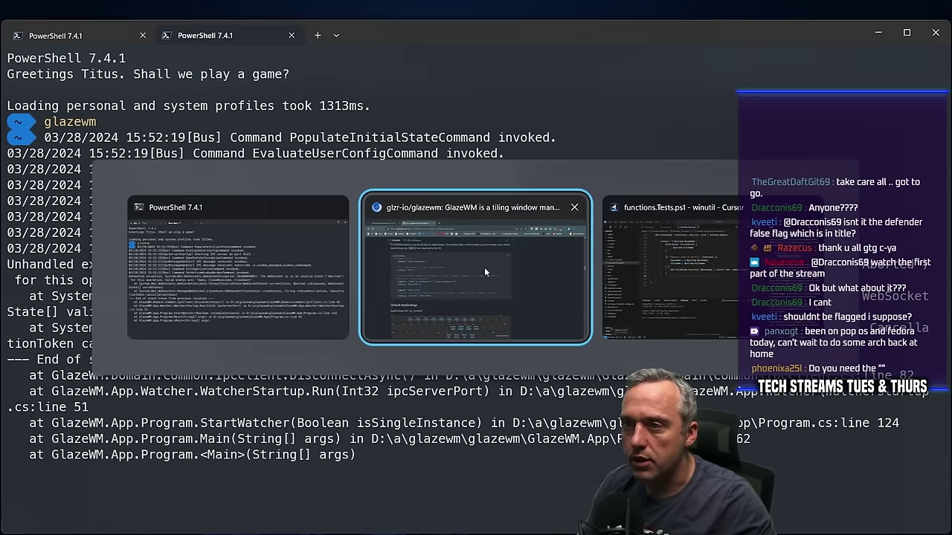
pyautogui.click(244, 269)
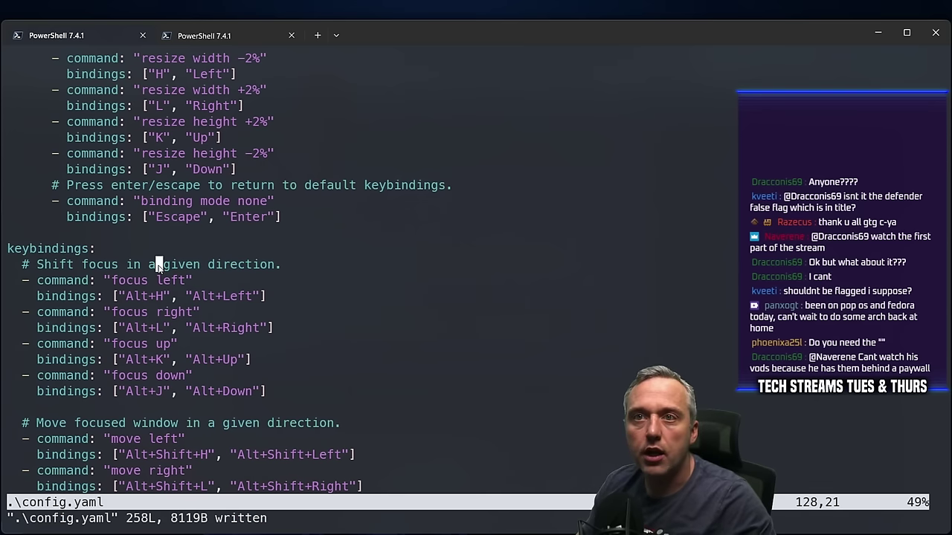
pyautogui.click(202, 37)
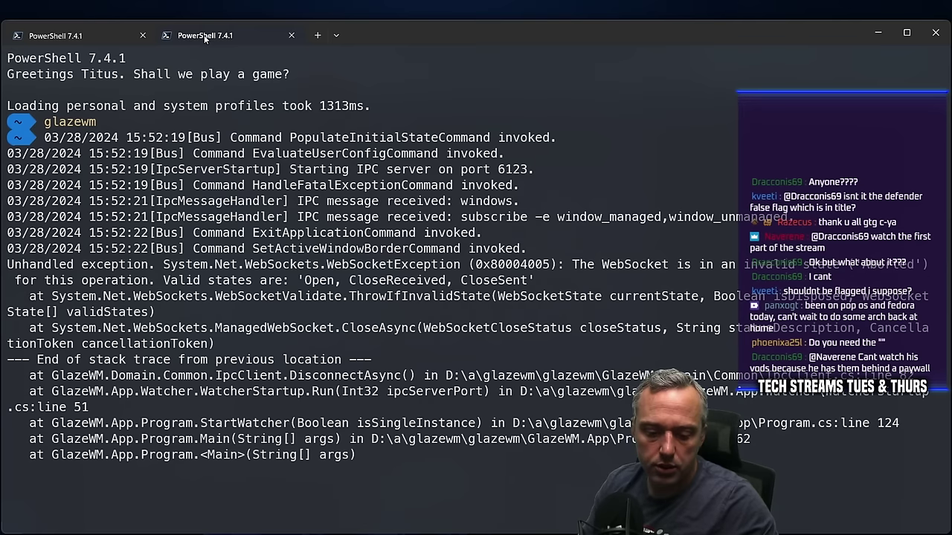
pyautogui.press('Up')
pyautogui.press('Return')
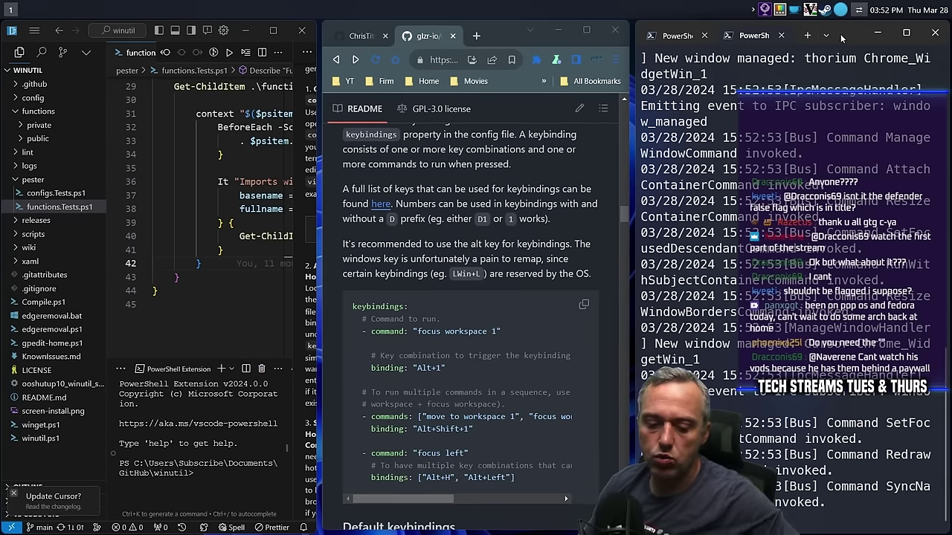
# Move the terminal window to workspace 2, view workspace 1 and return to workspace 2.
pyautogui.hotkey('alt', 'shift', '2')
pyautogui.hotkey('alt', '1')
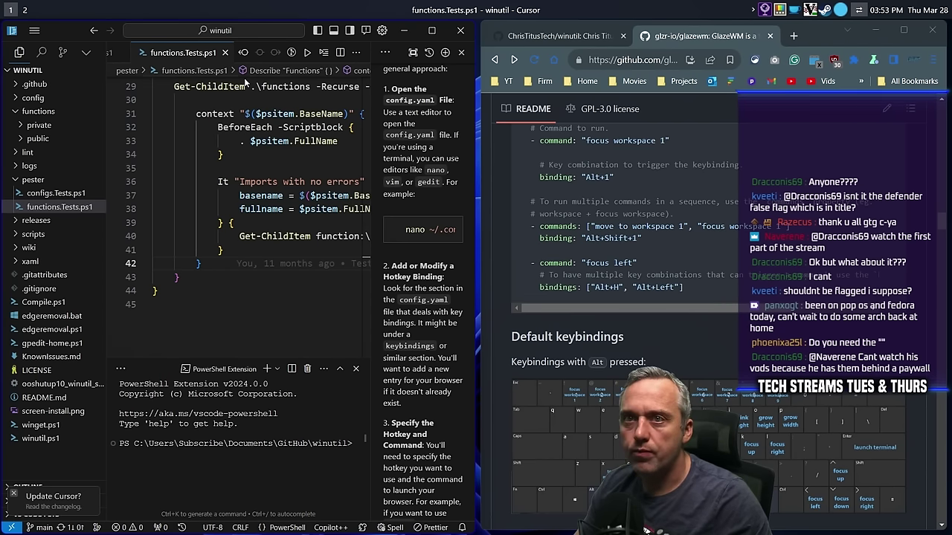
pyautogui.click(24, 10)
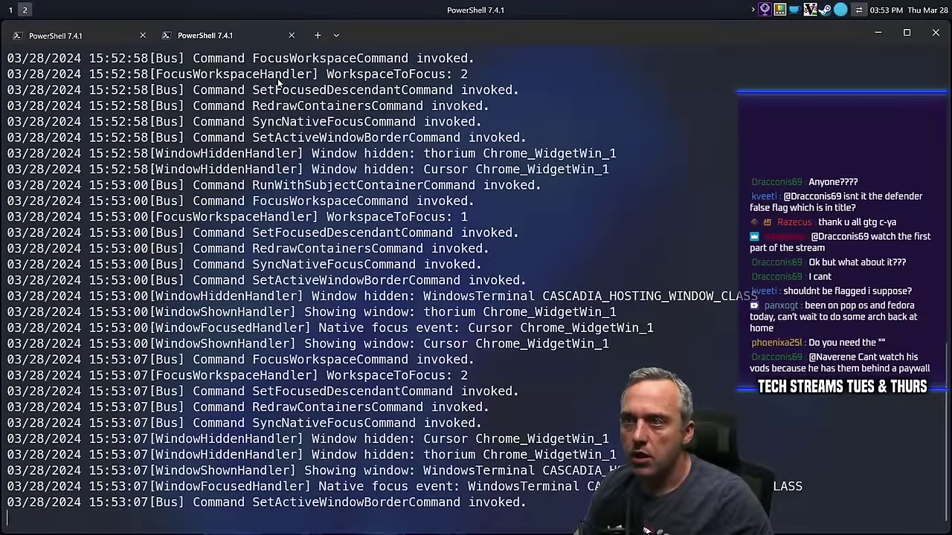
# Try to run "focus workspace 1" as a command in a new PowerShell tab.
pyautogui.click(188, 32)
pyautogui.click(317, 35)
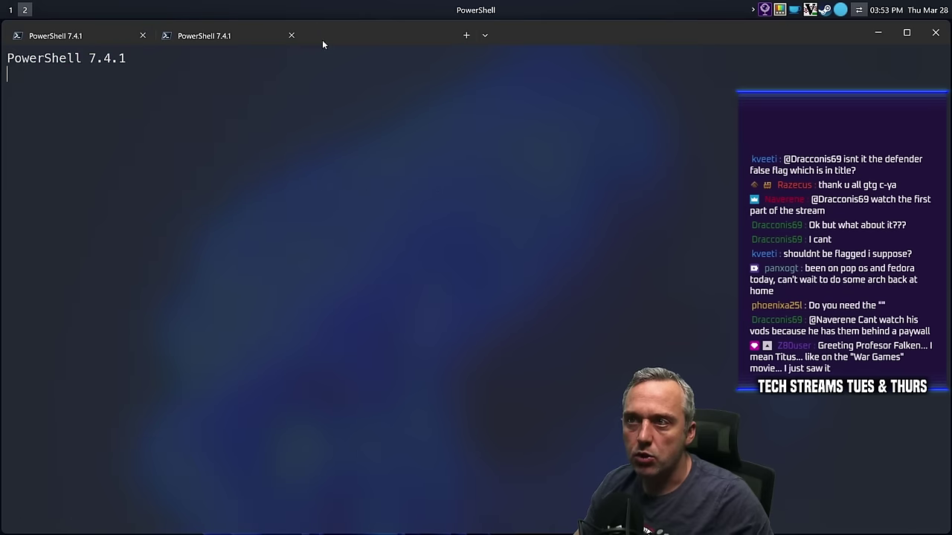
pyautogui.write('focus')
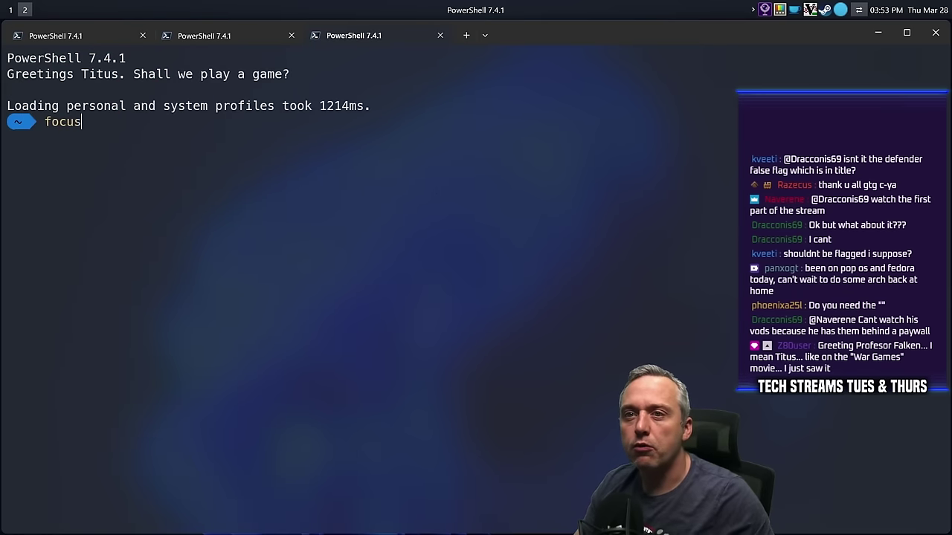
pyautogui.write(' workspace 1')
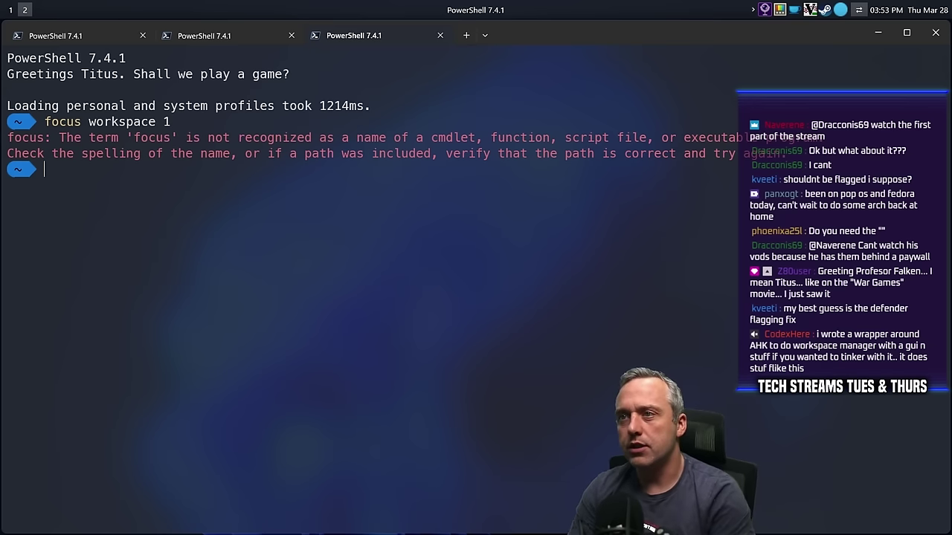
# Return to workspace 1, search the web for a GlazeWM config file and open the Reddit post about a GlazeWM rice.
pyautogui.hotkey('alt', '1')
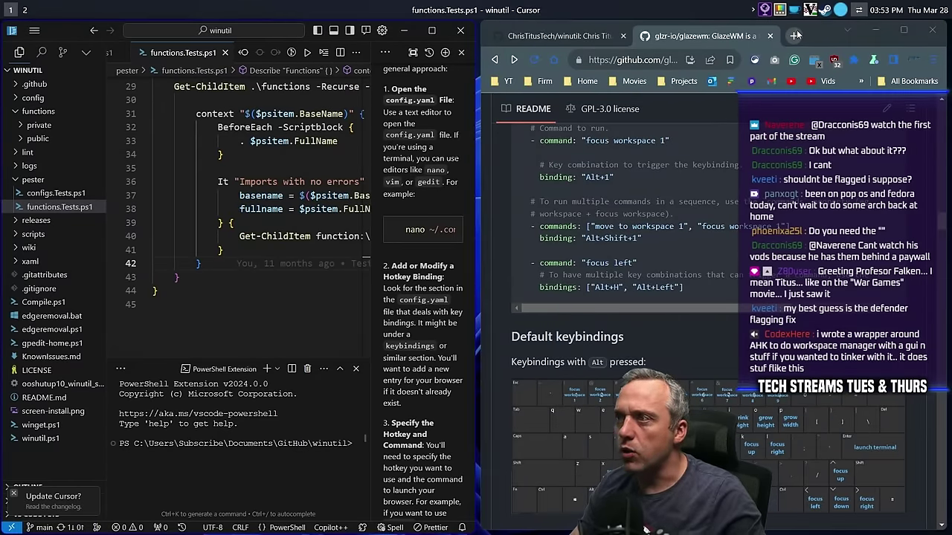
pyautogui.click(794, 35)
pyautogui.write('glazewm')
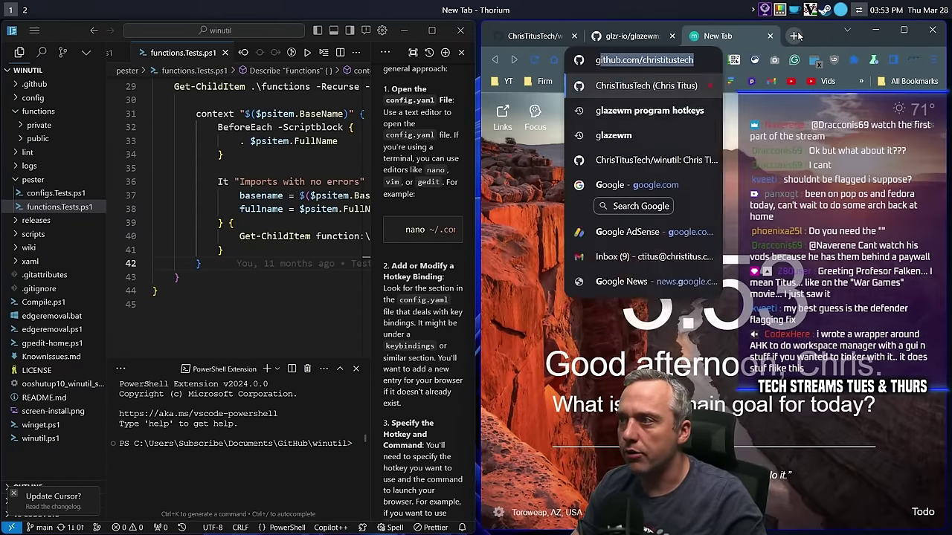
pyautogui.write(' config file r')
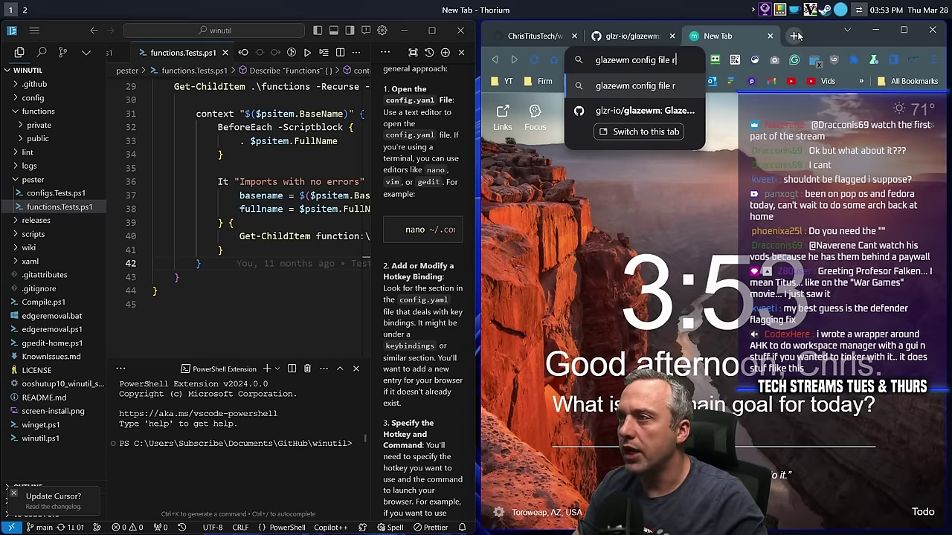
pyautogui.press('Return')
pyautogui.scroll(-2, 708, 351)
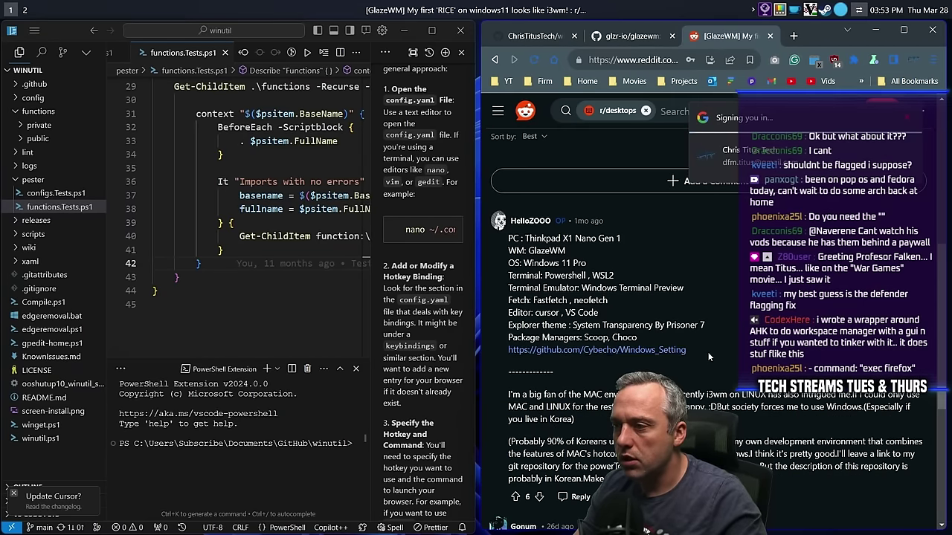
# Open the Windows_Setting repository linked in the Reddit post and look through its README for the GlazeWM section.
pyautogui.hotkey('ctrl', 't')
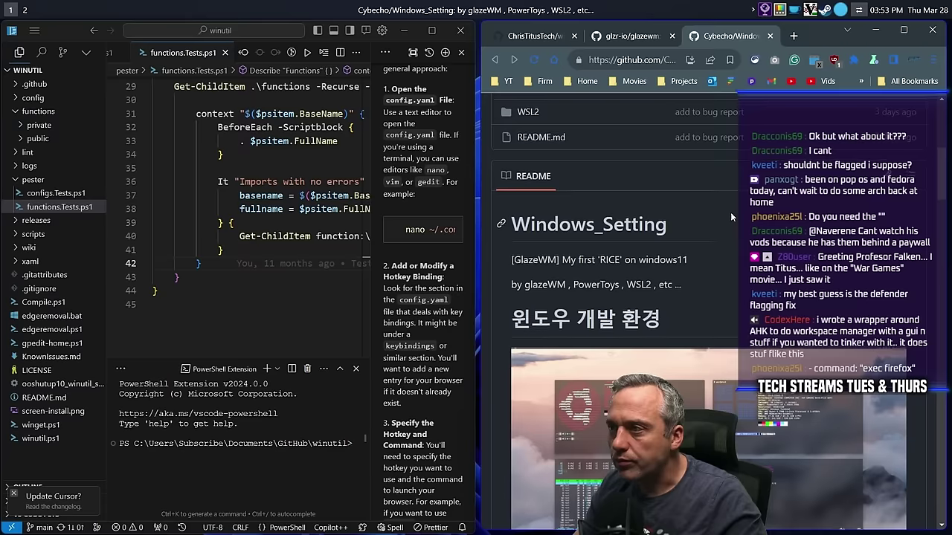
pyautogui.scroll(2, 728, 223)
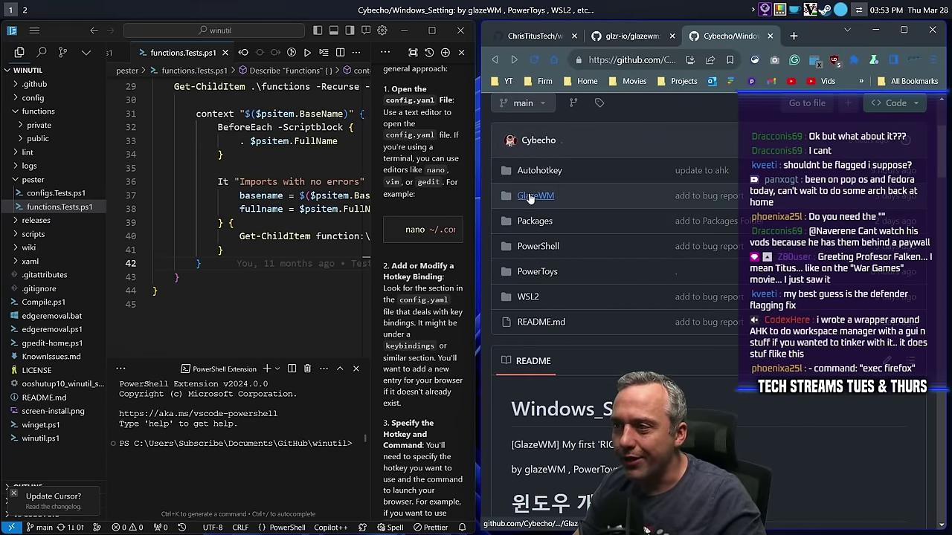
pyautogui.scroll(-6, 621, 285)
pyautogui.scroll(-10, 620, 282)
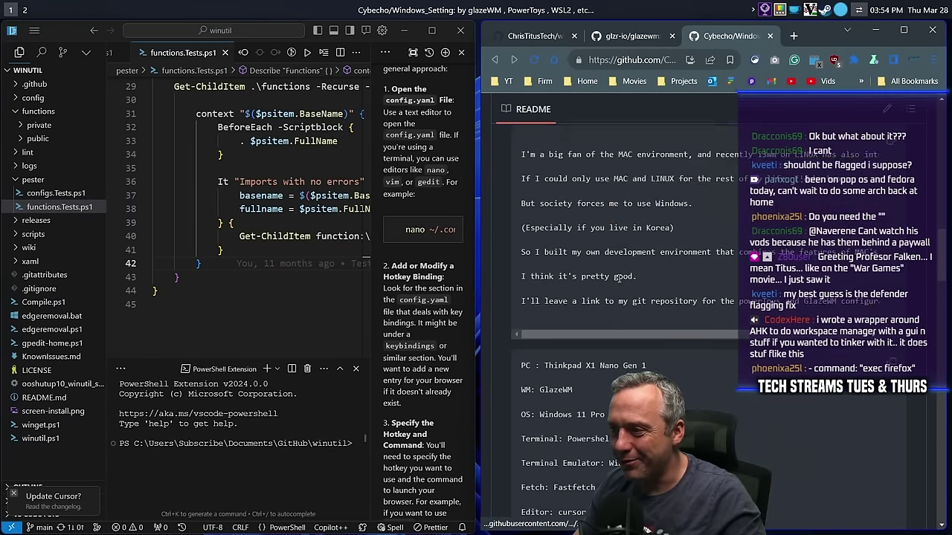
pyautogui.scroll(-4, 608, 272)
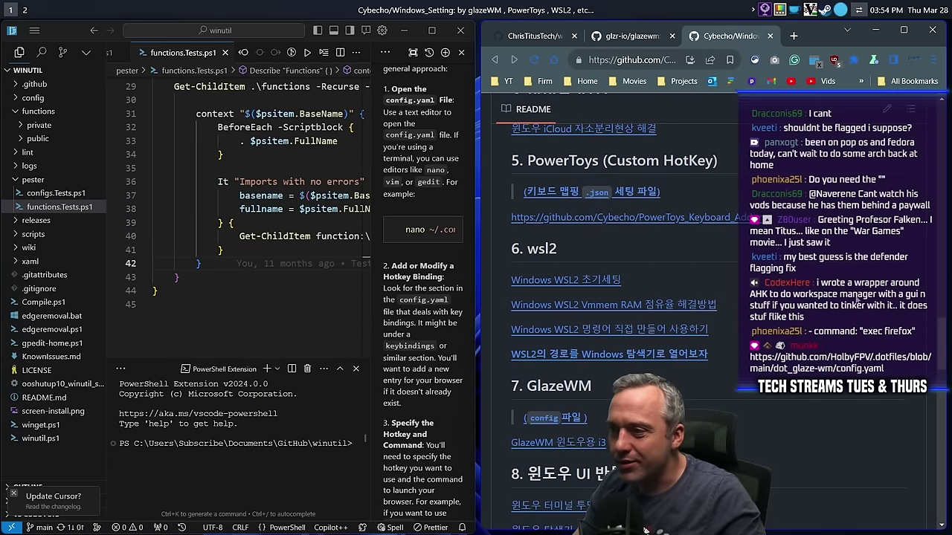
pyautogui.scroll(-2, 708, 301)
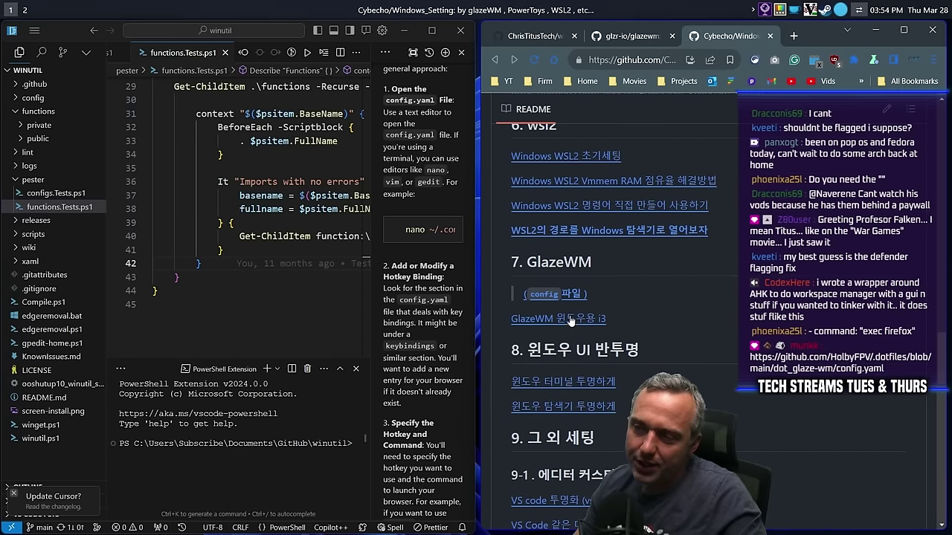
pyautogui.scroll(15, 630, 312)
pyautogui.scroll(5, 625, 312)
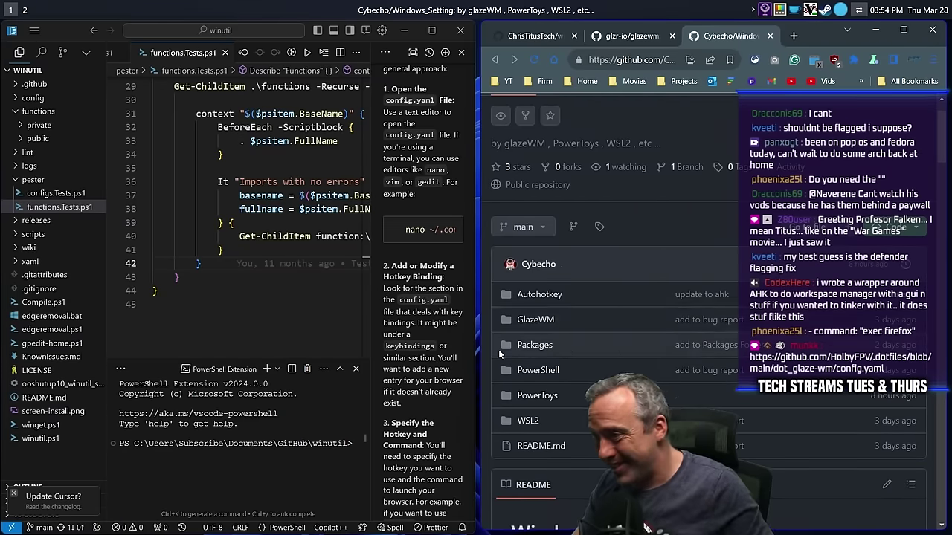
# Open config.yaml in the repository's GlazeWM folder and look through its bar, workspace and window rule settings.
pyautogui.click(535, 321)
pyautogui.click(538, 302)
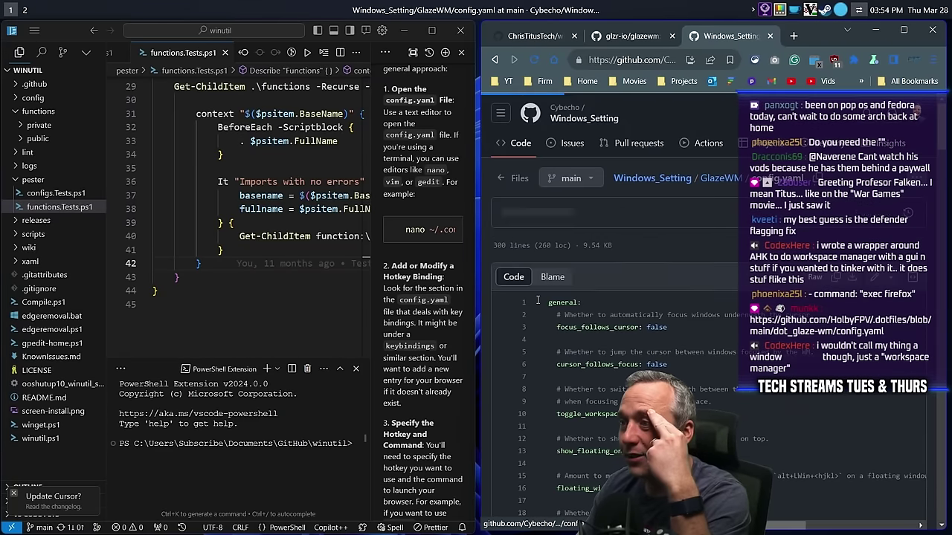
pyautogui.scroll(-8, 728, 312)
pyautogui.scroll(-1, 729, 312)
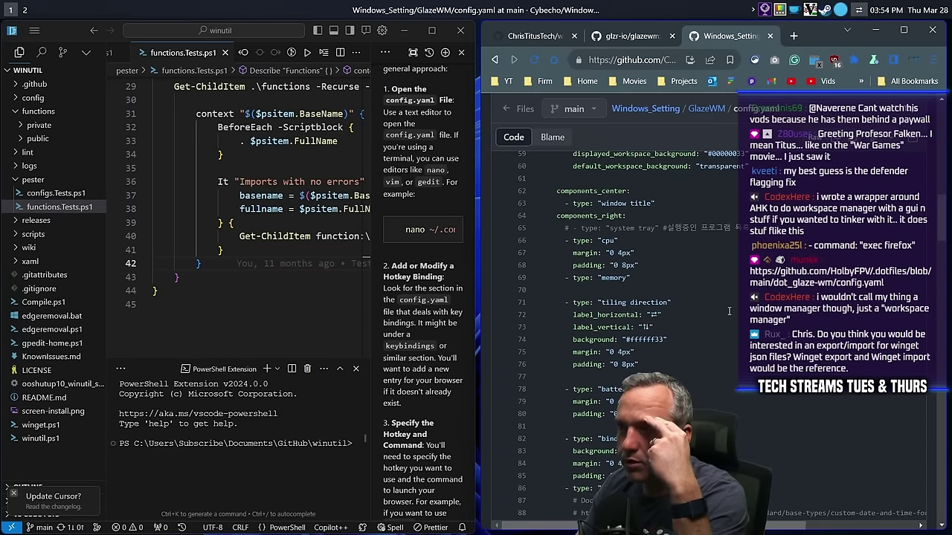
pyautogui.scroll(4, 717, 303)
pyautogui.scroll(3, 674, 317)
pyautogui.scroll(-7, 674, 316)
pyautogui.scroll(-5, 671, 312)
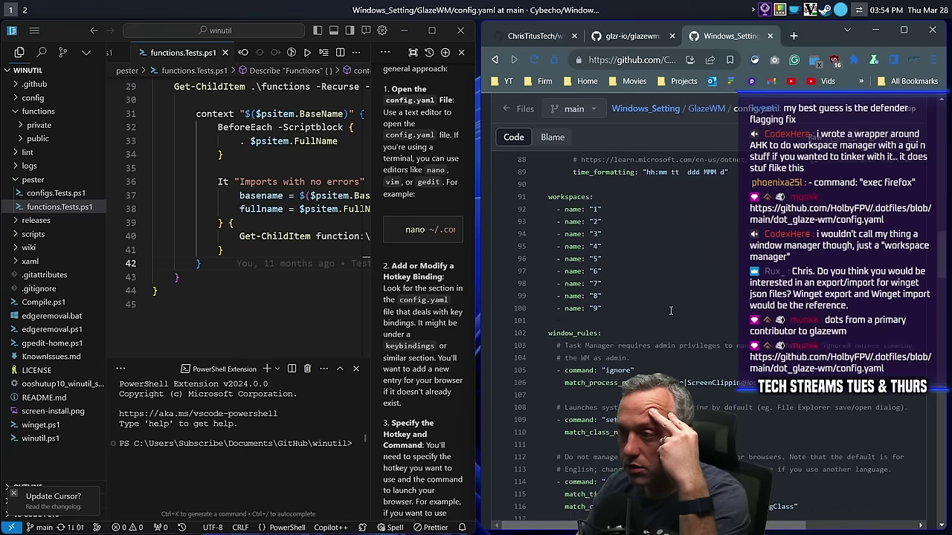
pyautogui.scroll(-4, 628, 288)
pyautogui.scroll(-6, 628, 289)
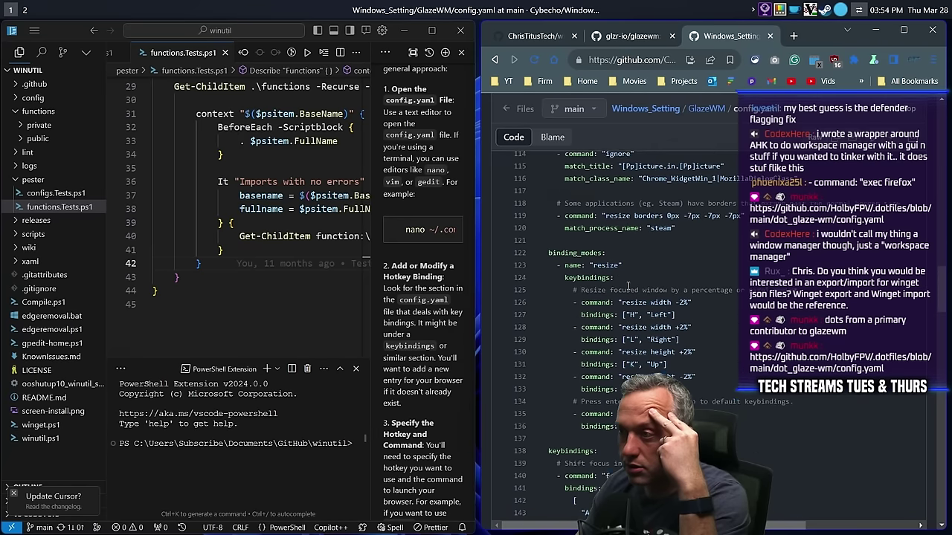
# Read the keybindings section of config.yaml for how commands and program launches are bound.
pyautogui.scroll(-6, 601, 283)
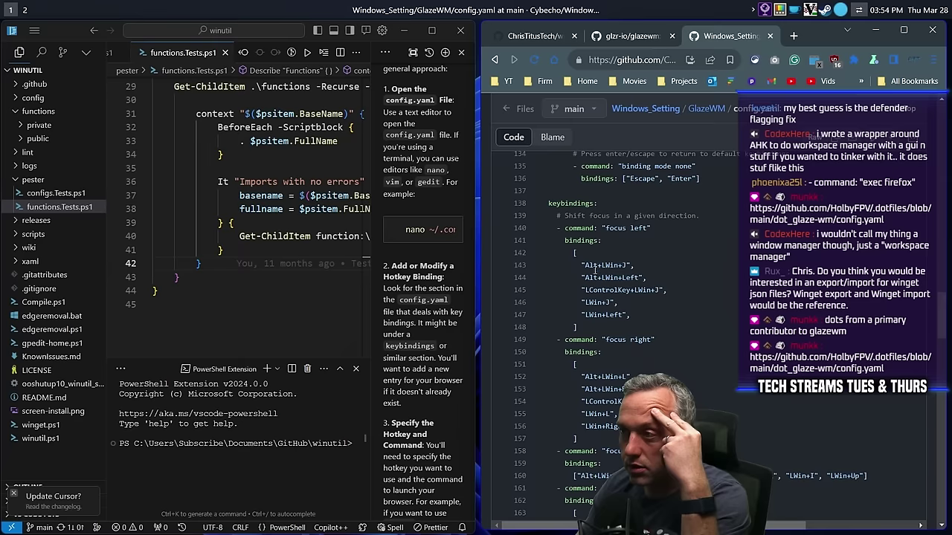
pyautogui.scroll(-5, 652, 311)
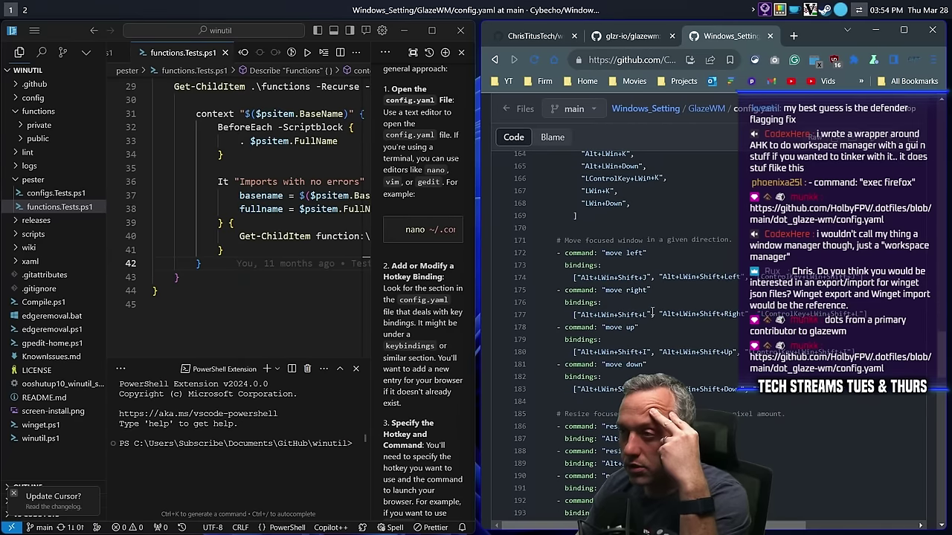
pyautogui.scroll(-5, 652, 311)
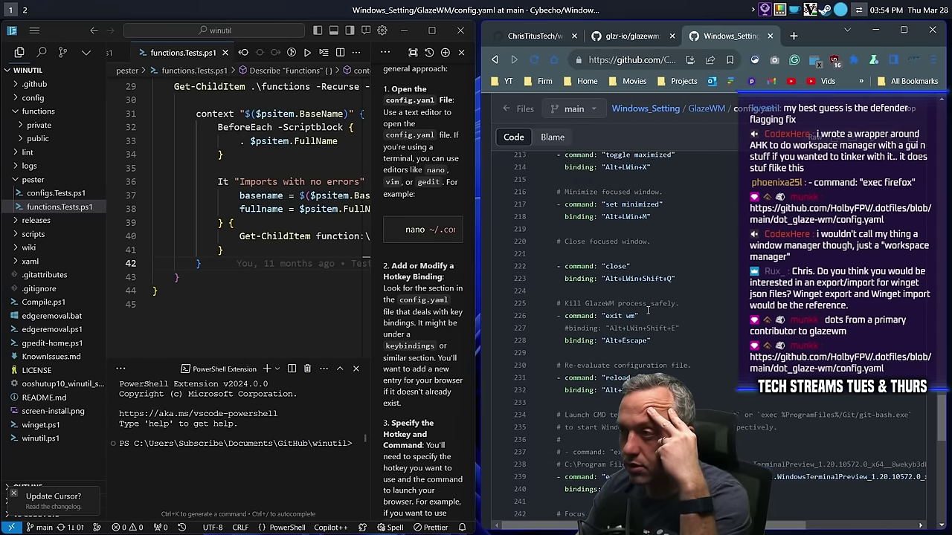
pyautogui.scroll(-3, 624, 290)
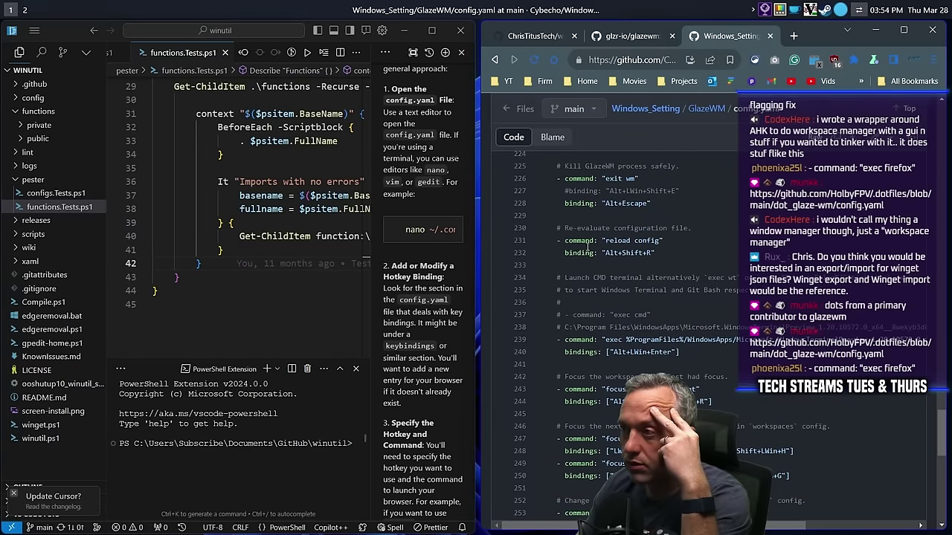
pyautogui.scroll(-2, 587, 250)
pyautogui.scroll(-2, 586, 247)
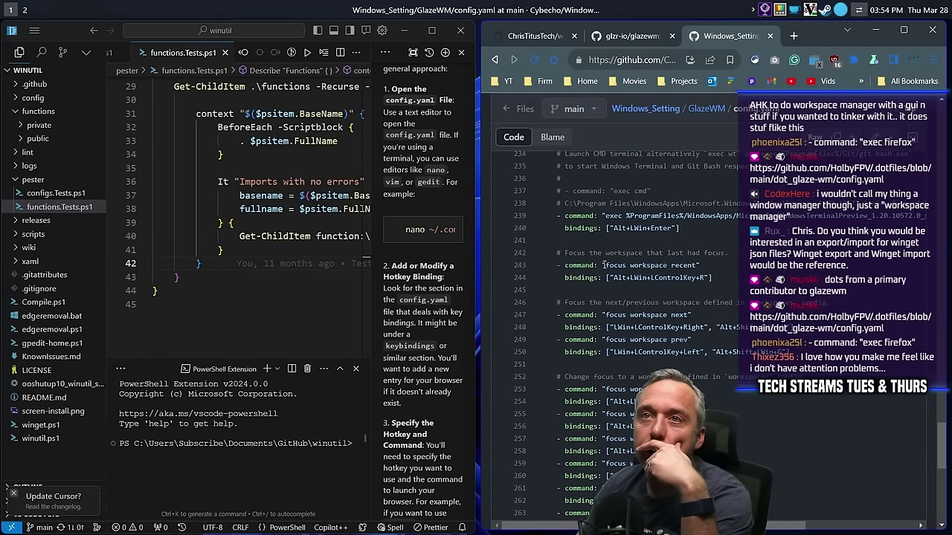
pyautogui.scroll(-2, 669, 292)
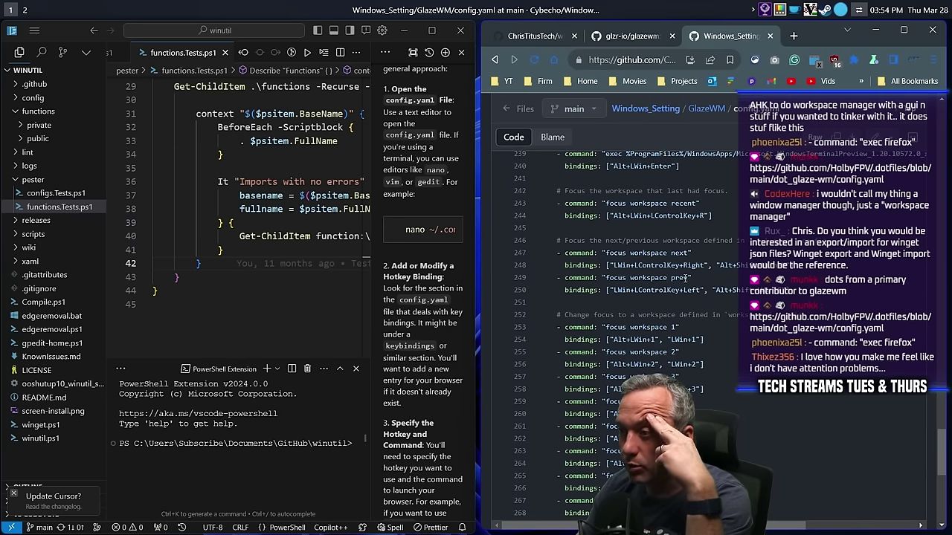
pyautogui.scroll(-6, 690, 279)
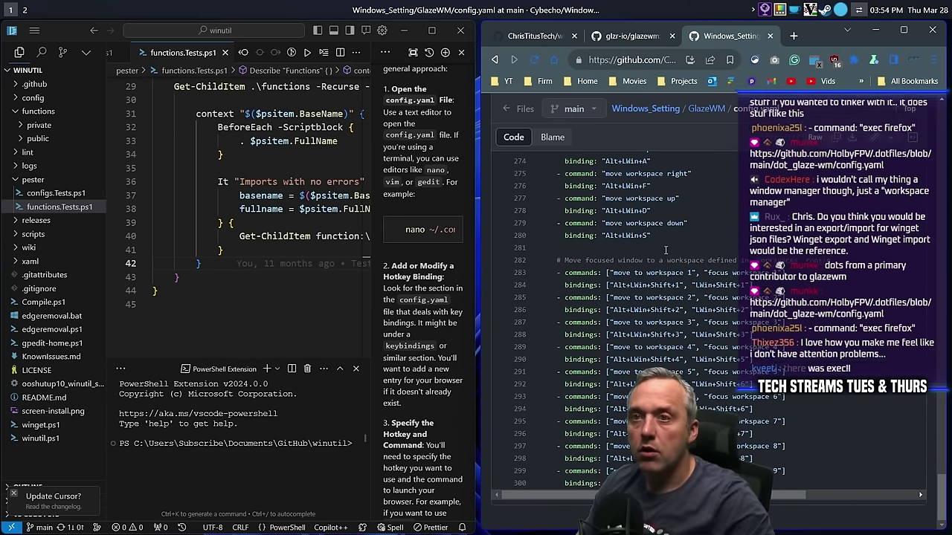
pyautogui.hotkey('alt', '3')
pyautogui.press('super')
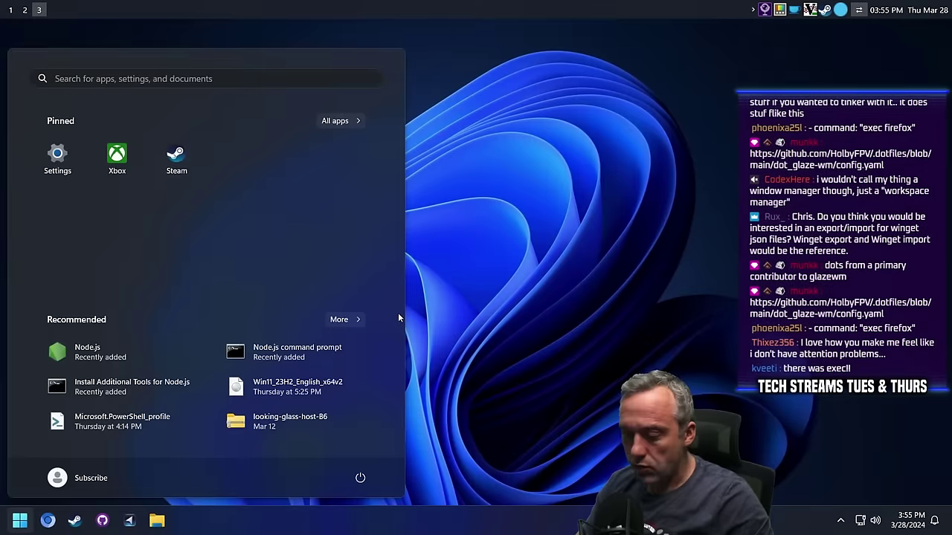
pyautogui.write('chatterino')
pyautogui.press('BackSpace')
pyautogui.press('BackSpace')
pyautogui.press('BackSpace')
pyautogui.press('BackSpace')
pyautogui.press('BackSpace')
pyautogui.press('BackSpace')
pyautogui.press('BackSpace')
pyautogui.press('BackSpace')
pyautogui.press('BackSpace')
pyautogui.press('BackSpace')
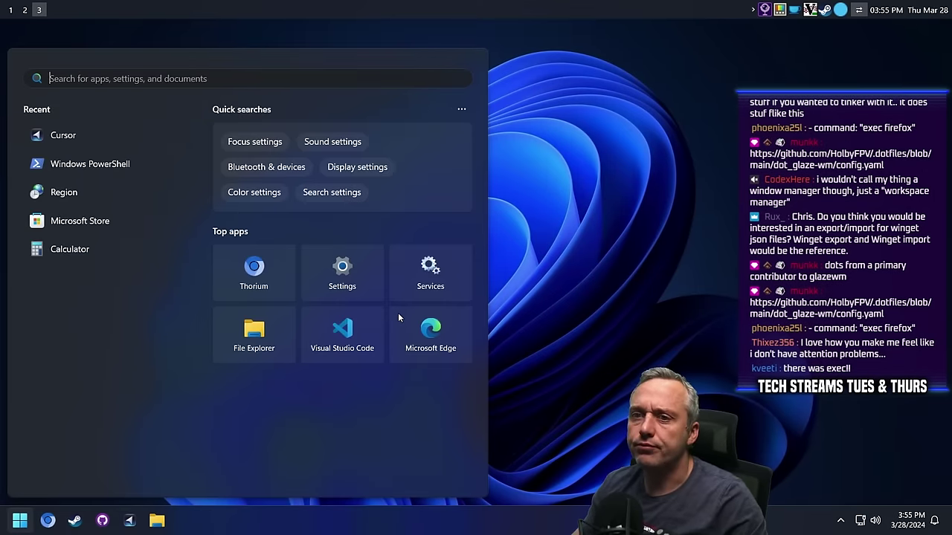
pyautogui.press('Escape')
pyautogui.hotkey('alt', '1')
# Switch from the Windows machine to the Linux host and bring up the Chatterino chat on its workspace 4.
pyautogui.hotkey('ctrl', 'alt')
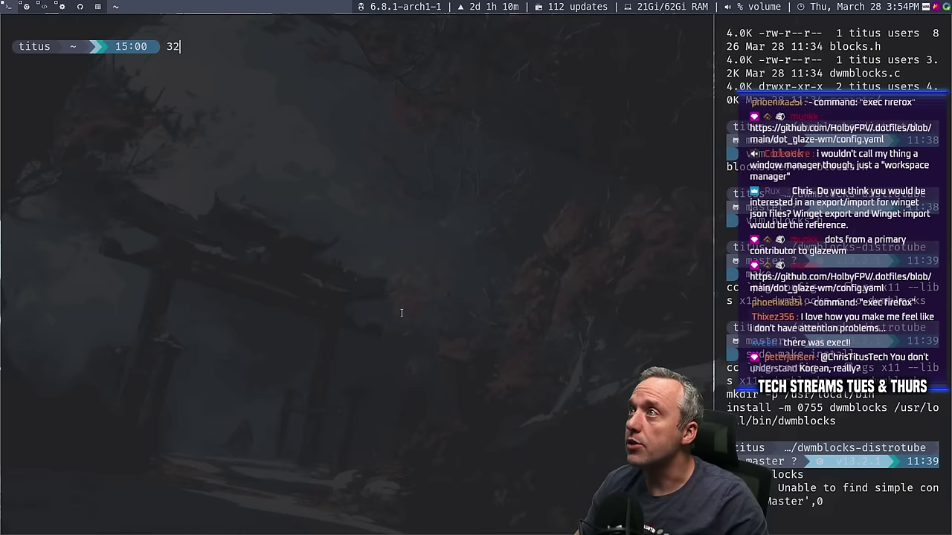
pyautogui.hotkey('alt', '2')
pyautogui.hotkey('alt', '1')
pyautogui.hotkey('alt', '3')
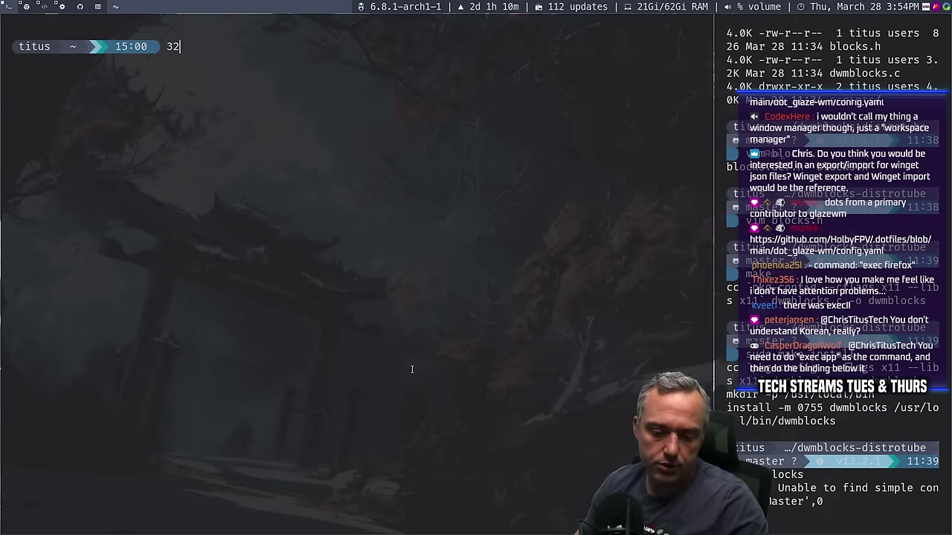
pyautogui.write('32')
pyautogui.hotkey('alt', '5')
pyautogui.hotkey('alt', '4')
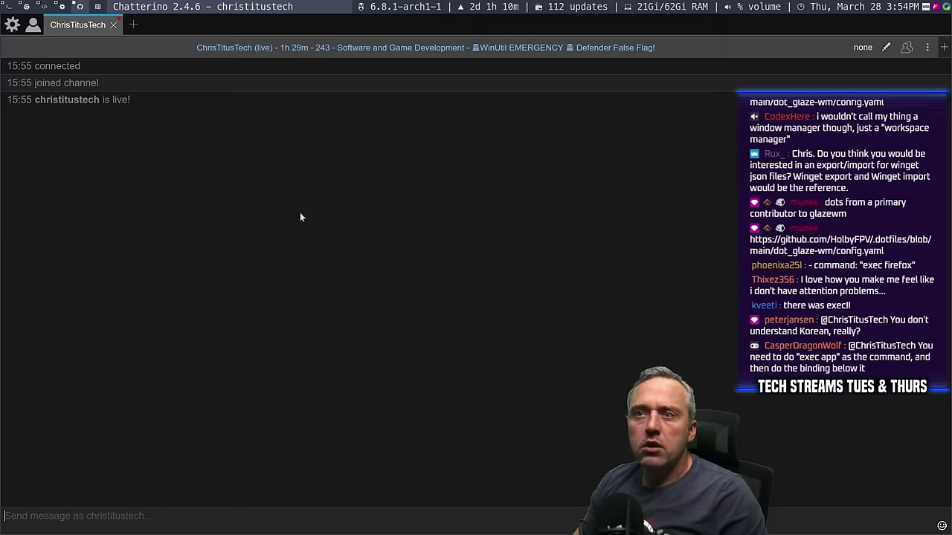
# Switch to the host's browser on workspace 2 and search the linked dot_glaze-wm/config.yaml for "exec".
pyautogui.hotkey('alt', '2')
pyautogui.scroll(2, 433, 288)
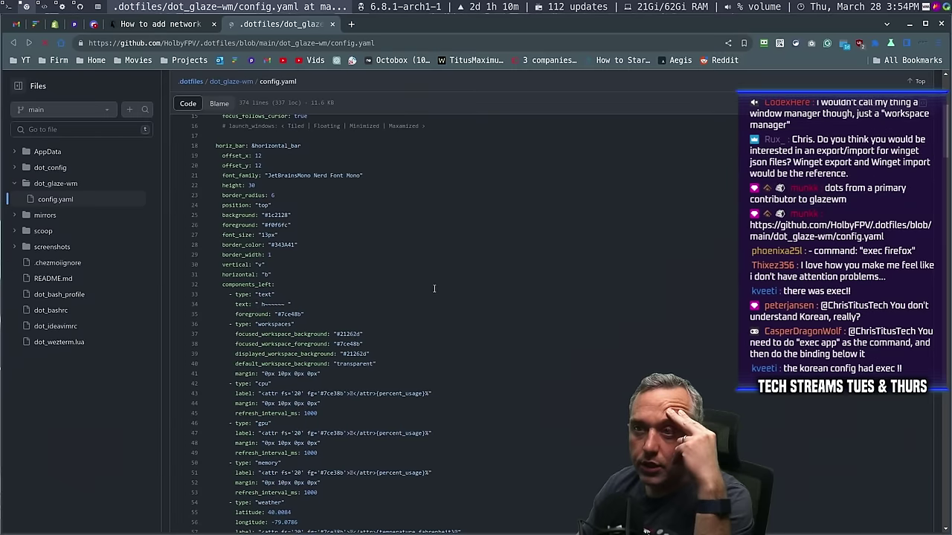
pyautogui.scroll(3, 434, 288)
pyautogui.scroll(-8, 432, 288)
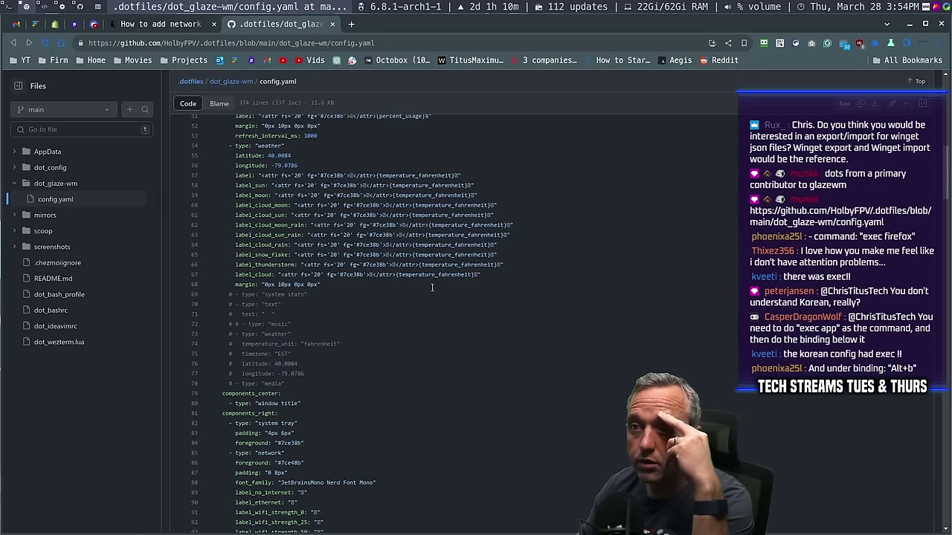
pyautogui.scroll(-10, 432, 287)
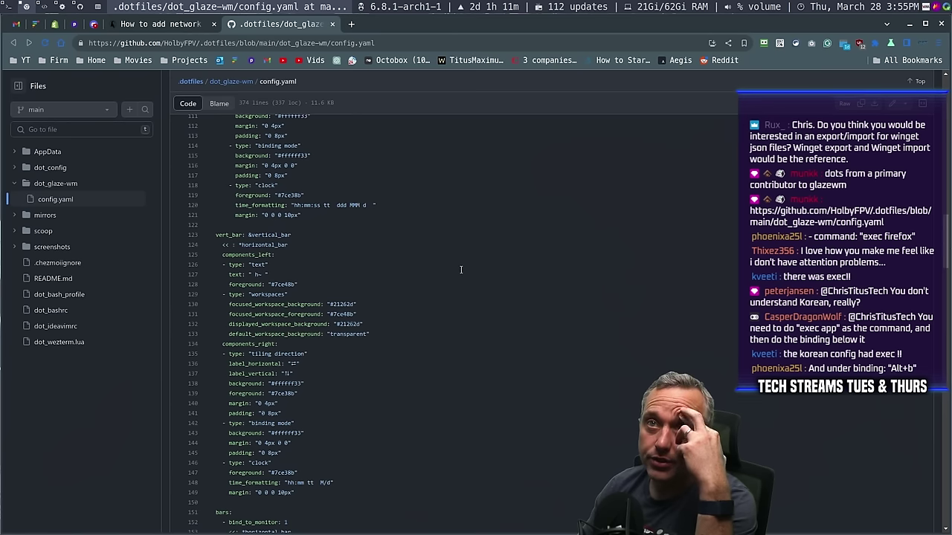
pyautogui.scroll(-3, 461, 269)
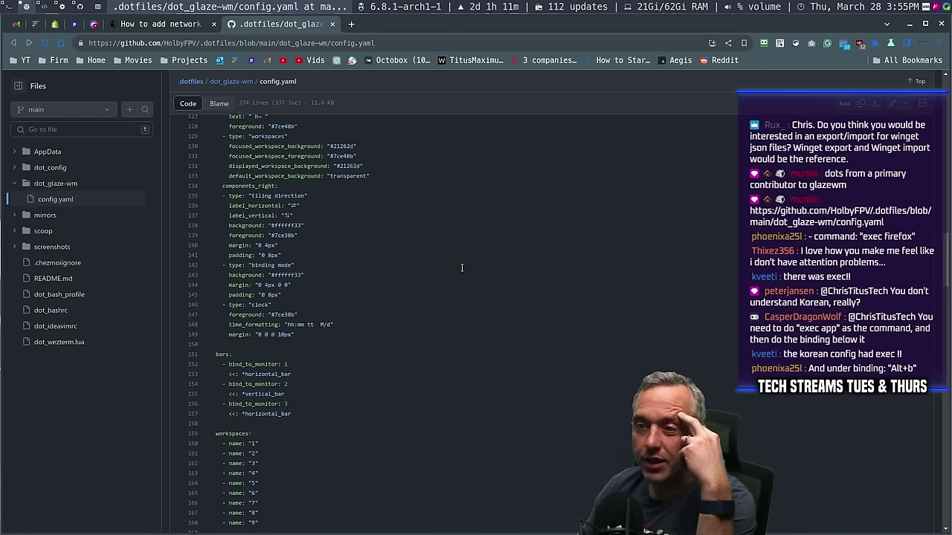
pyautogui.hotkey('ctrl', 'f')
pyautogui.write('exec')
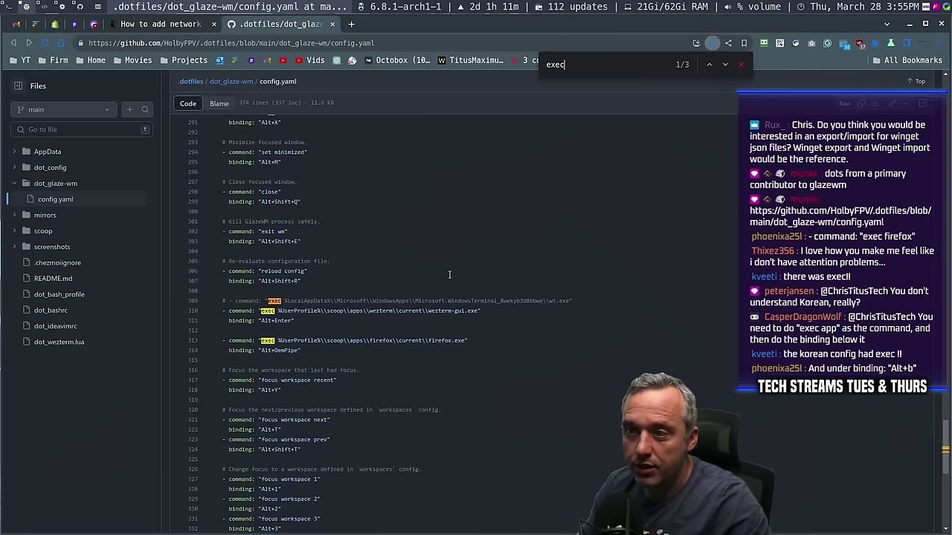
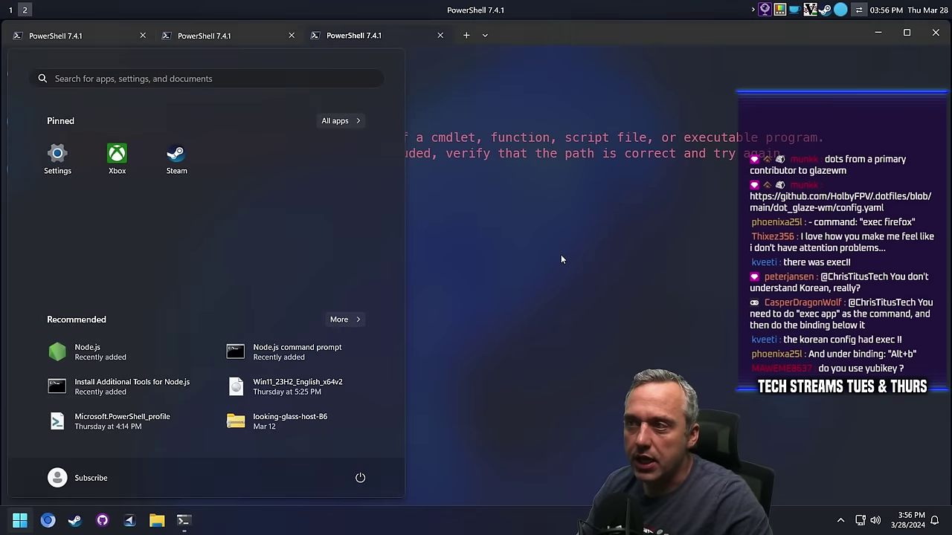
# Below keybindings: in the local config.yaml, add a new line starting with - command: "exec followed by a space.
pyautogui.click(519, 238)
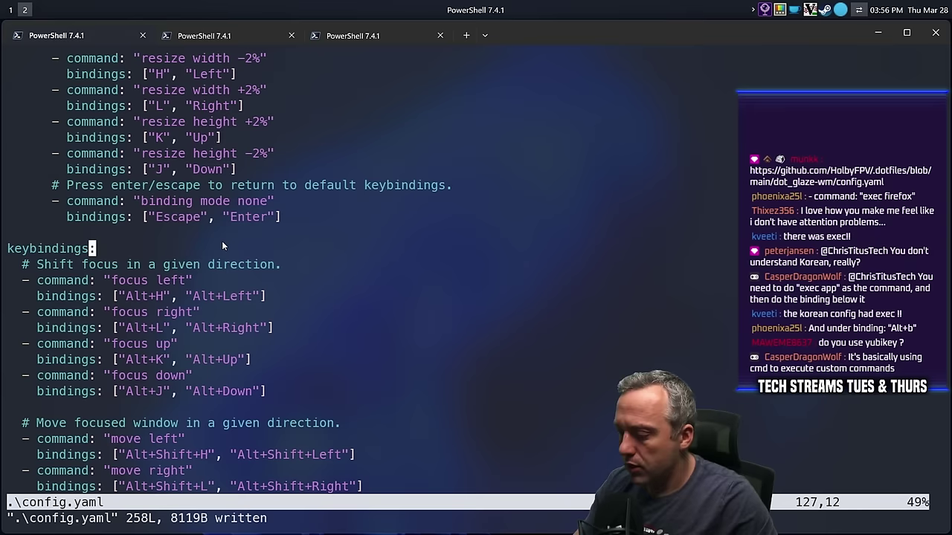
pyautogui.write('o')
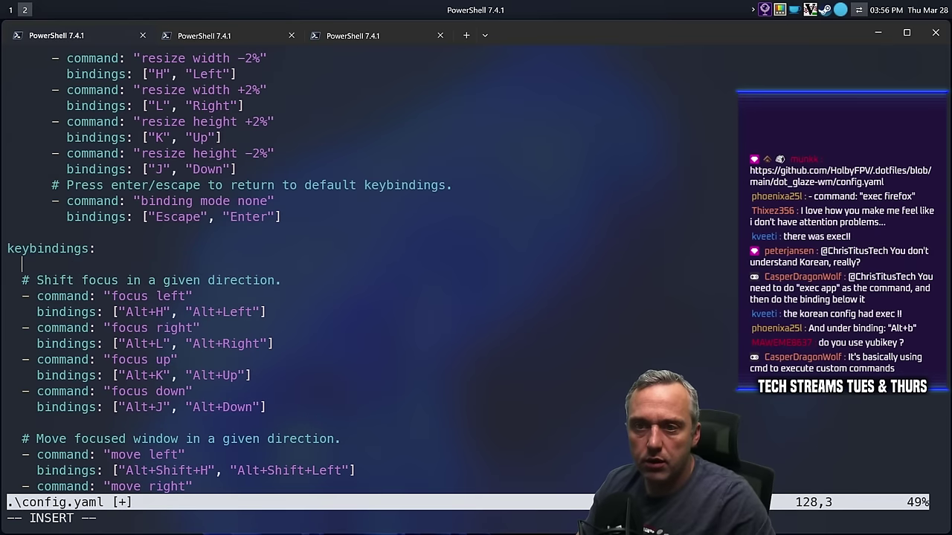
pyautogui.write('- comm')
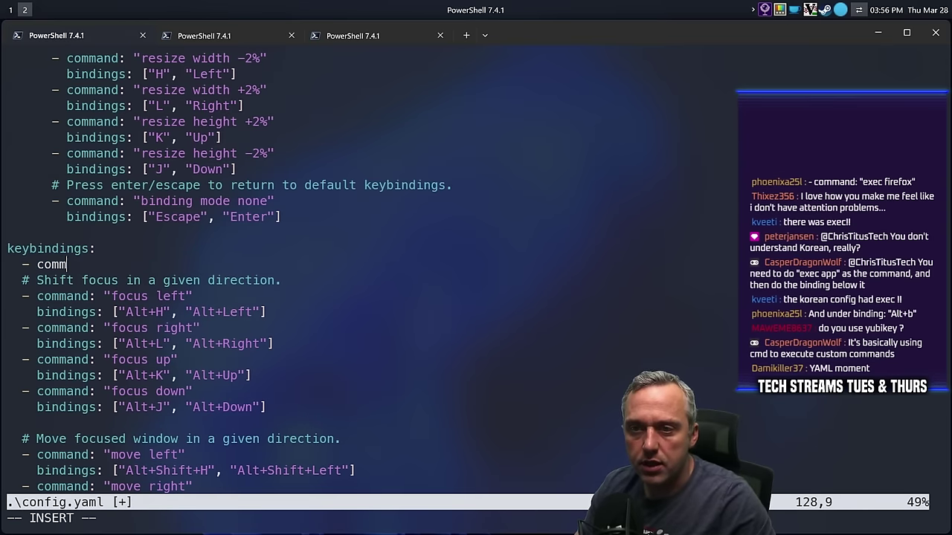
pyautogui.write('and: "e')
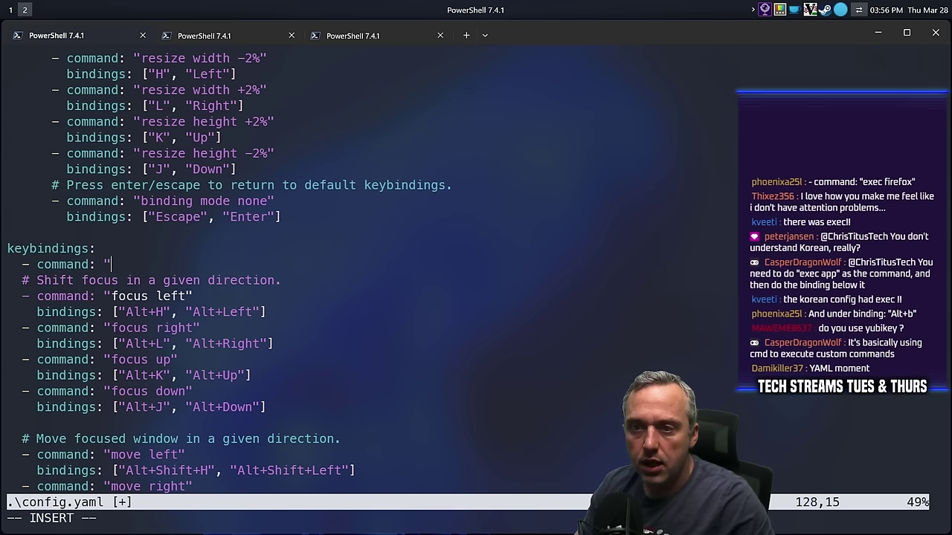
pyautogui.write('xec')
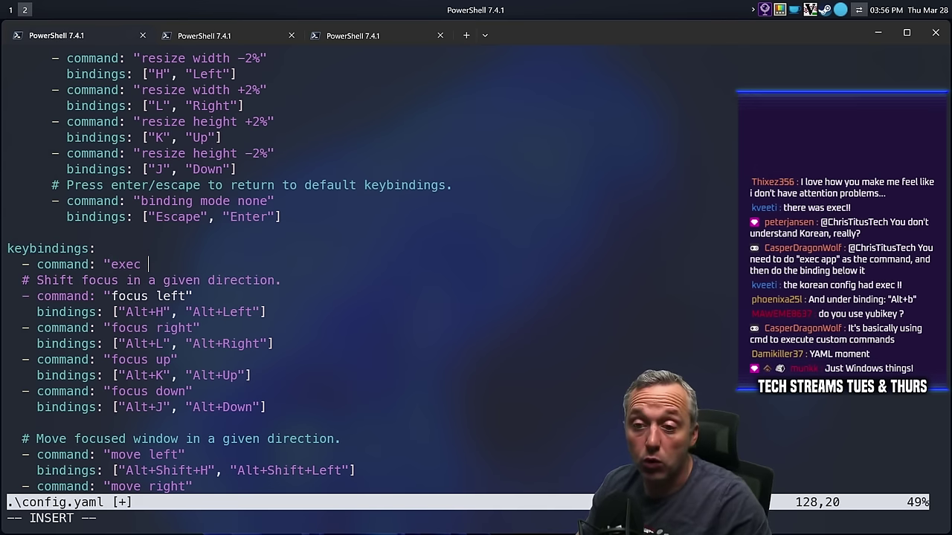
# Copy the target path from the Thorium shortcut's properties and close the properties dialog.
pyautogui.press('super')
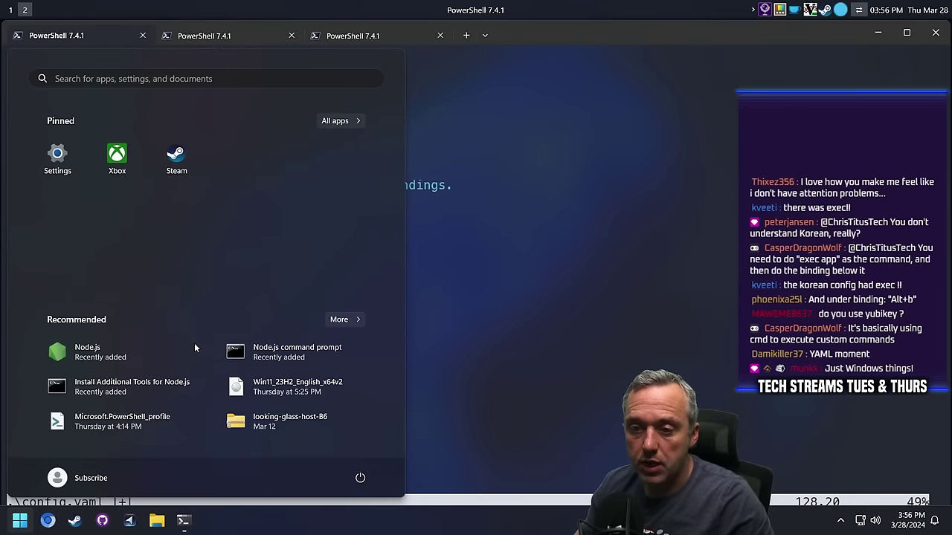
pyautogui.rightClick(47, 520)
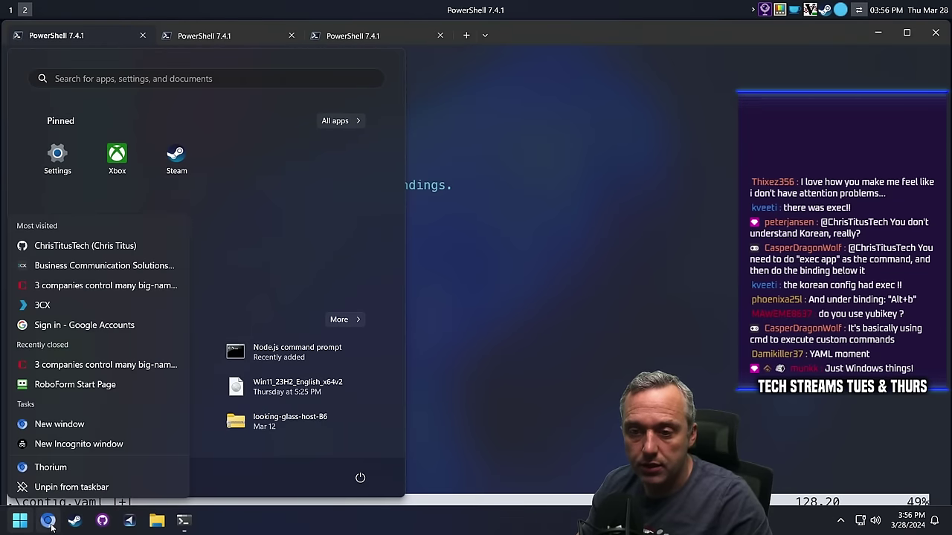
pyautogui.rightClick(64, 465)
pyautogui.click(104, 449)
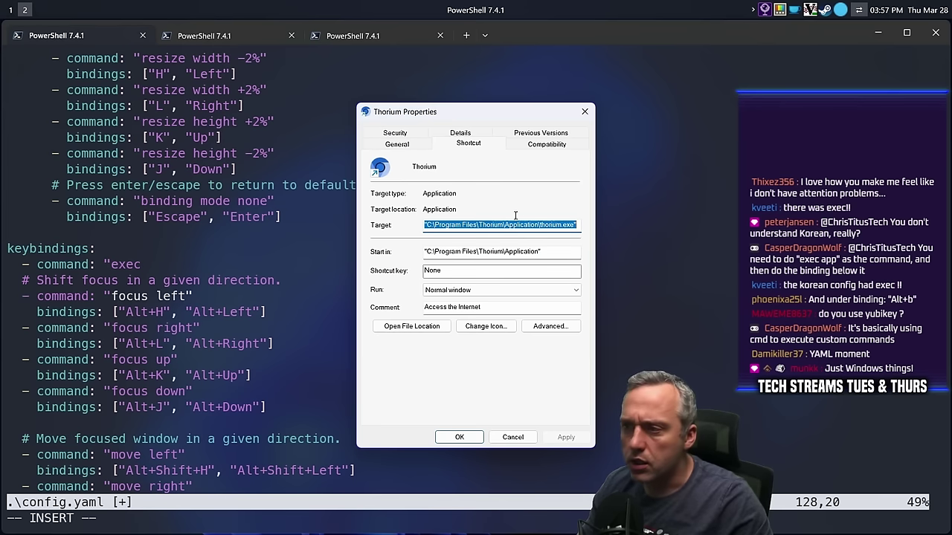
pyautogui.rightClick(531, 221)
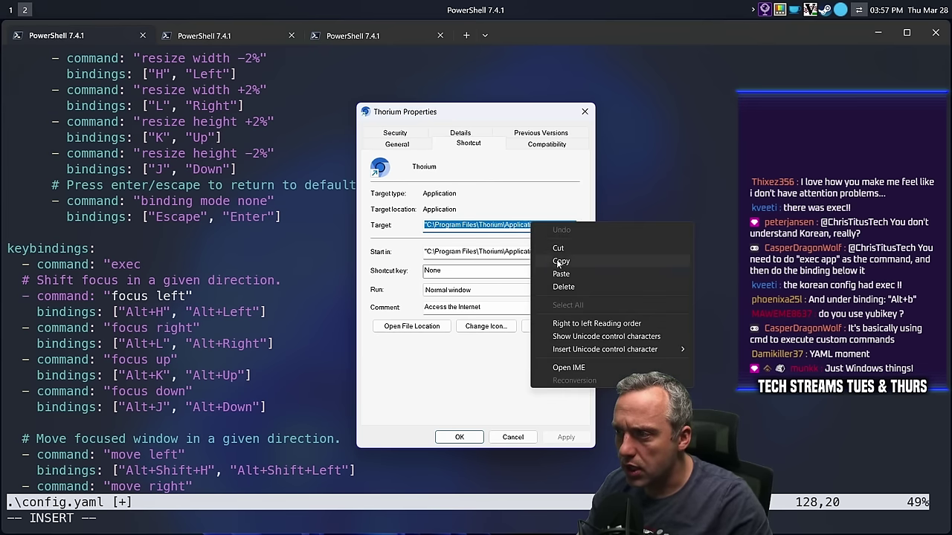
pyautogui.click(567, 261)
pyautogui.press('Escape')
# Paste the copied Thorium path after exec on the new command line and remove the path's own opening quote.
pyautogui.click(303, 319)
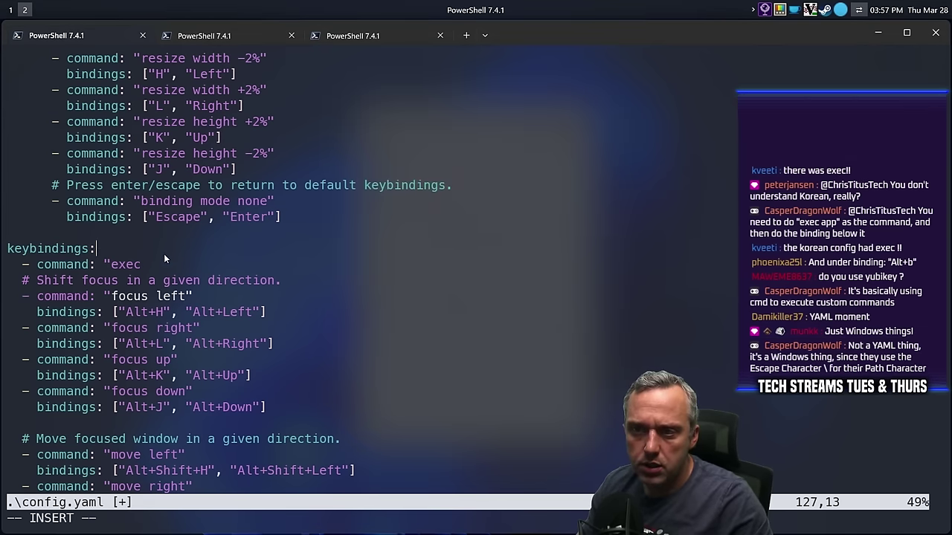
pyautogui.click(186, 264)
pyautogui.hotkey('ctrl', 'v')
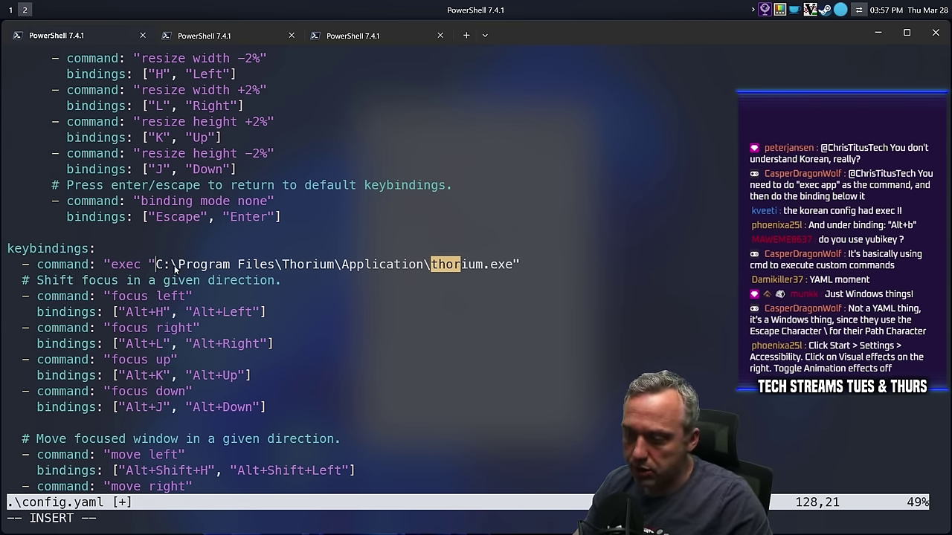
pyautogui.press('BackSpace')
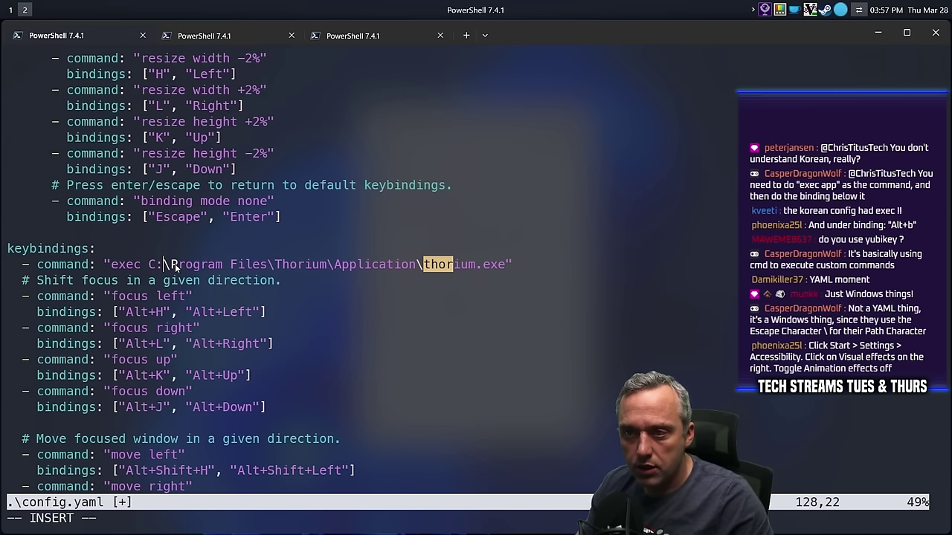
# Double every backslash in the Thorium path on the exec command line, giving C:\\Program Files\\Thorium\\Application\\thorium.exe.
pyautogui.write('\\')
pyautogui.click(277, 266)
pyautogui.write('\\')
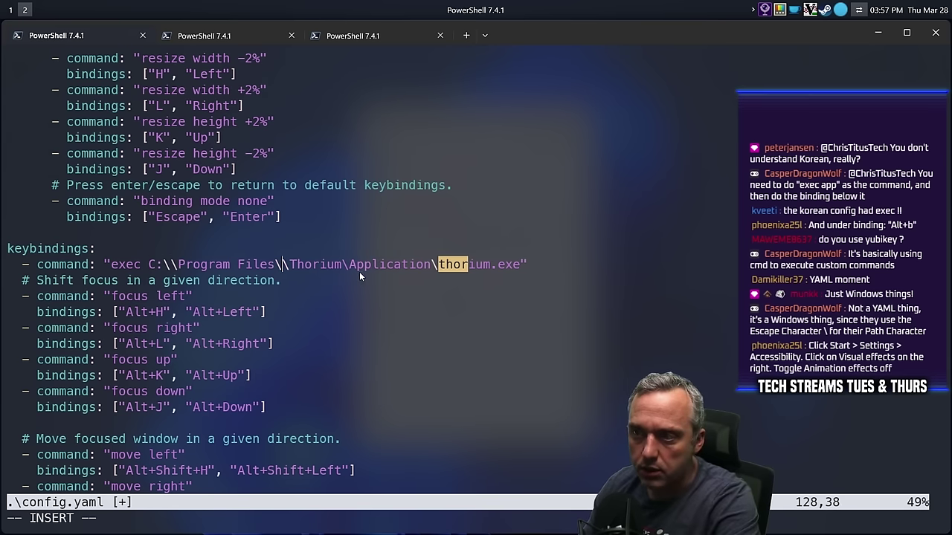
pyautogui.click(347, 266)
pyautogui.write('\\')
pyautogui.click(440, 267)
pyautogui.write('\\')
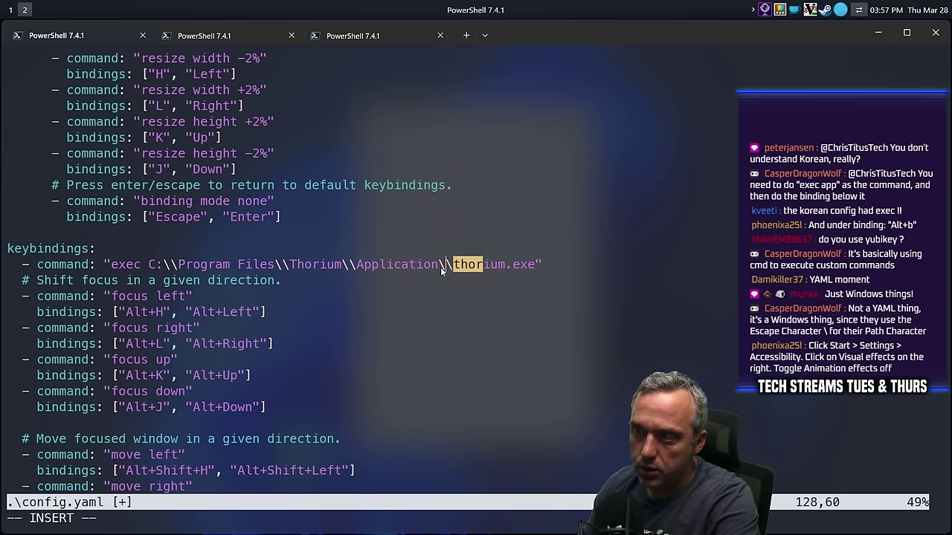
# Add a bindings: line directly below the Thorium exec command and start its list with ["Alt+b.
pyautogui.click(611, 250)
pyautogui.click(604, 264)
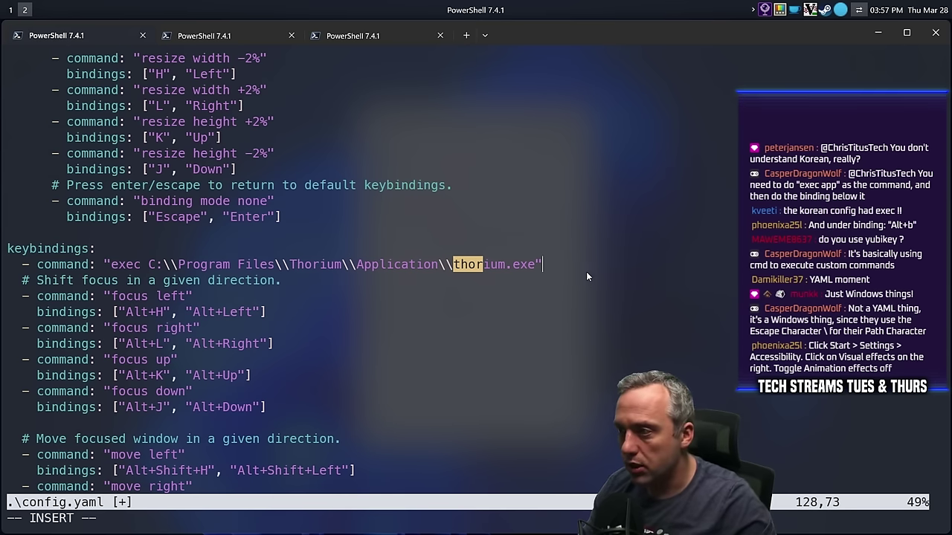
pyautogui.press('Return')
pyautogui.write('bindings: ')
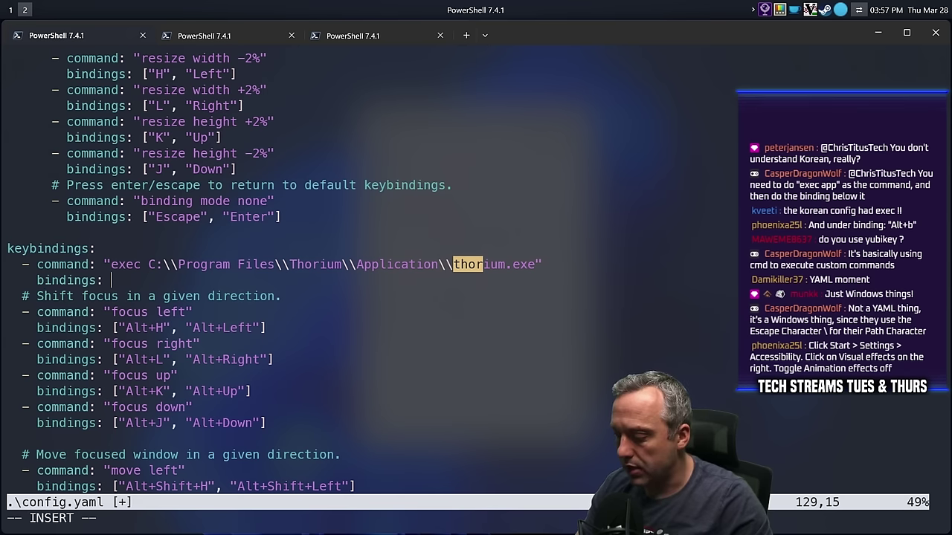
pyautogui.write('["')
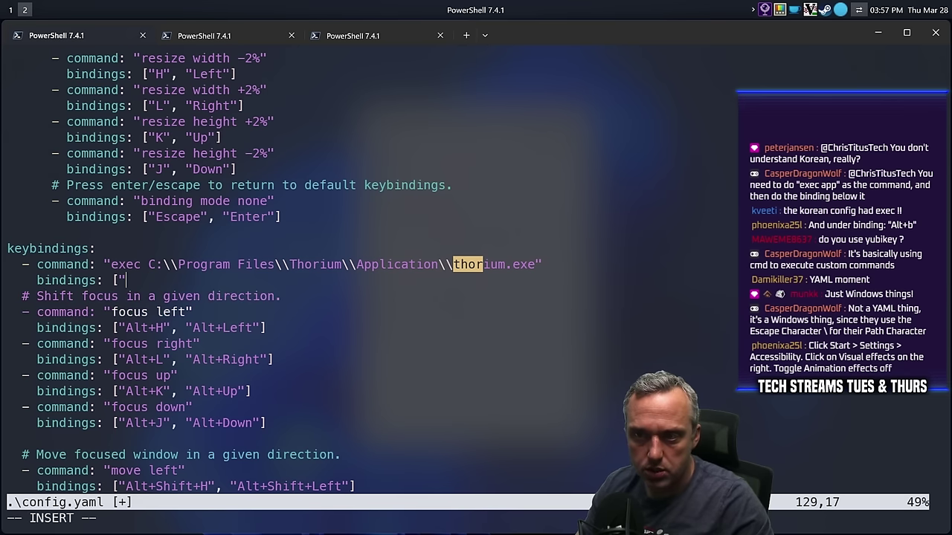
pyautogui.write('Alt')
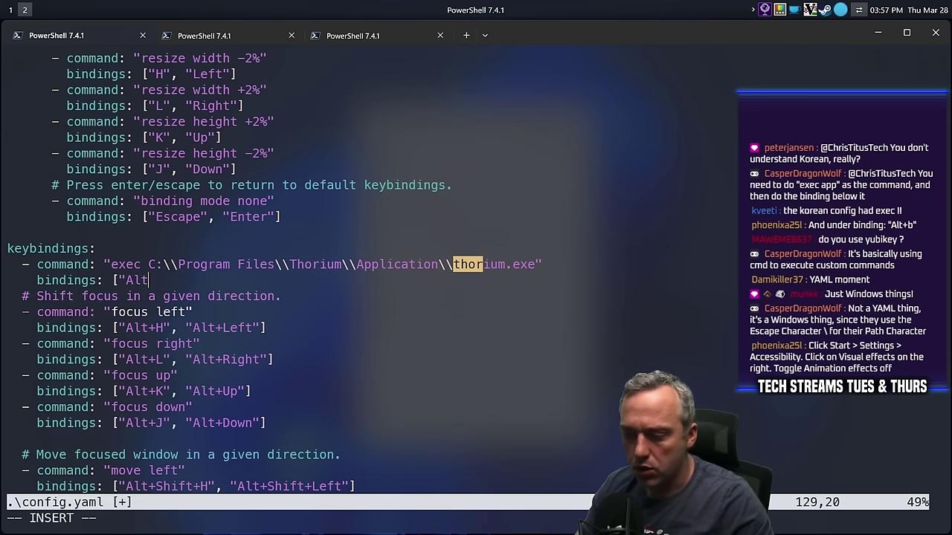
pyautogui.write('+b')
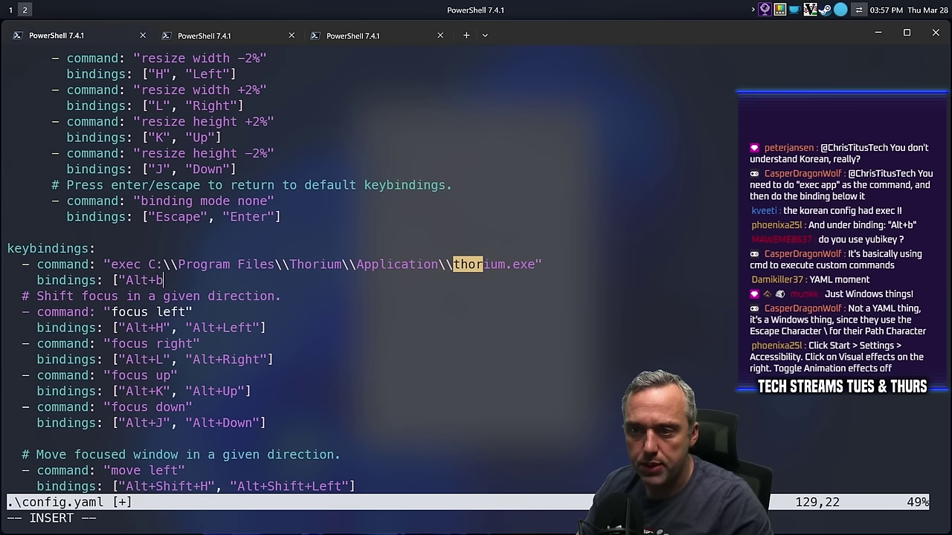
# Complete the Thorium keybinding as ["Alt+B"] in config.yaml, then save the file and exit Vim.
pyautogui.write('B"]')
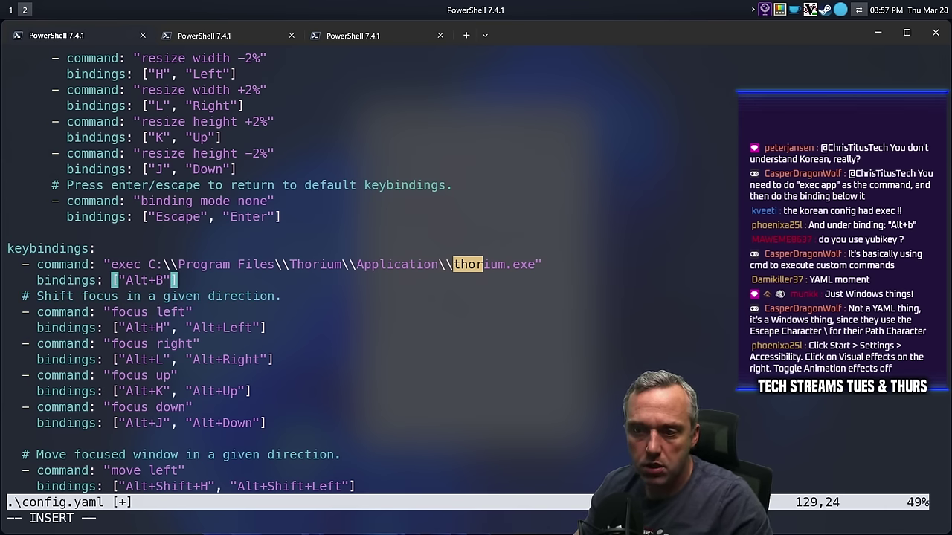
pyautogui.scroll(-5, 568, 273)
pyautogui.press('Escape')
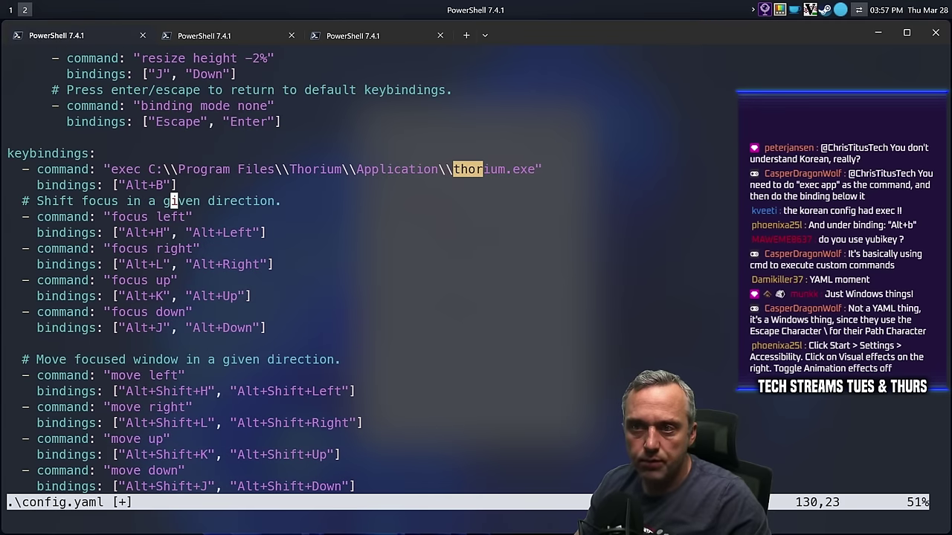
pyautogui.hotkey('shift', 'z')
pyautogui.hotkey('shift', 'z')
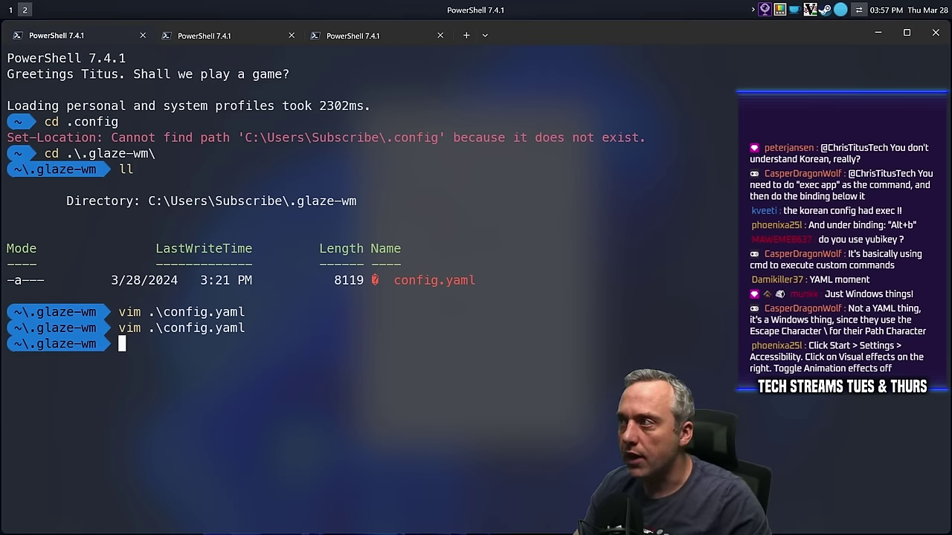
# Reload the GlazeWM configuration, close the GitHub browser window and test the Alt+B binding on empty workspace 3.
pyautogui.hotkey('alt', 'shift', 'r')
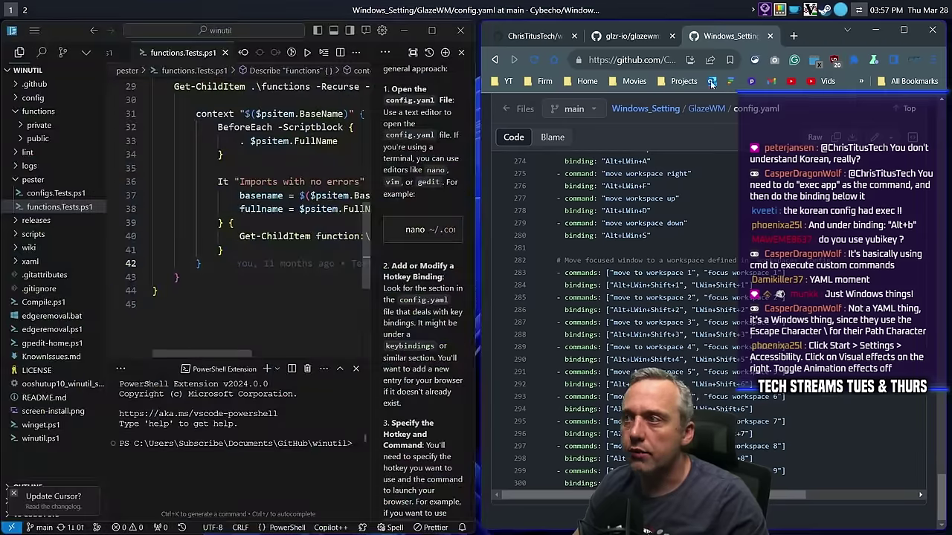
pyautogui.click(933, 32)
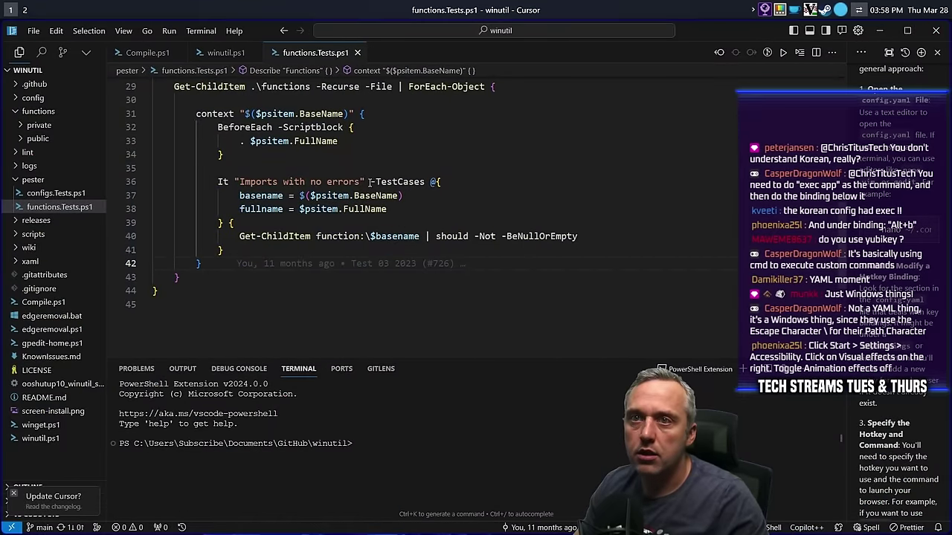
pyautogui.hotkey('alt', '3')
pyautogui.hotkey('alt', 'b')
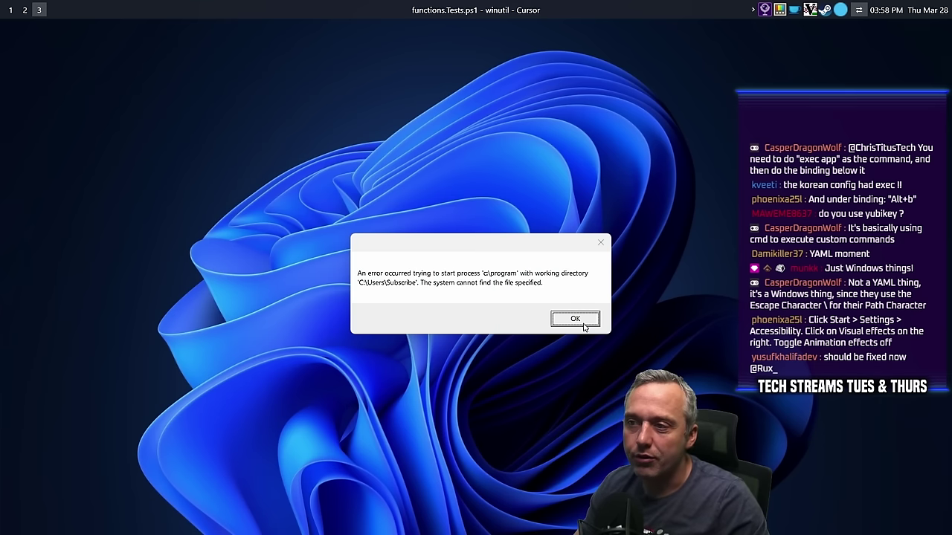
pyautogui.click(575, 319)
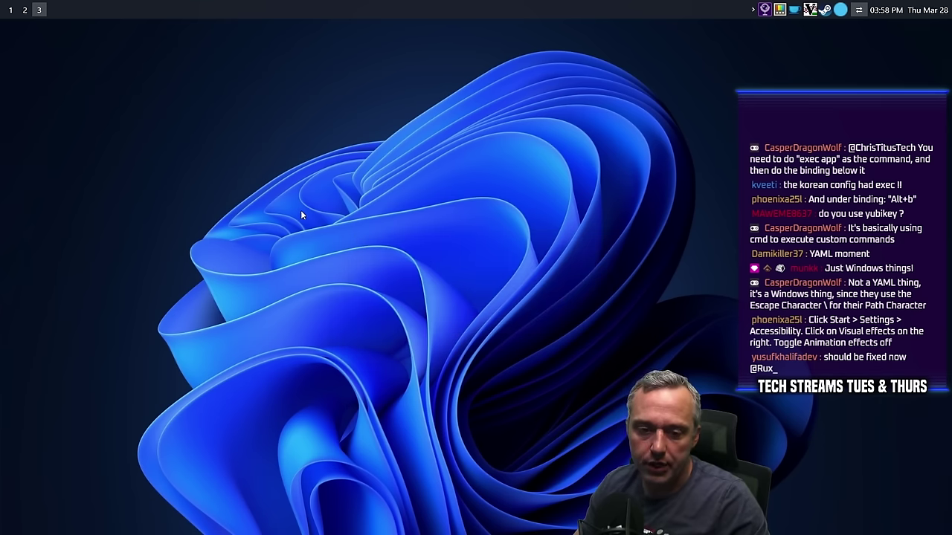
# Reopen config.yaml in Vim from the terminal on workspace 2 and search for "thor".
pyautogui.hotkey('alt', '2')
pyautogui.press('Up')
pyautogui.press('Return')
pyautogui.write('/thor')
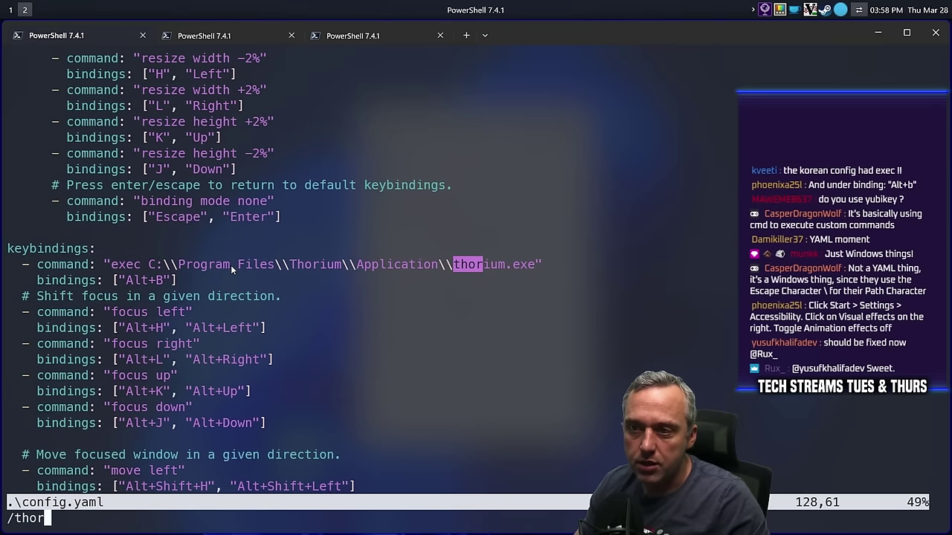
pyautogui.press('Return')
# Enclose the Thorium path in the exec command in single quotes, then save config.yaml and exit Vim.
pyautogui.press('B')
pyautogui.press('B')
pyautogui.press('i')
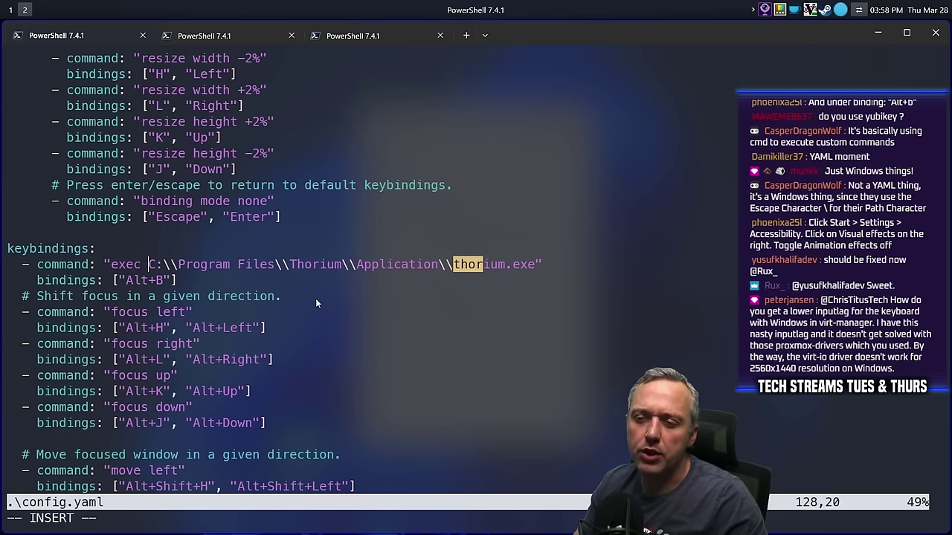
pyautogui.write("'")
pyautogui.click(542, 263)
pyautogui.moveTo(541, 262); pyautogui.dragTo(545, 264)
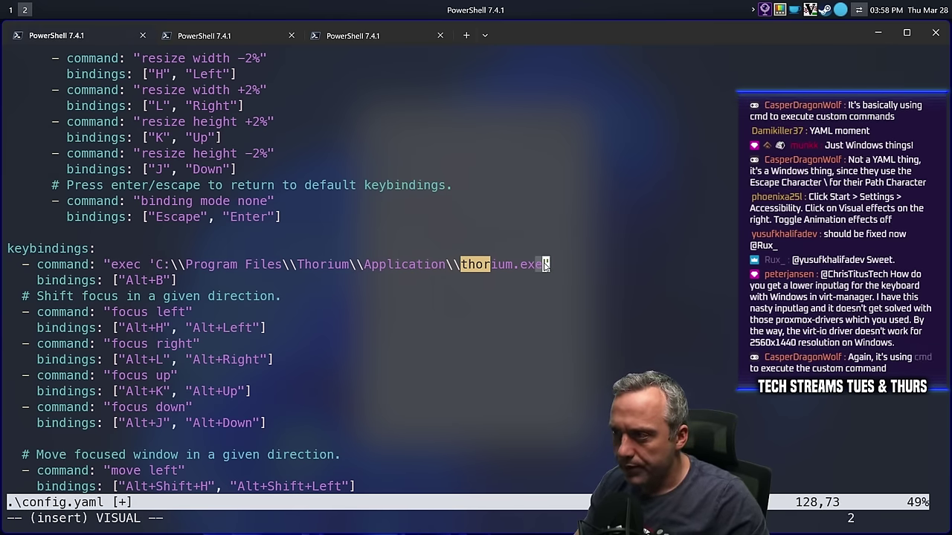
pyautogui.press('a')
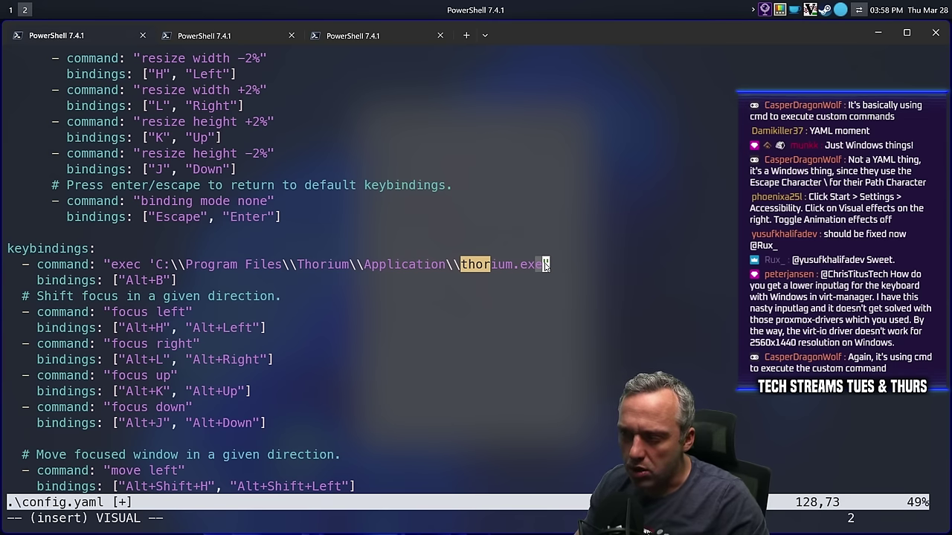
pyautogui.press('"')
pyautogui.press('Escape')
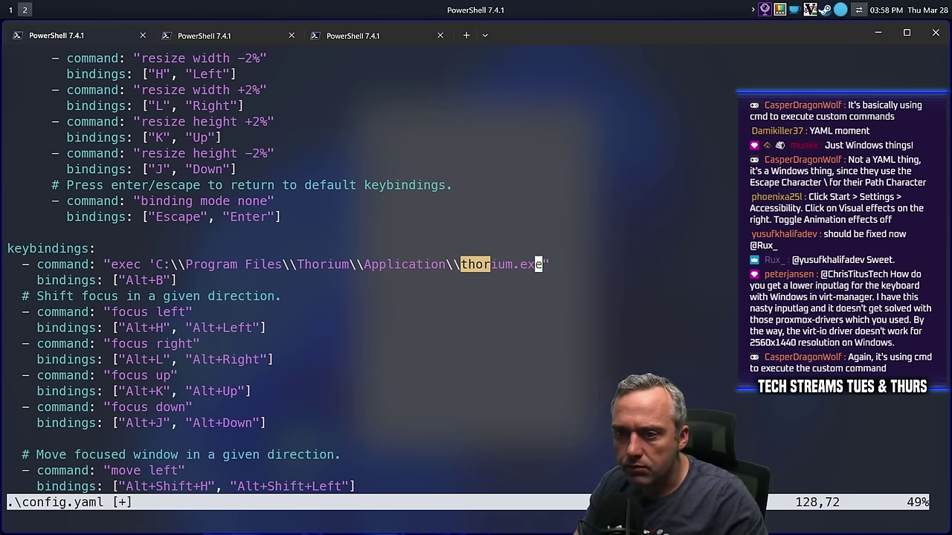
pyautogui.write("'")
pyautogui.press('Escape')
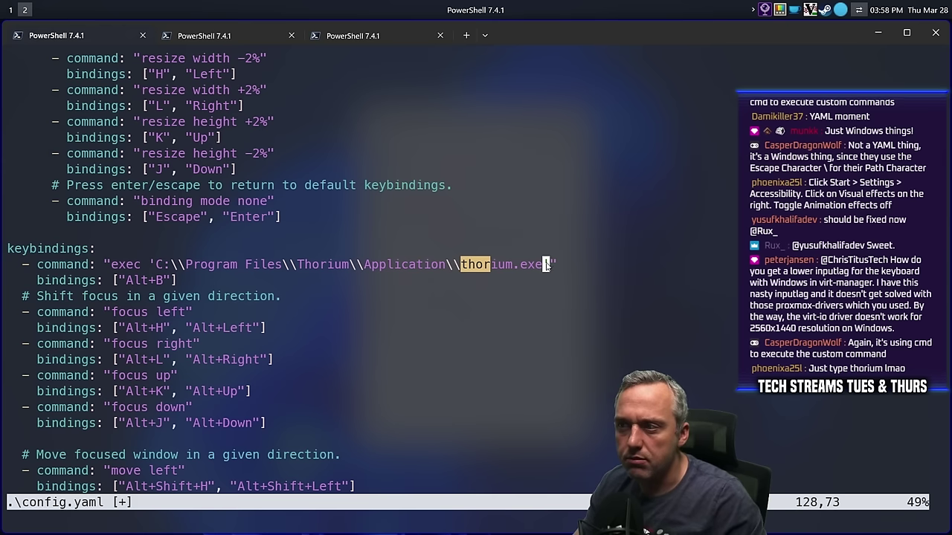
pyautogui.write(':wq')
pyautogui.press('Return')
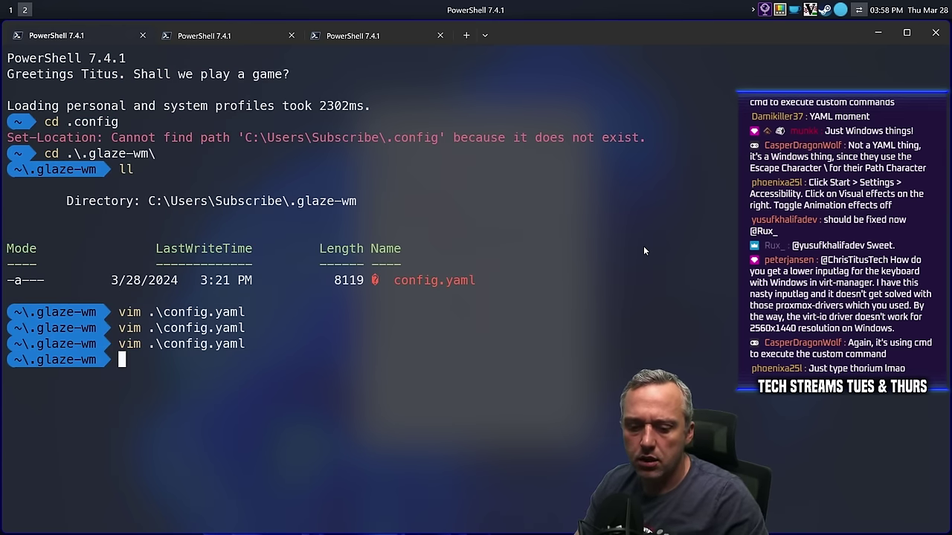
# Launch Thorium on workspace 3 with the Alt+B binding, then return to the terminal on workspace 2.
pyautogui.hotkey('alt', '3')
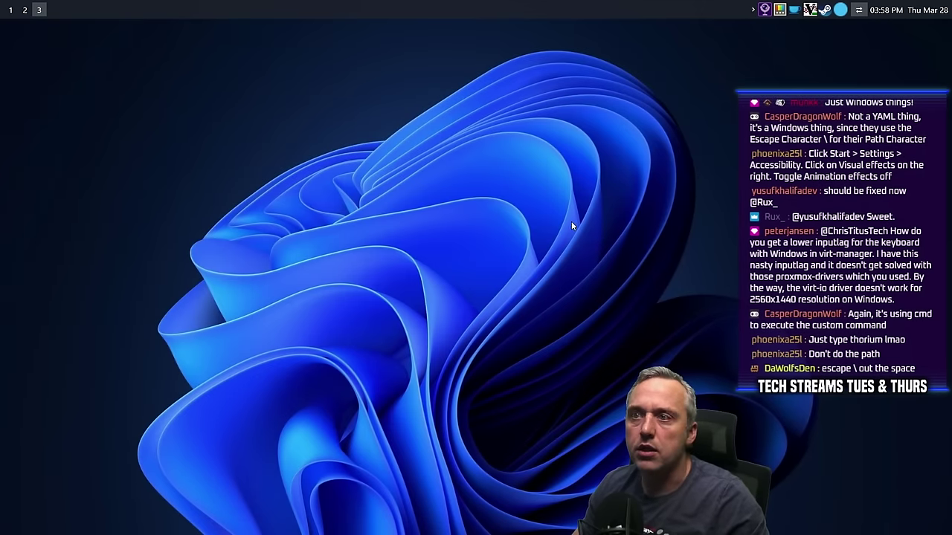
pyautogui.hotkey('alt', '2')
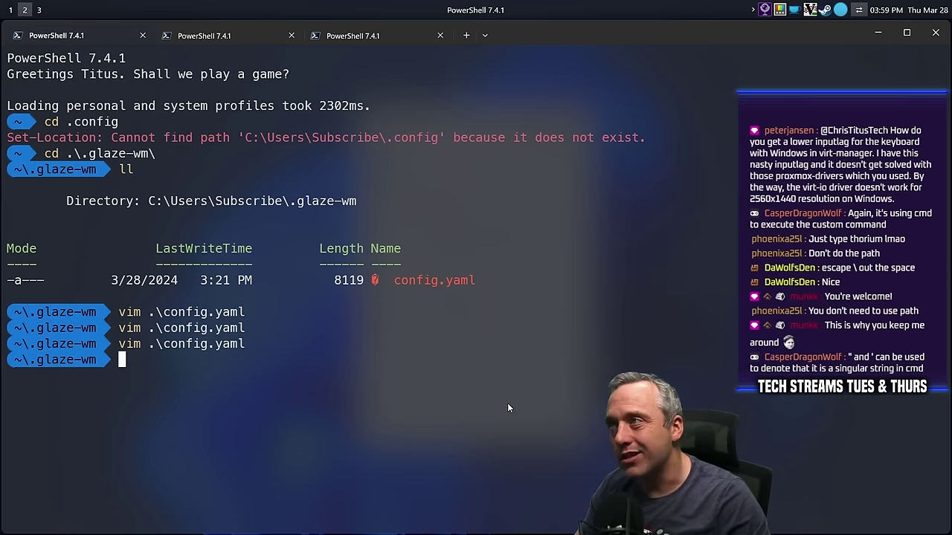
# Switch to the host's virt-manager and examine the win11 machine's mouse, keyboard, serial and spice channel devices.
pyautogui.press('super')
pyautogui.press('super')
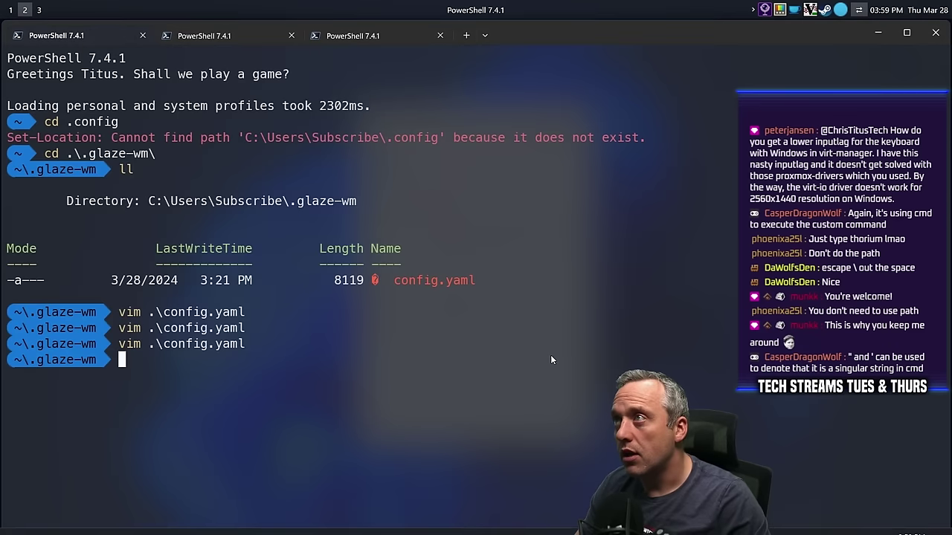
pyautogui.press('super+1')
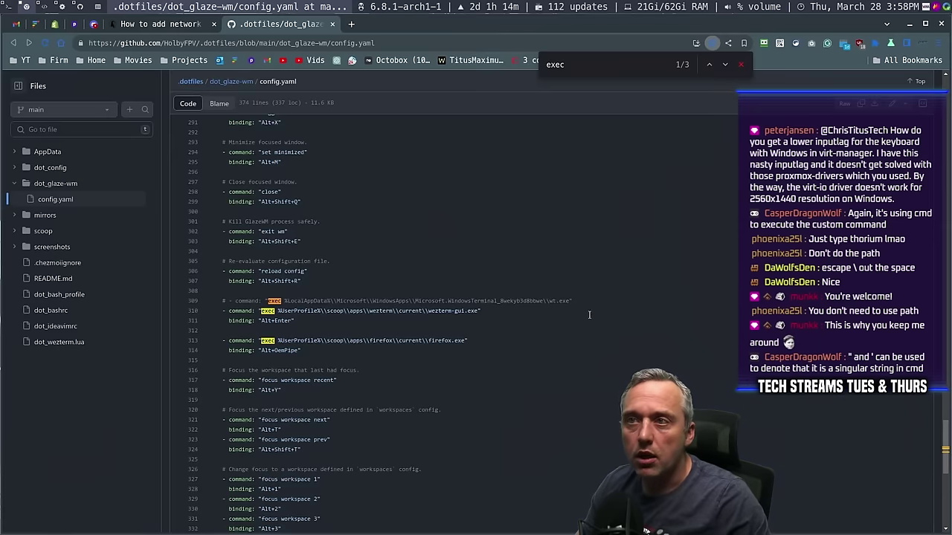
pyautogui.press('super+2')
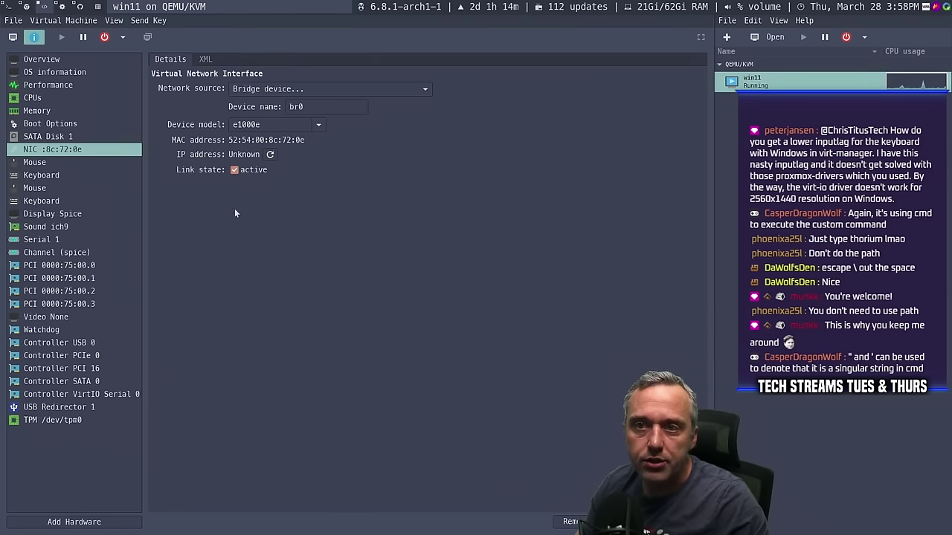
pyautogui.click(41, 164)
pyautogui.click(48, 173)
pyautogui.click(47, 162)
pyautogui.click(50, 176)
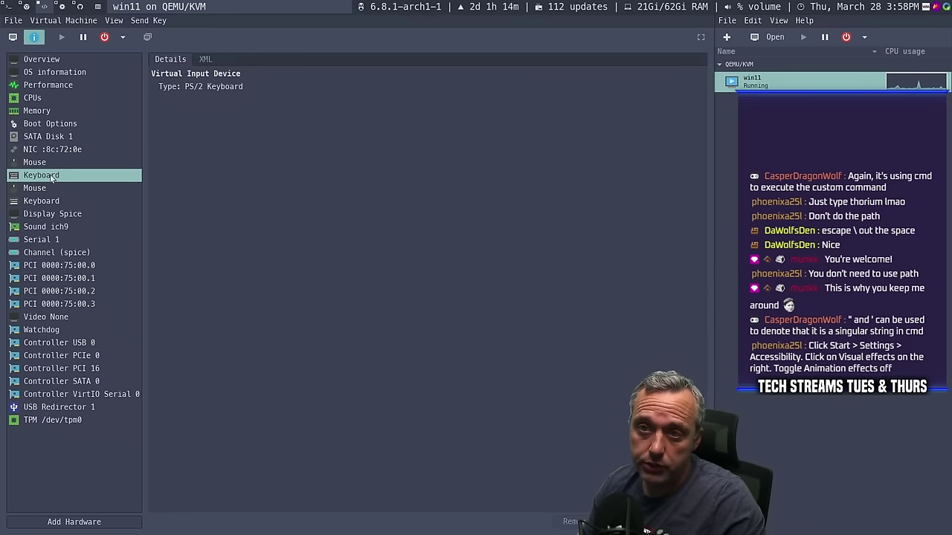
pyautogui.click(54, 189)
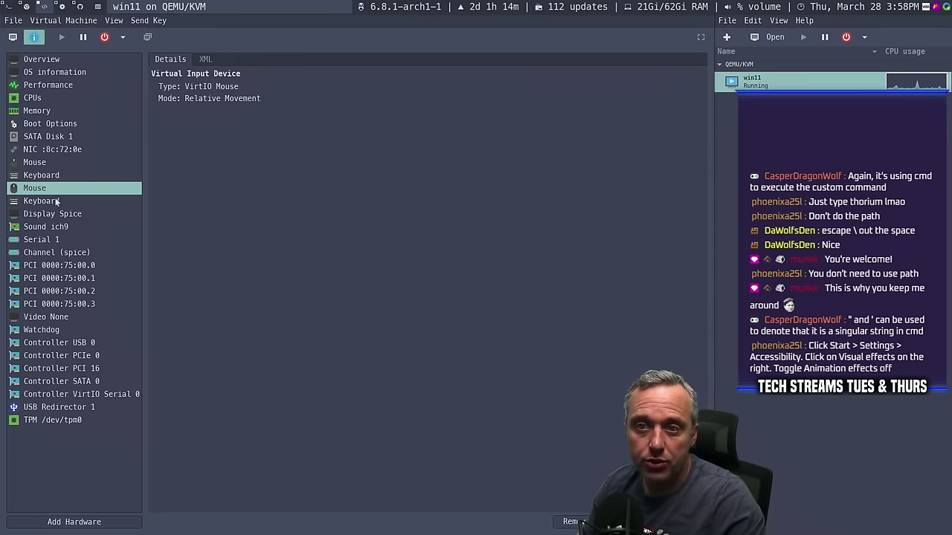
pyautogui.click(52, 202)
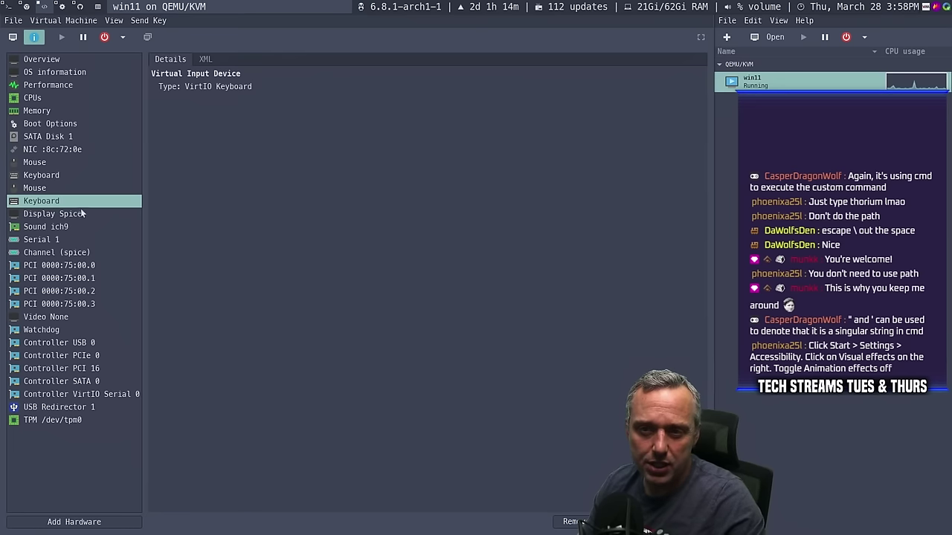
pyautogui.click(72, 243)
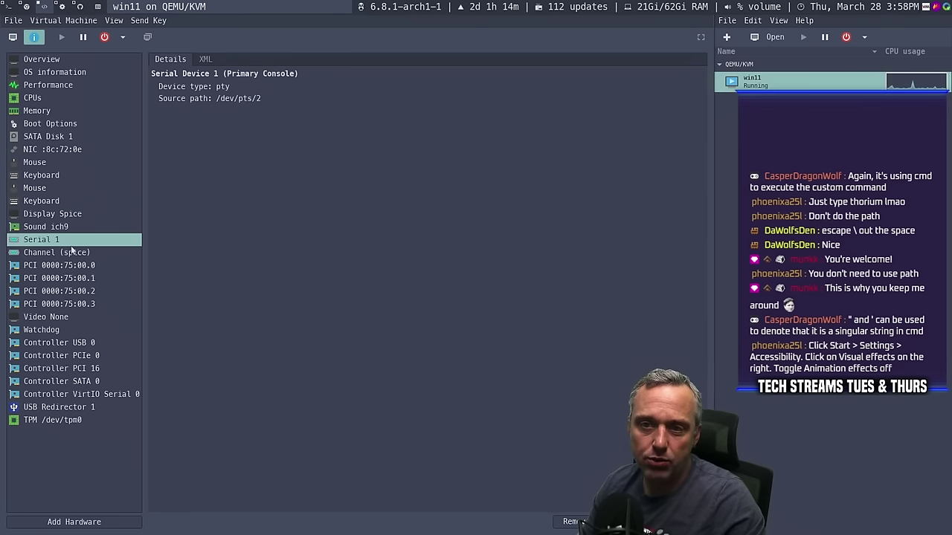
pyautogui.click(74, 255)
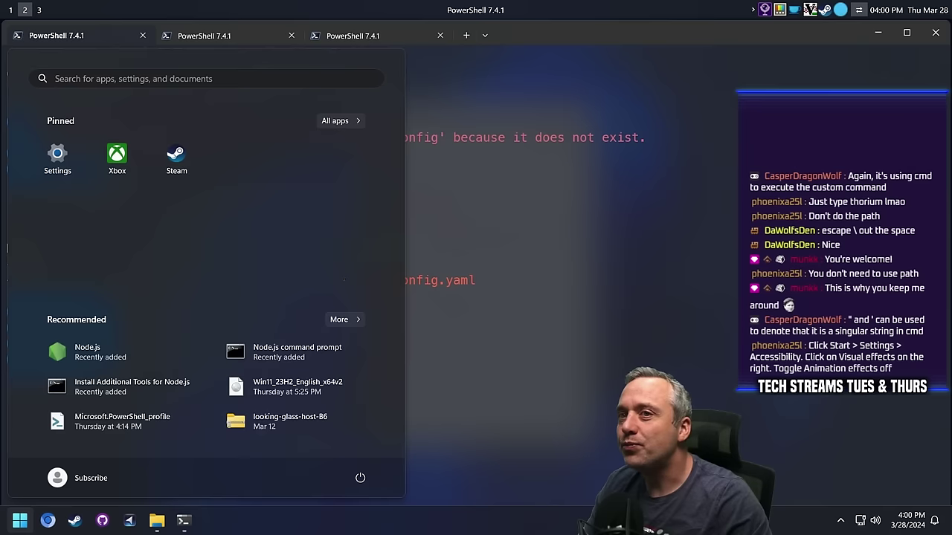
# Dismiss the Start menu in the Windows machine and cycle through workspaces 1, 2 and 3 to check switching.
pyautogui.click(632, 276)
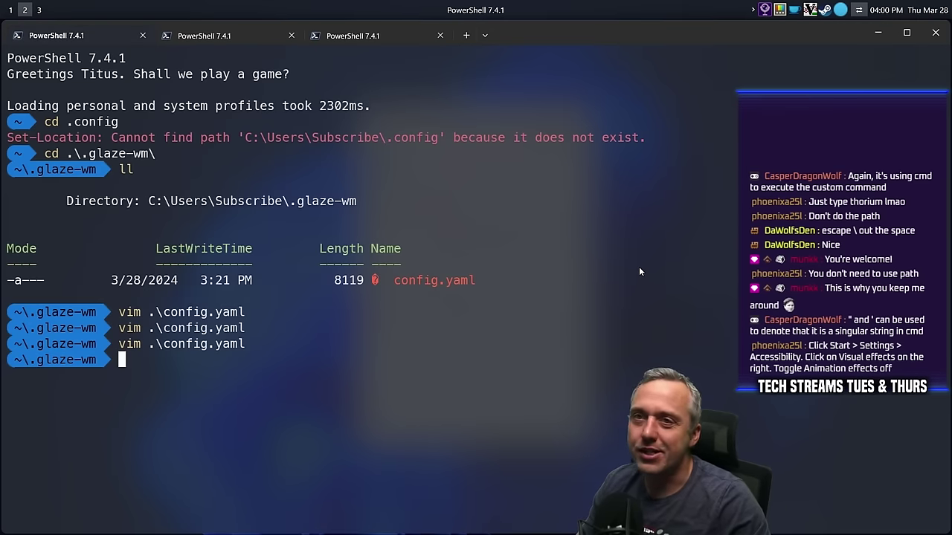
pyautogui.hotkey('alt', '3')
pyautogui.hotkey('alt', '2')
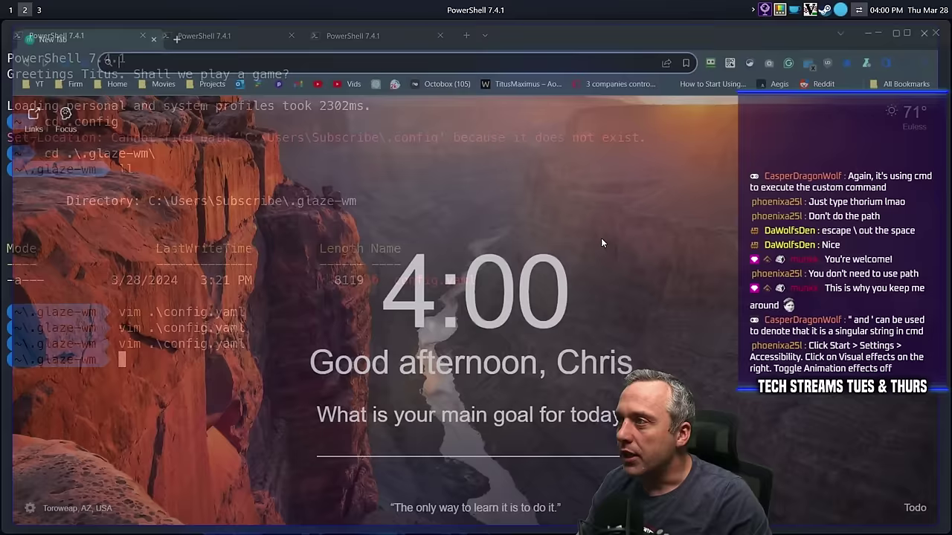
pyautogui.hotkey('alt', '1')
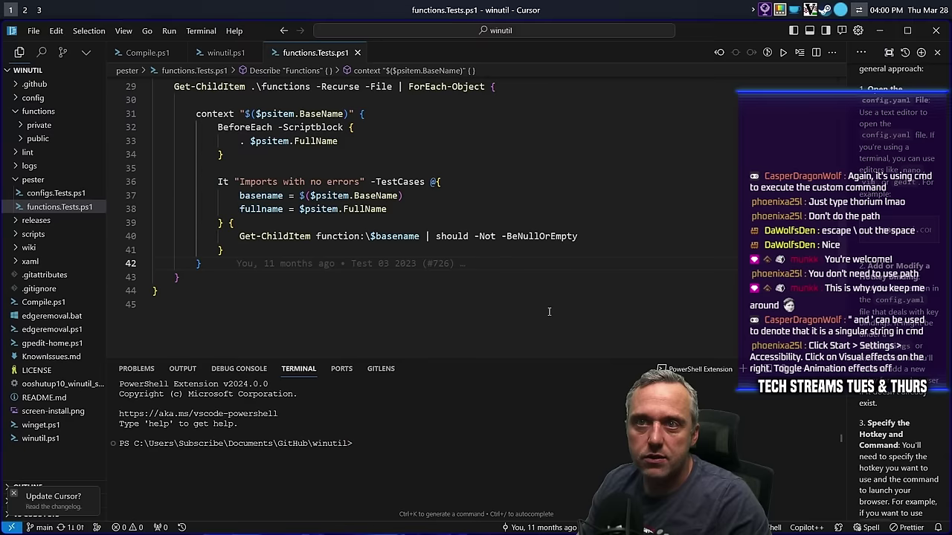
pyautogui.hotkey('alt', '2')
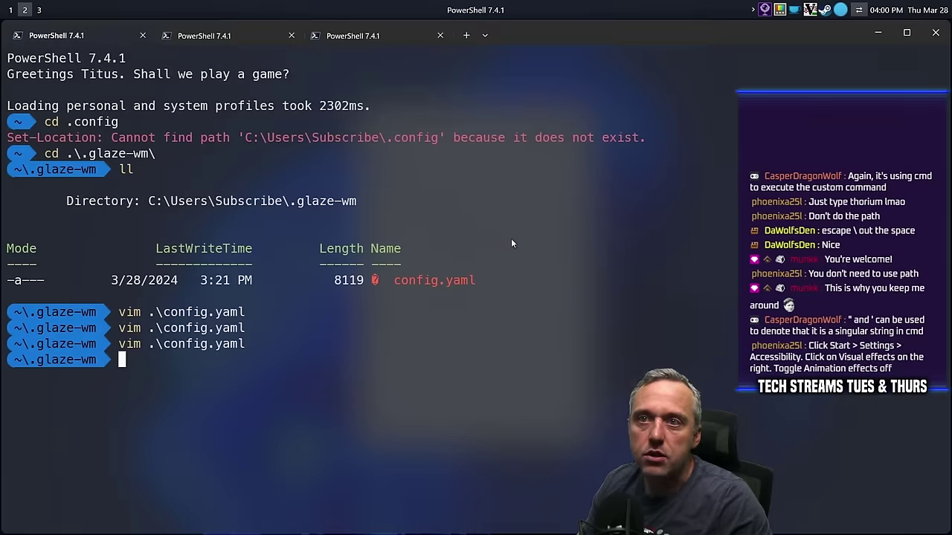
pyautogui.hotkey('alt', '3')
pyautogui.hotkey('alt', '1')
pyautogui.hotkey('alt', '3')
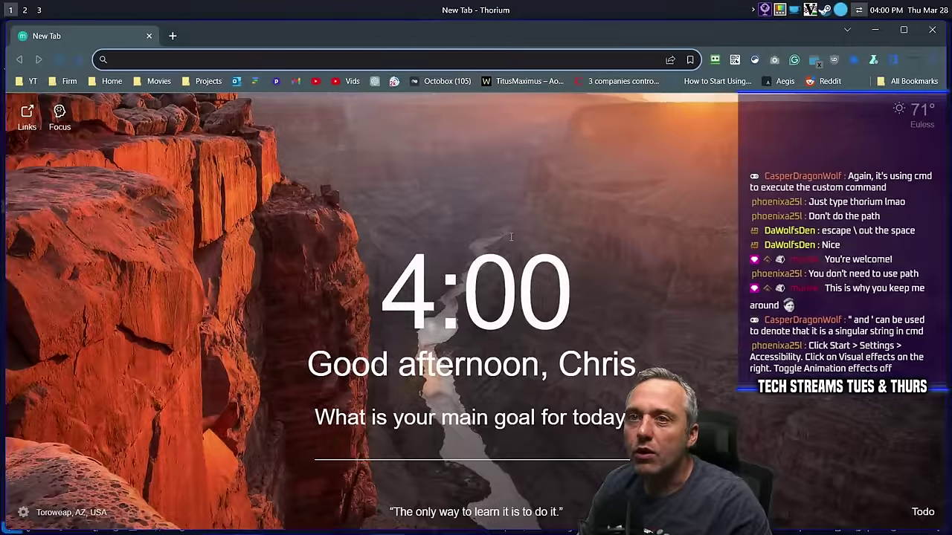
pyautogui.hotkey('alt', '2')
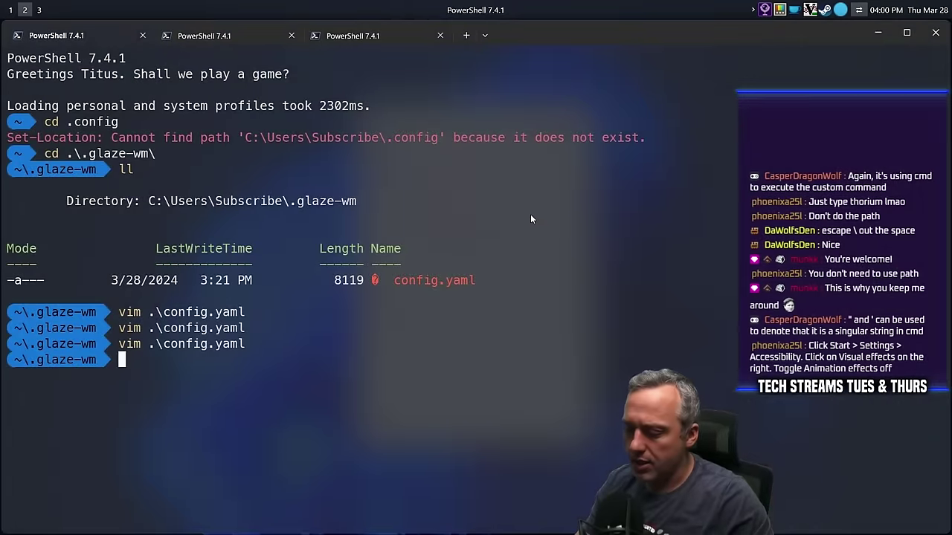
# Reopen config.yaml in Vim and paste two more copies of the Thorium exec entry beneath the original under keybindings.
pyautogui.press('Up')
pyautogui.press('Return')
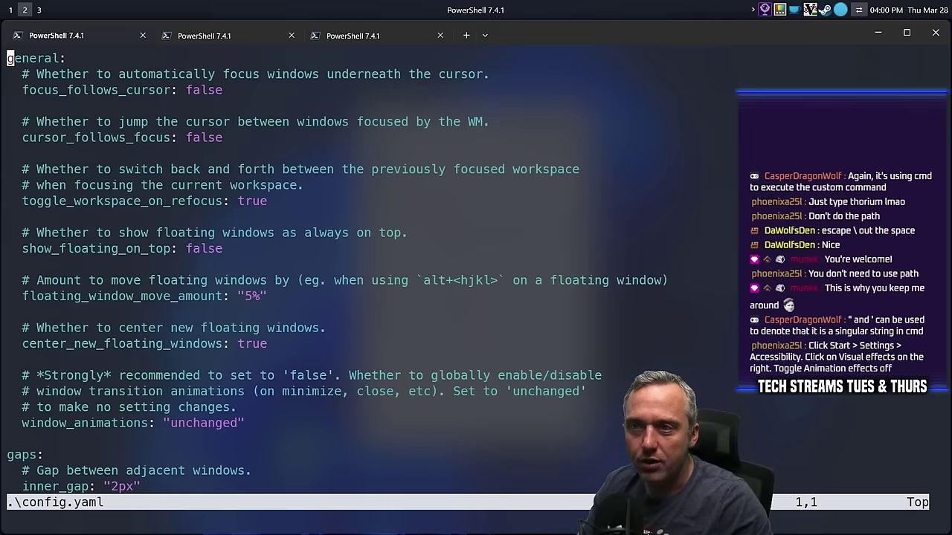
pyautogui.scroll(-20, 268, 239)
pyautogui.scroll(4, 269, 239)
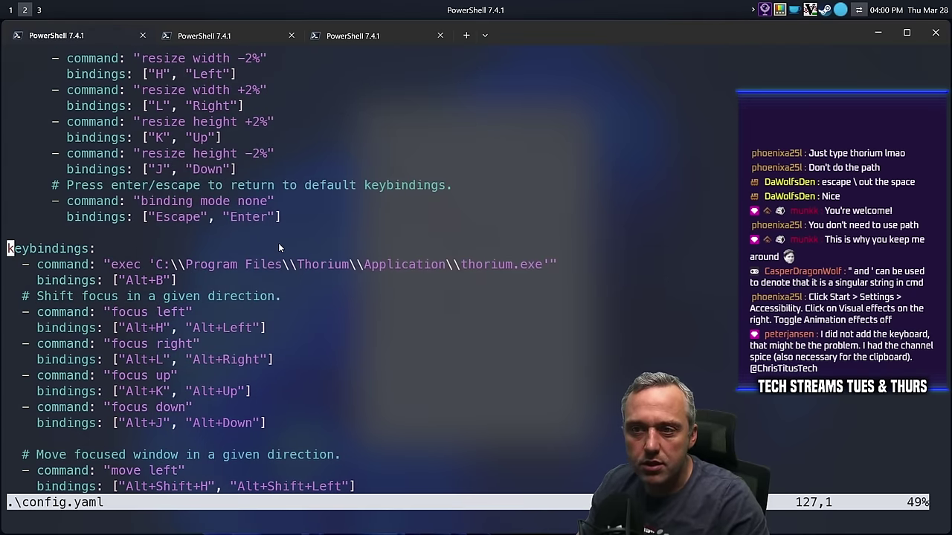
pyautogui.click(180, 264)
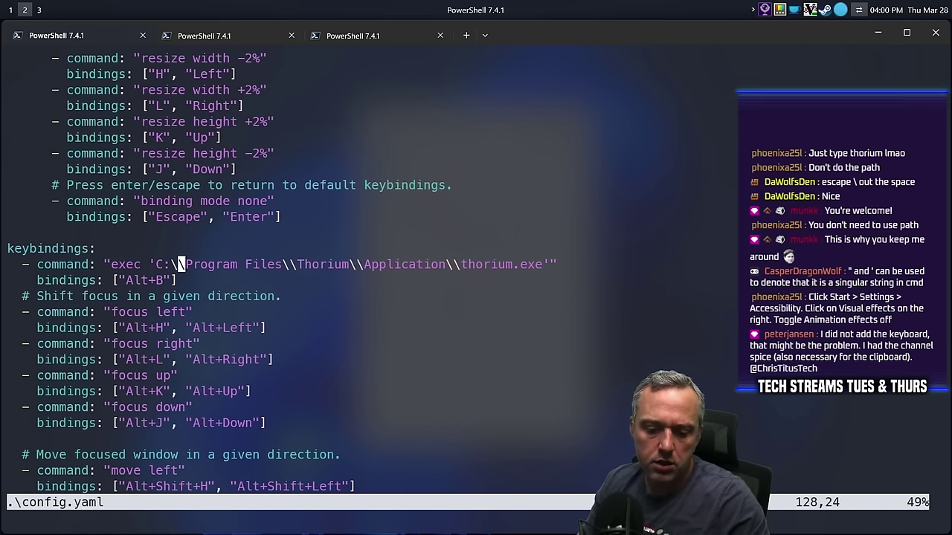
pyautogui.press('j')
pyautogui.press('p')
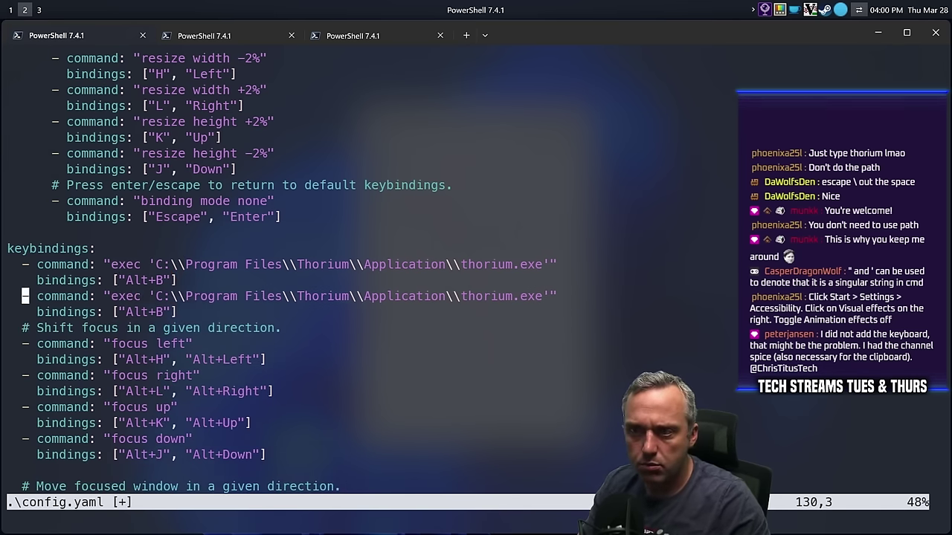
pyautogui.press('p')
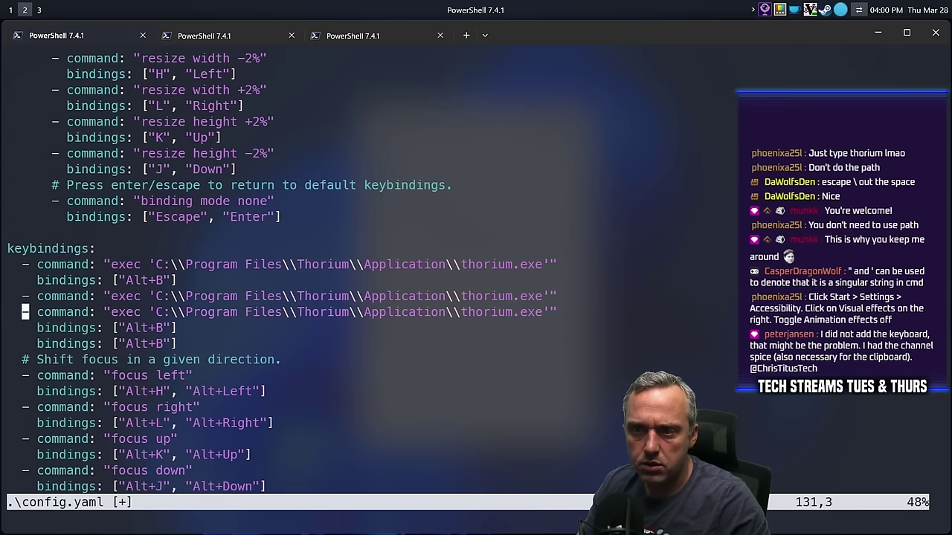
pyautogui.press('u')
pyautogui.press('j')
pyautogui.press('p')
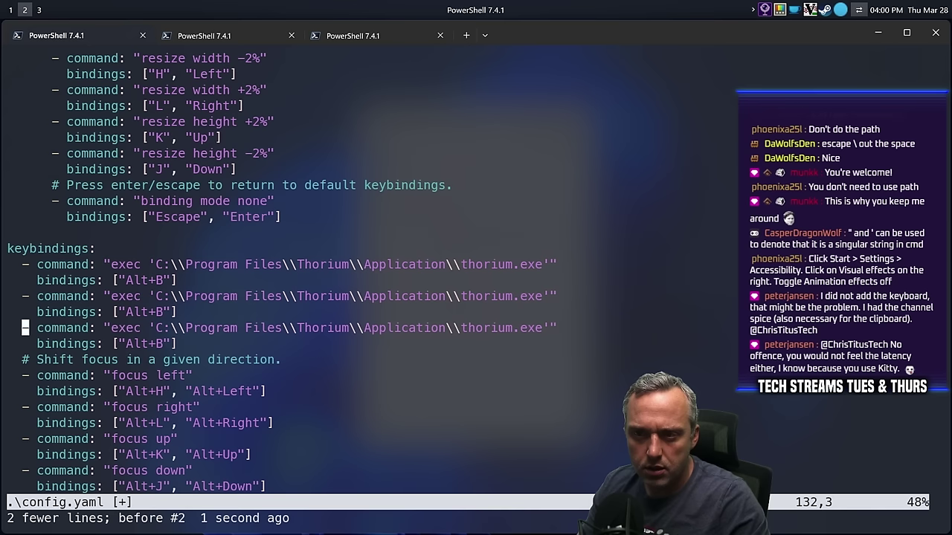
# Bind the two copied entries to Alt+X and Alt+E, and paste a third copy of the Thorium entry below them.
pyautogui.click(161, 312)
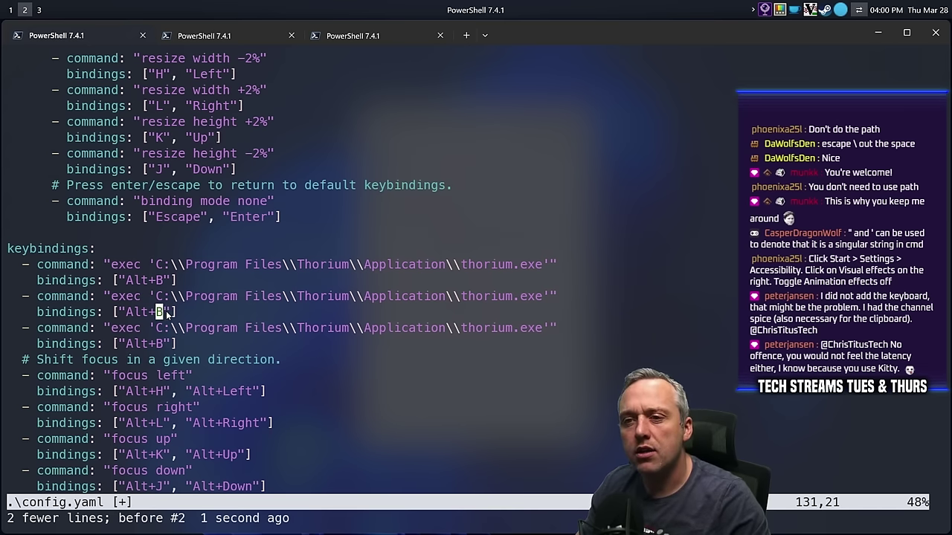
pyautogui.write('rX')
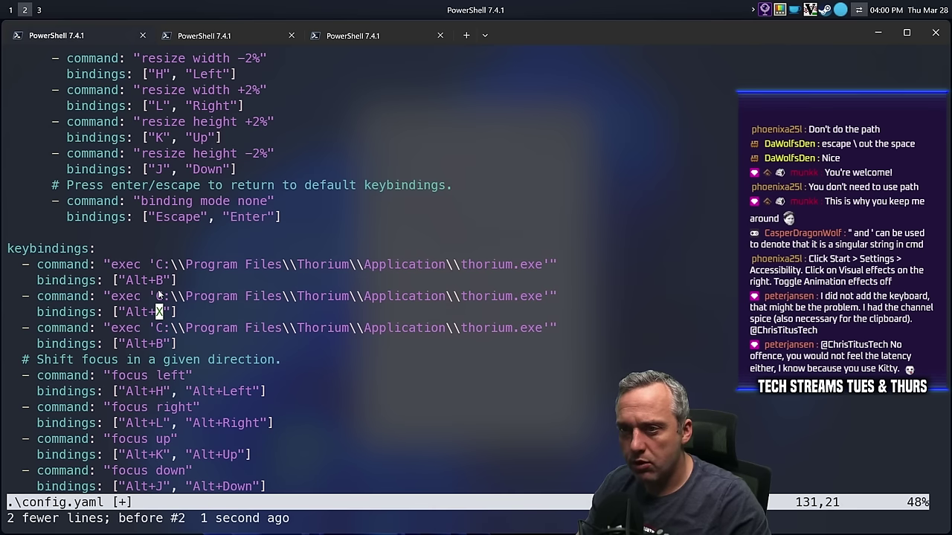
pyautogui.press('j')
pyautogui.press('j')
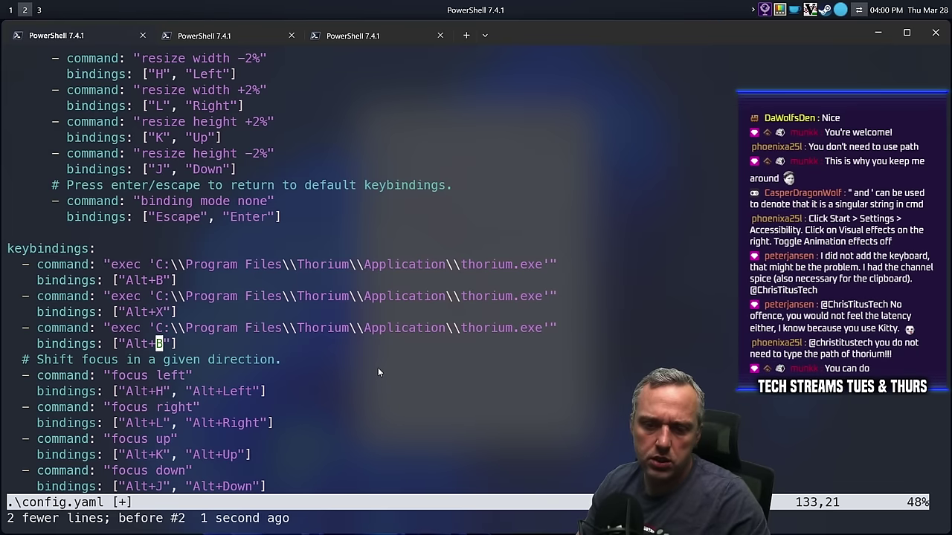
pyautogui.write('rE')
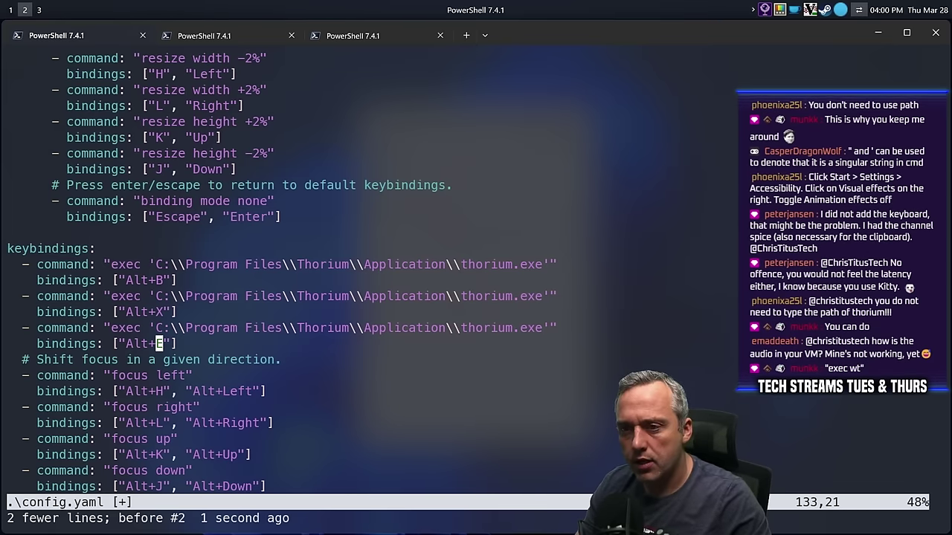
pyautogui.write('p')
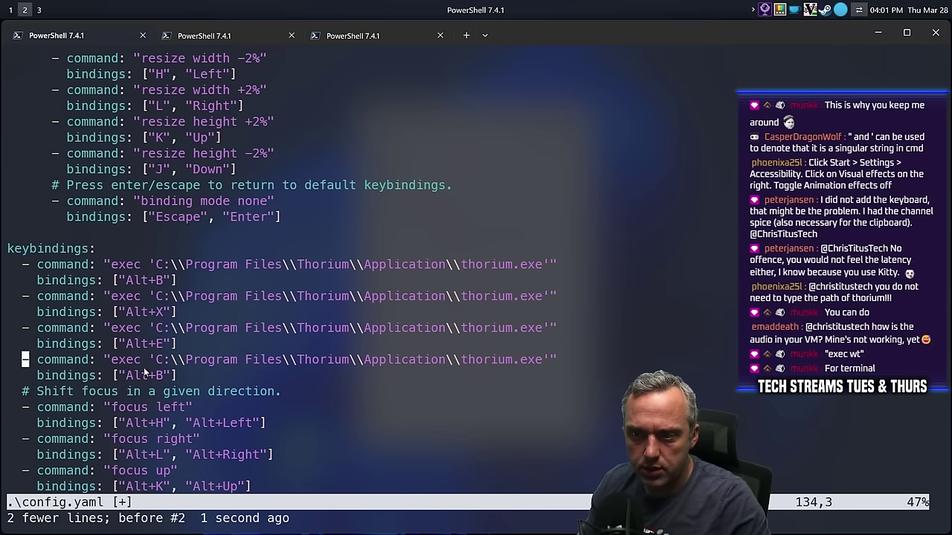
pyautogui.click(158, 376)
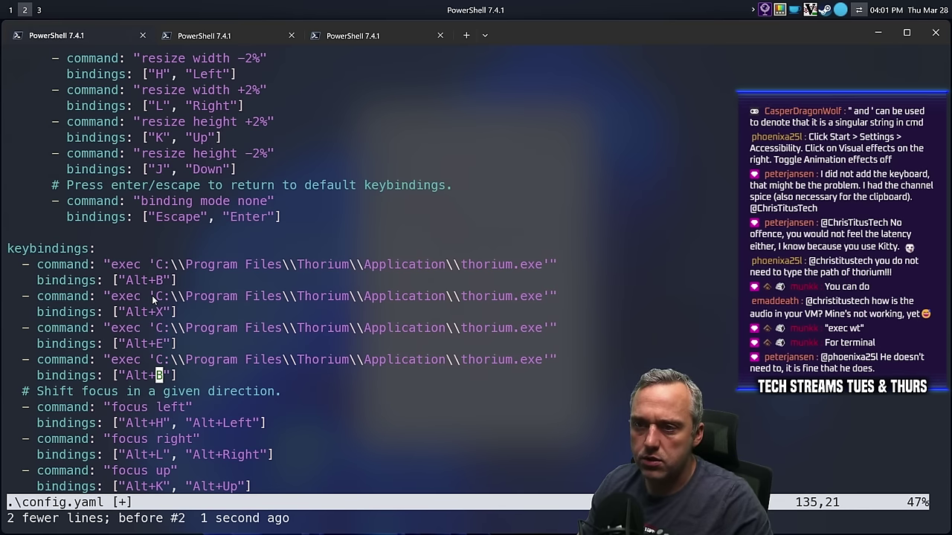
# Open a new PowerShell tab and try running terminal as a command.
pyautogui.click(466, 35)
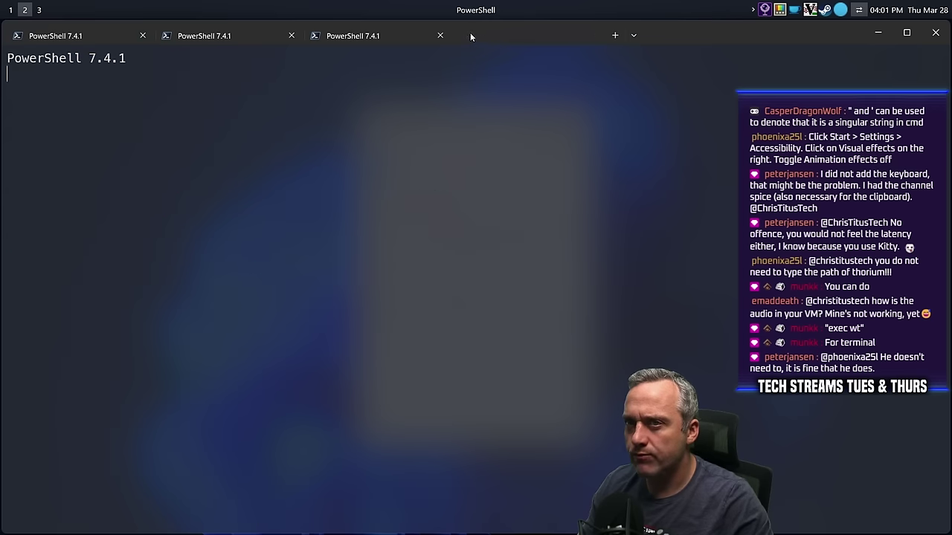
pyautogui.write('terminal')
pyautogui.press('Return')
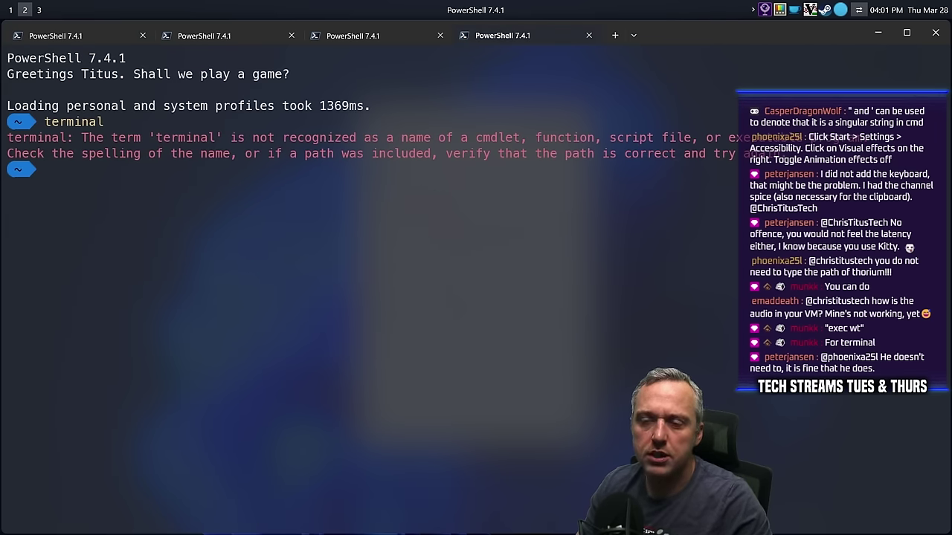
# Search the Start menu for terminal and check the Terminal app's available options for a file location.
pyautogui.press('super')
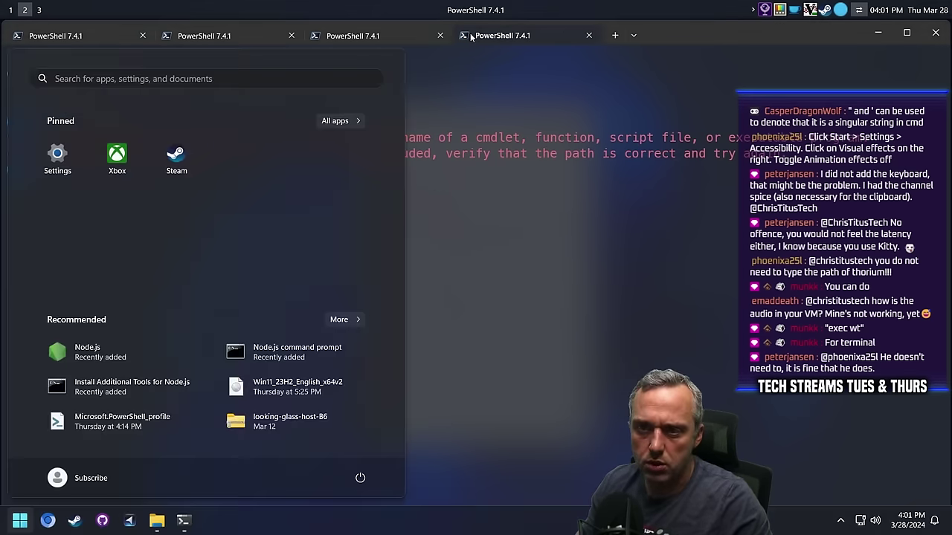
pyautogui.write('terminal')
pyautogui.rightClick(67, 177)
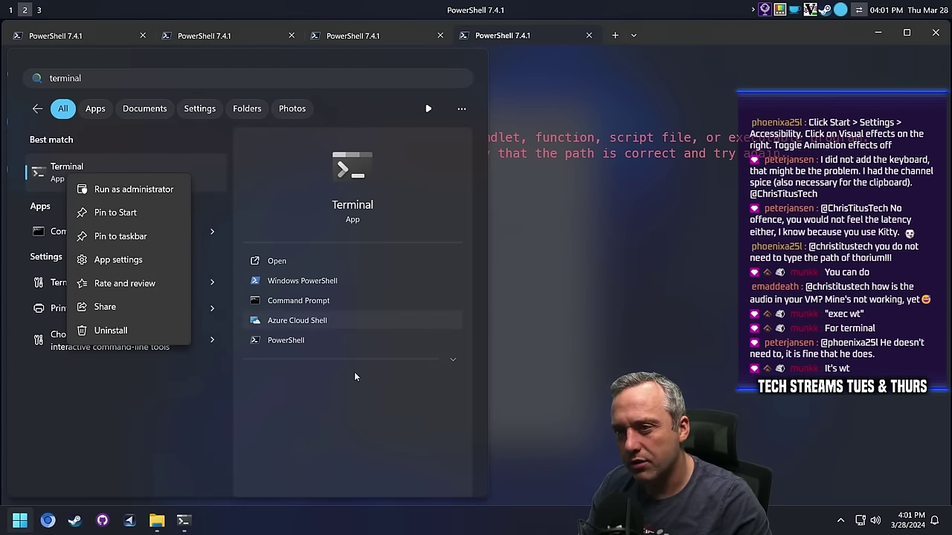
pyautogui.click(583, 337)
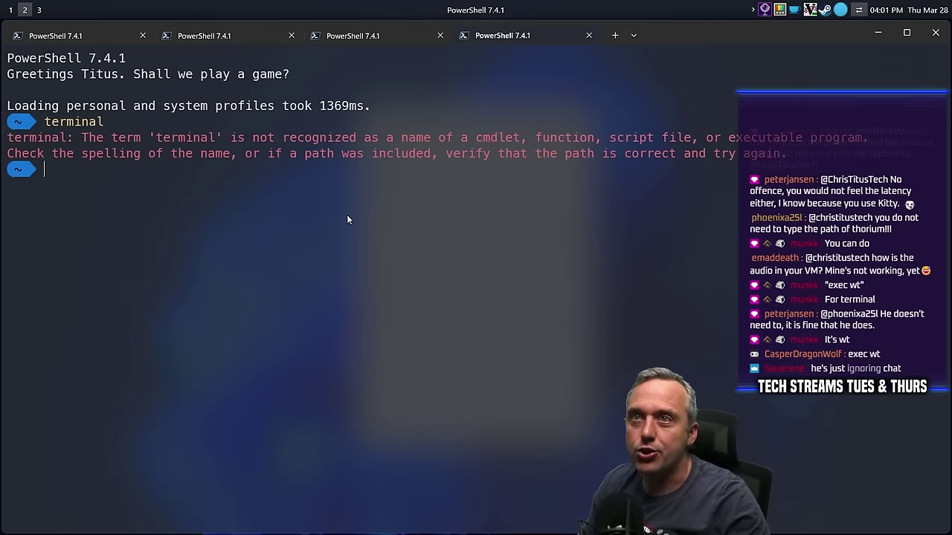
# Return to the config.yaml tab and change the Alt+X entry's command to "exec wt".
pyautogui.click(372, 37)
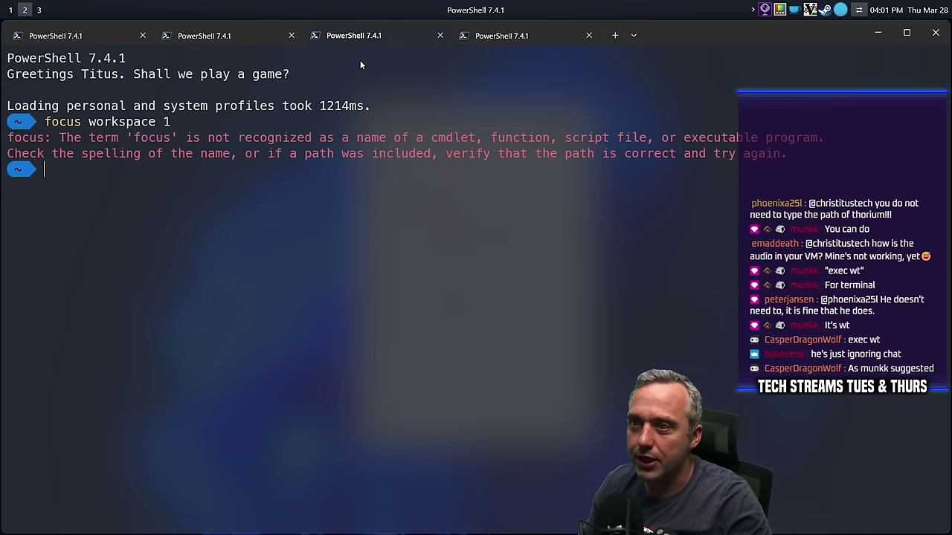
pyautogui.click(222, 38)
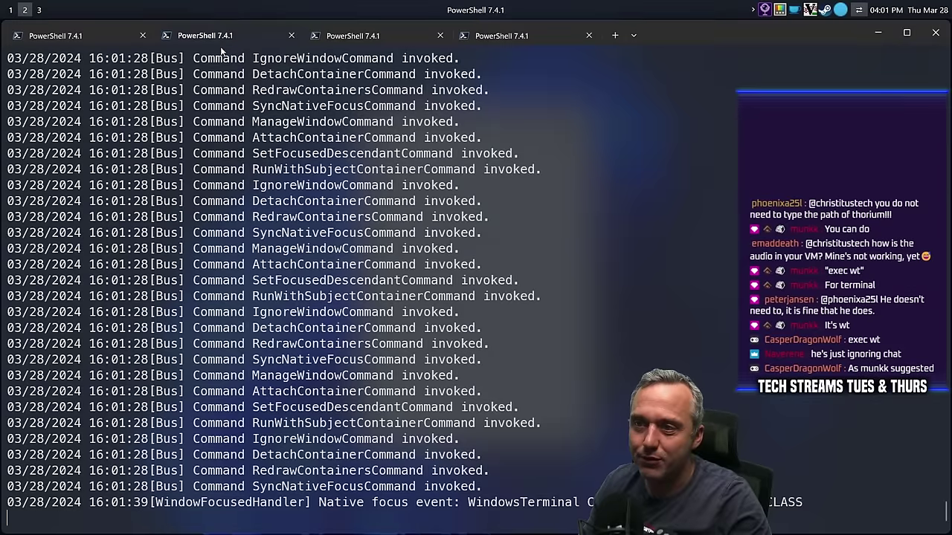
pyautogui.click(82, 37)
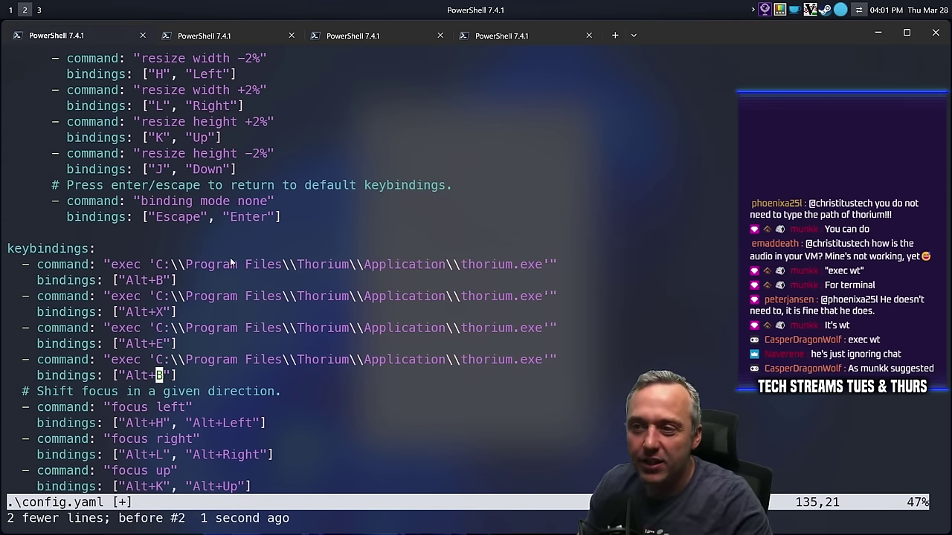
pyautogui.click(152, 297)
pyautogui.press('d')
pyautogui.press('t')
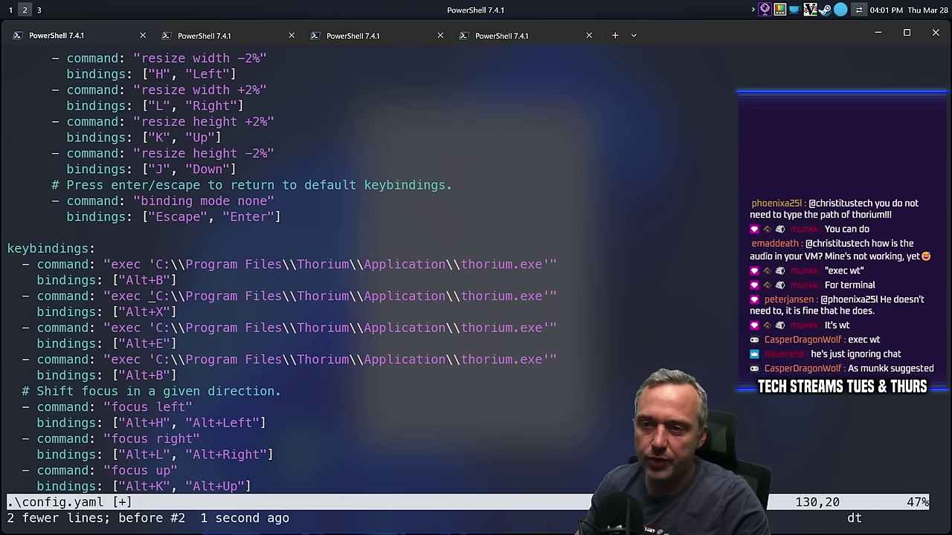
pyautogui.press('"')
pyautogui.write('iwt')
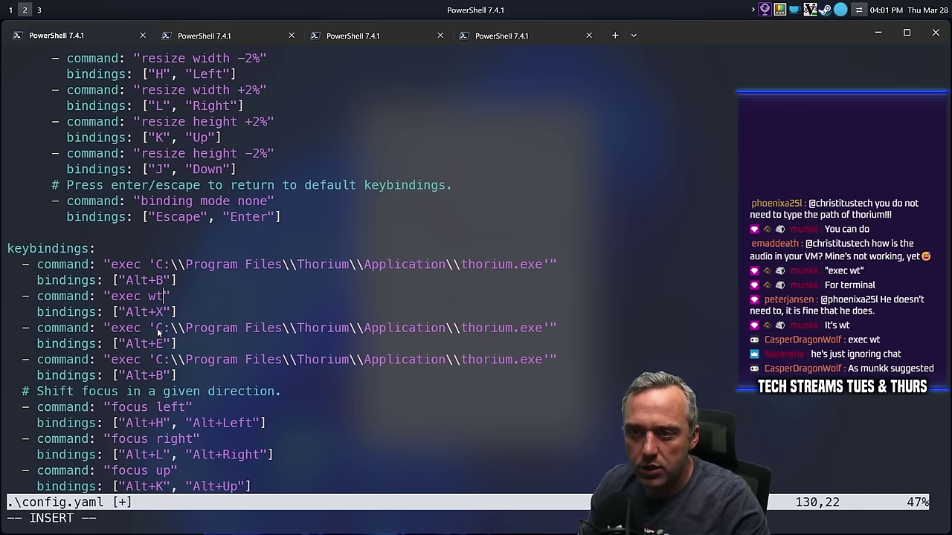
# Change the Alt+E entry's command to "exec explorer".
pyautogui.click(175, 328)
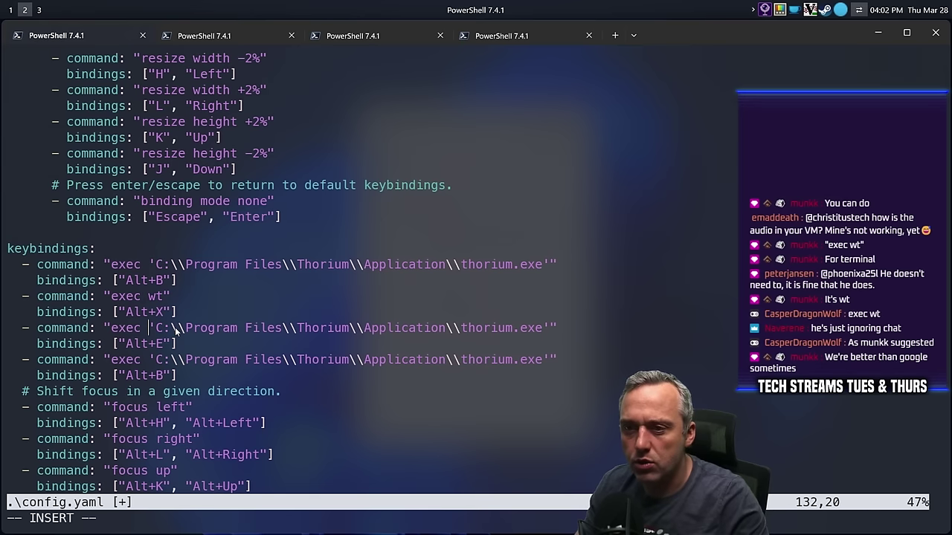
pyautogui.press('Escape')
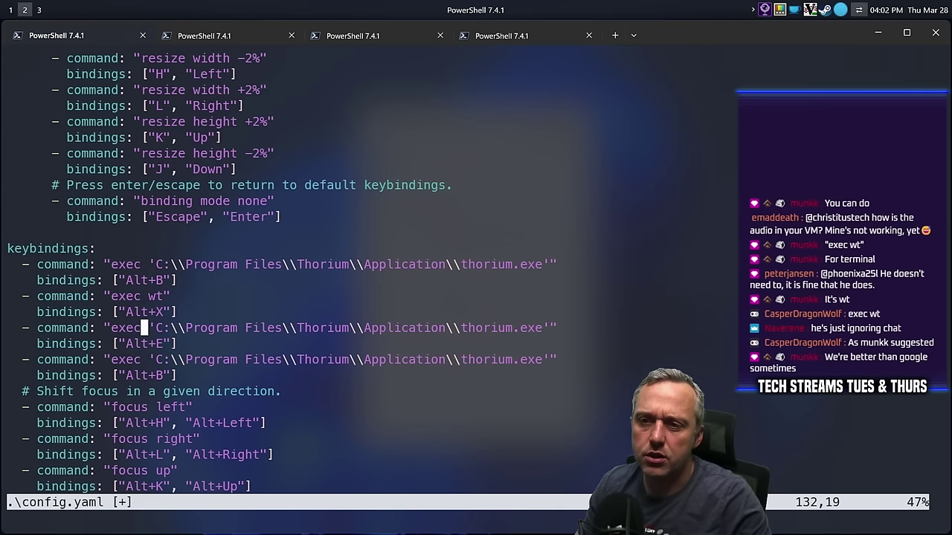
pyautogui.press('l')
pyautogui.press('c')
pyautogui.press('t')
pyautogui.press('"')
pyautogui.write('explorer')
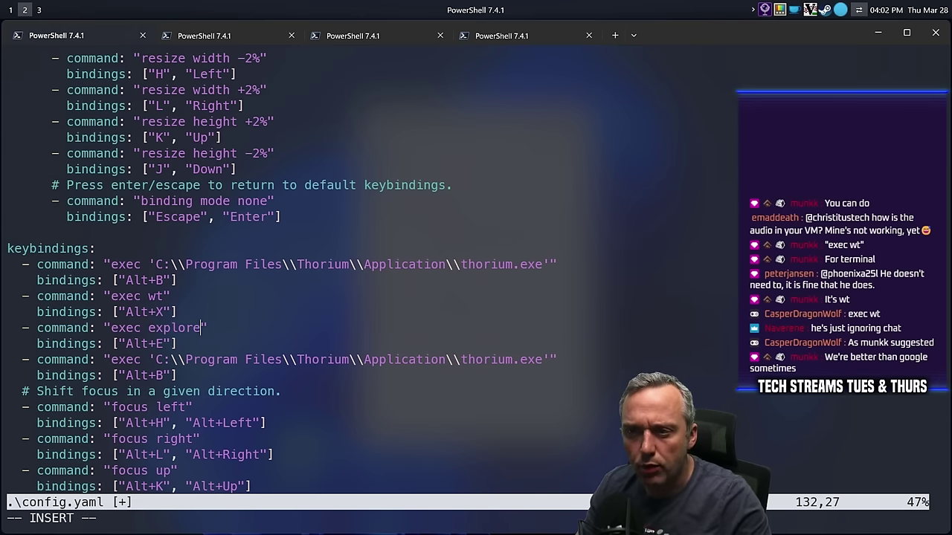
# Change the binding of the last copied Thorium entry to Alt+W.
pyautogui.click(152, 360)
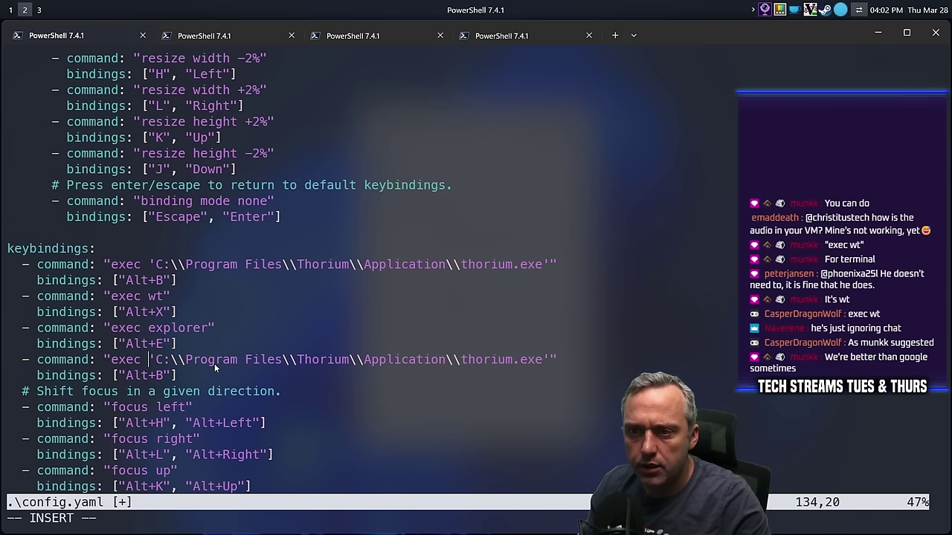
pyautogui.click(165, 377)
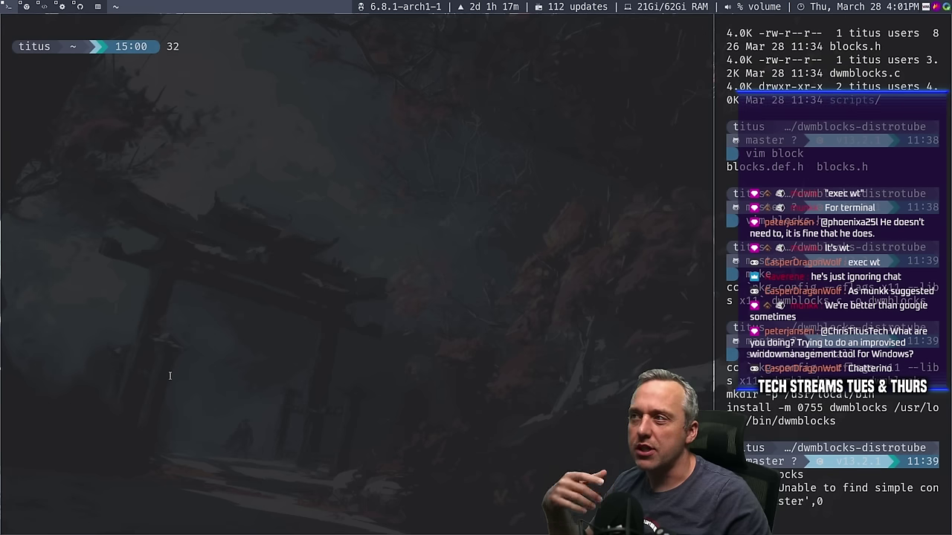
pyautogui.press('super+3')
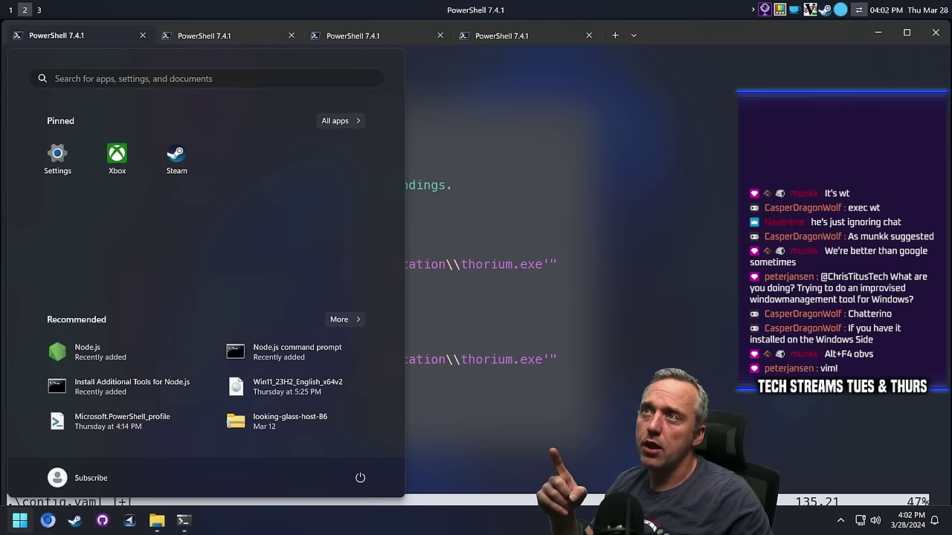
pyautogui.click(704, 280)
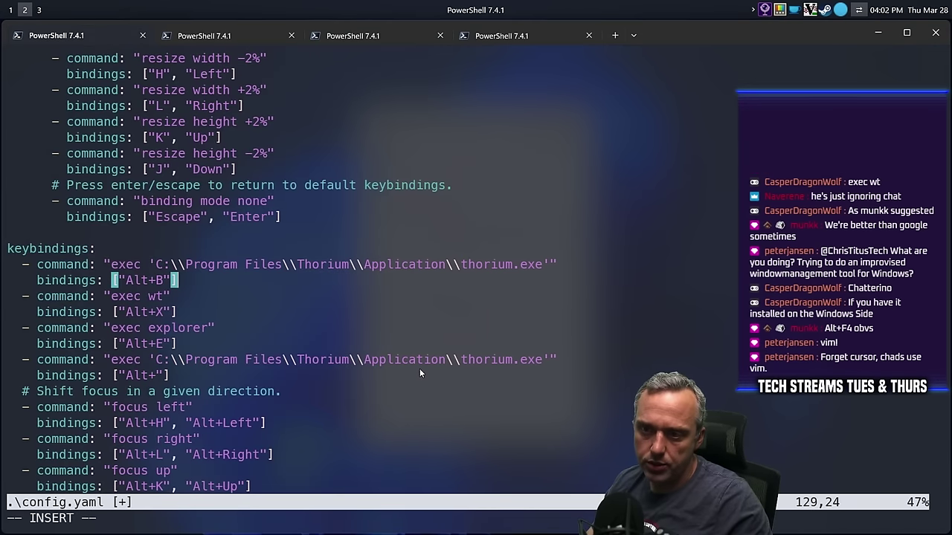
pyautogui.click(155, 375)
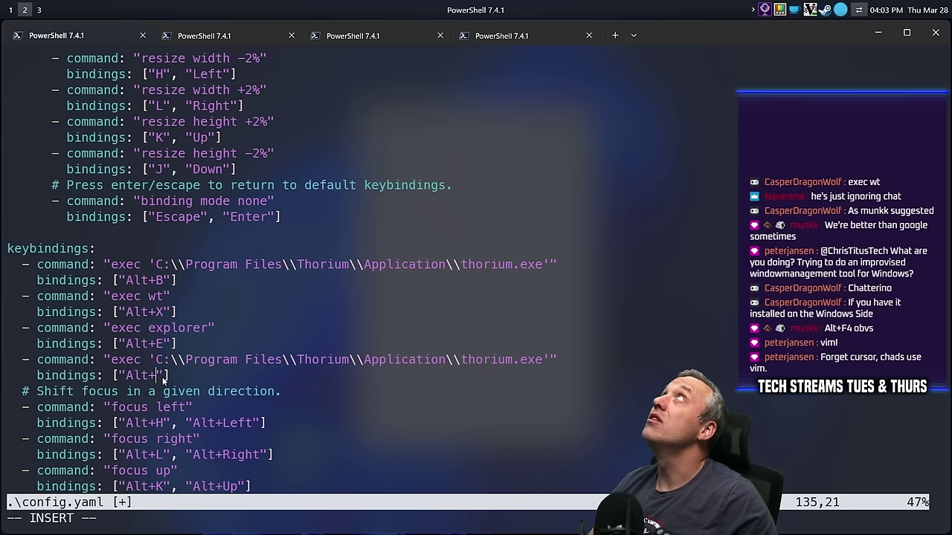
pyautogui.write('W')
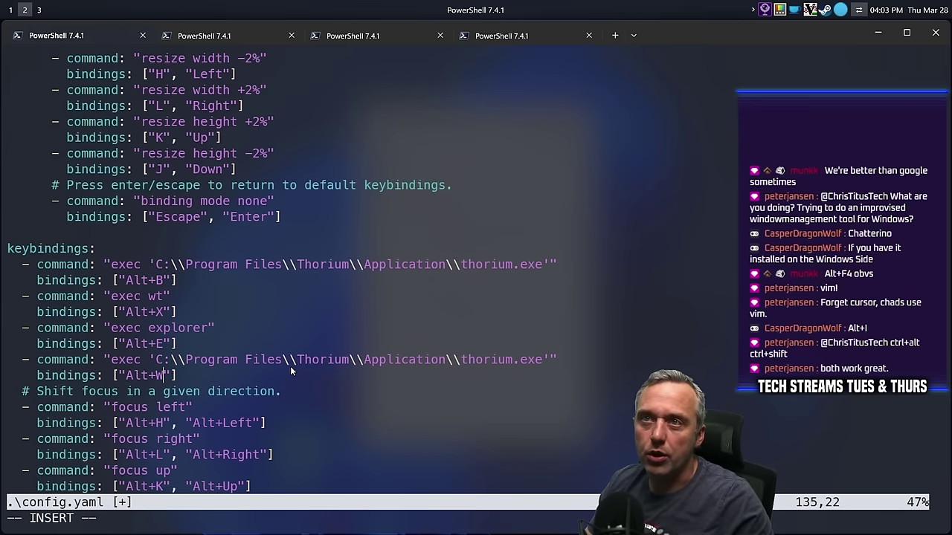
# Search the Start menu for cursor and open the Cursor app's file location.
pyautogui.press('super')
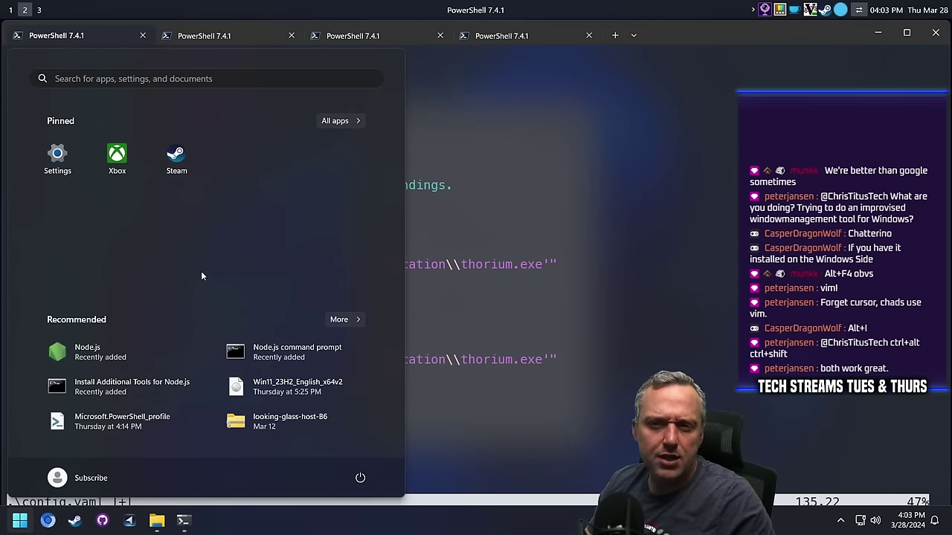
pyautogui.write('cursor')
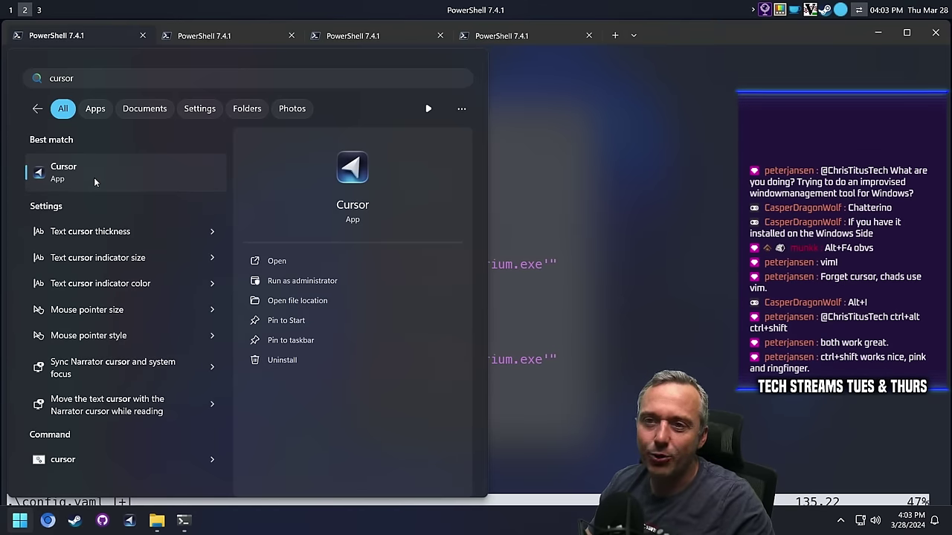
pyautogui.rightClick(94, 178)
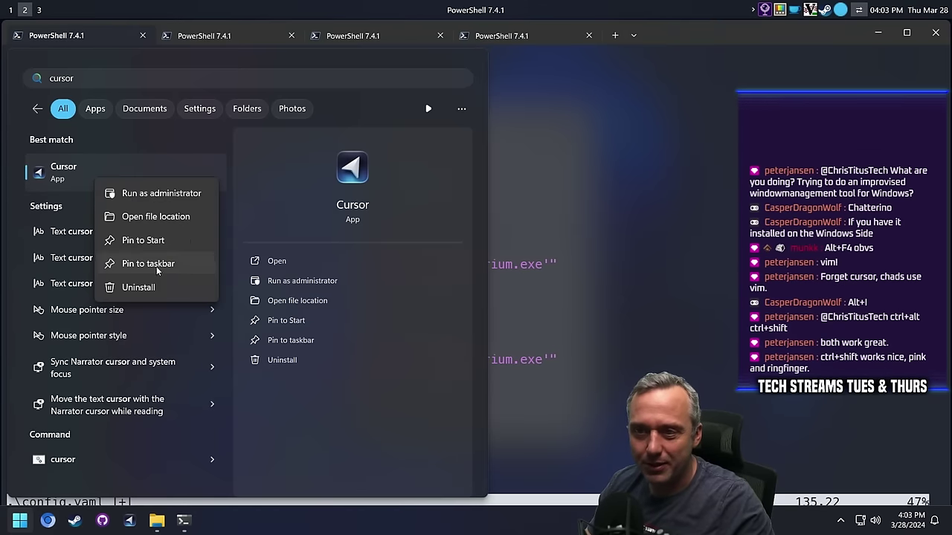
pyautogui.click(132, 215)
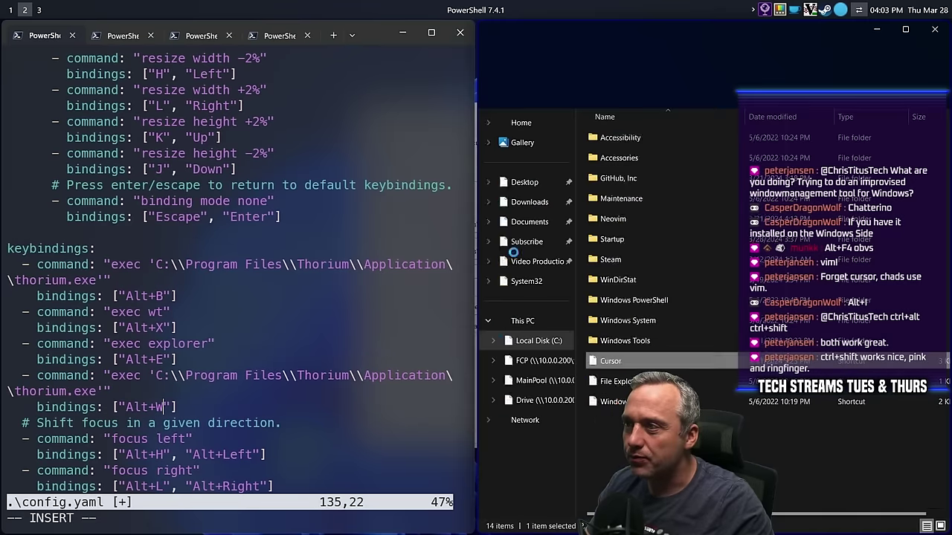
# Open the properties of the Cursor shortcut and move the dialog so the full target path field is visible.
pyautogui.rightClick(675, 356)
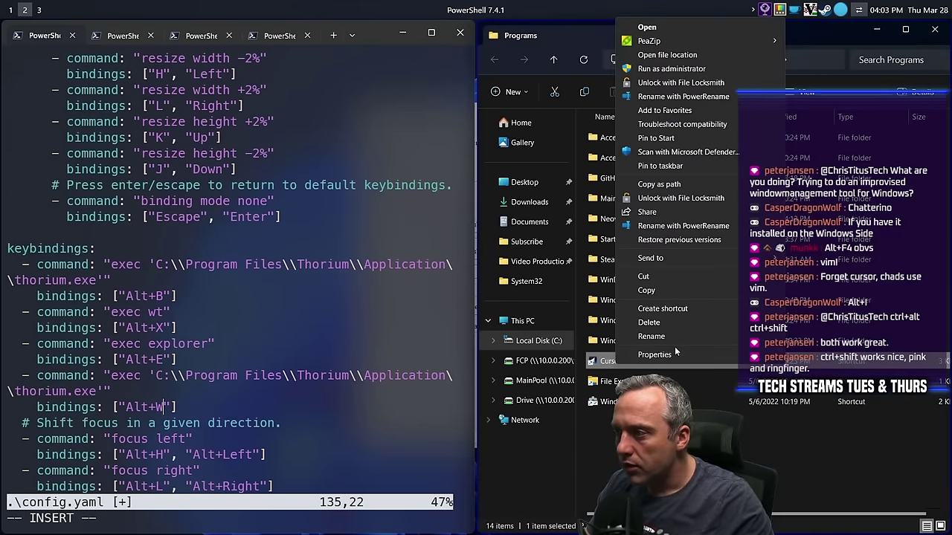
pyautogui.click(654, 412)
pyautogui.click(669, 355)
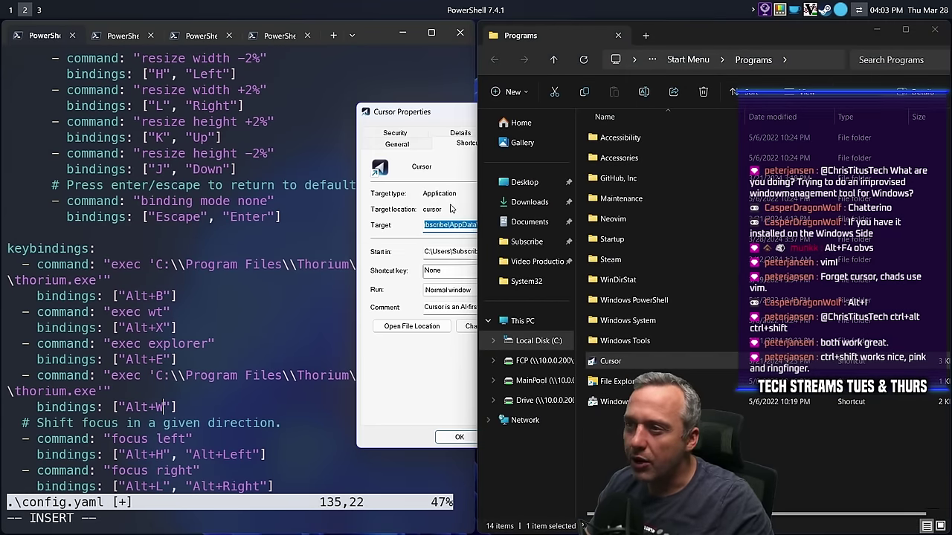
pyautogui.moveTo(416, 112); pyautogui.dragTo(141, 103)
# Copy the \Programs\cursor\Cursor.exe part of the Cursor shortcut's target path and close the Cursor and Thorium properties dialogs.
pyautogui.moveTo(273, 216); pyautogui.dragTo(313, 219)
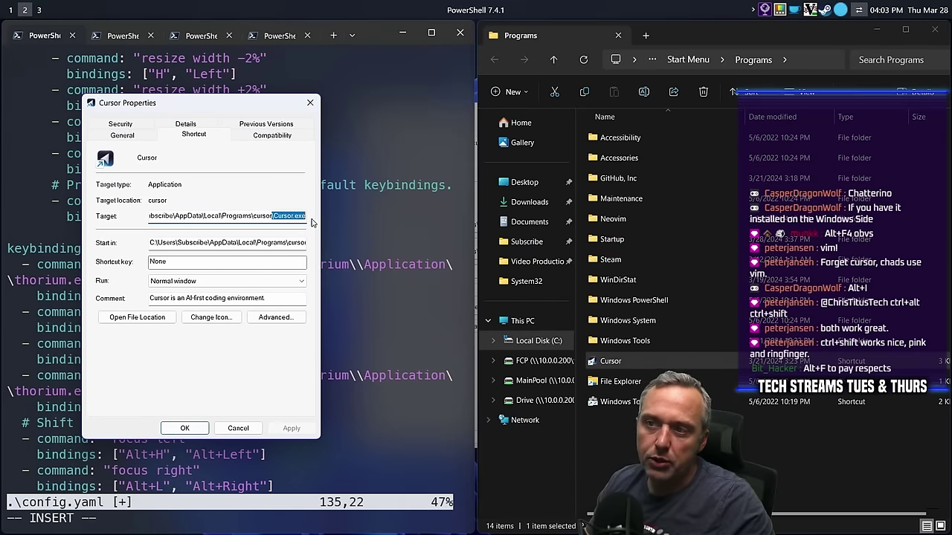
pyautogui.click(301, 216)
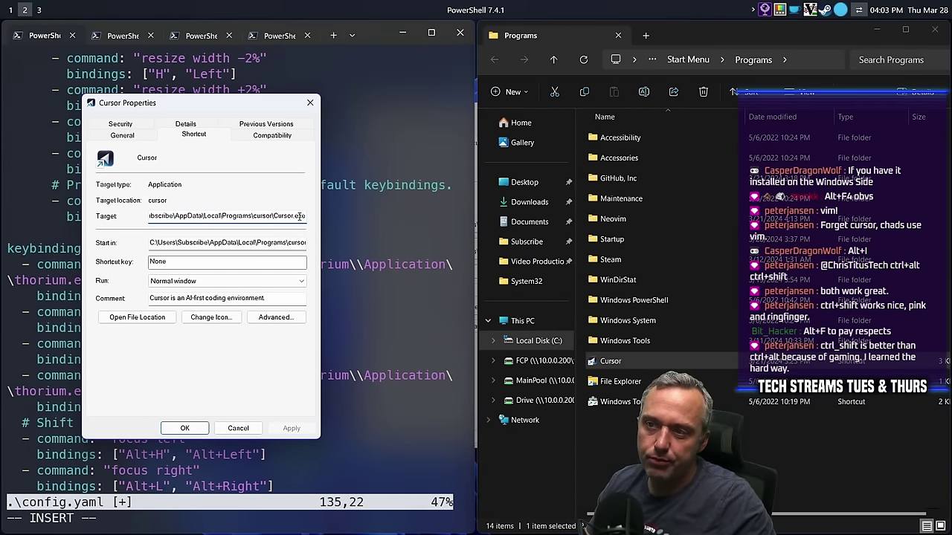
pyautogui.moveTo(305, 215); pyautogui.dragTo(171, 219)
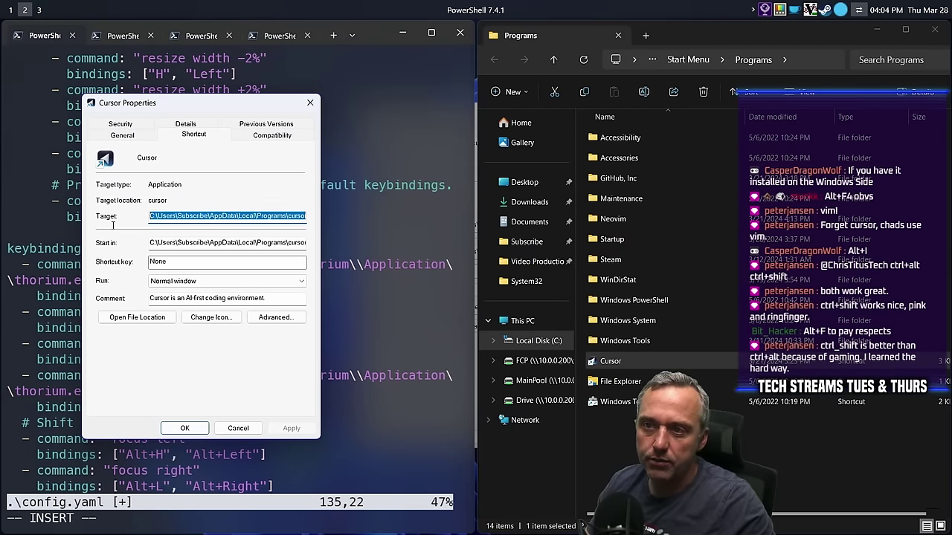
pyautogui.rightClick(171, 219)
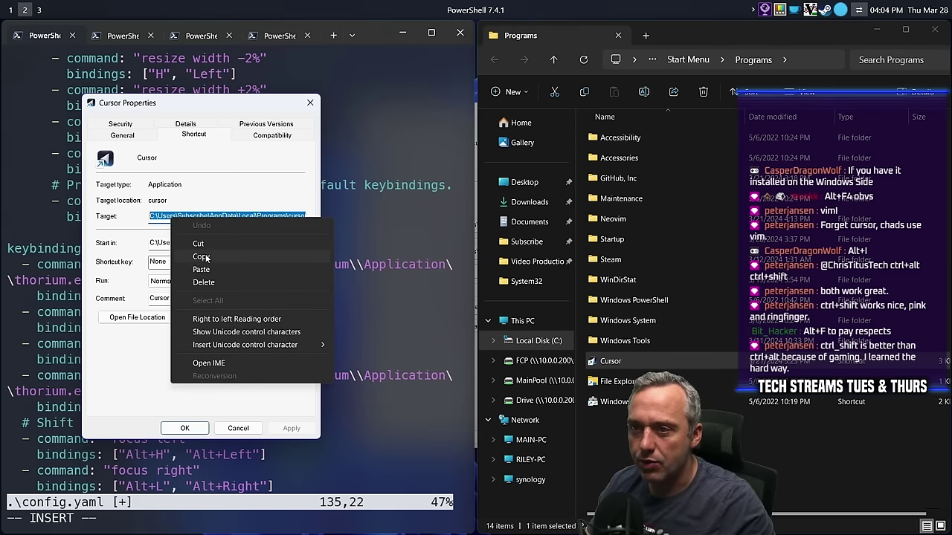
pyautogui.press('Escape')
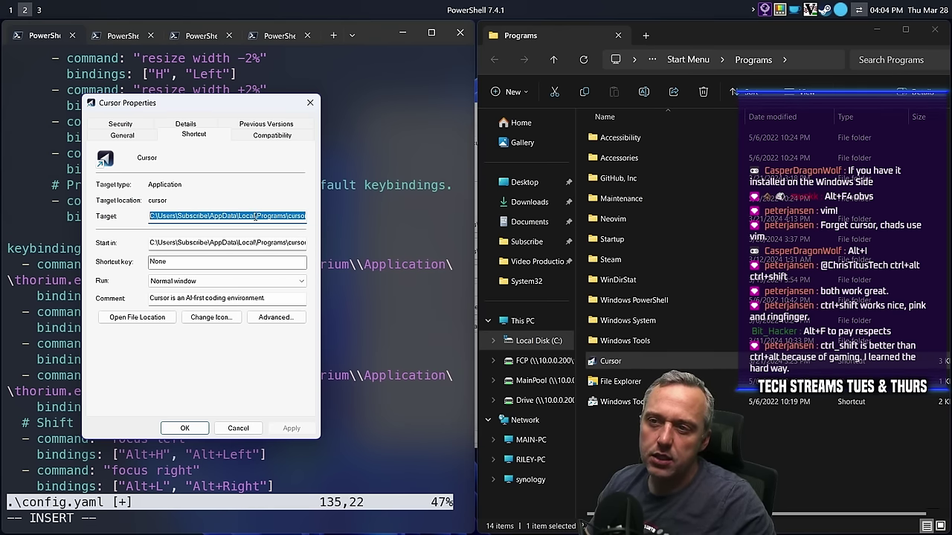
pyautogui.moveTo(256, 216); pyautogui.dragTo(320, 217)
pyautogui.rightClick(290, 215)
pyautogui.click(334, 254)
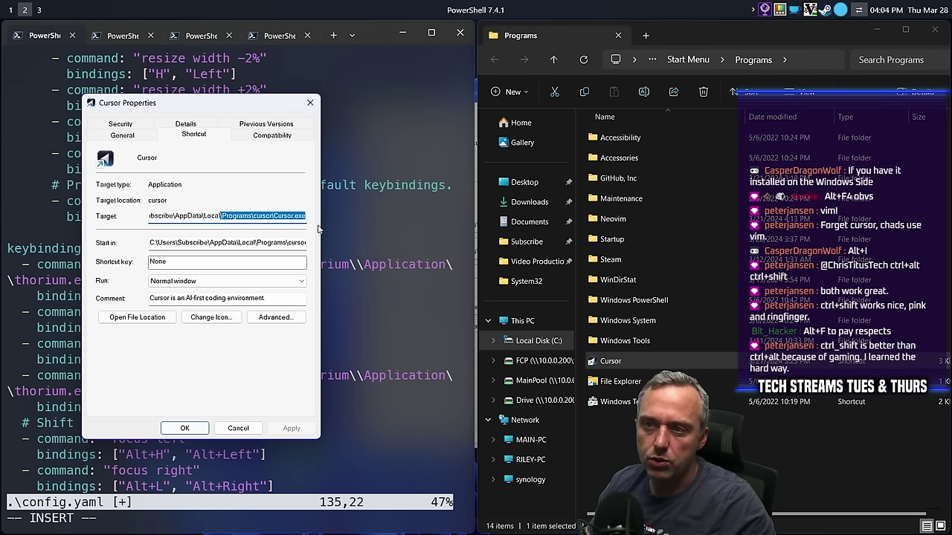
pyautogui.press('Escape')
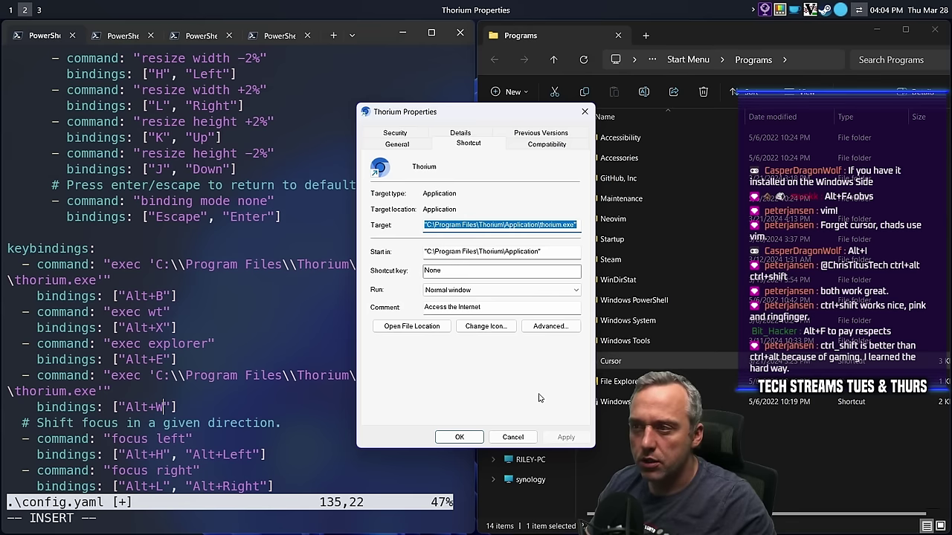
pyautogui.click(533, 440)
pyautogui.click(260, 375)
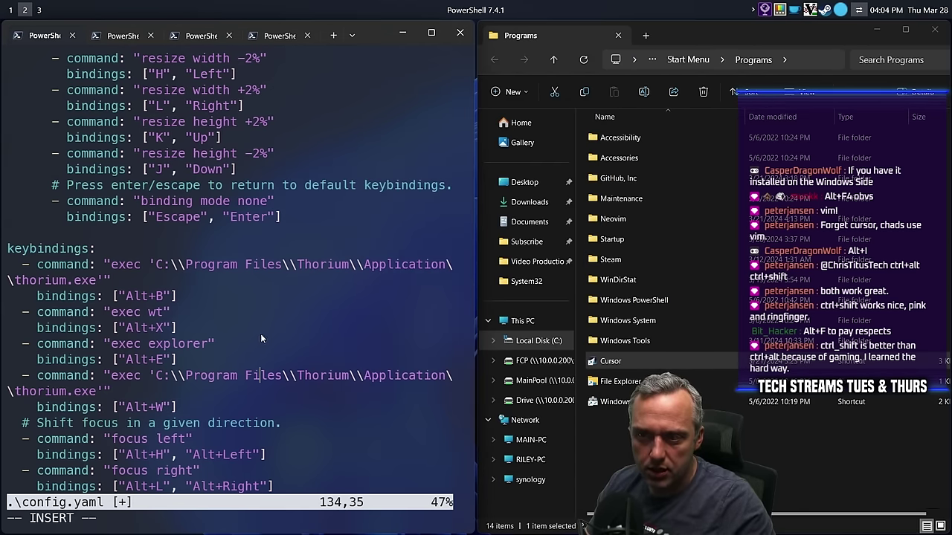
pyautogui.press('Escape')
pyautogui.moveTo(156, 376); pyautogui.dragTo(96, 391)
pyautogui.press("S'")
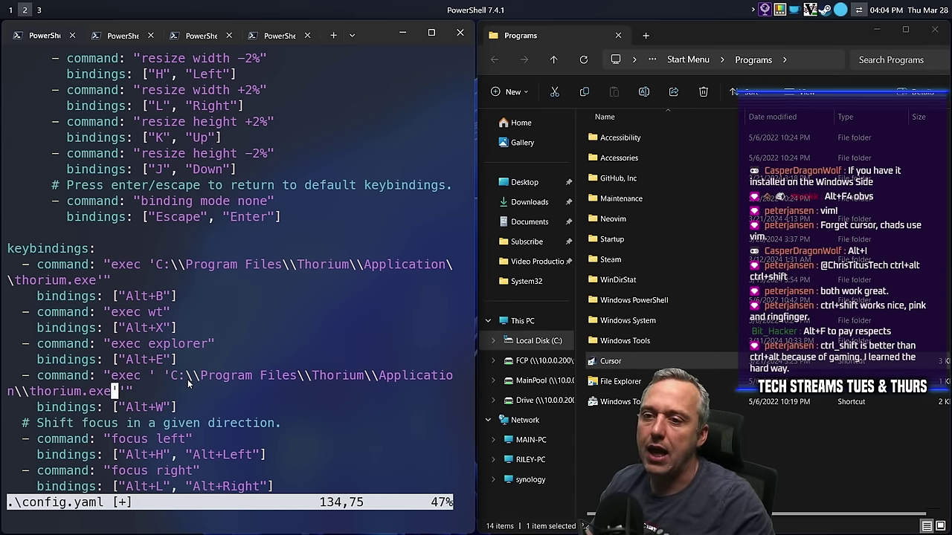
pyautogui.press('u')
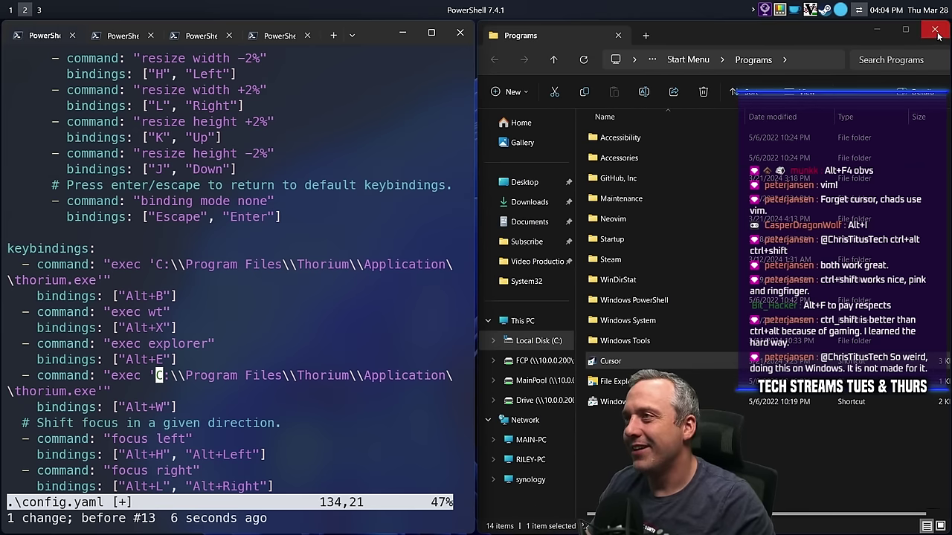
# Close the Programs folder window and delete the Thorium path from the Alt+W entry's command in config.yaml, ready for inserting text.
pyautogui.hotkey('alt', 'F4')
pyautogui.press('Escape')
pyautogui.moveTo(160, 362); pyautogui.dragTo(545, 361)
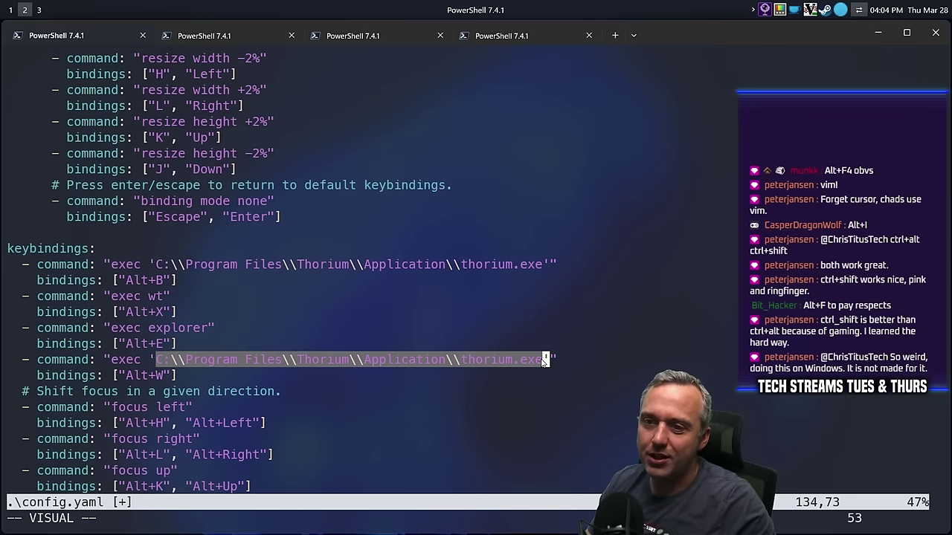
pyautogui.rightClick(545, 360)
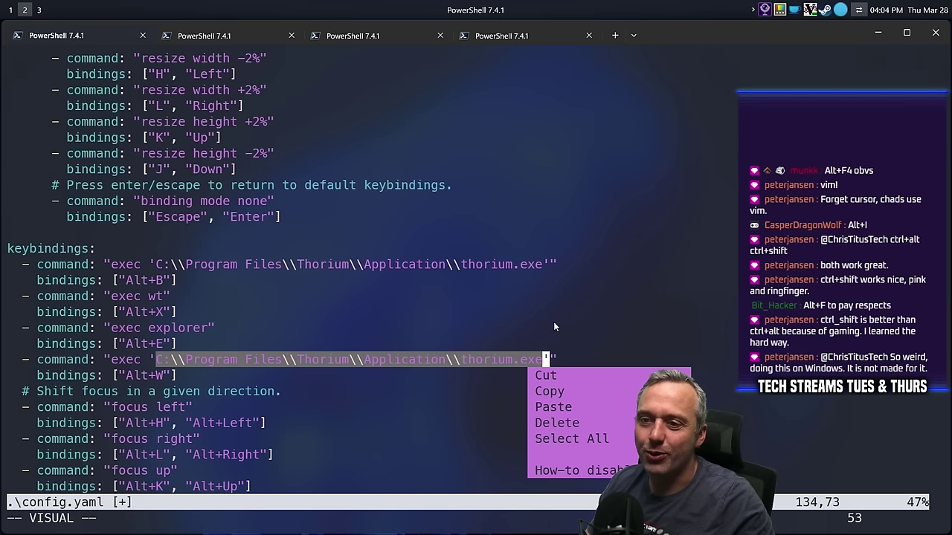
pyautogui.click(519, 345)
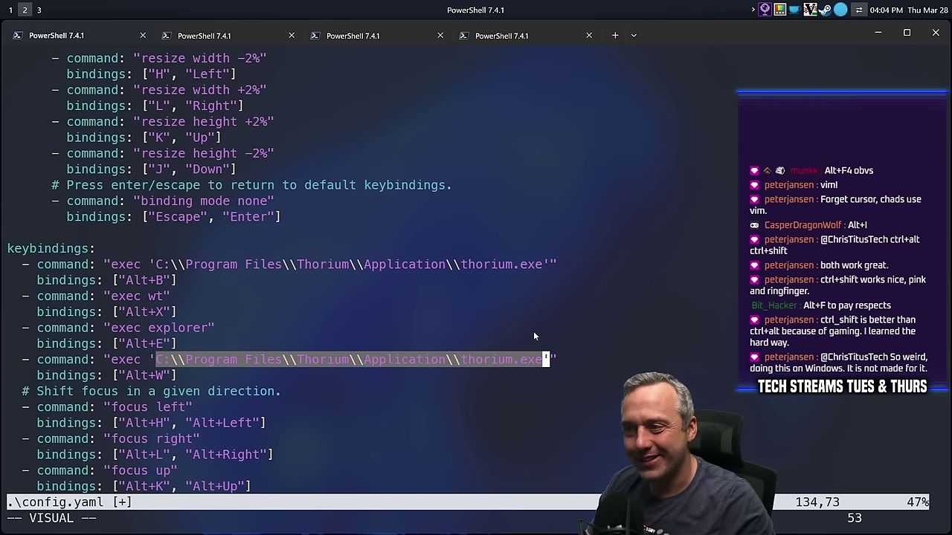
pyautogui.press('d')
pyautogui.press('i')
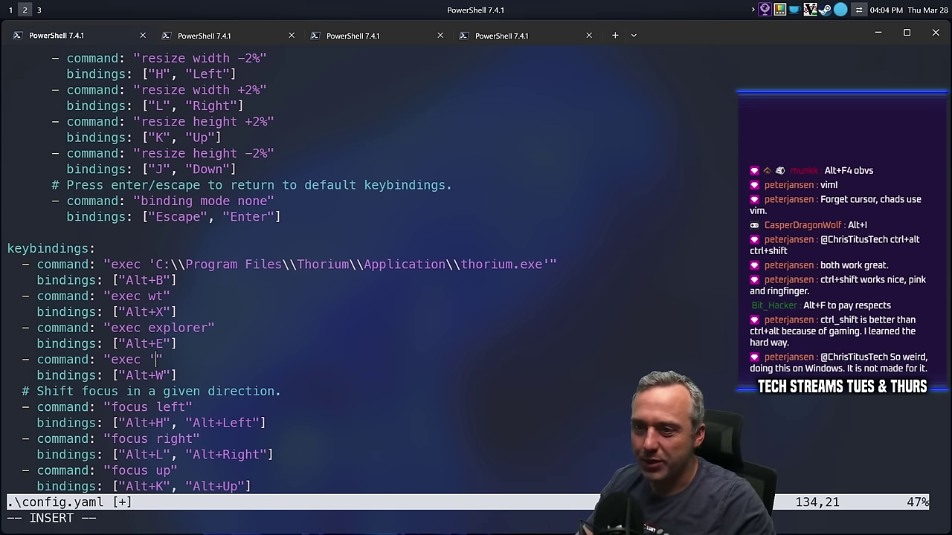
# View workspaces 3 and 1, then return to the config file on workspace 2.
pyautogui.hotkey('alt', 'b')
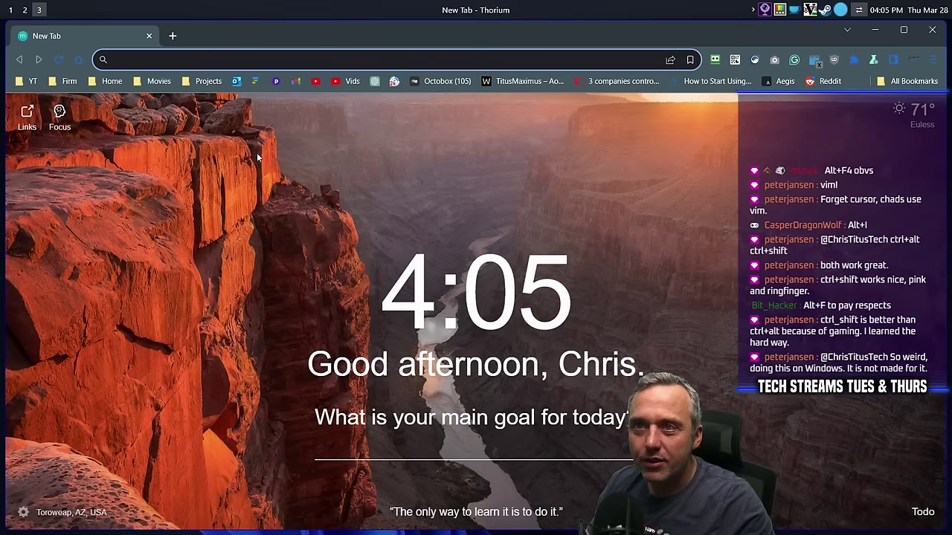
pyautogui.hotkey('alt', '1')
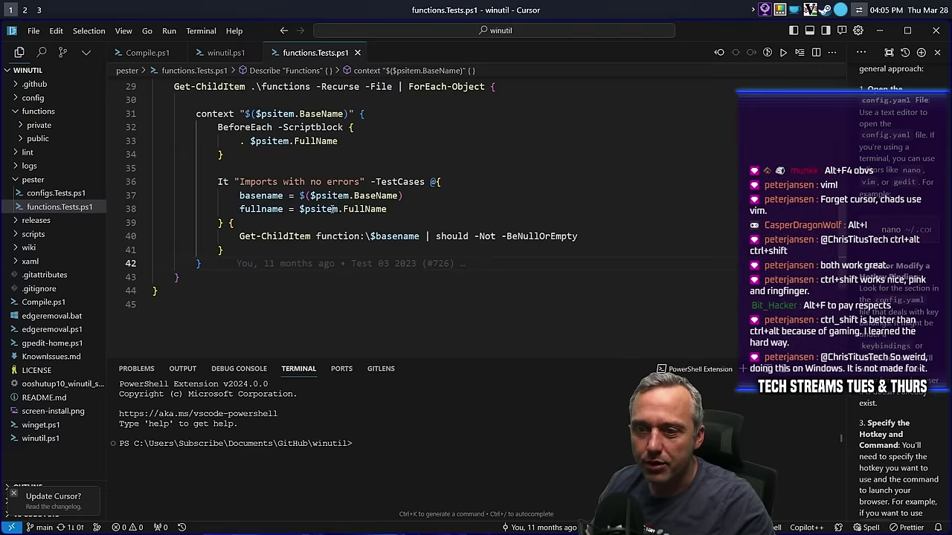
pyautogui.hotkey('alt', '2')
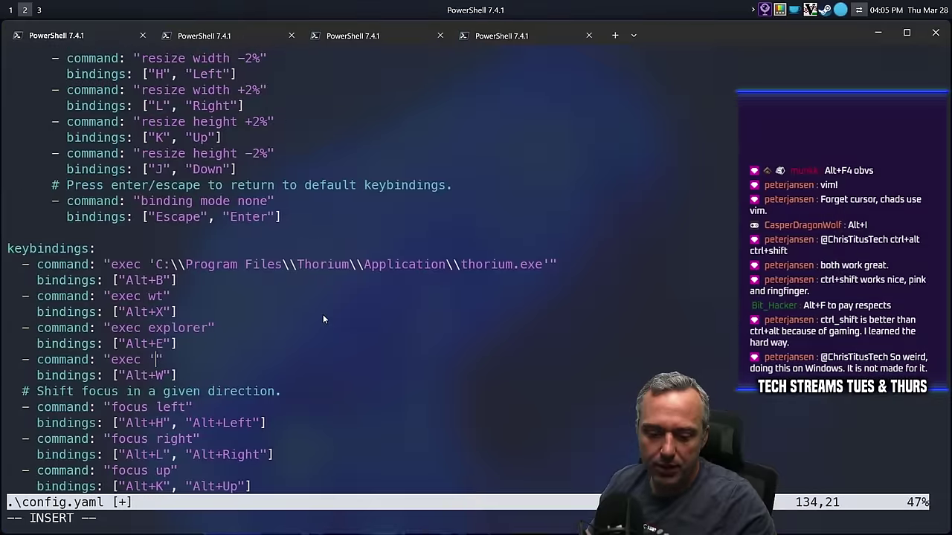
# Paste the copied Cursor path into the Alt+W entry's command and put %LOCALAPPDATA% in front of it.
pyautogui.hotkey('ctrl', 'v')
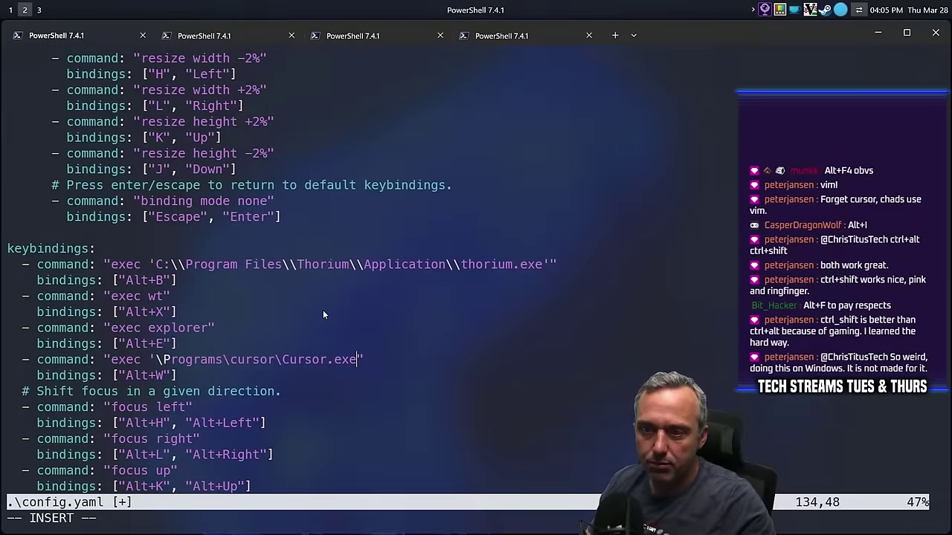
pyautogui.click(157, 356)
pyautogui.write('%')
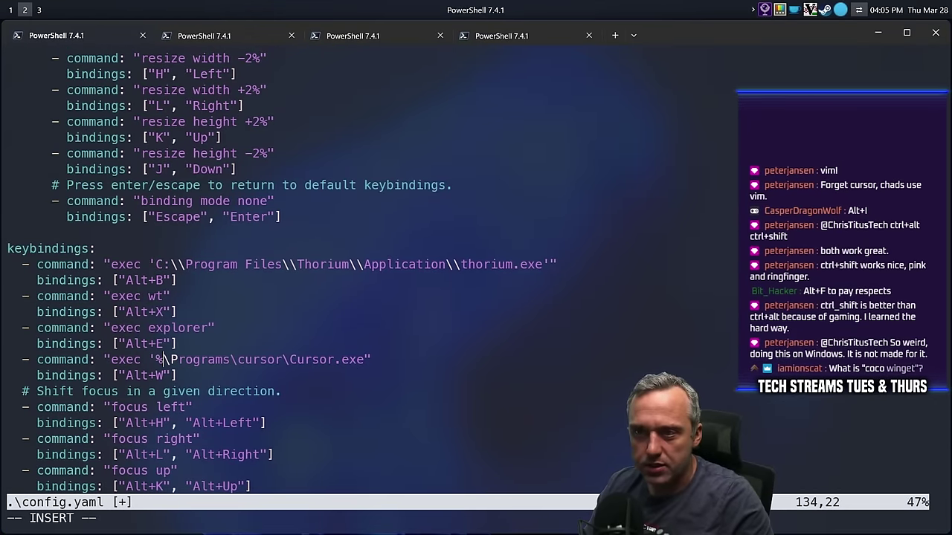
pyautogui.write('LOCALAPPDATA')
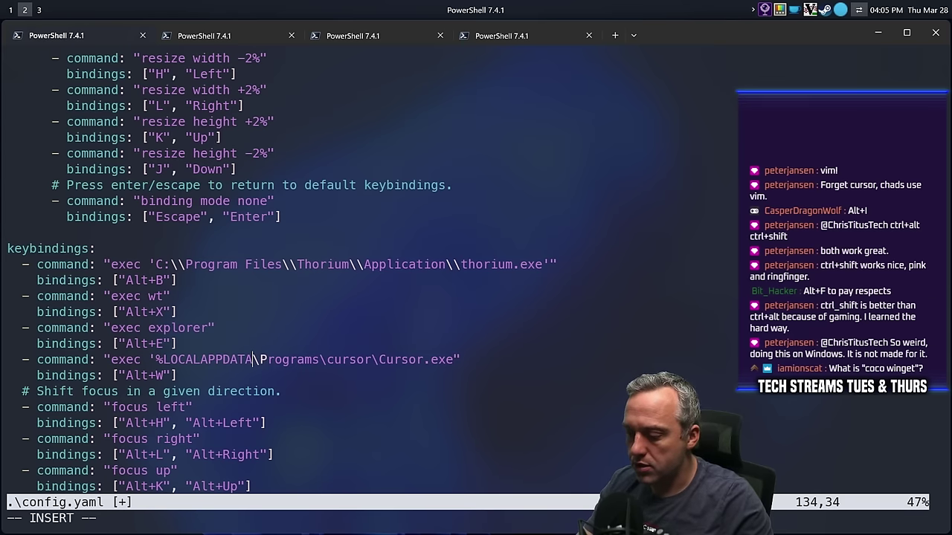
pyautogui.write('%')
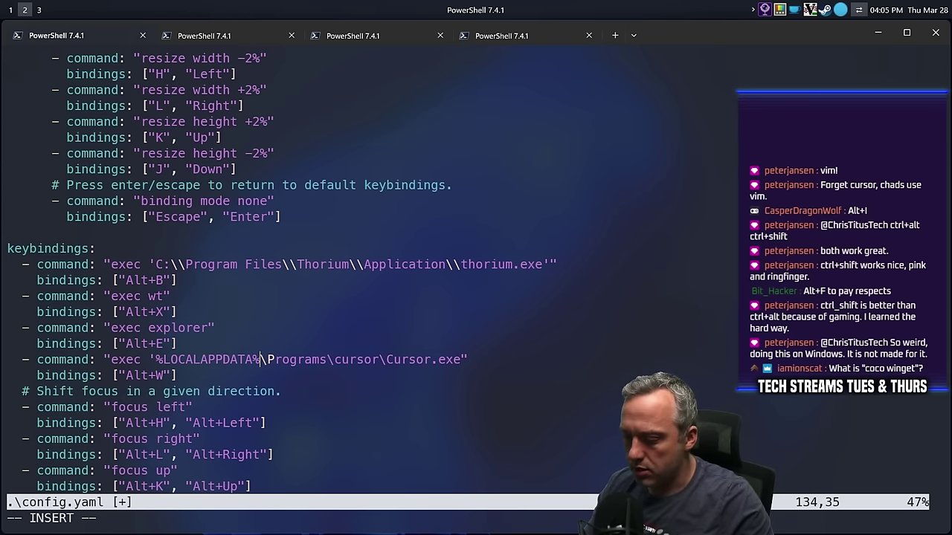
# Double every backslash in the Alt+W entry's Cursor path and add the closing single quote after Cursor.exe.
pyautogui.write('\\')
pyautogui.click(338, 360)
pyautogui.write('\\')
pyautogui.click(401, 360)
pyautogui.write('\\')
pyautogui.press('Escape')
pyautogui.click(483, 359)
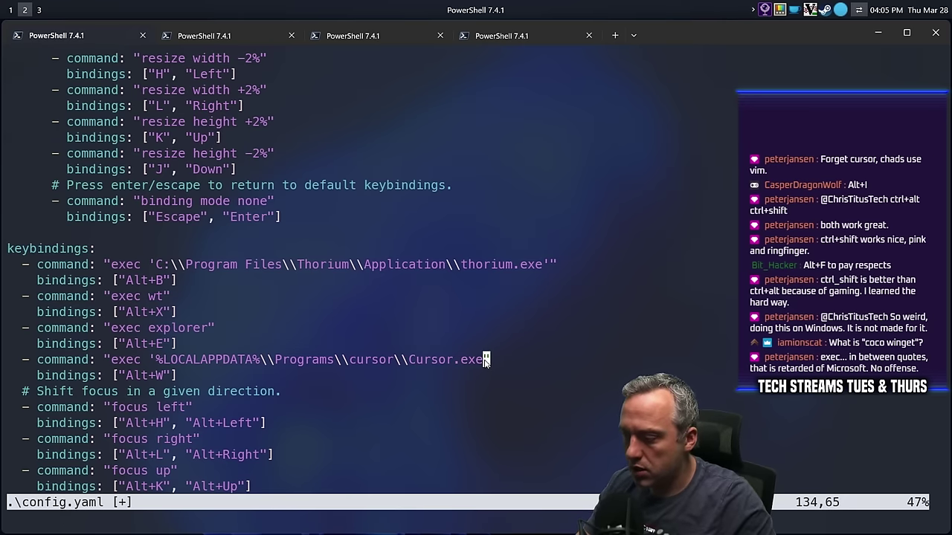
pyautogui.write('i')
pyautogui.write("'")
pyautogui.press('Escape')
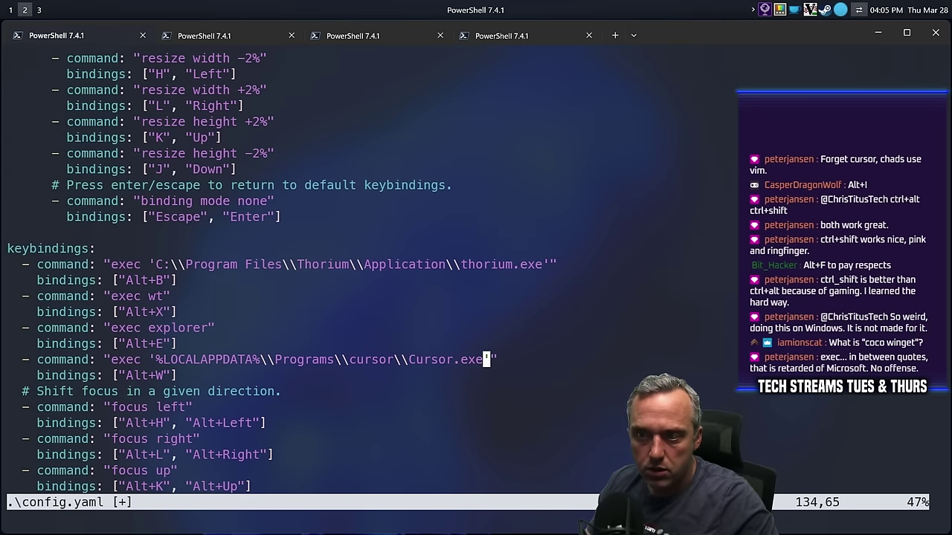
# Save config.yaml and quit Vim, then close the Cursor window launched as a test.
pyautogui.write(':wq')
pyautogui.press('Return')
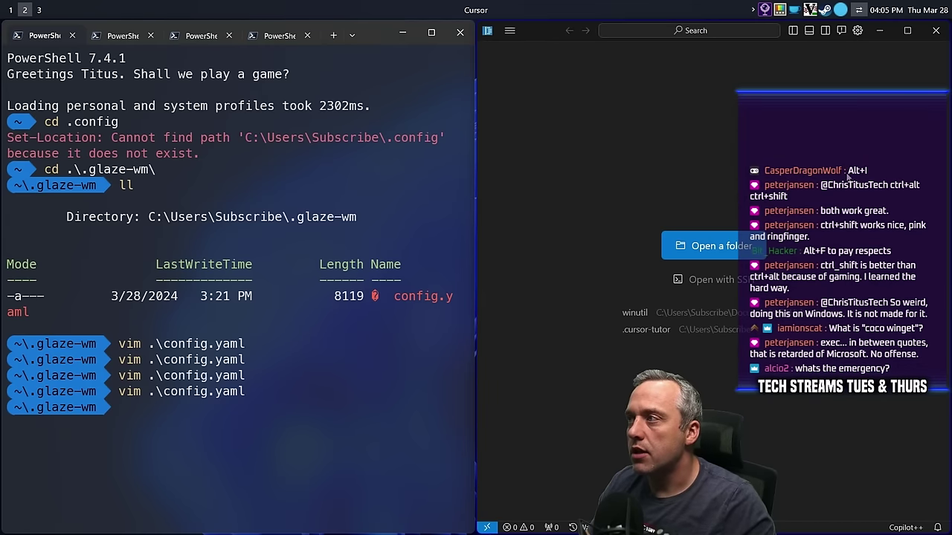
pyautogui.hotkey('alt', 'shift', 'q')
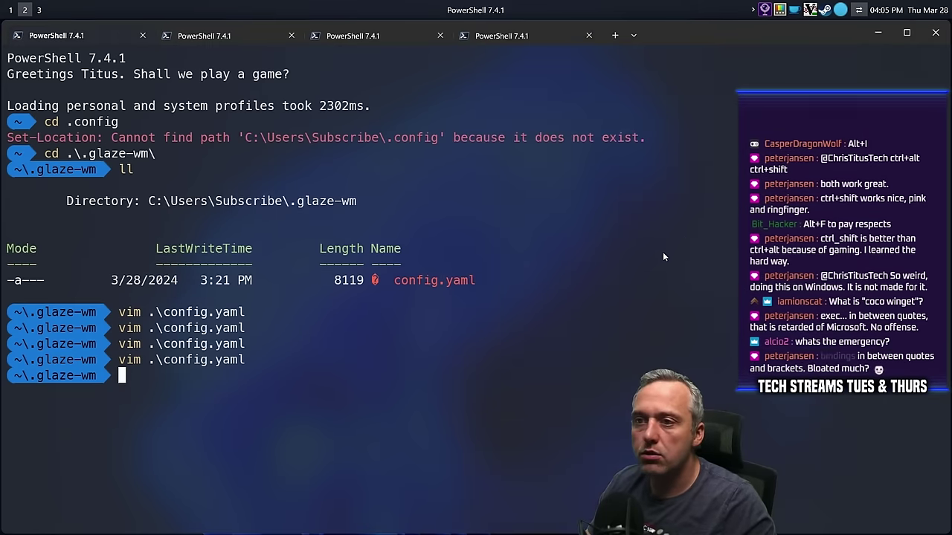
# On workspace 3, open a terminal beside Thorium, close both windows and return to workspace 2.
pyautogui.hotkey('alt', '3')
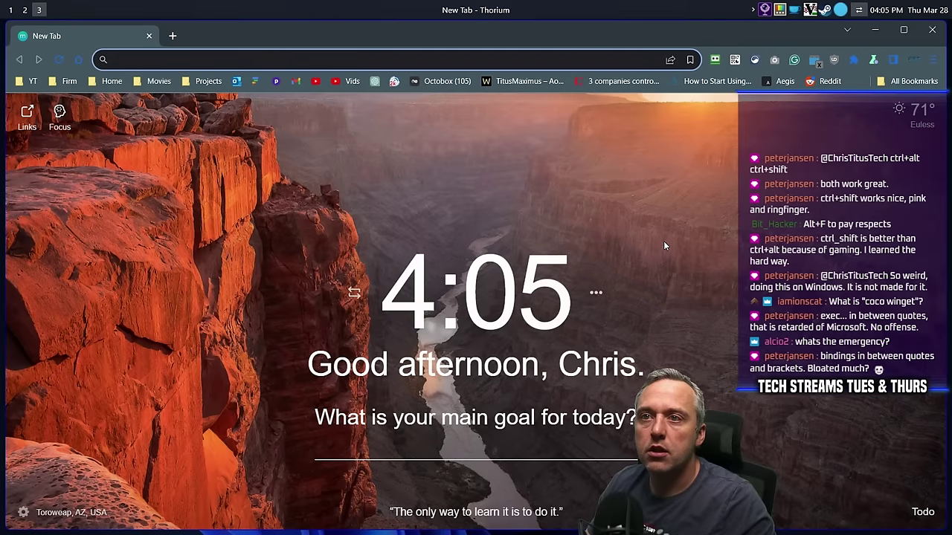
pyautogui.hotkey('alt', 'Return')
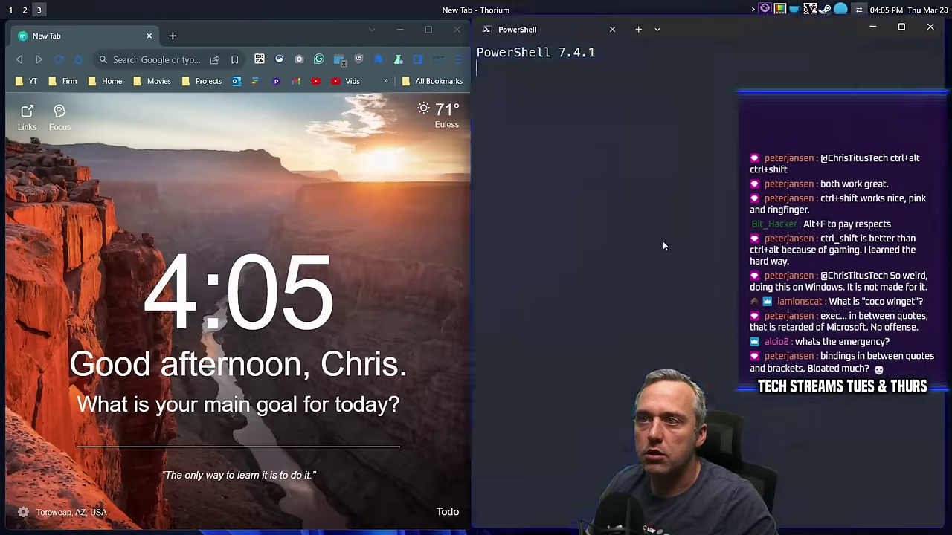
pyautogui.hotkey('alt', 'shift', 'q')
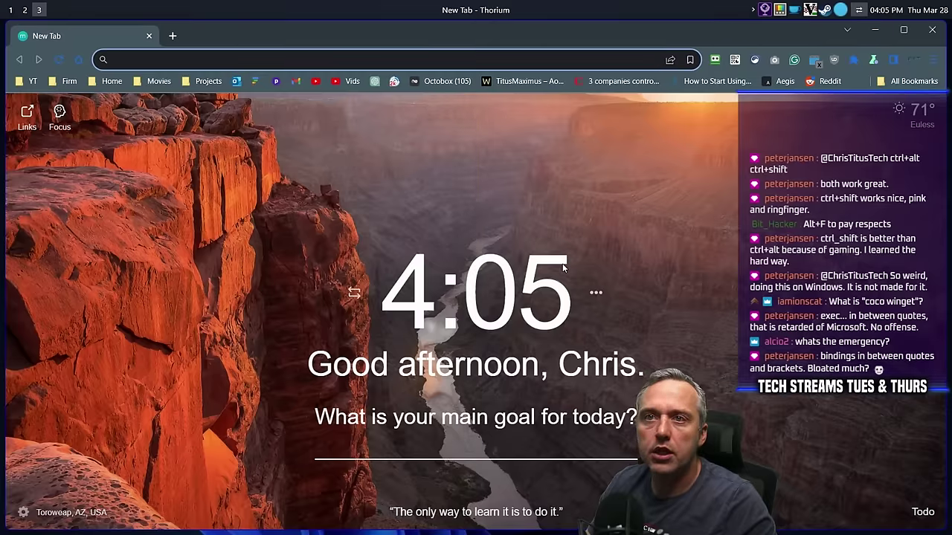
pyautogui.hotkey('alt', 'shift', 'q')
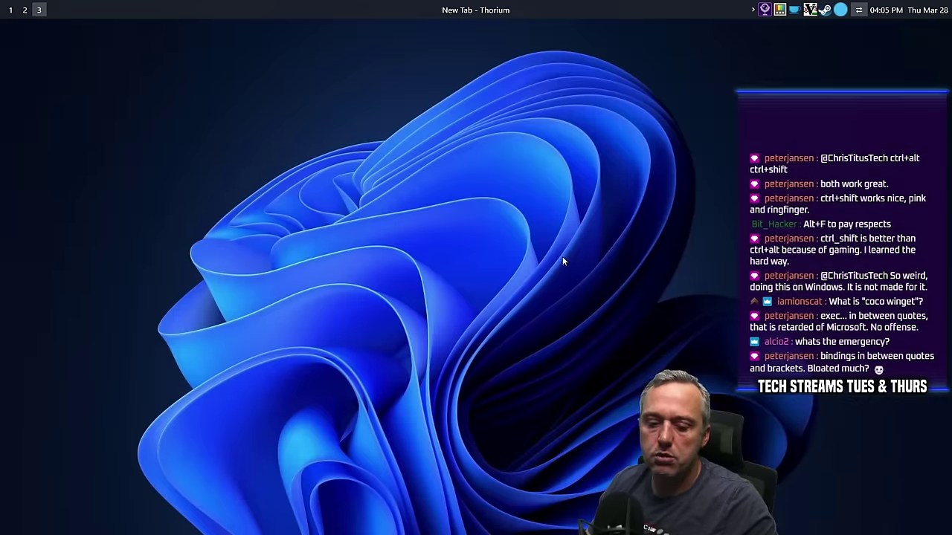
pyautogui.hotkey('alt', '2')
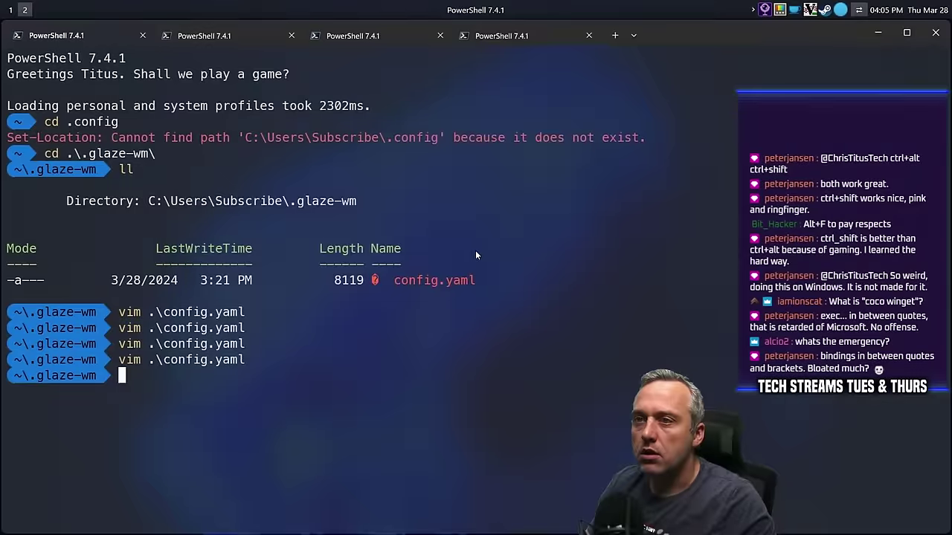
pyautogui.hotkey('alt', '1')
pyautogui.hotkey('alt', '2')
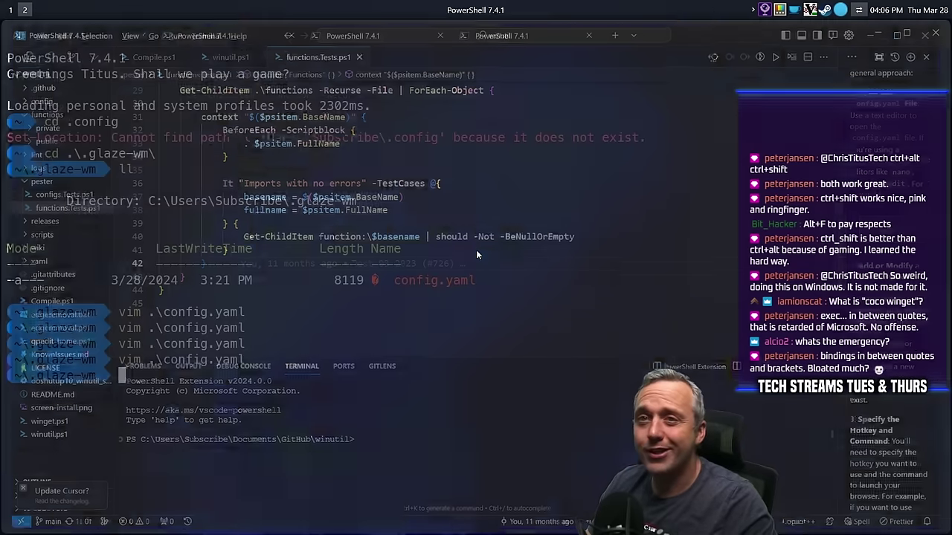
pyautogui.moveTo(615, 282); pyautogui.dragTo(621, 261)
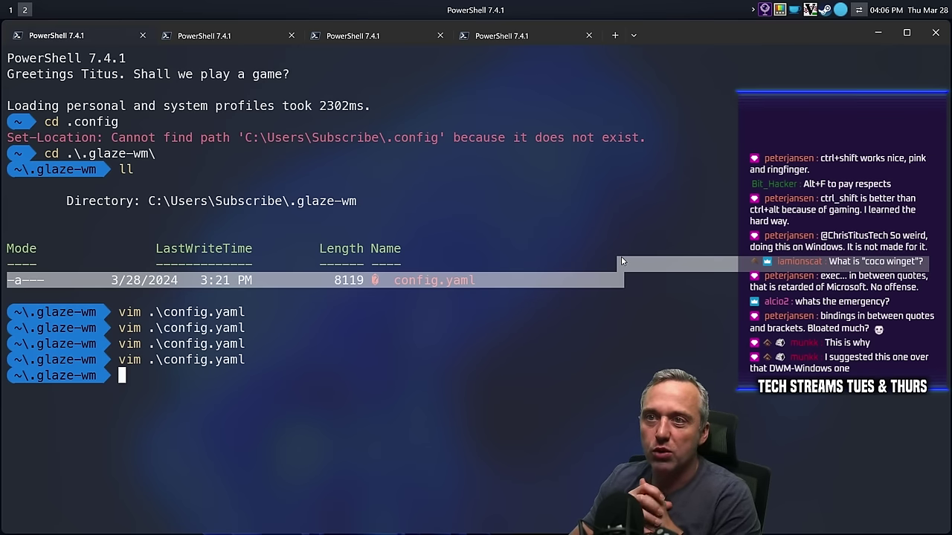
pyautogui.click(586, 317)
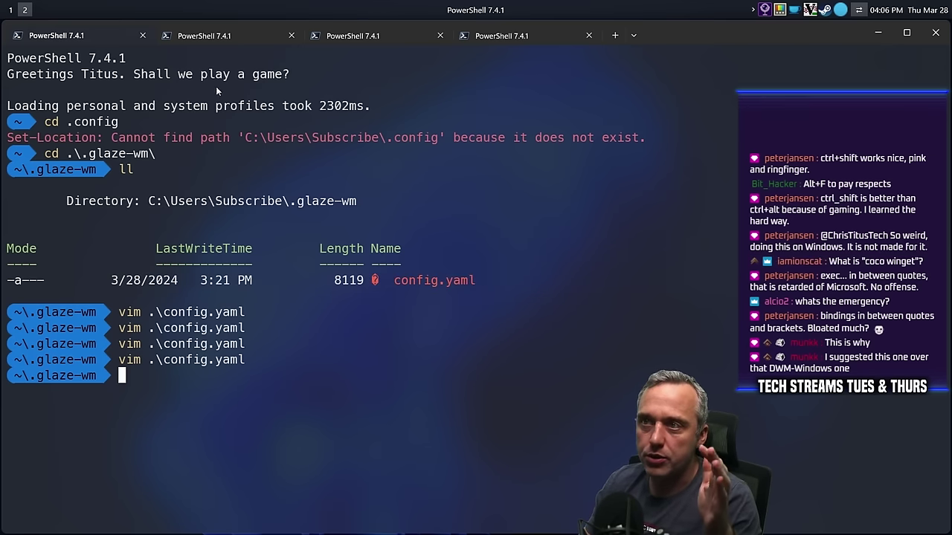
# Close the two spare PowerShell tabs, keeping the .glaze-wm tab and the tab with the window manager log.
pyautogui.click(253, 36)
pyautogui.click(401, 36)
pyautogui.click(440, 35)
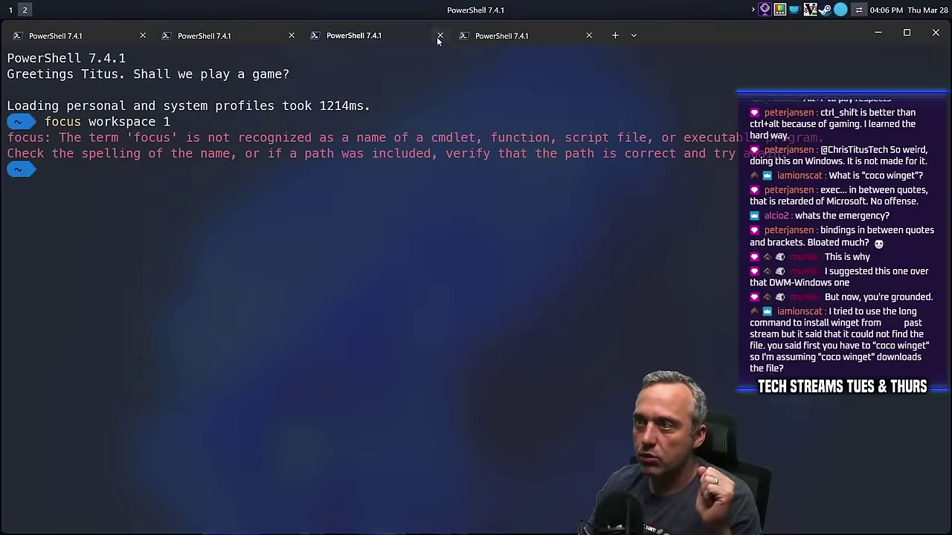
# Rename the terminal tab showing the window manager log to GlazeWM and return to the .glaze-wm tab.
pyautogui.rightClick(221, 39)
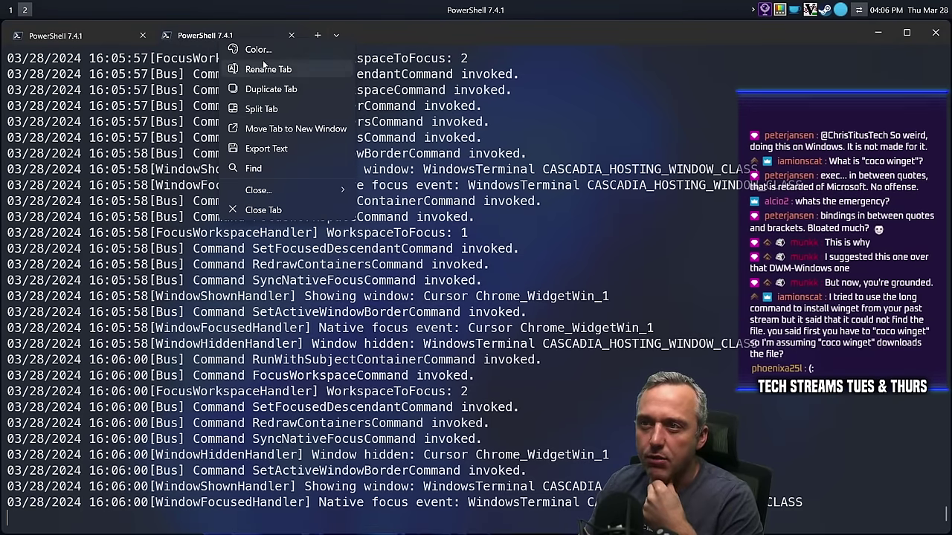
pyautogui.click(275, 70)
pyautogui.write('Gl')
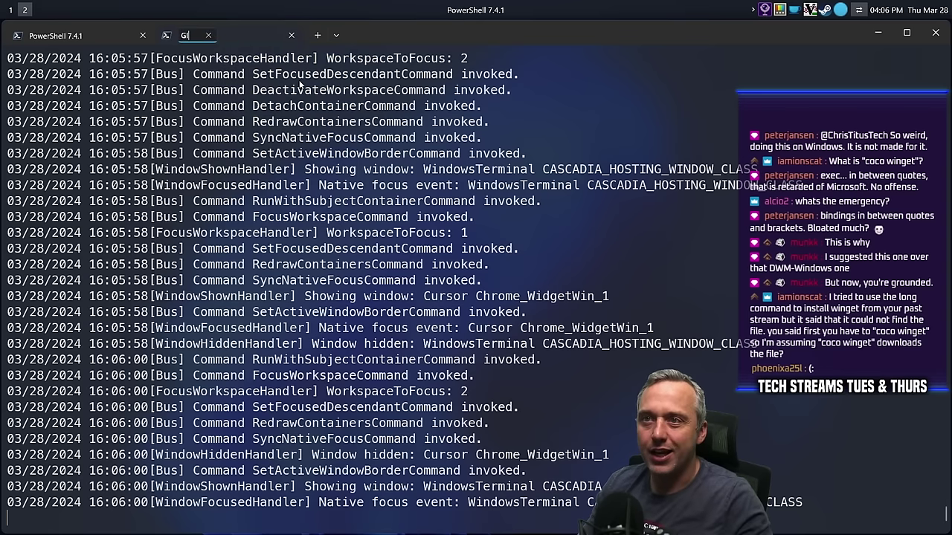
pyautogui.write('azeWM')
pyautogui.press('Return')
pyautogui.hotkey('ctrl', 'Tab')
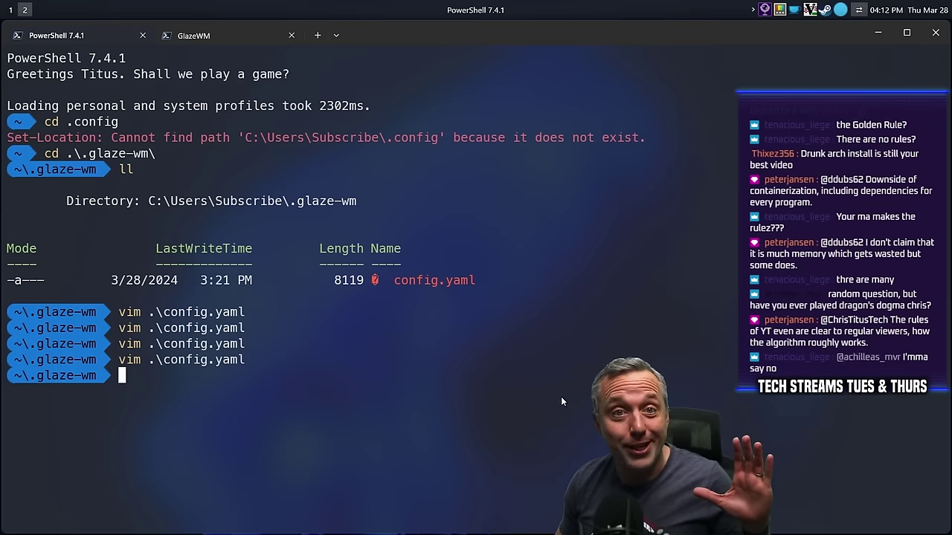
# Switch to the Linux desktop's terminal, open a new file youtuberules.txt in Vim and enlarge the terminal text.
pyautogui.write('cd')
pyautogui.press('Return')
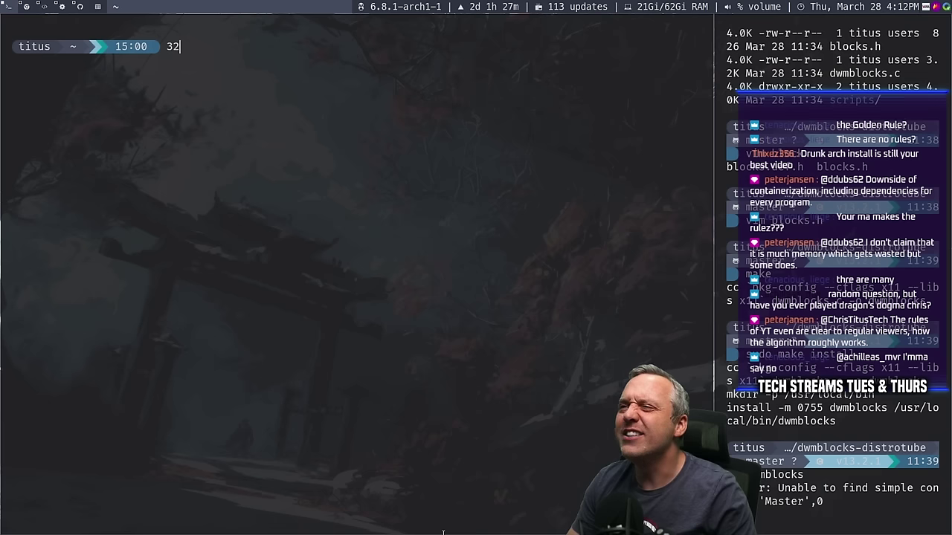
pyautogui.write('vim ')
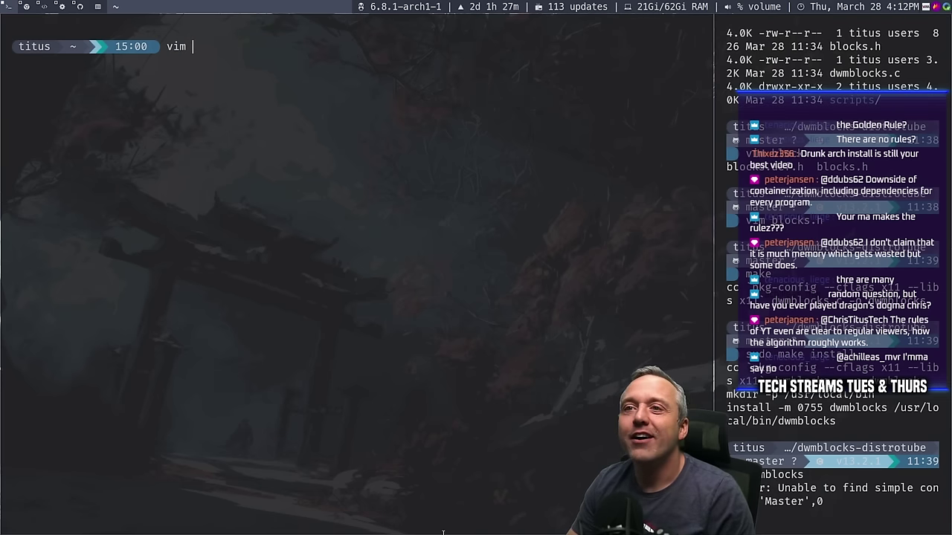
pyautogui.write('youtuberules.txt')
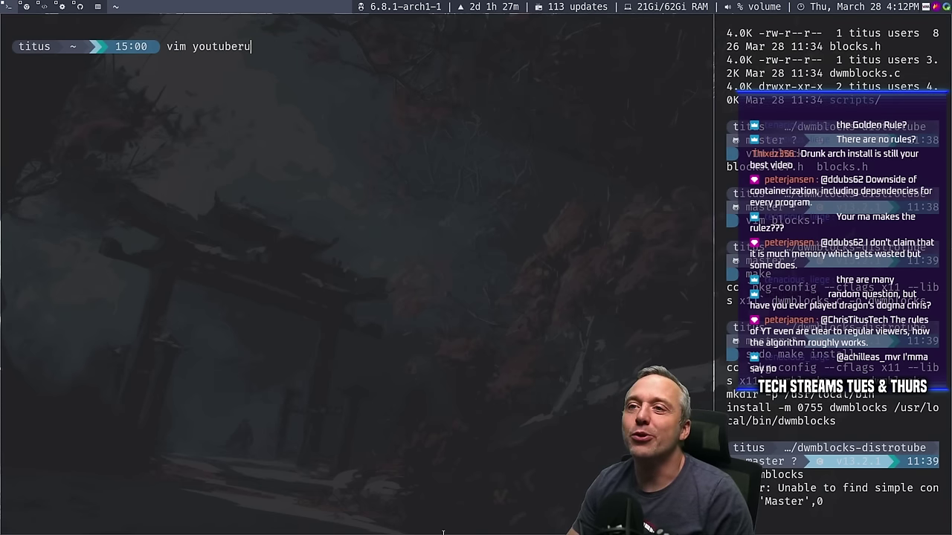
pyautogui.press('Return')
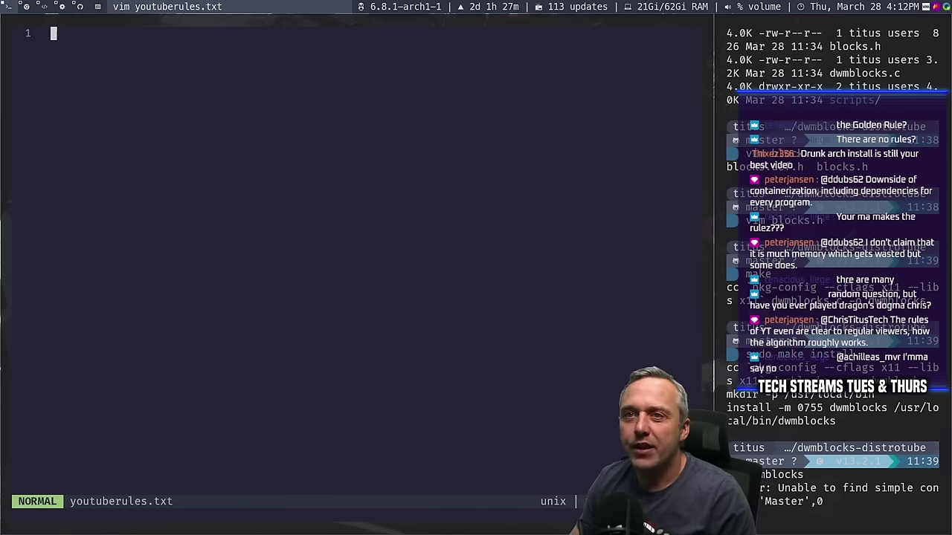
pyautogui.hotkey('ctrl', '+')
pyautogui.hotkey('ctrl', '+')
pyautogui.hotkey('ctrl', '+')
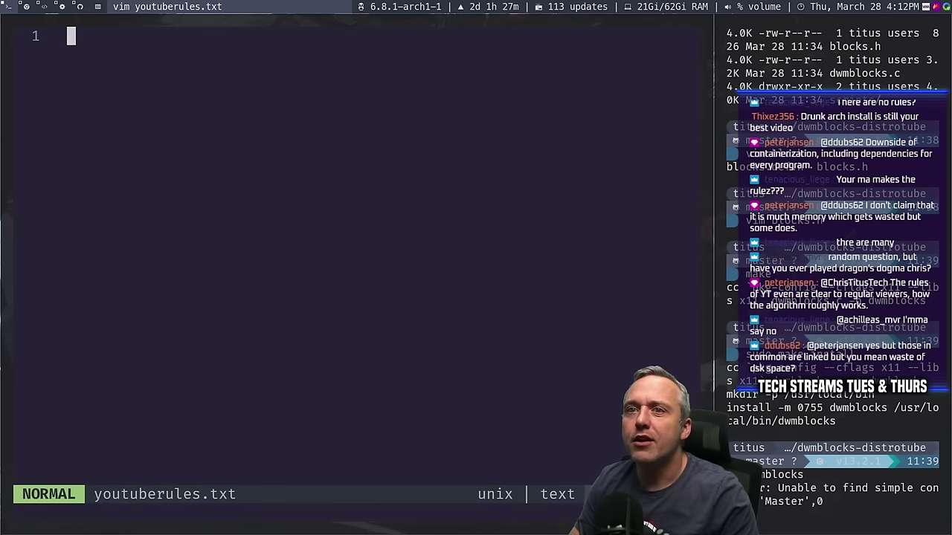
# Write the first rule in youtuberules.txt as "1. Show don't tell" and start the next line.
pyautogui.press('space')
pyautogui.press('Escape')
pyautogui.write('i')
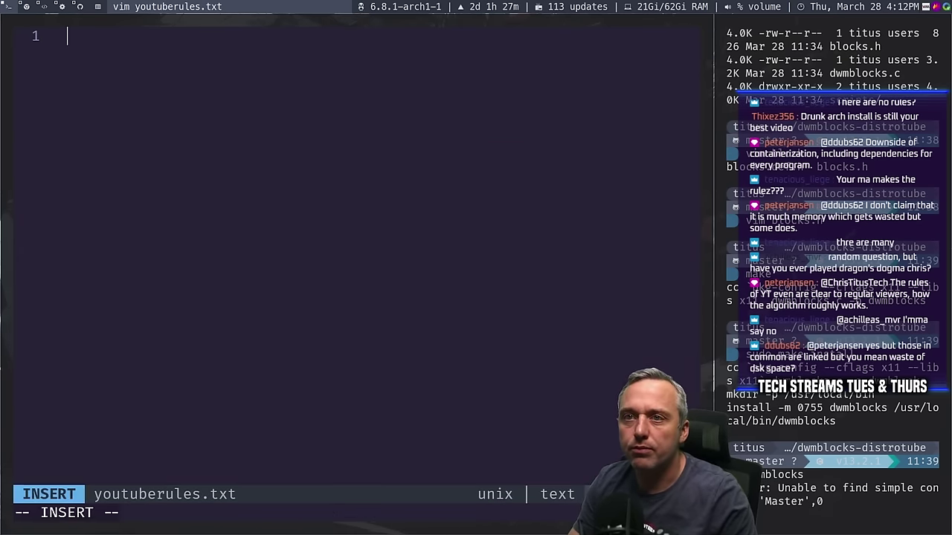
pyautogui.write('1/ ')
pyautogui.write("Show don't te")
pyautogui.write('ll')
pyautogui.press('Return')
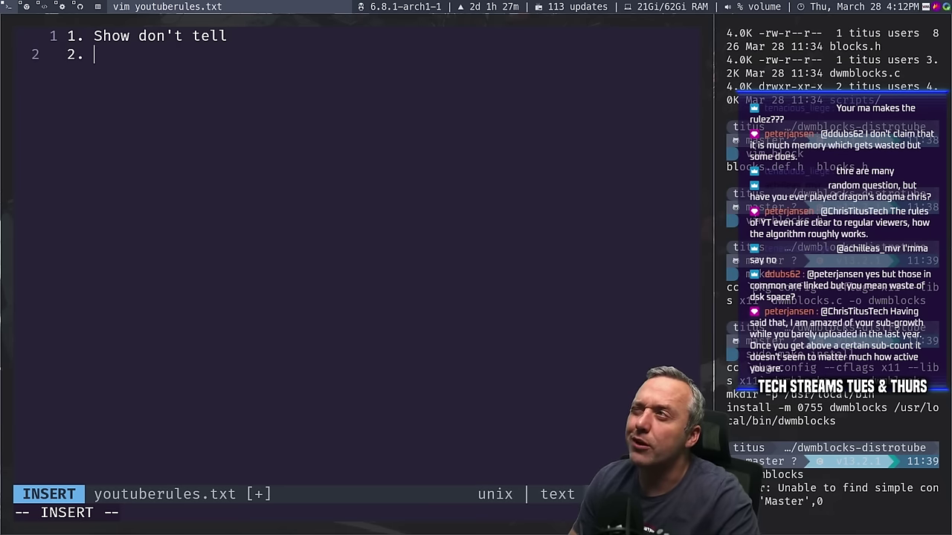
# Write the second rule as "NEVER EVER UNDER ANY CIRCUMSTANCE talk POLITICS" and start a new line.
pyautogui.write('NEVER EVER')
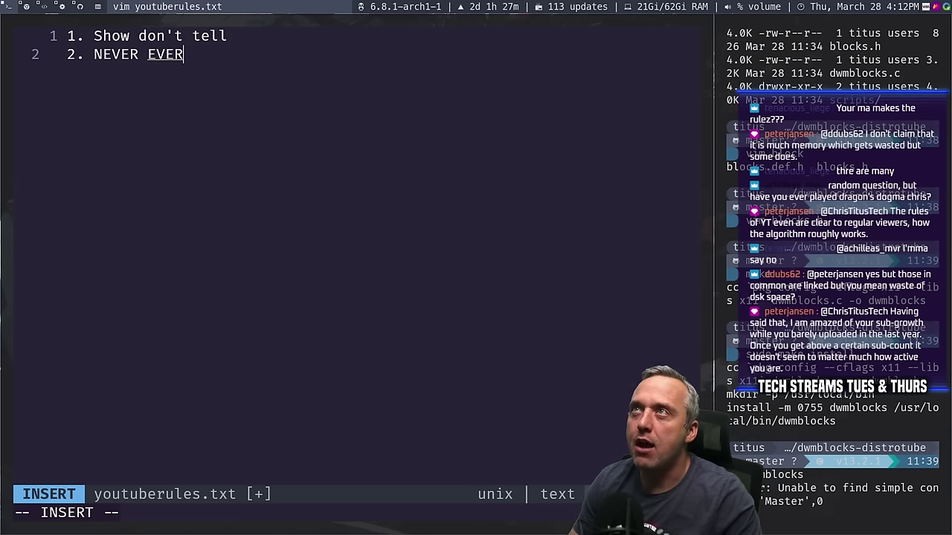
pyautogui.write(' UNDER ANY CIRCUMCS')
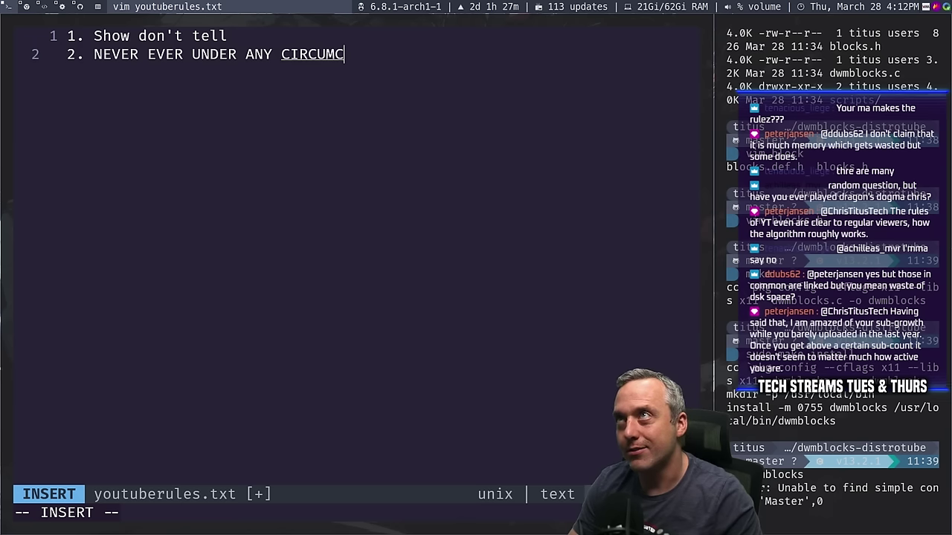
pyautogui.press('BackSpace')
pyautogui.press('BackSpace')
pyautogui.write('STANCE')
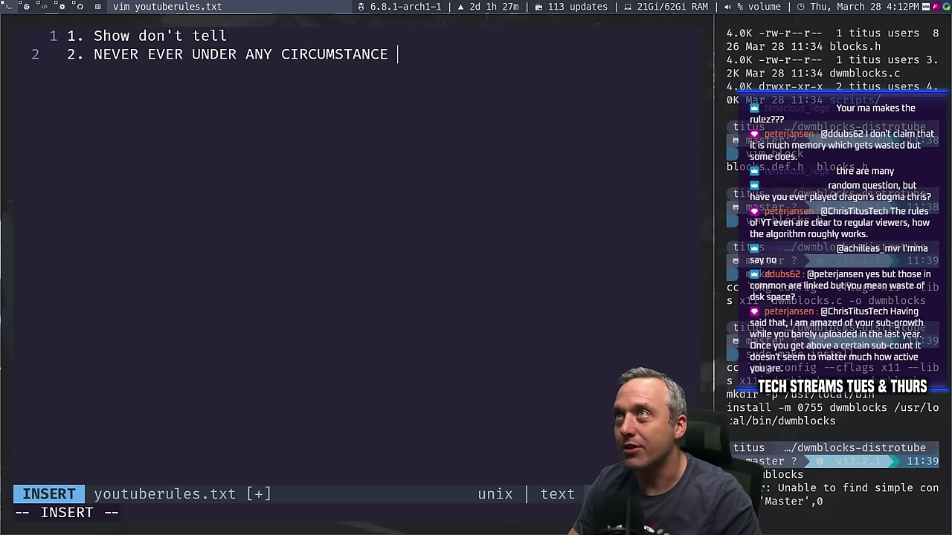
pyautogui.write('t')
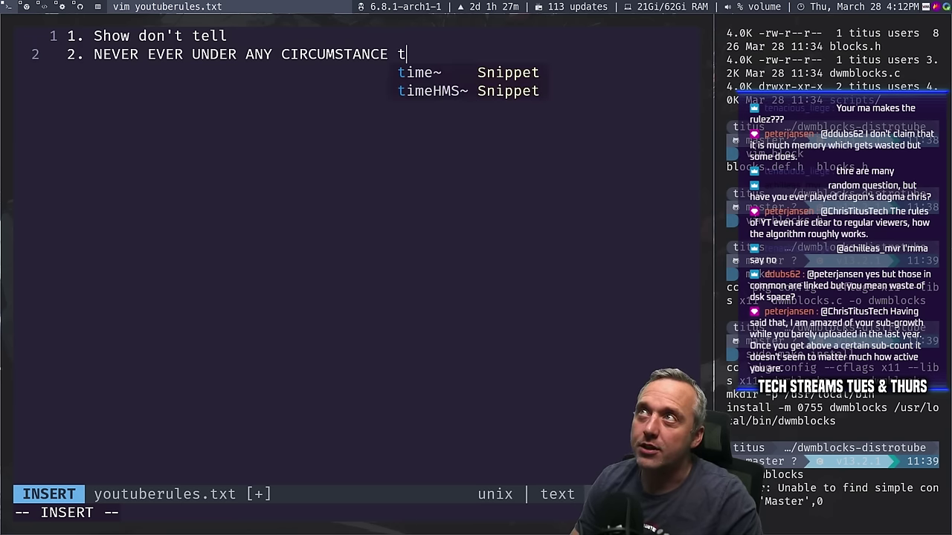
pyautogui.write('alk POLITICS')
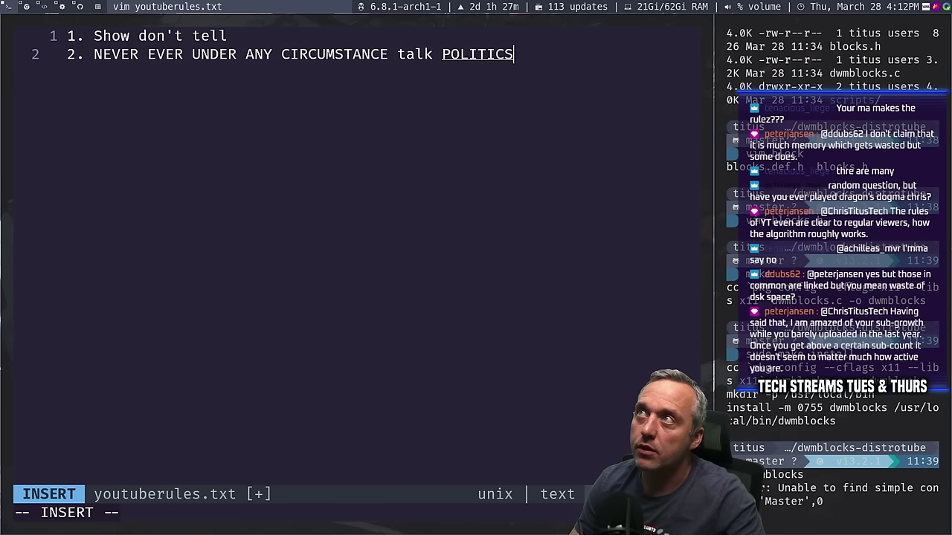
pyautogui.press('Return')
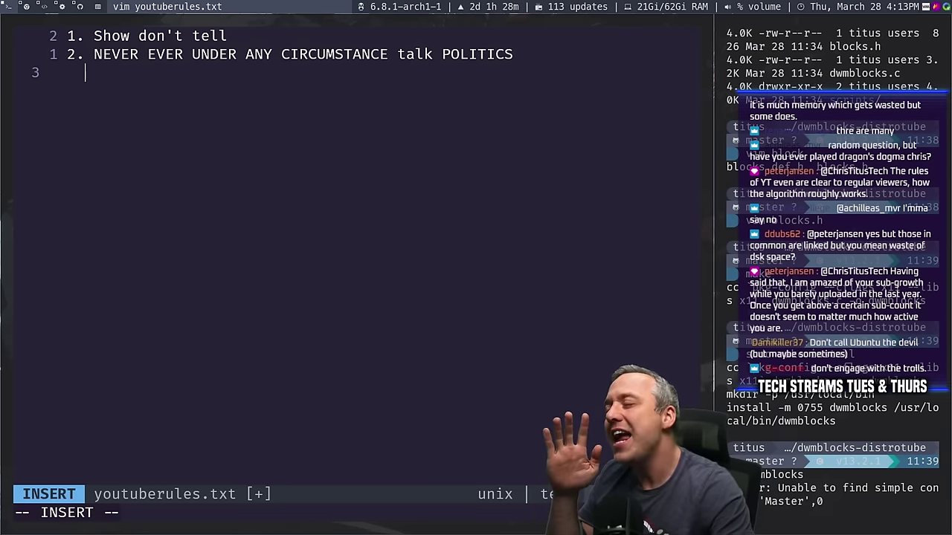
# Remove the new line's indent and write "3. Don't engage with trolls... shadow ban is your friend".
pyautogui.press('BackSpace')
pyautogui.press('BackSpace')
pyautogui.write('3.')
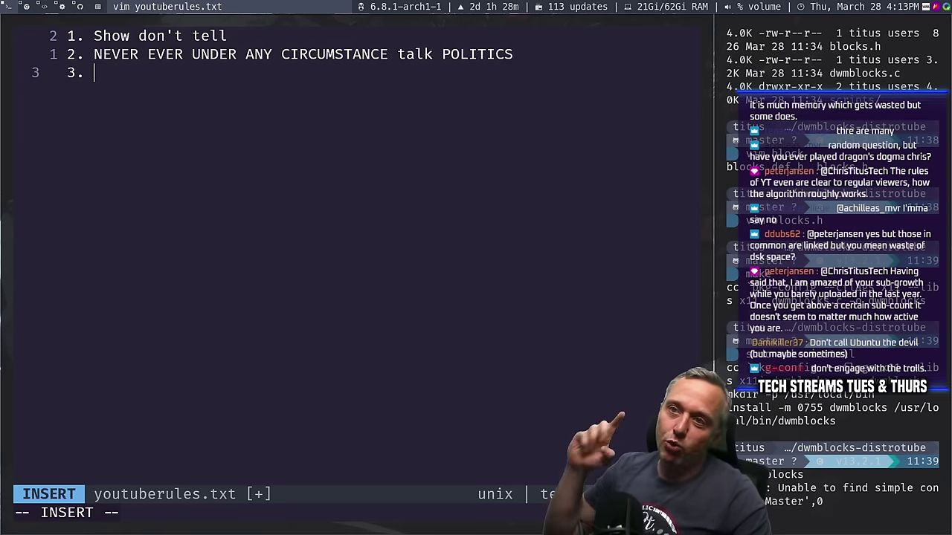
pyautogui.write(' D')
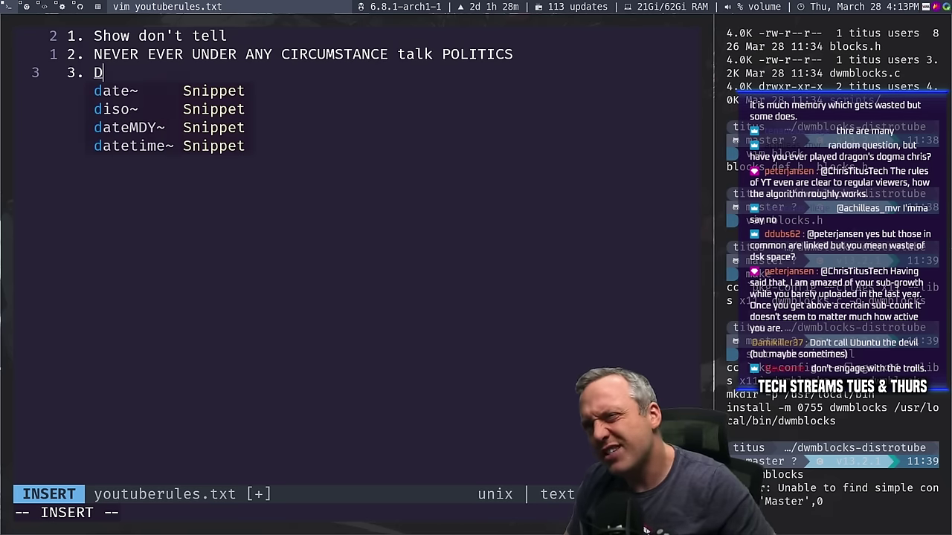
pyautogui.write("on't engage")
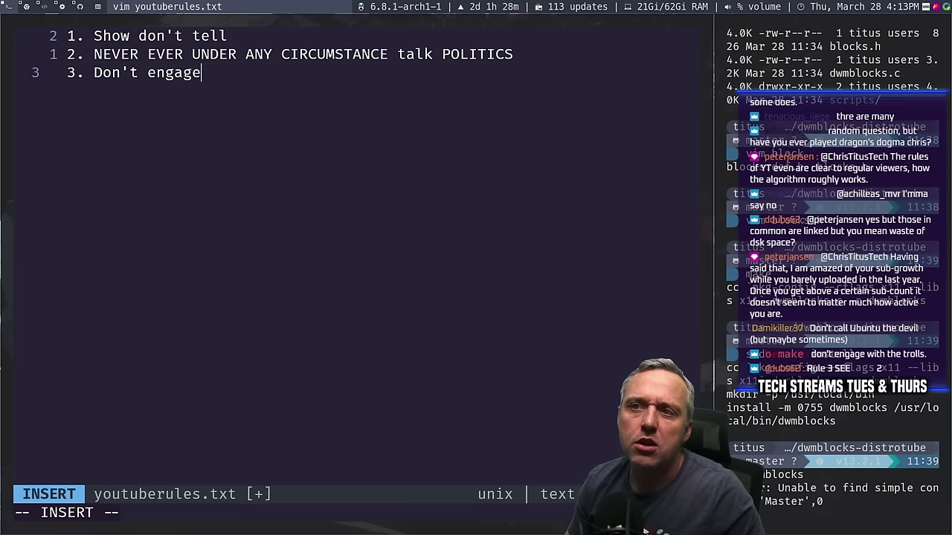
pyautogui.write(' with trolls..')
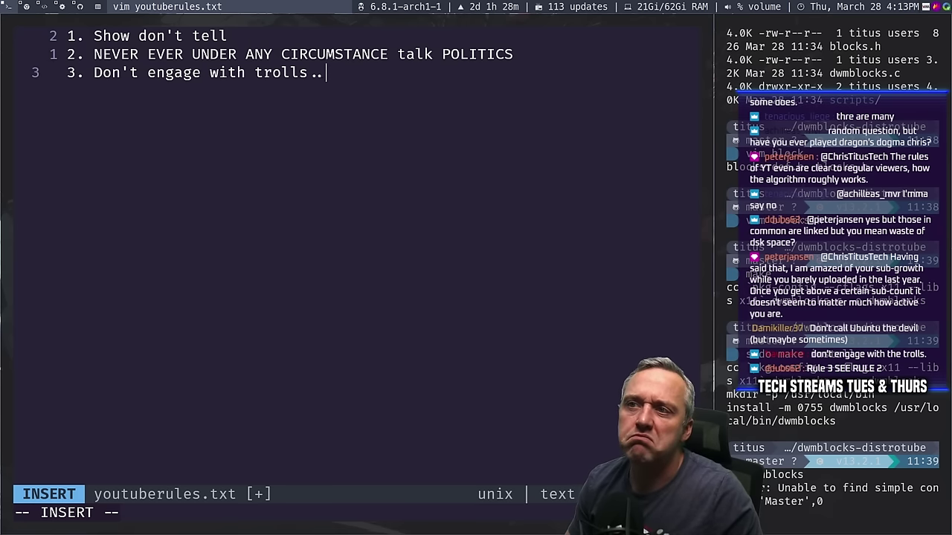
pyautogui.write('. shadow ')
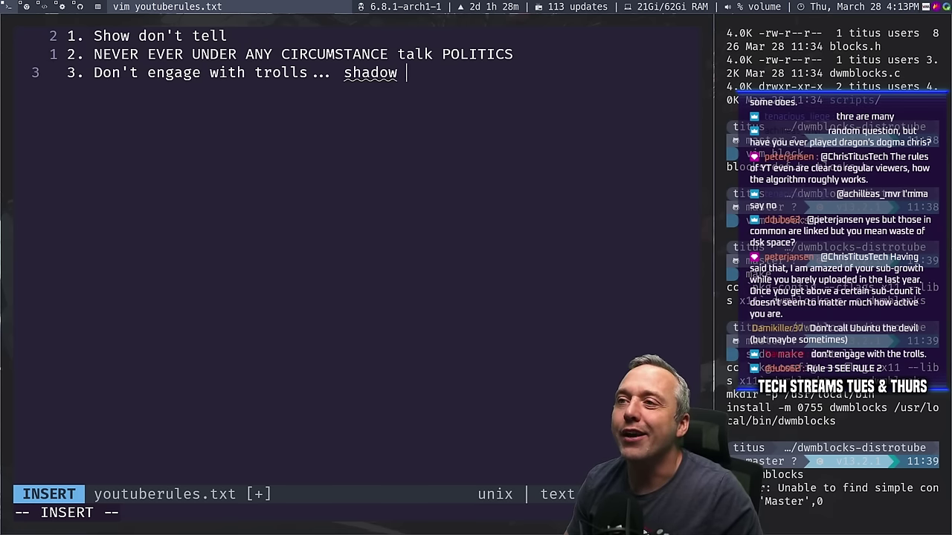
pyautogui.write('ban is your friend')
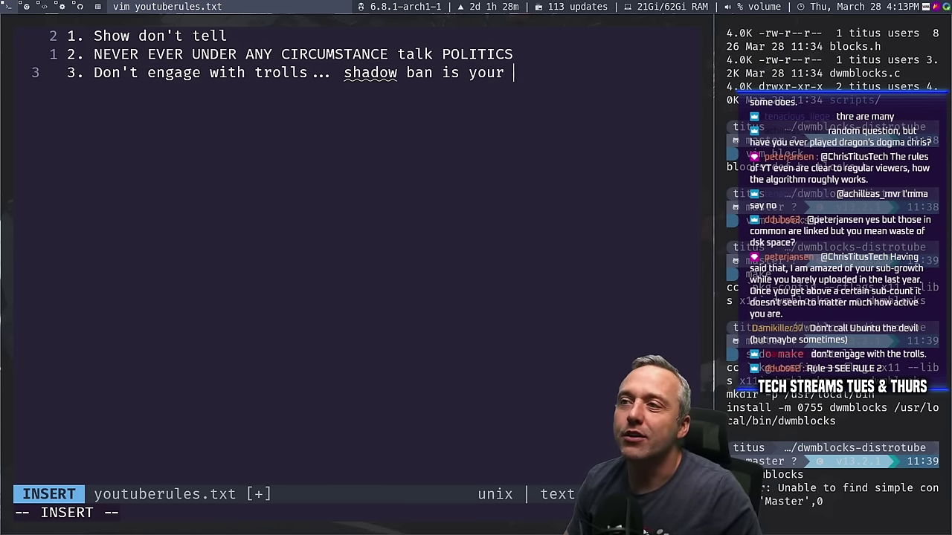
pyautogui.press('Return')
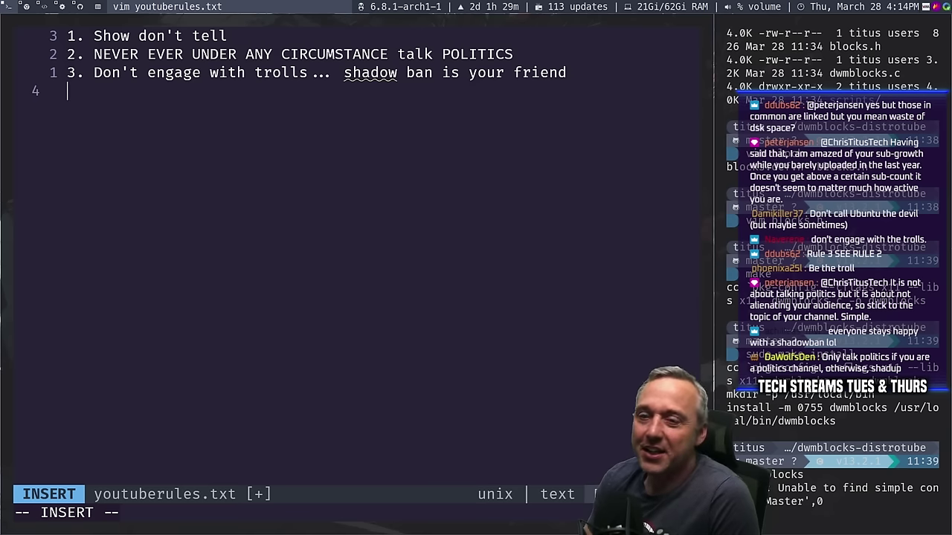
# Add the fourth rule "4. PEOPLE HAVE TO FEEL SOMETHING..." and start a new line.
pyautogui.write('4.')
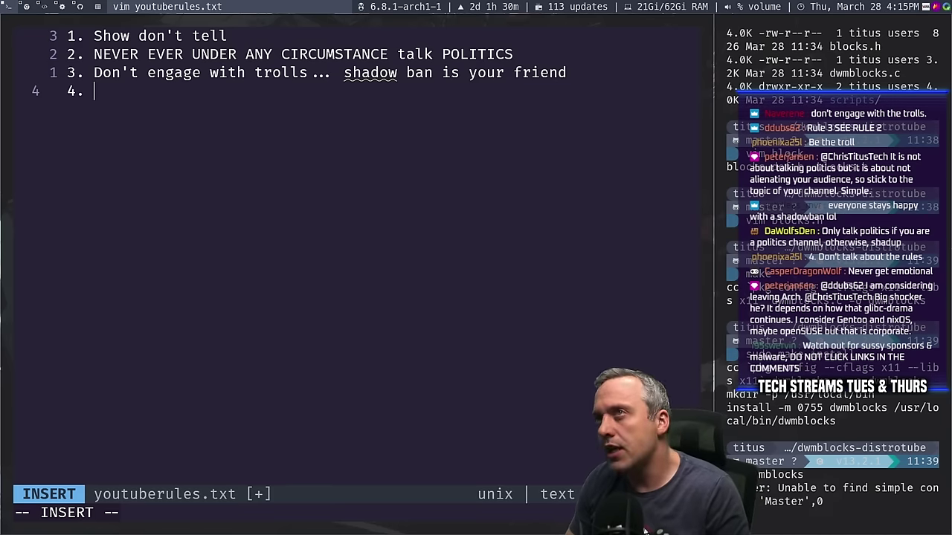
pyautogui.write('PEOPLE HAVE')
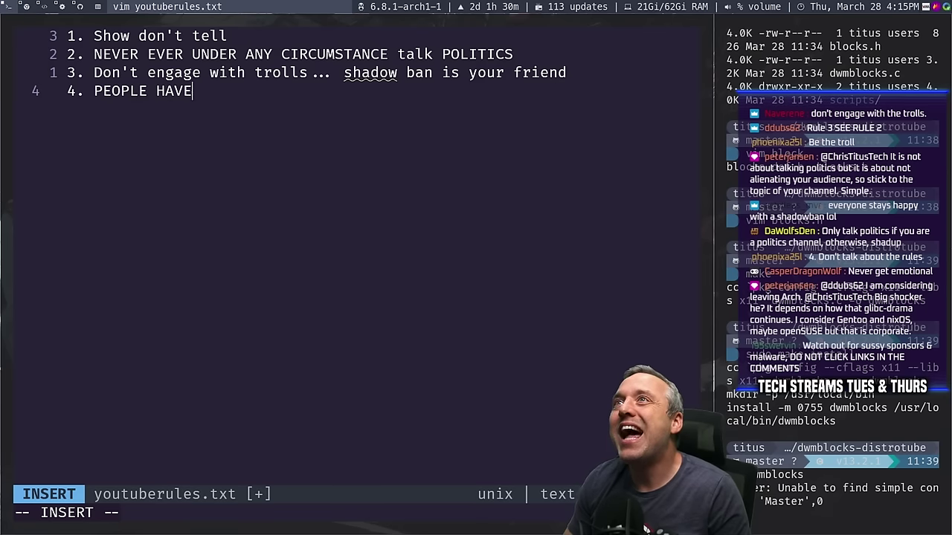
pyautogui.write(' TO FEEL SOMETHING...')
pyautogui.press('Return')
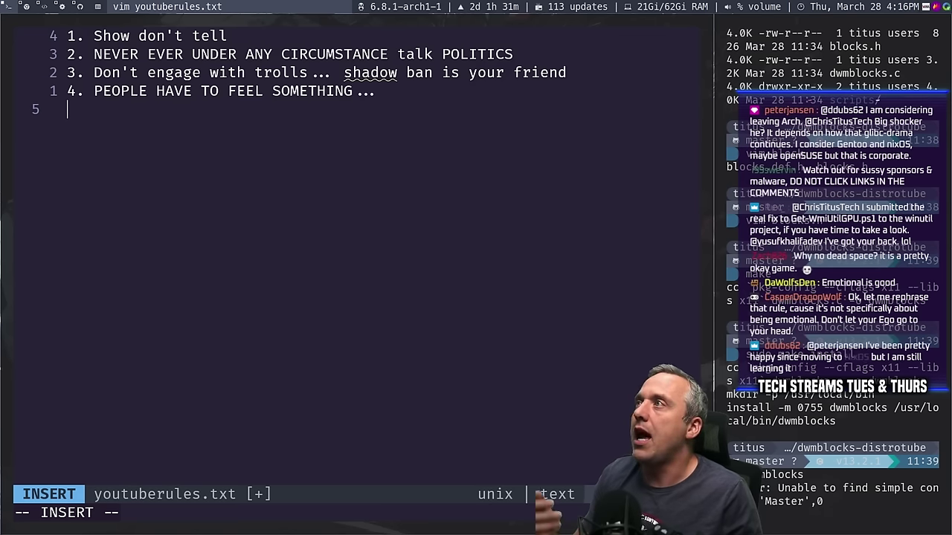
# Close the dwmblocks terminal window beside Vim, confirming the close.
pyautogui.press('super+j')
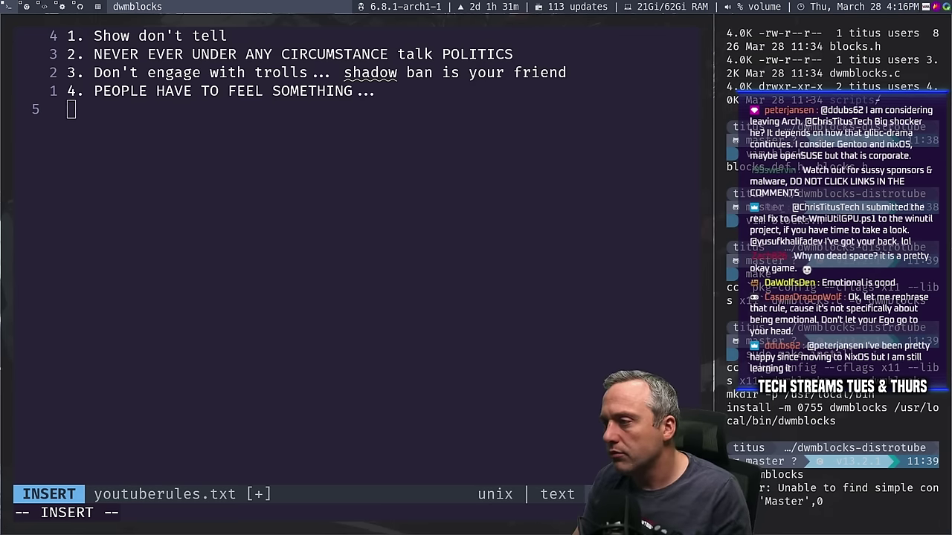
pyautogui.press('super+q')
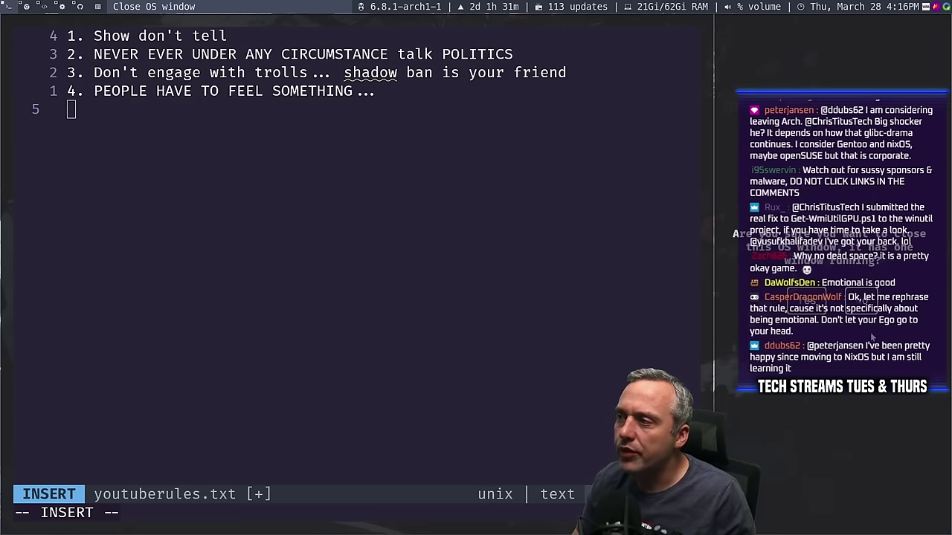
pyautogui.press('y')
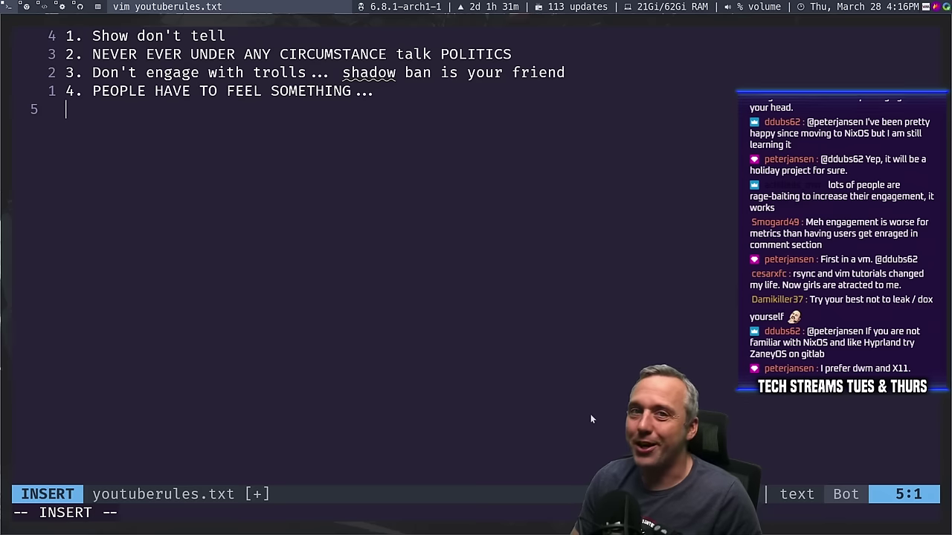
# Add the fifth rule "5. Don't DOX yourself" and start a new line.
pyautogui.write('5.')
pyautogui.press('BackSpace')
pyautogui.press('BackSpace')
pyautogui.write(". Don't ")
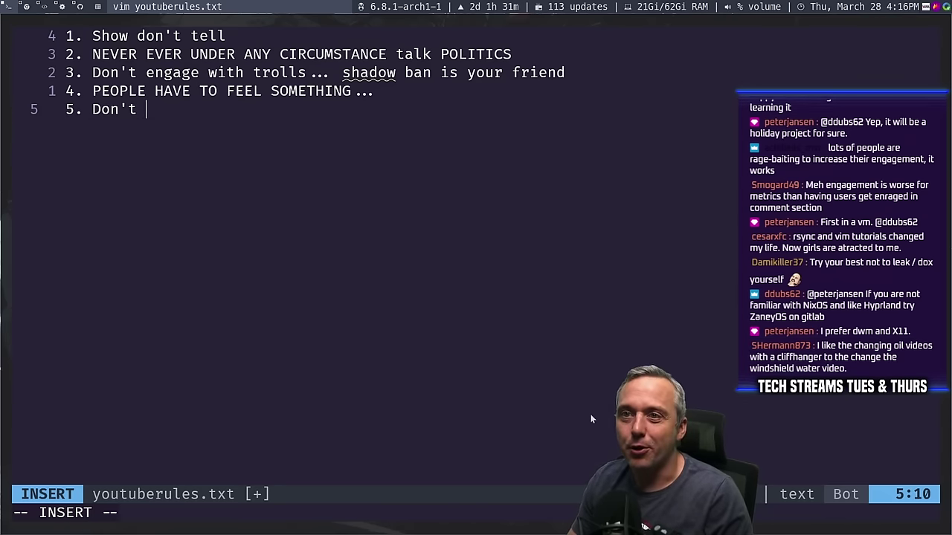
pyautogui.write('DOX yourself')
pyautogui.press('Return')
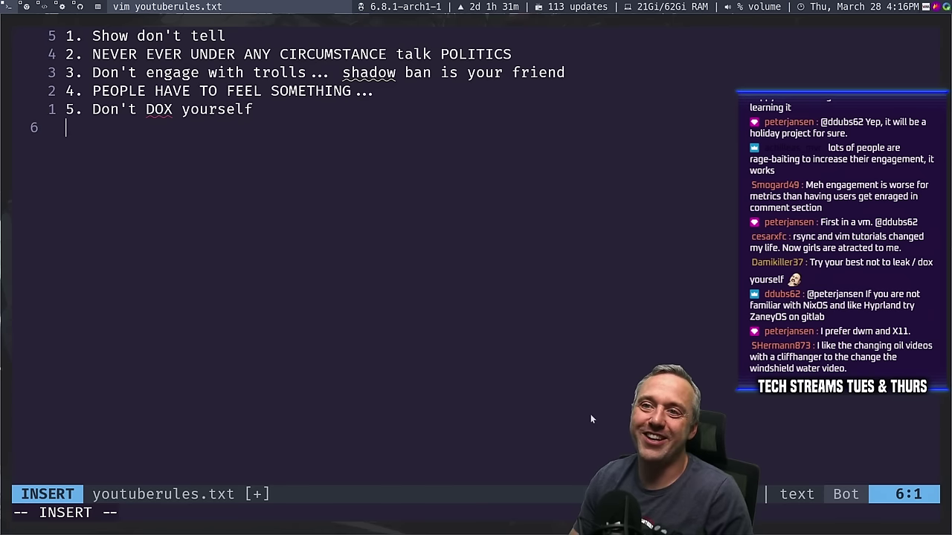
# Add the sixth rule "6. Be genuine" and begin the following line with the number 7.
pyautogui.write('6.')
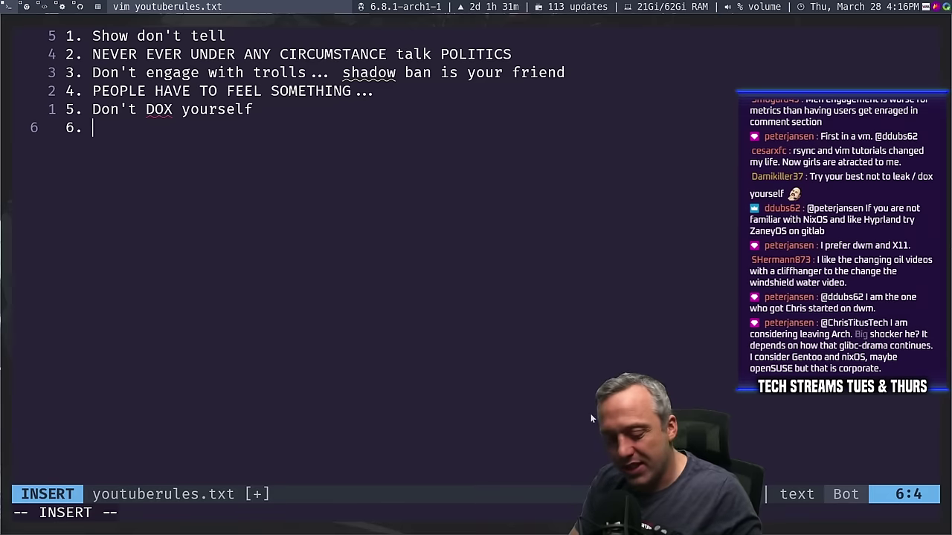
pyautogui.write('Be ')
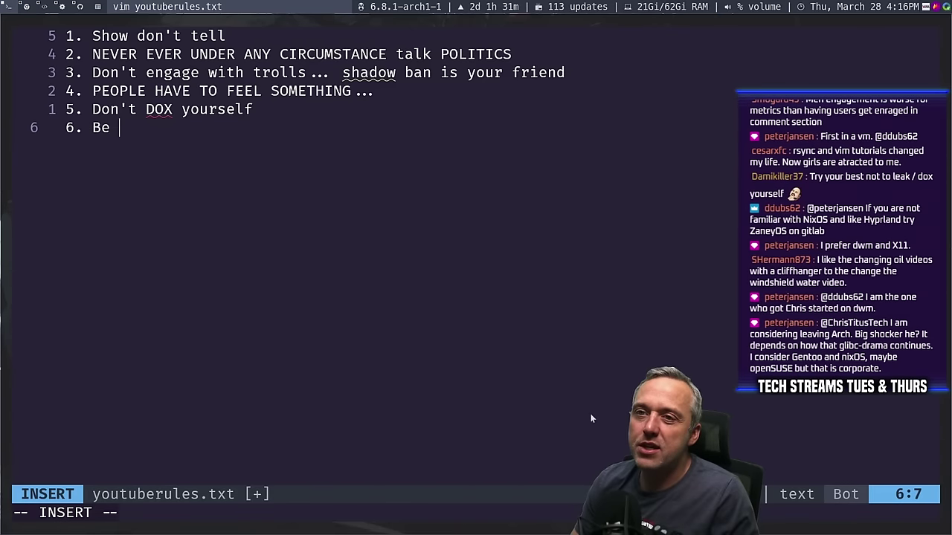
pyautogui.write('genuine')
pyautogui.press('Return')
pyautogui.write('7. ')
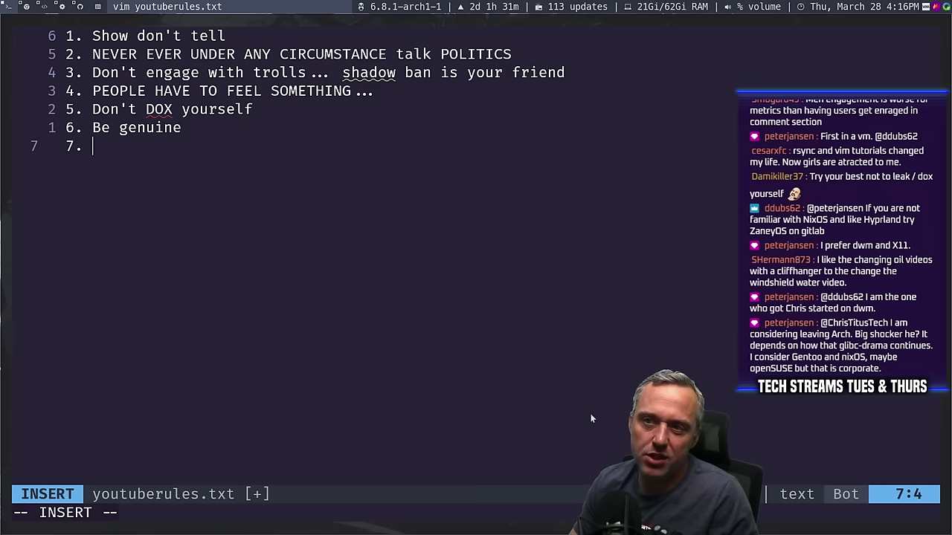
# Add the seventh rule "7. Enjoy your videos" and start a new line.
pyautogui.write('Enjoy ')
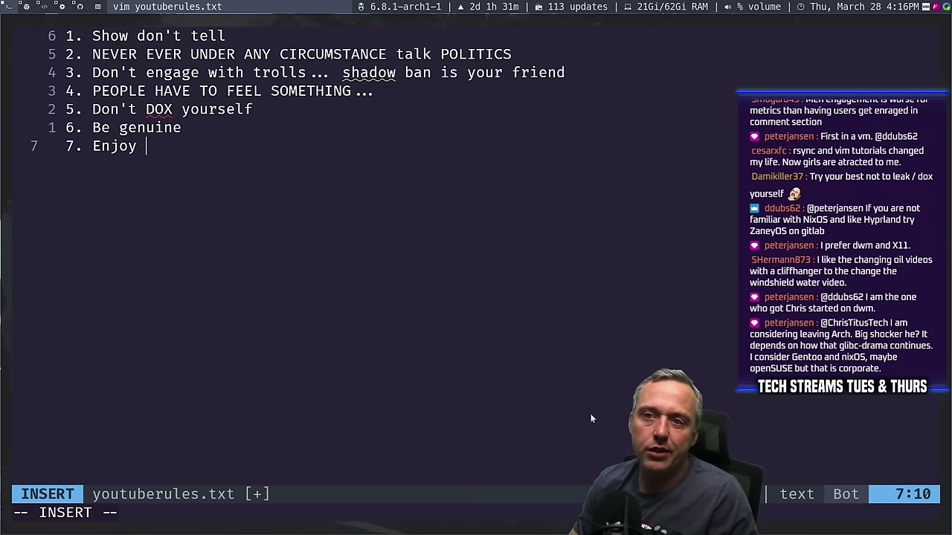
pyautogui.write('your videos')
pyautogui.press('Return')
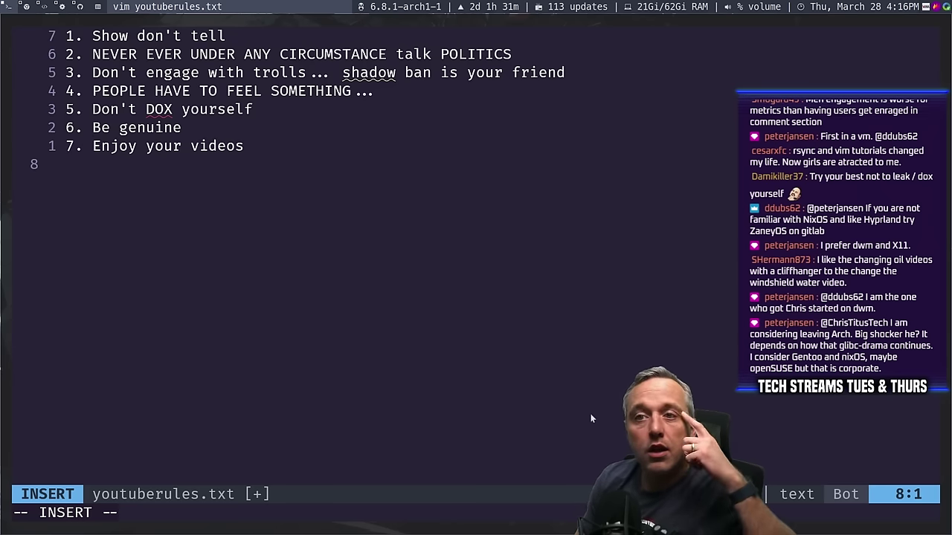
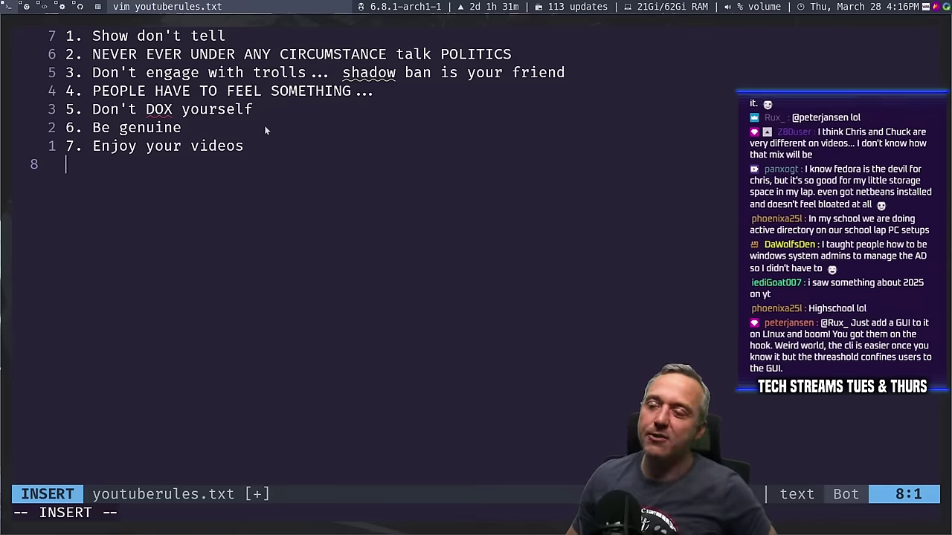
# Remove the stray ZZ text from line 8, then save youtuberules.txt and quit Vim.
pyautogui.press('Down')
pyautogui.press('Down')
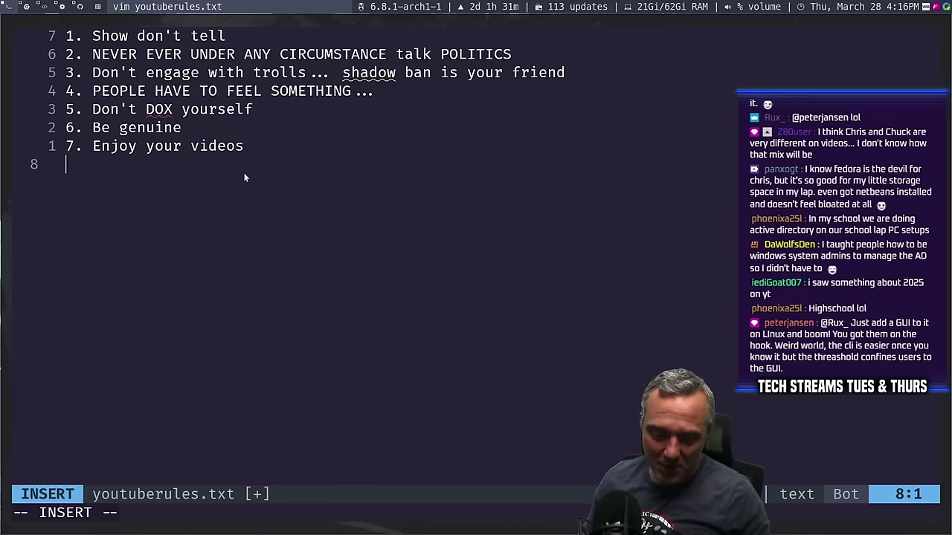
pyautogui.write('ZZ')
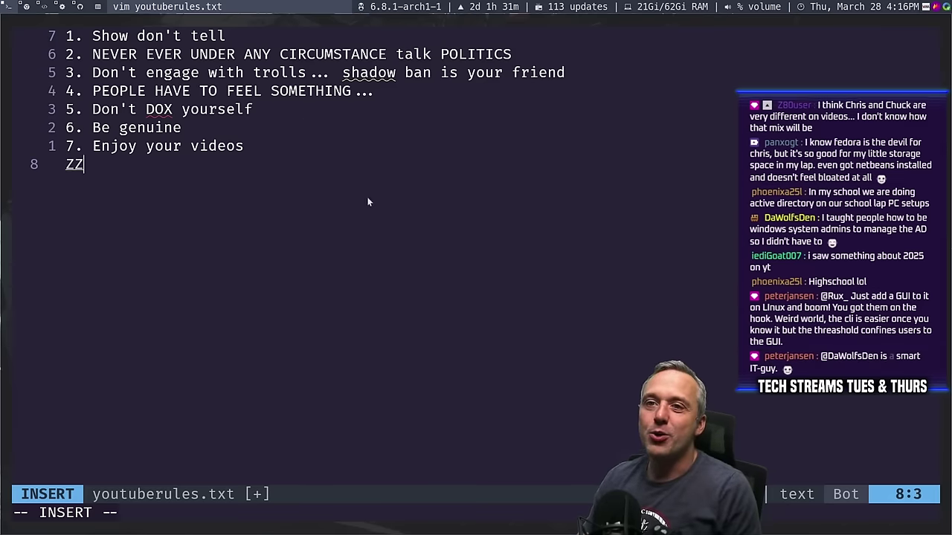
pyautogui.press('BackSpace')
pyautogui.press('BackSpace')
pyautogui.press('Escape')
pyautogui.hotkey('shift', 'z')
pyautogui.hotkey('shift', 'z')
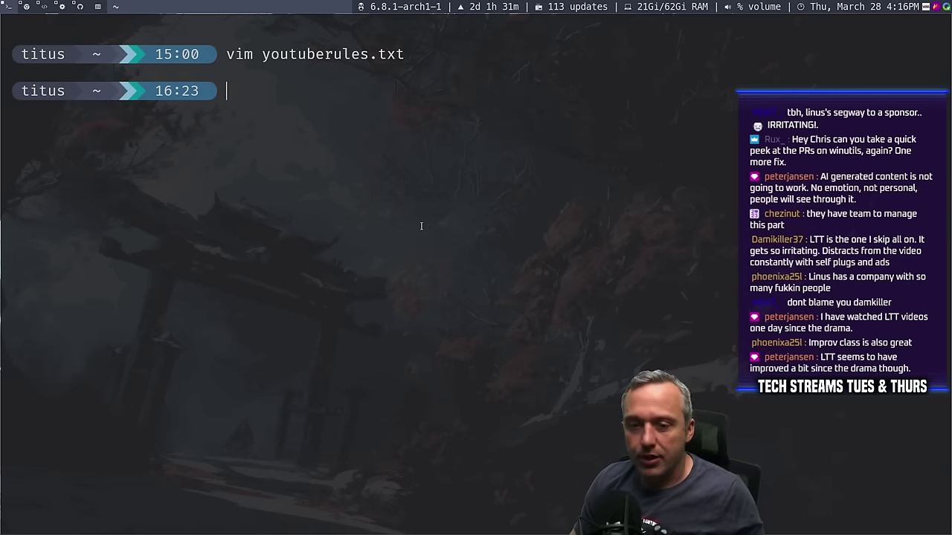
# Switch to the browser workspace and close the tab showing the GitHub GlazeWM config.yaml.
pyautogui.press('super+2')
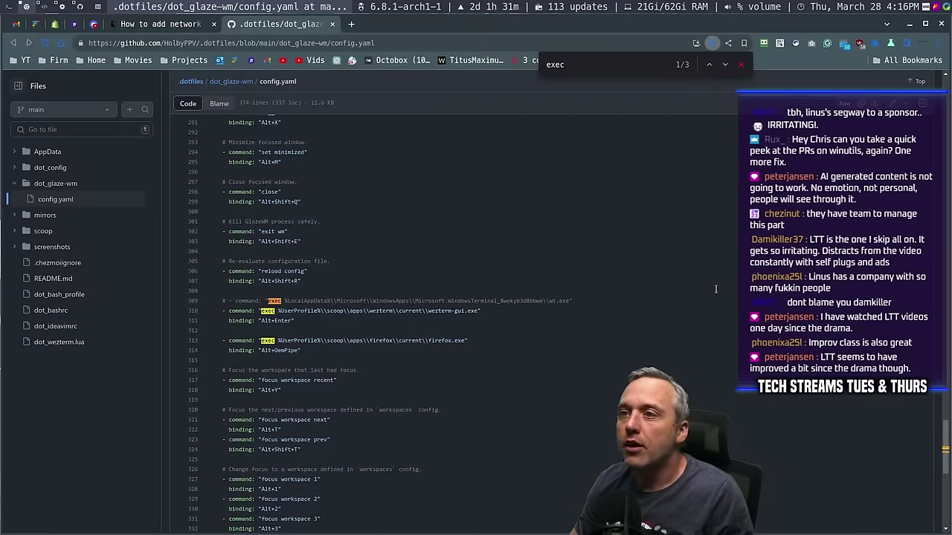
pyautogui.click(588, 301)
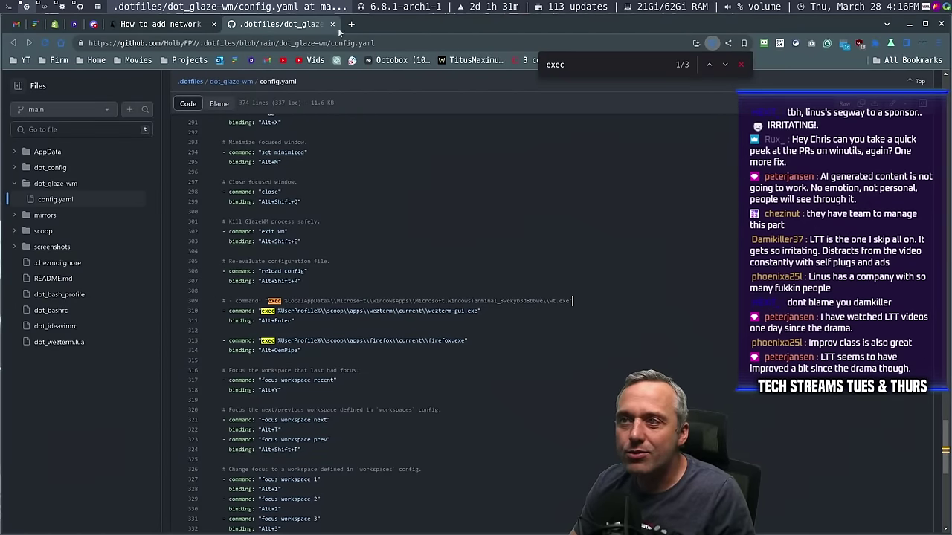
pyautogui.click(333, 24)
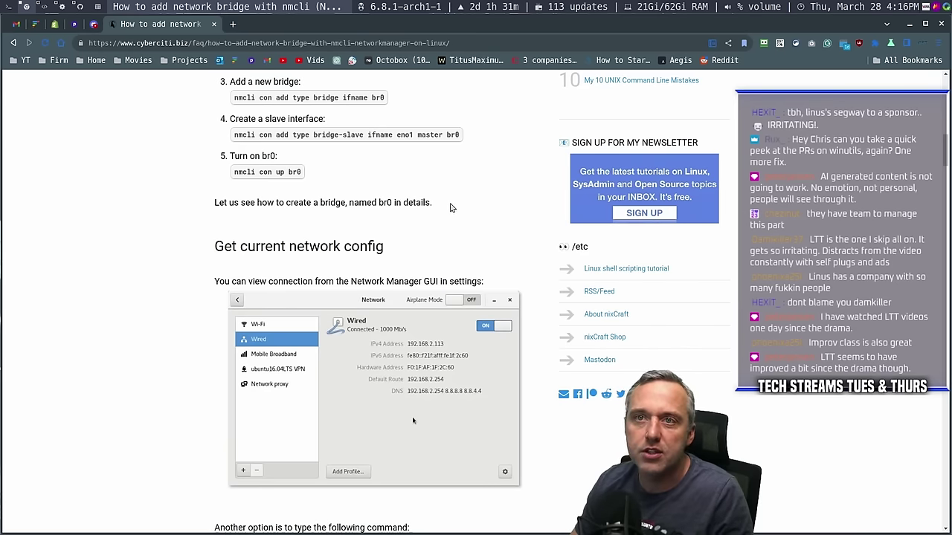
# Switch to the Windows desktop and show workspace 1 with the winutil project in Cursor.
pyautogui.press('super+1')
pyautogui.press('super')
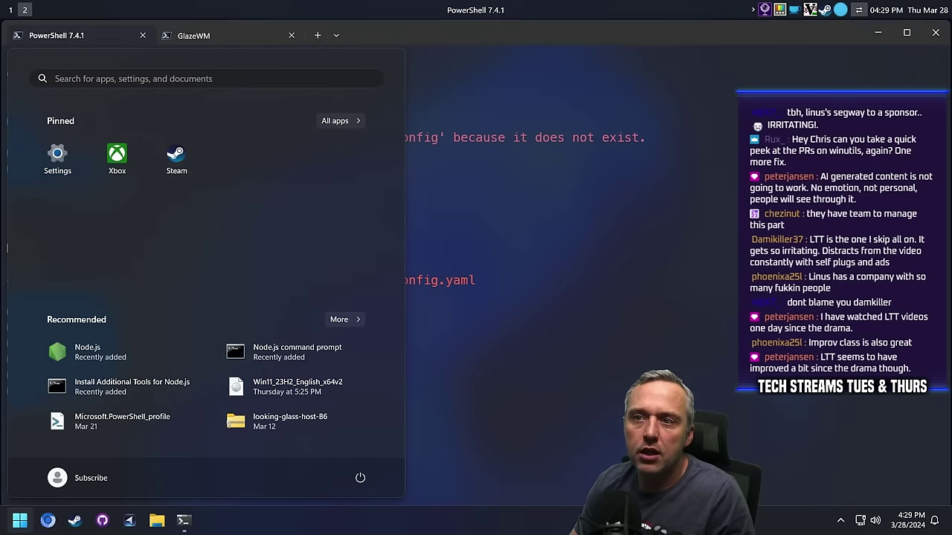
pyautogui.press('super')
pyautogui.press('super+2')
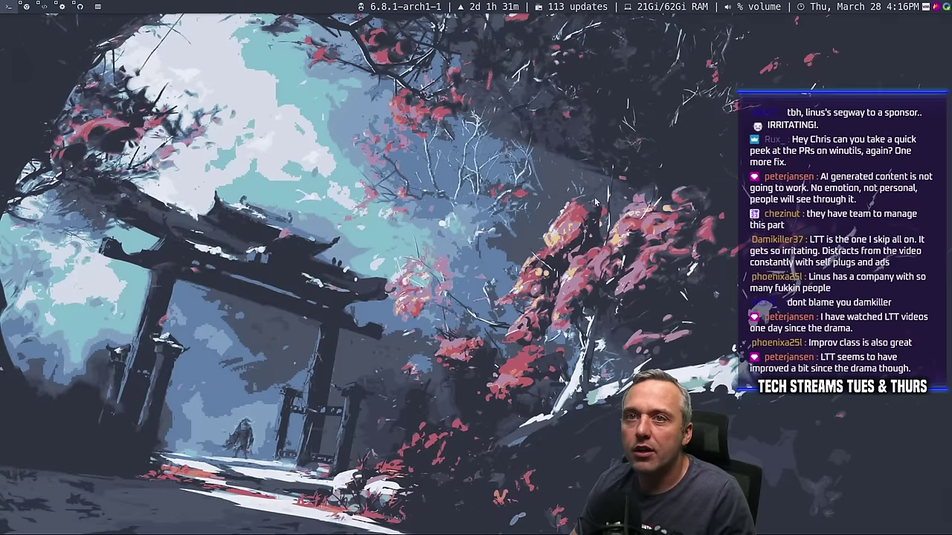
pyautogui.press('super+1')
pyautogui.press('super')
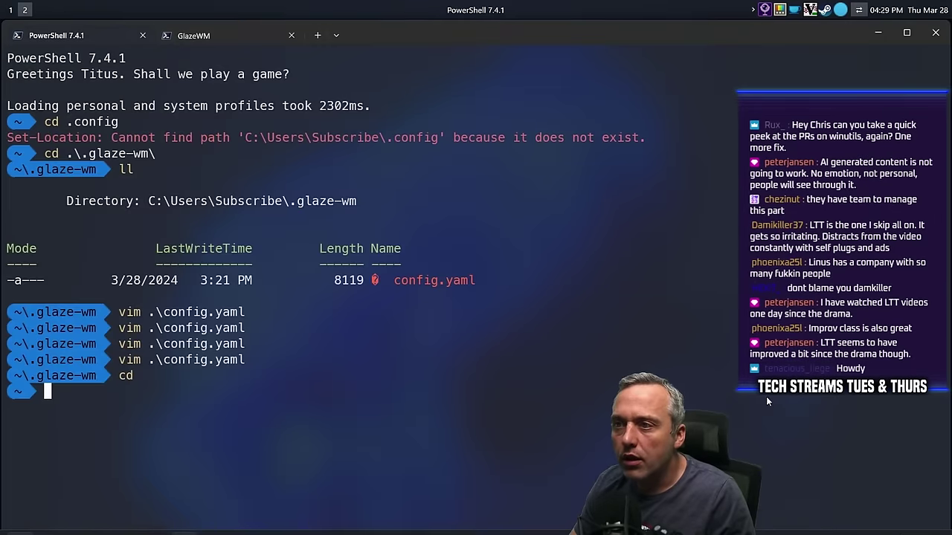
pyautogui.hotkey('alt', '1')
pyautogui.hotkey('alt', '2')
pyautogui.hotkey('alt', '1')
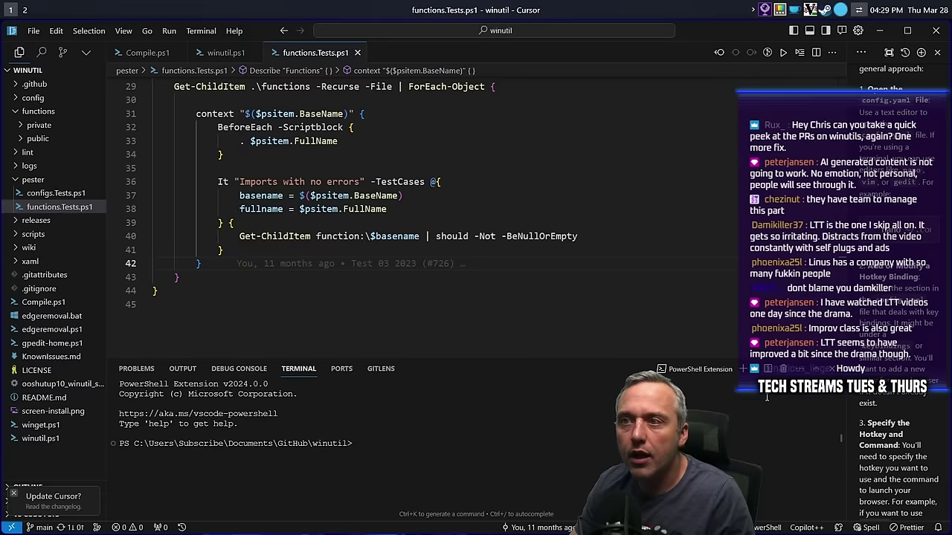
# Open a new Thorium browser window on the Windows desktop and place it on workspace 3.
pyautogui.press('super+3')
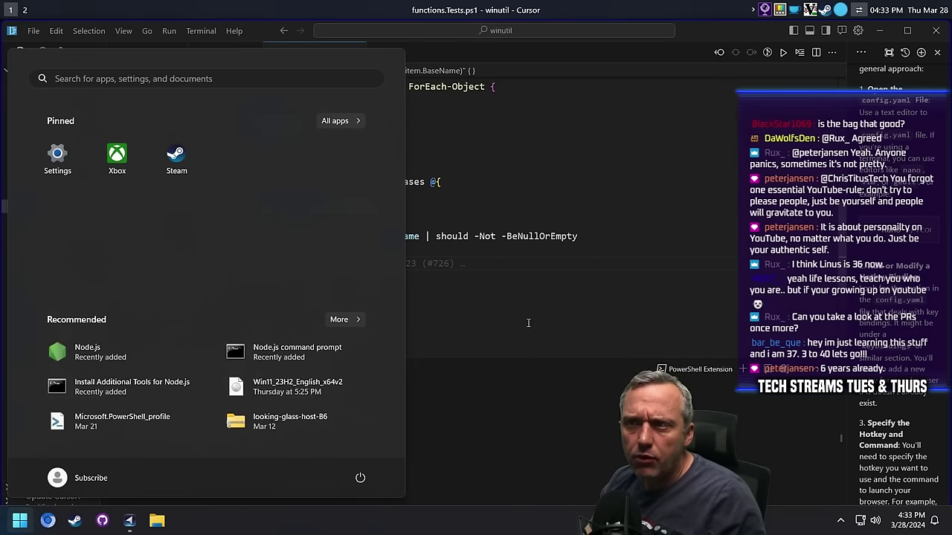
pyautogui.click(513, 415)
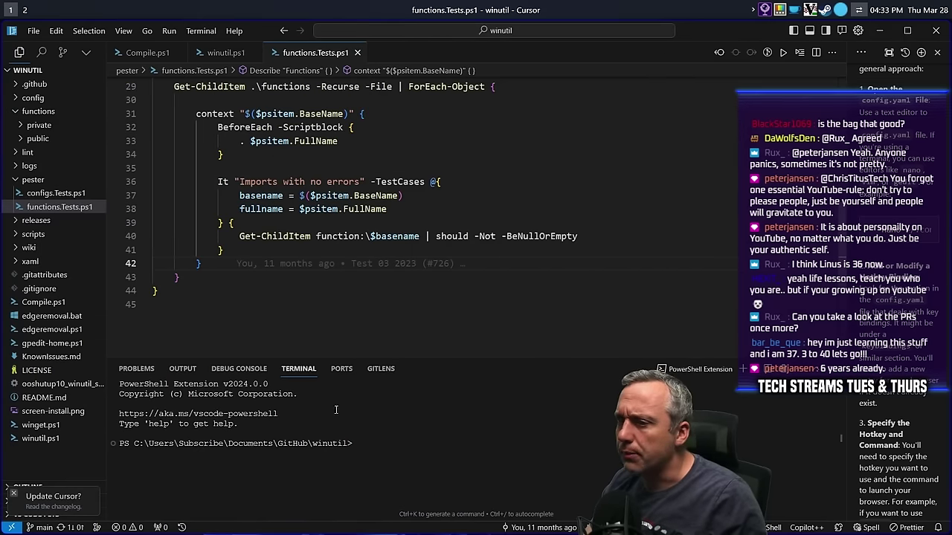
pyautogui.press('super')
pyautogui.press('super+2')
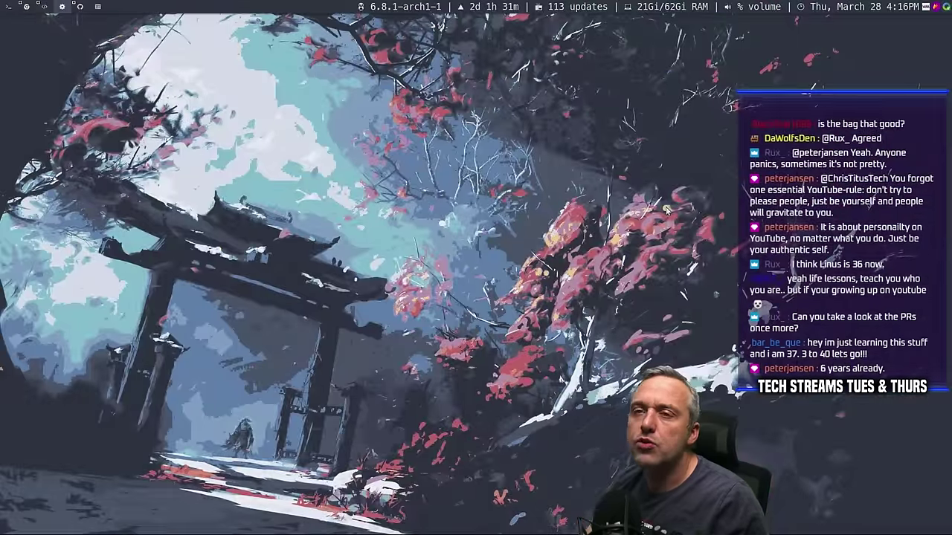
pyautogui.press('super+1')
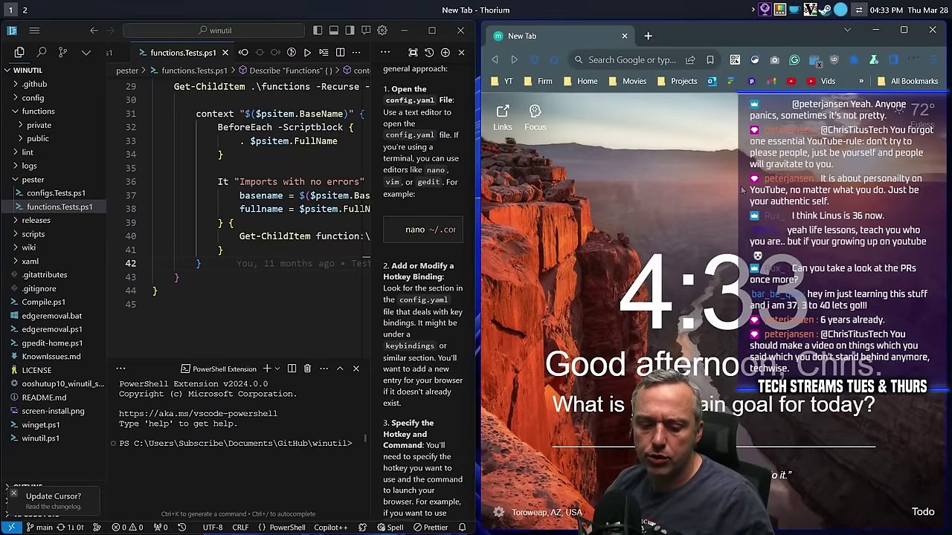
pyautogui.press('super+3')
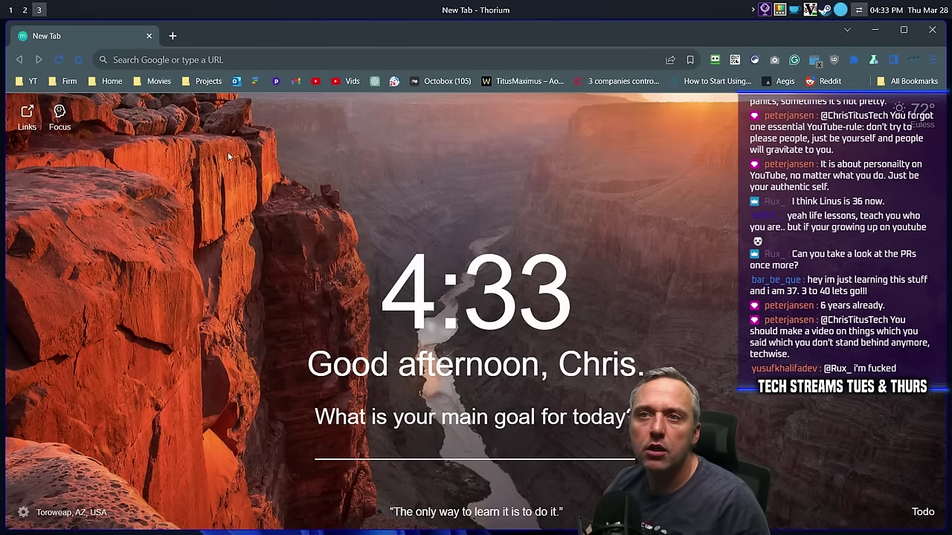
# Go to github.com/christitustech and open the winutil repository.
pyautogui.click(202, 59)
pyautogui.write('github.com/christitustech')
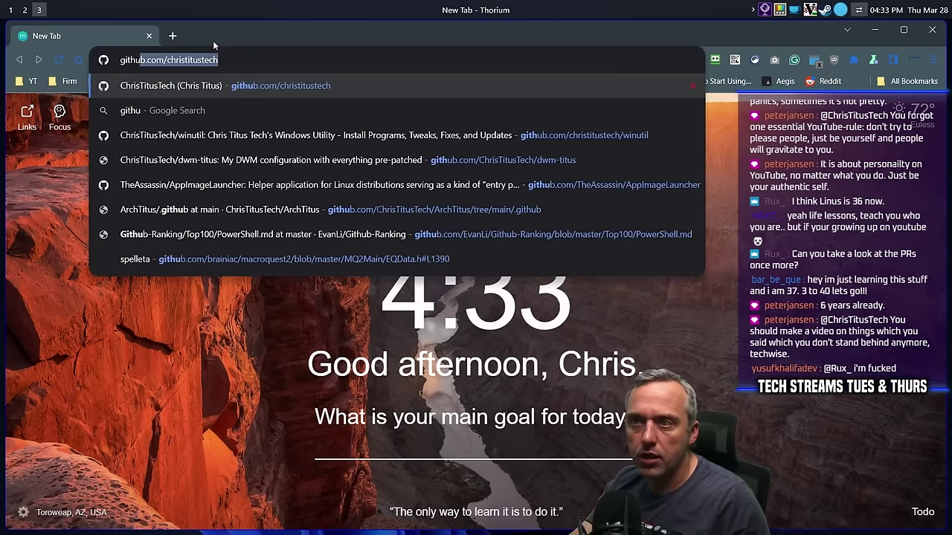
pyautogui.press('Return')
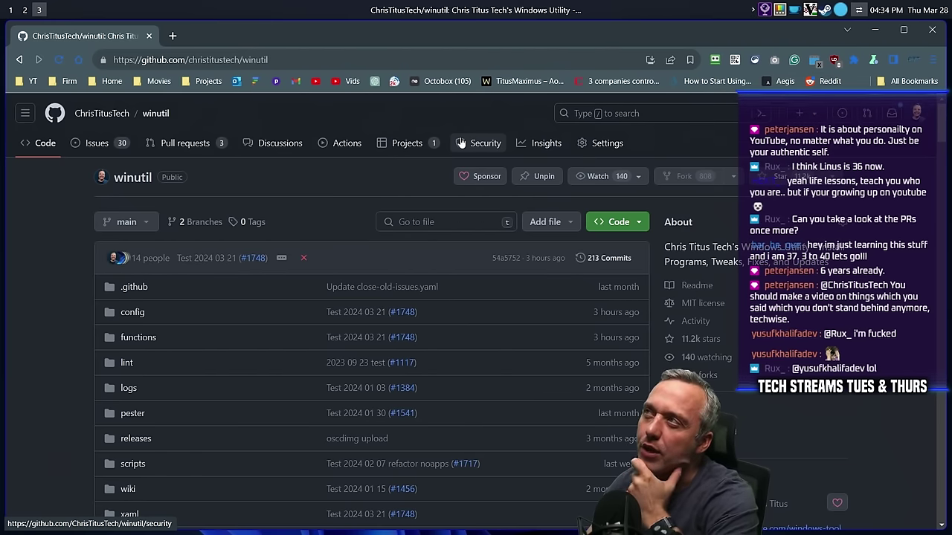
# Open pull request #1753 "Update Invoke-WinUtilGPU.ps1", read its conversation and examine its changed file.
pyautogui.click(184, 143)
pyautogui.click(230, 290)
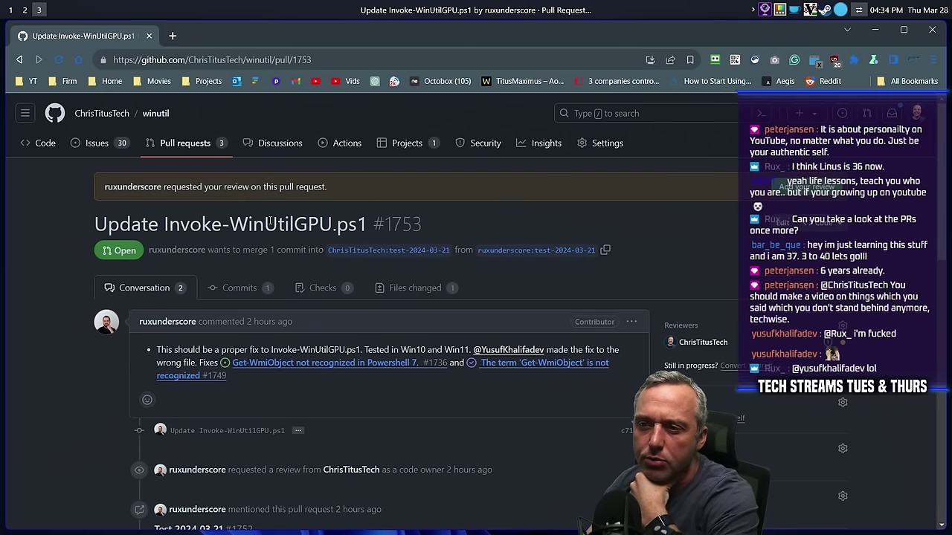
pyautogui.scroll(-2, 134, 349)
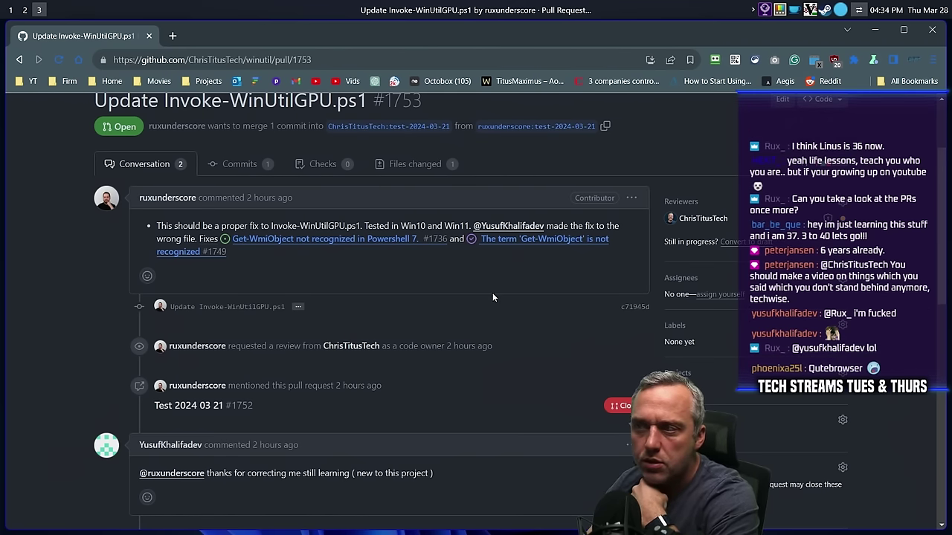
pyautogui.scroll(-4, 490, 297)
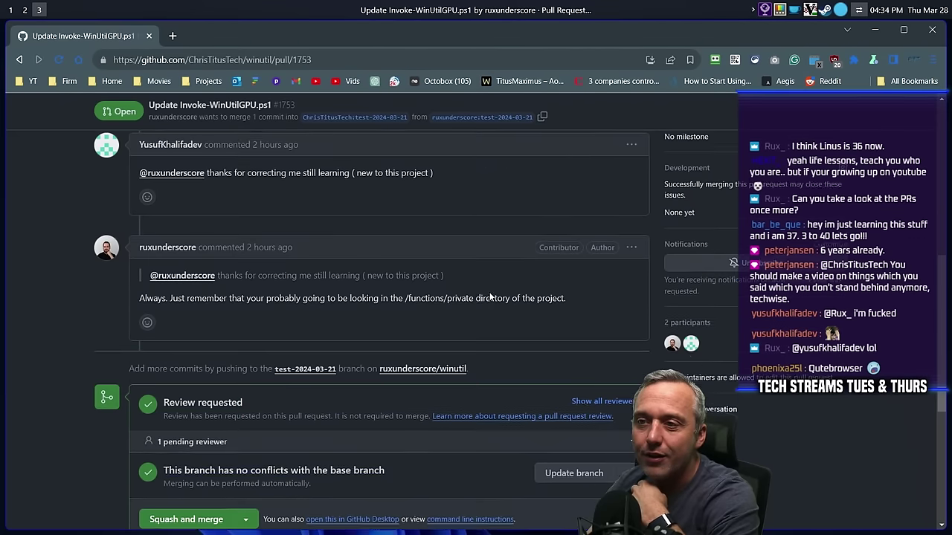
pyautogui.scroll(10, 488, 291)
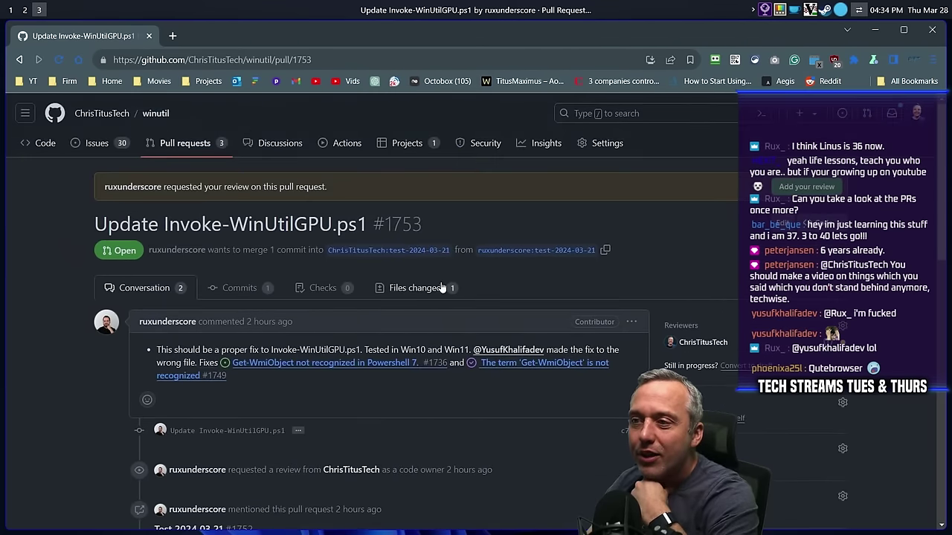
pyautogui.click(438, 287)
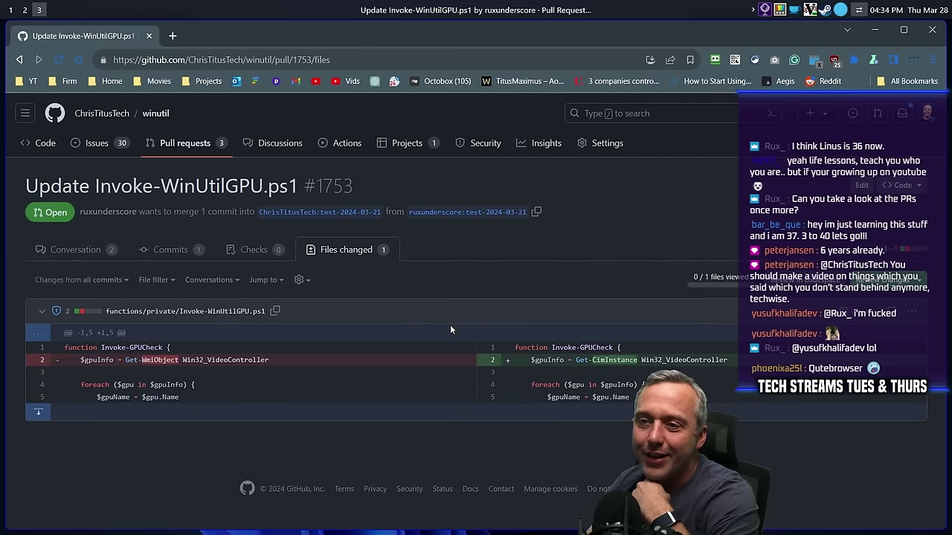
# Submit an approving review for pull request #1753.
pyautogui.click(910, 287)
pyautogui.click(465, 435)
pyautogui.click(803, 512)
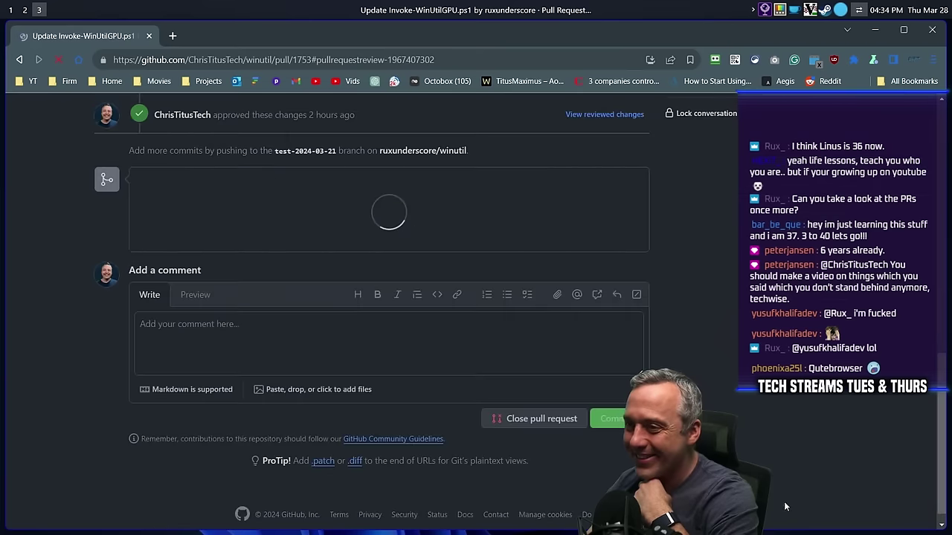
# Squash and merge pull request #1753 into the test-2024-03-21 branch, confirming the merge.
pyautogui.scroll(5, 81, 343)
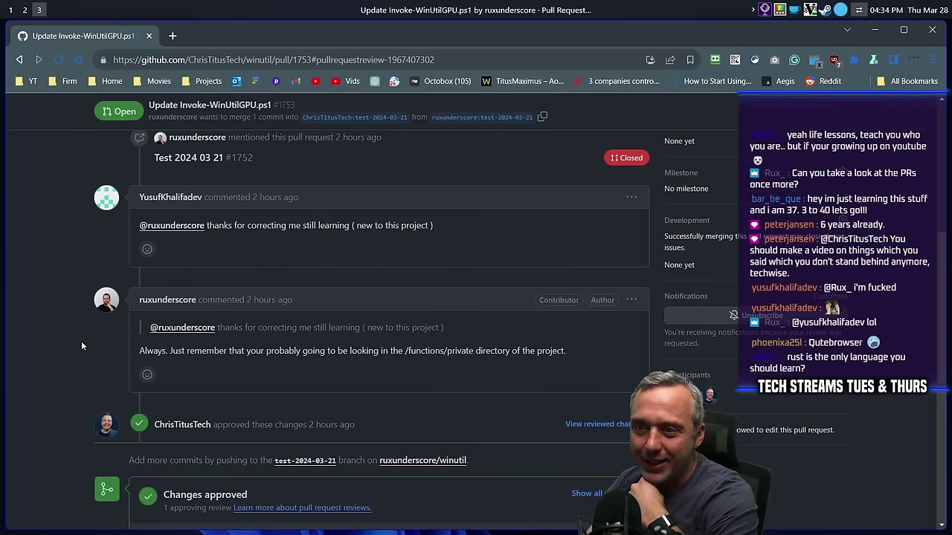
pyautogui.scroll(-5, 81, 341)
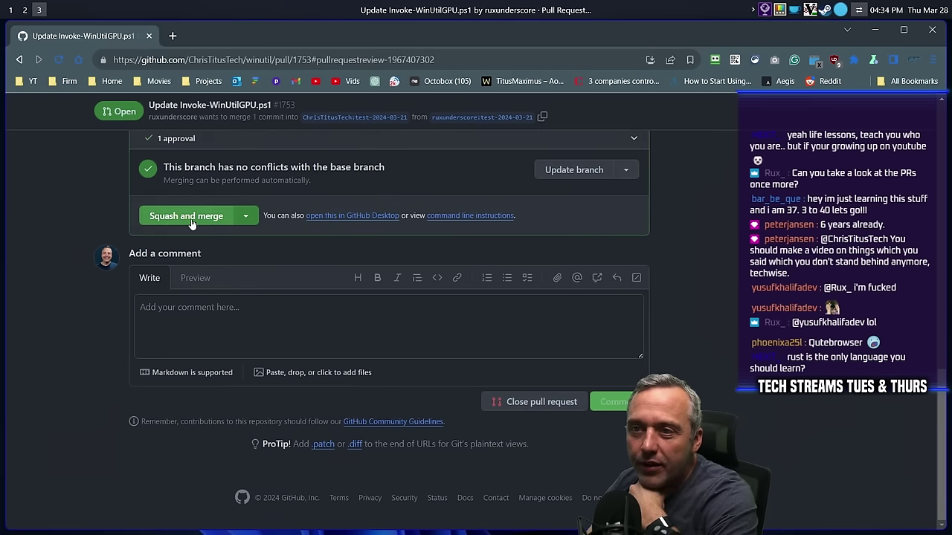
pyautogui.click(190, 217)
pyautogui.click(194, 220)
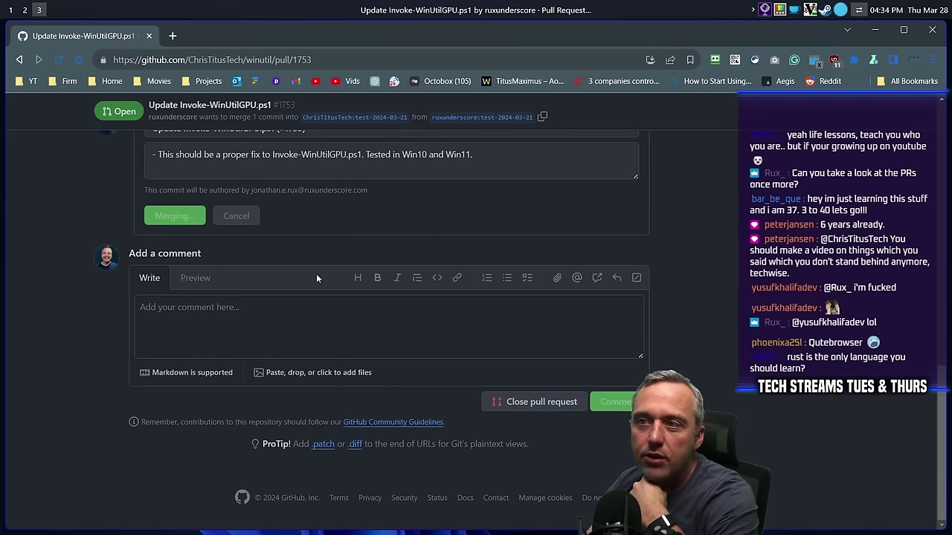
# Return to the winutil pull requests, open "File-converter url" #1754 and view its changed files.
pyautogui.scroll(10, 279, 277)
pyautogui.click(180, 143)
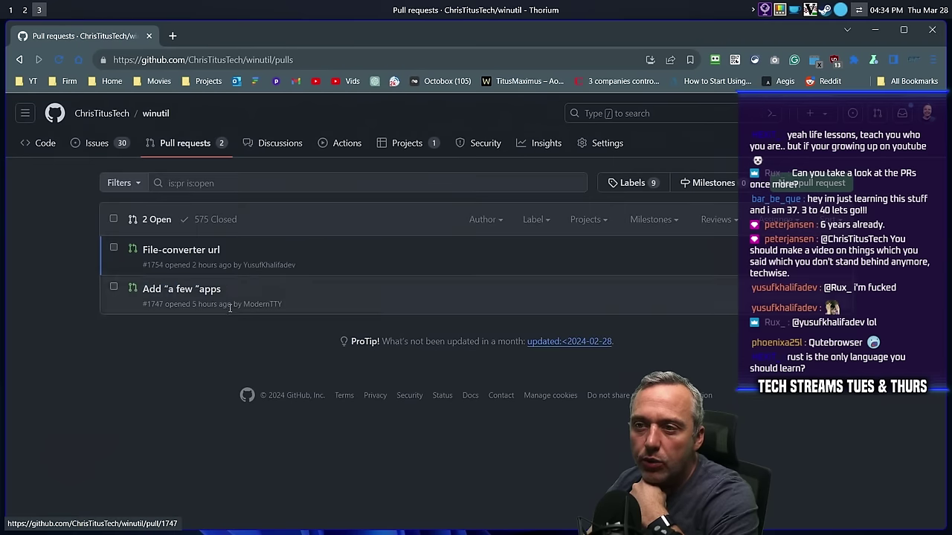
pyautogui.click(183, 254)
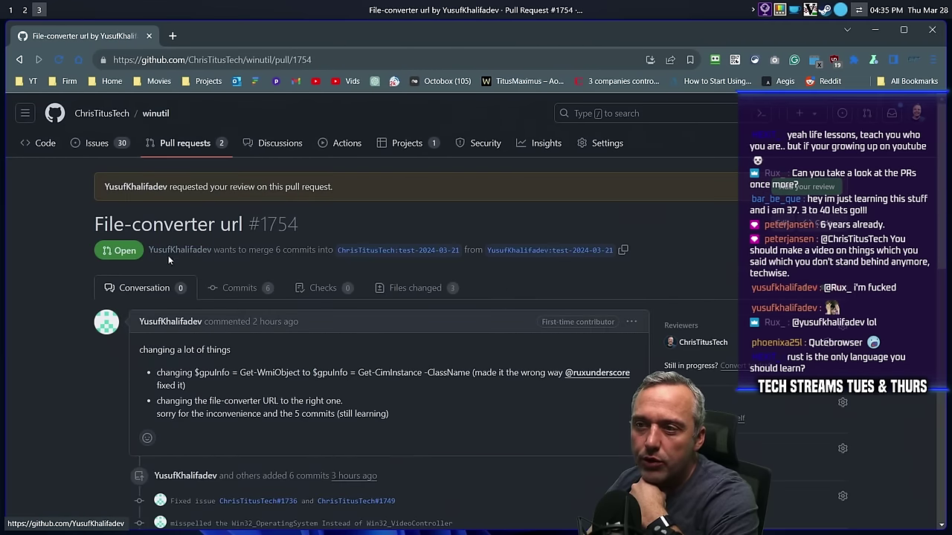
pyautogui.scroll(-2, 197, 223)
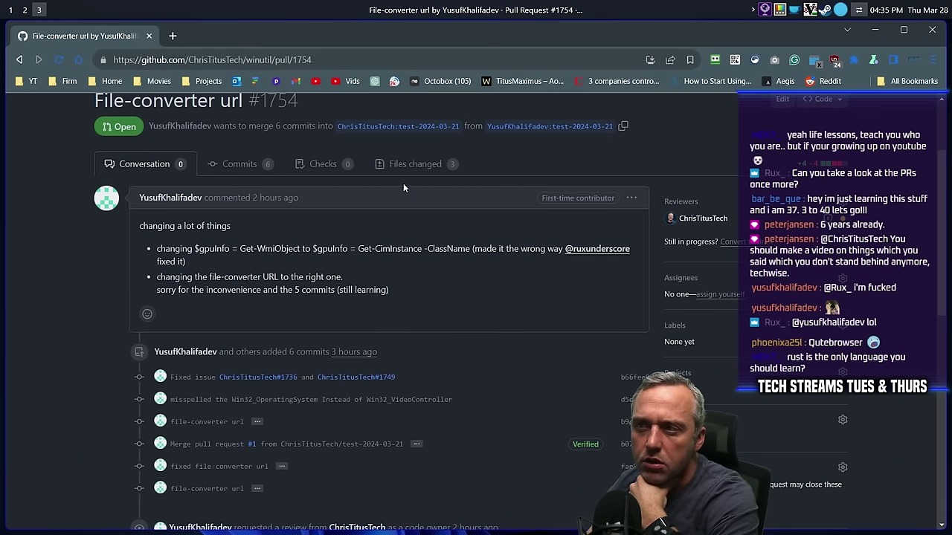
pyautogui.click(424, 165)
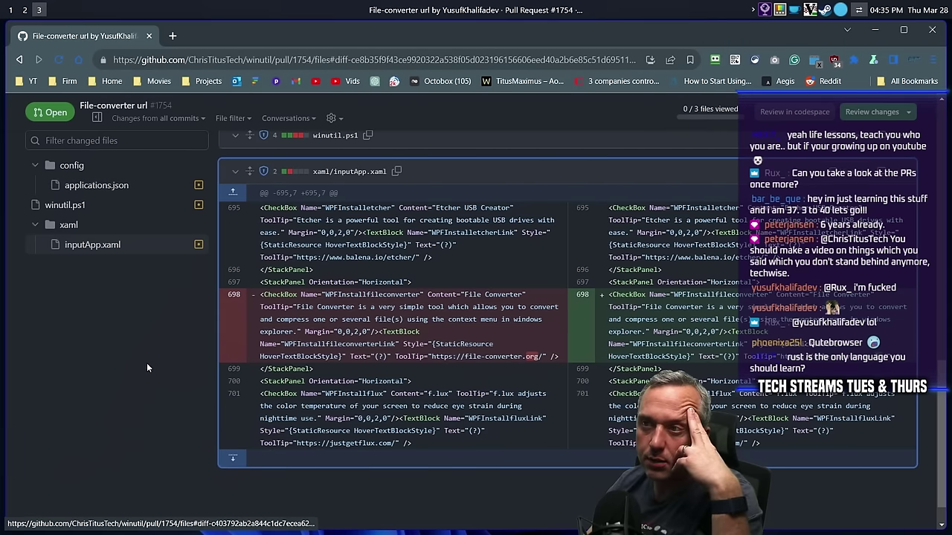
# Examine the config/applications.json and winutil.ps1 changes in pull request #1754.
pyautogui.scroll(3, 147, 363)
pyautogui.click(119, 188)
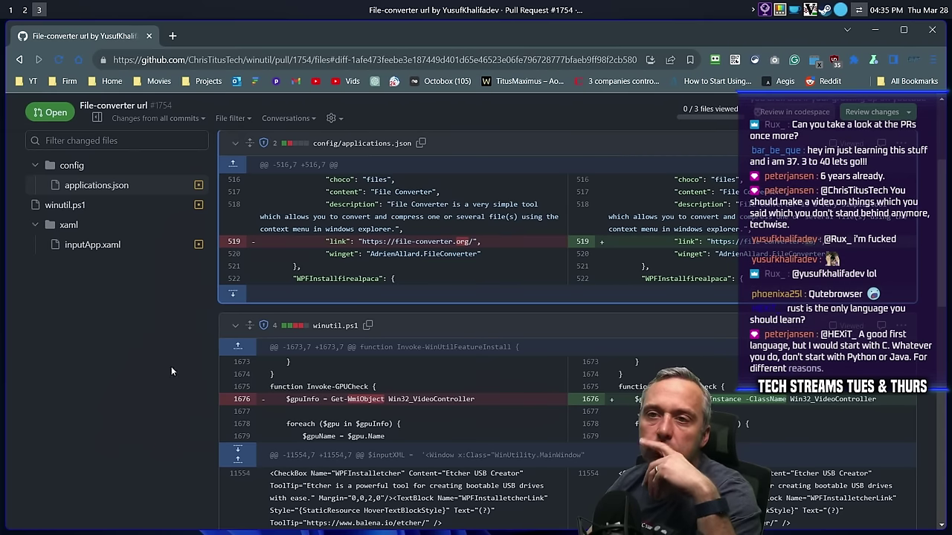
pyautogui.click(188, 330)
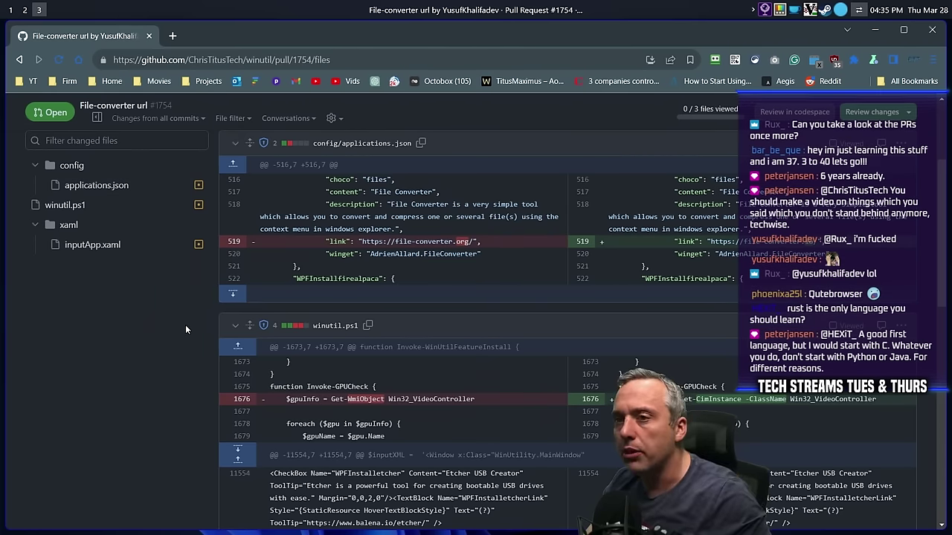
# Switch to PowerShell, go from the GitHub folder into the winutil repository and list its files.
pyautogui.hotkey('alt', '2')
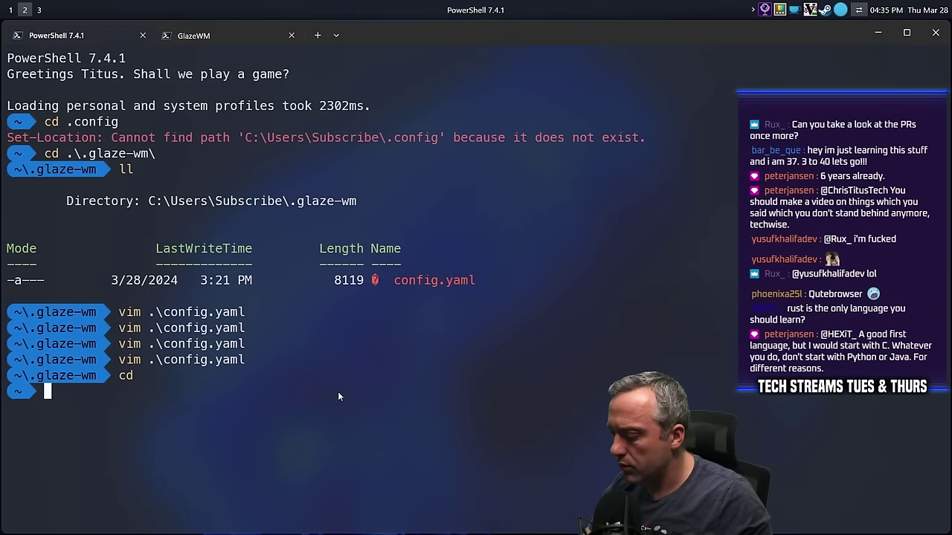
pyautogui.write('g')
pyautogui.press('Return')
pyautogui.write('cd')
pyautogui.write(' .\\winut')
pyautogui.press('Tab')
pyautogui.press('Return')
pyautogui.write('ll')
pyautogui.press('Return')
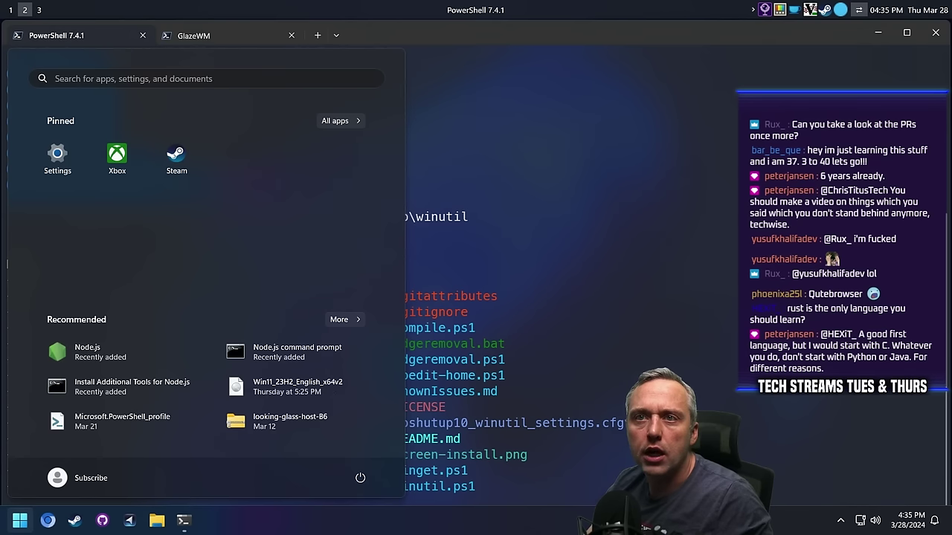
# Switch to Cursor, open xaml/inputApp.xaml and examine its column definitions and application checkbox entries.
pyautogui.hotkey('alt', '1')
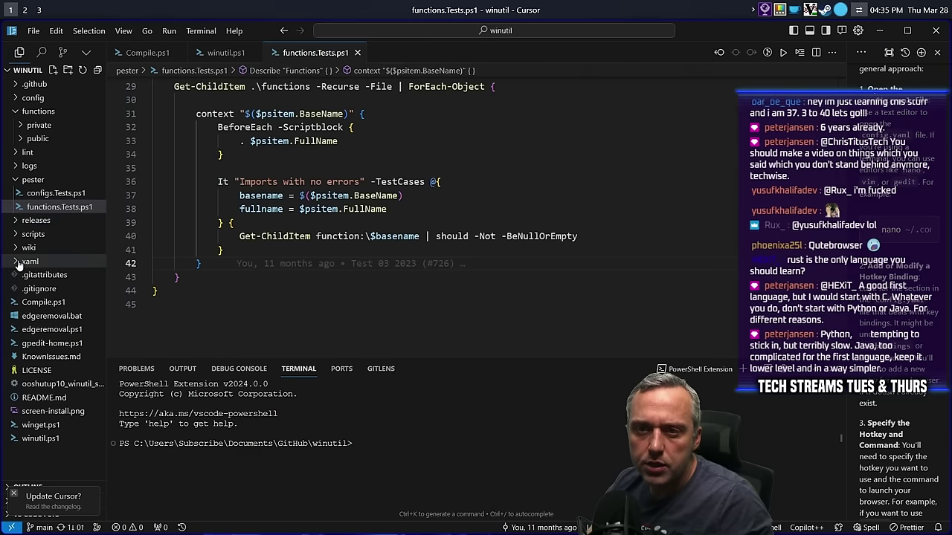
pyautogui.click(62, 276)
pyautogui.scroll(5, 428, 212)
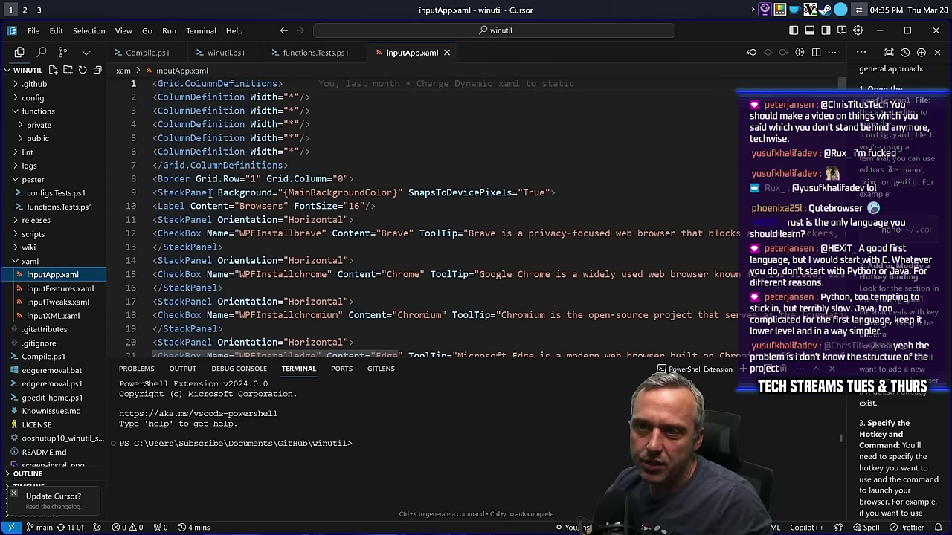
pyautogui.click(191, 216)
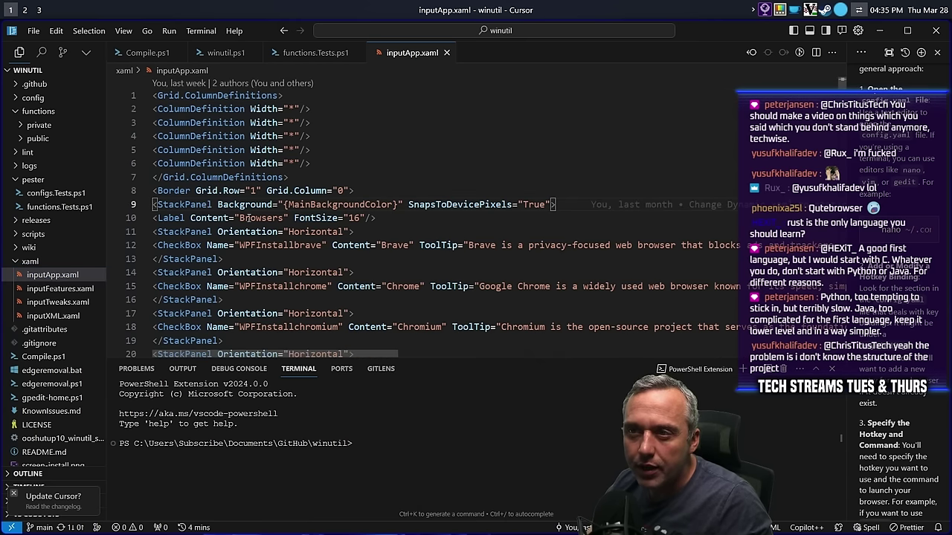
pyautogui.scroll(-7, 312, 218)
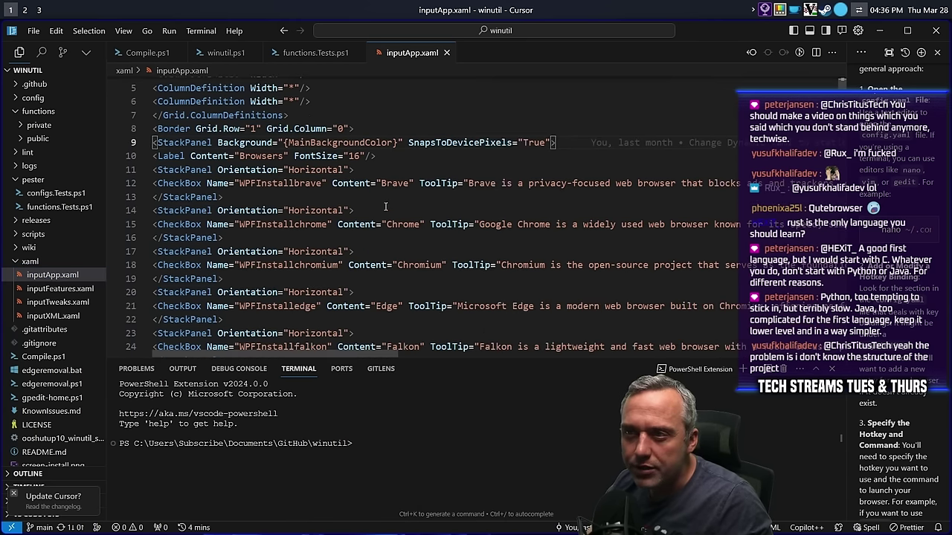
pyautogui.scroll(6, 384, 206)
pyautogui.scroll(2, 384, 206)
pyautogui.scroll(-3, 356, 246)
pyautogui.scroll(3, 357, 246)
pyautogui.moveTo(153, 205); pyautogui.dragTo(255, 246)
pyautogui.scroll(-20, 333, 303)
pyautogui.click(255, 245)
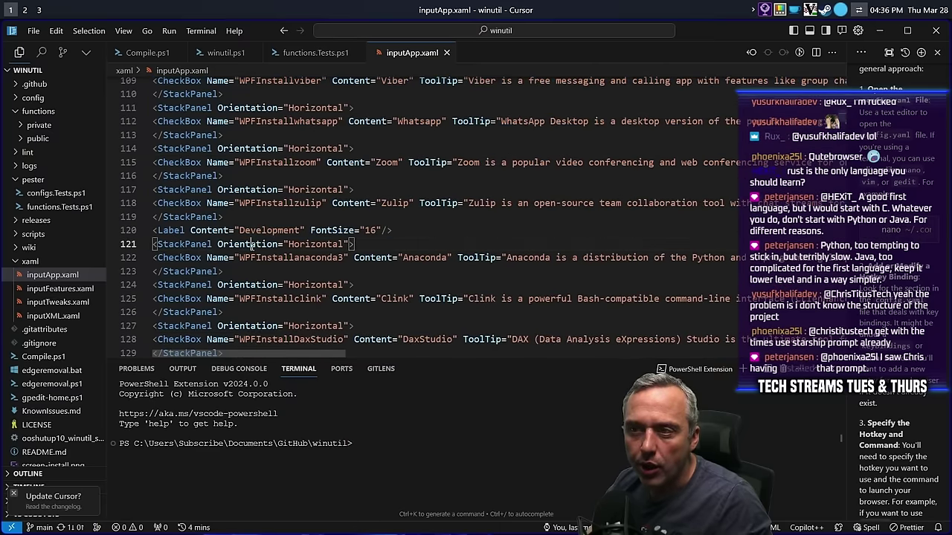
# Open xaml/inputXML.xaml and skim its window and style definitions.
pyautogui.click(53, 316)
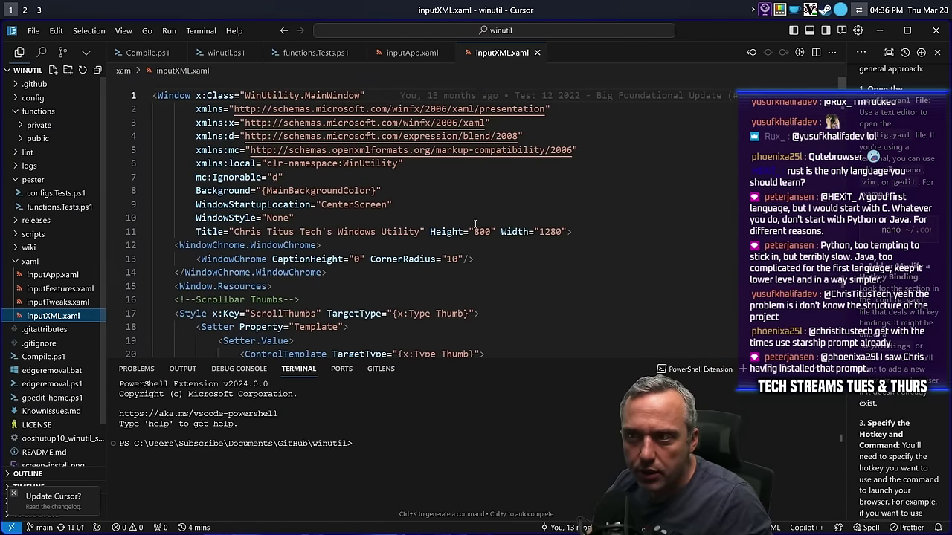
pyautogui.scroll(-20, 470, 213)
pyautogui.scroll(-8, 470, 213)
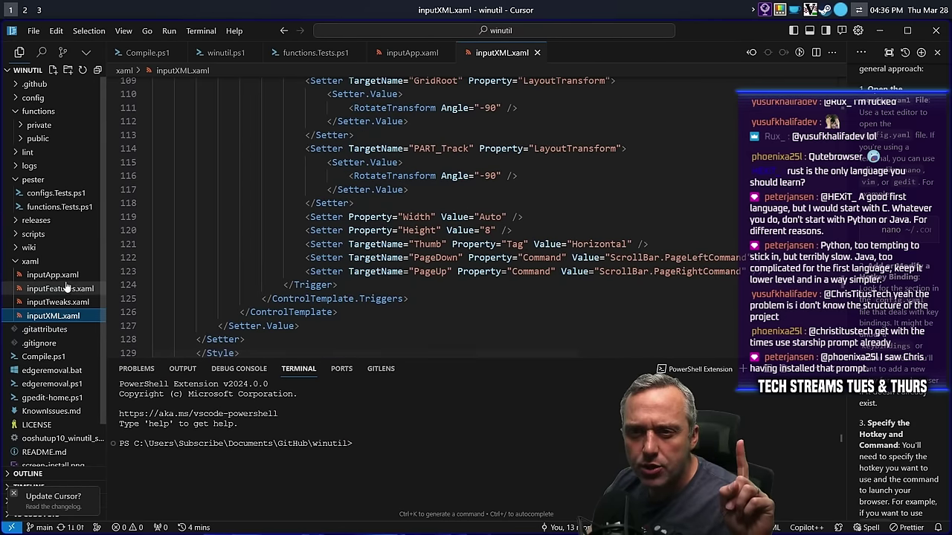
# In inputApp.xaml, delete everything below the closing Grid.ColumnDefinitions tag, including the closing StackPanel and Border tags.
pyautogui.click(51, 275)
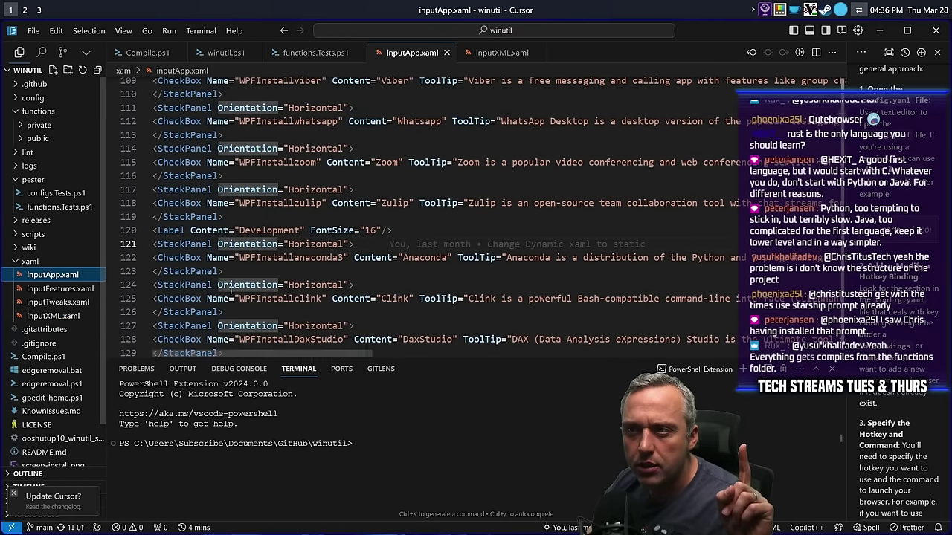
pyautogui.scroll(-2, 242, 271)
pyautogui.scroll(6, 242, 271)
pyautogui.scroll(20, 243, 272)
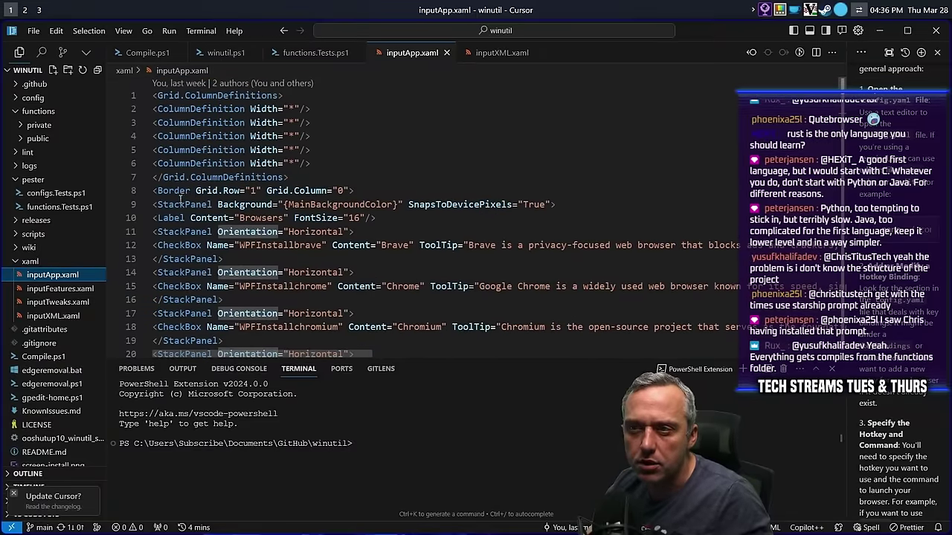
pyautogui.moveTo(158, 191); pyautogui.dragTo(675, 248)
pyautogui.scroll(4, 406, 297)
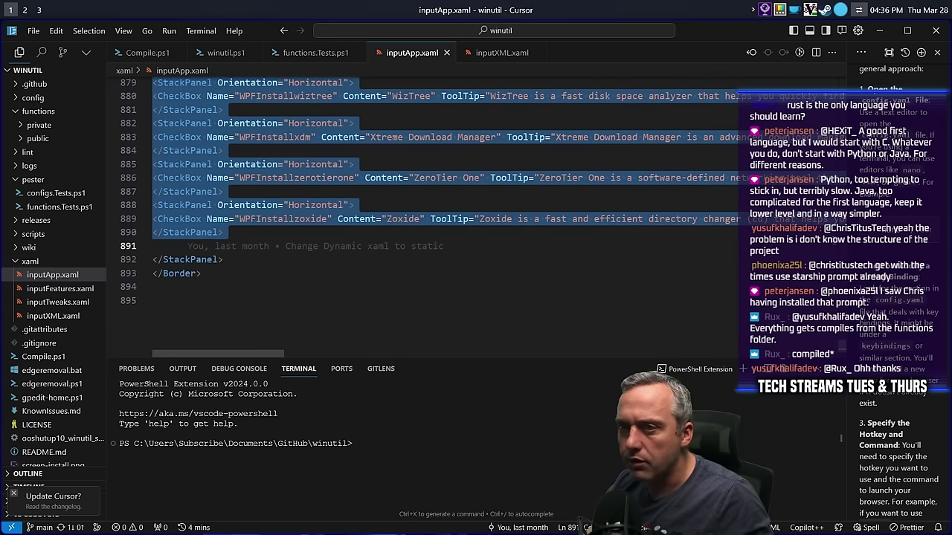
pyautogui.press('BackSpace')
pyautogui.moveTo(203, 232); pyautogui.dragTo(132, 218)
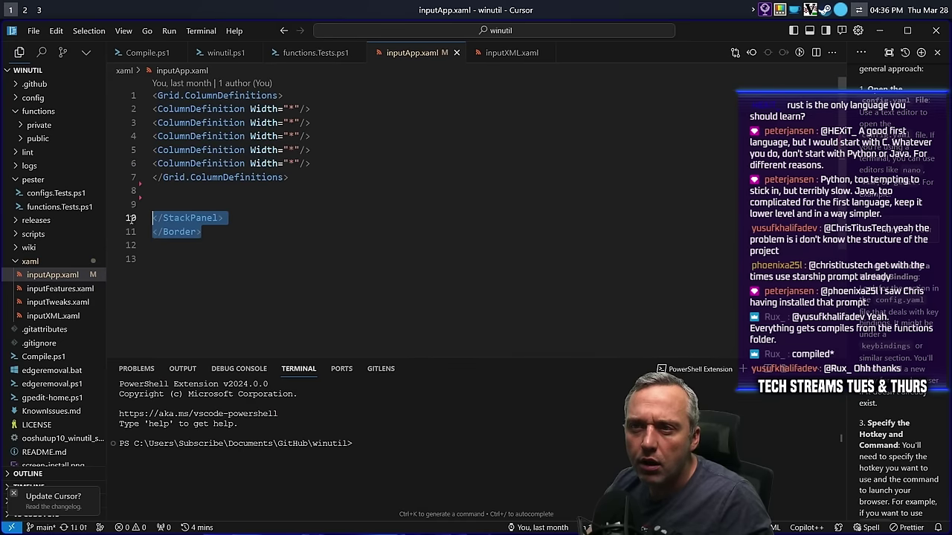
pyautogui.press('BackSpace')
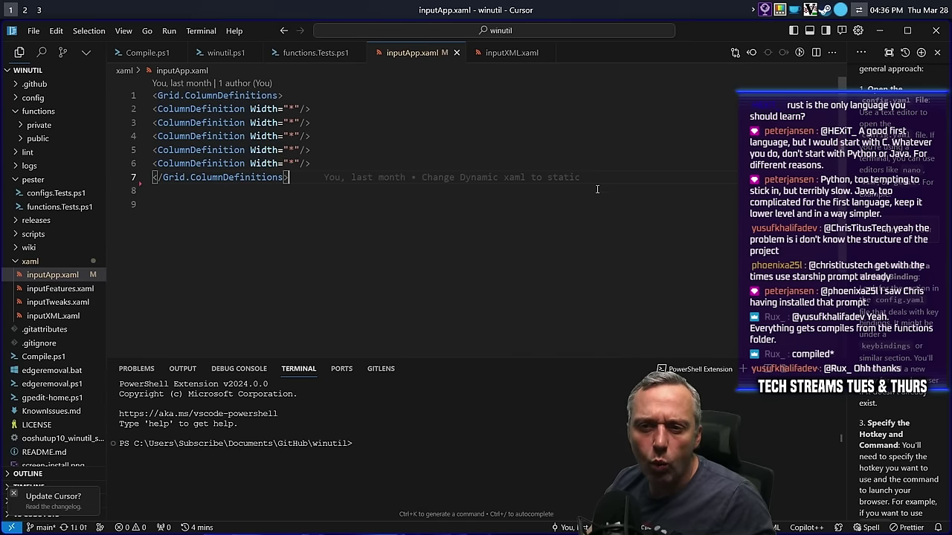
# Go back to inputXML.xaml and examine its styles, toggle buttons and tab layout through to the end of the file.
pyautogui.moveTo(560, 172)
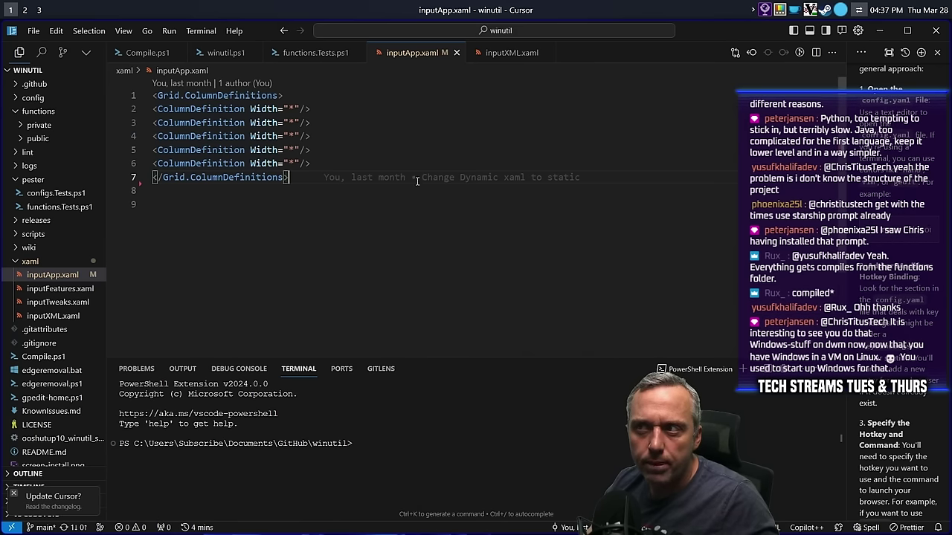
pyautogui.click(57, 317)
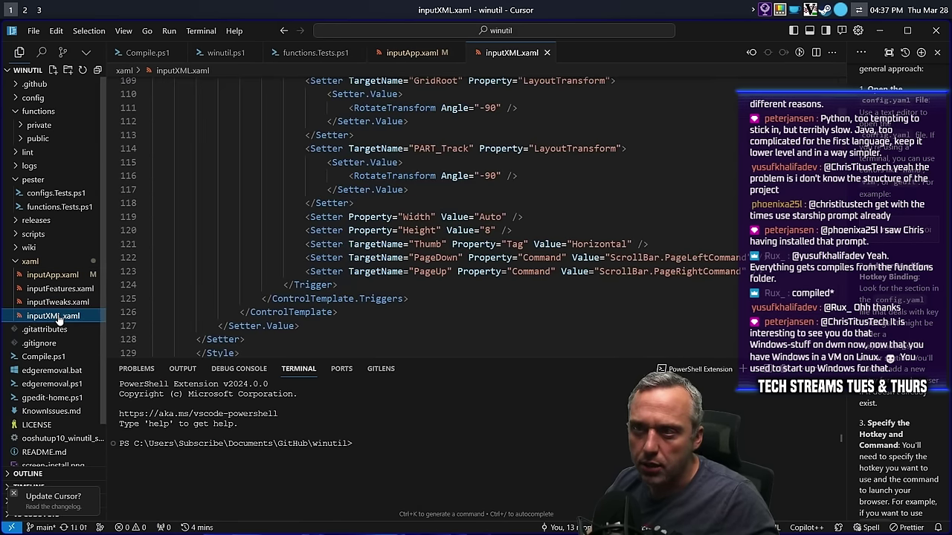
pyautogui.scroll(-7, 346, 284)
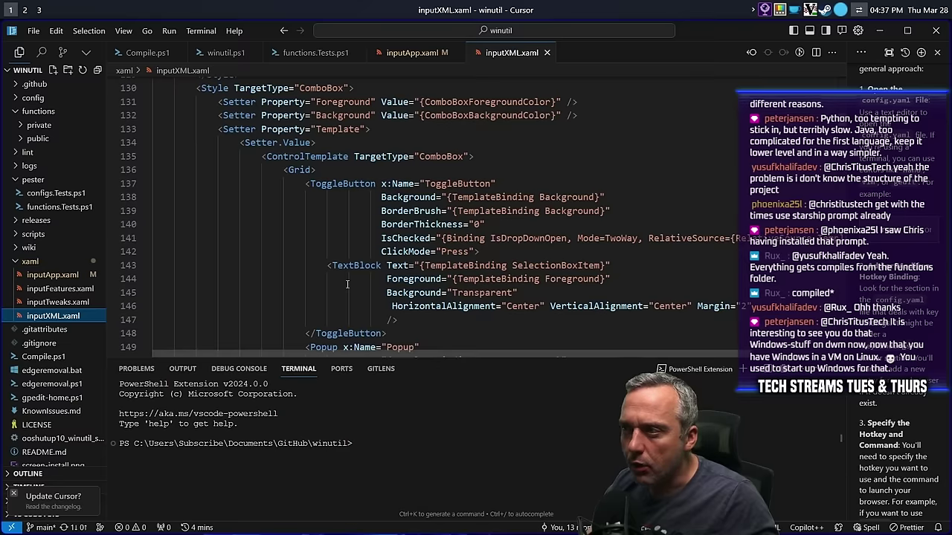
pyautogui.scroll(20, 387, 215)
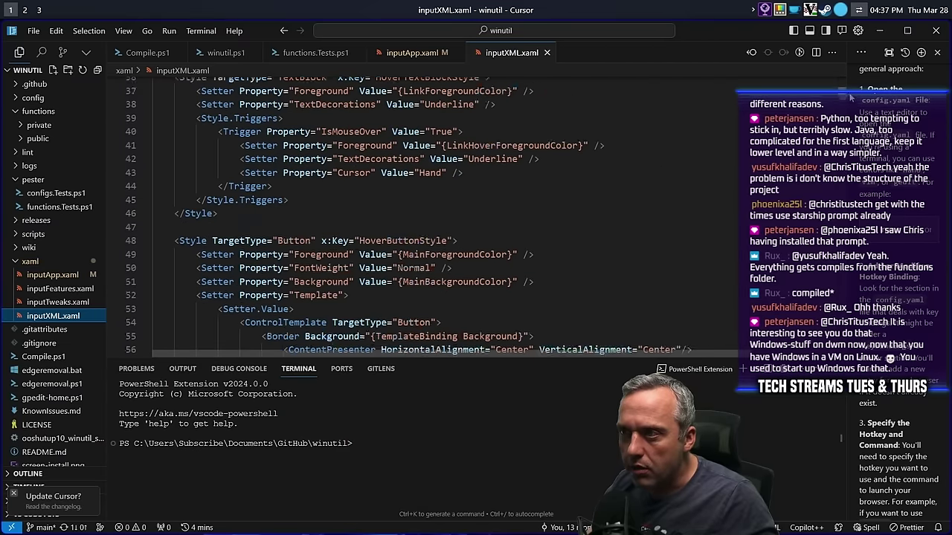
pyautogui.scroll(1, 387, 216)
pyautogui.scroll(-20, 387, 216)
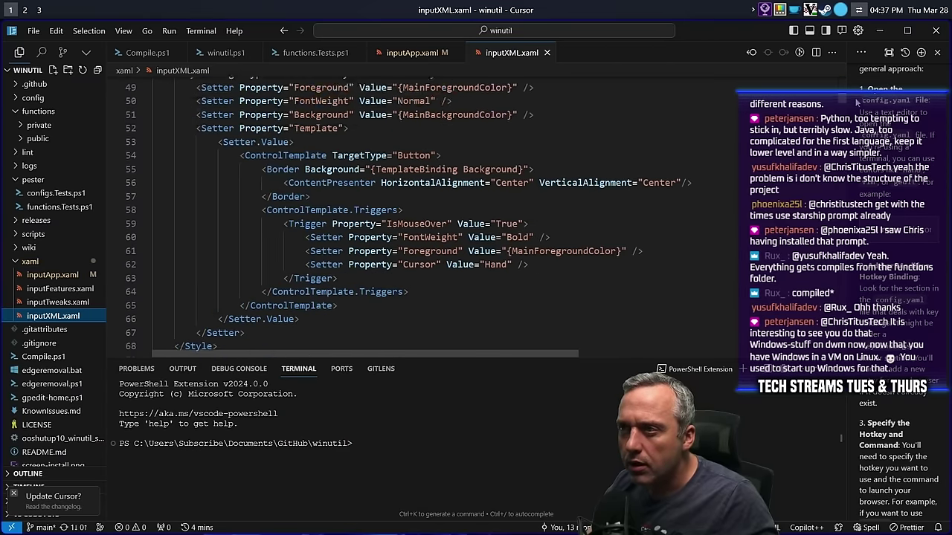
pyautogui.scroll(-20, 387, 216)
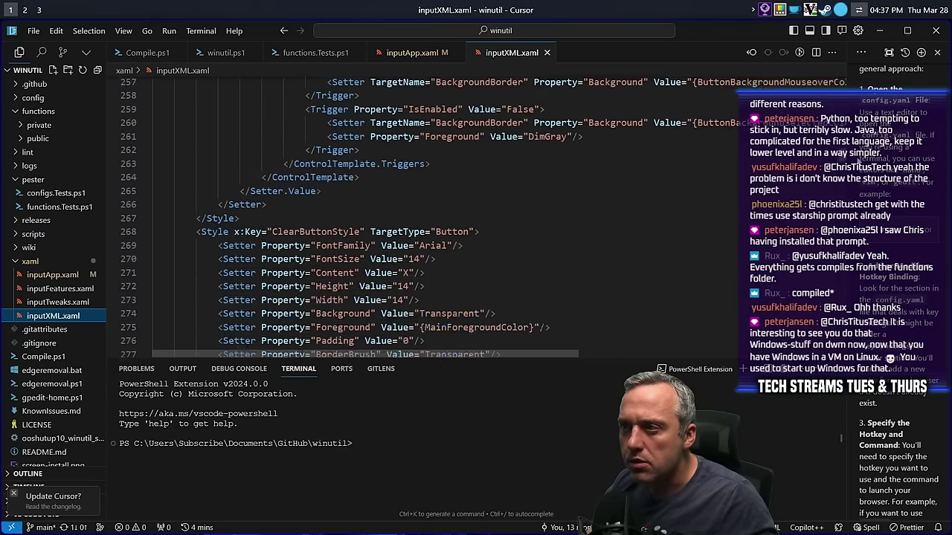
pyautogui.scroll(-15, 387, 216)
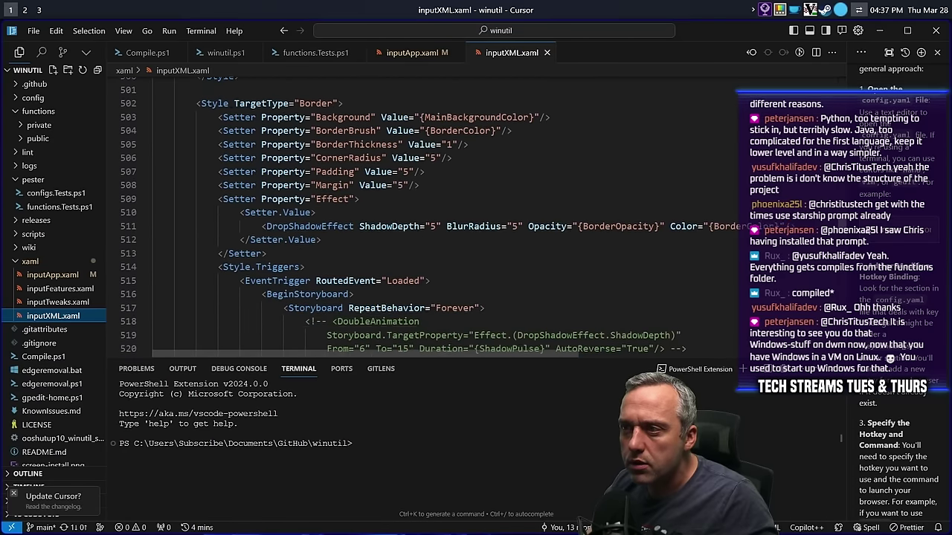
pyautogui.scroll(-10, 386, 215)
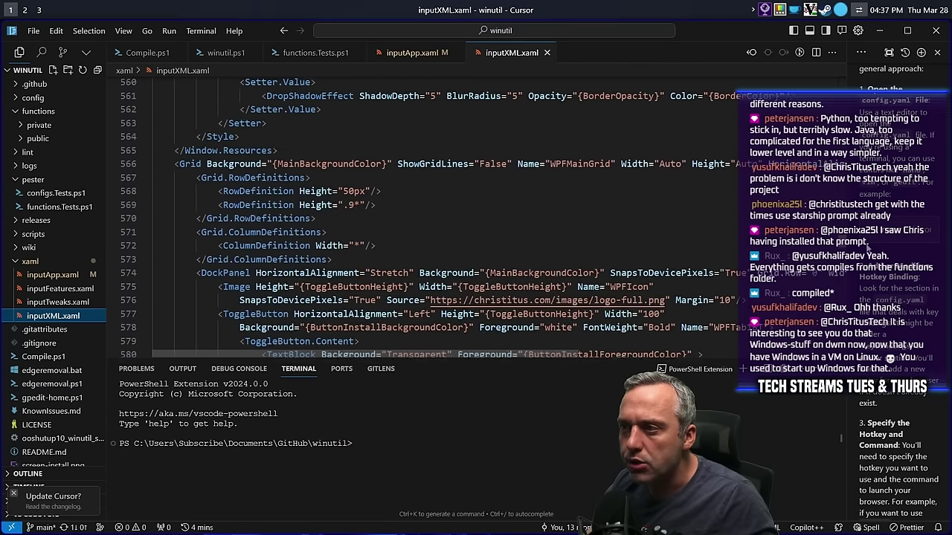
pyautogui.scroll(-18, 386, 216)
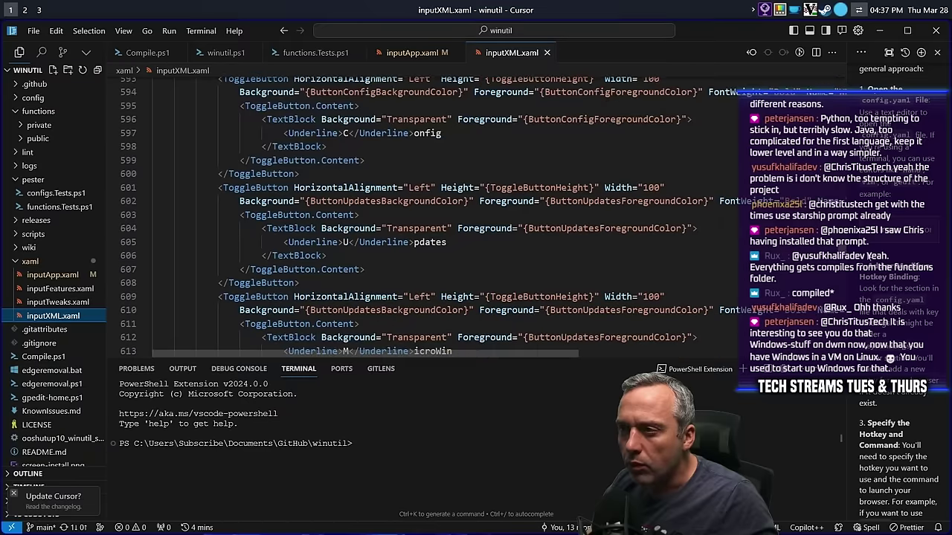
pyautogui.scroll(-13, 386, 216)
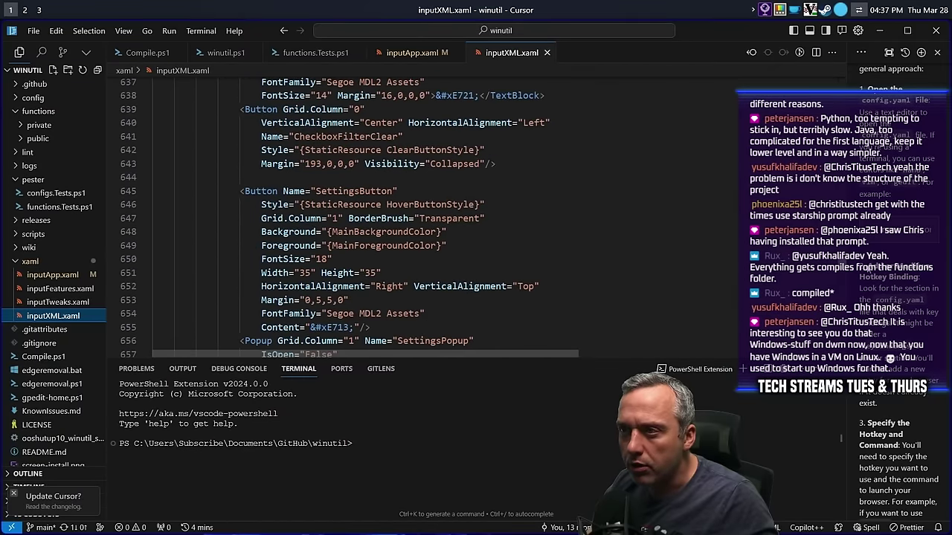
pyautogui.scroll(-9, 387, 216)
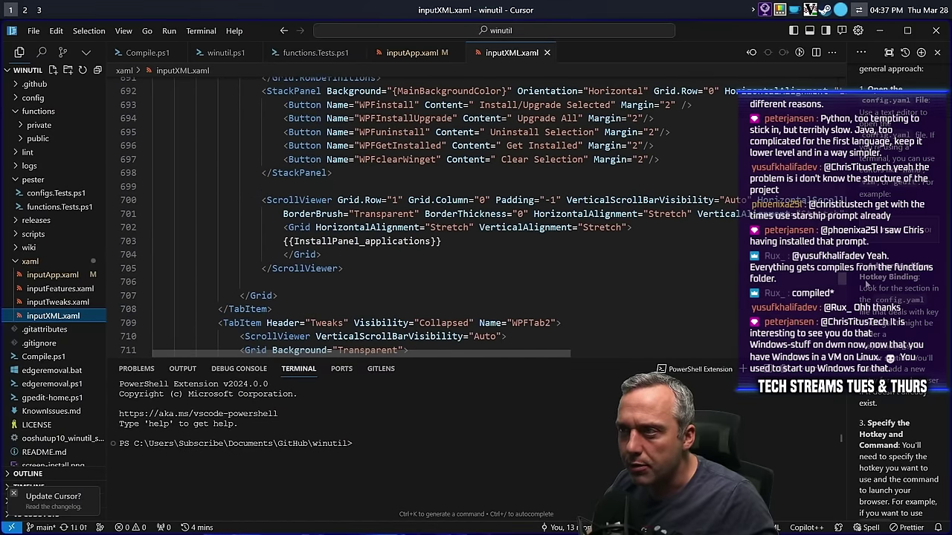
pyautogui.scroll(-7, 492, 214)
pyautogui.scroll(-20, 493, 214)
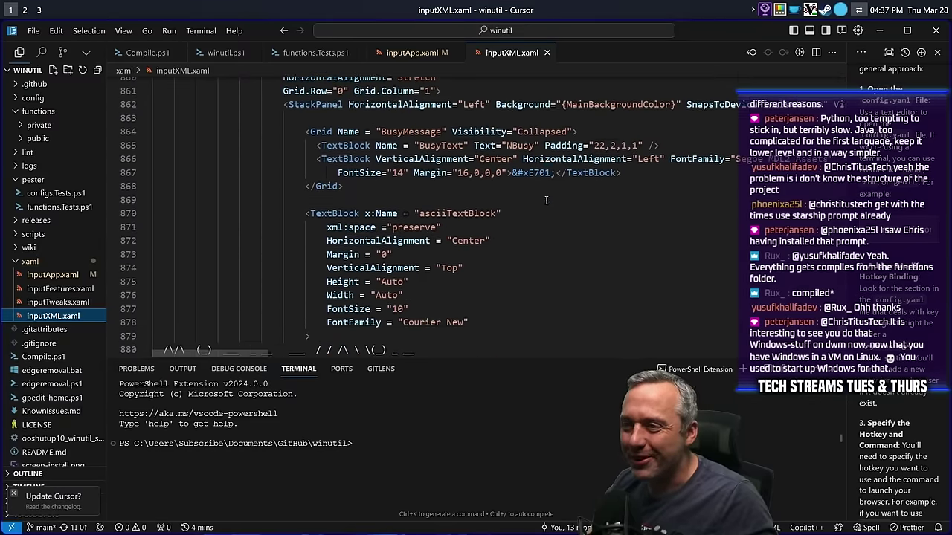
pyautogui.scroll(-14, 546, 200)
pyautogui.scroll(-14, 539, 205)
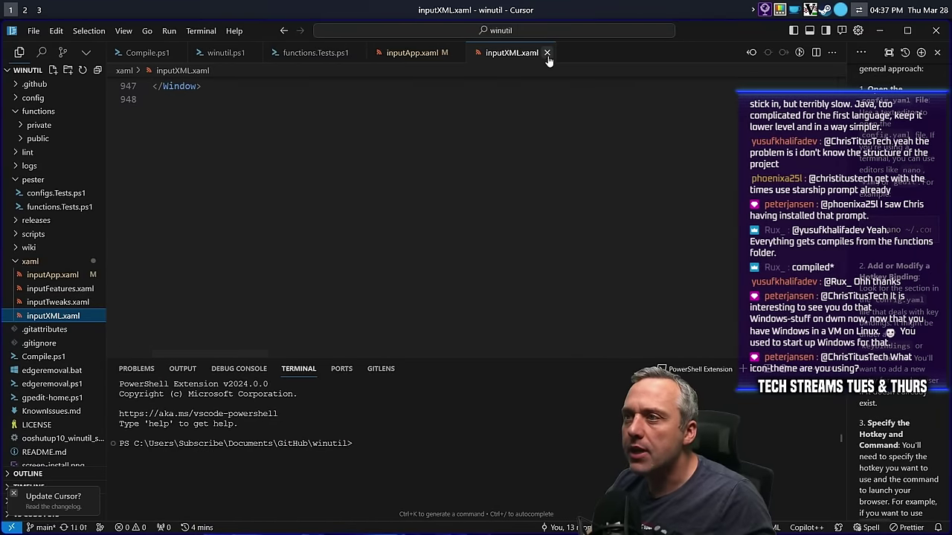
# Switch to PowerShell and run Compile.ps1 in the winutil folder.
pyautogui.hotkey('alt', '2')
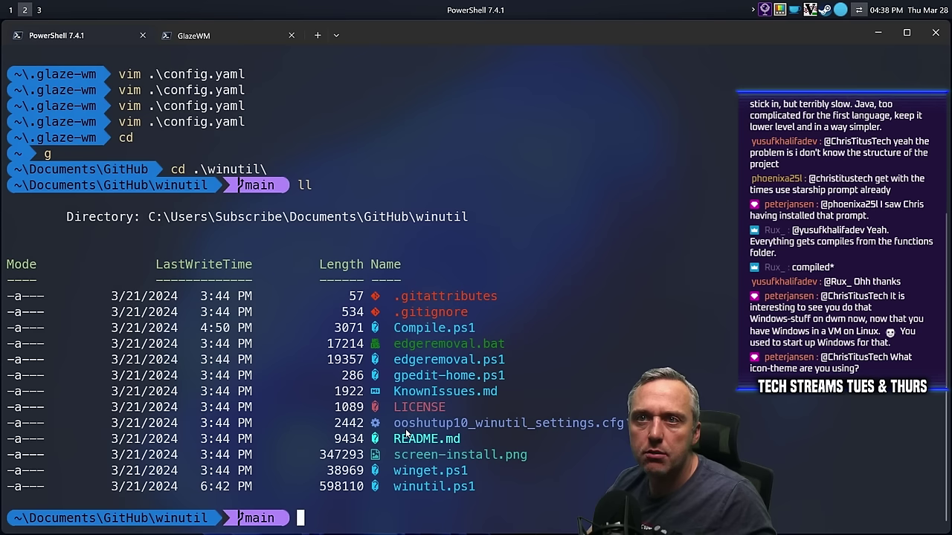
pyautogui.write('./Co')
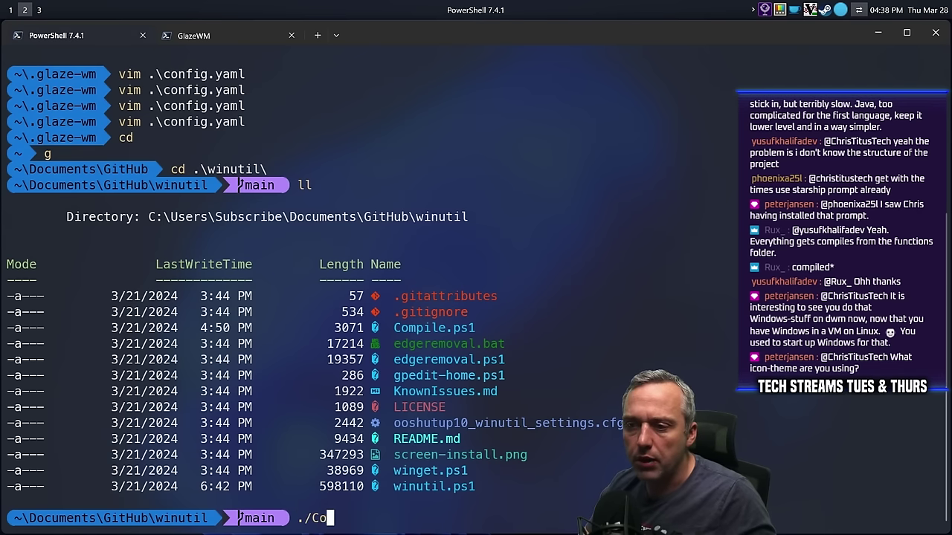
pyautogui.press('Tab')
pyautogui.press('Return')
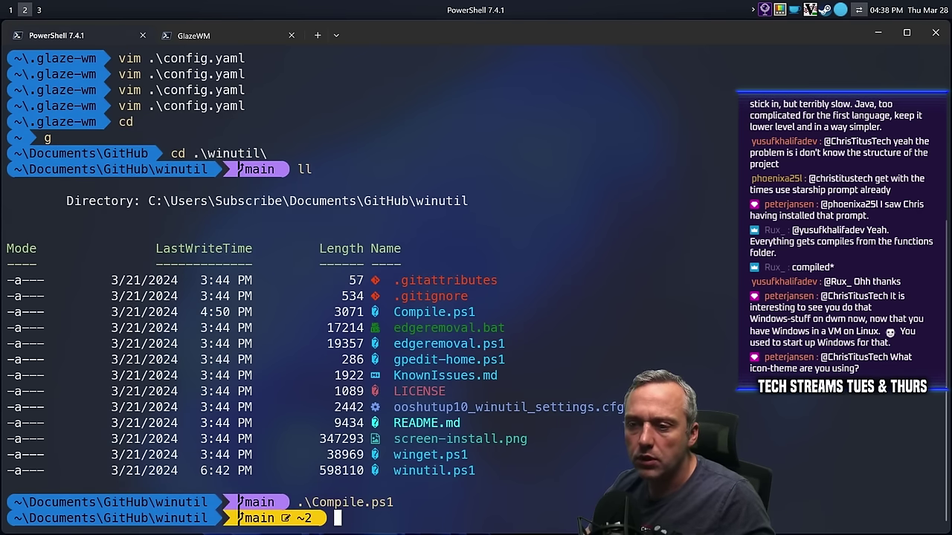
# Return to Cursor and examine the browser and messaging app entries in inputApp.xaml.
pyautogui.hotkey('alt', '1')
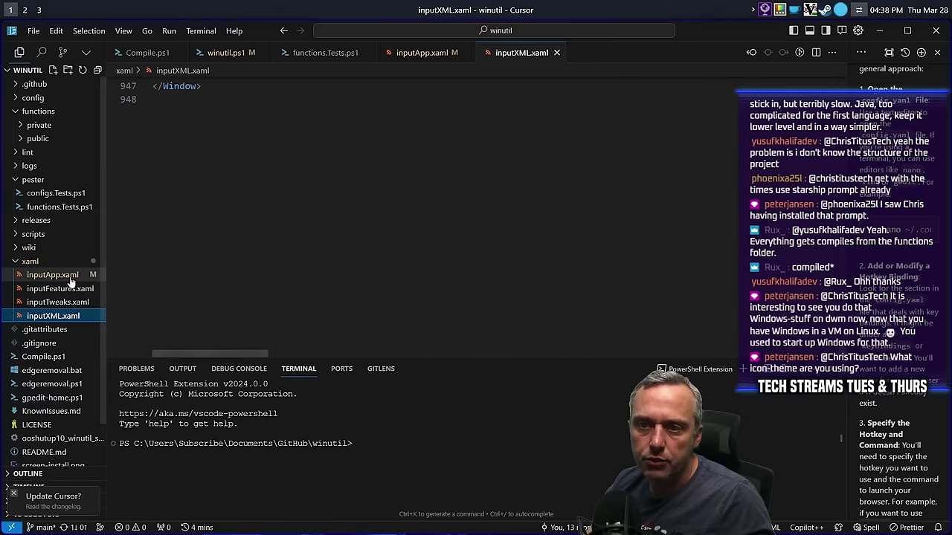
pyautogui.click(54, 275)
pyautogui.scroll(-9, 638, 209)
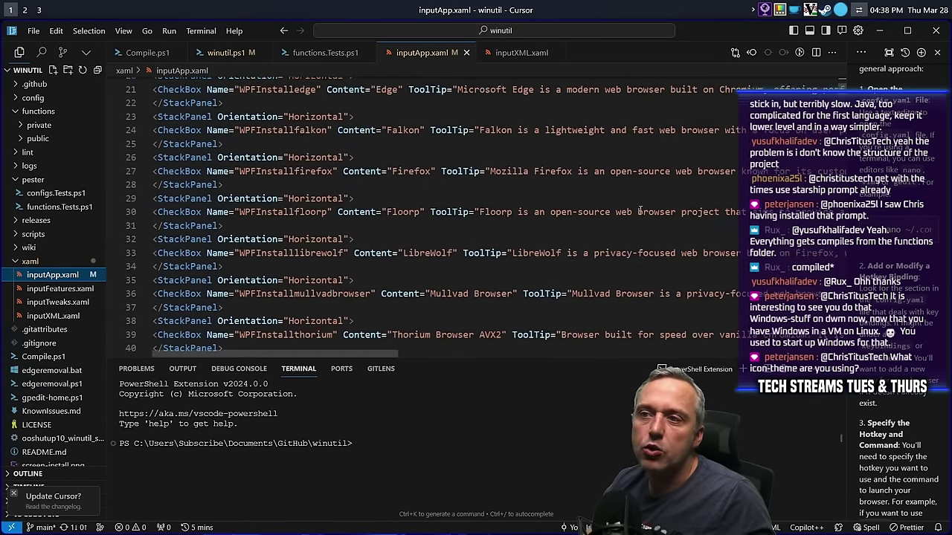
pyautogui.scroll(-16, 638, 210)
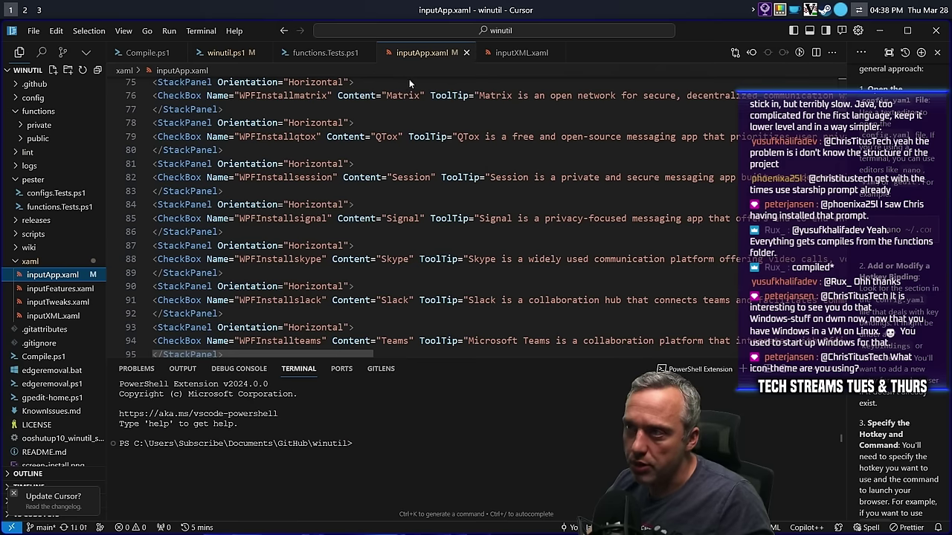
# Close inputApp.xaml and inputXML.xaml, and switch back to PowerShell.
pyautogui.click(466, 53)
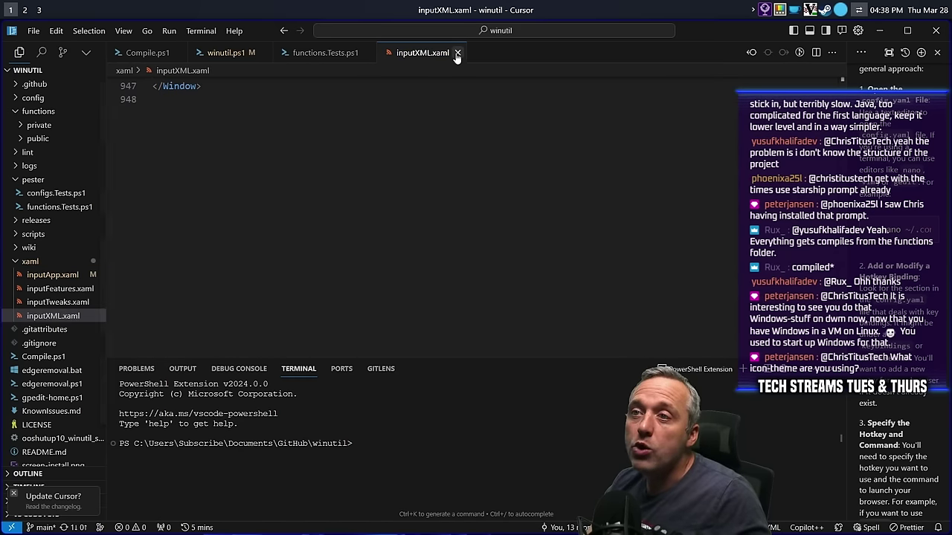
pyautogui.click(456, 52)
pyautogui.hotkey('alt', '2')
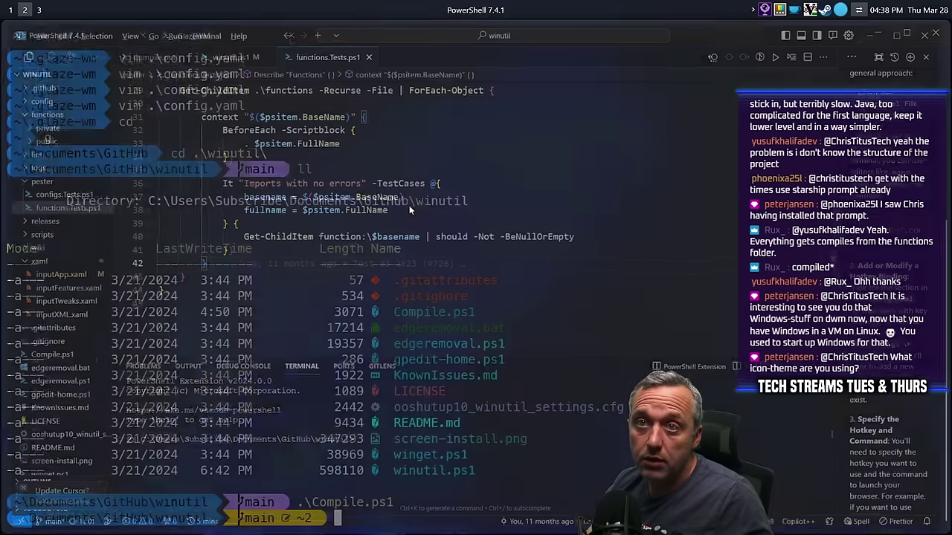
# Switch to the browser, delete winutil.ps1 and xaml/inputApp.xaml from the branch of pull request #1754, and refresh the changed files.
pyautogui.hotkey('alt', '3')
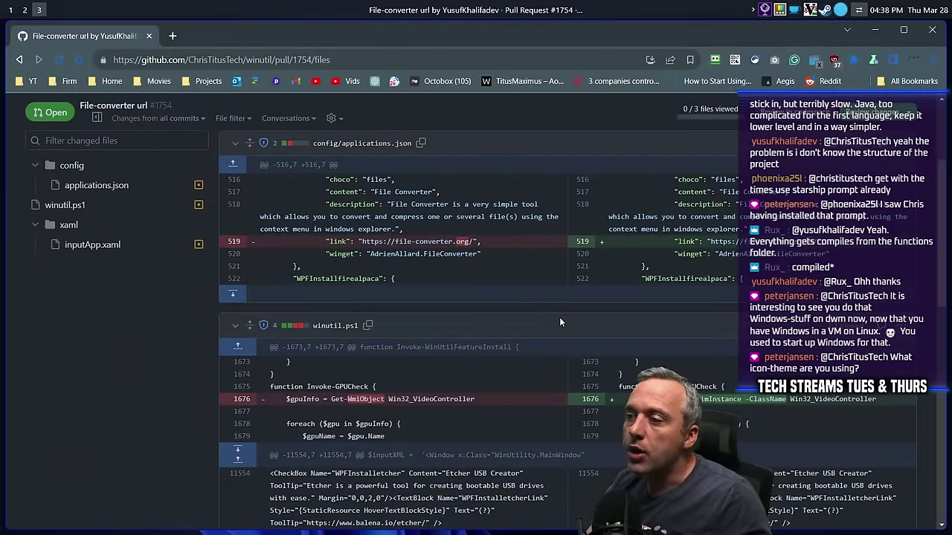
pyautogui.click(65, 205)
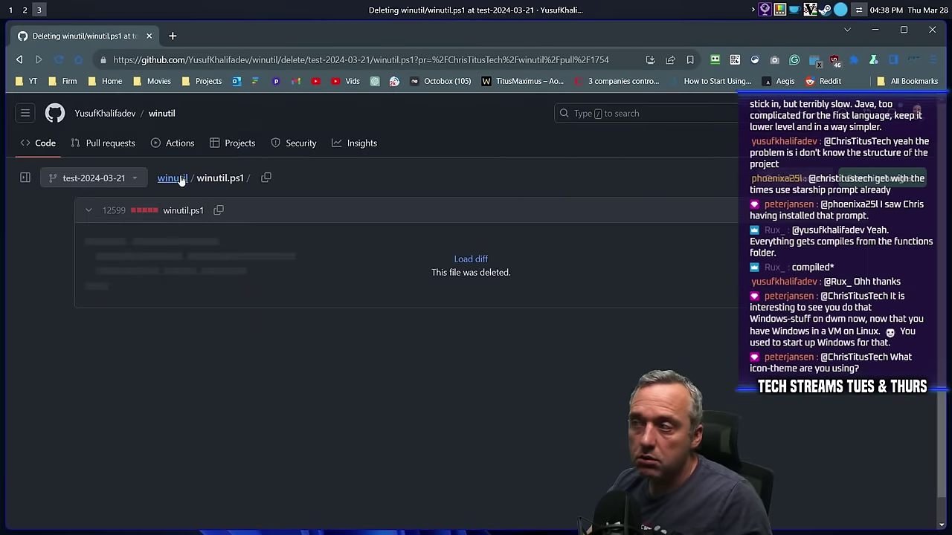
pyautogui.click(590, 467)
pyautogui.click(100, 253)
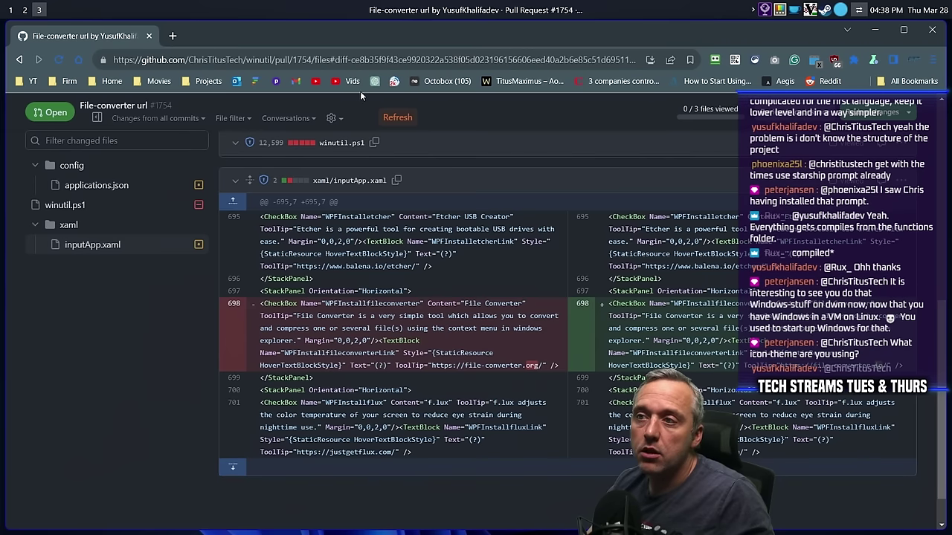
pyautogui.click(398, 117)
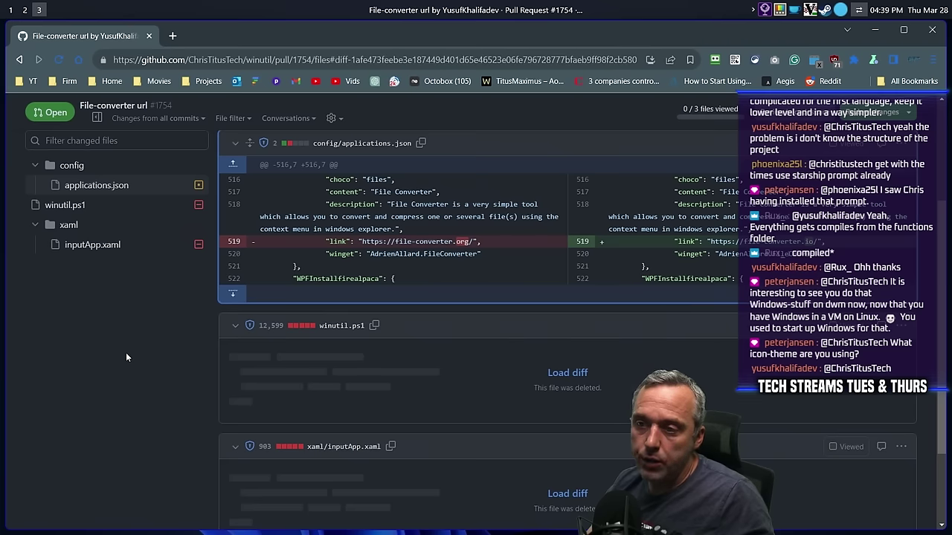
# Submit an approving review without a comment on pull request #1754.
pyautogui.scroll(3, 505, 279)
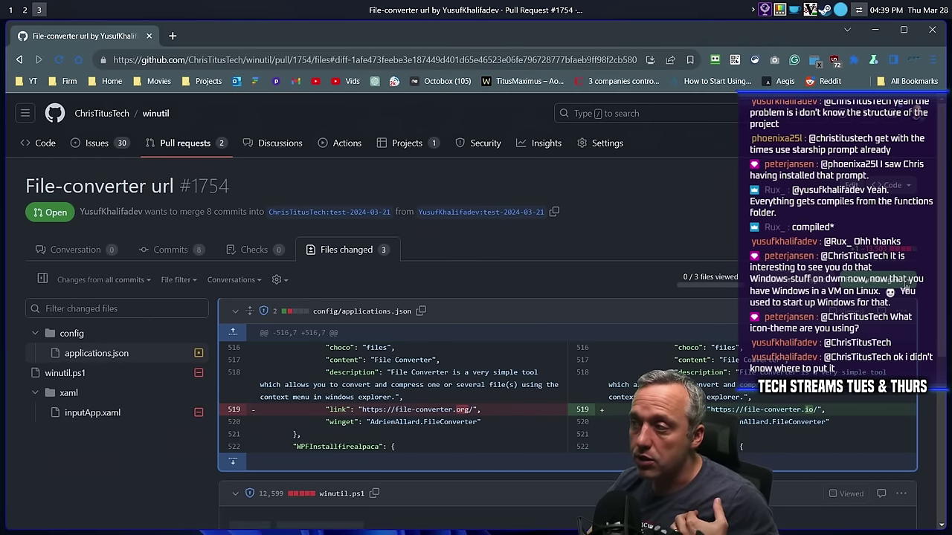
pyautogui.click(885, 276)
pyautogui.click(560, 498)
pyautogui.scroll(-3, 565, 490)
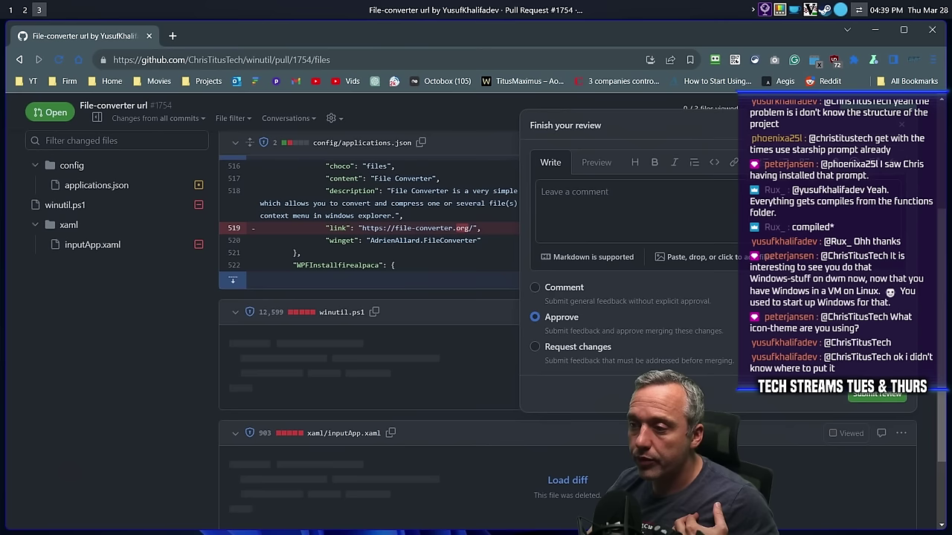
pyautogui.click(881, 391)
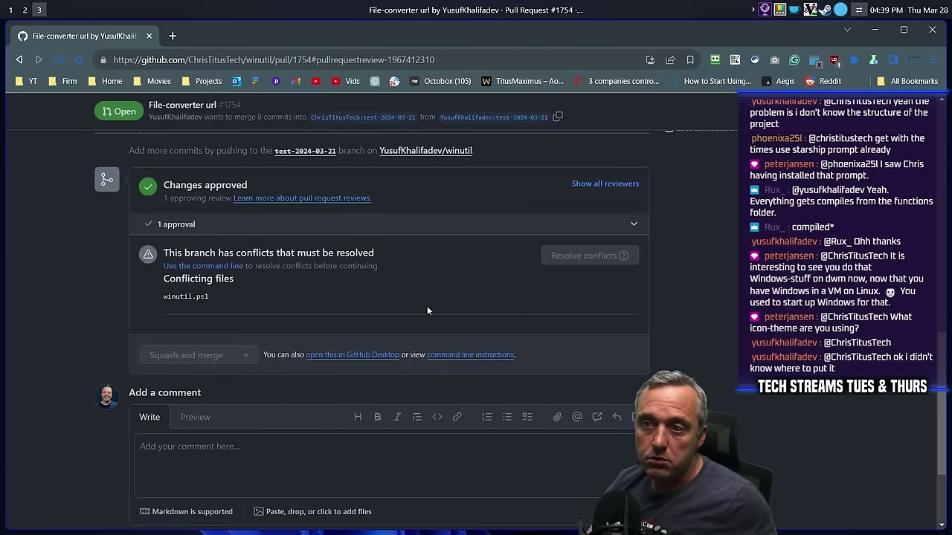
# Check the commit history and merge conflicts of pull request #1754, and close the pull request without merging.
pyautogui.scroll(2, 368, 326)
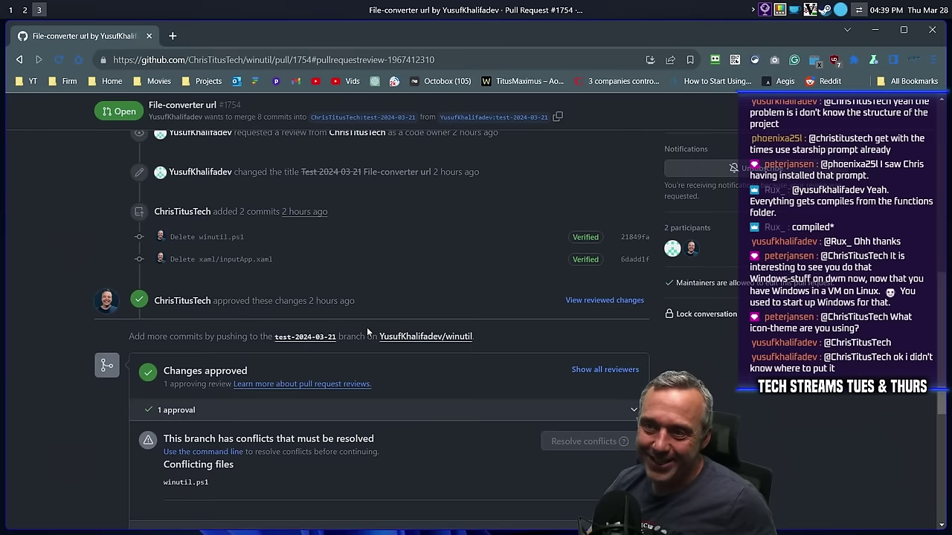
pyautogui.scroll(-1, 339, 333)
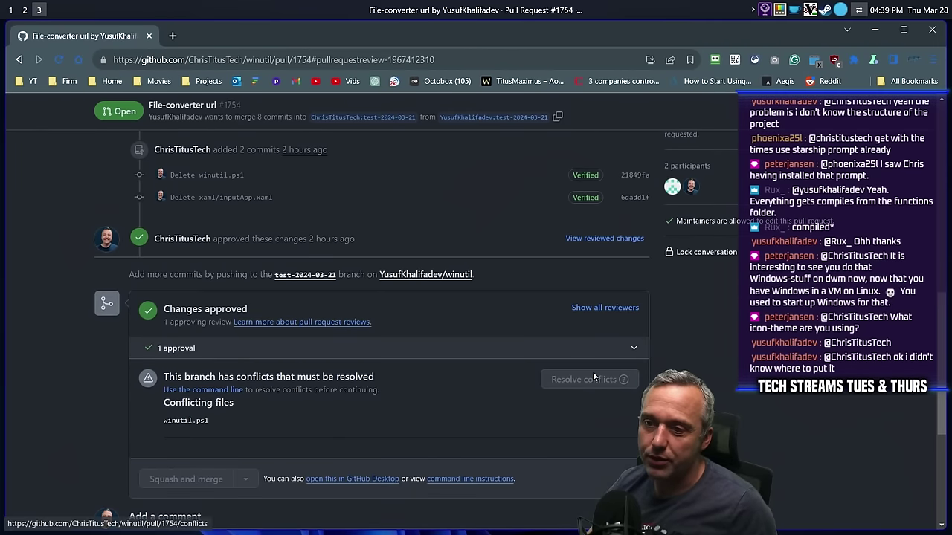
pyautogui.scroll(10, 377, 434)
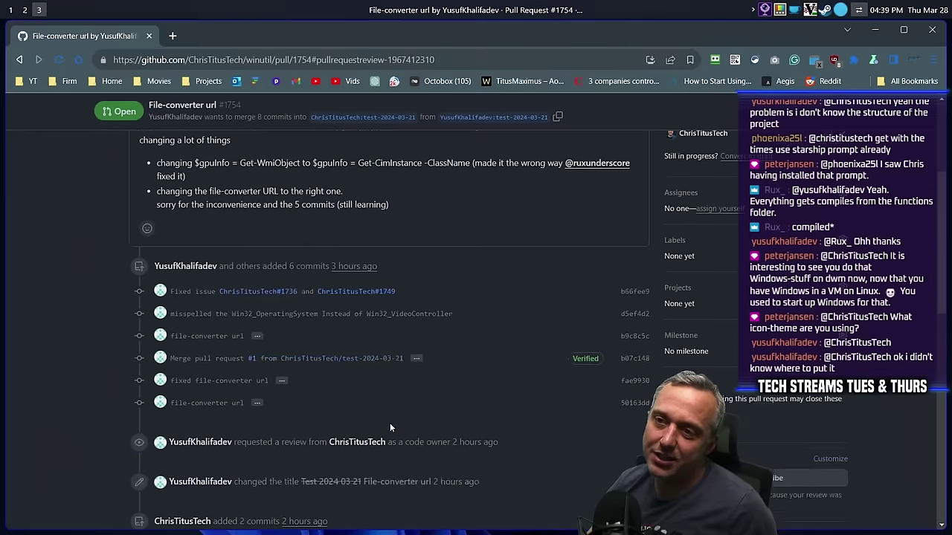
pyautogui.scroll(-8, 450, 371)
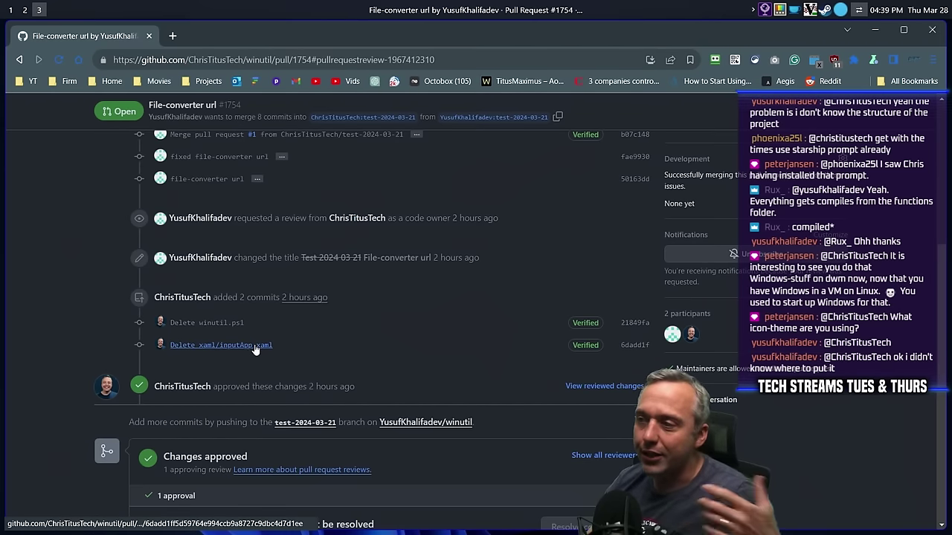
pyautogui.scroll(-1, 355, 338)
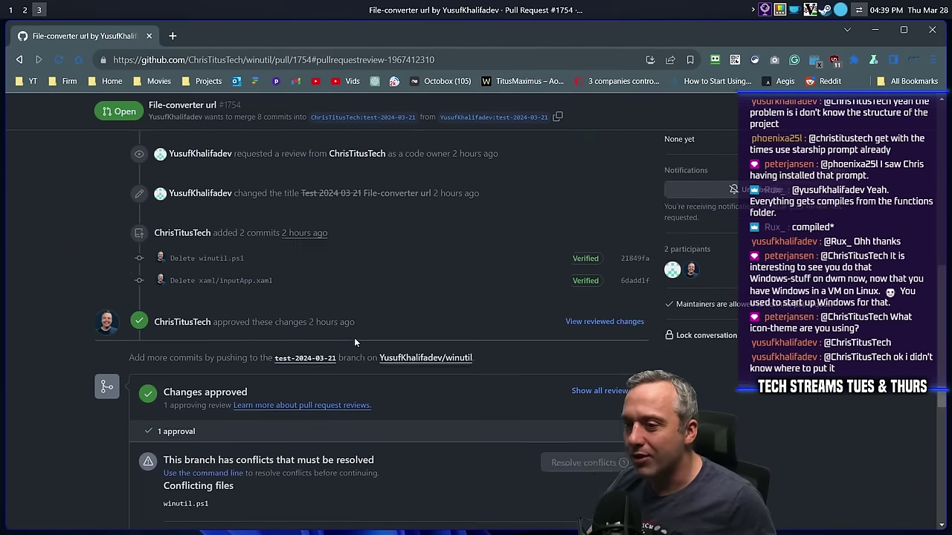
pyautogui.scroll(-2, 355, 342)
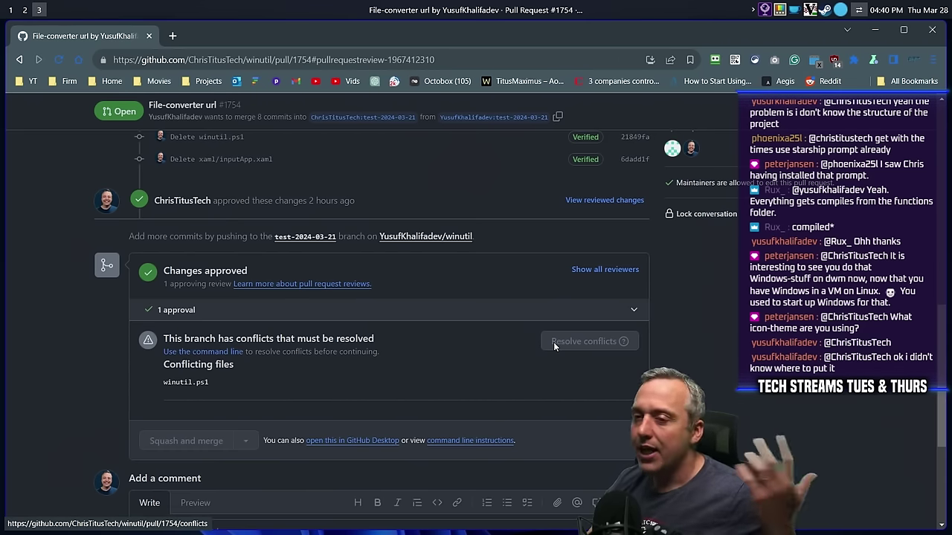
pyautogui.scroll(-3, 509, 345)
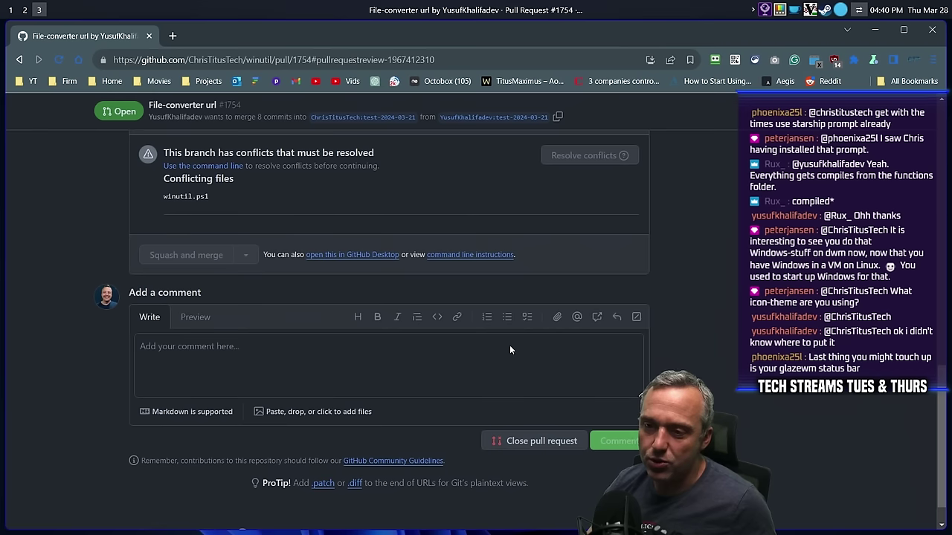
pyautogui.click(534, 441)
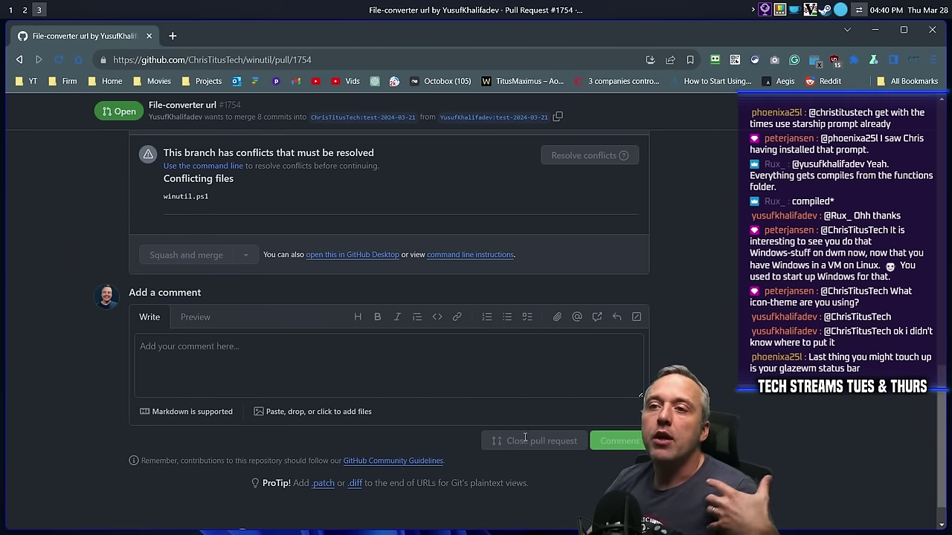
# View the changed files of the closed pull request and return to winutil's list of open pull requests.
pyautogui.scroll(10, 458, 263)
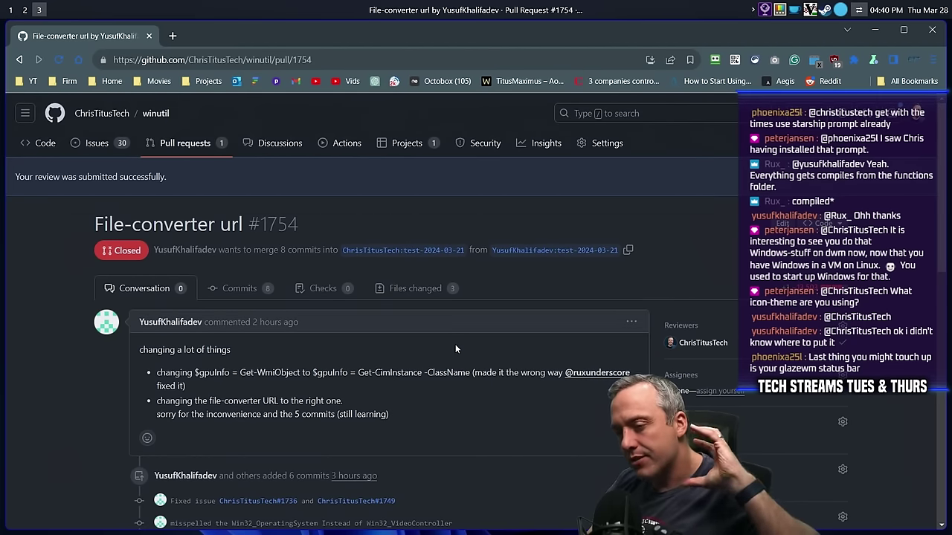
pyautogui.click(427, 291)
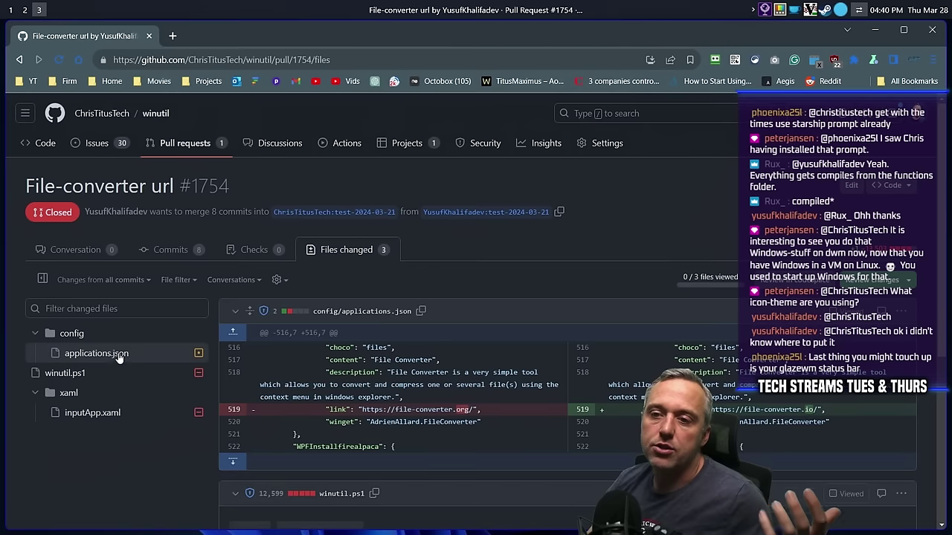
pyautogui.click(202, 142)
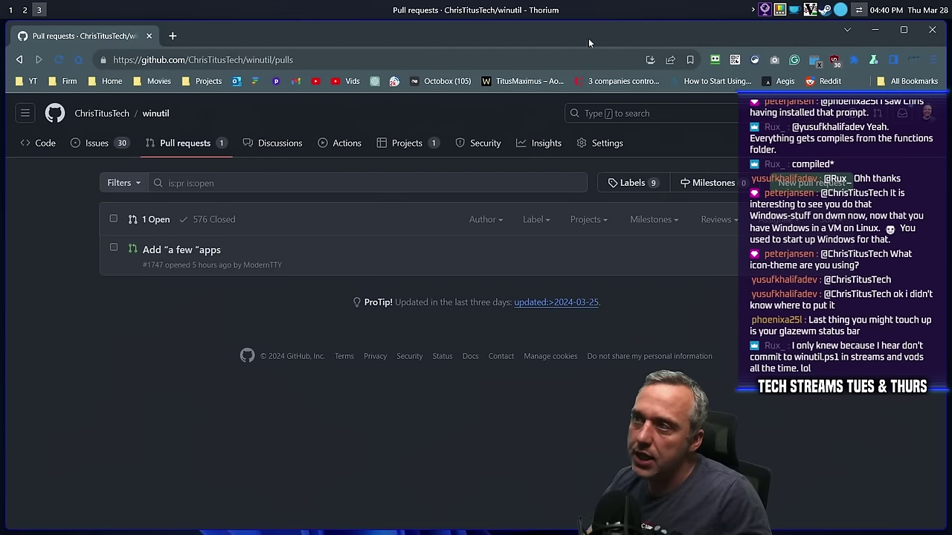
# Reload the GlazeWM window manager's configuration.
pyautogui.rightClick(840, 10)
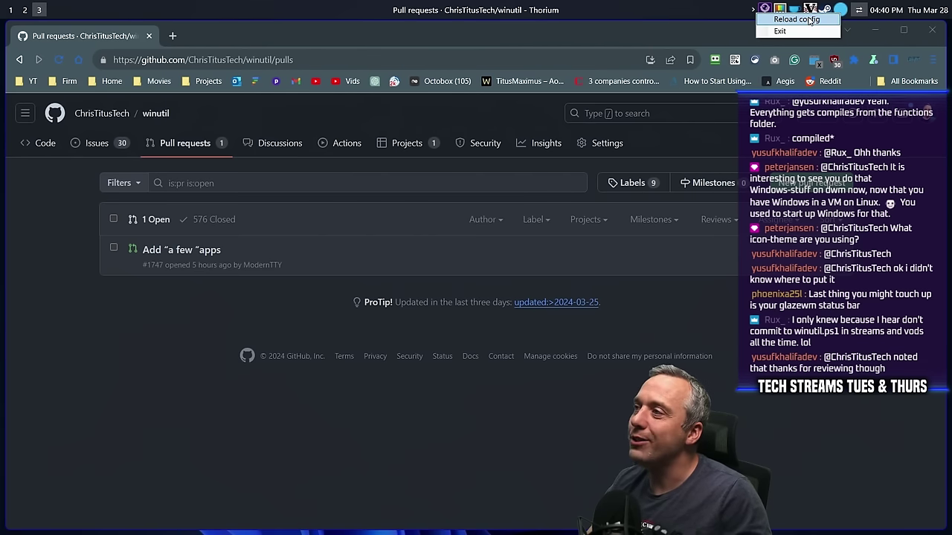
pyautogui.click(809, 20)
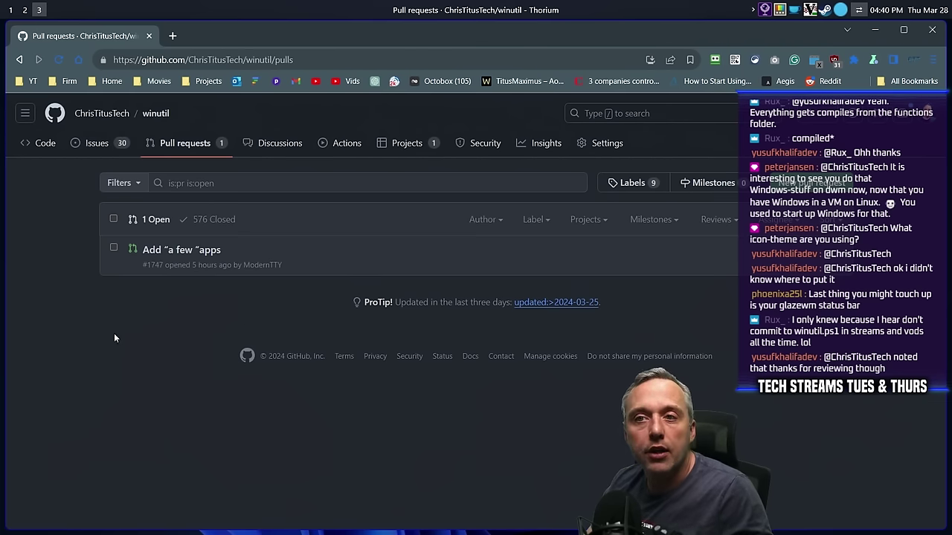
# Open the .gitignore file on the winutil repository's main branch and examine which files it excludes.
pyautogui.click(153, 116)
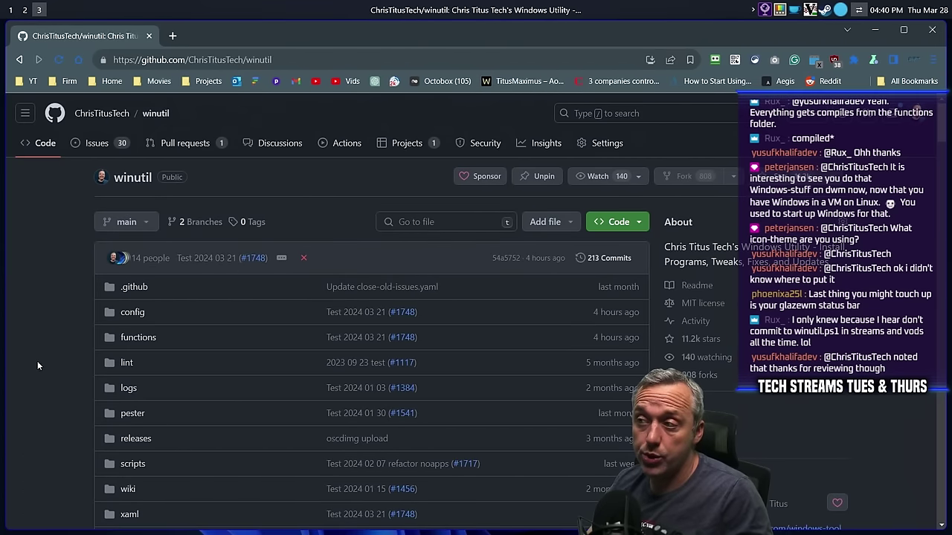
pyautogui.scroll(-3, 37, 362)
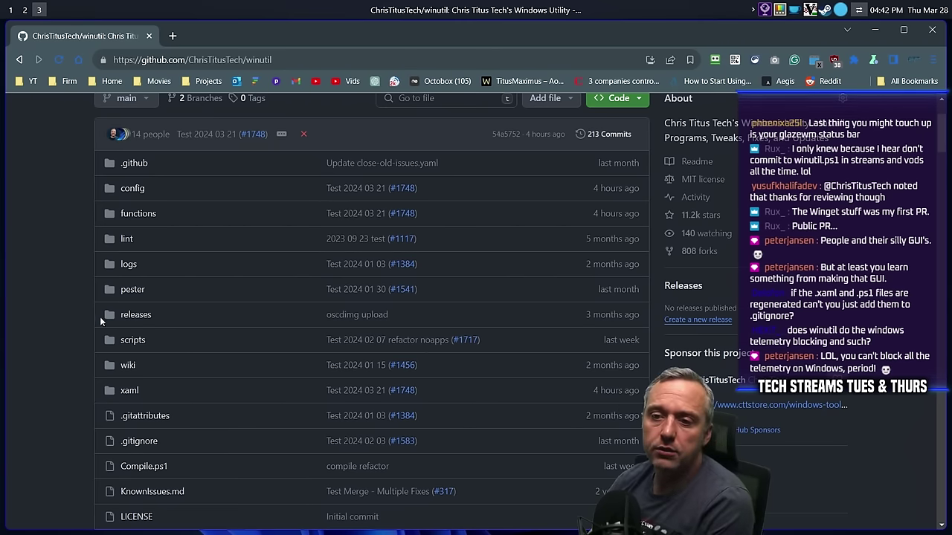
pyautogui.scroll(-2, 86, 327)
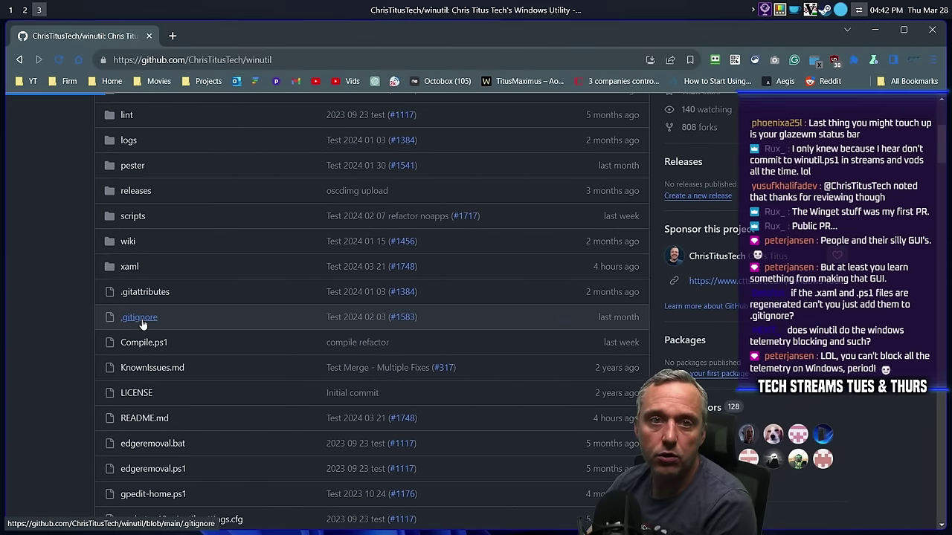
pyautogui.click(141, 319)
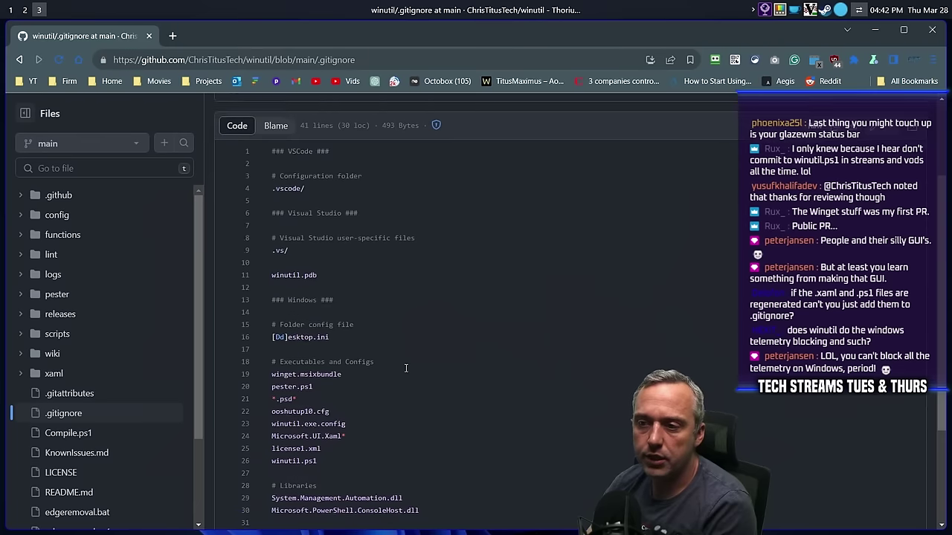
pyautogui.scroll(-1, 405, 368)
pyautogui.scroll(-1, 393, 322)
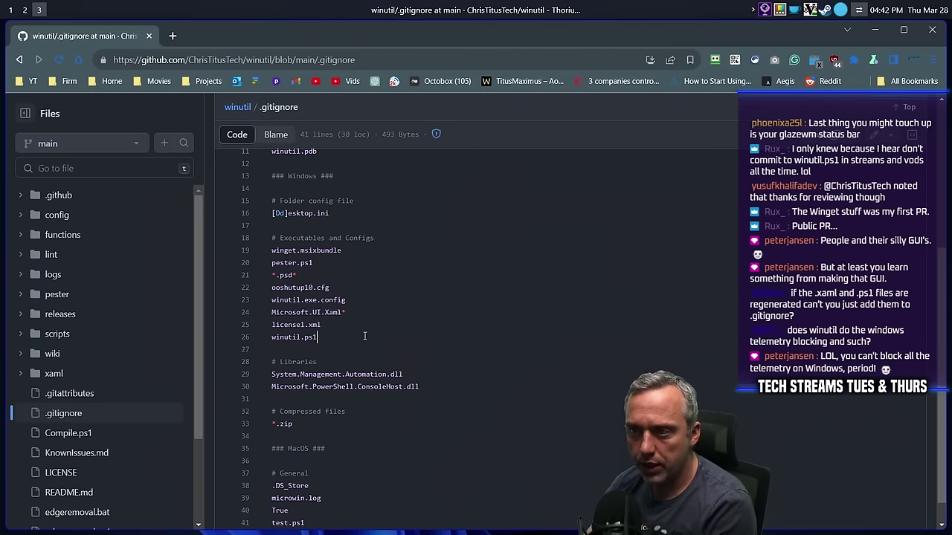
pyautogui.scroll(-1, 375, 401)
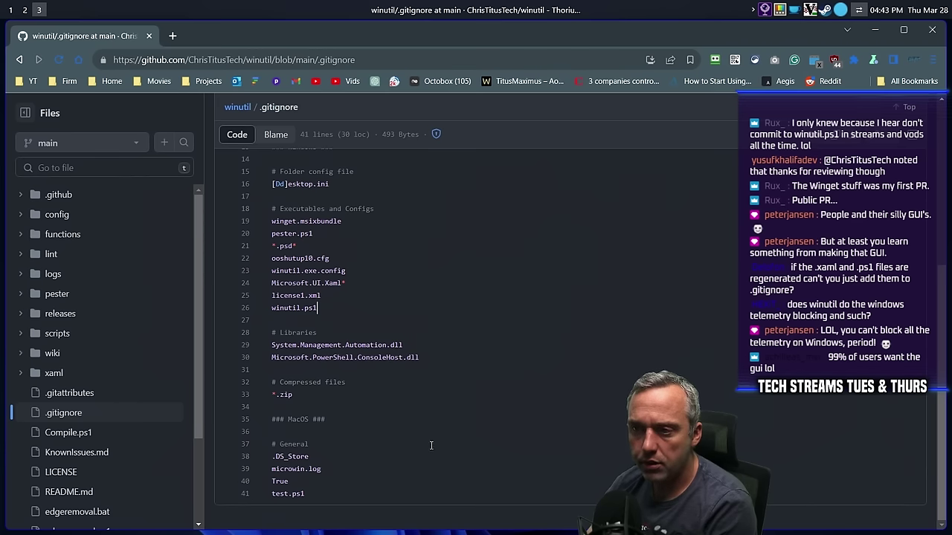
pyautogui.scroll(2, 390, 394)
pyautogui.scroll(1, 379, 354)
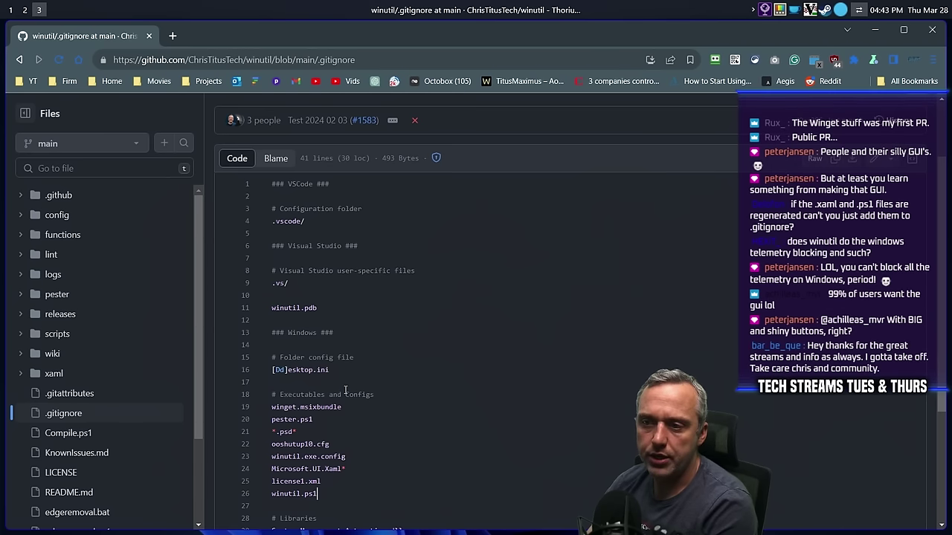
pyautogui.scroll(-2, 401, 401)
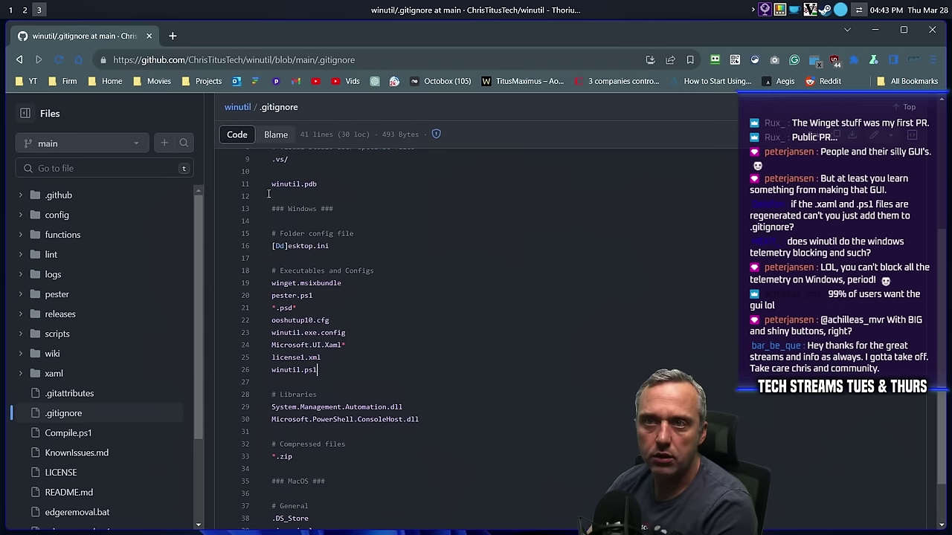
# Switch to Cursor, close functions.Tests.ps1, winutil.ps1 and Compile.ps1, and run git pull in the terminal.
pyautogui.hotkey('alt', '1')
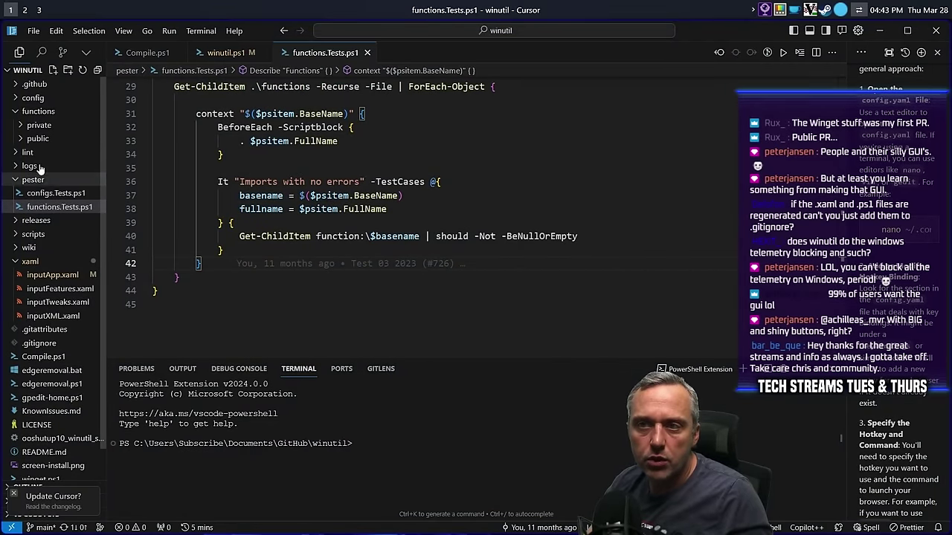
pyautogui.click(368, 54)
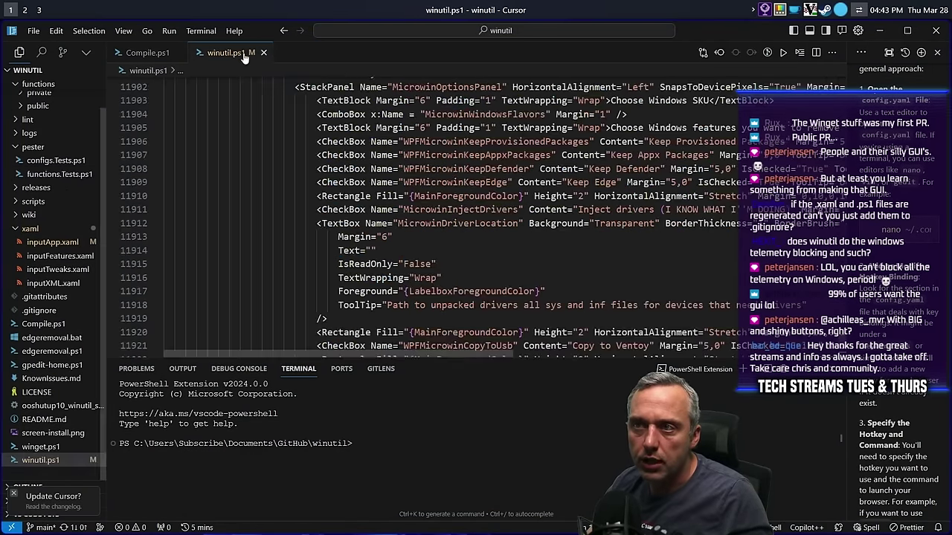
pyautogui.hotkey('ctrl', 'w')
pyautogui.hotkey('ctrl', 'w')
pyautogui.click(493, 463)
pyautogui.write('git pull')
pyautogui.press('Return')
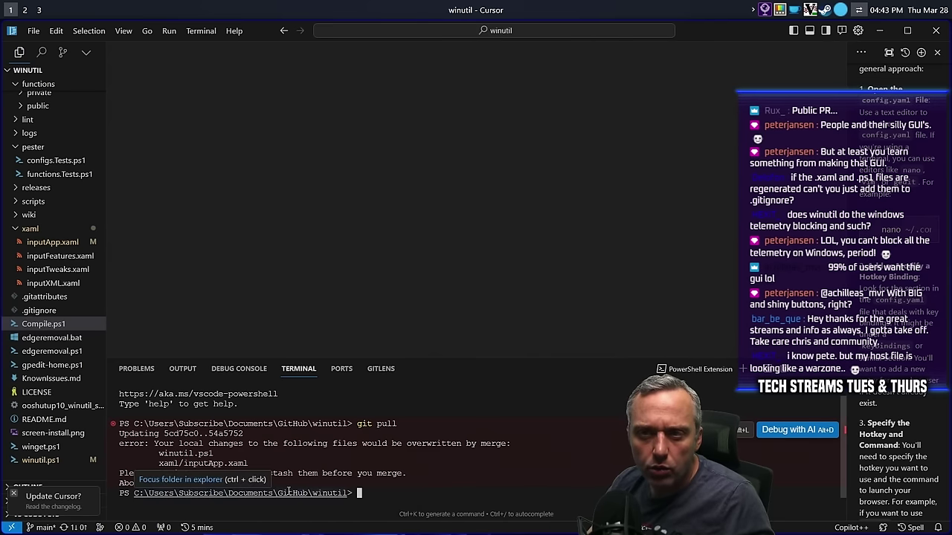
# Switch to workspace 4 and open GitHub Desktop on the winutil repository.
pyautogui.hotkey('alt', '4')
pyautogui.press('super+q')
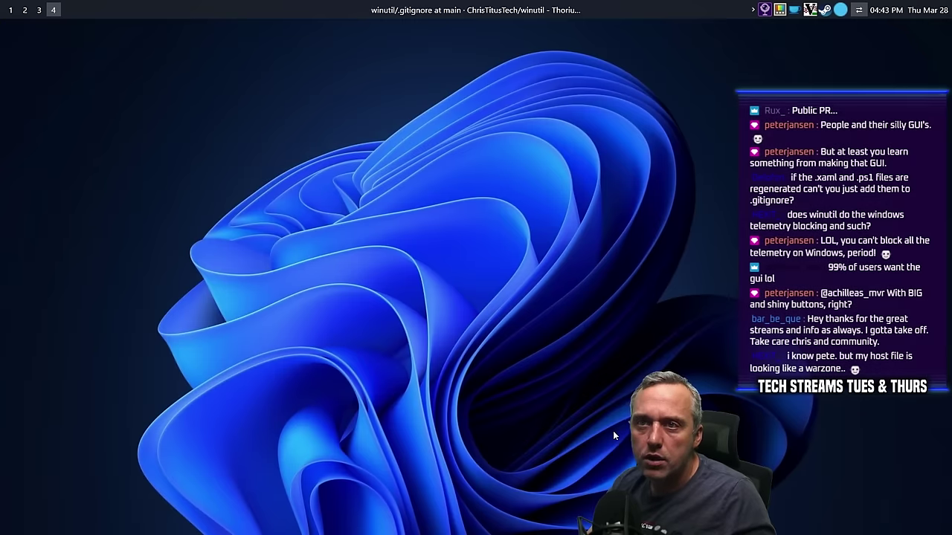
pyautogui.press('super')
pyautogui.press('Escape')
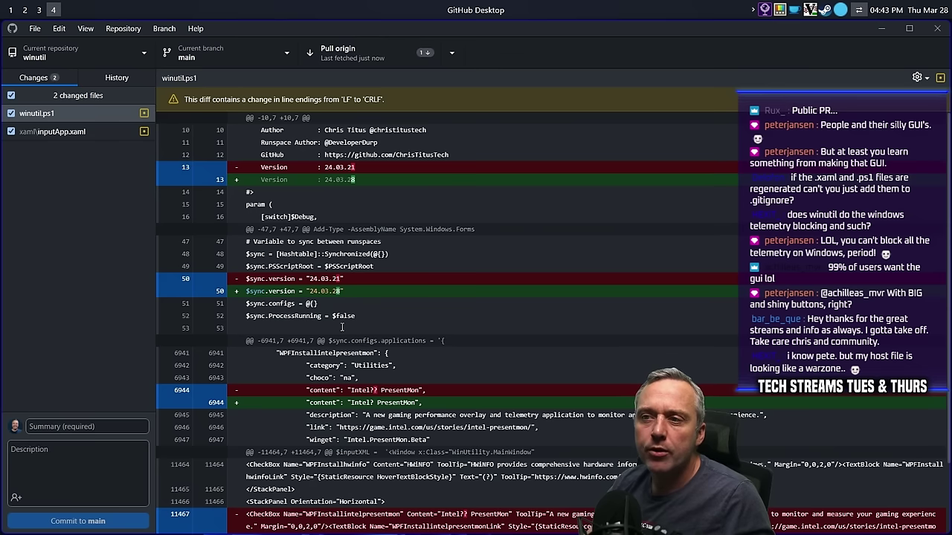
# Discard the local changes to winutil.ps1 and xaml\inputApp.xaml, and pull the main branch from origin.
pyautogui.rightClick(61, 115)
pyautogui.click(93, 123)
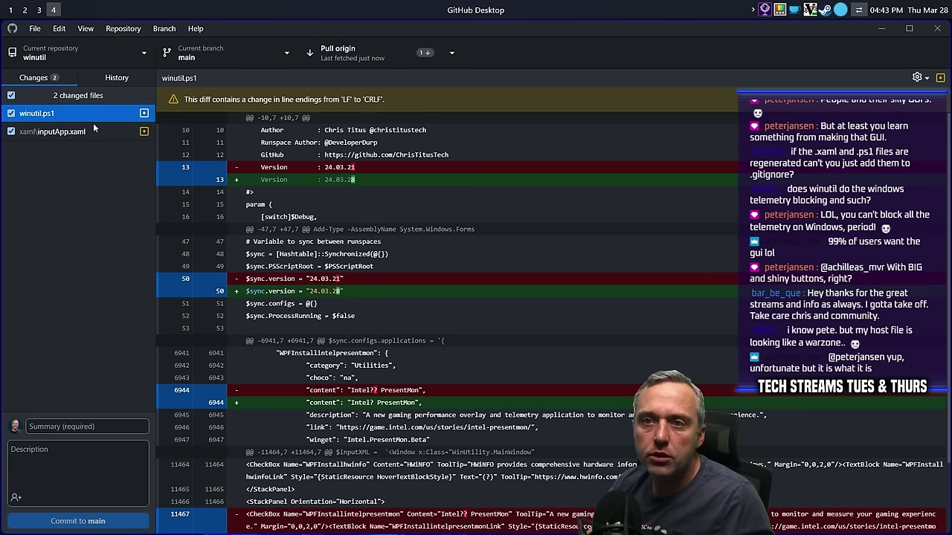
pyautogui.click(482, 340)
pyautogui.rightClick(68, 113)
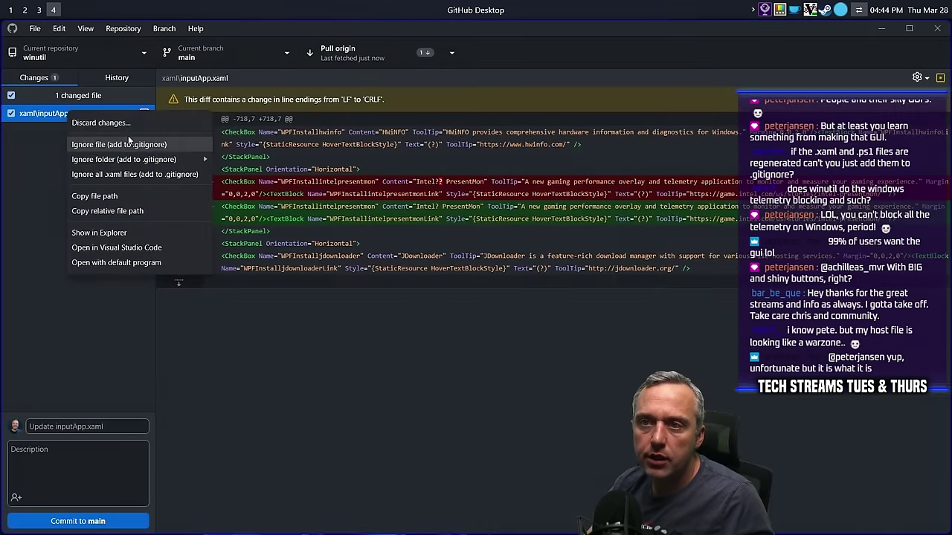
pyautogui.click(95, 123)
pyautogui.click(483, 341)
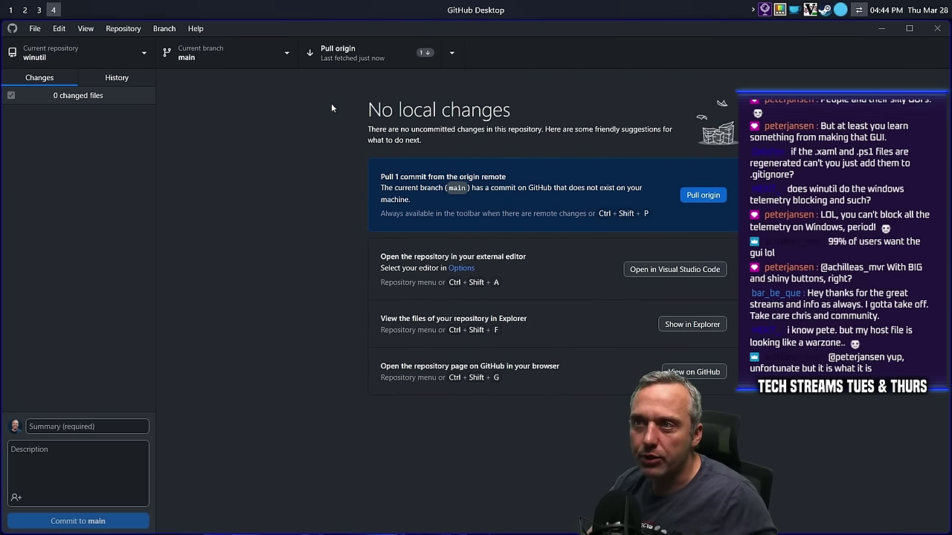
pyautogui.click(345, 52)
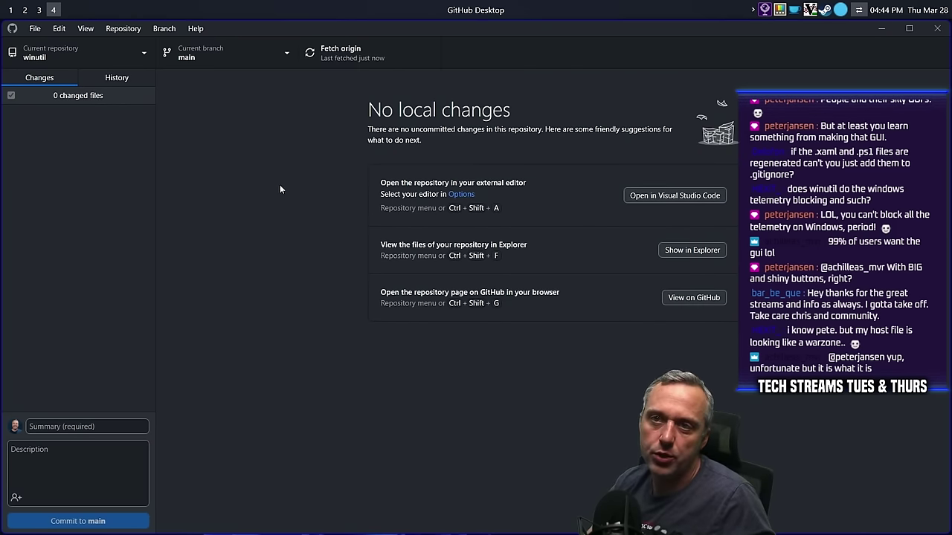
# Switch to Cursor, open .gitignore and add the comment "# Ignore Generated XAML Files" below the [Dd]esktop.ini entry.
pyautogui.hotkey('alt', '2')
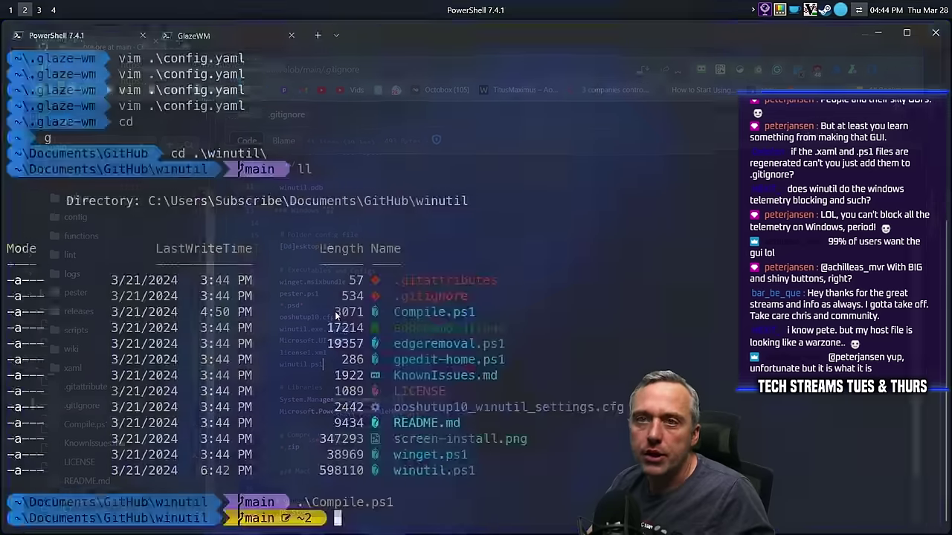
pyautogui.hotkey('alt', '1')
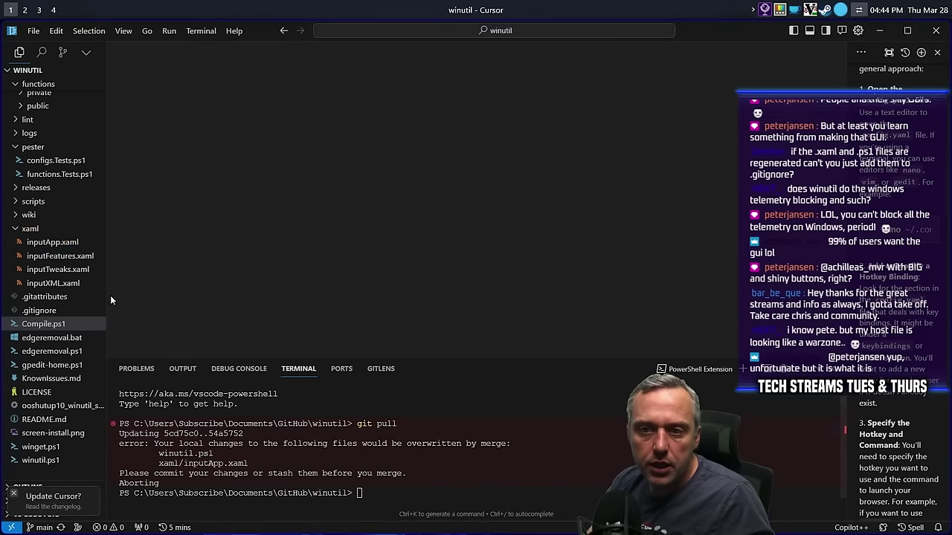
pyautogui.click(41, 310)
pyautogui.scroll(-3, 457, 280)
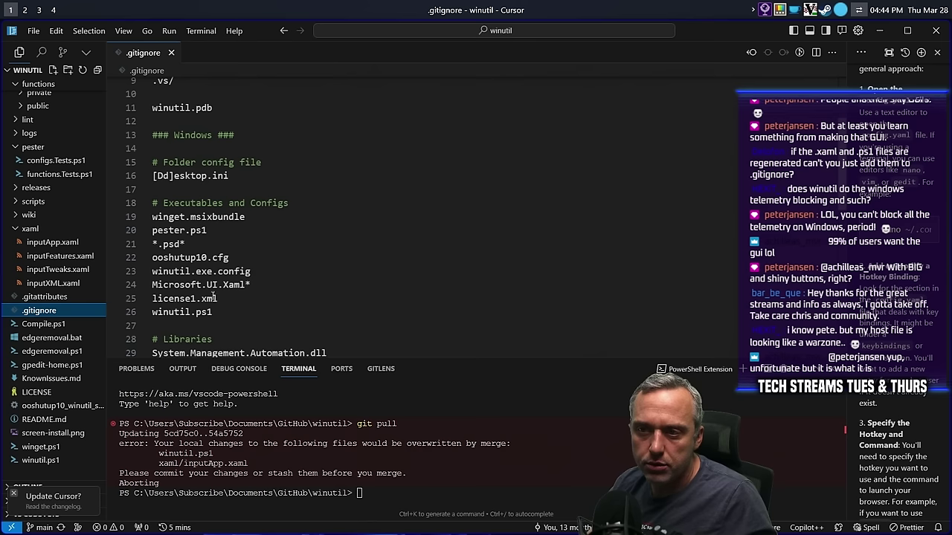
pyautogui.scroll(1, 193, 223)
pyautogui.click(340, 211)
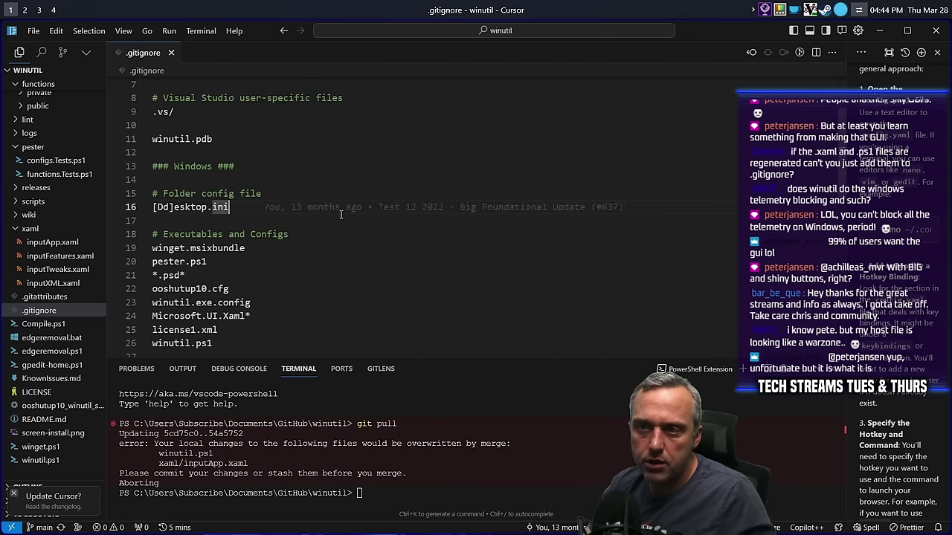
pyautogui.press('Return')
pyautogui.press('Return')
pyautogui.write('# Ignore Generated XAML Files')
pyautogui.press('Return')
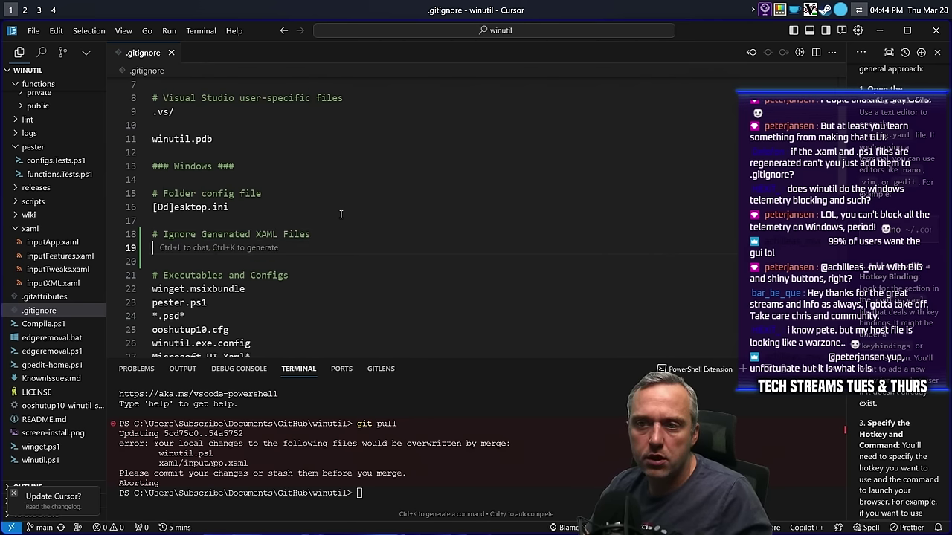
# Add the entries xaml/inputApp.xaml and xaml/inputFeatures.xaml under the generated XAML comment in .gitignore.
pyautogui.write('xaml/inp')
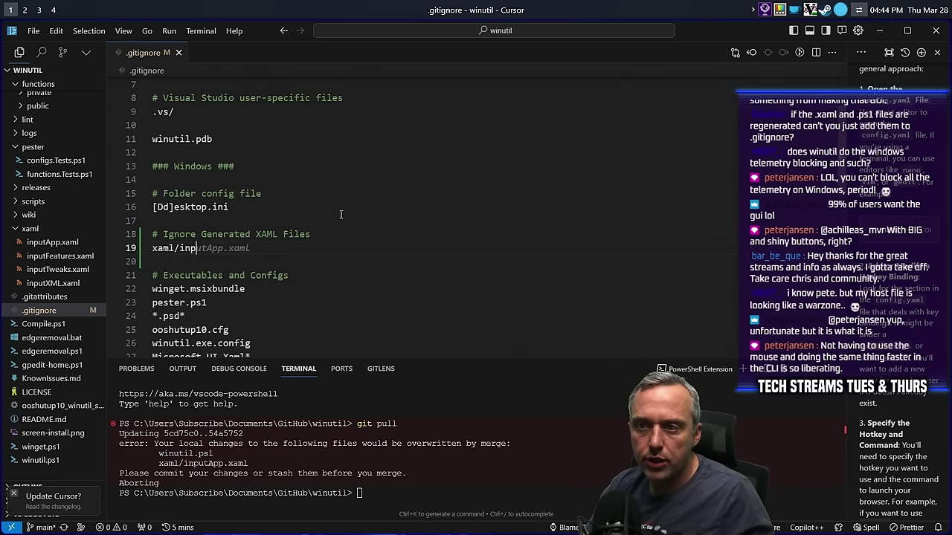
pyautogui.press('Tab')
pyautogui.press('Return')
pyautogui.write('xaml/i')
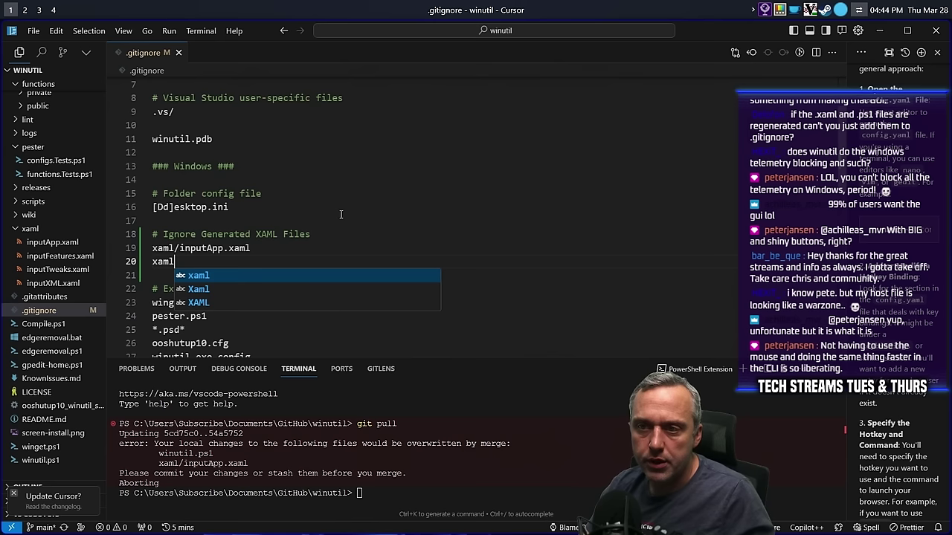
pyautogui.write('nputF')
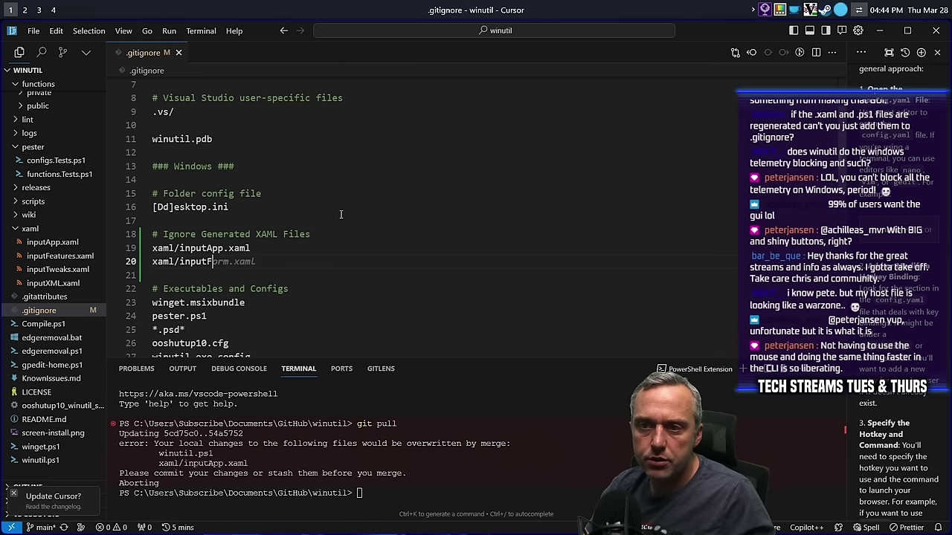
pyautogui.write('eature.xaml')
pyautogui.press('Left')
pyautogui.press('Left')
pyautogui.press('Left')
pyautogui.press('Left')
pyautogui.press('Left')
pyautogui.write('d')
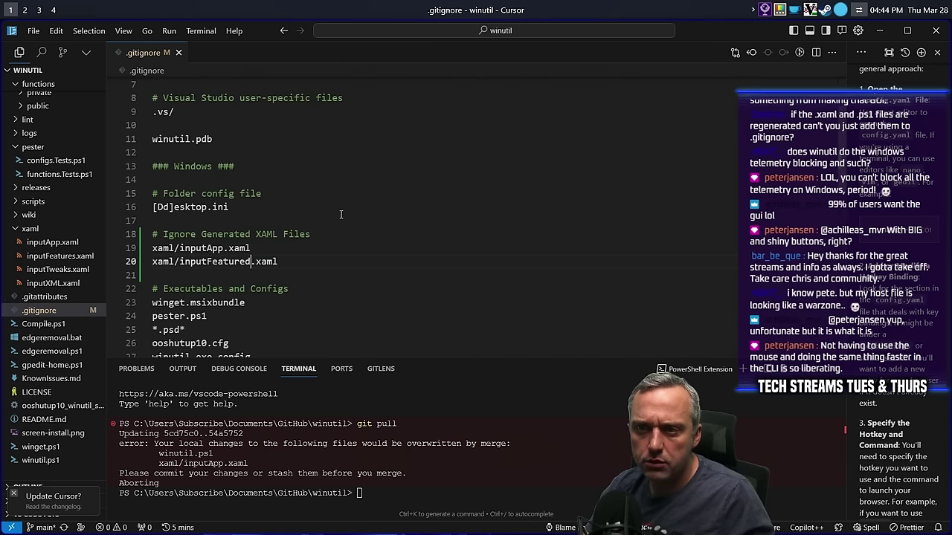
pyautogui.write('s')
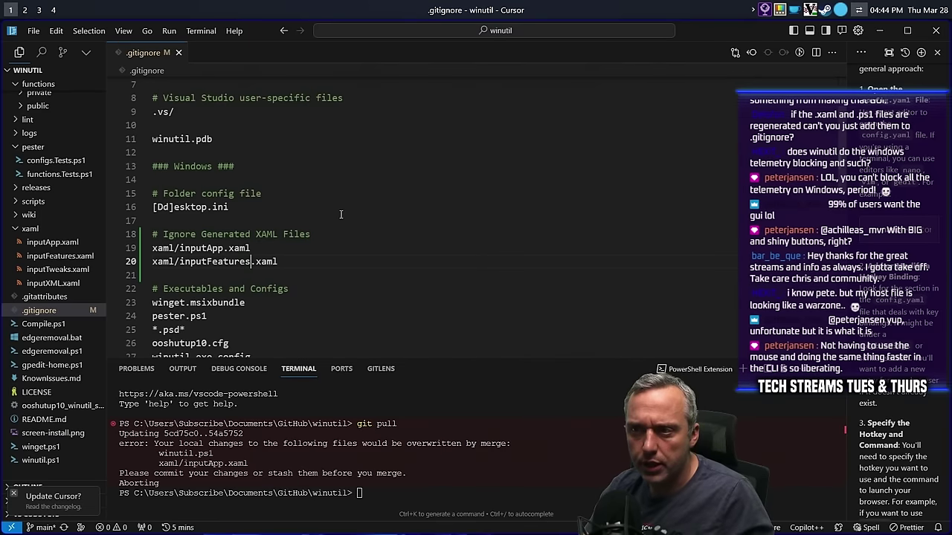
# Add the entry xaml/inputTweaks.xaml below xaml/inputFeatures.xaml in .gitignore.
pyautogui.press('End')
pyautogui.press('Return')
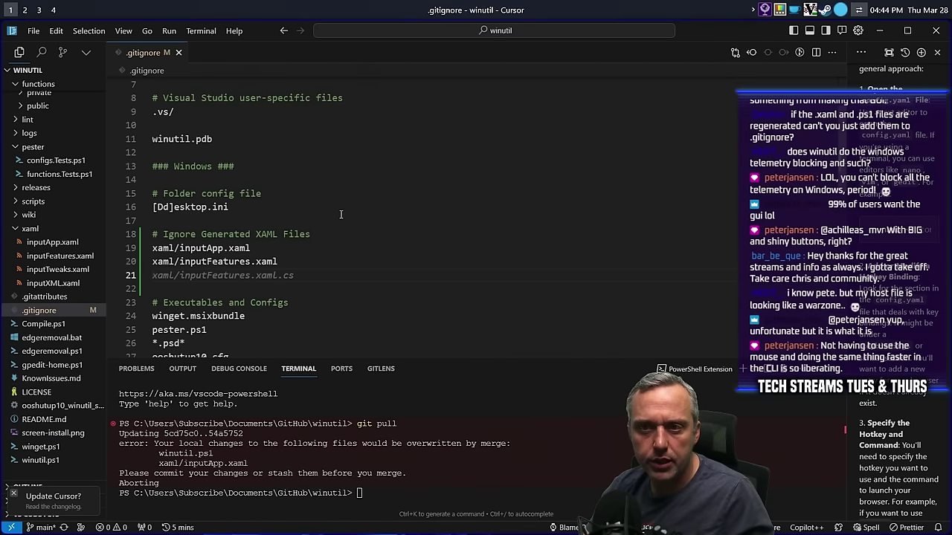
pyautogui.write('xaml/inputT')
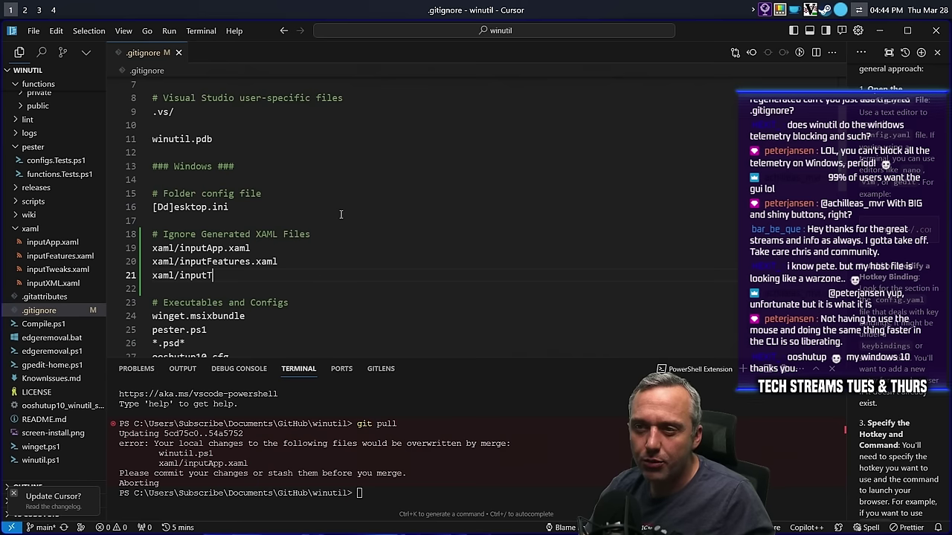
pyautogui.write('ww')
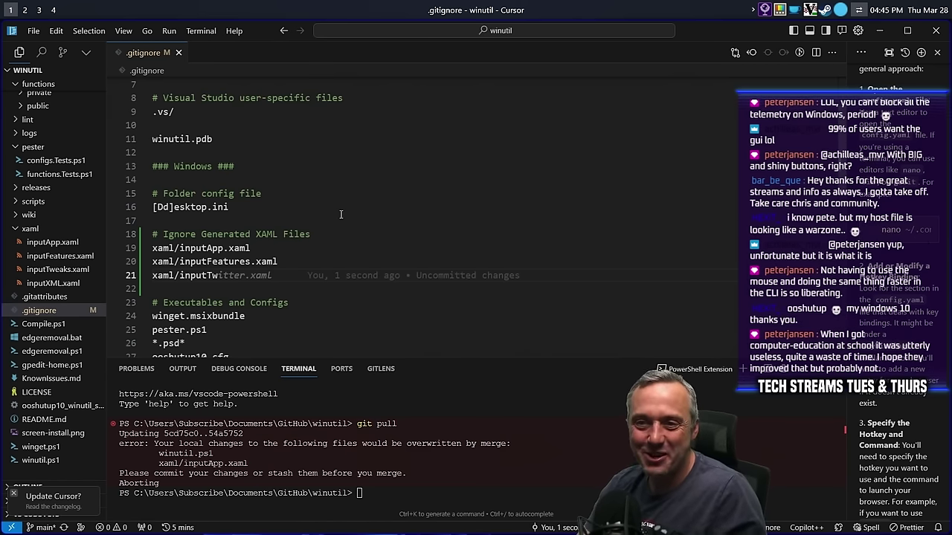
pyautogui.write('eaks.')
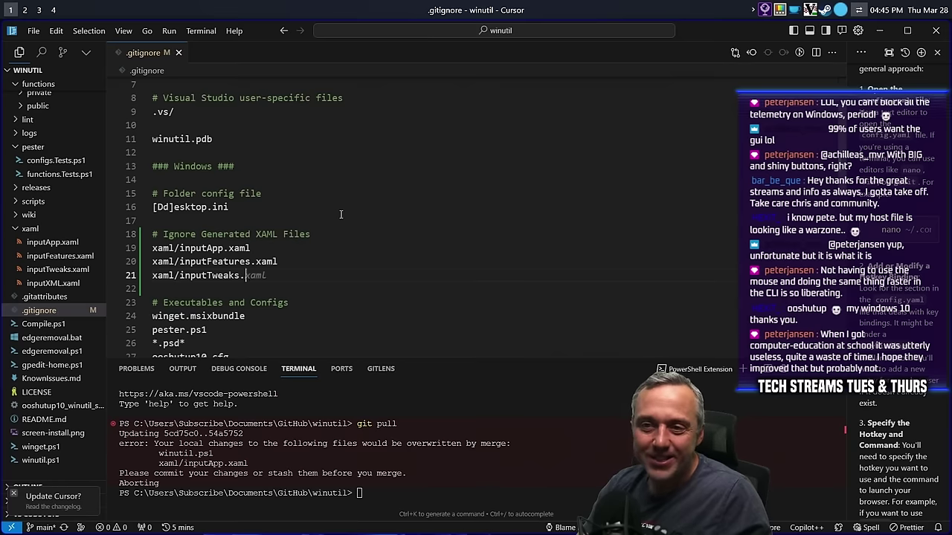
pyautogui.write('xaml')
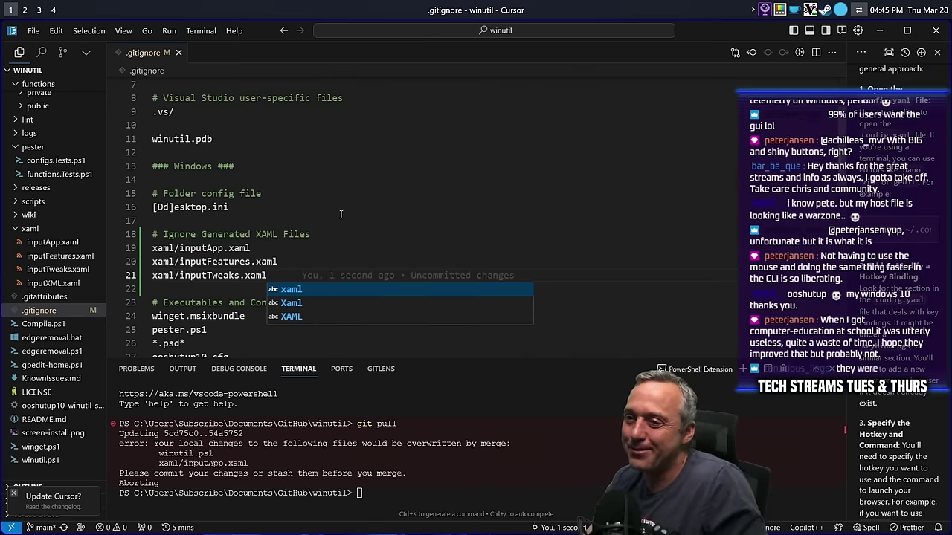
pyautogui.click(340, 214)
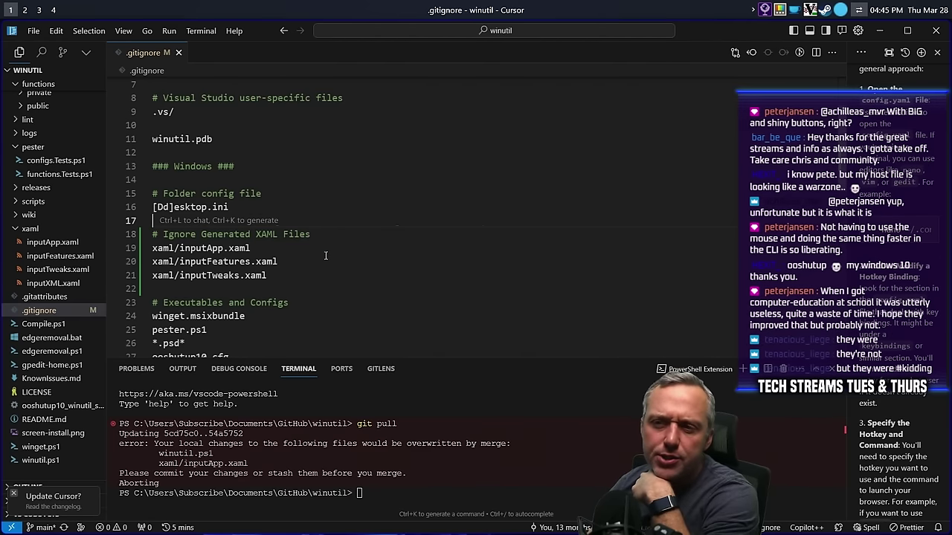
pyautogui.click(353, 262)
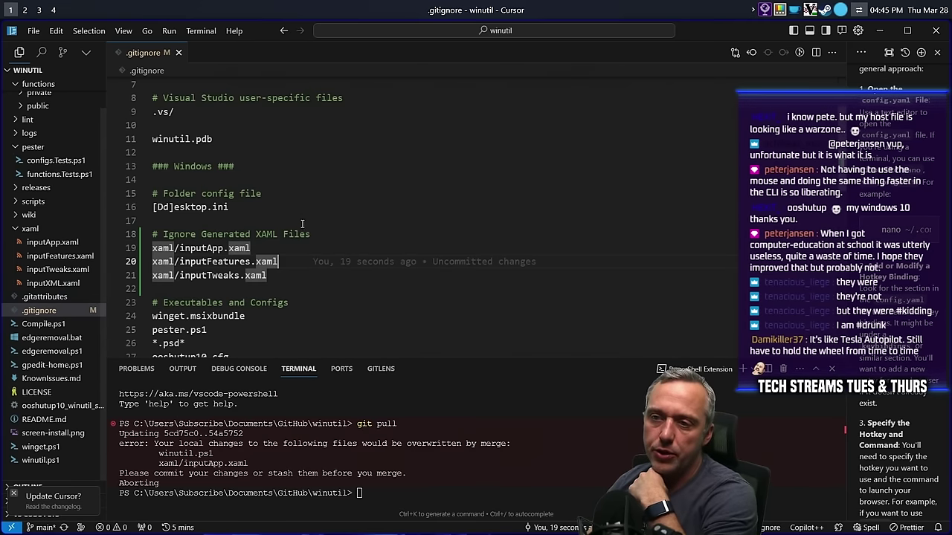
pyautogui.click(343, 249)
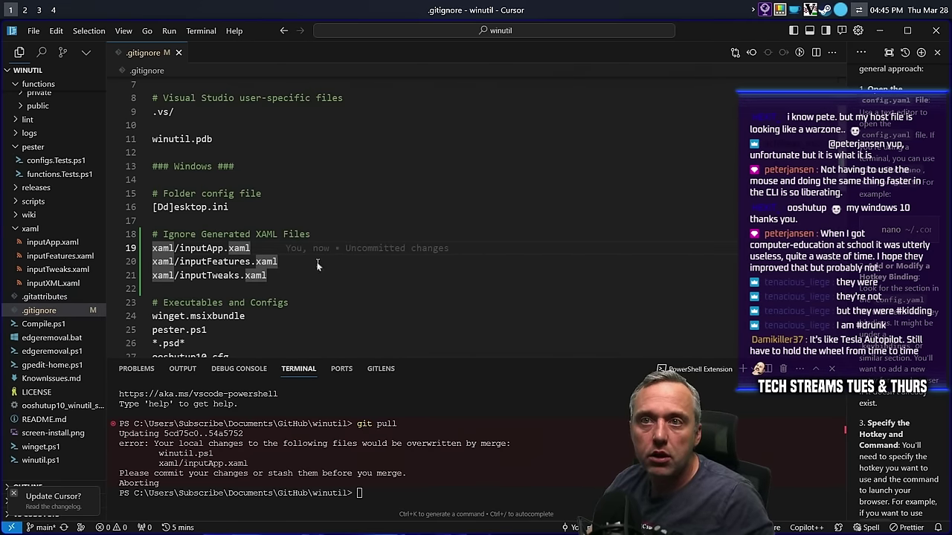
# Switch to GitHub Desktop, commit the .gitignore change to main and push it to origin.
pyautogui.press('super')
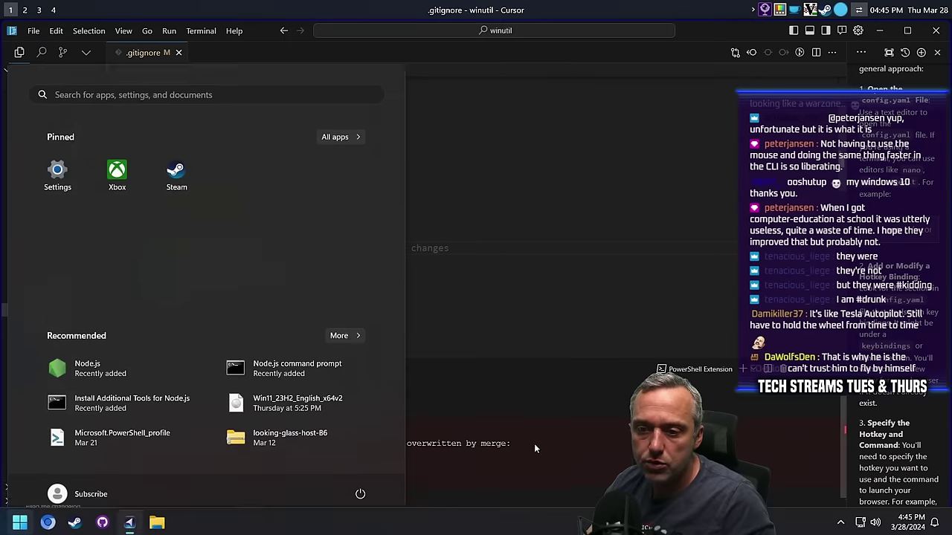
pyautogui.press('Escape')
pyautogui.press('super+4')
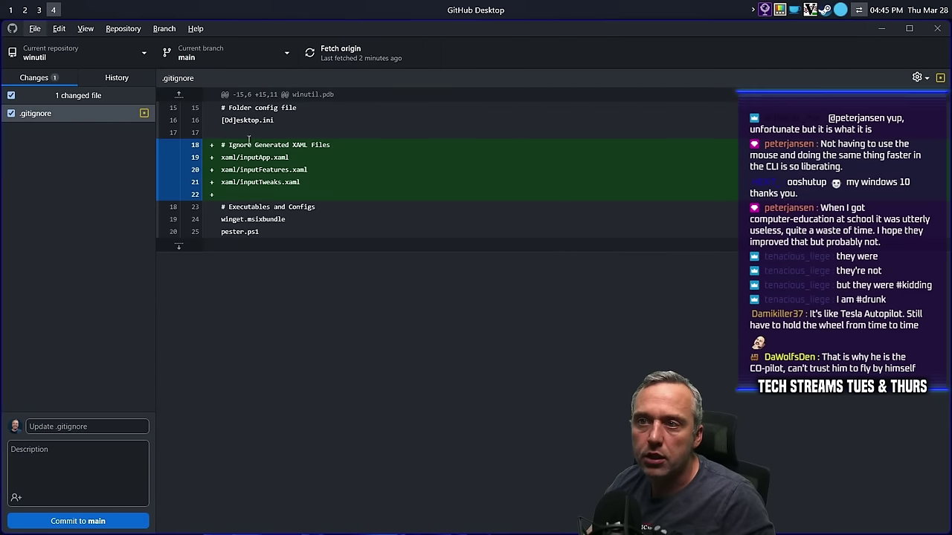
pyautogui.click(60, 522)
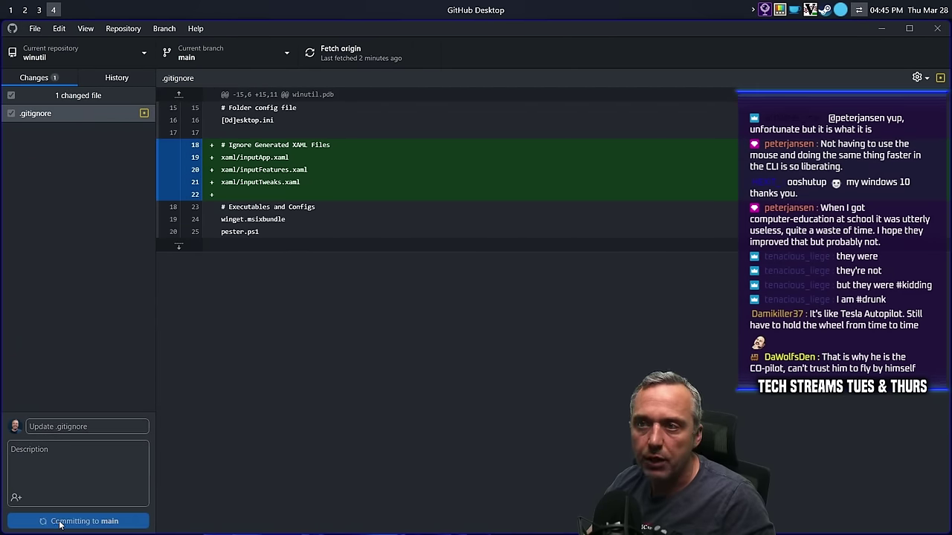
pyautogui.click(379, 48)
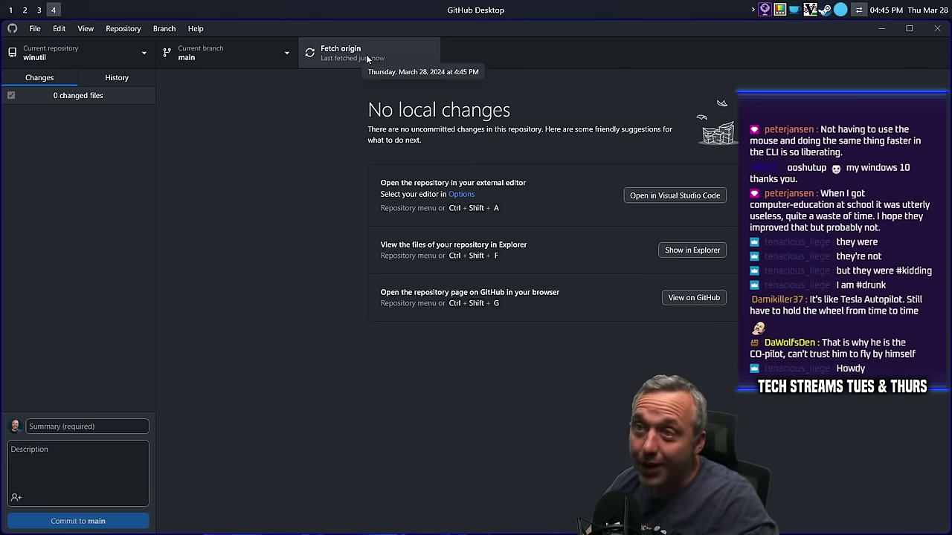
# Copy the generated XAML ignore block from .gitignore in Cursor, and switch to the test-2024-03-21 branch in GitHub Desktop, syncing it with origin.
pyautogui.hotkey('alt', 'Tab')
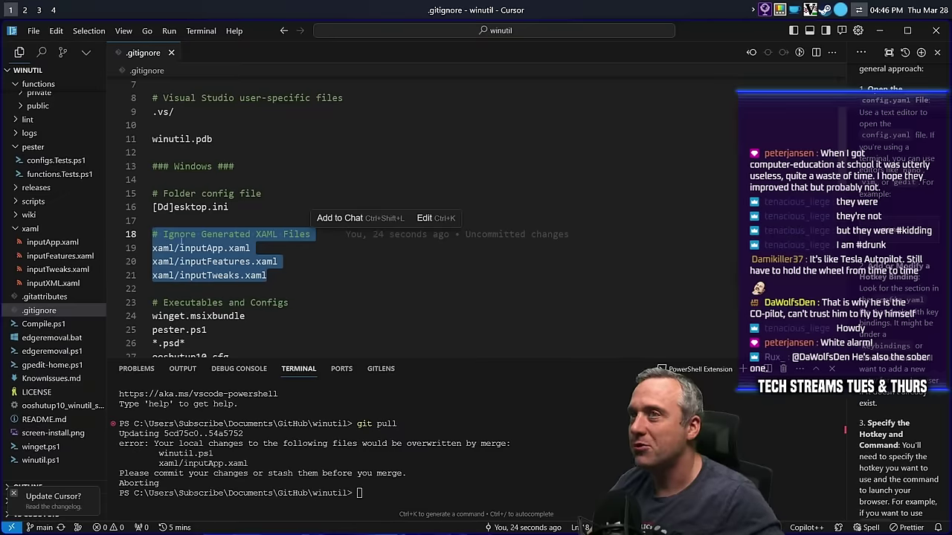
pyautogui.hotkey('alt', 'Tab')
pyautogui.click(260, 52)
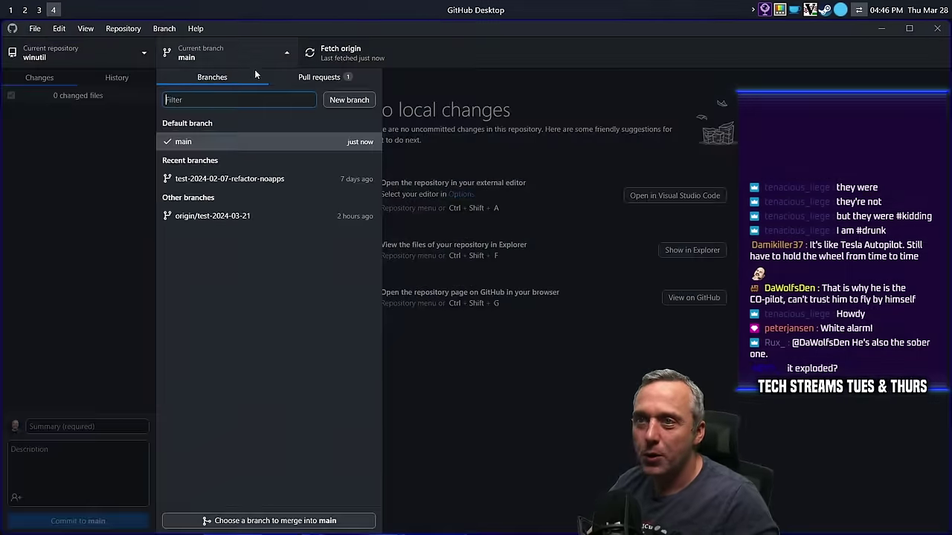
pyautogui.click(223, 179)
pyautogui.click(360, 53)
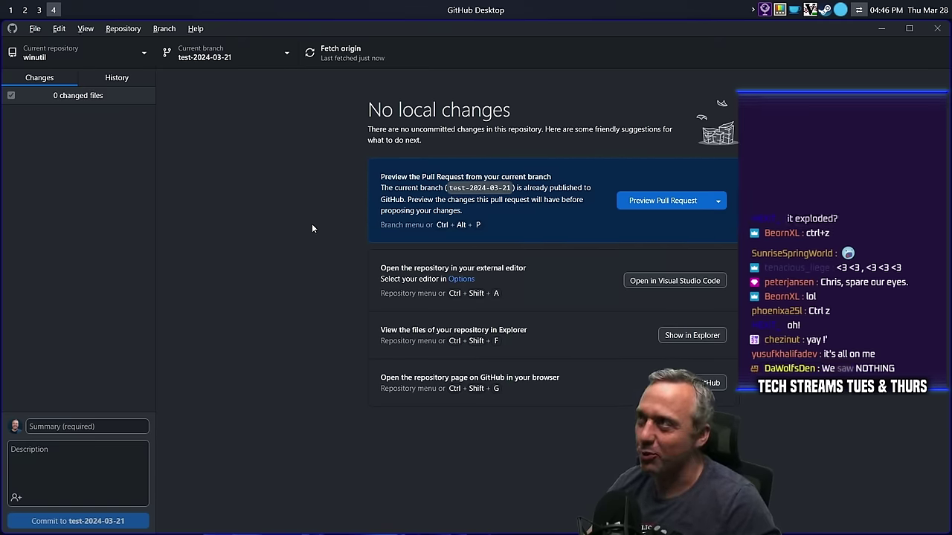
# Return to Cursor and paste the generated XAML ignore block above "# Executables and Configs" in the test branch's .gitignore, followed by a blank line.
pyautogui.hotkey('alt', '2')
pyautogui.hotkey('alt', '1')
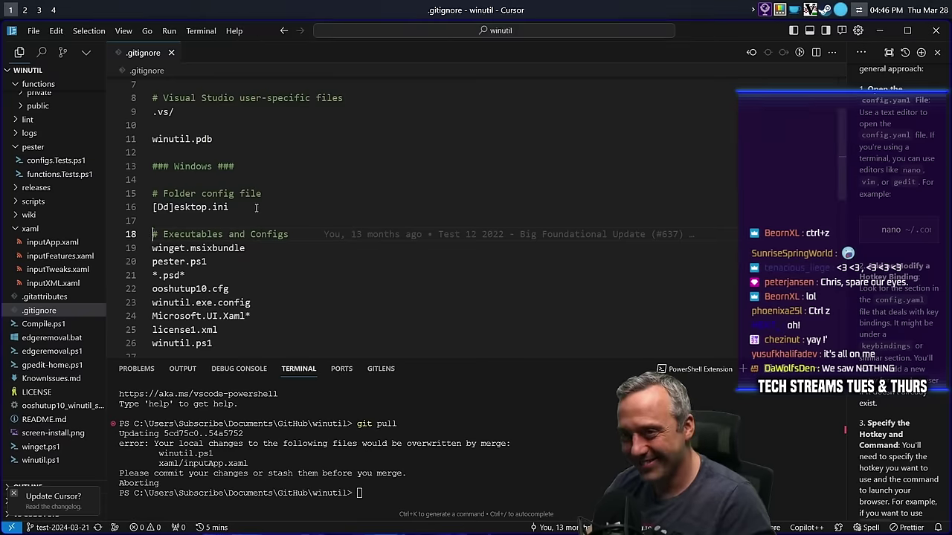
pyautogui.write('# Ignore Generated XAML Files xaml/inputApp.xaml xaml/inputFeatures.xaml xaml/inputTweaks.xaml')
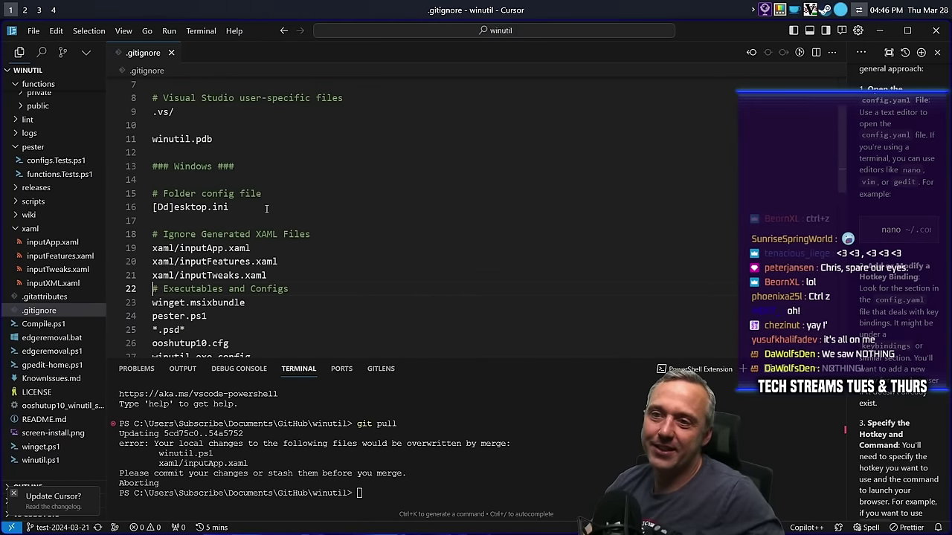
pyautogui.press('Return')
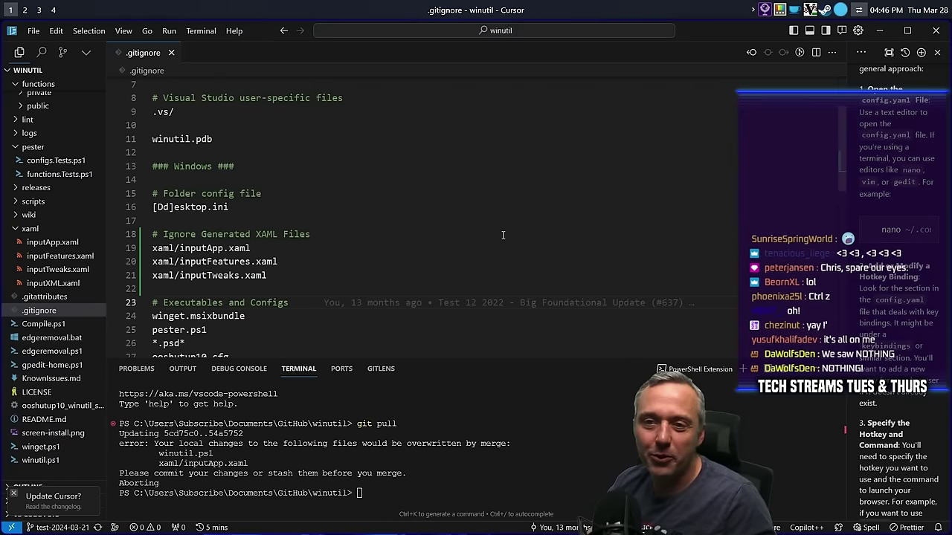
# Switch to GitHub Desktop, commit the .gitignore change to test-2024-03-21 and push it to origin.
pyautogui.hotkey('alt', '4')
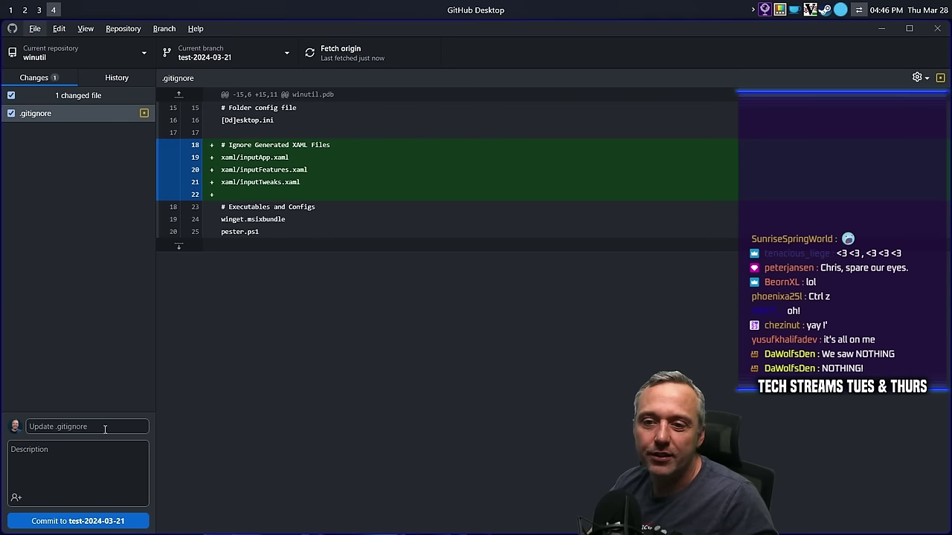
pyautogui.click(94, 522)
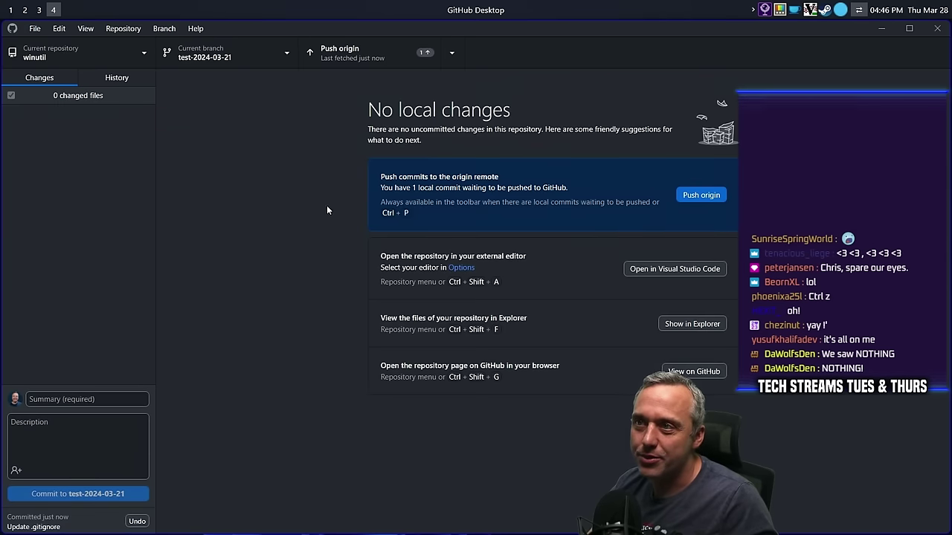
pyautogui.click(360, 49)
# Switch to the browser, check the winutil repository's open pull requests, and return to the repository's main code page.
pyautogui.hotkey('alt', '2')
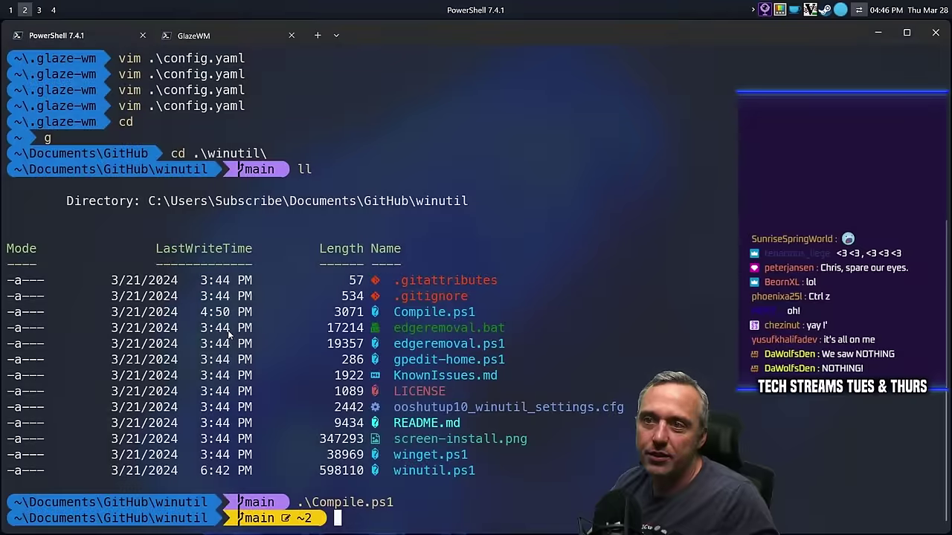
pyautogui.hotkey('alt', '1')
pyautogui.hotkey('alt', '3')
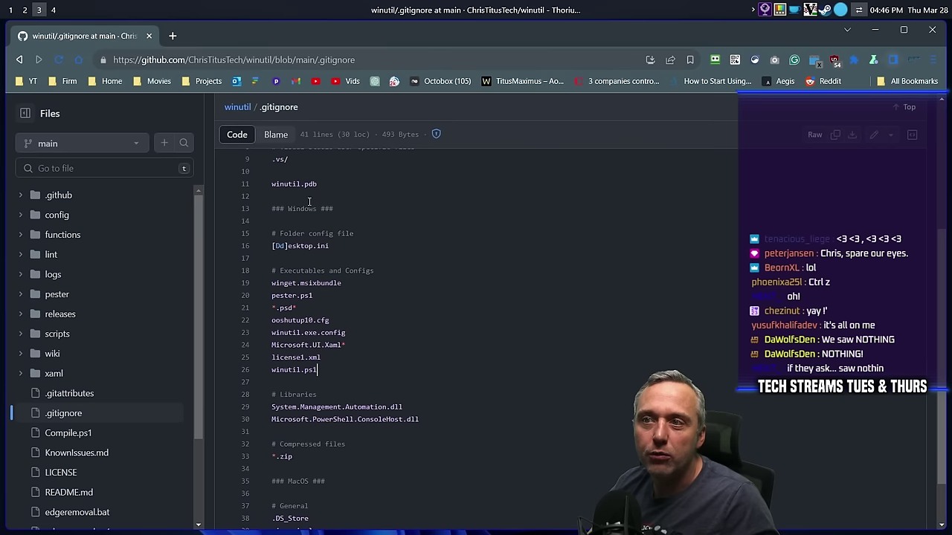
pyautogui.scroll(3, 438, 279)
pyautogui.click(156, 113)
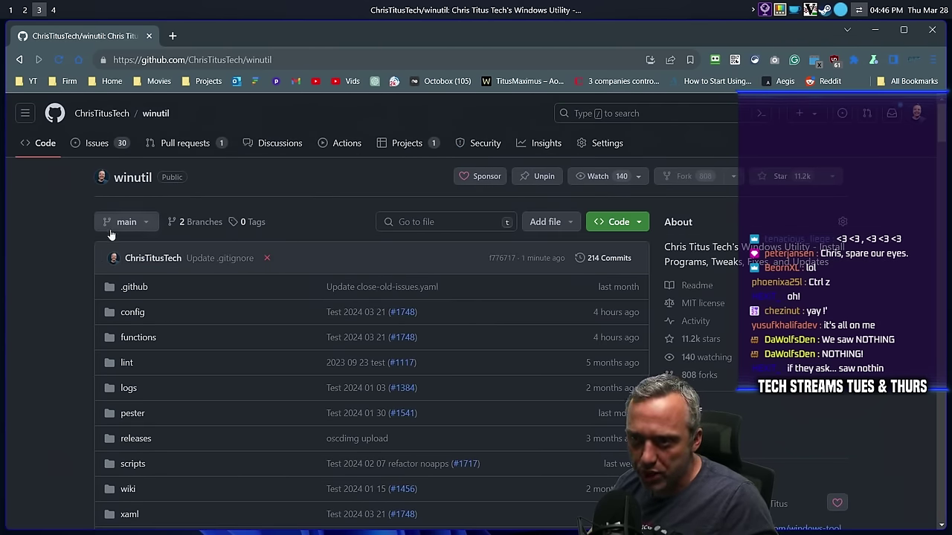
pyautogui.click(185, 143)
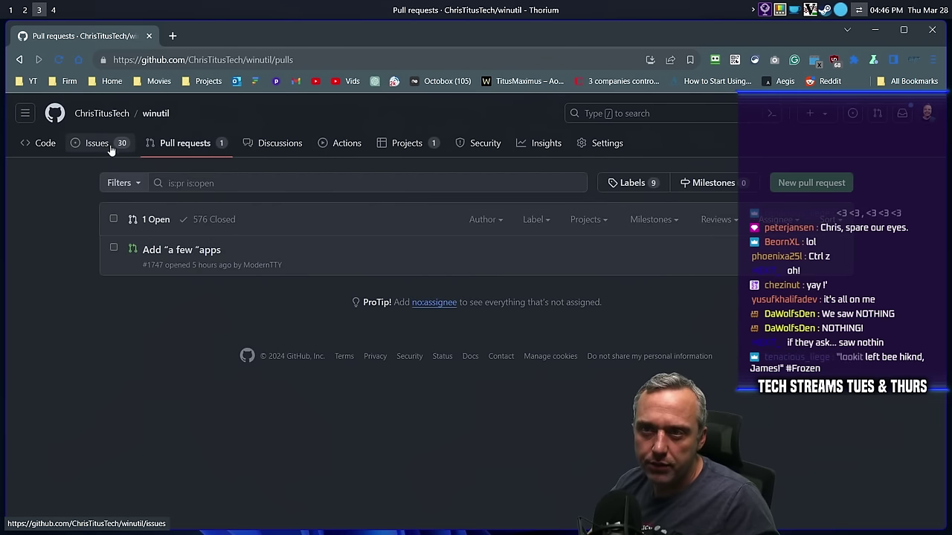
pyautogui.click(155, 113)
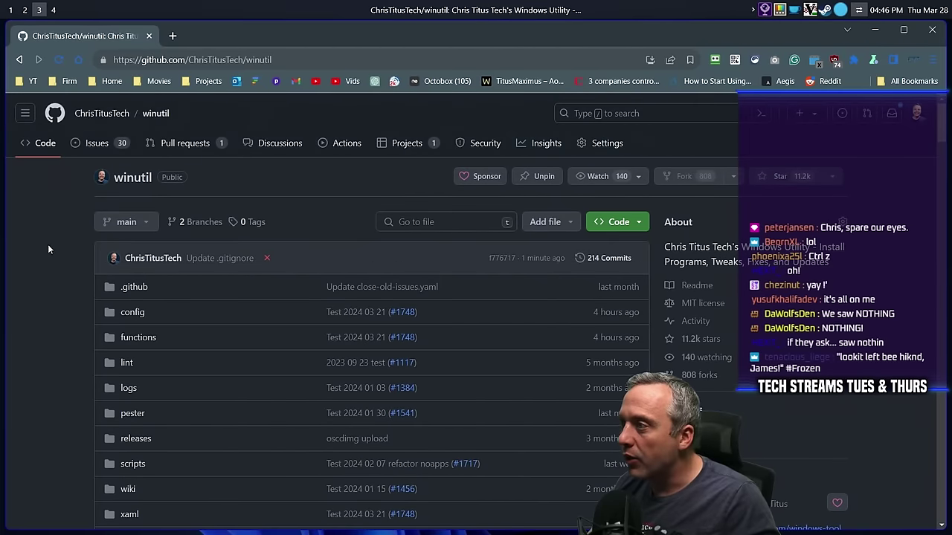
pyautogui.scroll(-3, 39, 244)
pyautogui.scroll(3, 67, 253)
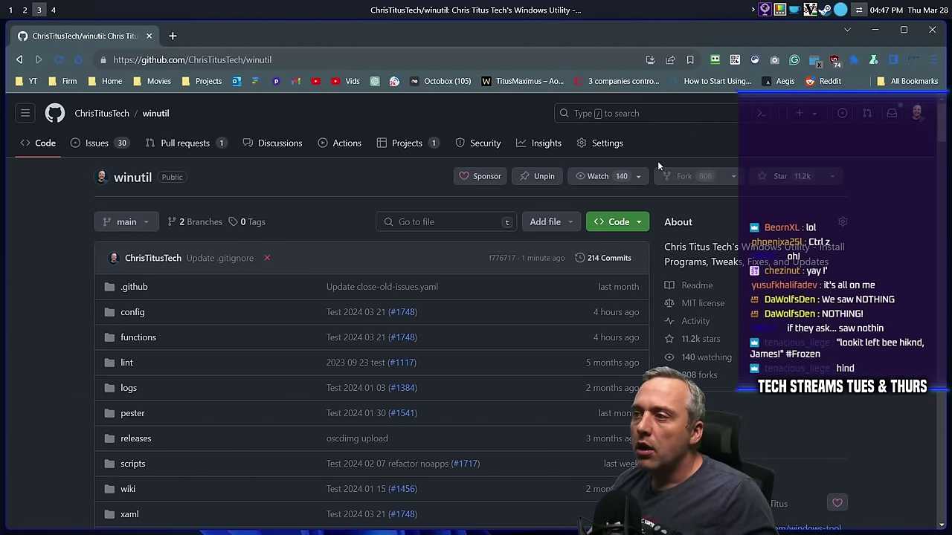
# Switch the winutil repository view to the test-2024-03-21 branch and start a pull request from it into main.
pyautogui.click(127, 222)
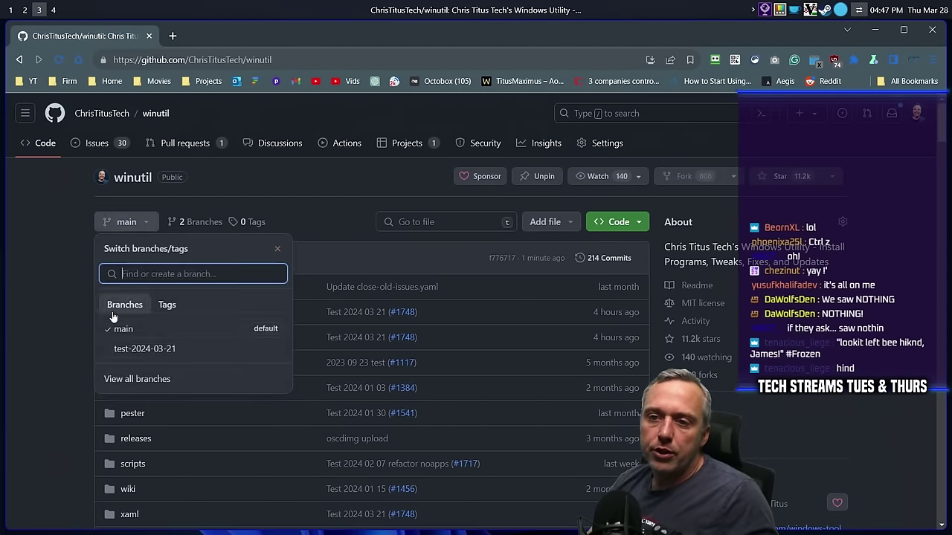
pyautogui.click(167, 349)
pyautogui.click(616, 257)
pyautogui.click(623, 394)
# Review the commits being merged and create the pull request "Test 2024 03 21" with an empty description.
pyautogui.click(270, 401)
pyautogui.write('-')
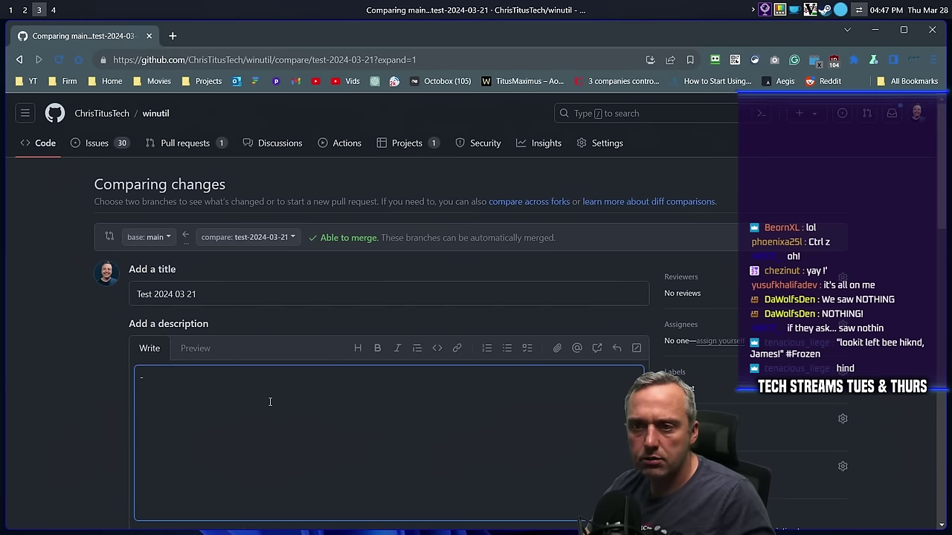
pyautogui.scroll(-5, 55, 402)
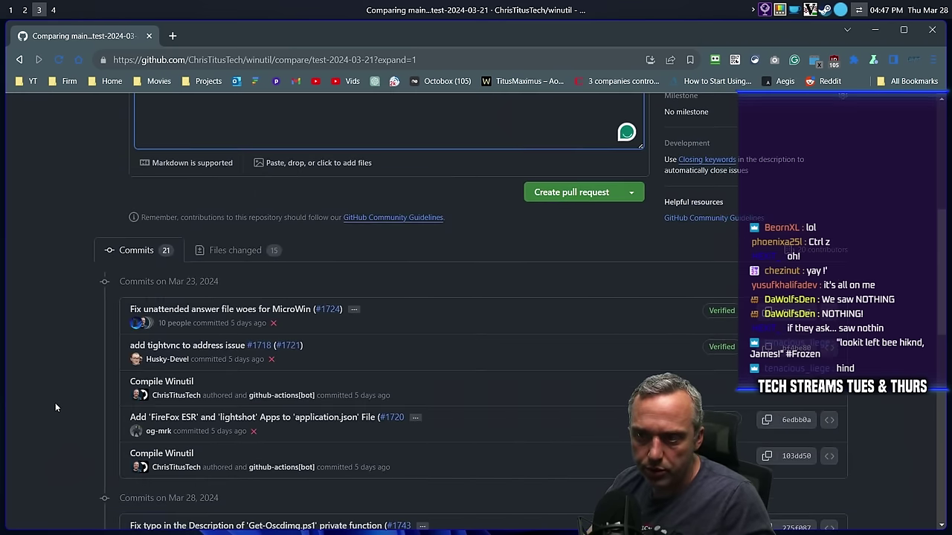
pyautogui.scroll(-10, 55, 402)
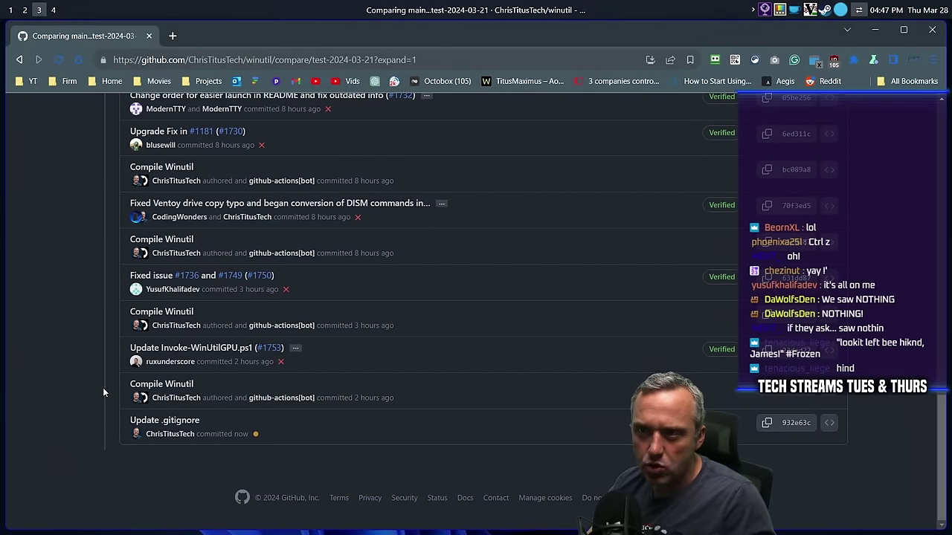
pyautogui.scroll(1, 103, 387)
pyautogui.scroll(15, 103, 387)
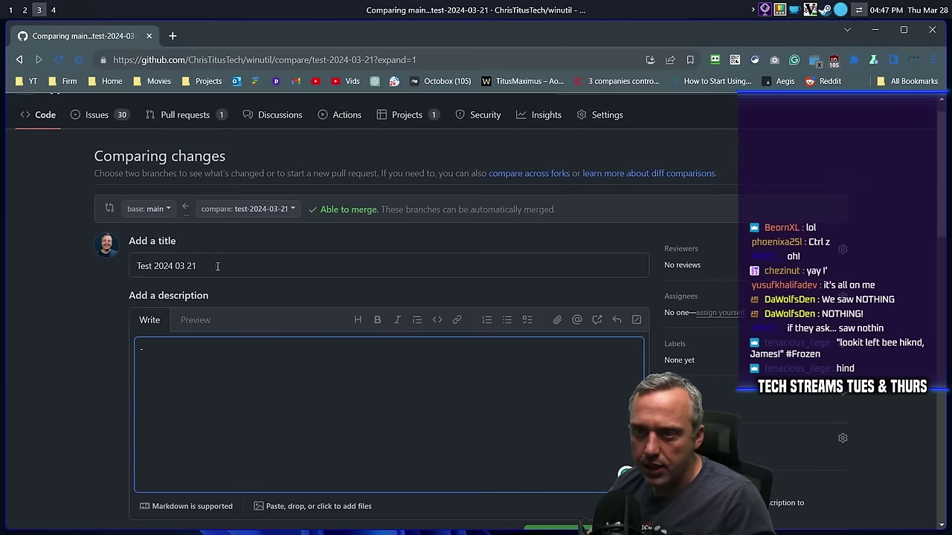
pyautogui.scroll(-3, 71, 345)
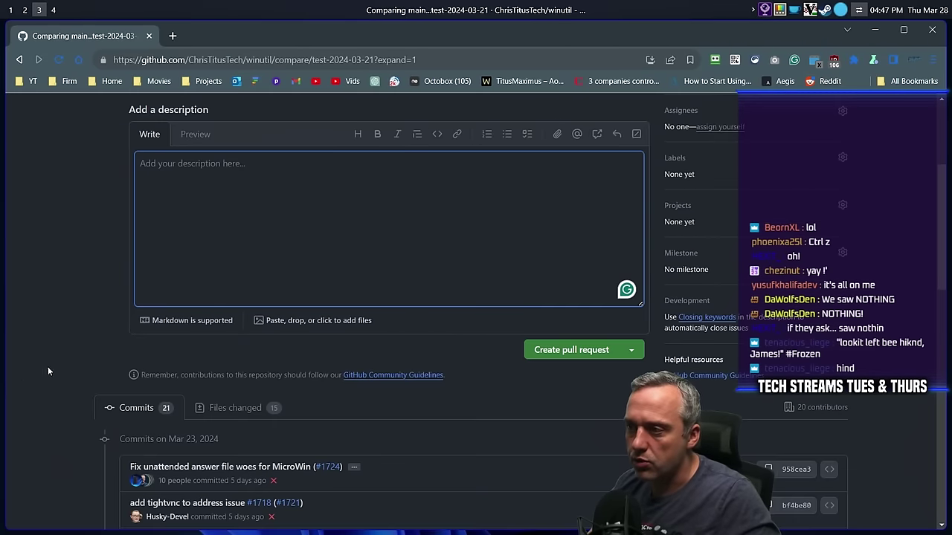
pyautogui.click(595, 355)
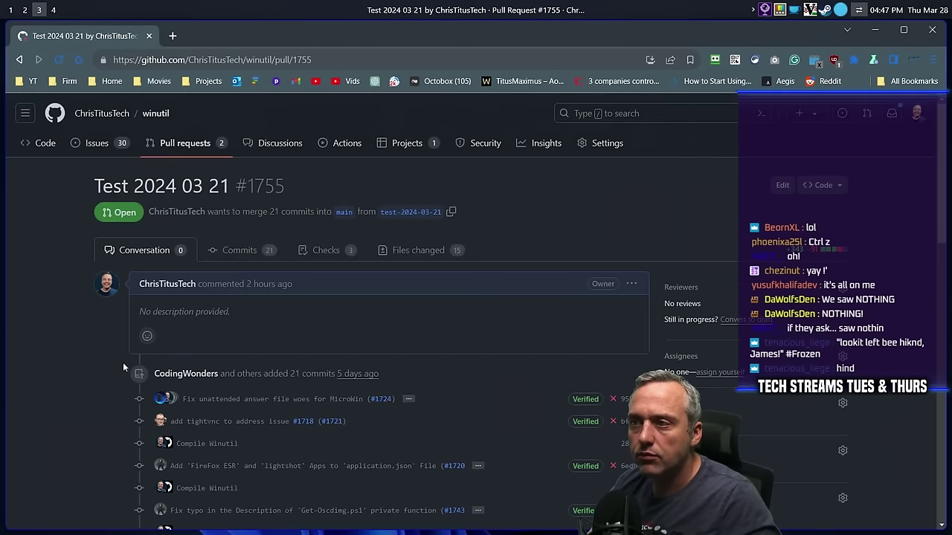
# Look over the new pull request's commits, then open its changed files and examine the config/applications.json diff.
pyautogui.scroll(-6, 119, 363)
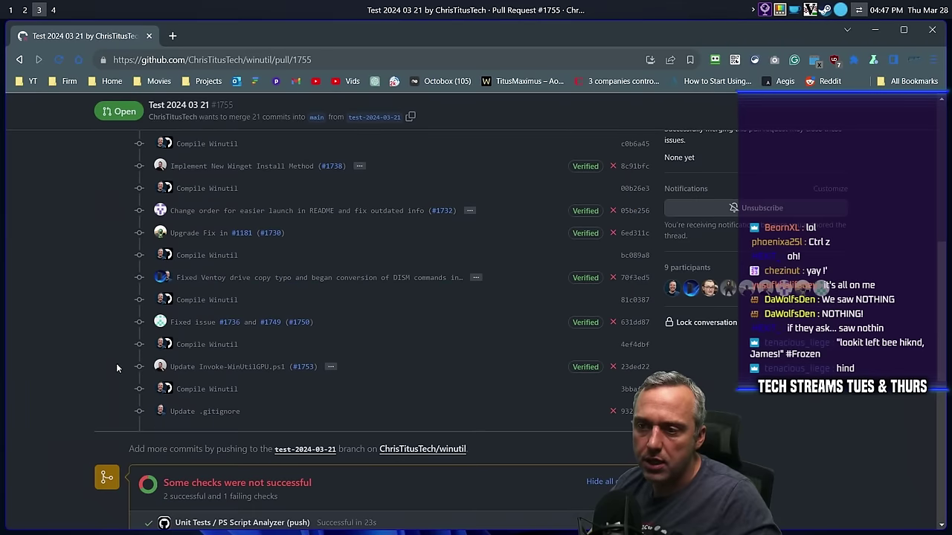
pyautogui.scroll(6, 116, 363)
pyautogui.click(428, 248)
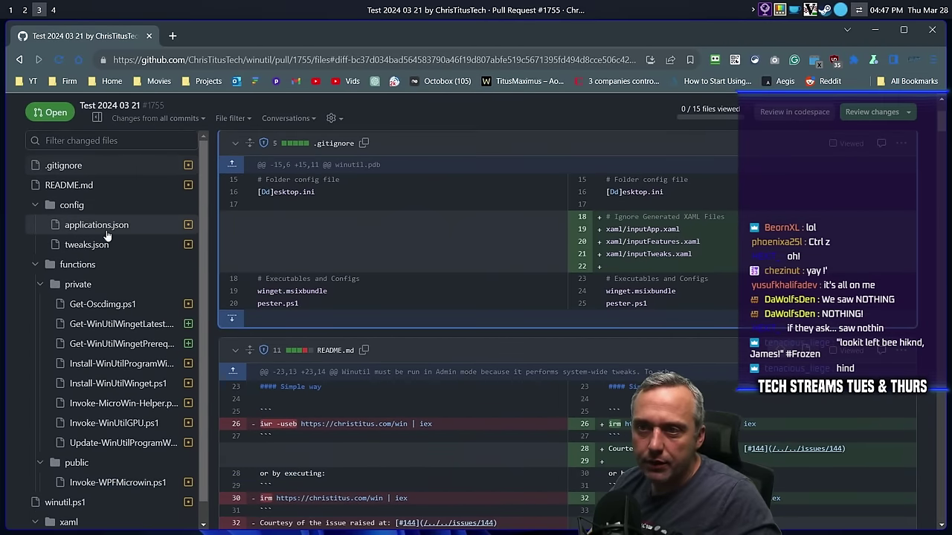
pyautogui.click(109, 227)
pyautogui.scroll(-15, 512, 312)
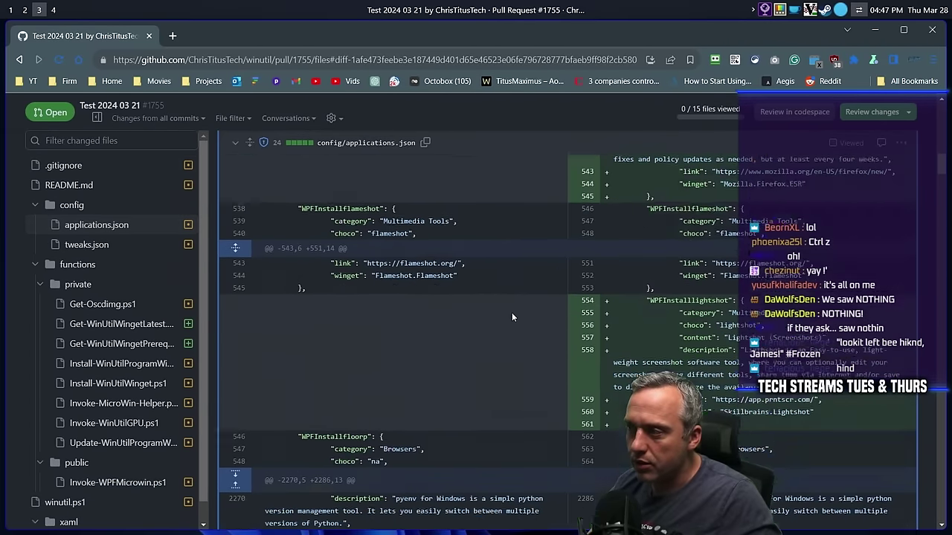
pyautogui.scroll(-4, 511, 316)
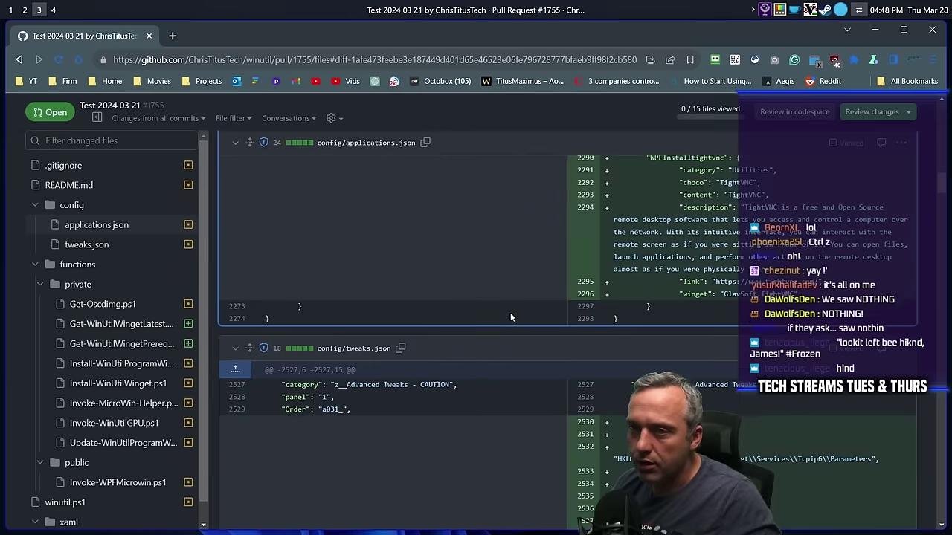
# Examine the pull request's changes to config/tweaks.json and the Get-Oscdimg.ps1 description.
pyautogui.click(105, 252)
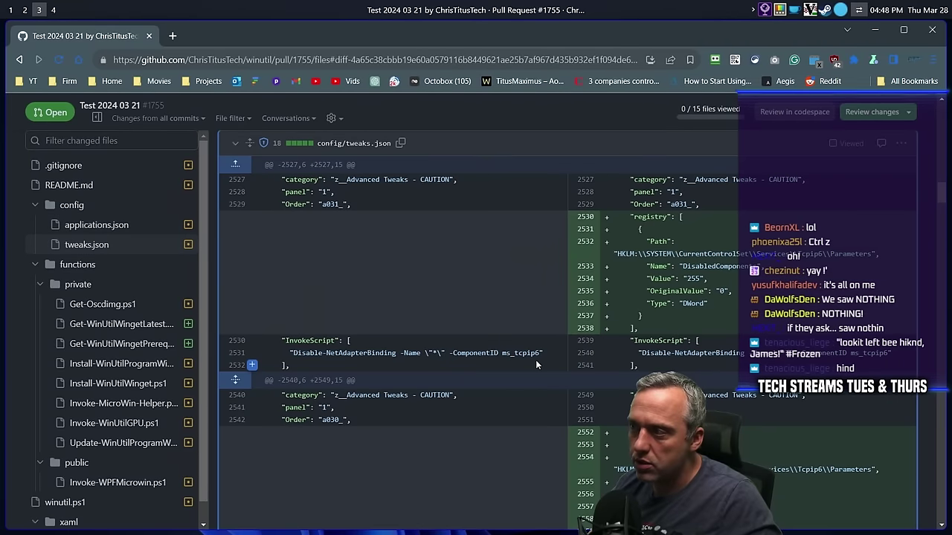
pyautogui.scroll(-3, 530, 374)
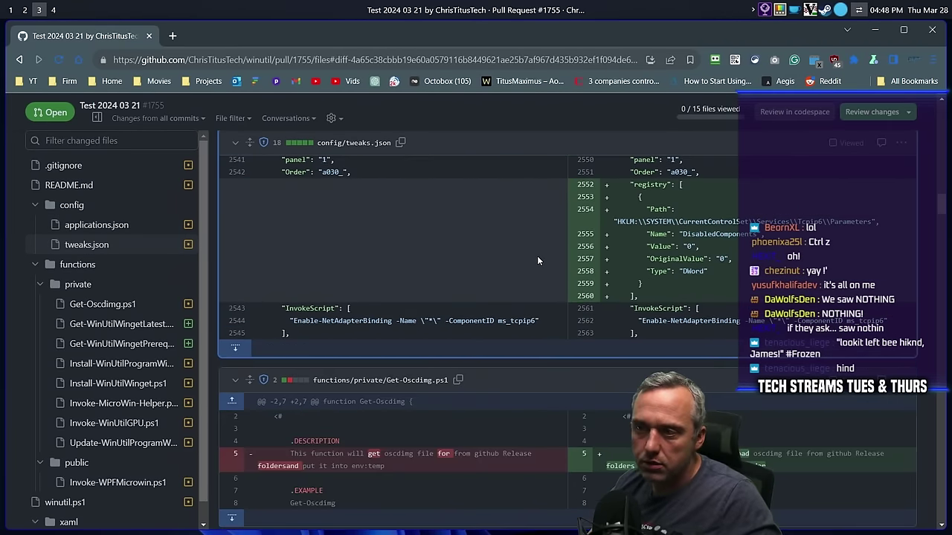
pyautogui.scroll(-2, 536, 256)
pyautogui.scroll(-1, 505, 289)
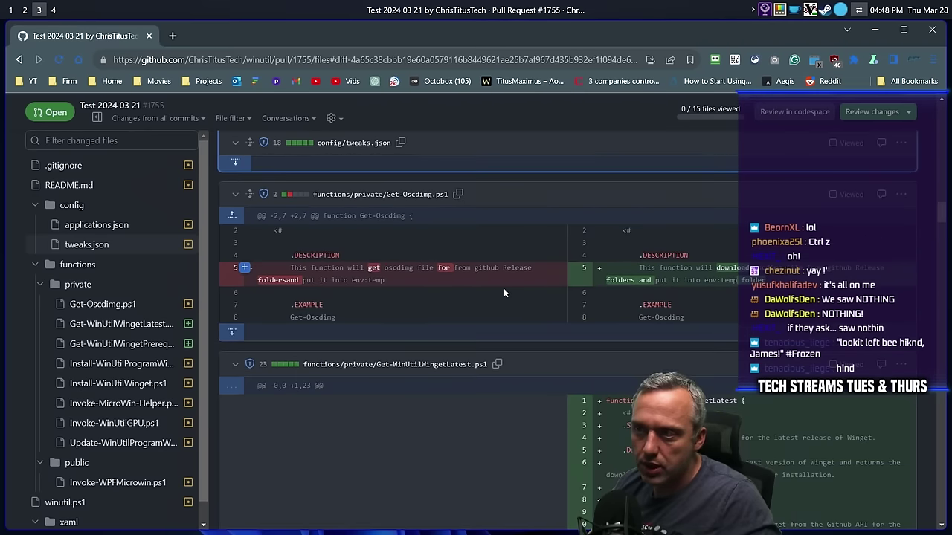
# Examine the added Get-WinUtilWingetLatest.ps1 and Get-WinUtilWingetPrerequisites.ps1 functions and the Install-WinUtilProgramWinget.ps1 diff.
pyautogui.scroll(-3, 503, 287)
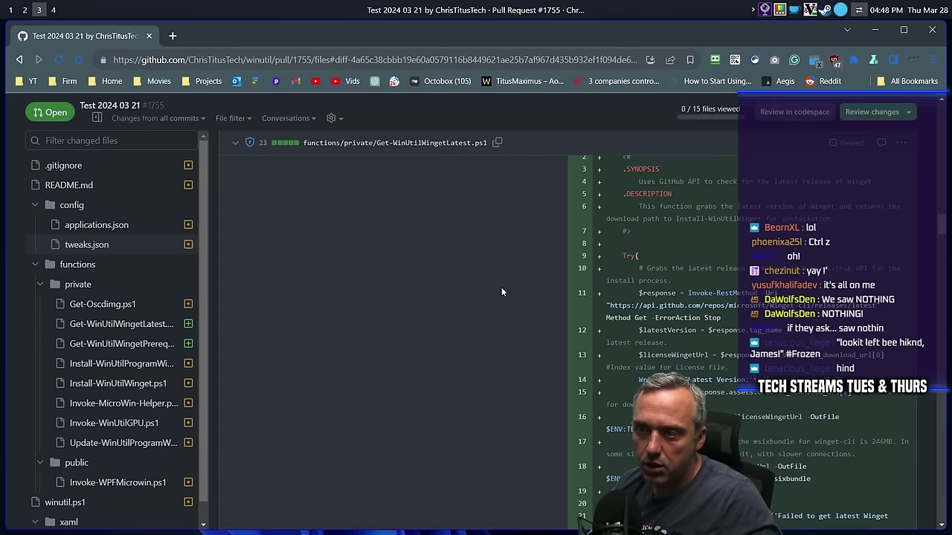
pyautogui.scroll(1, 501, 291)
pyautogui.scroll(-15, 501, 291)
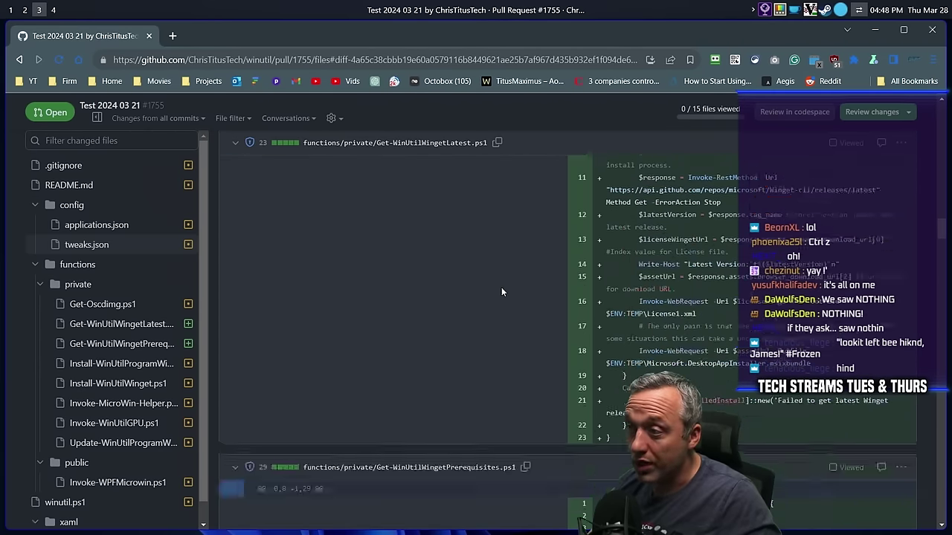
pyautogui.scroll(-3, 498, 292)
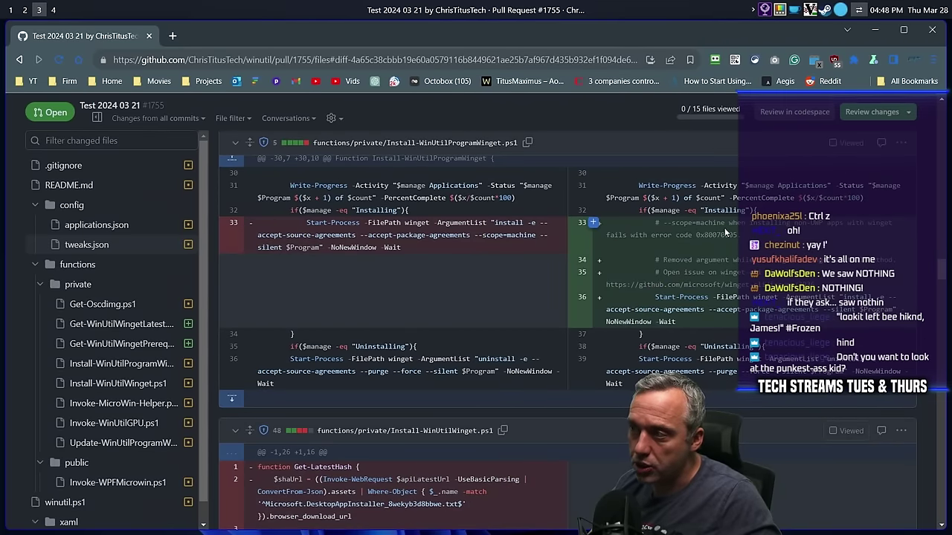
# Read through the Install-WinUtilWinget.ps1 diff, comparing the removed installer code with the new Chocolatey and manual Winget install branches.
pyautogui.scroll(-2, 502, 355)
pyautogui.scroll(-2, 501, 356)
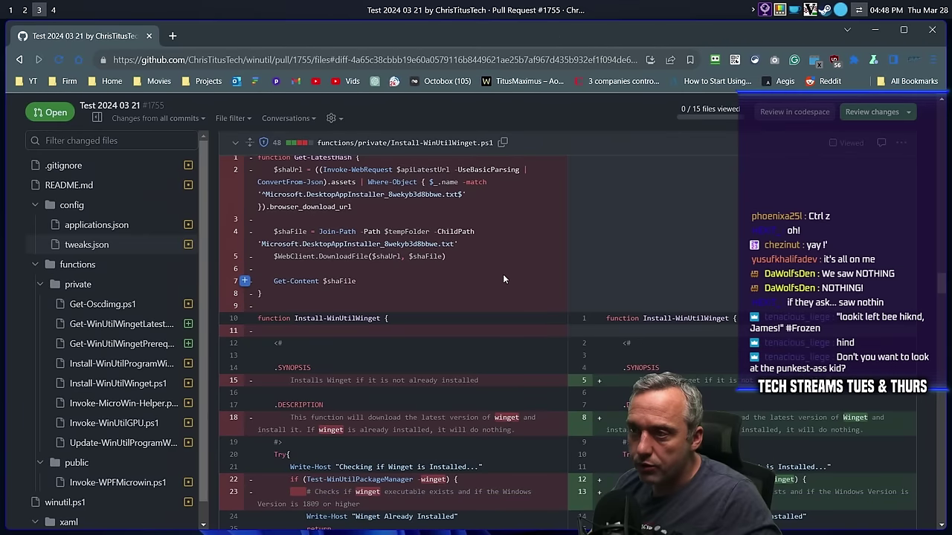
pyautogui.scroll(-2, 494, 275)
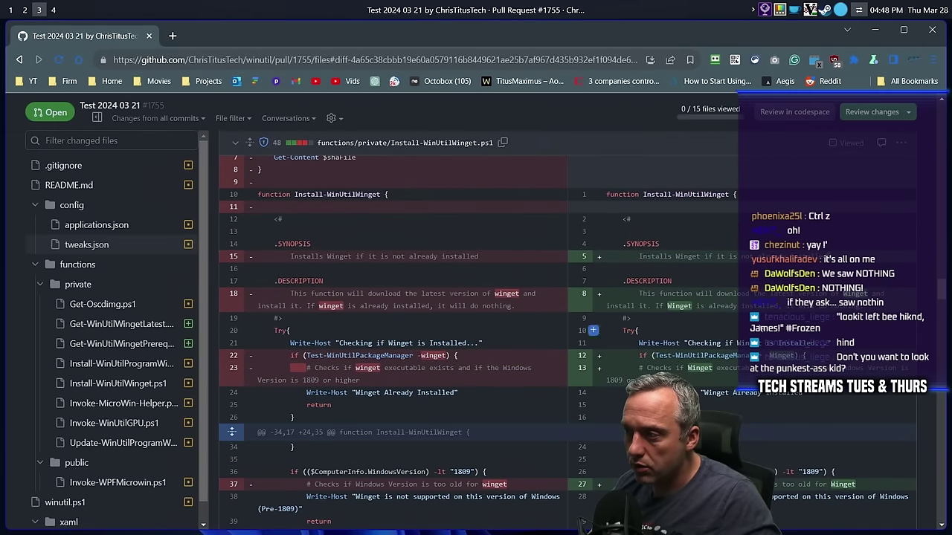
pyautogui.scroll(-3, 456, 307)
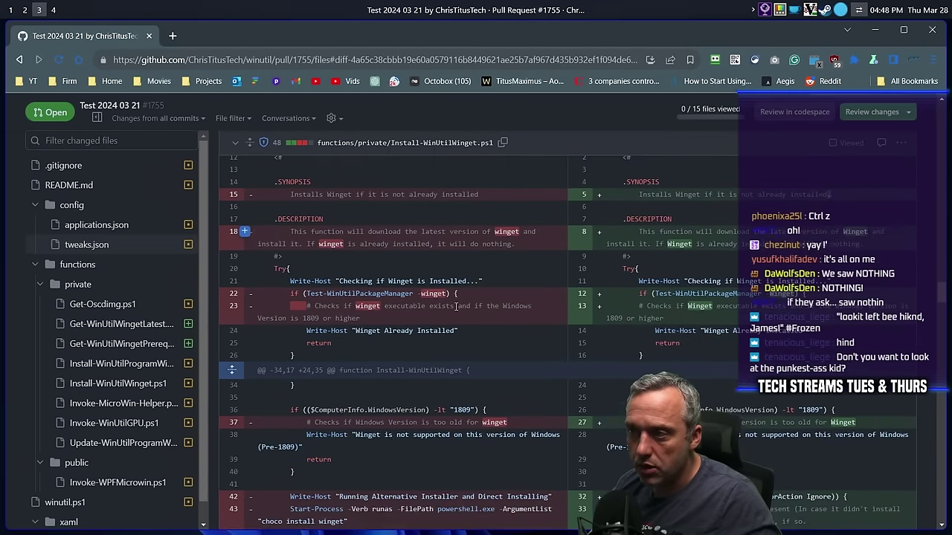
pyautogui.scroll(-3, 457, 301)
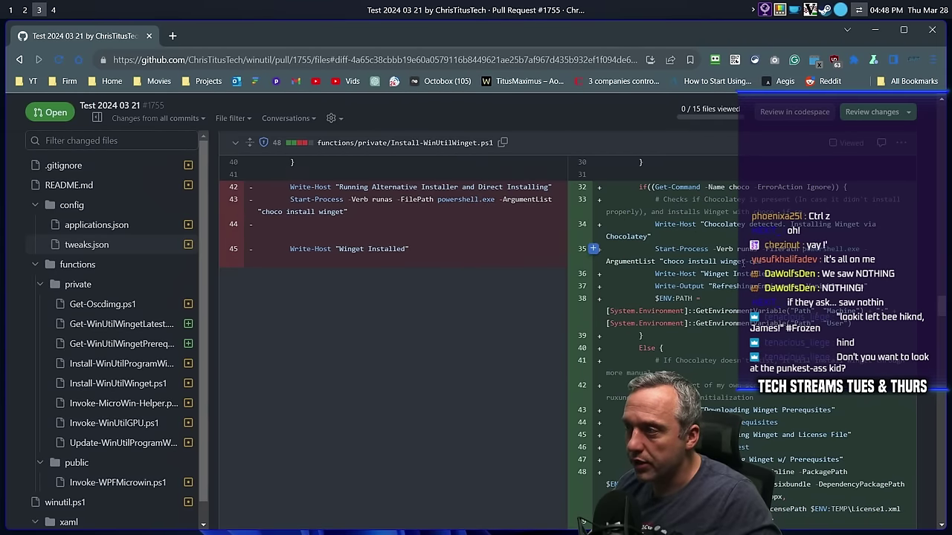
pyautogui.scroll(-1, 627, 246)
pyautogui.scroll(1, 507, 238)
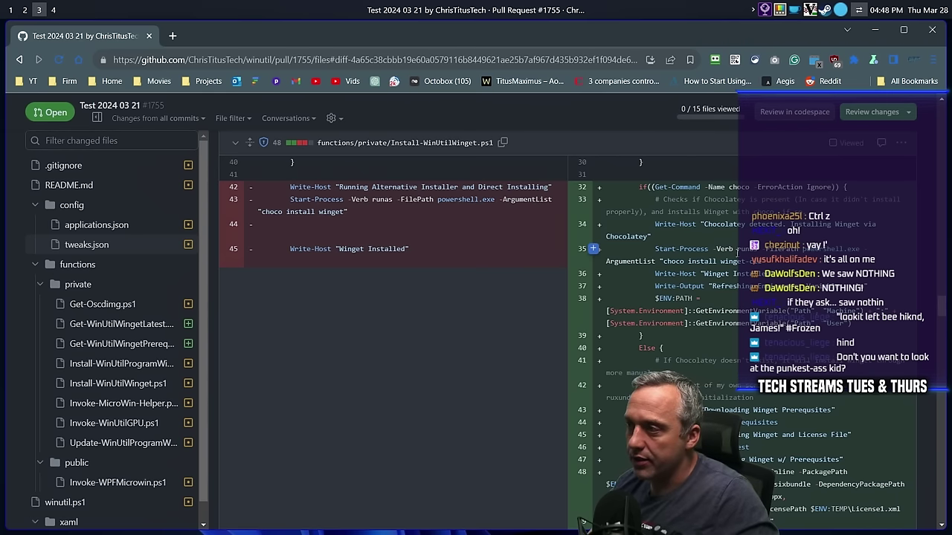
pyautogui.scroll(-3, 840, 232)
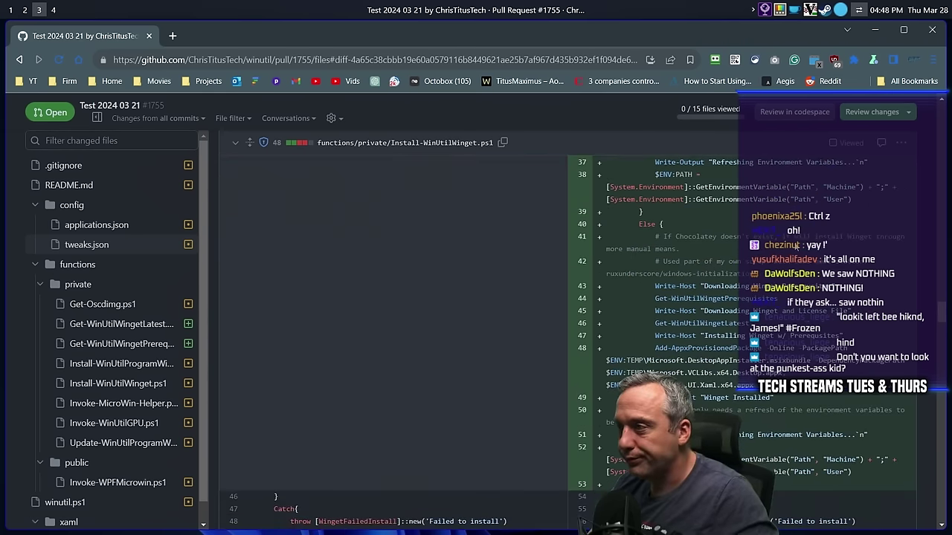
pyautogui.scroll(3, 734, 210)
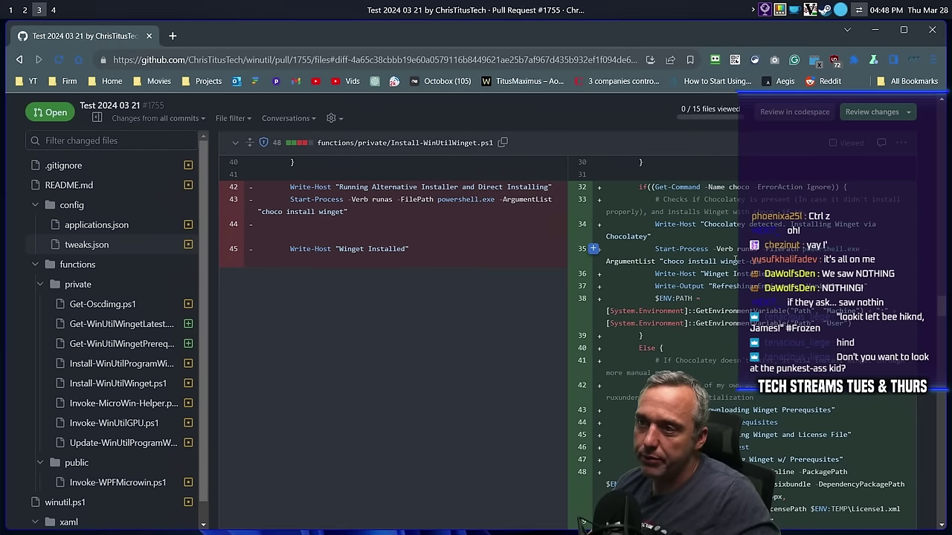
pyautogui.scroll(-5, 777, 265)
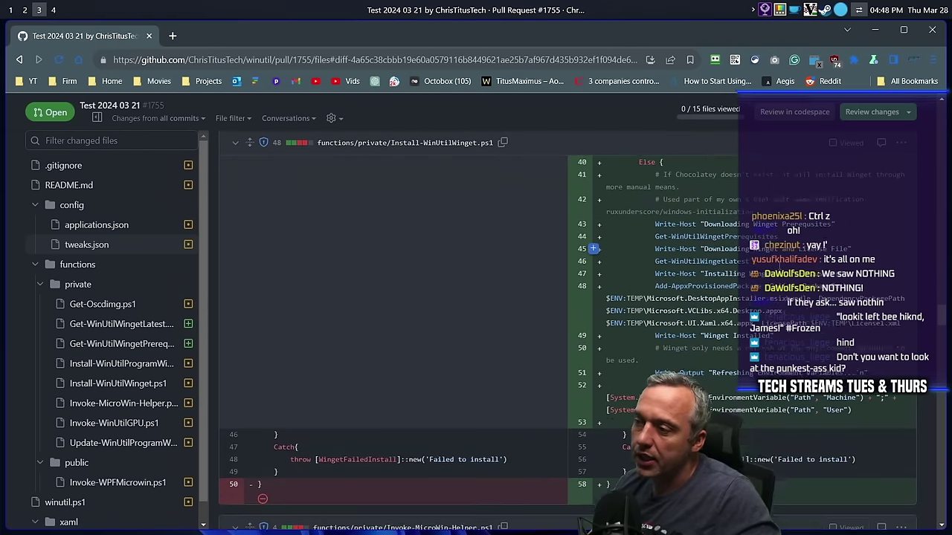
# Examine the diffs of Invoke-MicroWin-Helper.ps1, Invoke-WinUtilGPU.ps1 and Update-WinUtilProgramWinget.ps1.
pyautogui.scroll(-5, 777, 264)
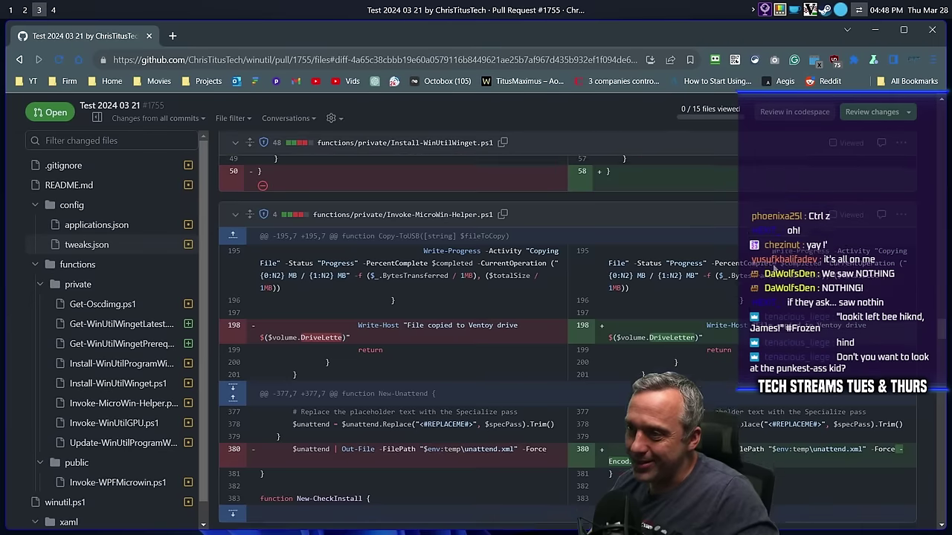
pyautogui.scroll(-1, 751, 268)
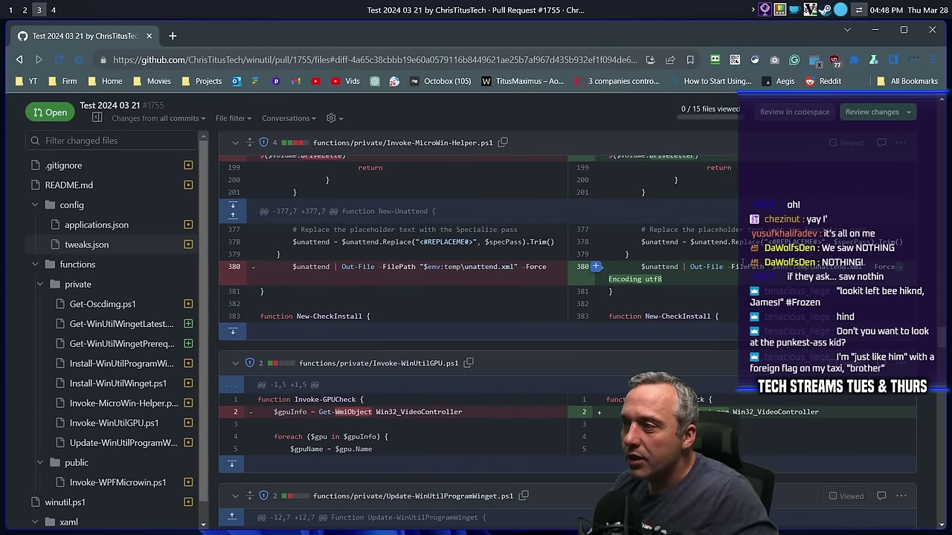
pyautogui.scroll(-2, 742, 261)
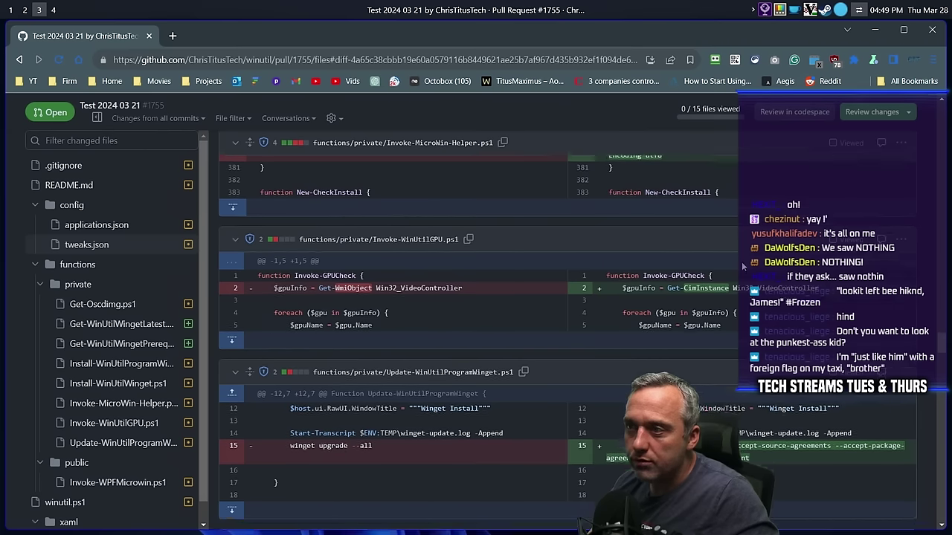
pyautogui.scroll(-1, 742, 282)
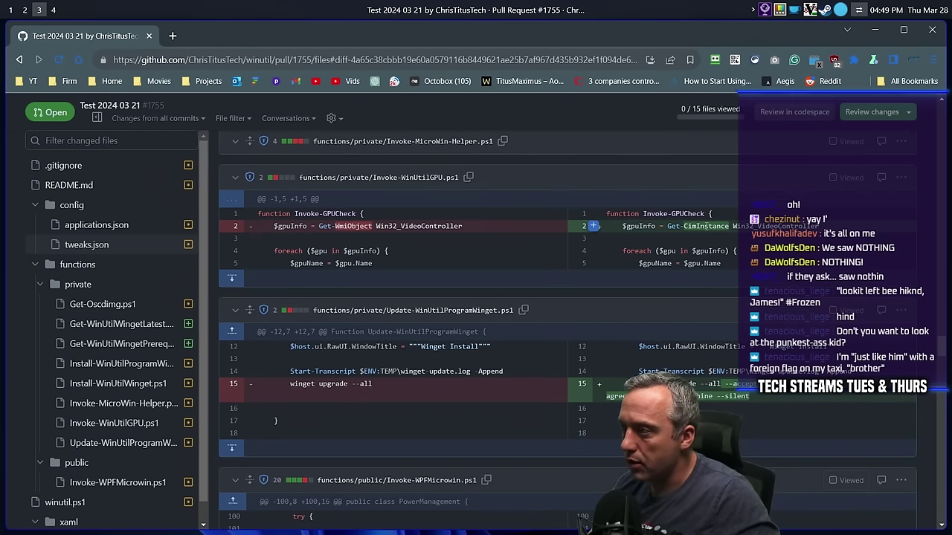
# Examine the Invoke-WPFMicrowin.ps1 diff, comparing the removed dism commands with the Mount-, Dismount- and Export-WindowsImage replacements.
pyautogui.scroll(-2, 706, 227)
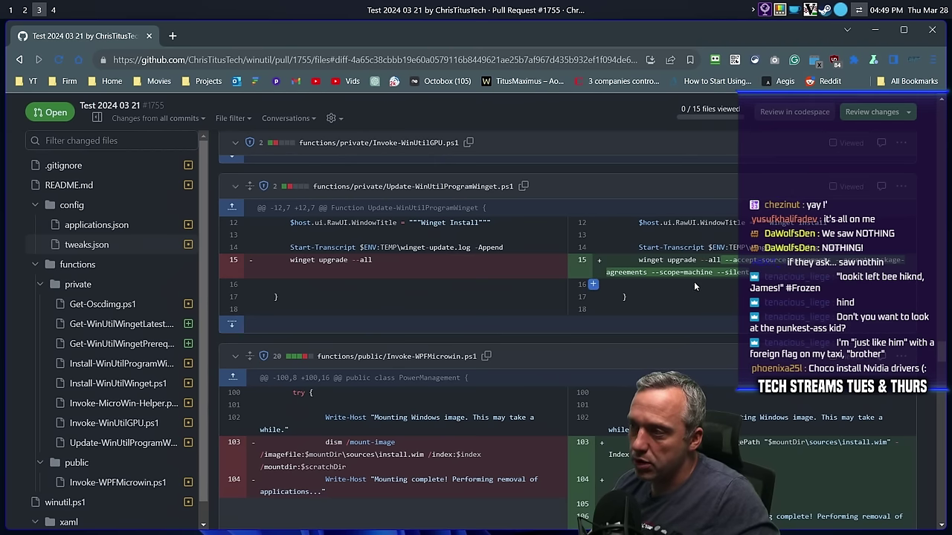
pyautogui.scroll(-1, 714, 297)
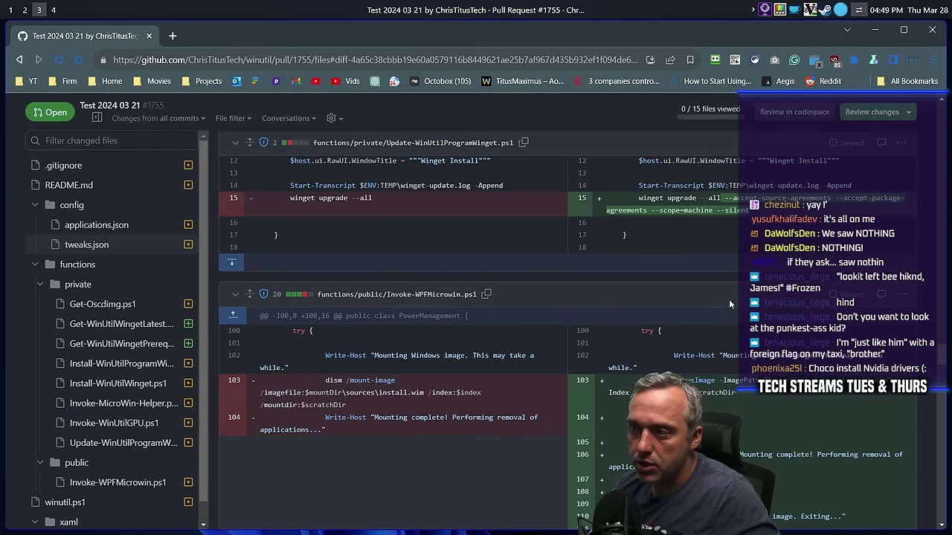
pyautogui.scroll(-2, 617, 490)
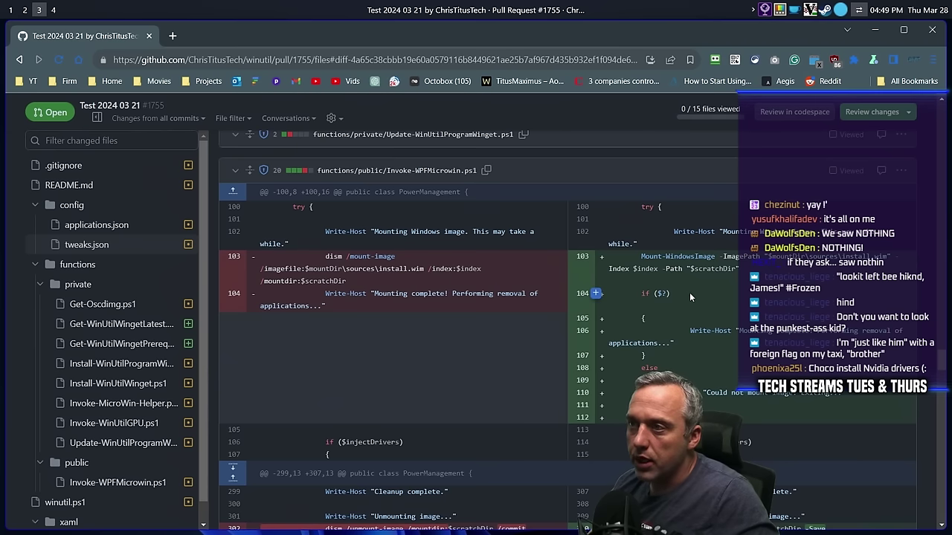
pyautogui.scroll(-1, 732, 324)
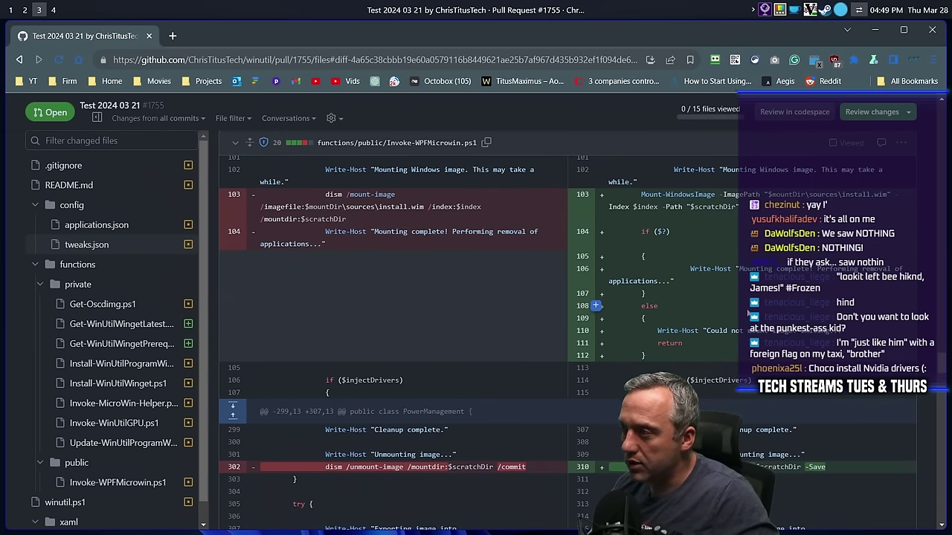
pyautogui.scroll(3, 747, 314)
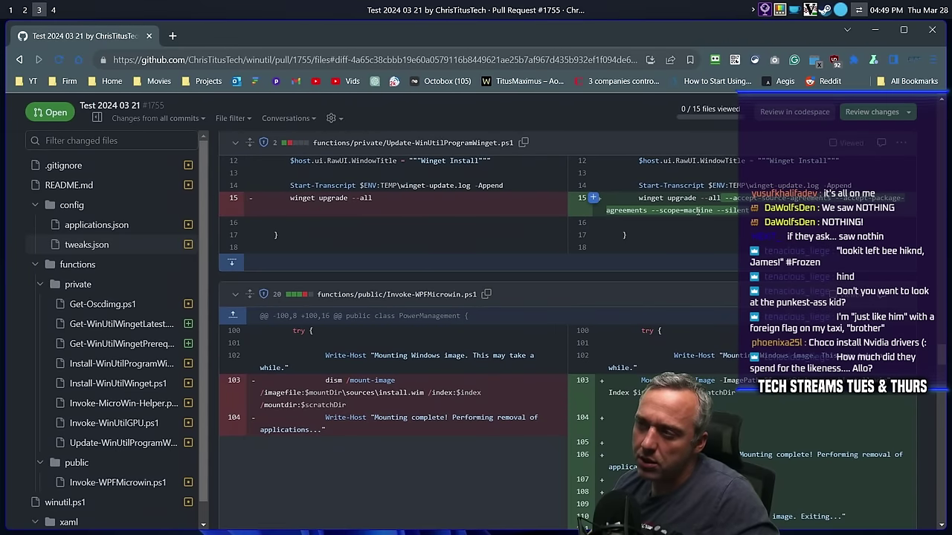
pyautogui.scroll(-10, 731, 280)
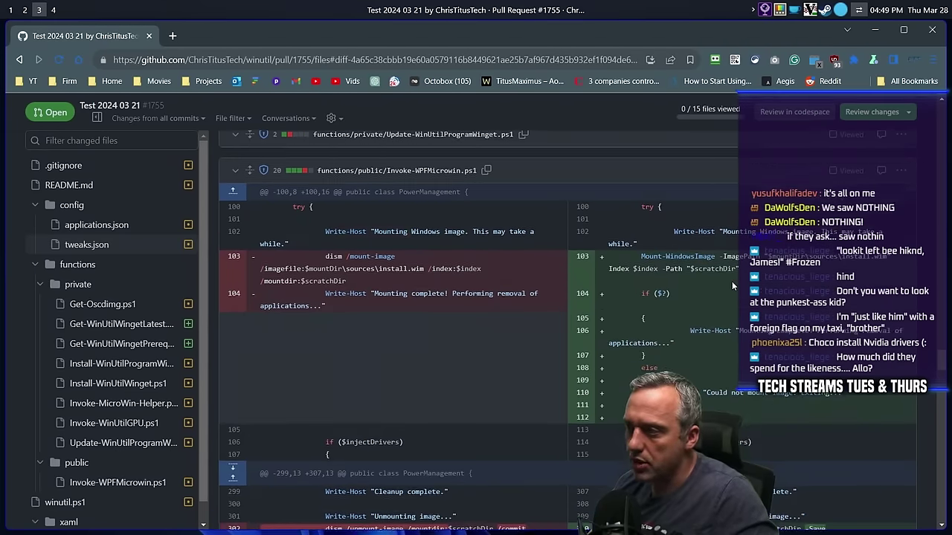
pyautogui.scroll(-1, 730, 275)
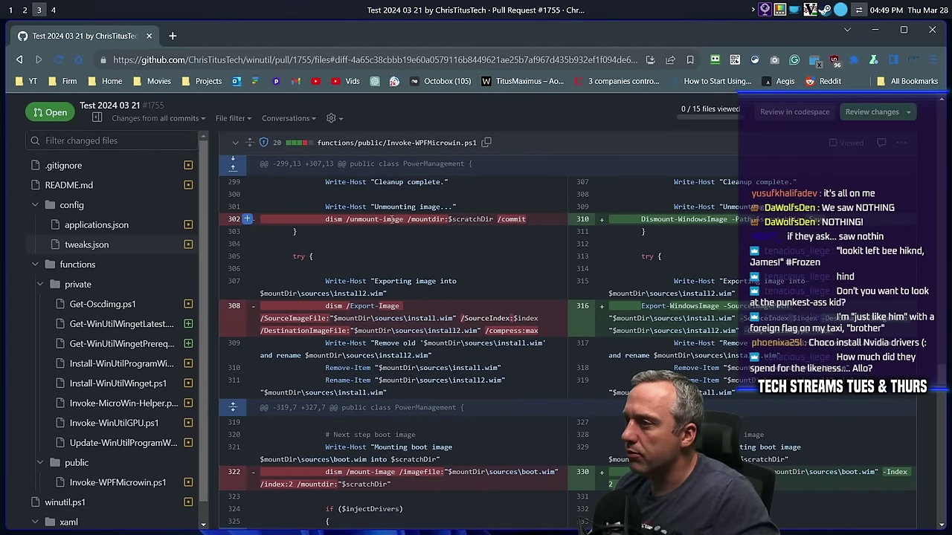
pyautogui.scroll(3, 706, 258)
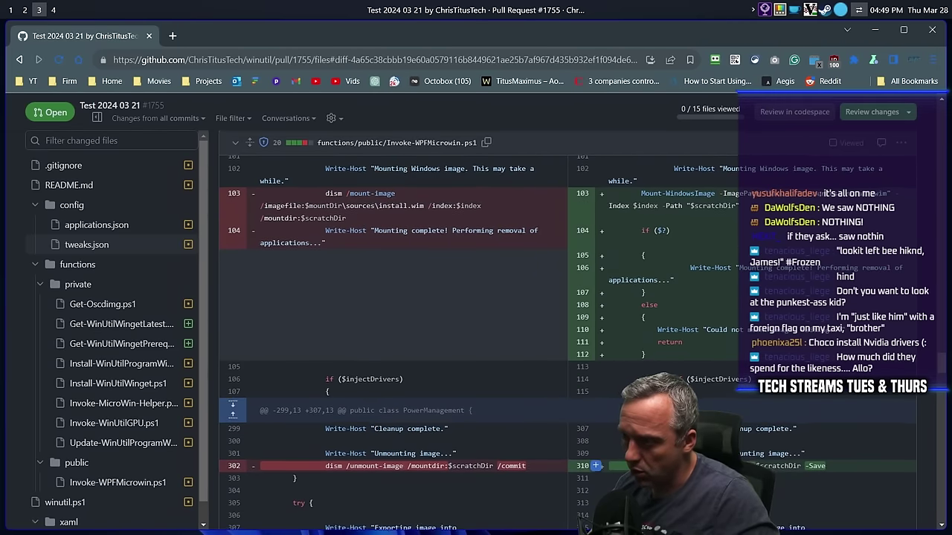
pyautogui.scroll(-3, 682, 276)
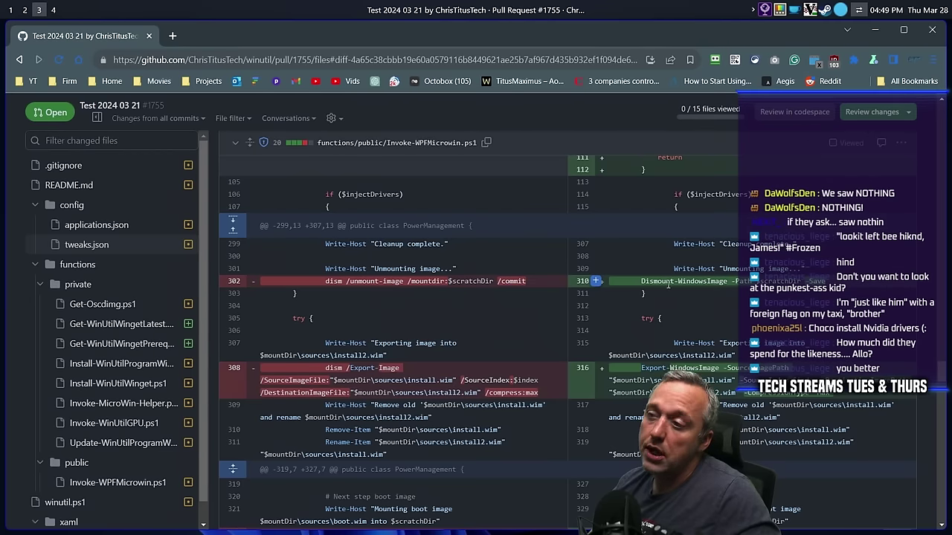
pyautogui.scroll(-1, 672, 277)
pyautogui.scroll(-2, 675, 309)
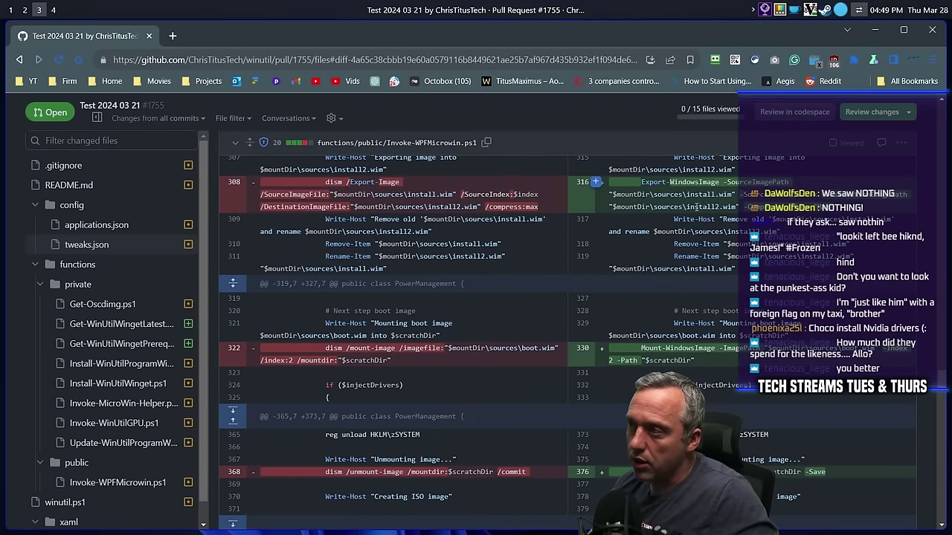
pyautogui.scroll(-2, 726, 225)
pyautogui.scroll(-3, 725, 224)
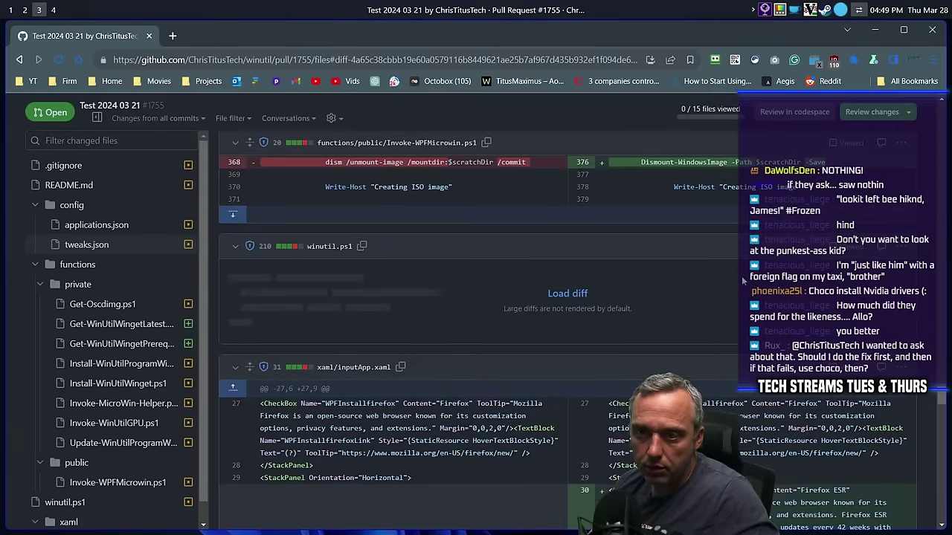
# Examine the application entries added in the xaml/inputApp.xaml diff through to the end of the changed files.
pyautogui.scroll(-1, 741, 280)
pyautogui.scroll(-4, 741, 280)
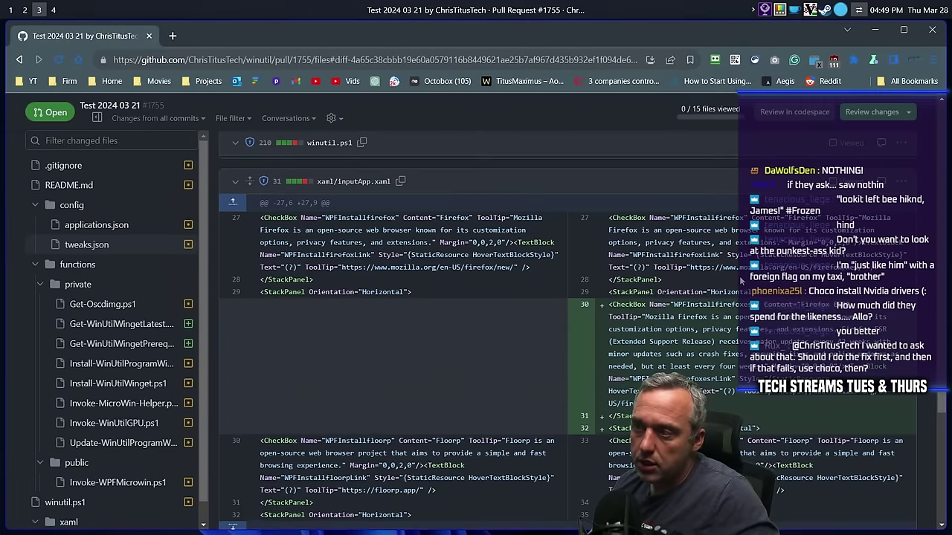
pyautogui.scroll(-14, 740, 281)
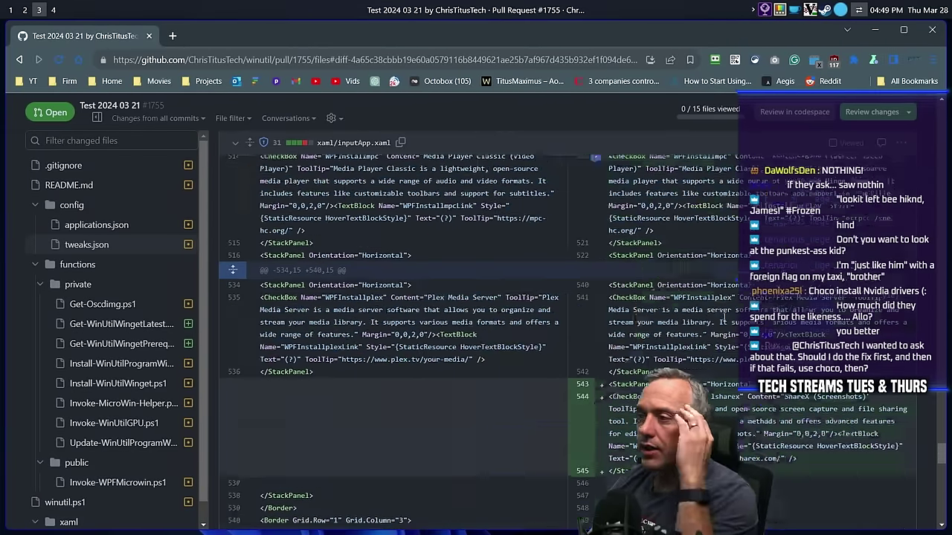
pyautogui.scroll(-7, 720, 316)
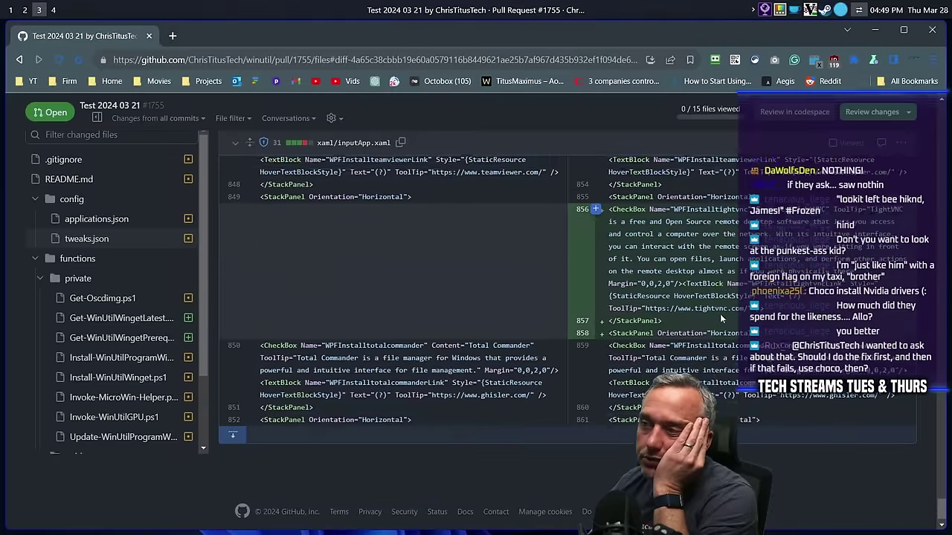
pyautogui.click(909, 112)
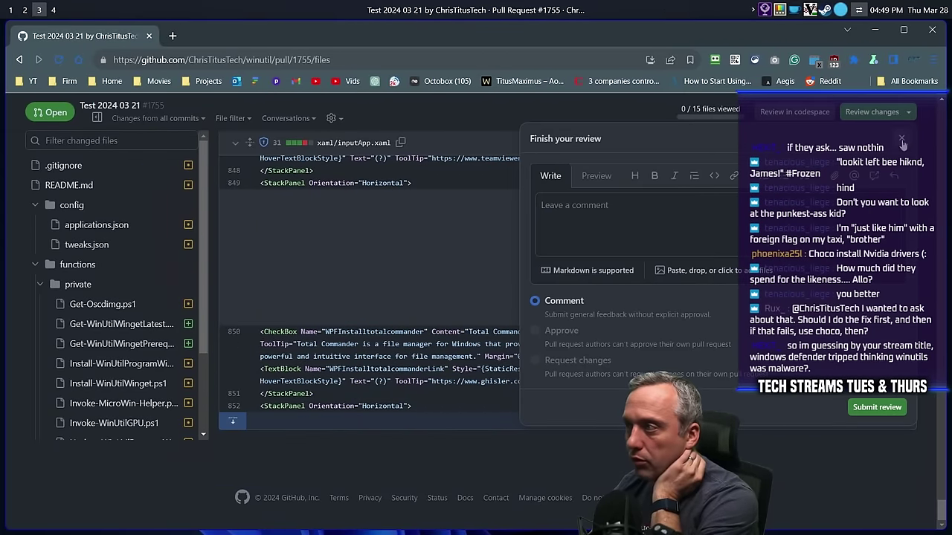
pyautogui.click(902, 144)
# Go through the pull request's conversation and checks, and squash and merge it into main.
pyautogui.press('Home')
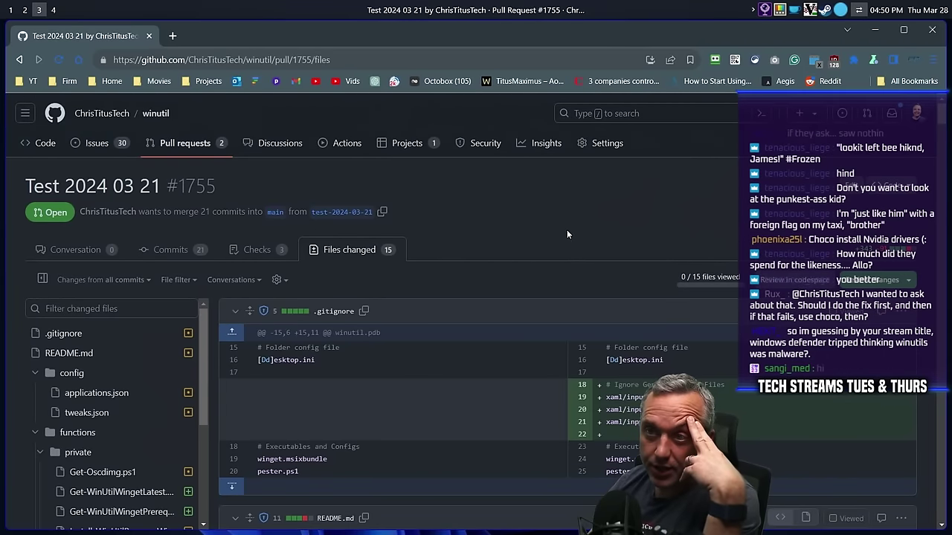
pyautogui.click(70, 254)
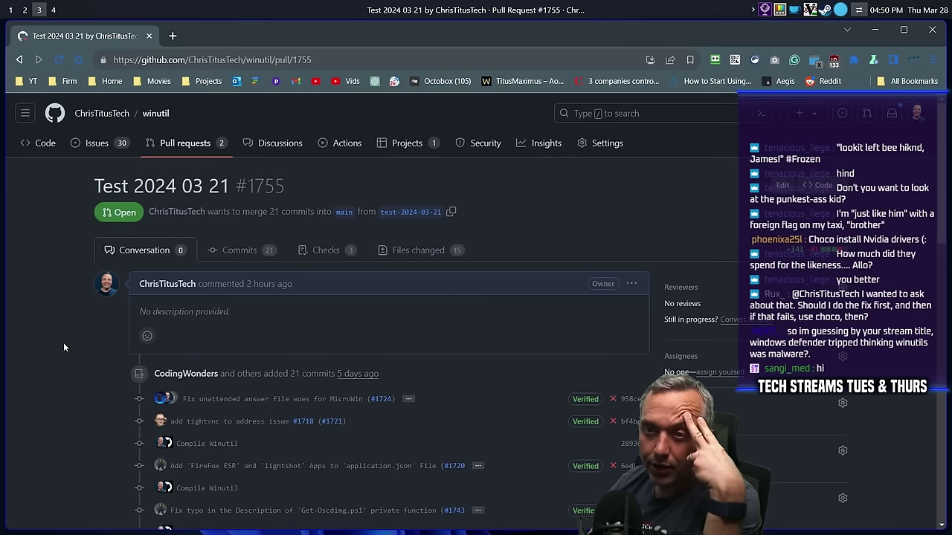
pyautogui.scroll(-3, 54, 344)
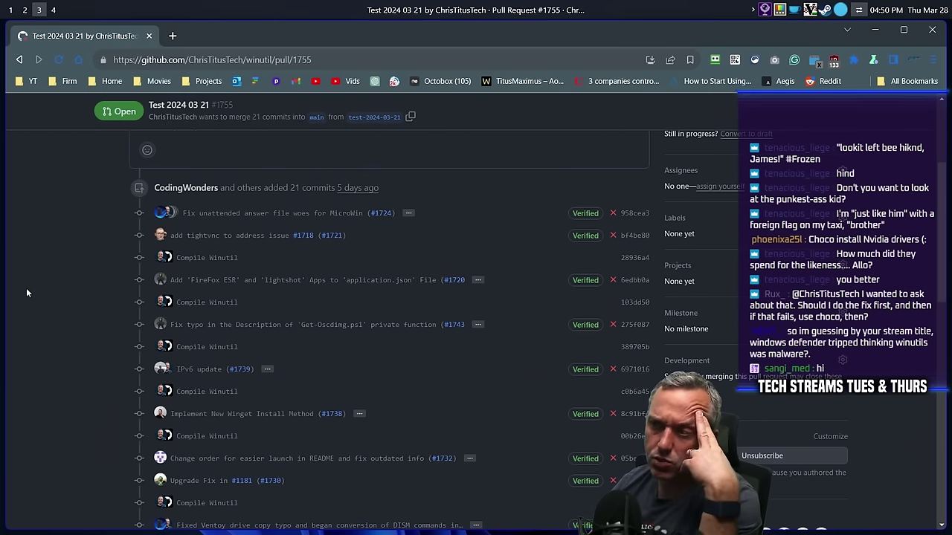
pyautogui.scroll(-8, 26, 292)
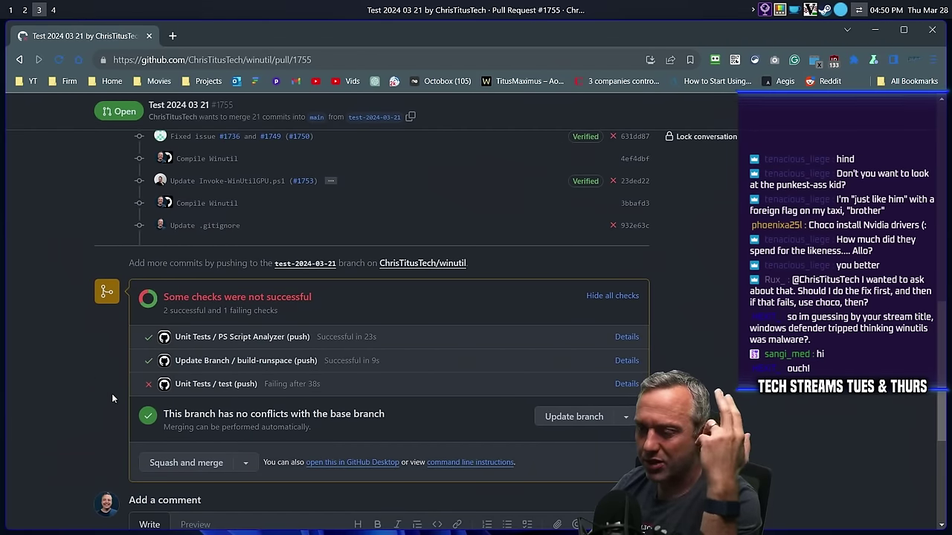
pyautogui.click(171, 474)
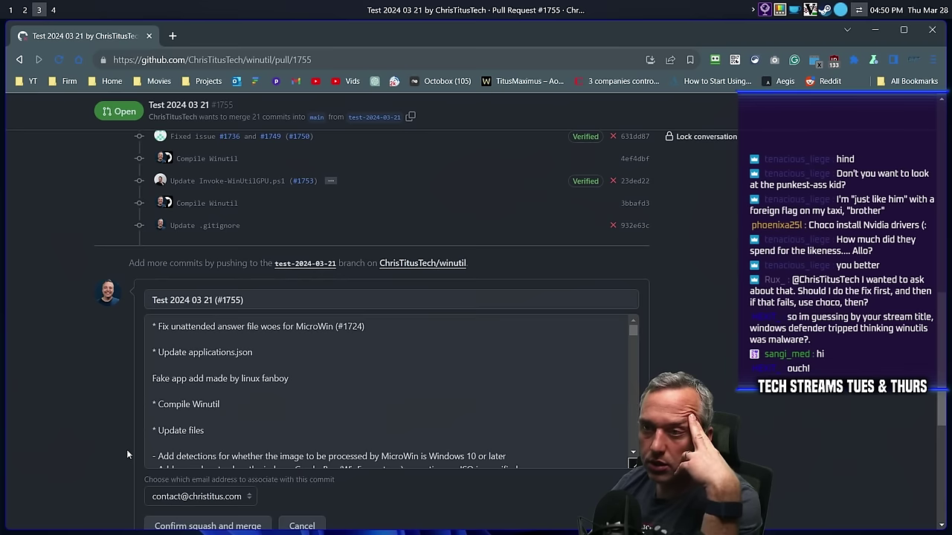
pyautogui.scroll(-3, 45, 387)
pyautogui.click(190, 215)
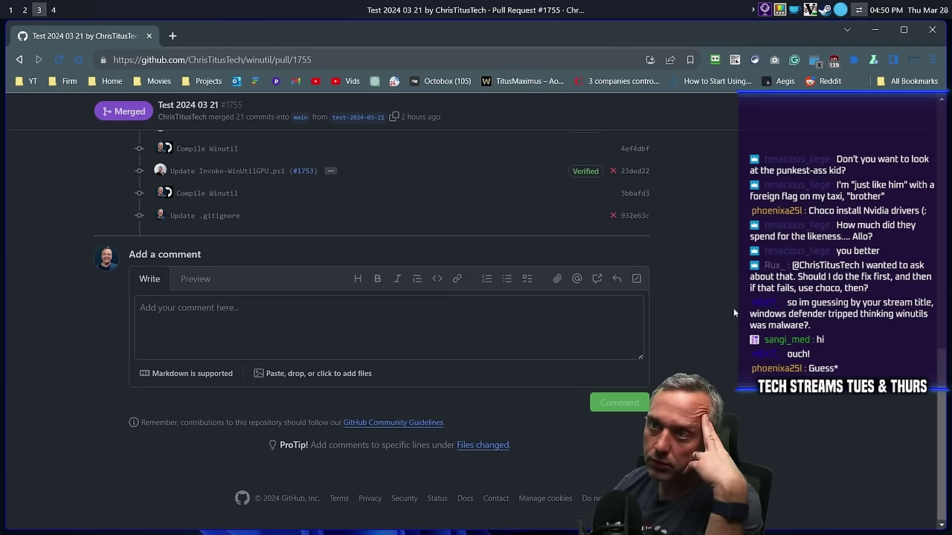
# Create a new branch named test-2024-03-28 from main in the winutil repository.
pyautogui.scroll(10, 733, 308)
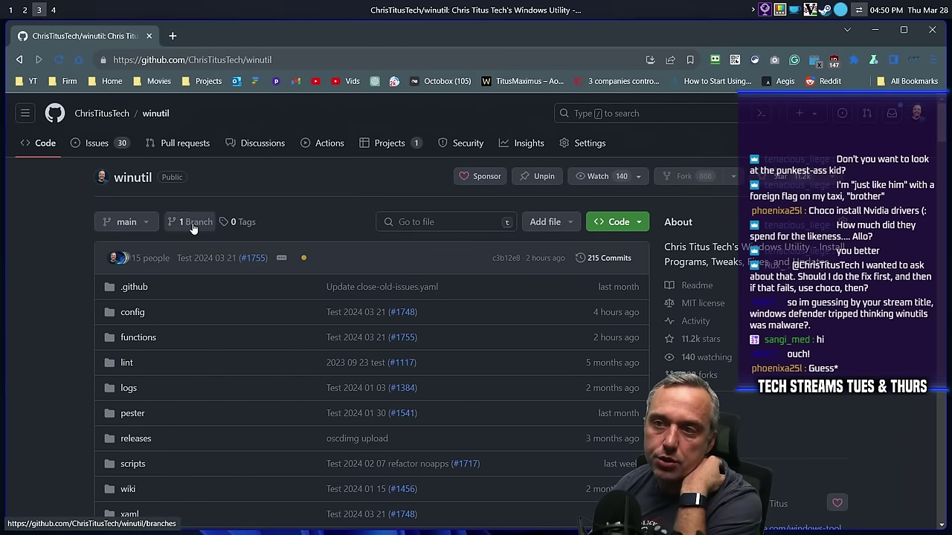
pyautogui.click(192, 222)
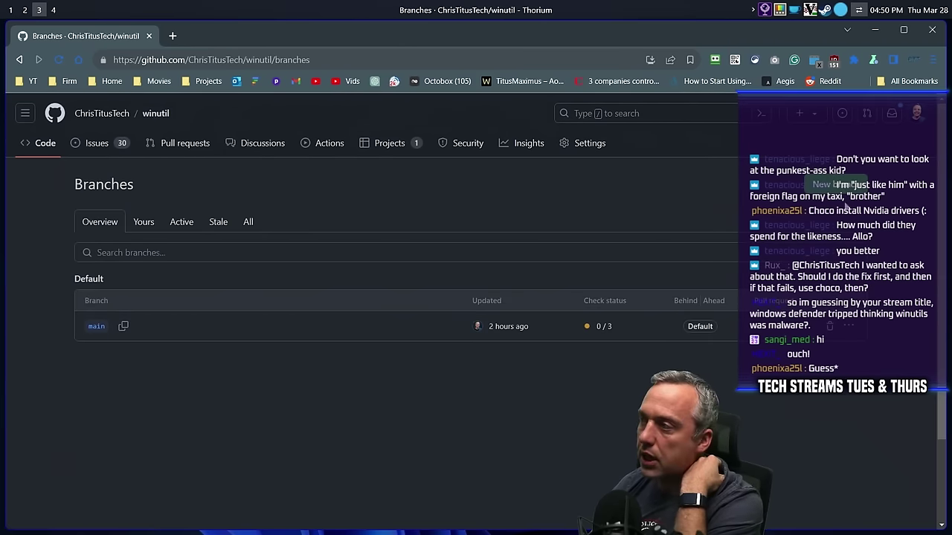
pyautogui.click(822, 184)
pyautogui.click(439, 292)
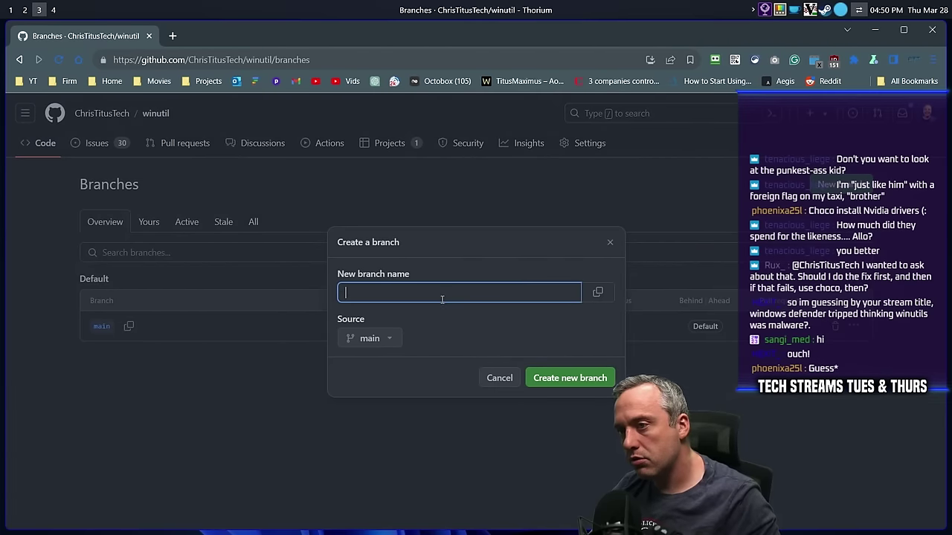
pyautogui.write('test')
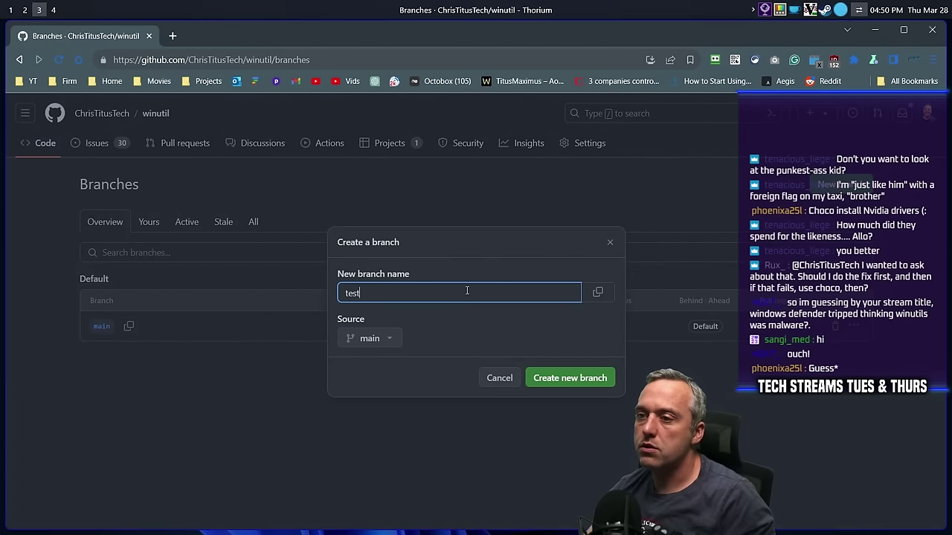
pyautogui.write('-2024-03-28')
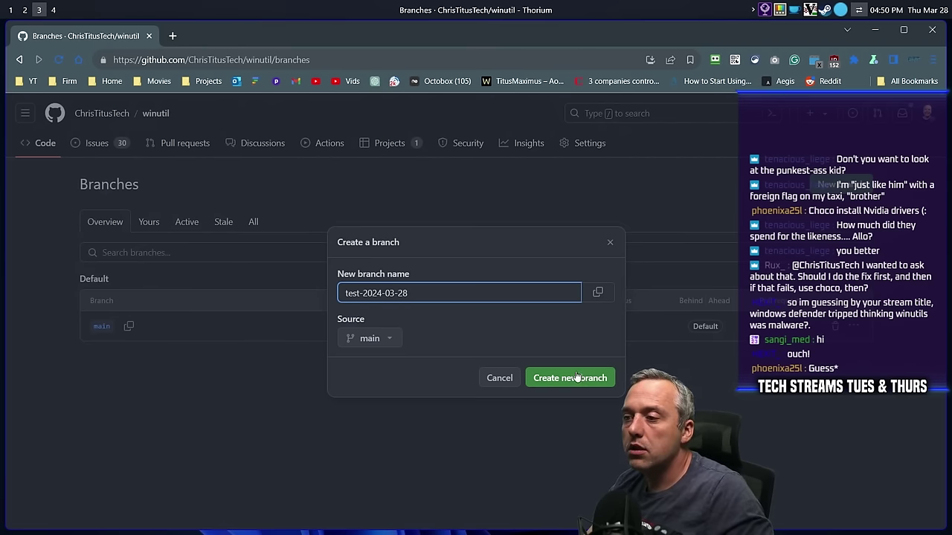
pyautogui.click(599, 379)
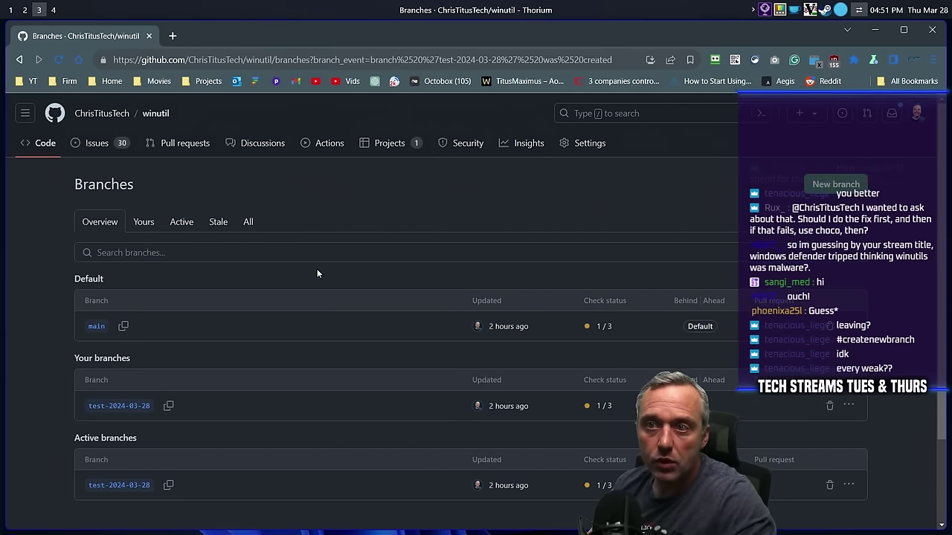
# Return to the winutil repository page and view its workflow runs in Actions.
pyautogui.click(164, 113)
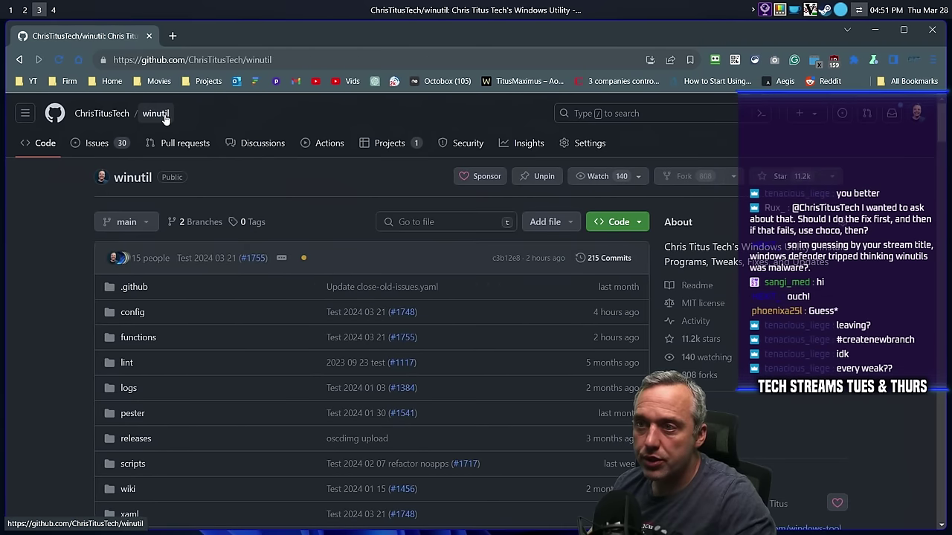
pyautogui.scroll(-2, 52, 209)
pyautogui.scroll(2, 52, 246)
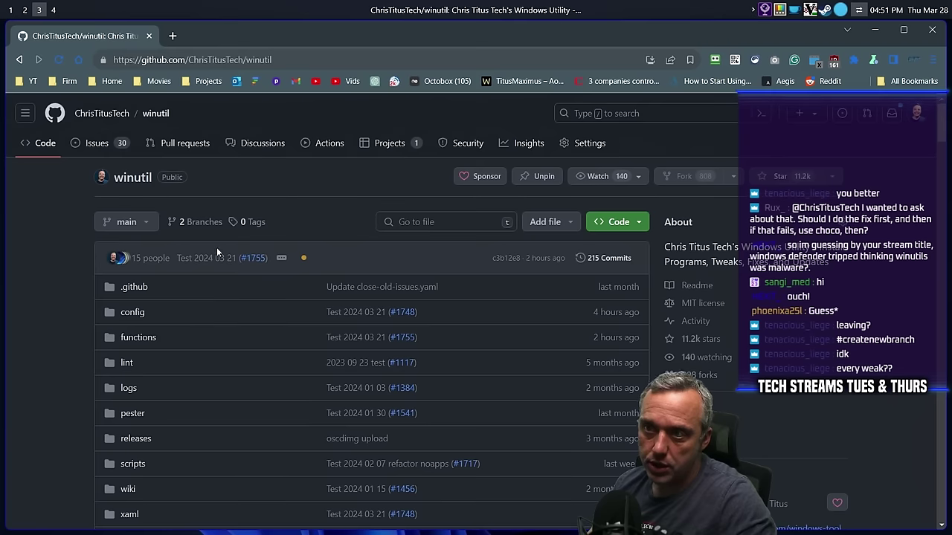
pyautogui.click(325, 145)
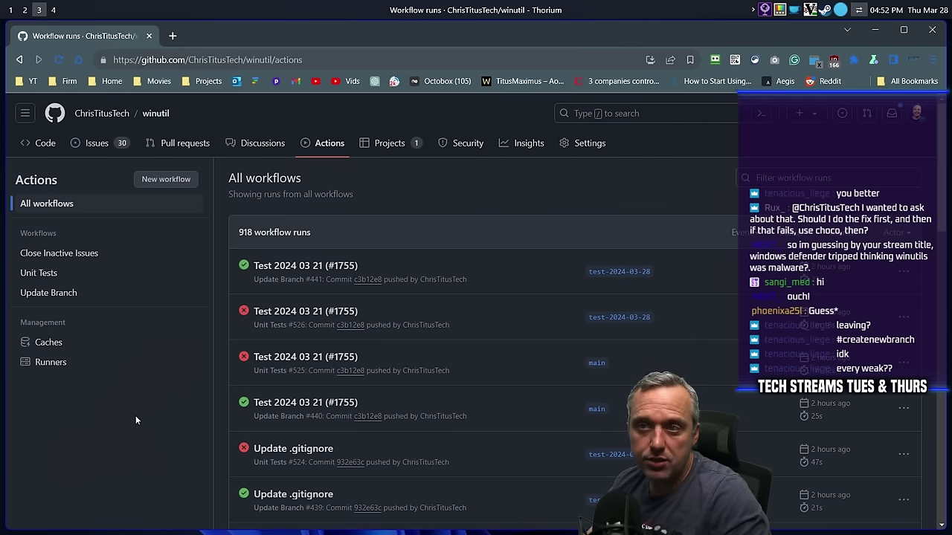
# Open the raw version of winutil.ps1 from the main branch of the winutil repository.
pyautogui.click(158, 115)
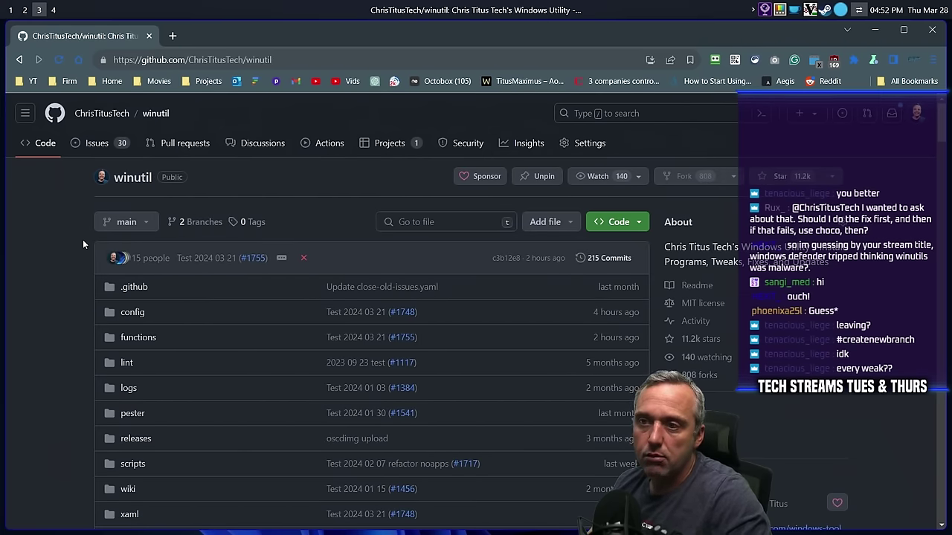
pyautogui.scroll(-2, 81, 240)
pyautogui.scroll(-3, 81, 239)
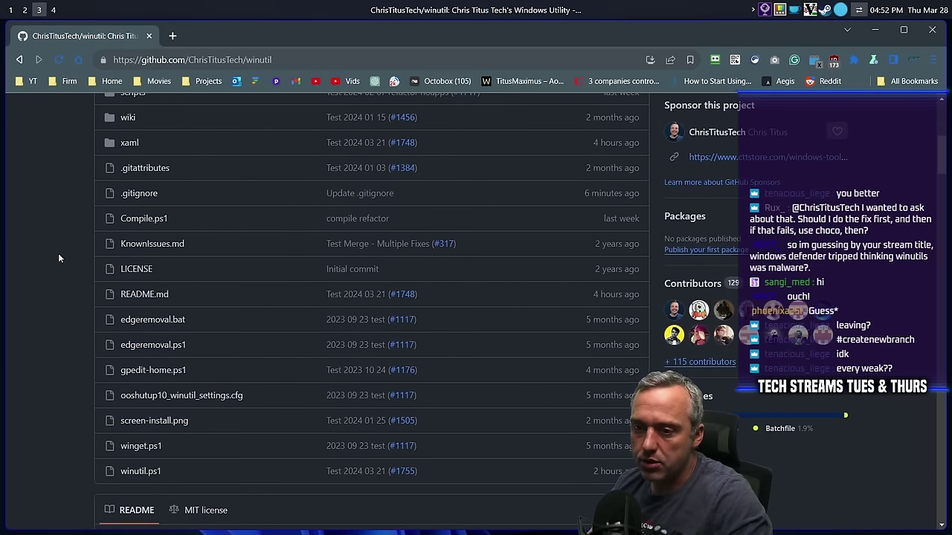
pyautogui.scroll(5, 59, 258)
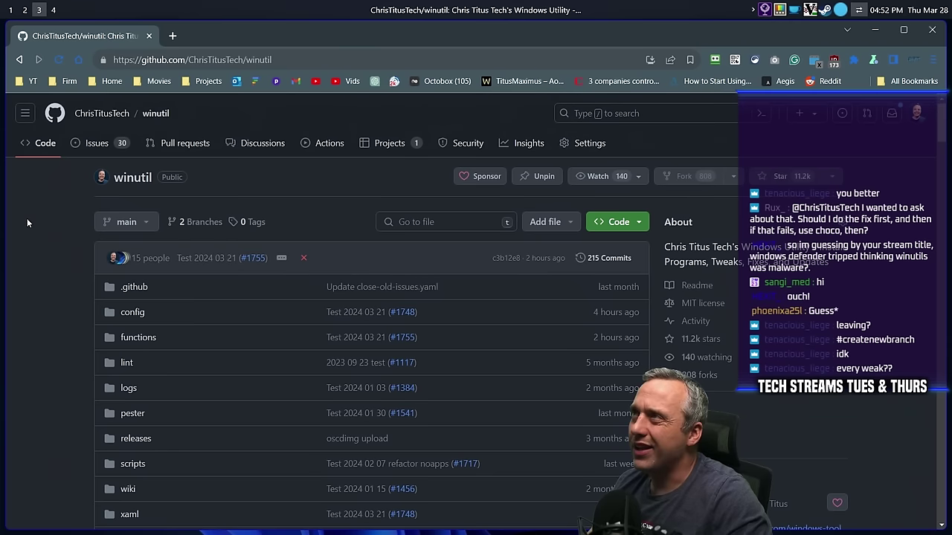
pyautogui.scroll(-5, 24, 225)
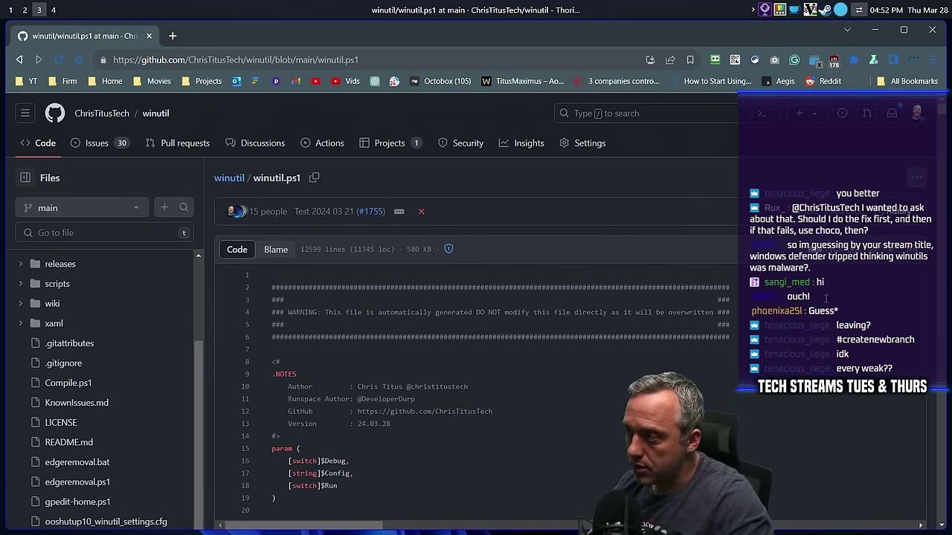
pyautogui.click(781, 247)
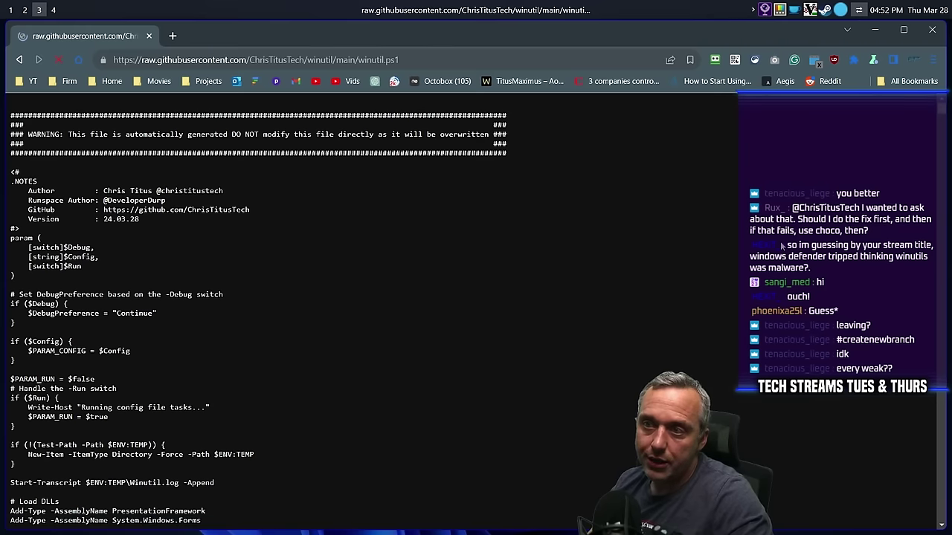
# Search the raw winutil.ps1 script for "ciminsta".
pyautogui.hotkey('ctrl', 'f')
pyautogui.scroll(-1, 421, 269)
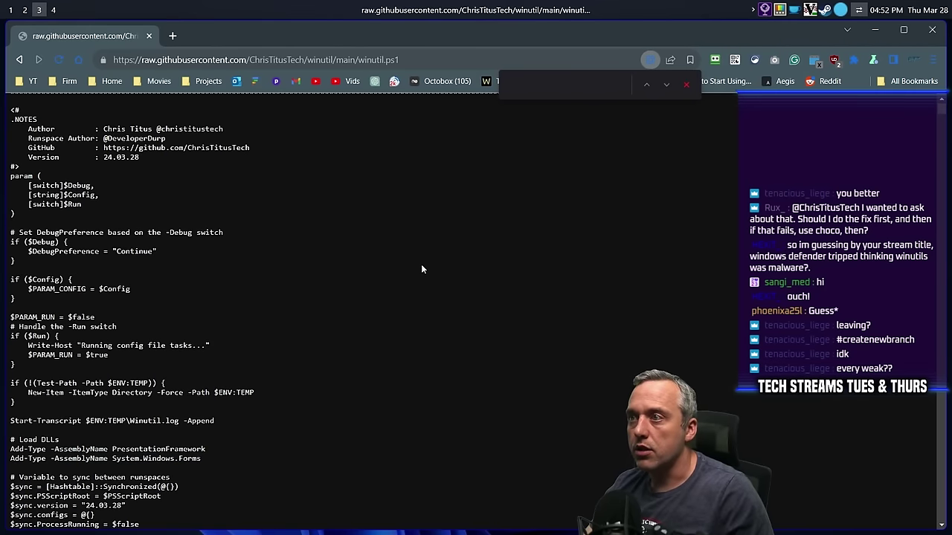
pyautogui.write('ciminsta')
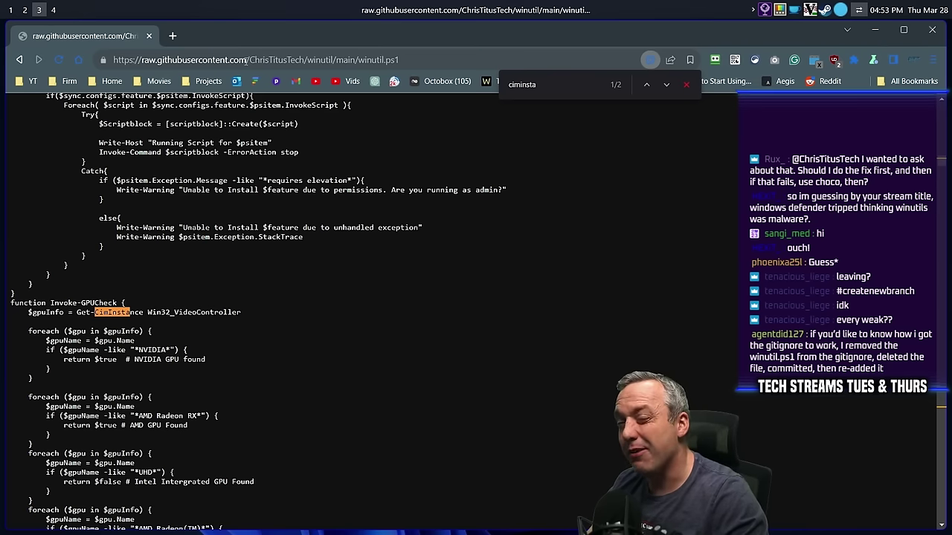
pyautogui.click(245, 60)
pyautogui.hotkey('ctrl', 'c')
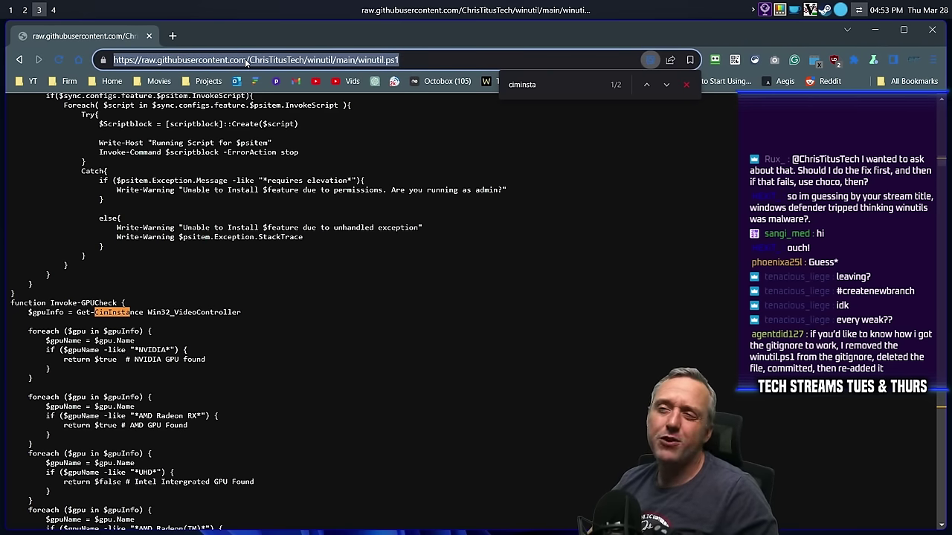
pyautogui.click(348, 284)
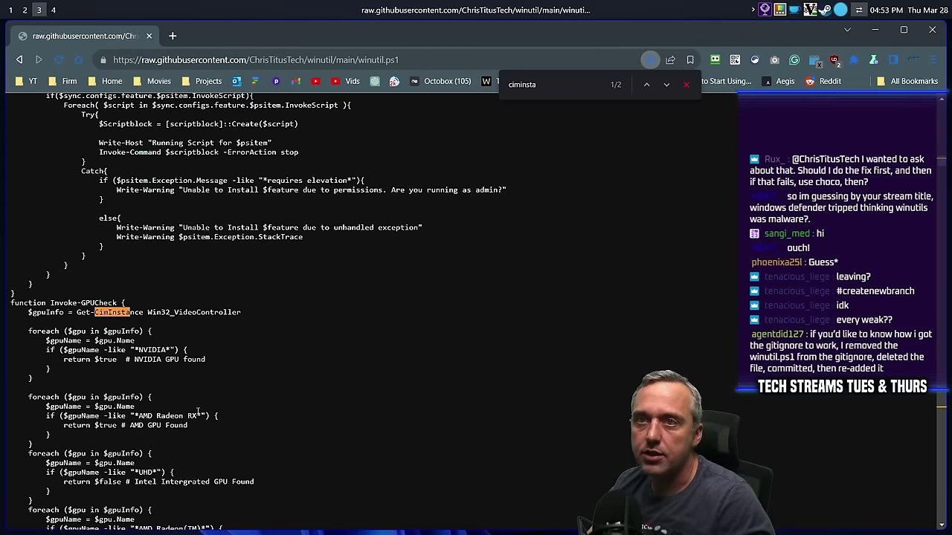
pyautogui.click(24, 9)
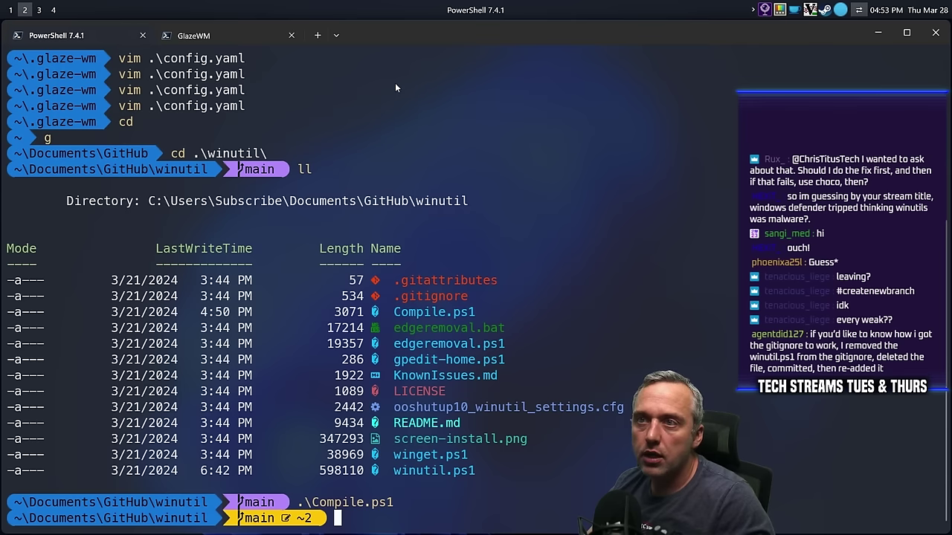
pyautogui.press('super')
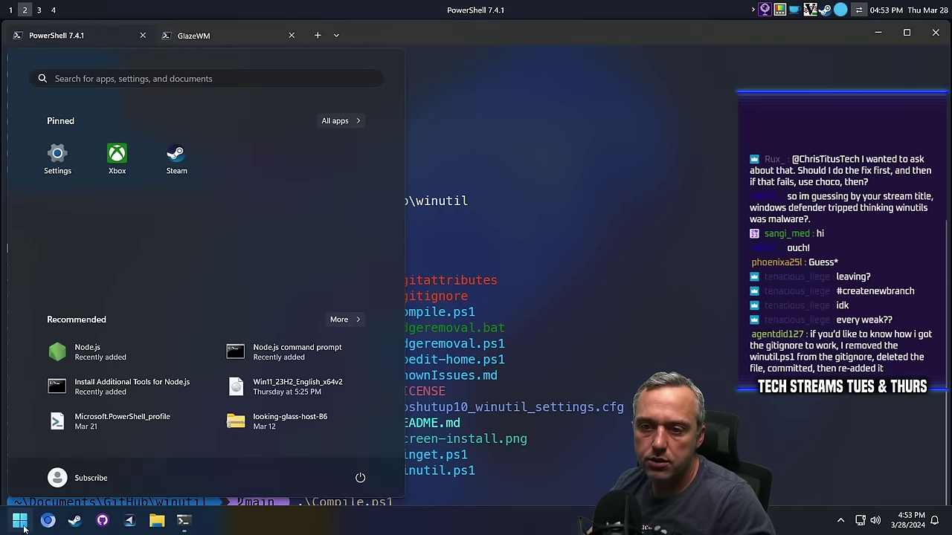
pyautogui.press('Escape')
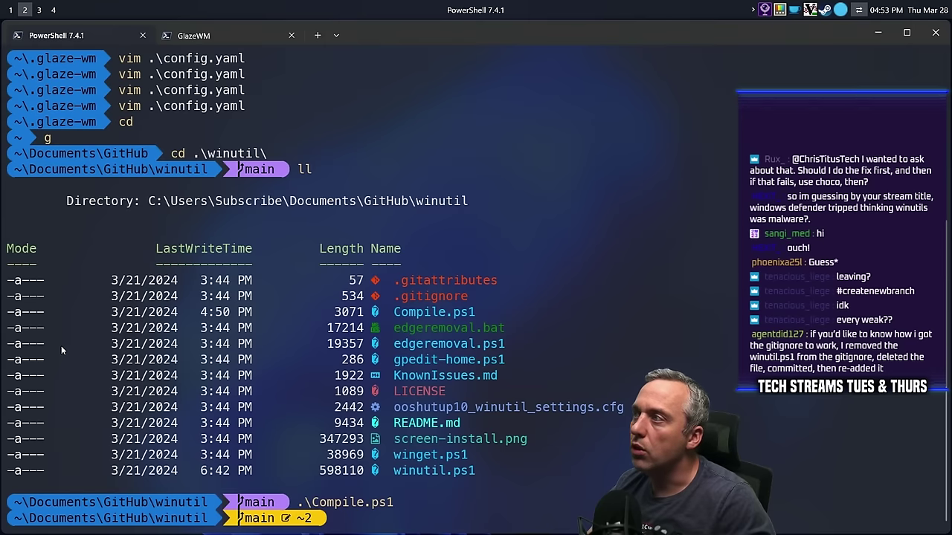
pyautogui.hotkey('alt', 'Return')
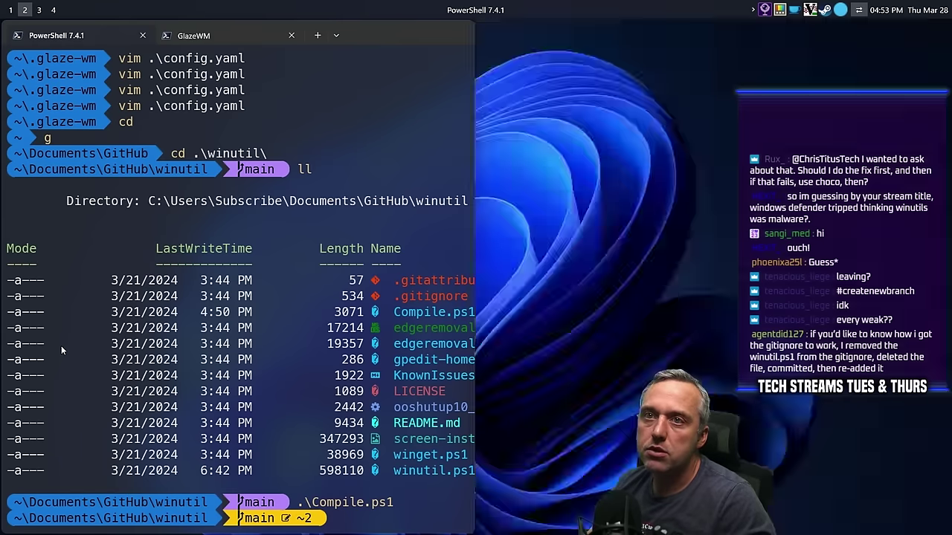
pyautogui.write('irm')
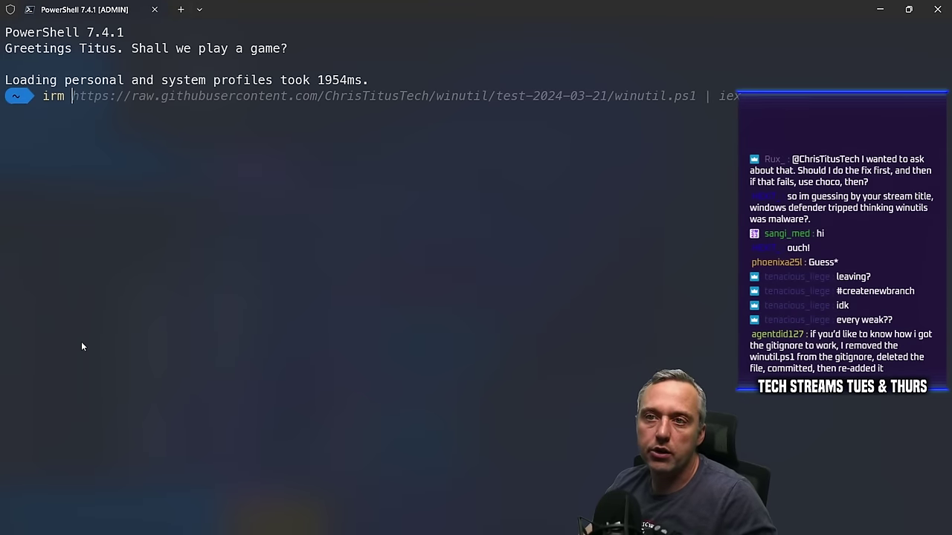
pyautogui.hotkey('ctrl', 'v')
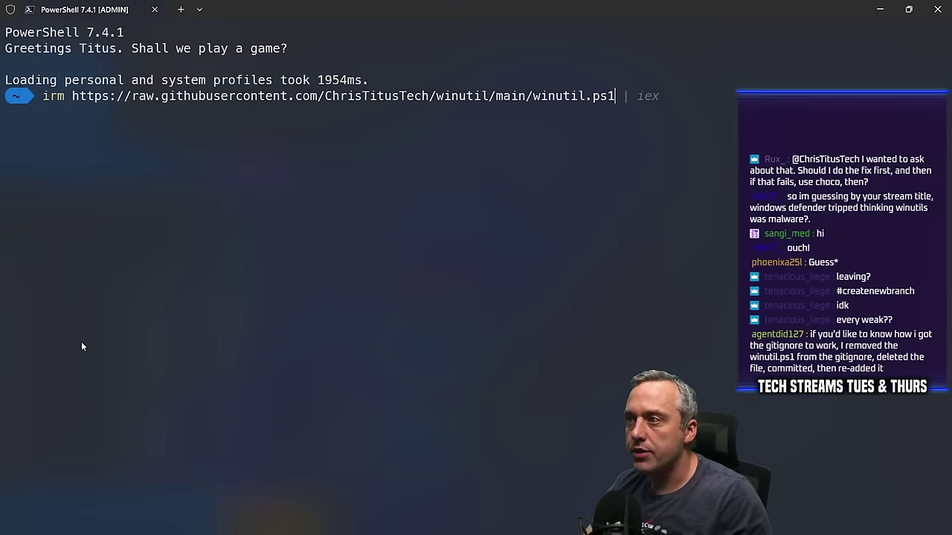
pyautogui.press('Right')
pyautogui.press('Return')
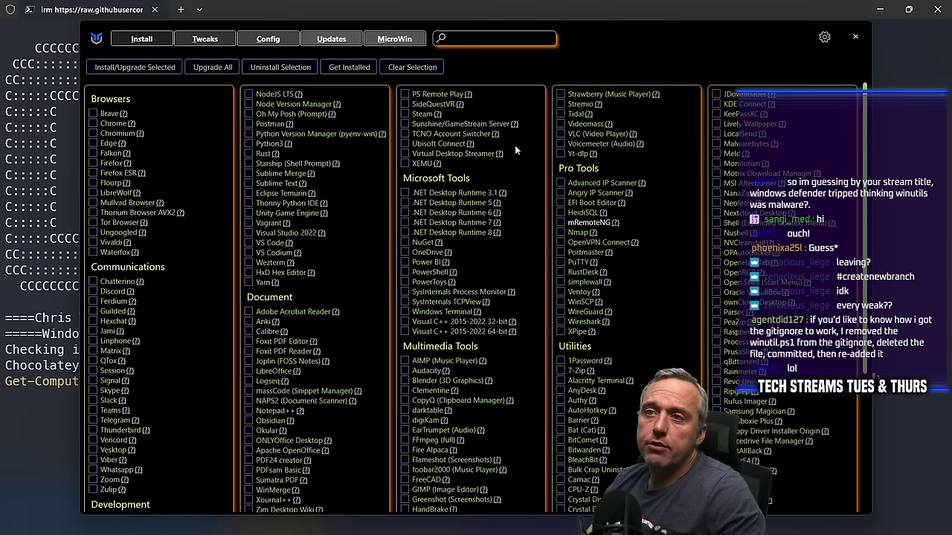
# Check the utility's Tweaks and Install pages, and start upgrading all installed programs.
pyautogui.click(203, 40)
pyautogui.click(141, 40)
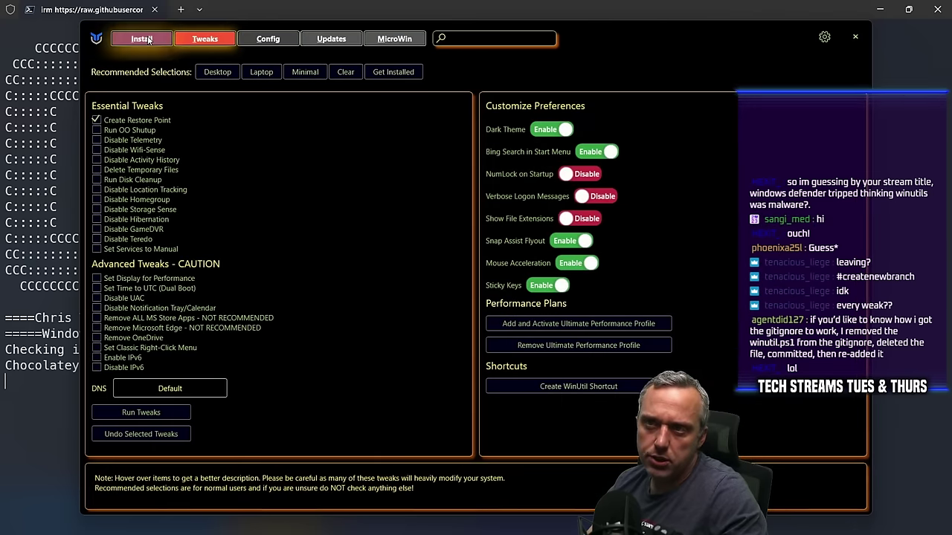
pyautogui.click(210, 70)
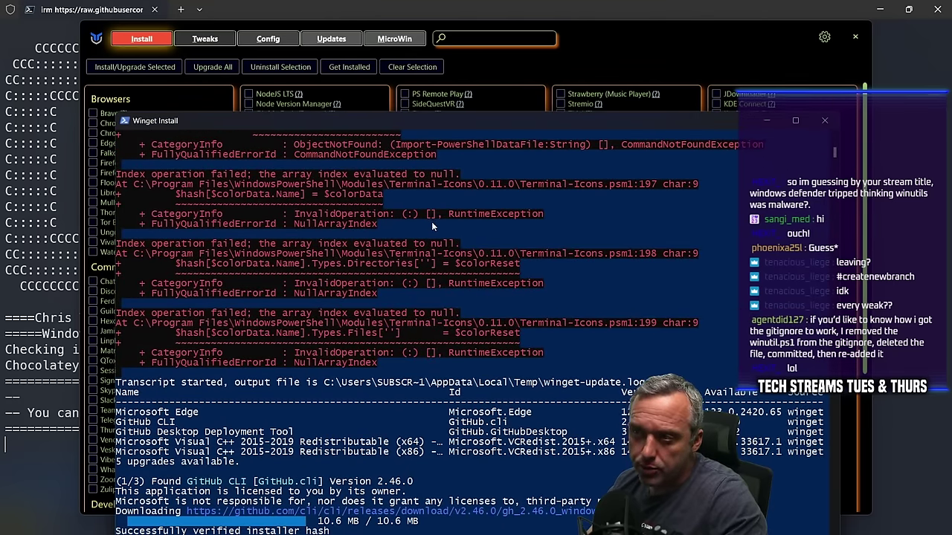
pyautogui.doubleClick(487, 118)
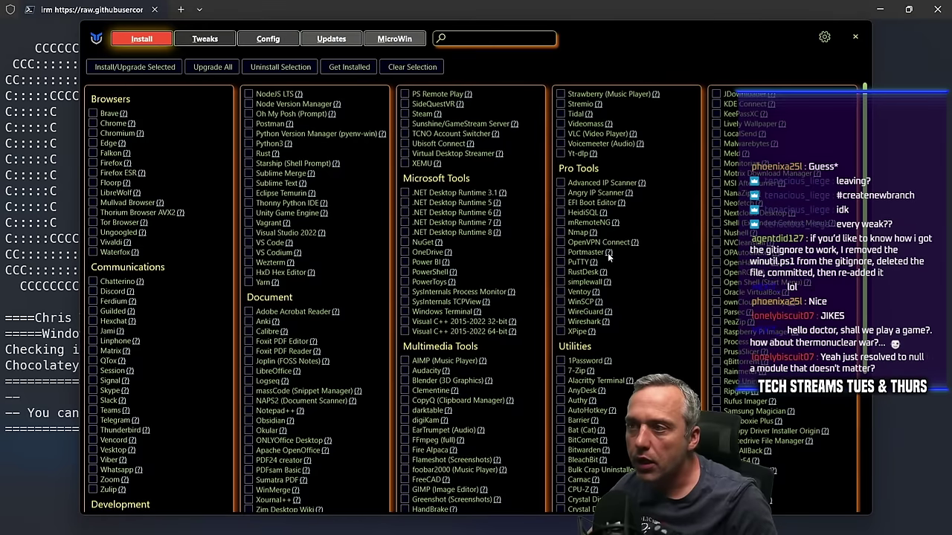
# Review the Tweaks page and the console output, and close the utility.
pyautogui.click(205, 39)
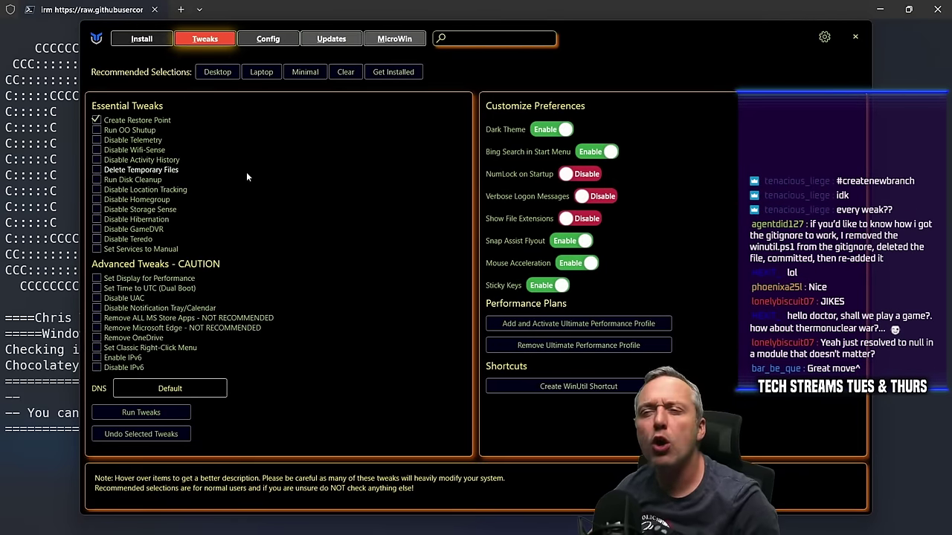
pyautogui.hotkey('alt', 'Tab')
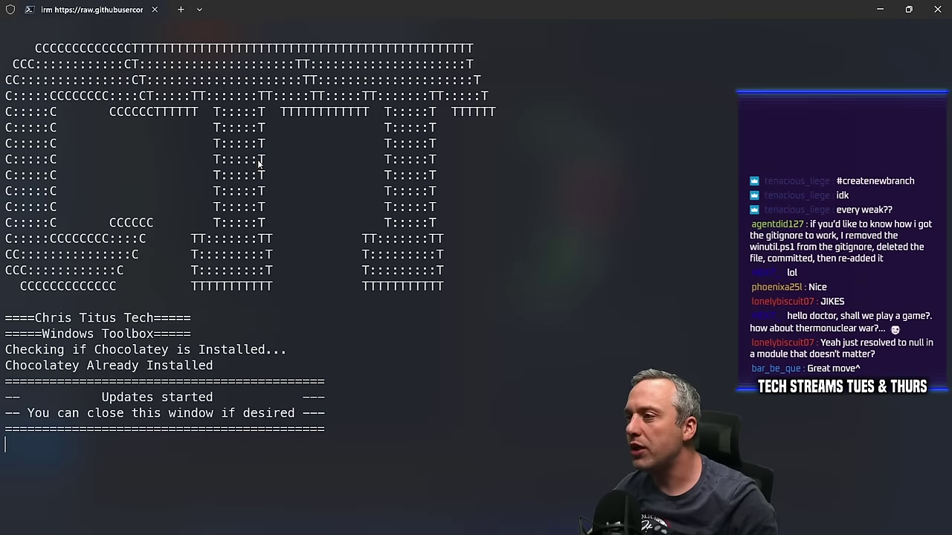
pyautogui.click(879, 9)
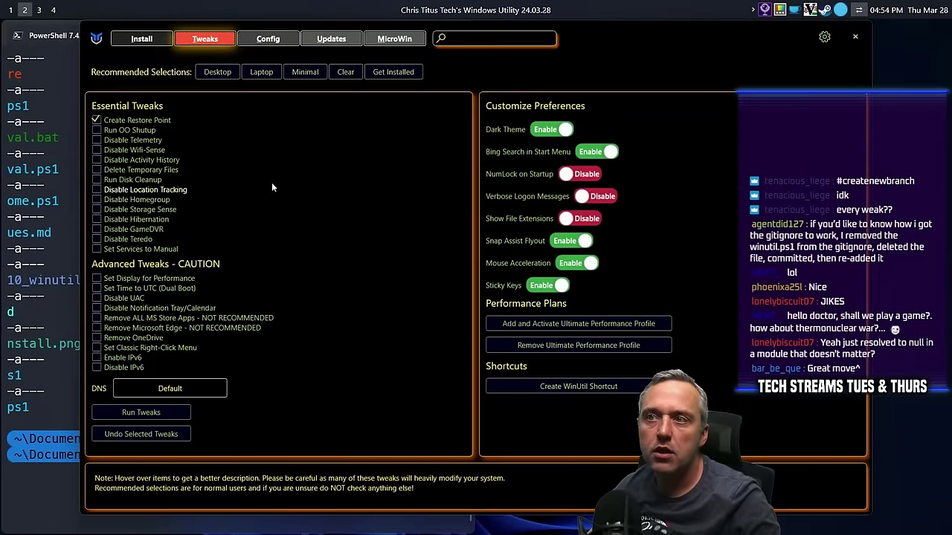
pyautogui.click(855, 37)
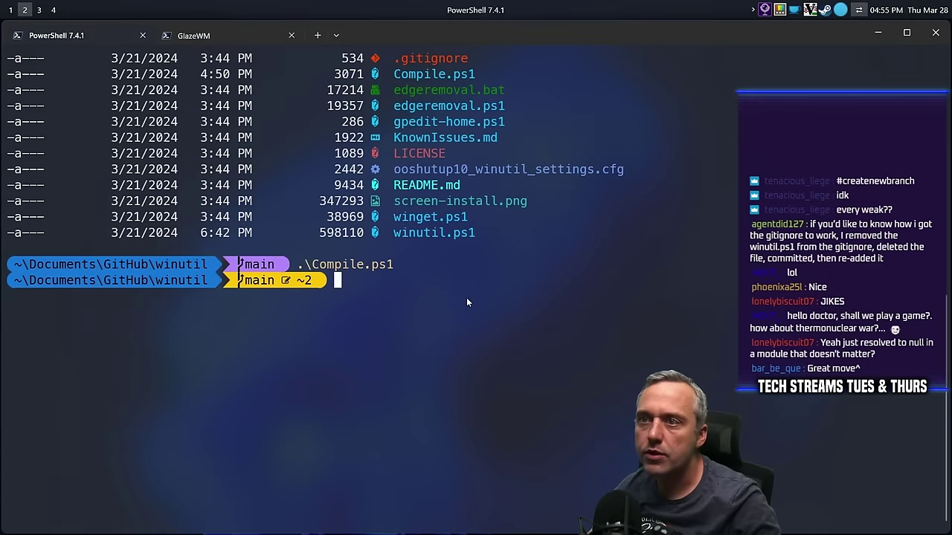
# Inspect the context options of the C: drive and its Program Files folder in File Explorer, and close the window.
pyautogui.hotkey('alt', '3')
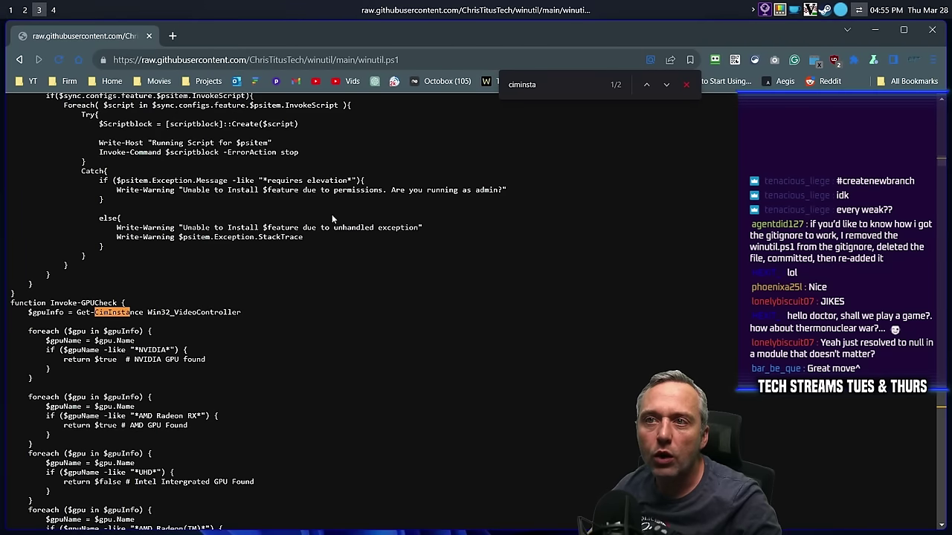
pyautogui.hotkey('alt', '4')
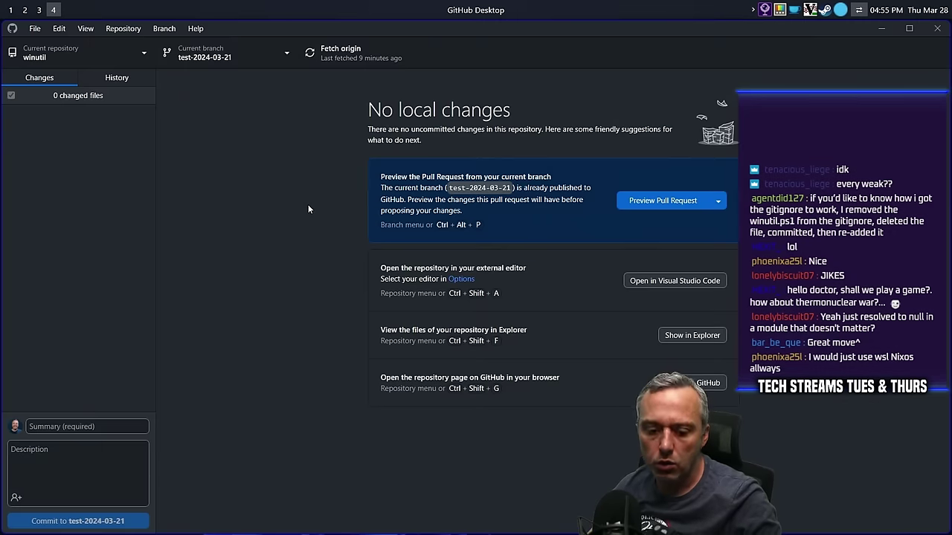
pyautogui.press('super+e')
pyautogui.rightClick(647, 143)
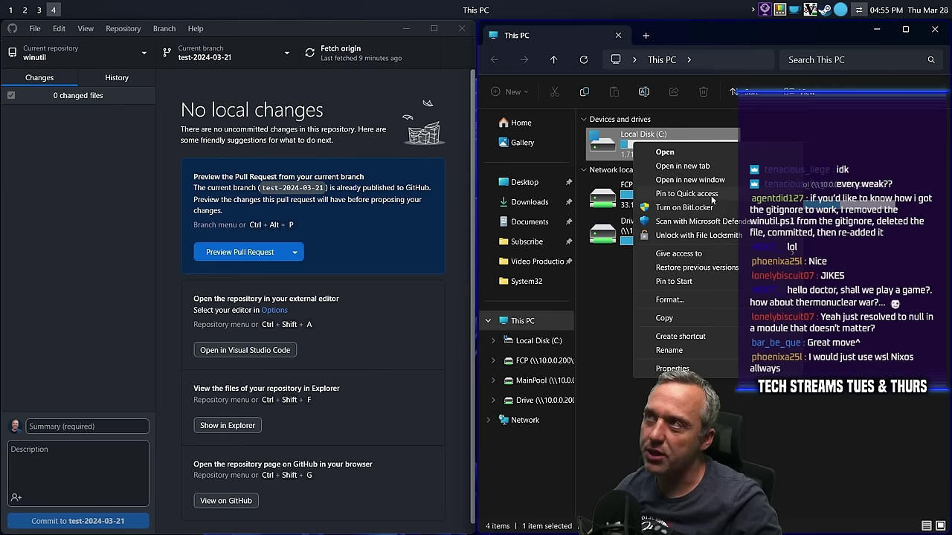
pyautogui.click(609, 311)
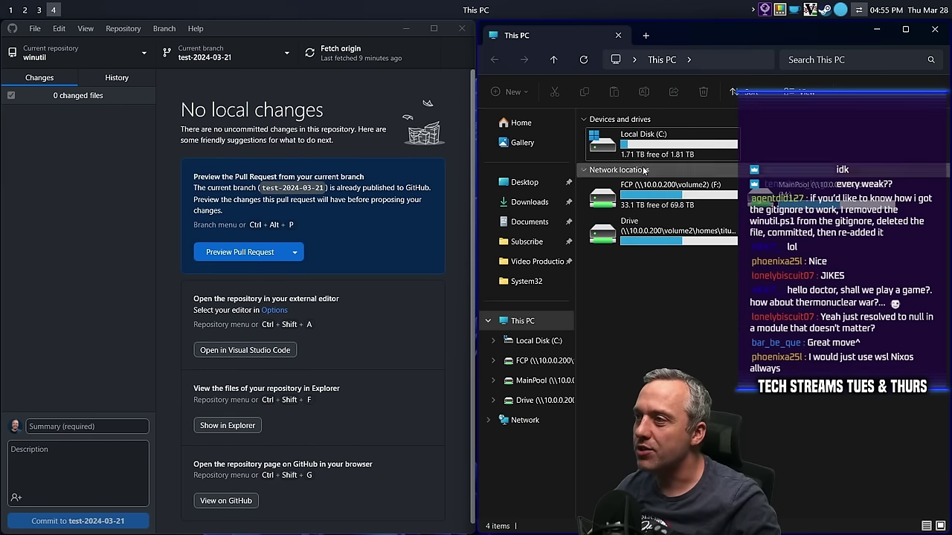
pyautogui.doubleClick(625, 147)
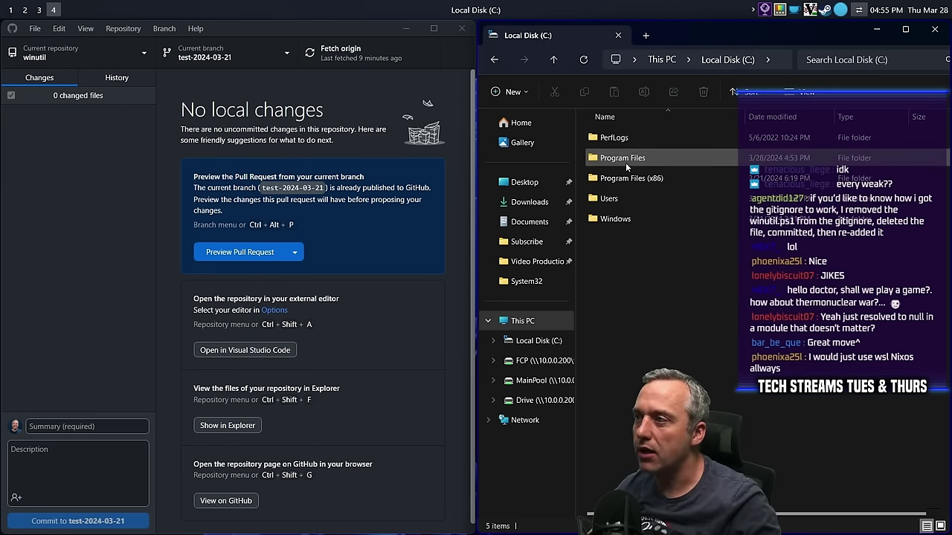
pyautogui.rightClick(625, 162)
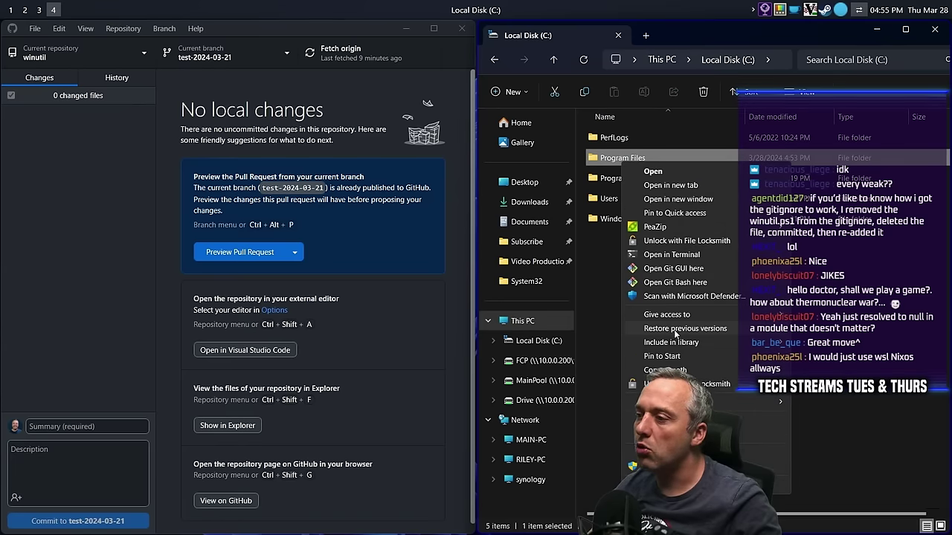
pyautogui.click(595, 257)
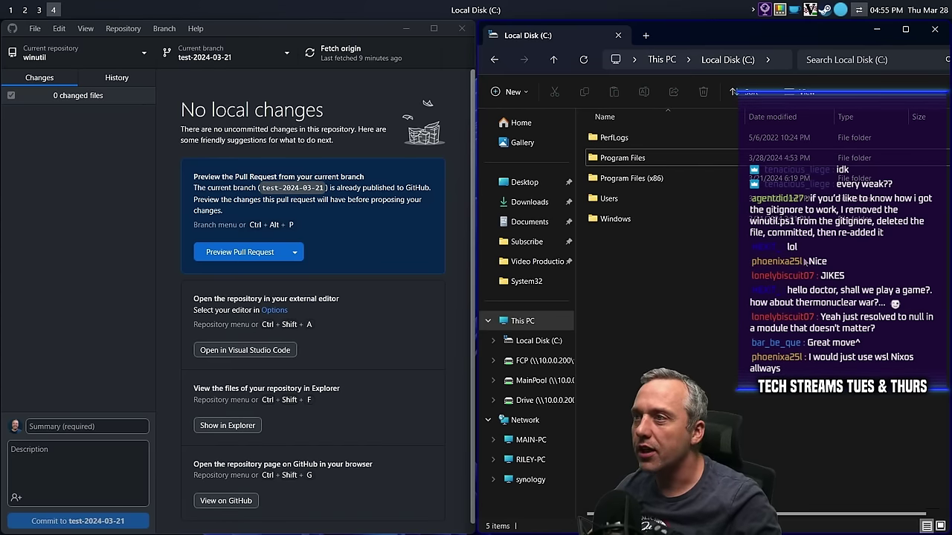
pyautogui.hotkey('ctrl', 'w')
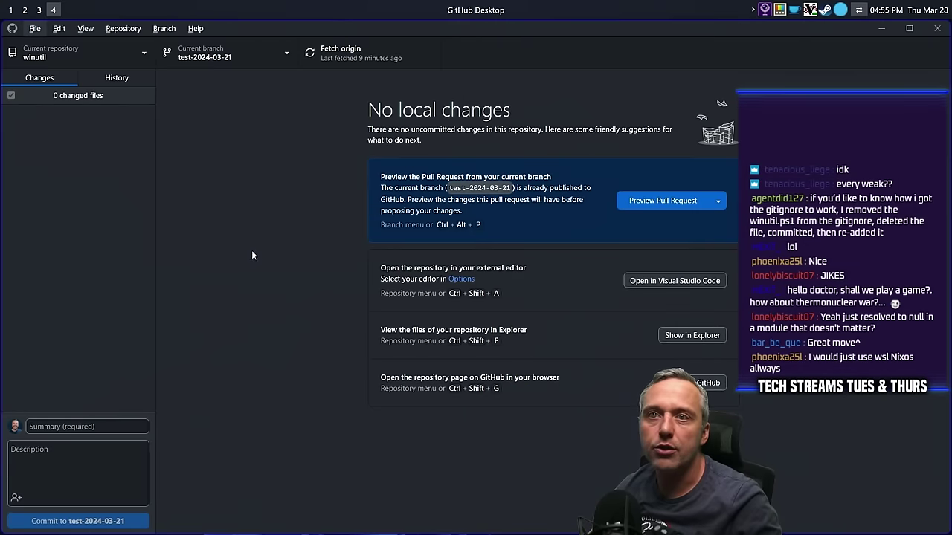
# Close the browser and GitHub Desktop, and run git status for the local winutil repository in PowerShell.
pyautogui.hotkey('alt', 'Tab')
pyautogui.hotkey('alt', 'Tab')
pyautogui.hotkey('alt', 'Tab')
pyautogui.hotkey('alt', 'F4')
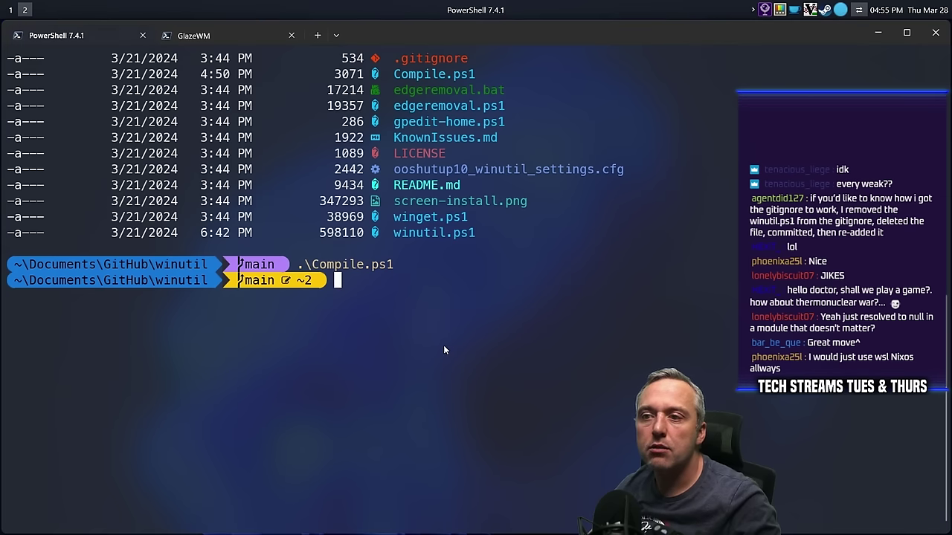
pyautogui.write('git status')
pyautogui.press('Return')
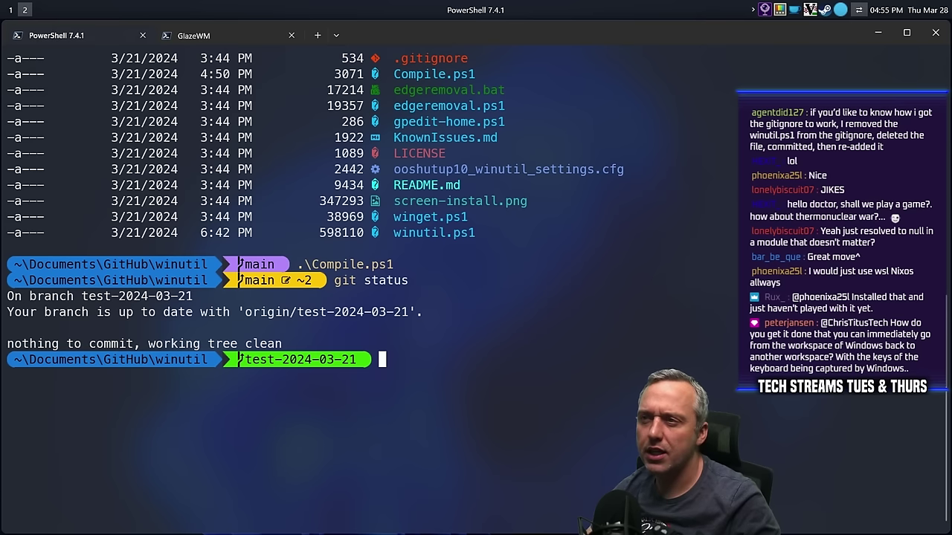
# Close the PowerShell terminal and the code editor showing winutil's .gitignore.
pyautogui.hotkey('alt', 'F4')
pyautogui.press('Return')
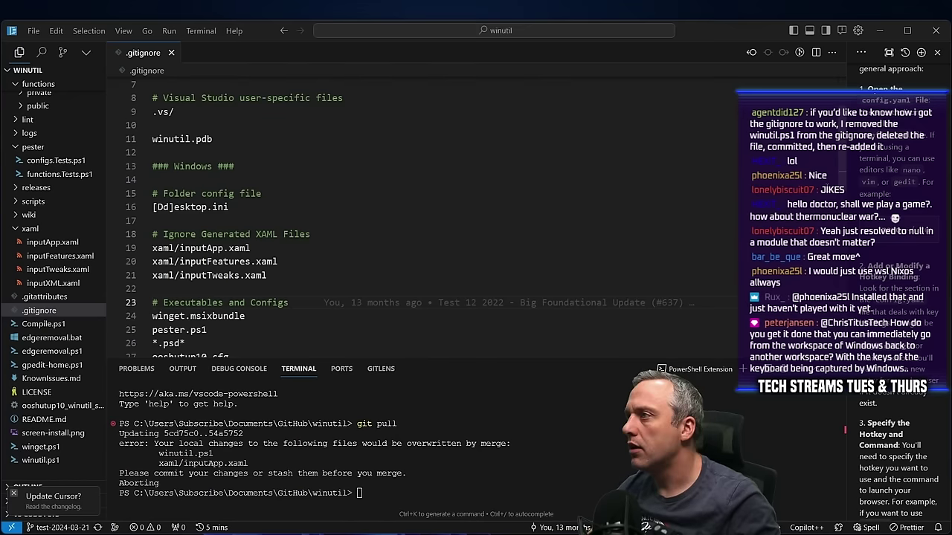
pyautogui.click(935, 30)
# Check out the origin/test-2024-03-28 branch of winutil in GitHub Desktop, fetch origin, and close the app.
pyautogui.press('super')
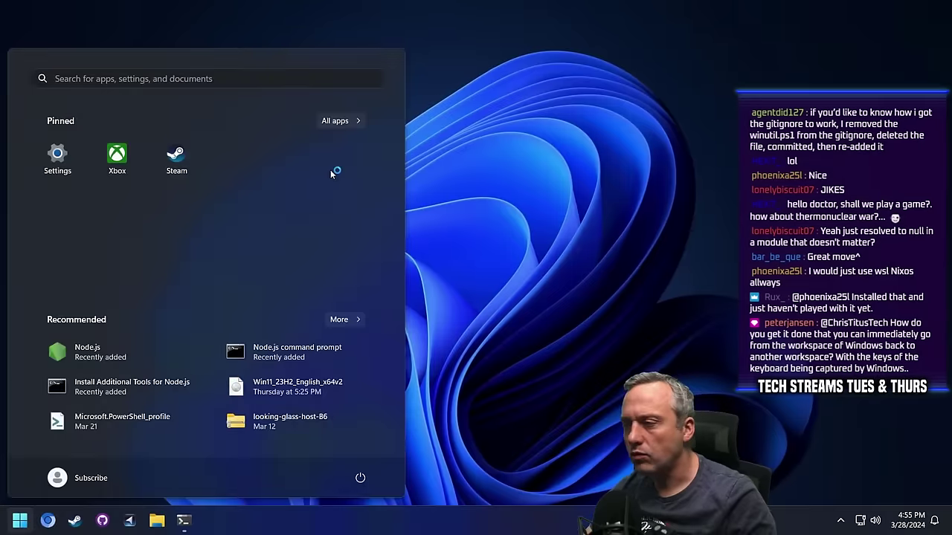
pyautogui.write('git')
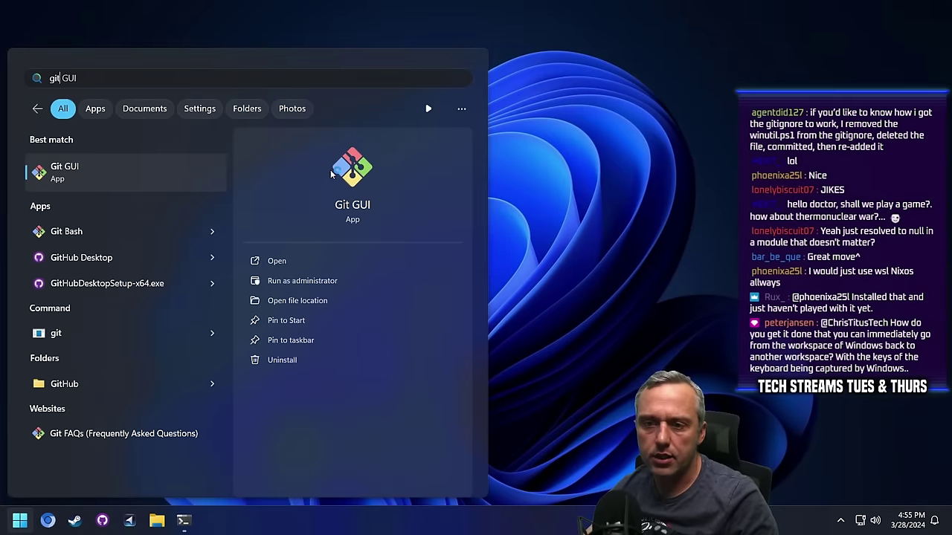
pyautogui.click(129, 520)
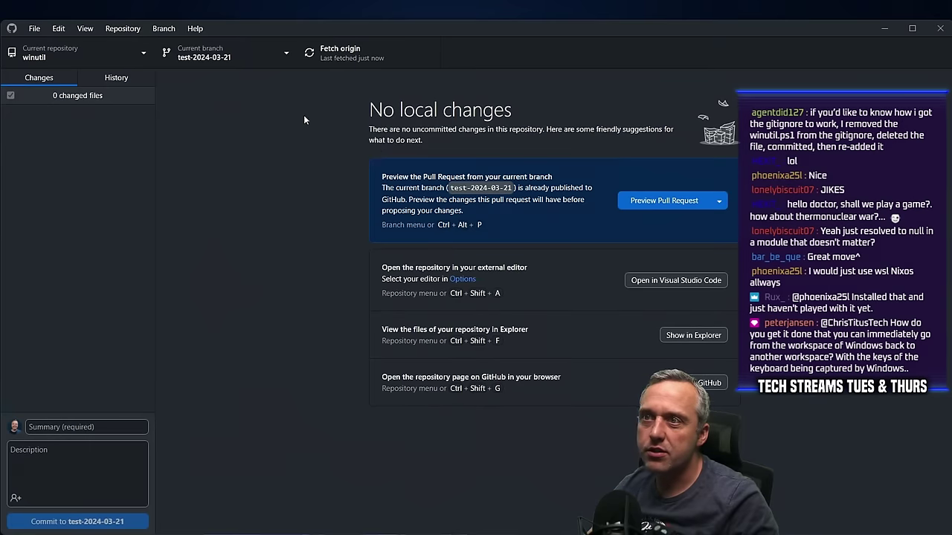
pyautogui.click(199, 52)
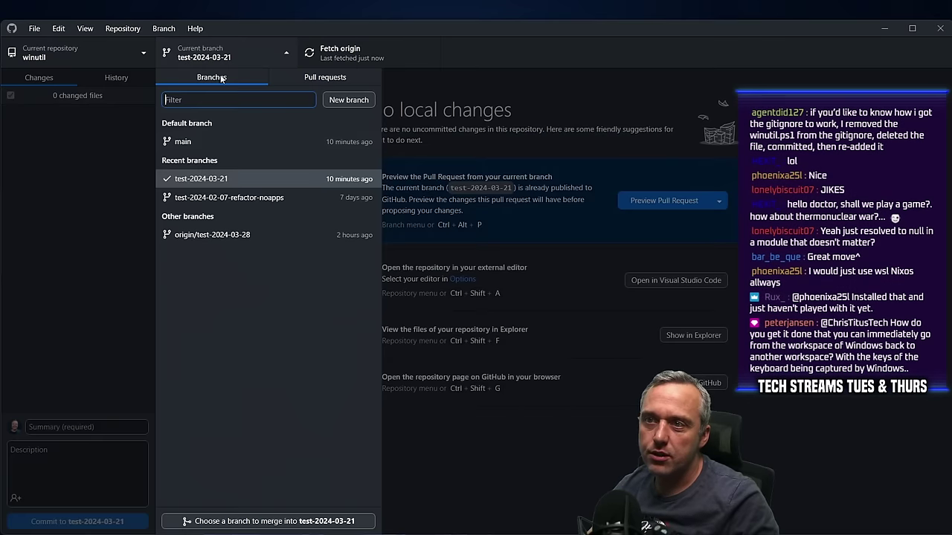
pyautogui.click(237, 234)
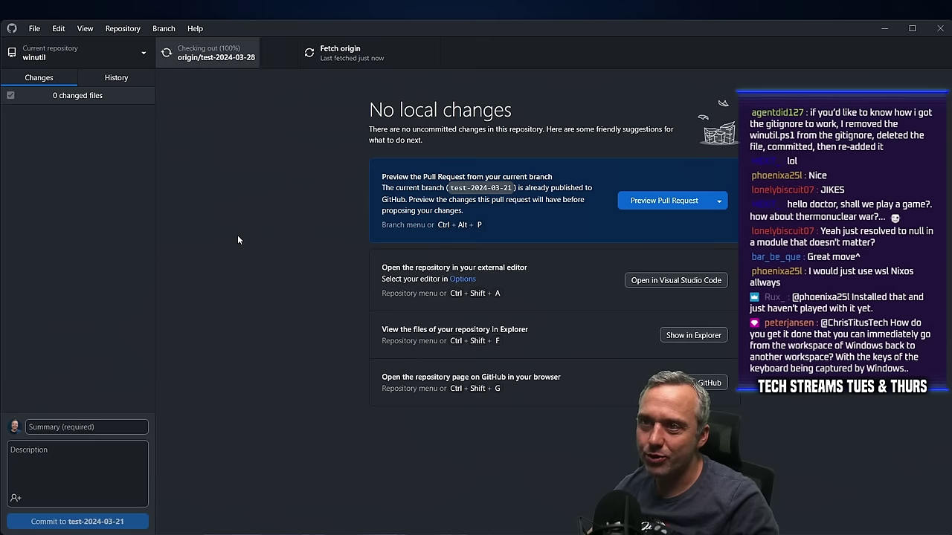
pyautogui.click(334, 57)
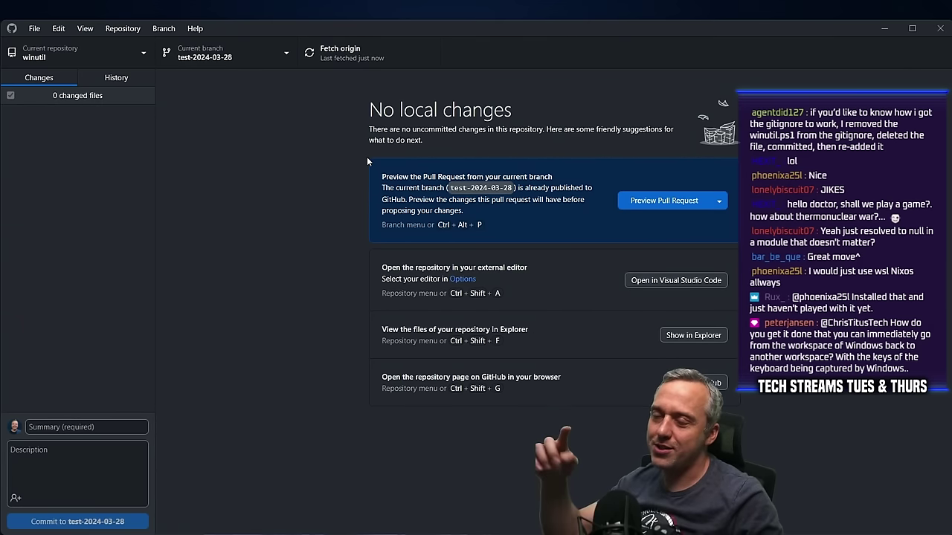
pyautogui.click(940, 28)
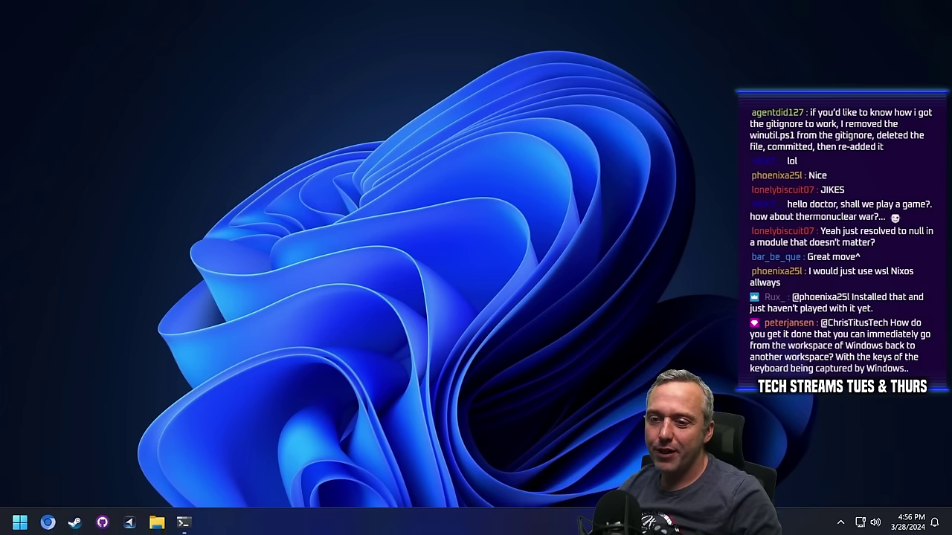
# Restart Windows and switch to the stream chat in Chatterino.
pyautogui.rightClick(20, 521)
pyautogui.moveTo(106, 465)
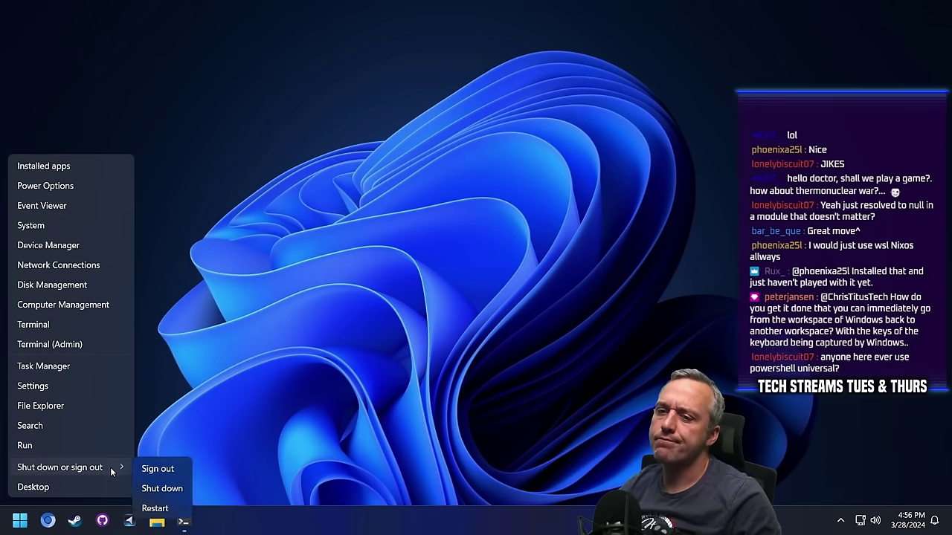
pyautogui.click(156, 508)
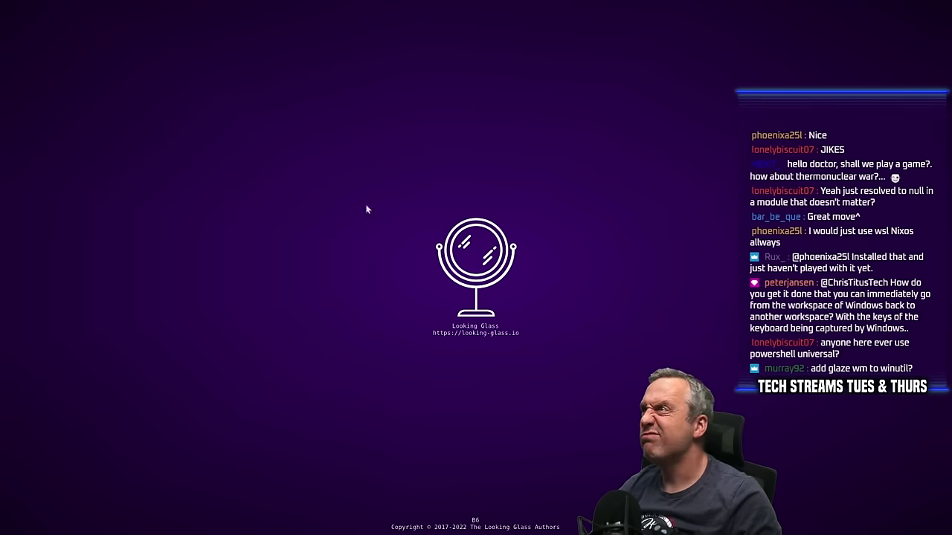
pyautogui.press('super+2')
pyautogui.press('super+1')
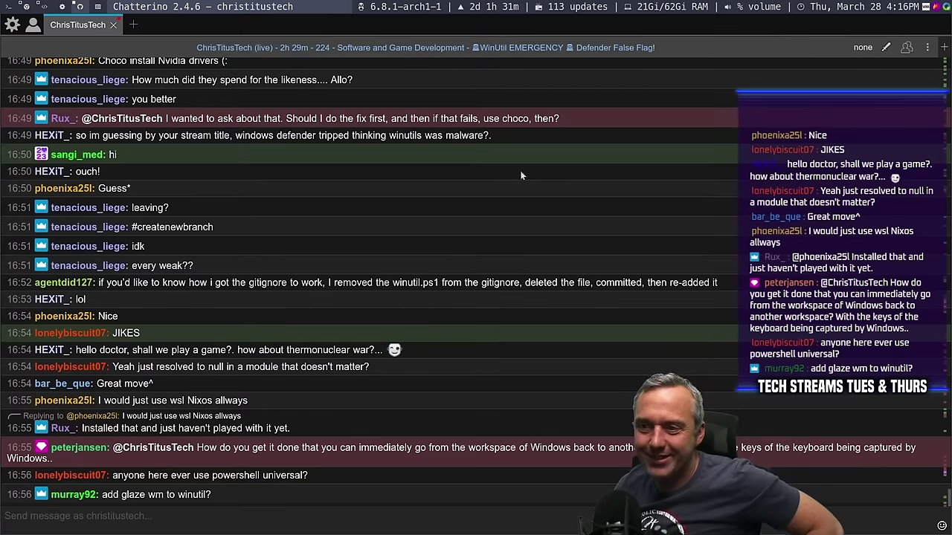